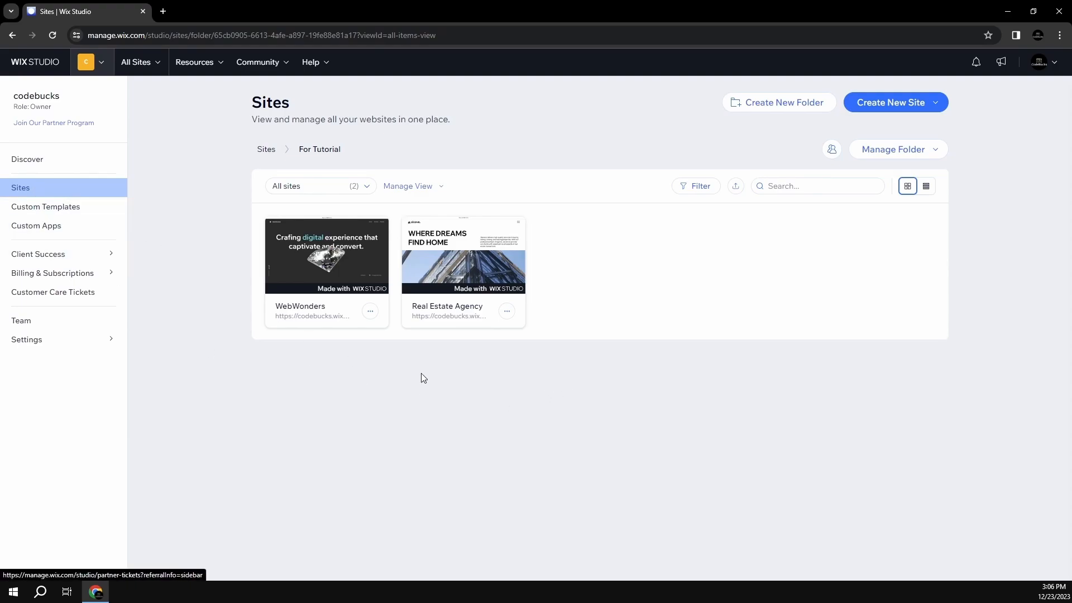
- Create a new Wix Studio site from a blank canvas
left_click(927, 106)
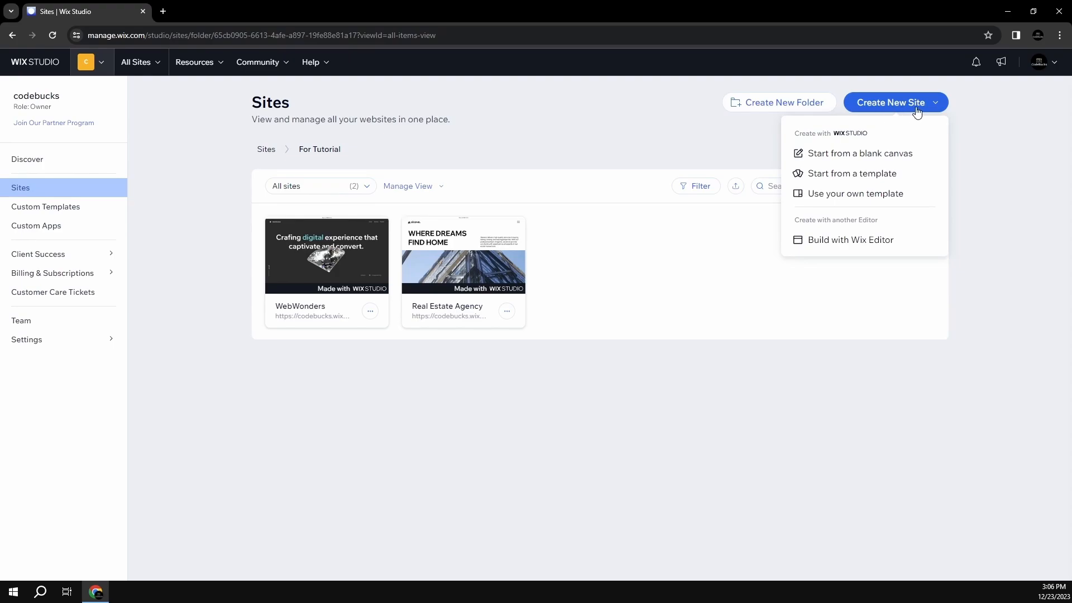
left_click(878, 155)
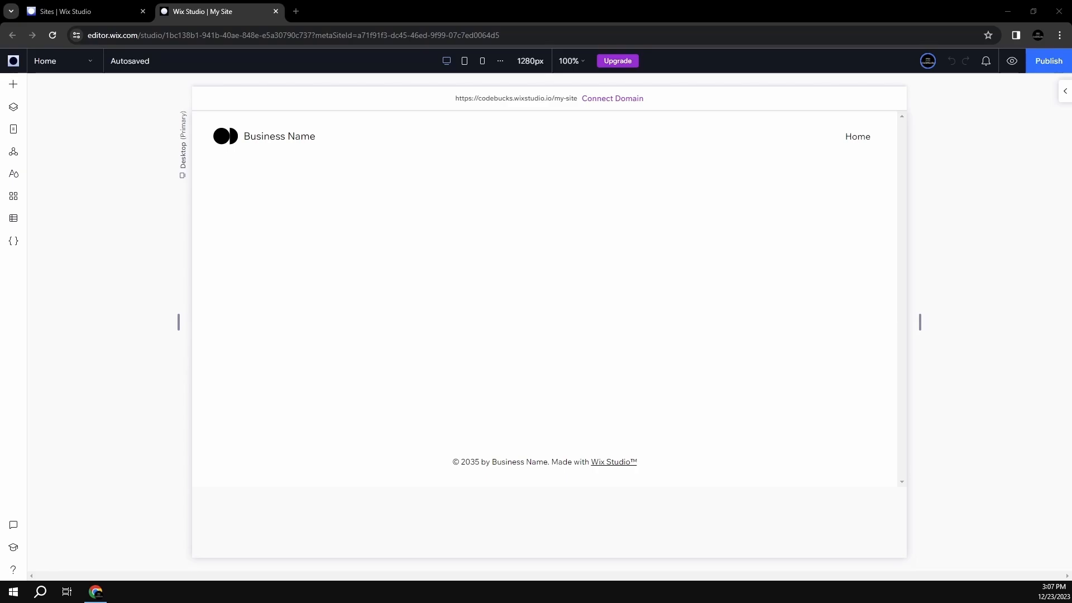
- Set the font of the site's Heading 1 typography style to Lobster and apply it
left_click(16, 178)
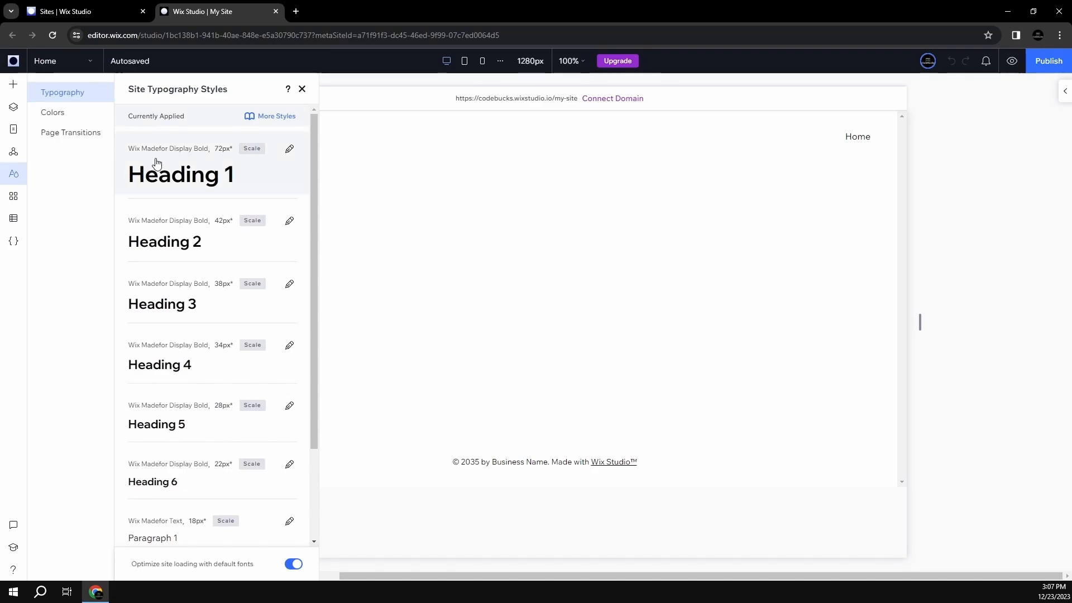
left_click(291, 149)
left_click(420, 184)
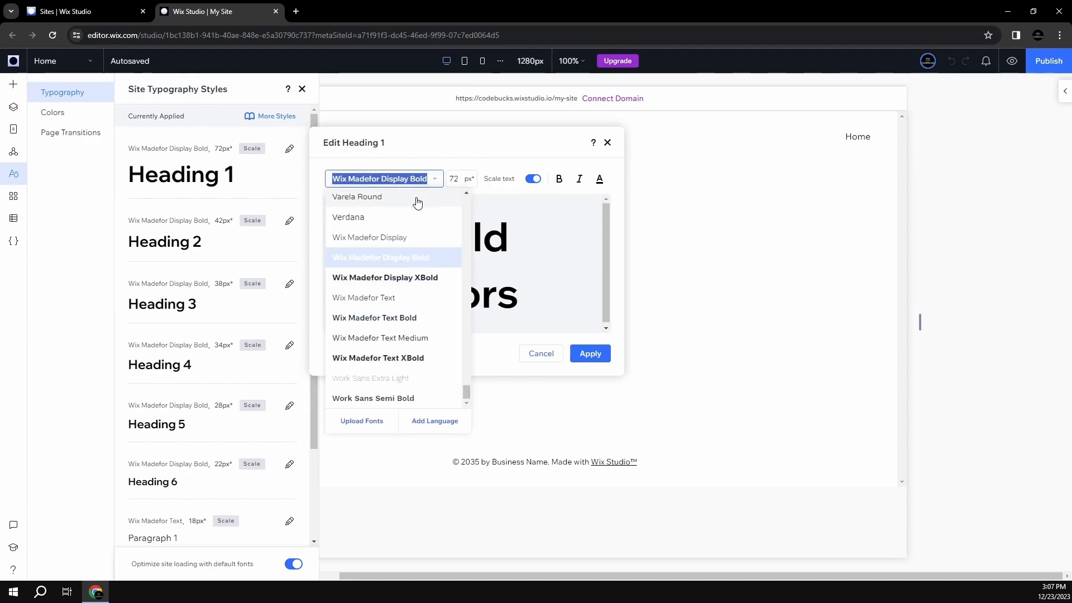
type("Lobster")
left_click(412, 199)
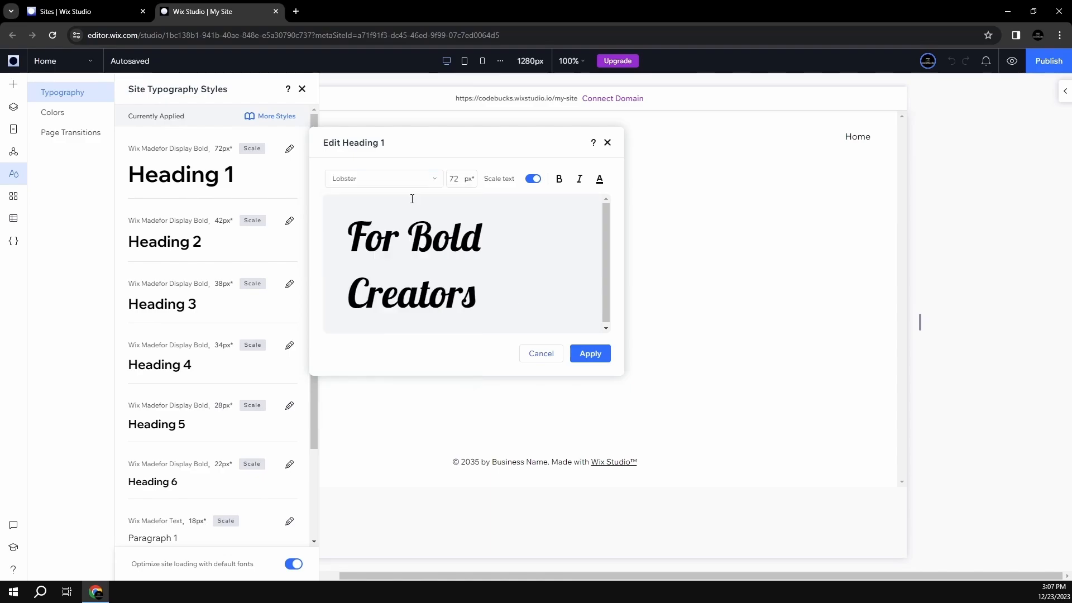
left_click(595, 358)
- Apply the Lobster font to the site's Heading 2 typography style and close the typography settings
left_click(173, 241)
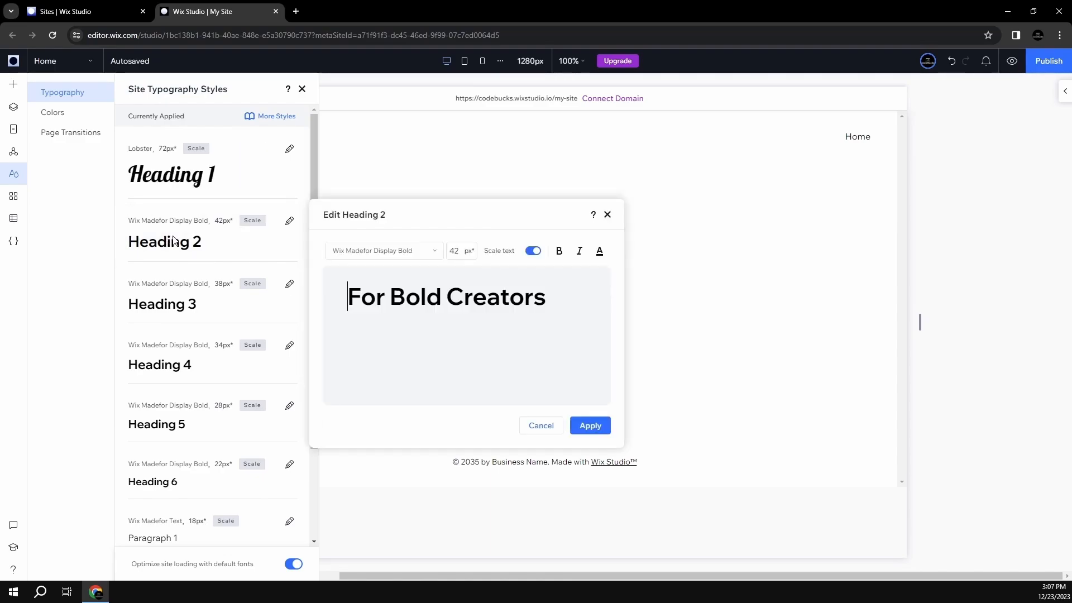
left_click(401, 251)
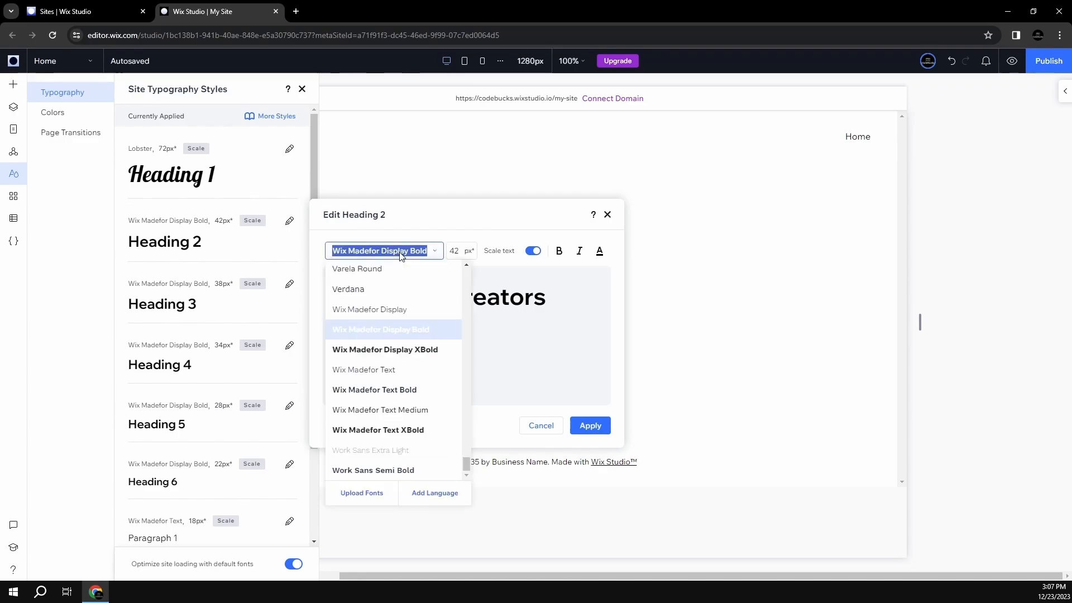
type("Lobster")
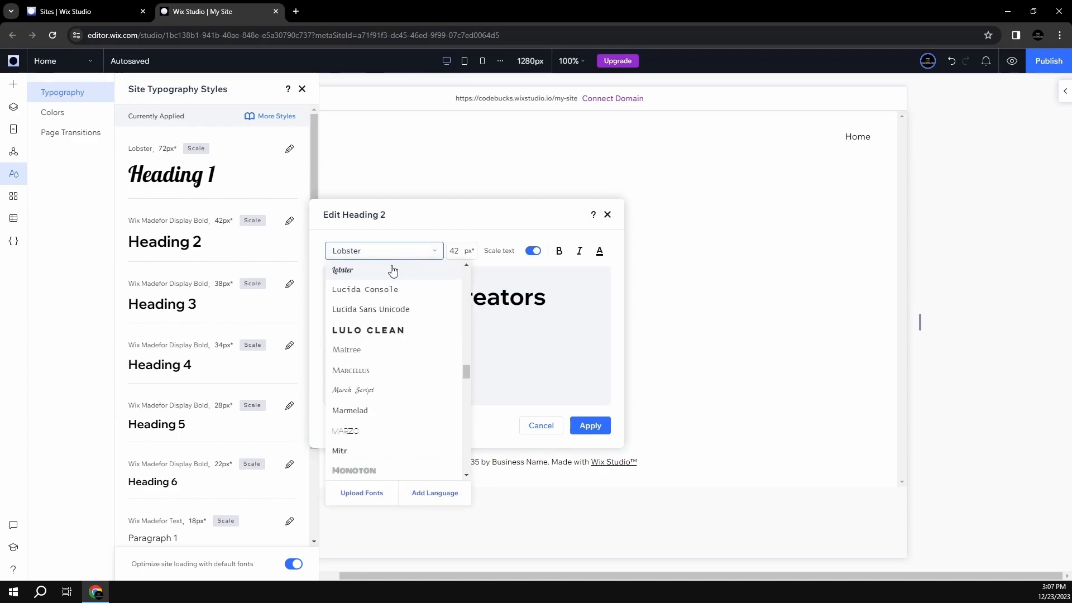
left_click(392, 270)
left_click(581, 422)
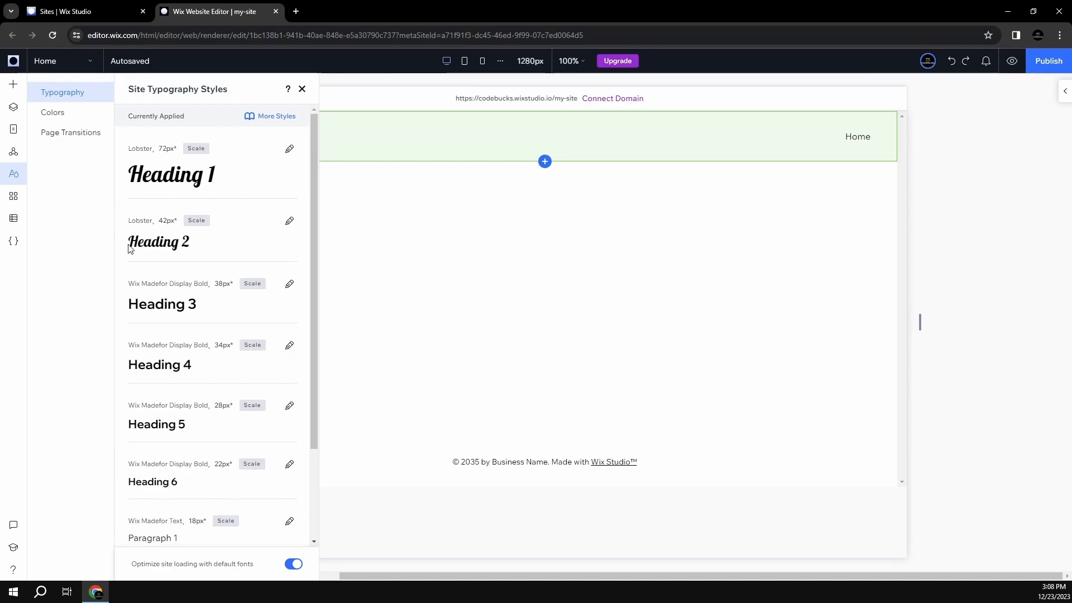
left_click(303, 89)
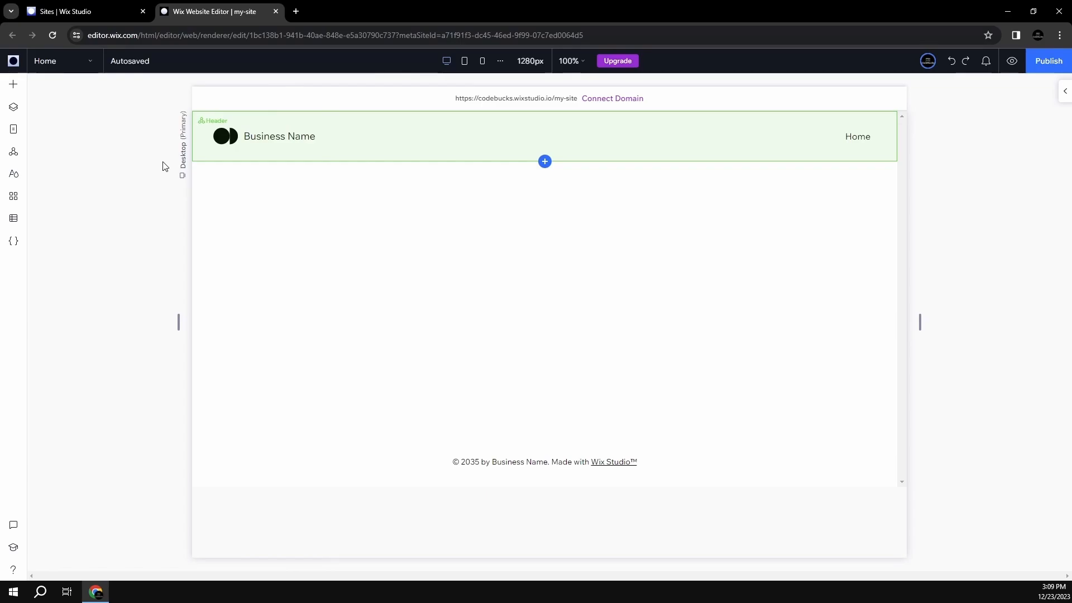
- Detach the header from the global section and delete it from the page
left_click(429, 138)
right_click(411, 138)
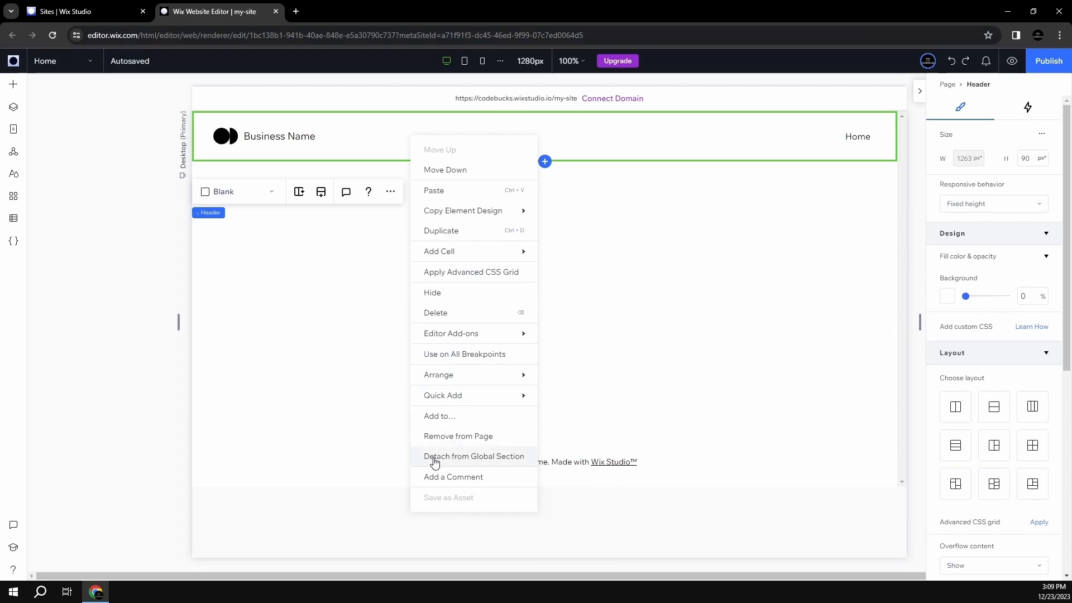
left_click(458, 460)
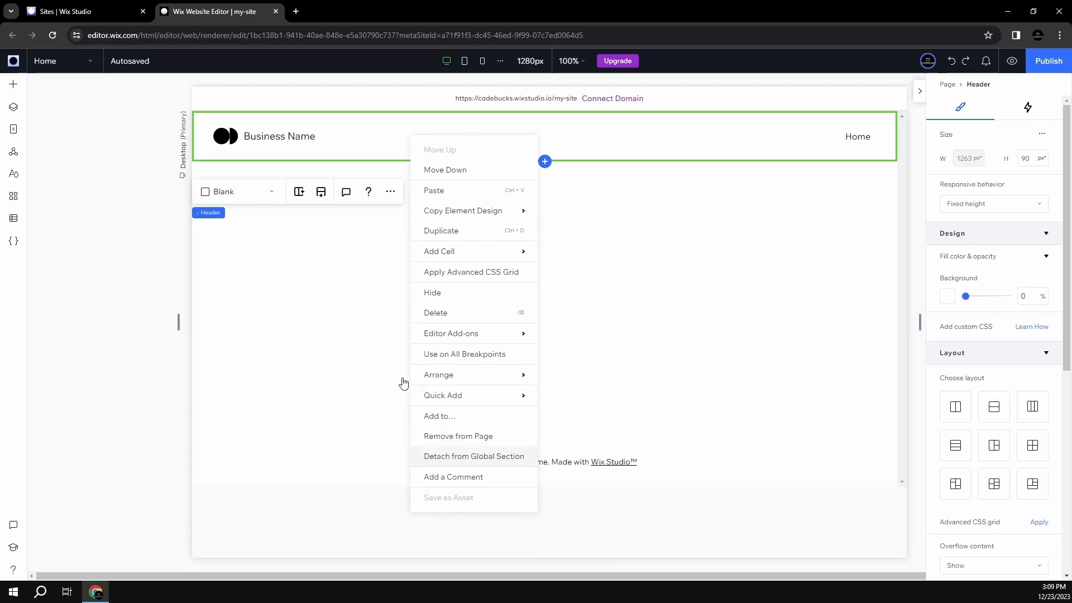
left_click(376, 141)
key("Delete")
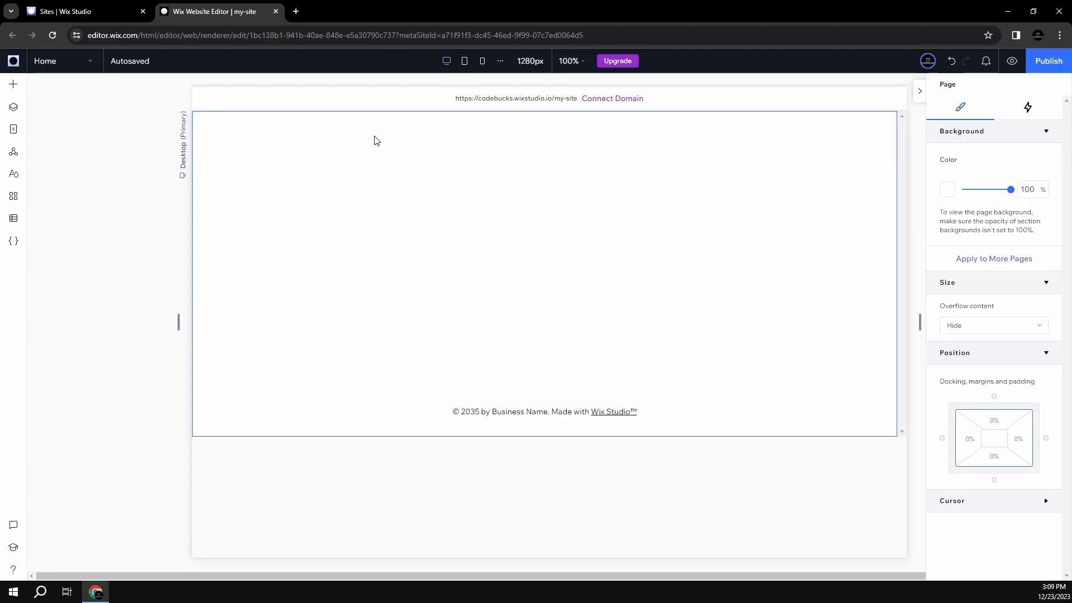
- Extend the blank section downward to a height of about 719 px
left_click(379, 150)
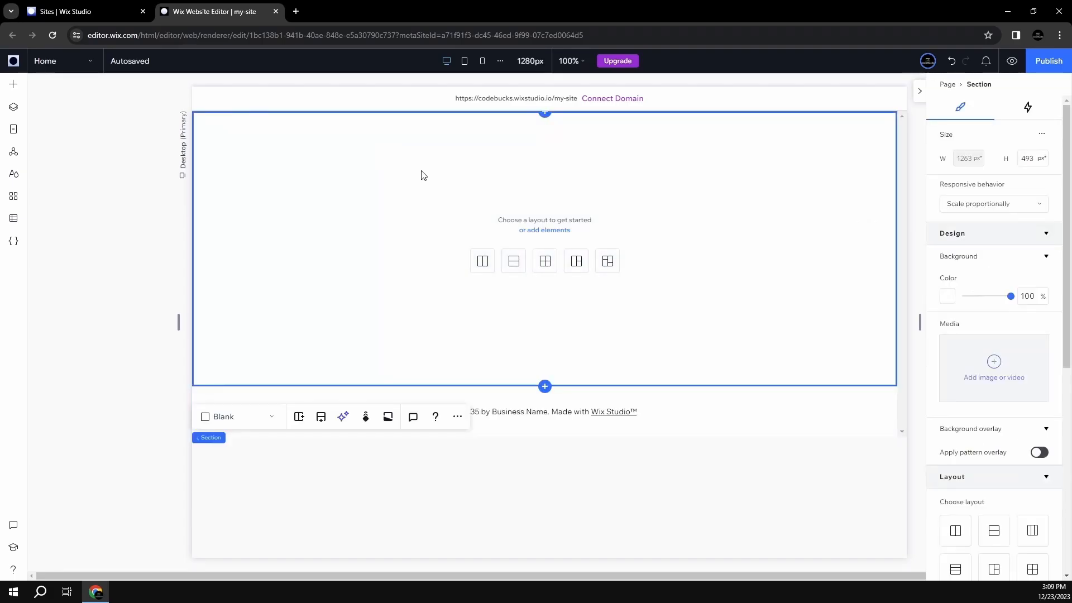
left_click_drag(638, 387, 651, 511)
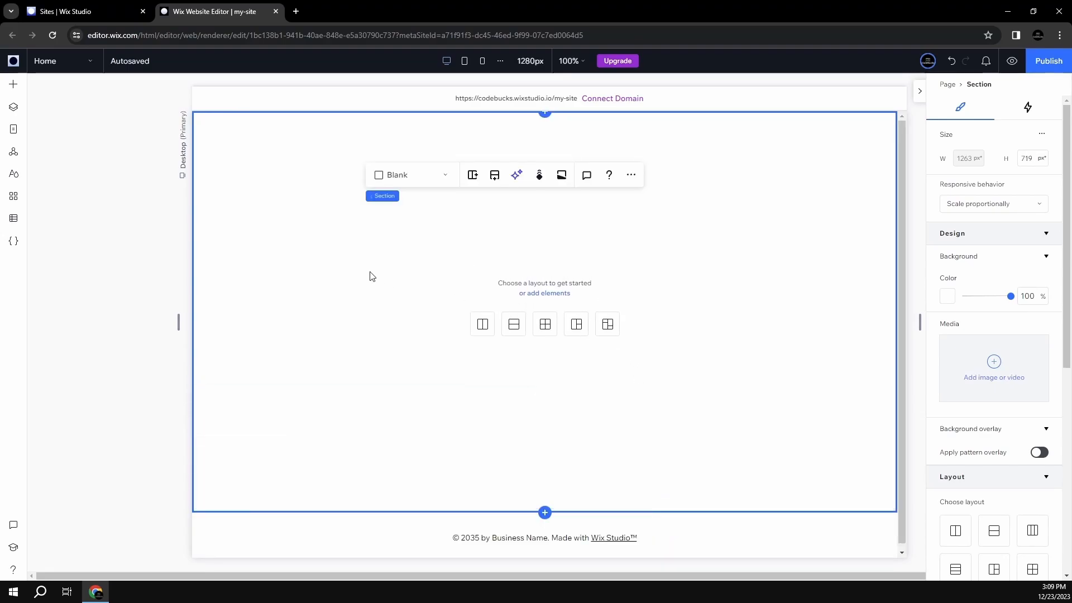
key("ctrl+z")
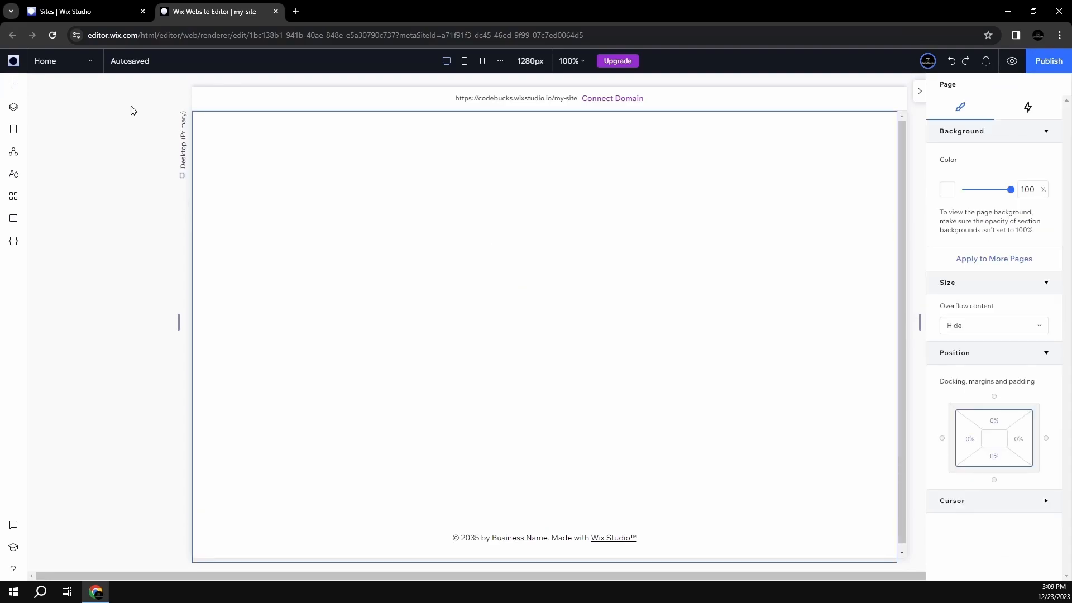
- Add a video box and stretch it over the section's left half, about 624 px wide and 719 px high
left_click(12, 87)
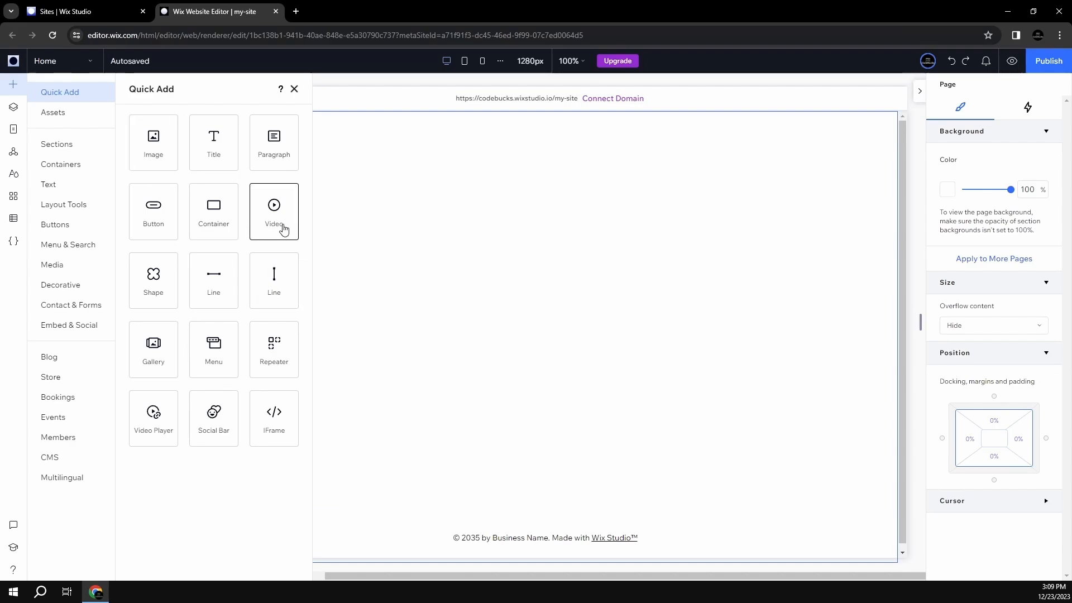
left_click_drag(282, 230, 379, 270)
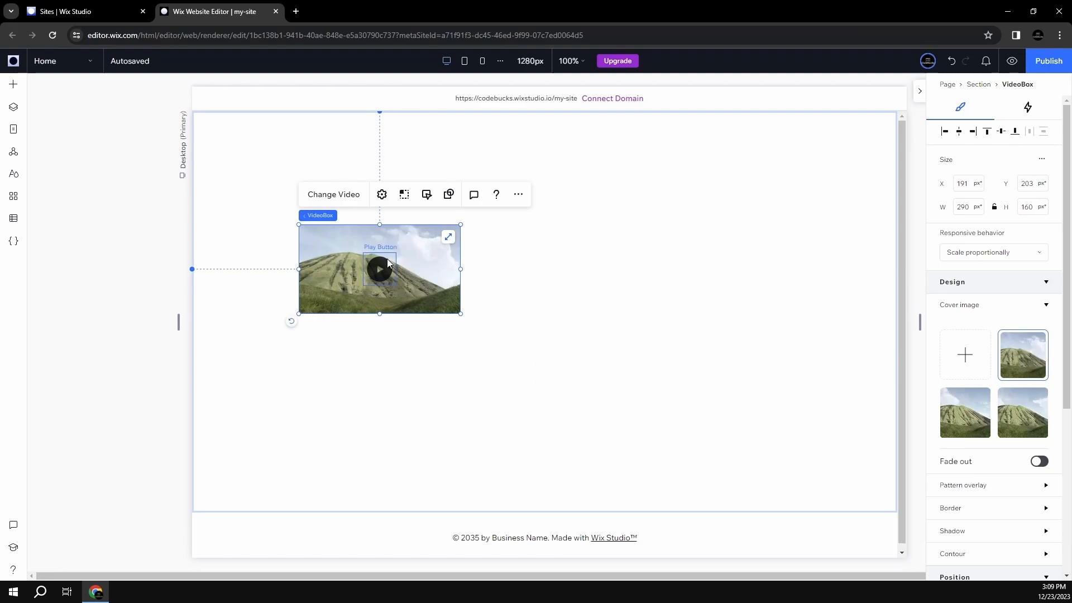
left_click_drag(401, 273, 542, 163)
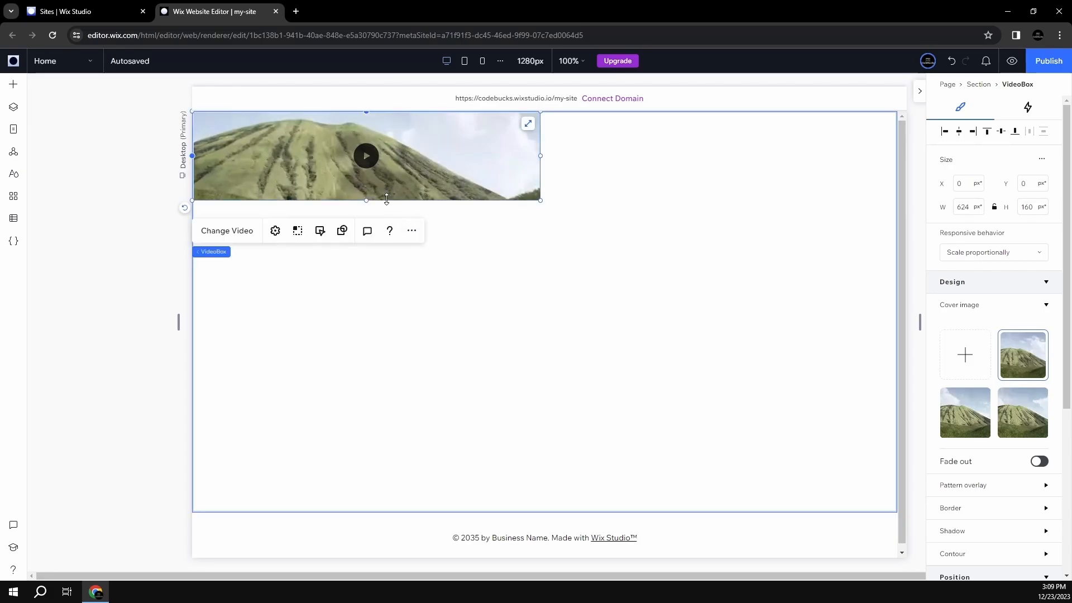
left_click_drag(366, 200, 369, 511)
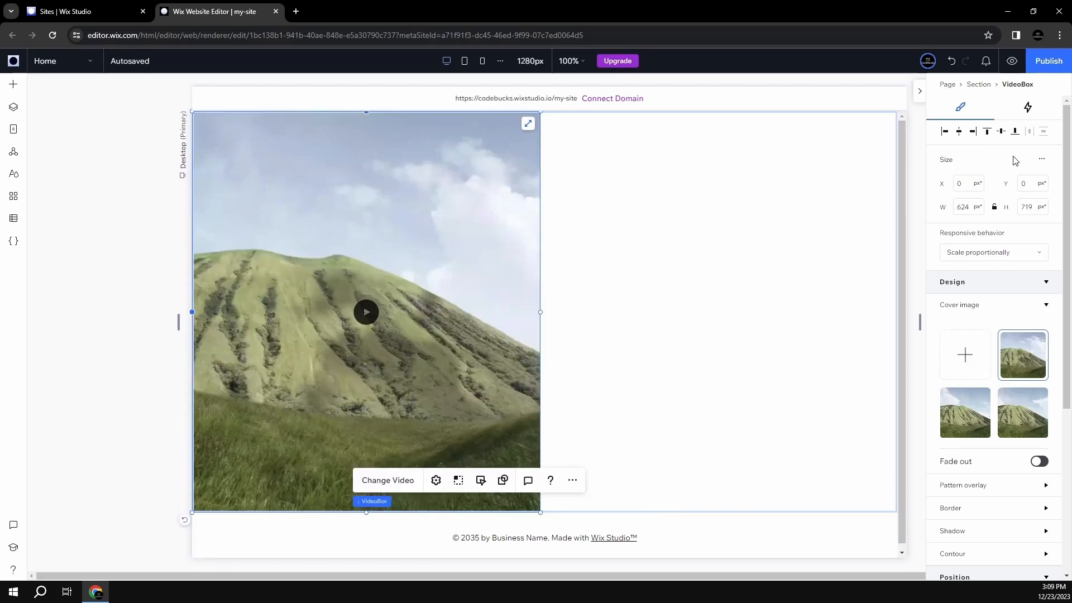
- Turn on advanced sizing for the video box and set its width to 50%
left_click(1041, 159)
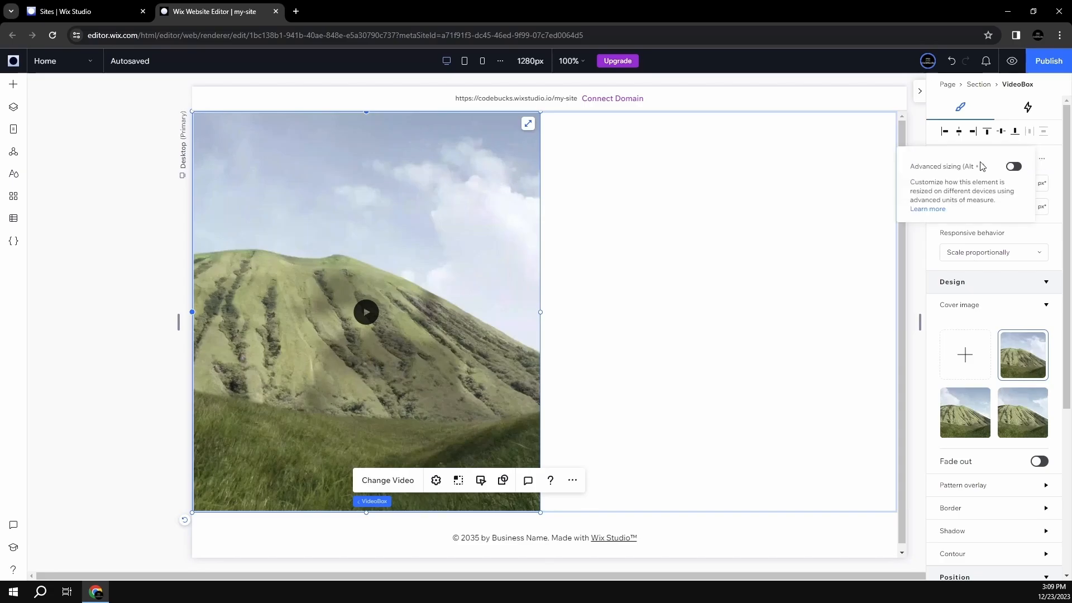
left_click(1011, 168)
left_click(971, 188)
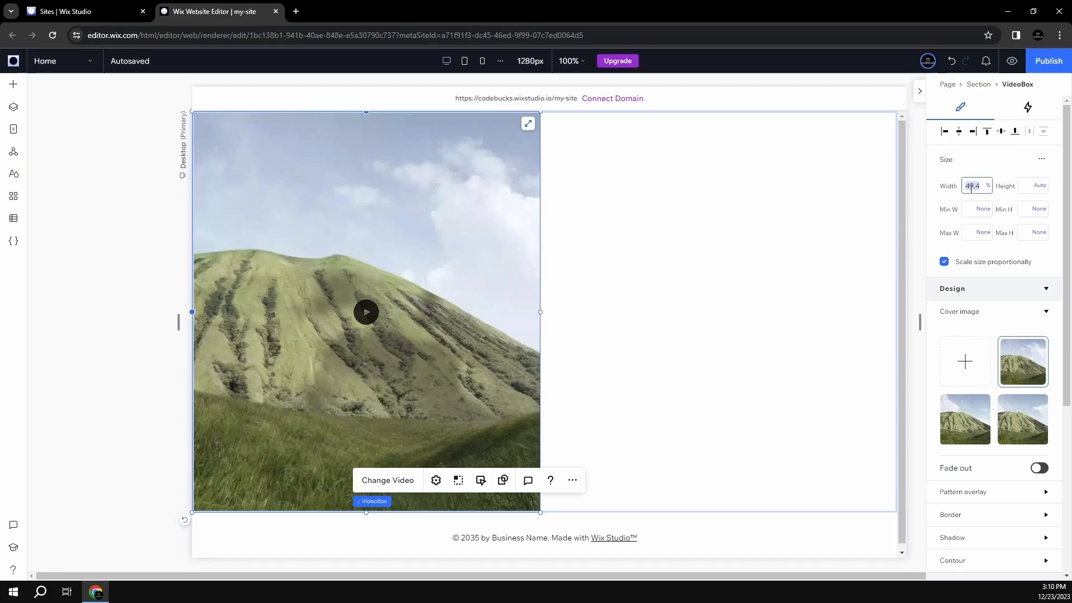
type("50")
key("Return")
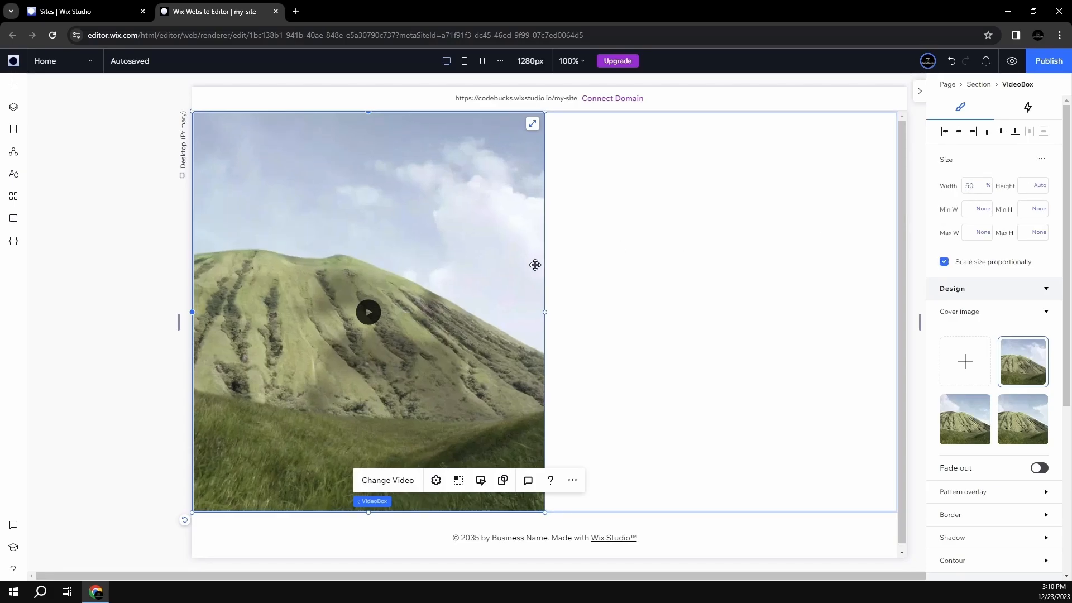
left_click(598, 265)
- Replace the placeholder video with the Wix media clip of coffee beans titled "Coffee", found by searching for "coffee"
left_click(458, 278)
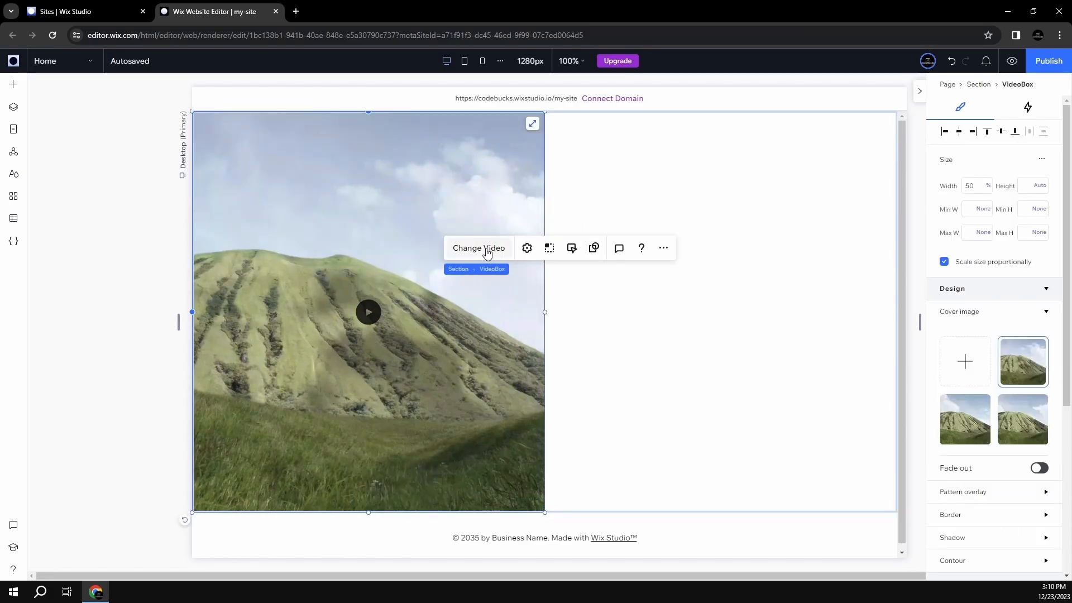
left_click(483, 248)
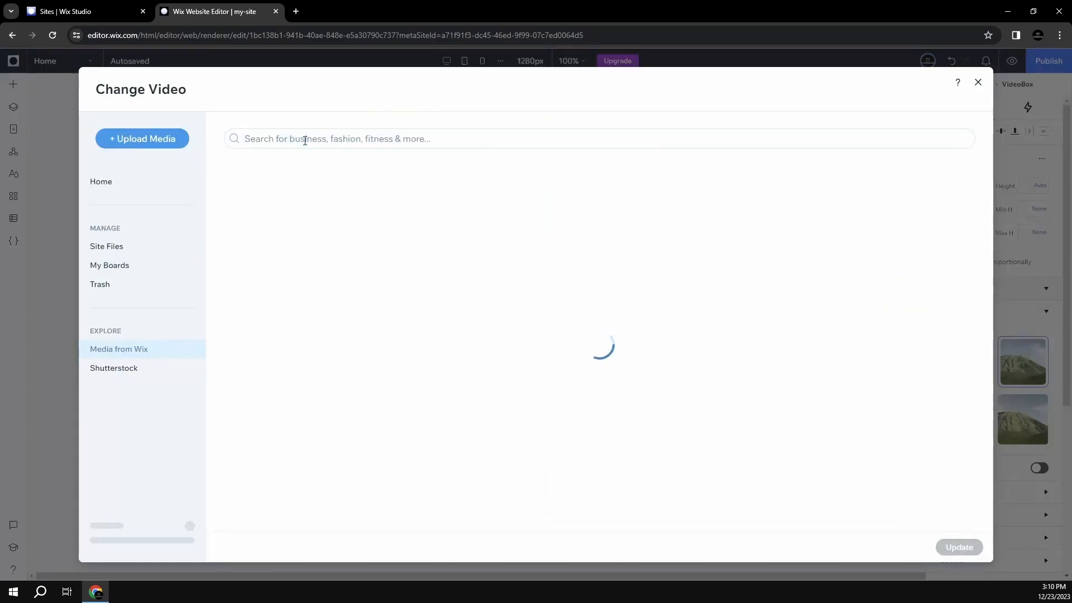
type("coffee")
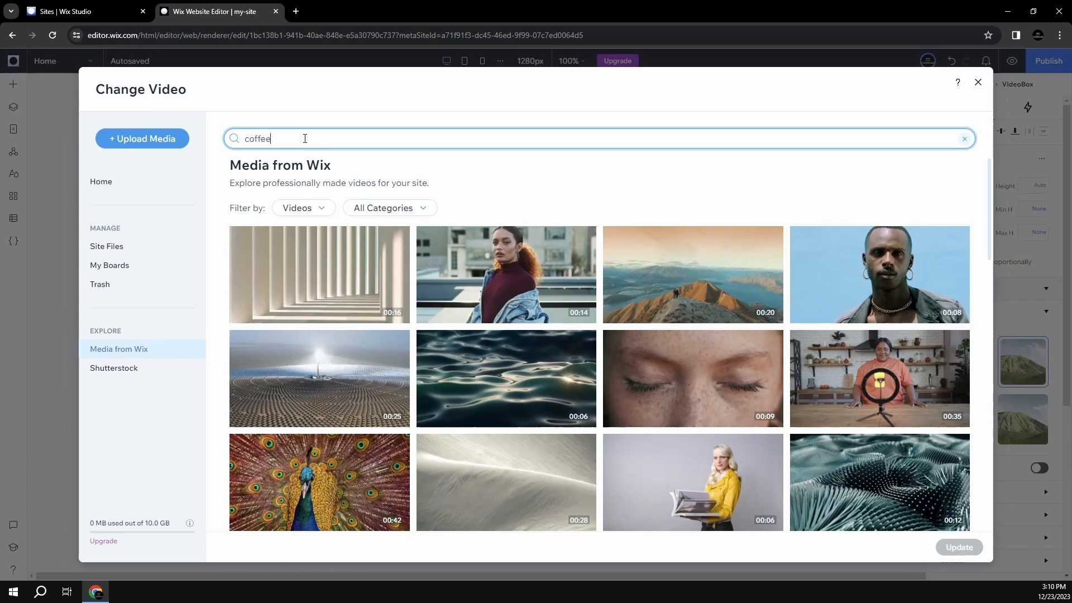
key("Return")
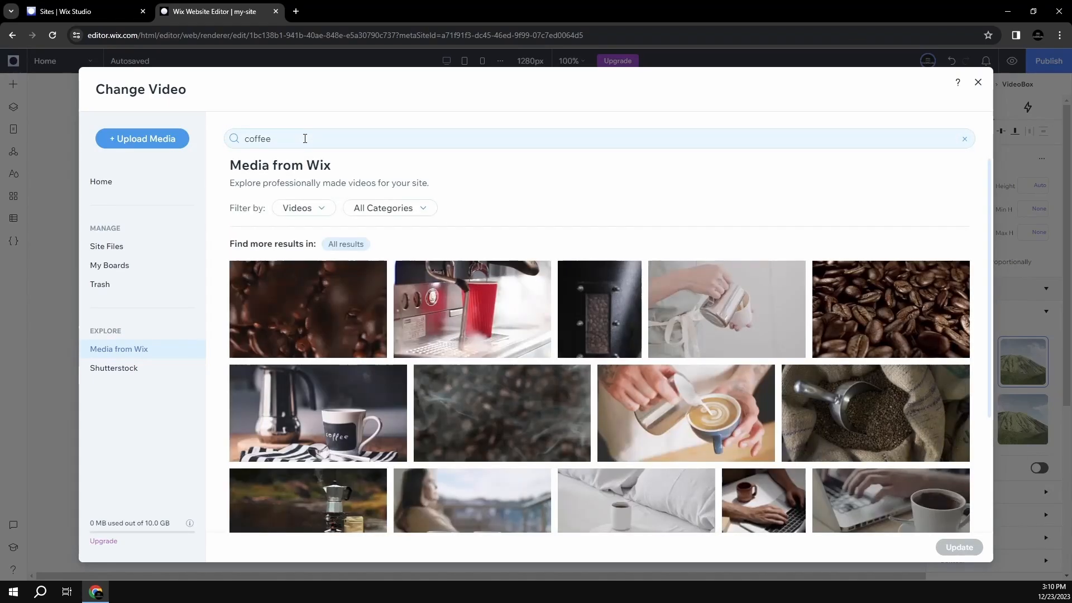
scroll(380, 307, "down", 2)
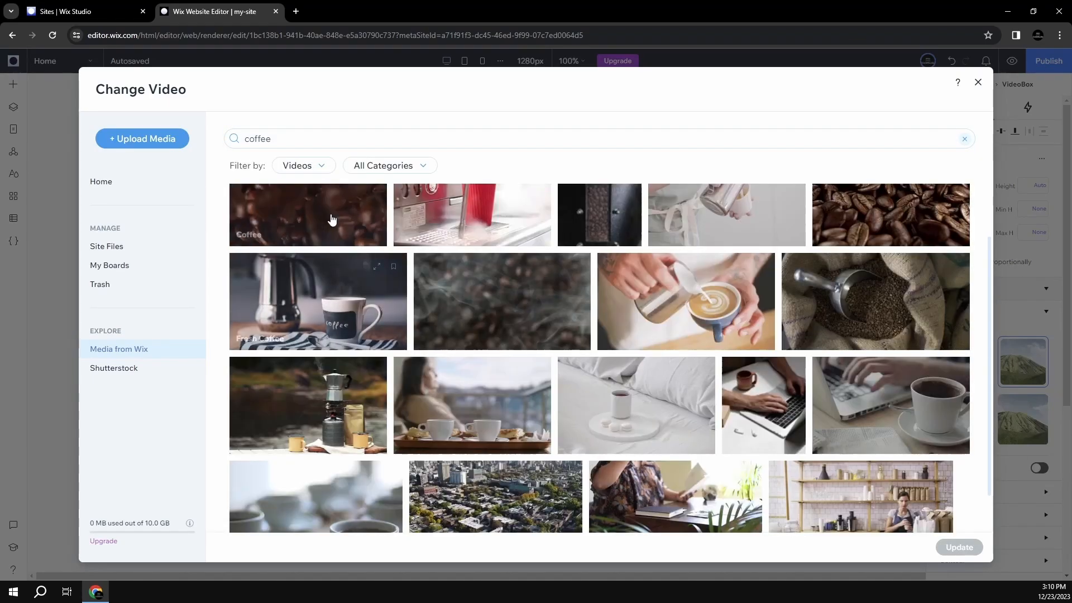
scroll(334, 225, "up", 2)
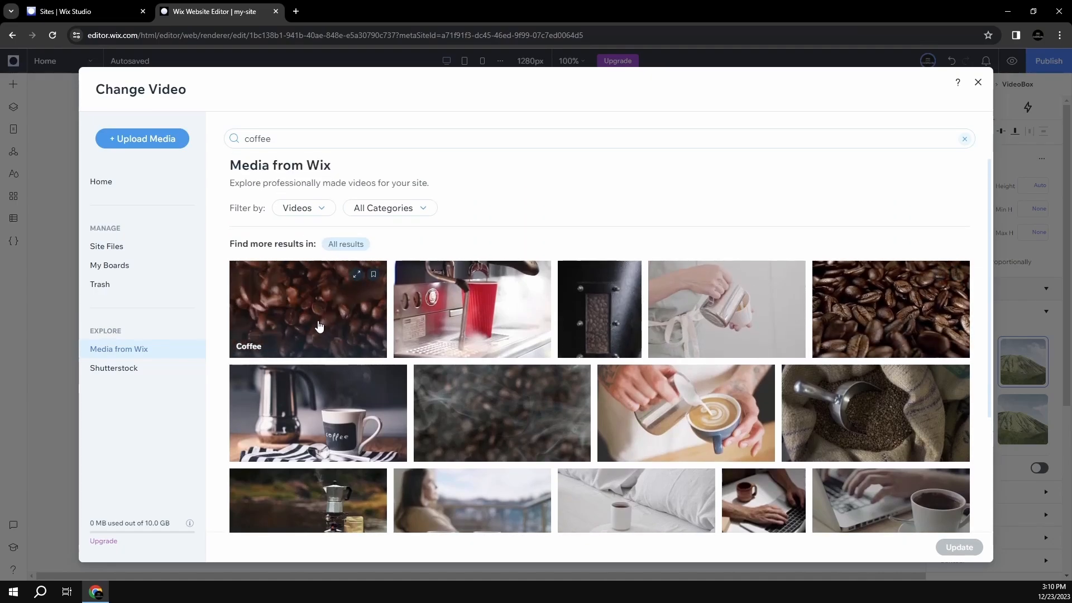
left_click(327, 317)
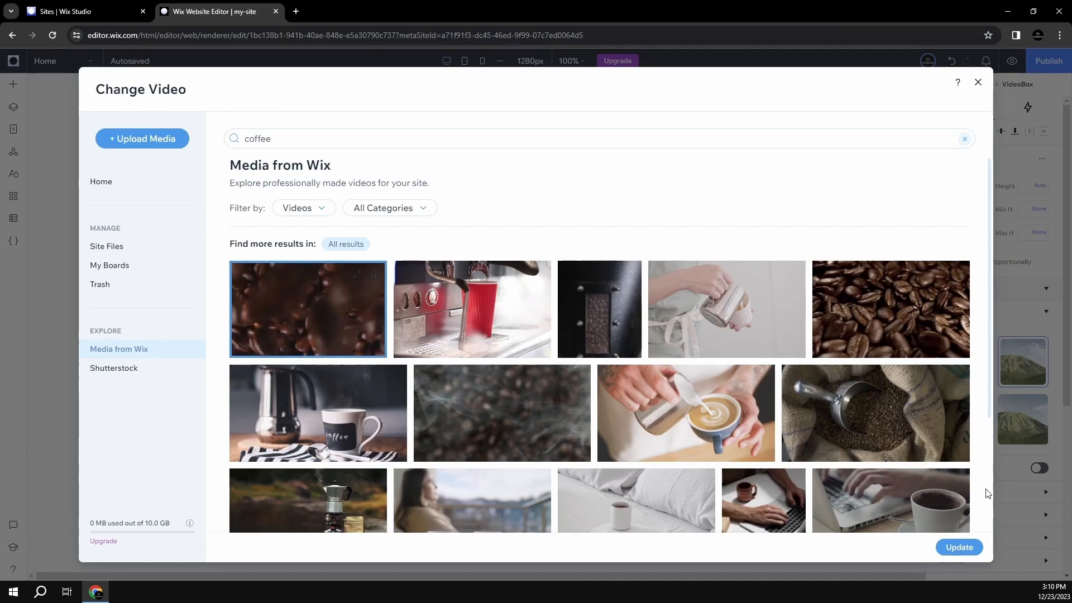
left_click(967, 547)
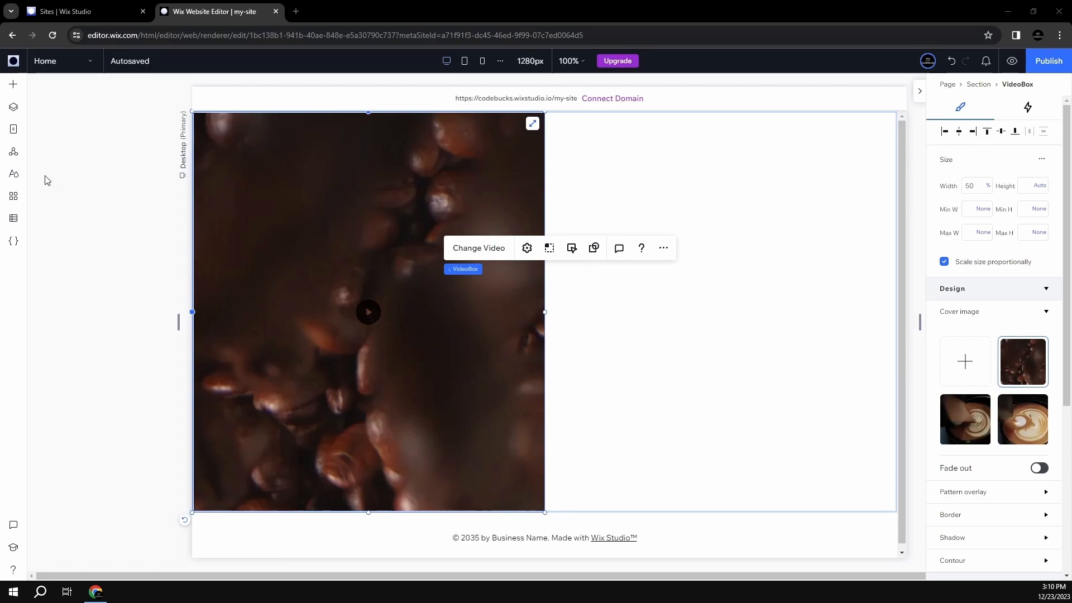
- Add a title across the video's inner edge near the section's top and change its text to "Aurora Brews"
left_click(13, 84)
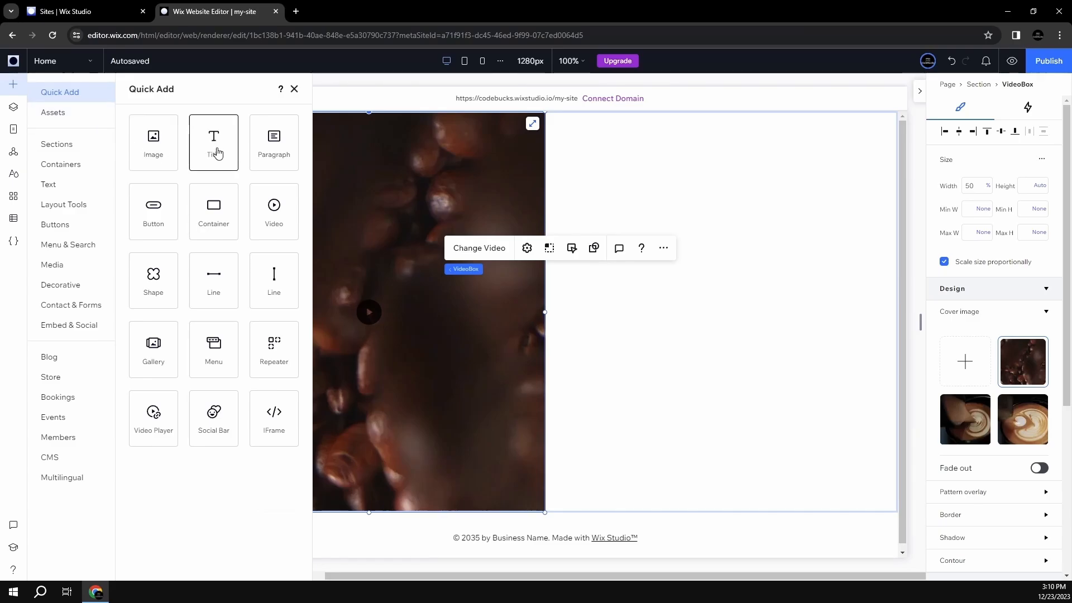
left_click_drag(215, 151, 533, 178)
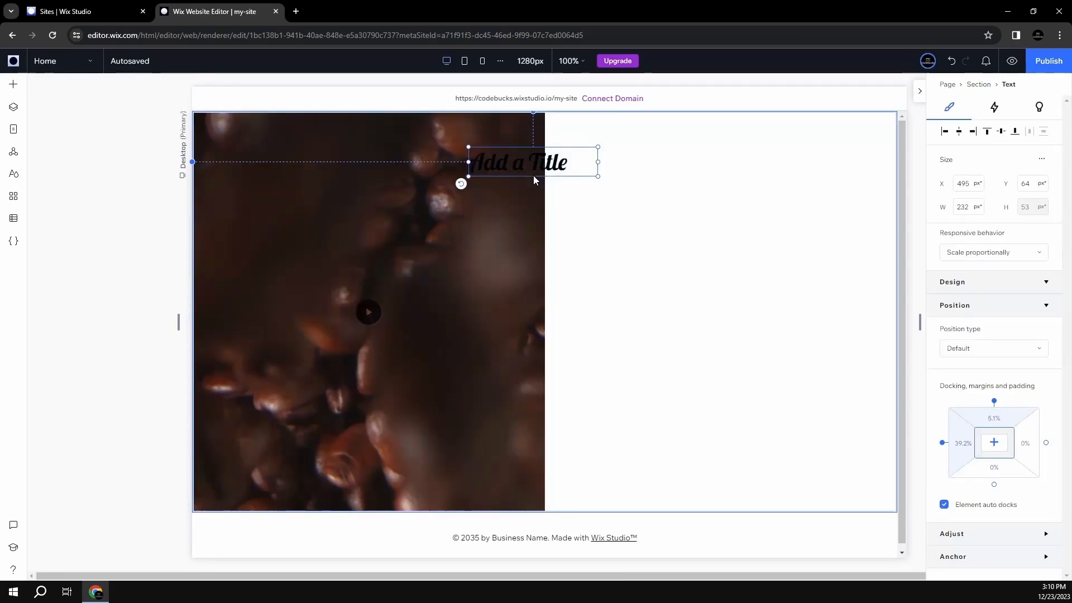
left_click(493, 208)
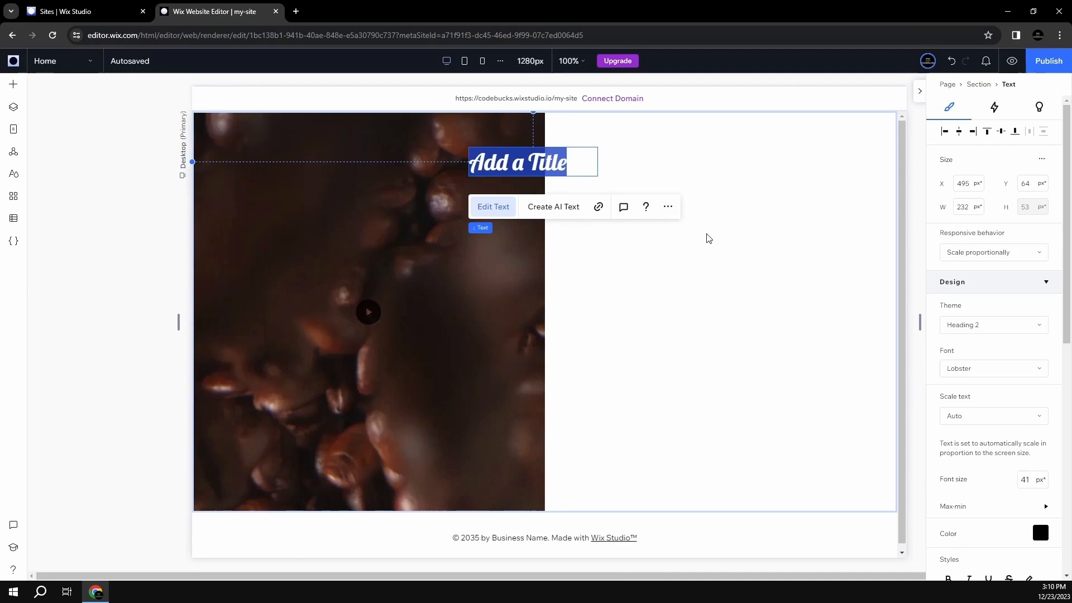
type("Au")
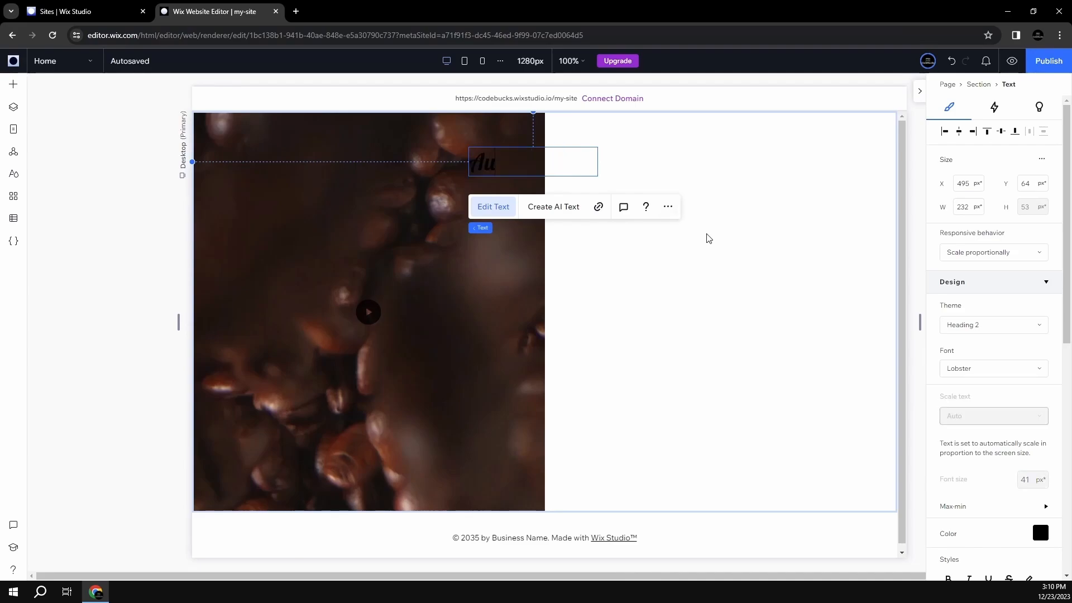
type("rora Brews")
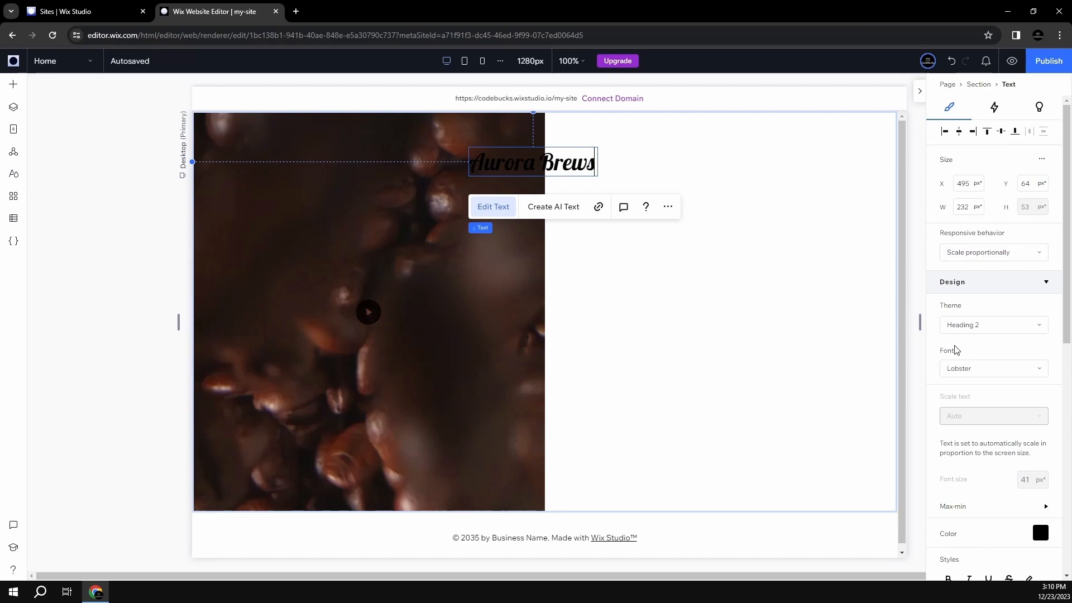
- Apply the Heading 1 theme to the title, widen it to about 406 px, and place it across the video's edge
left_click(951, 328)
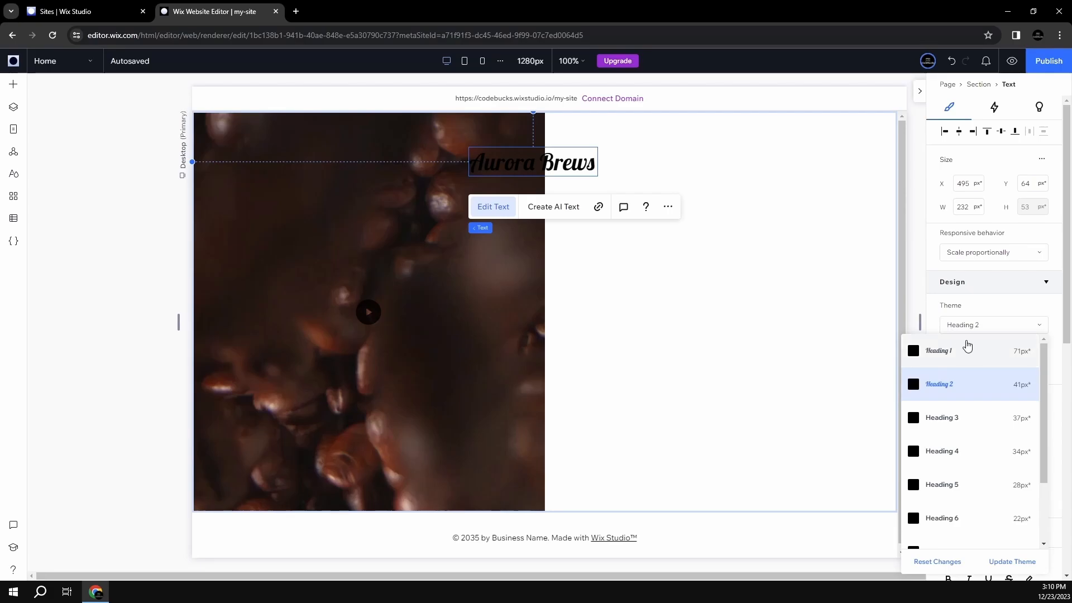
left_click(974, 353)
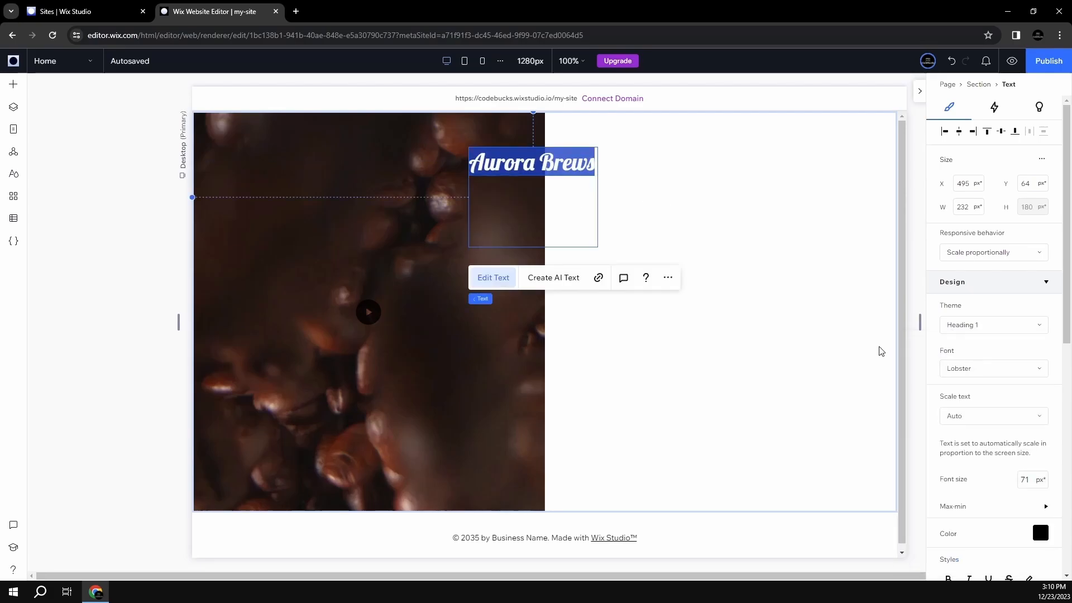
left_click(693, 207)
left_click(568, 182)
left_click_drag(598, 196, 696, 199)
left_click_drag(619, 179, 574, 183)
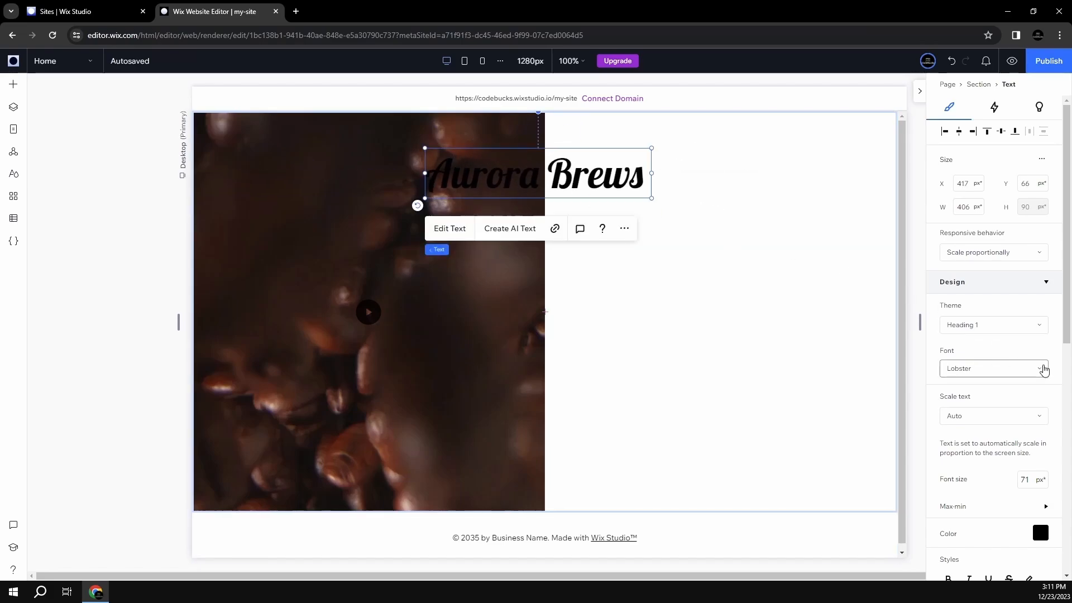
- Set the title's text color to white (#FFFFFF) from the theme colors
scroll(1038, 368, "down", 1)
left_click(1040, 478)
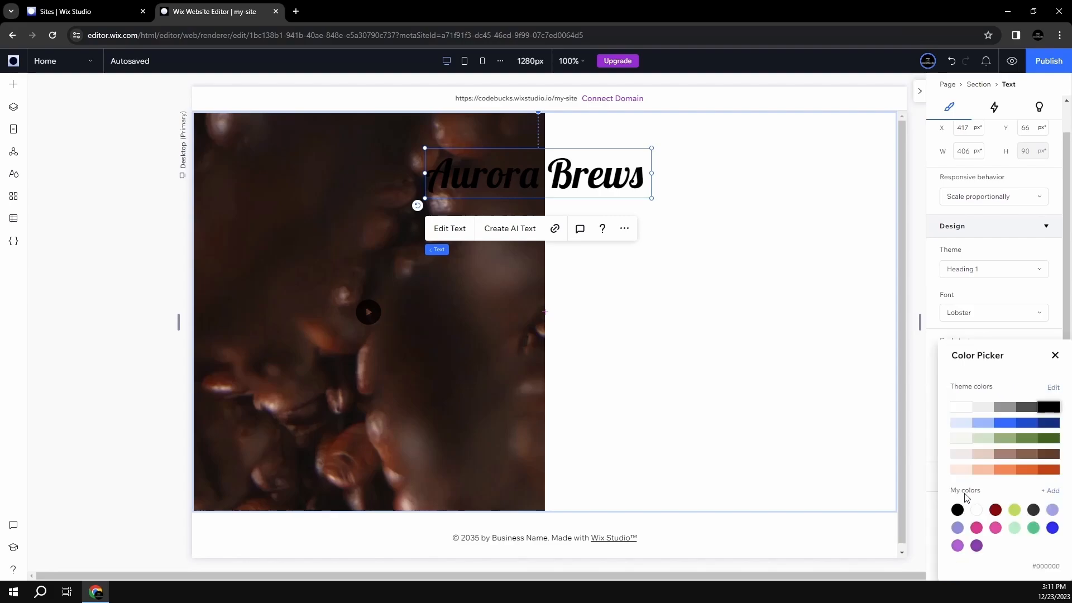
left_click(964, 407)
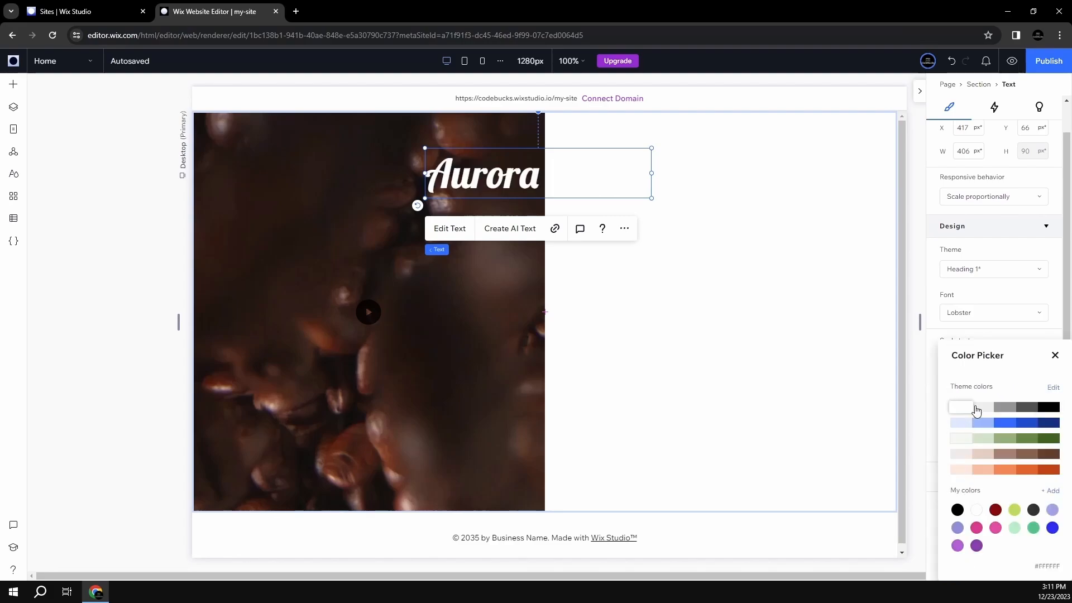
left_click(1055, 356)
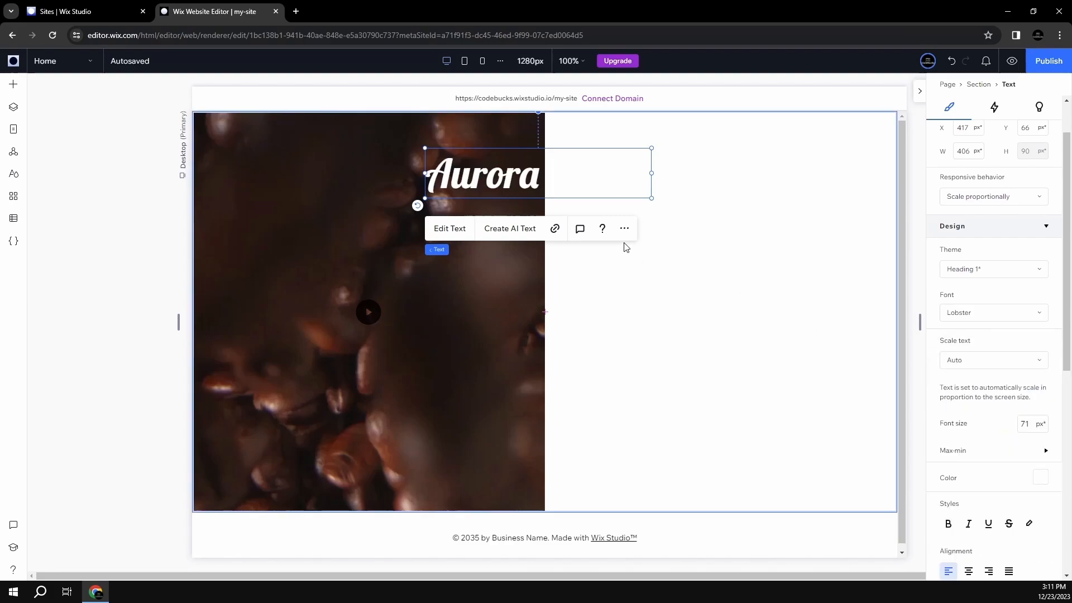
- Recolor only the word "Brews" with a brown theme color and move the title down to about Y 85 px
double_click(568, 178)
left_click(559, 173)
left_click_drag(554, 170, 645, 179)
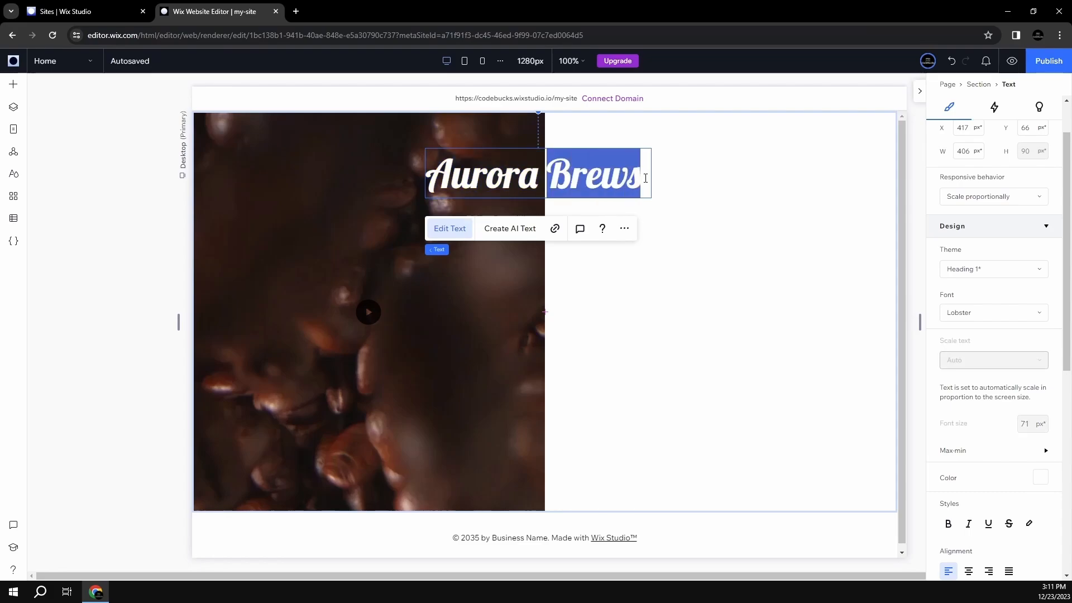
left_click(1040, 478)
left_click(1014, 461)
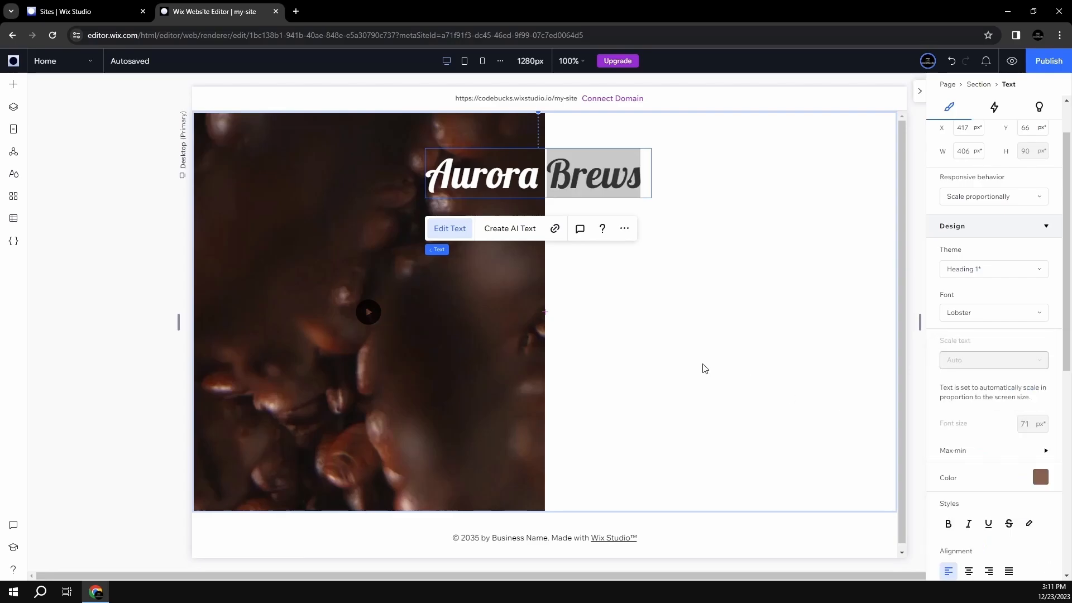
left_click(697, 363)
left_click(587, 277)
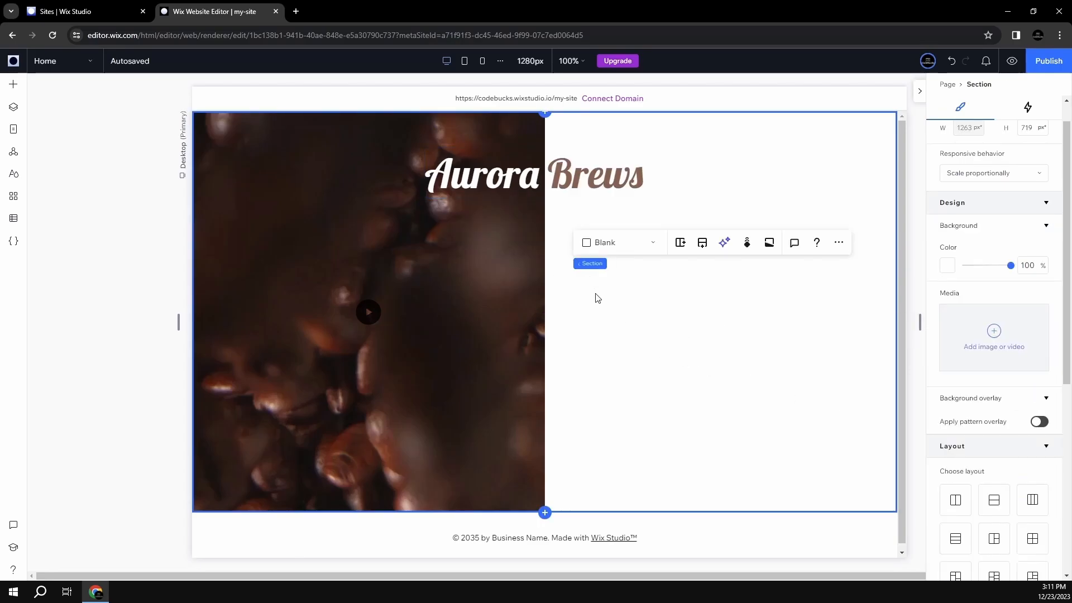
left_click_drag(563, 171, 567, 182)
left_click(678, 181)
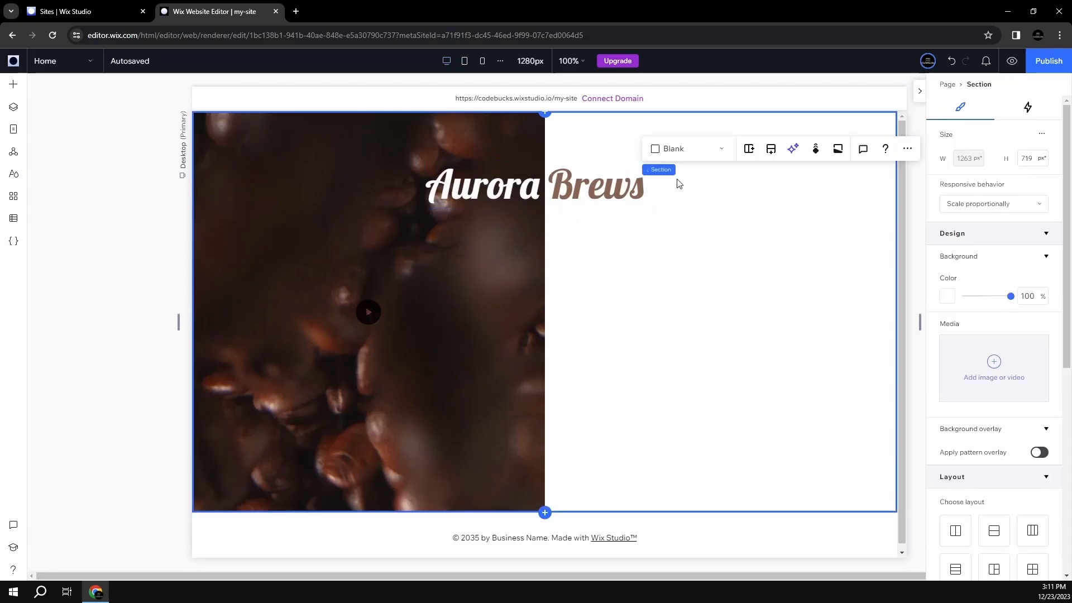
- Add a Float entrance animation to the title, from below, with a 1.2 s duration and 0 s delay
left_click(546, 185)
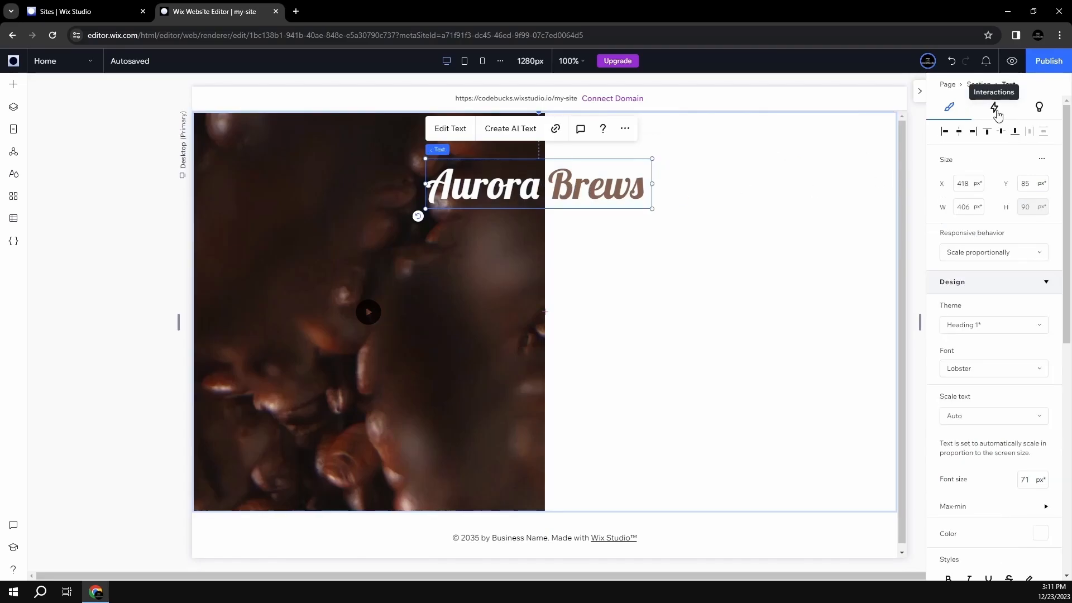
left_click(997, 113)
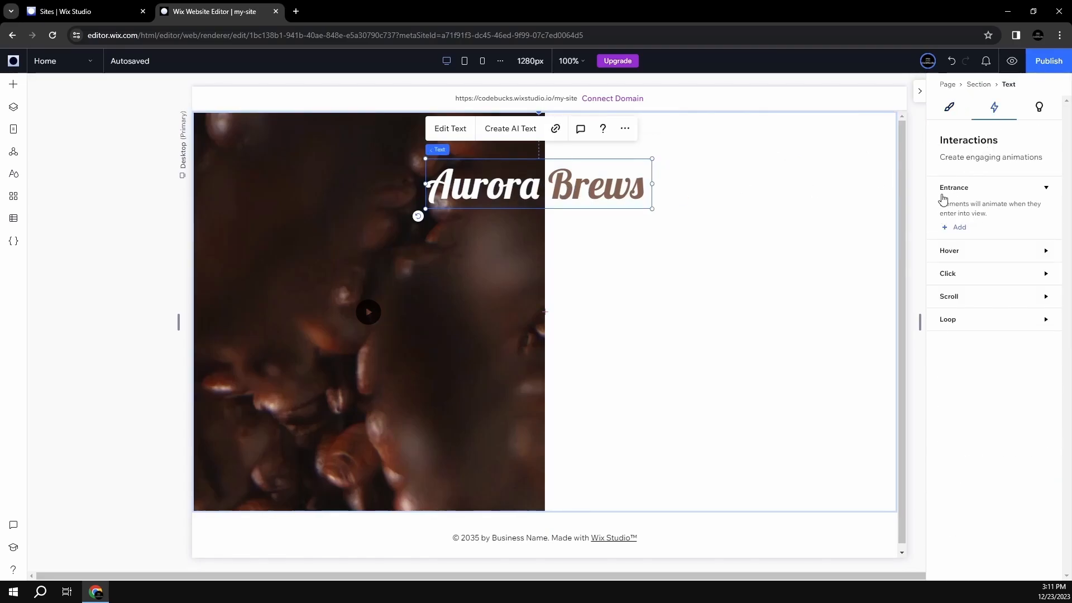
left_click(955, 228)
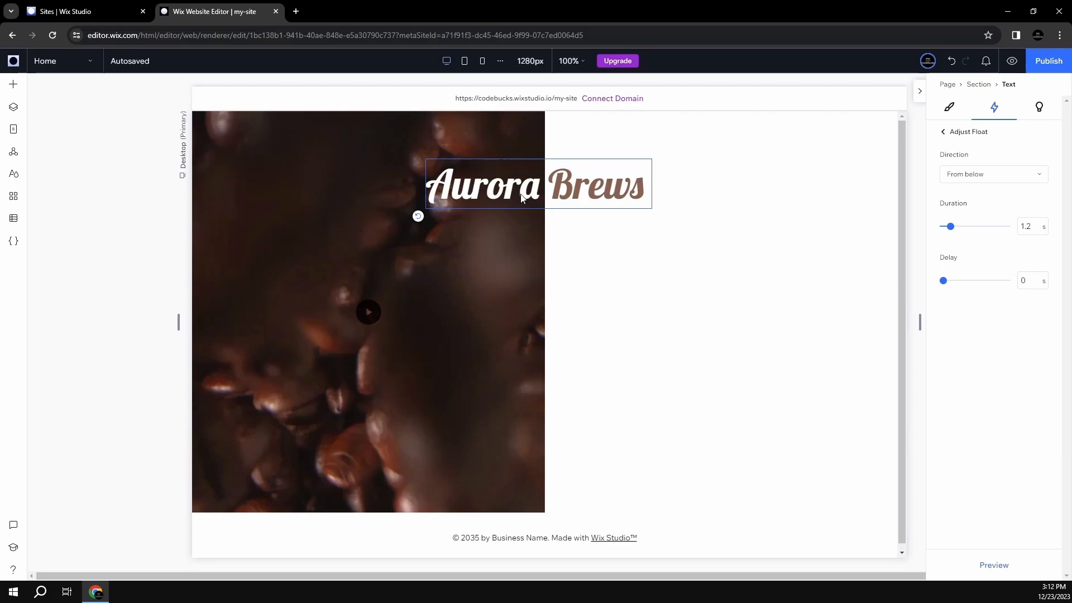
- Add a container below the title, spanning the video's edge, and resize it to about 473 by 141 px
left_click(13, 85)
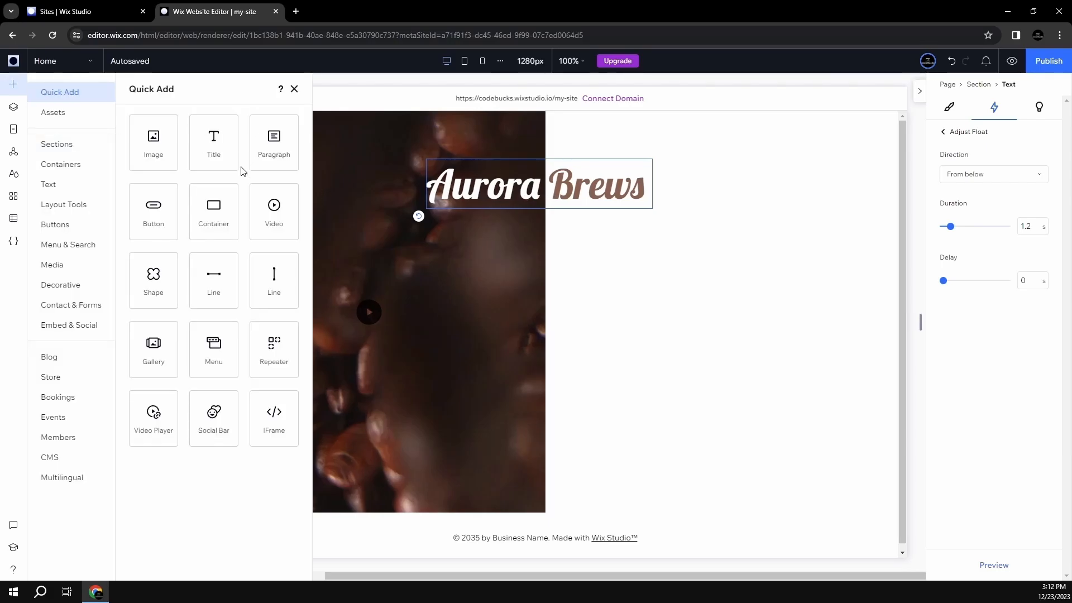
left_click_drag(216, 211, 546, 273)
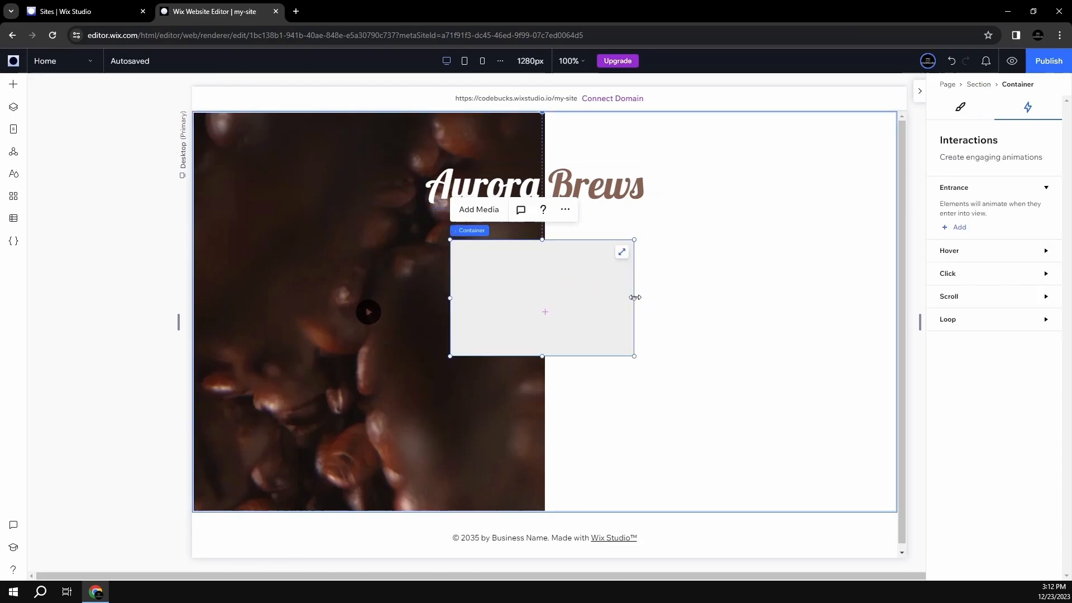
left_click_drag(635, 298, 676, 299)
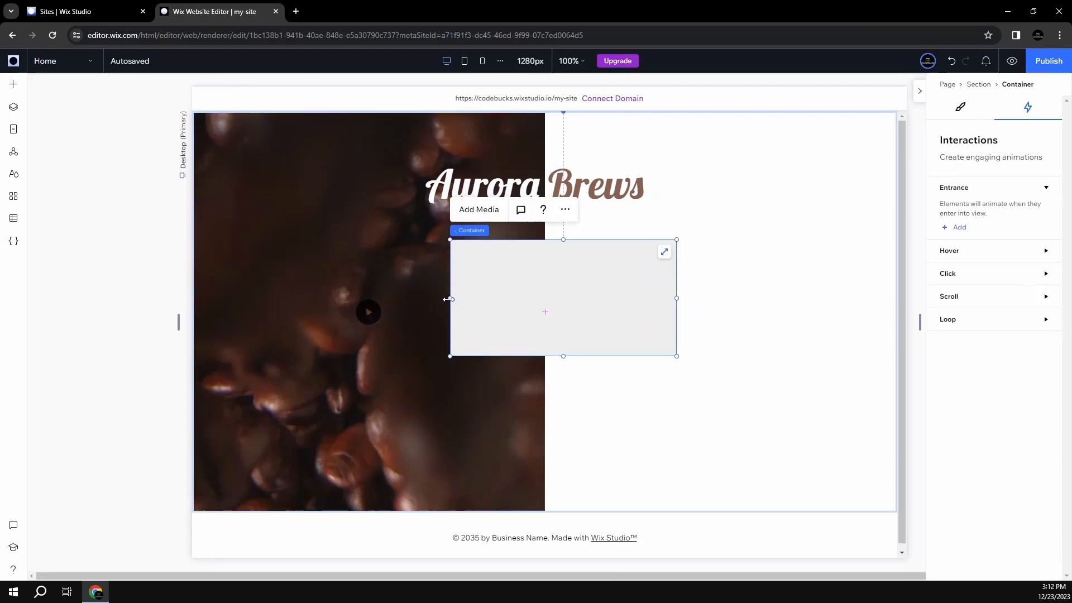
left_click_drag(448, 300, 413, 299)
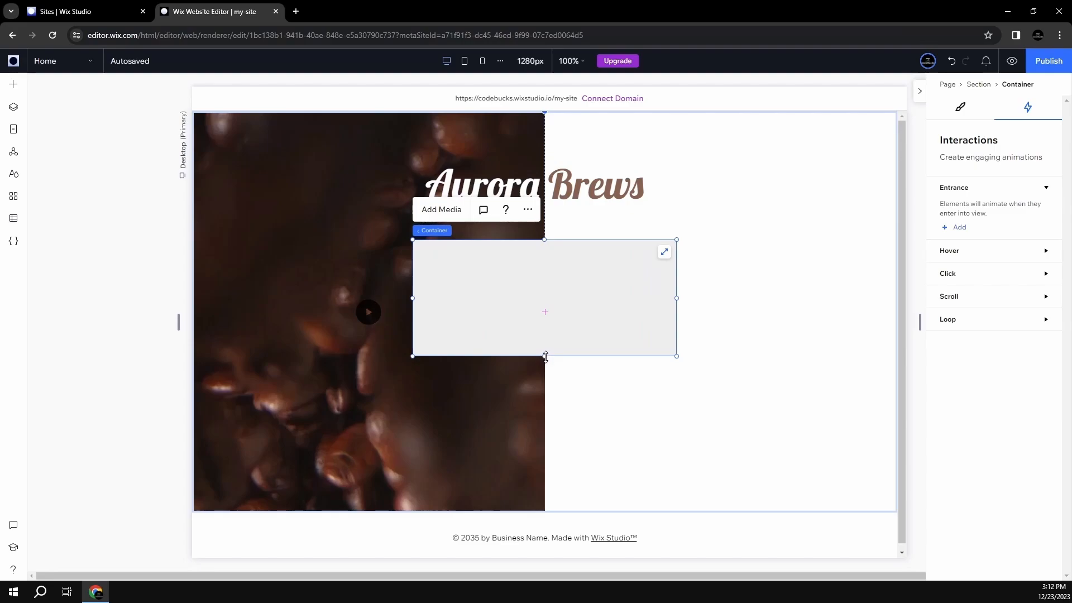
left_click_drag(546, 356, 551, 318)
- Center the title inside the container and set the container's background opacity to 0%
left_click_drag(549, 183, 558, 284)
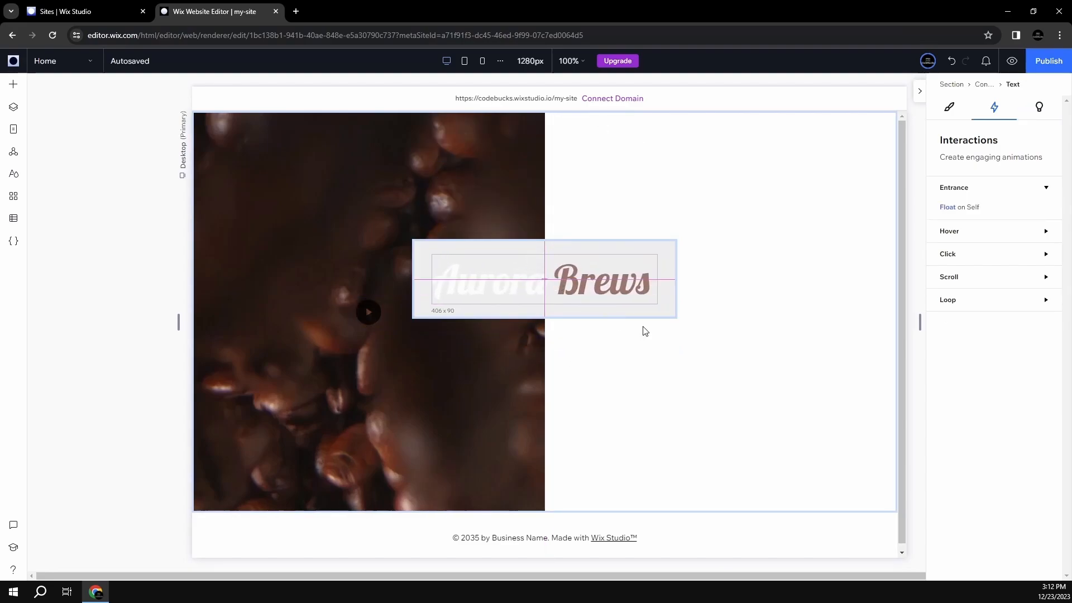
left_click(670, 266)
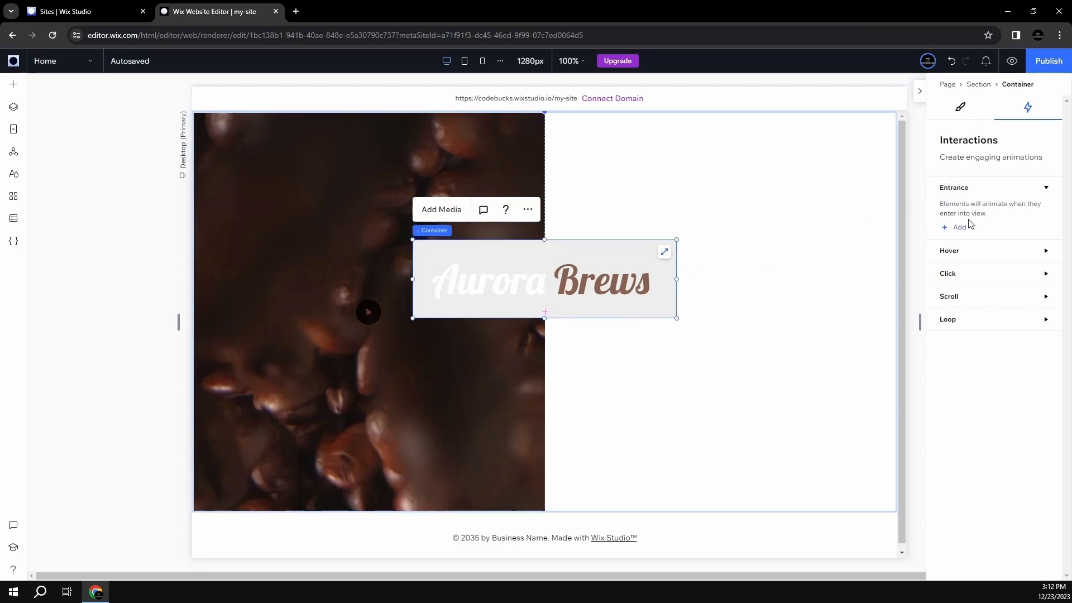
left_click(960, 107)
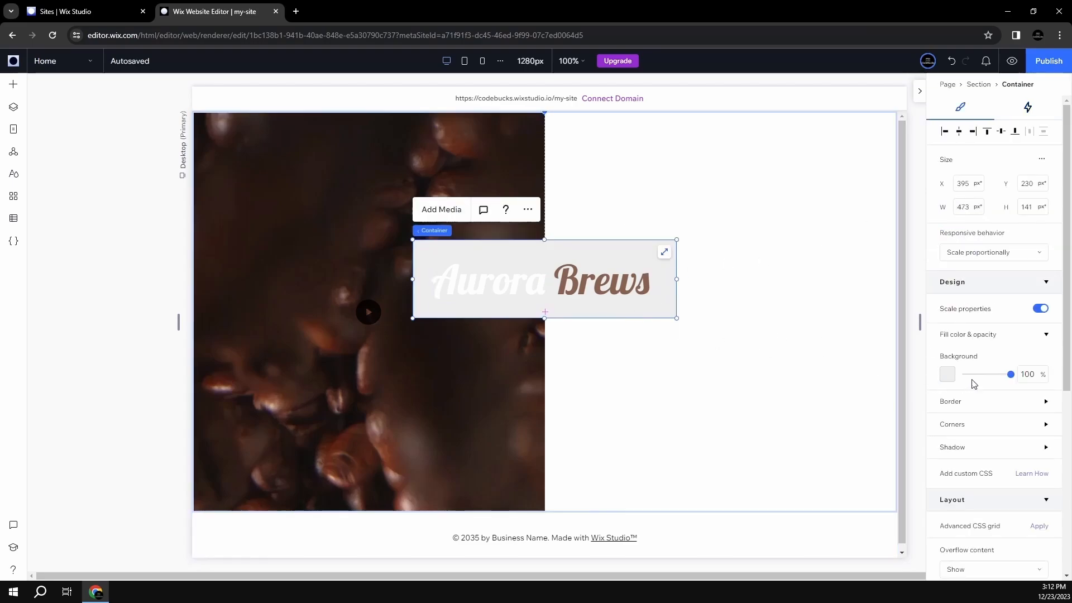
left_click_drag(1011, 374, 956, 383)
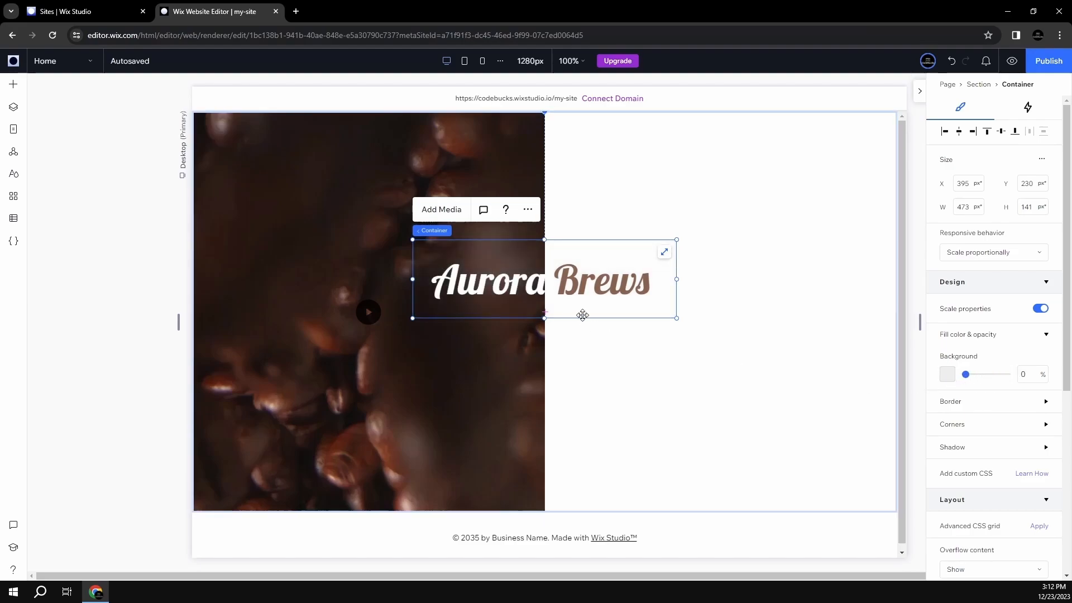
- Move the title container up to about X 386, Y 89 px and reduce its height to about 99 px
left_click_drag(581, 318, 567, 192)
left_click(593, 334)
left_click(612, 259)
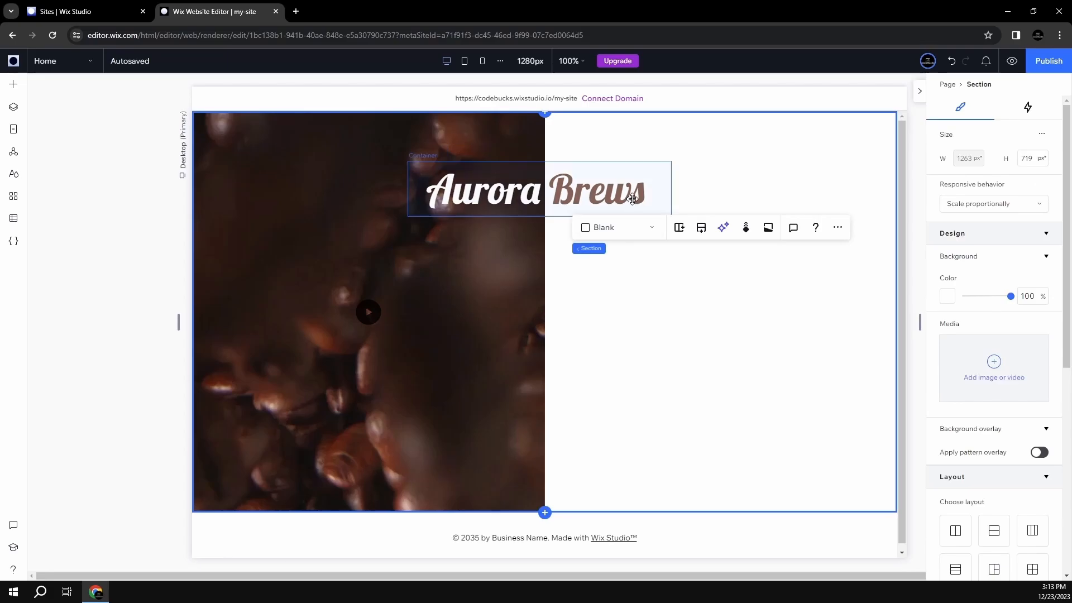
- Set the title container's overflow content to Hide
left_click(655, 191)
scroll(1027, 291, "down", 4)
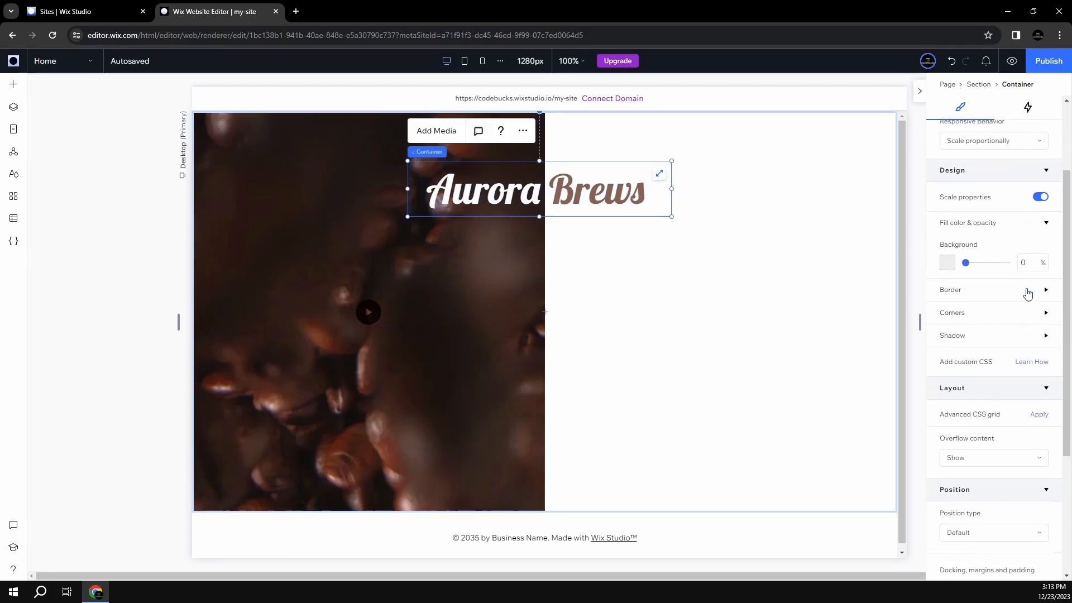
scroll(1022, 290, "down", 2)
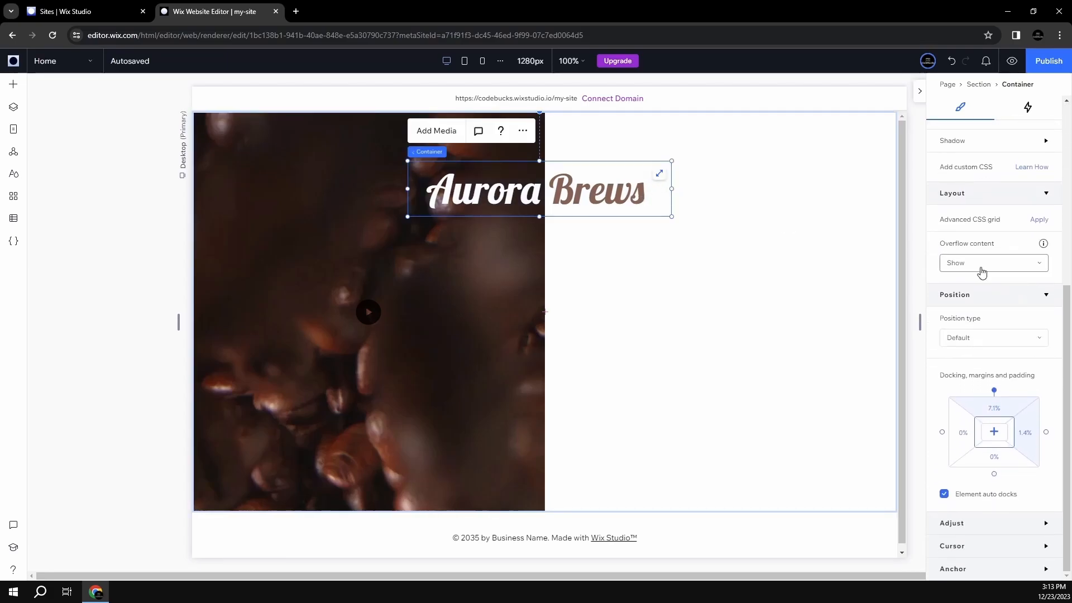
left_click(984, 265)
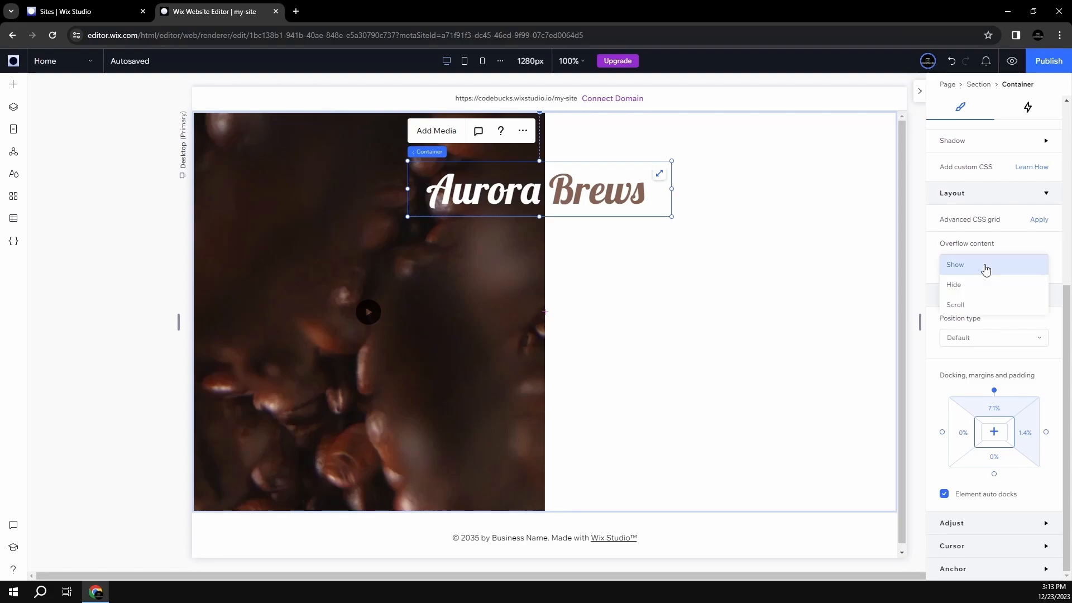
left_click(959, 291)
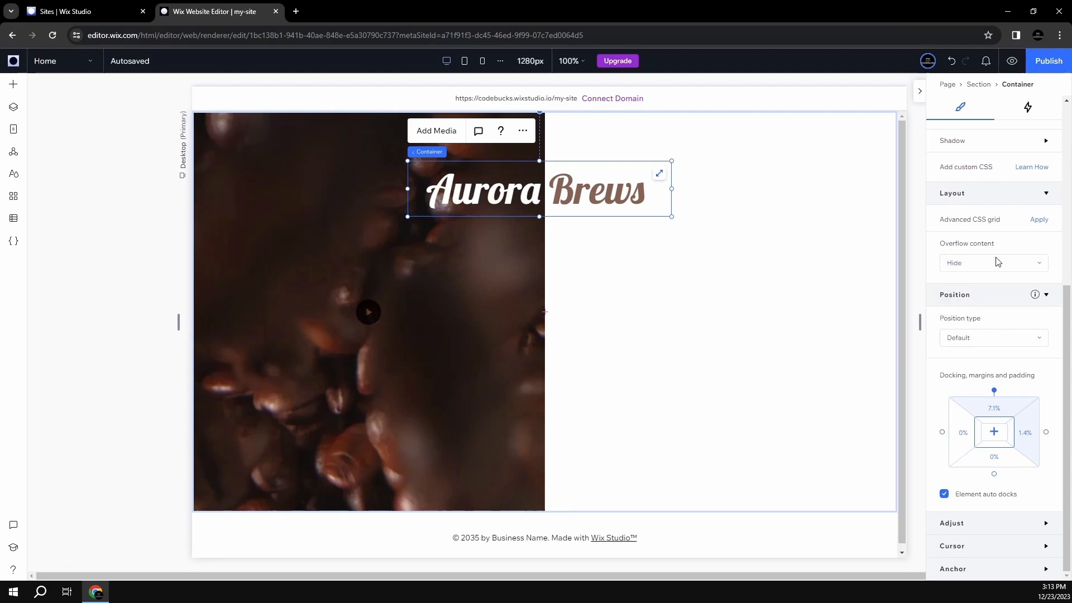
- Preview the page to check the title's entrance animation and return to editing the section
left_click(1010, 62)
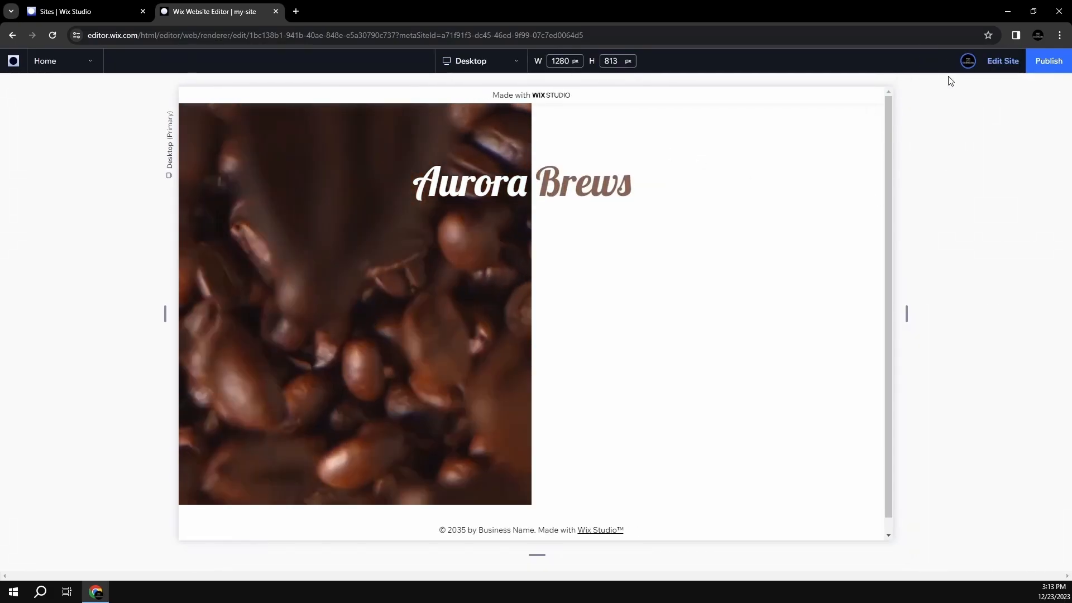
left_click(999, 61)
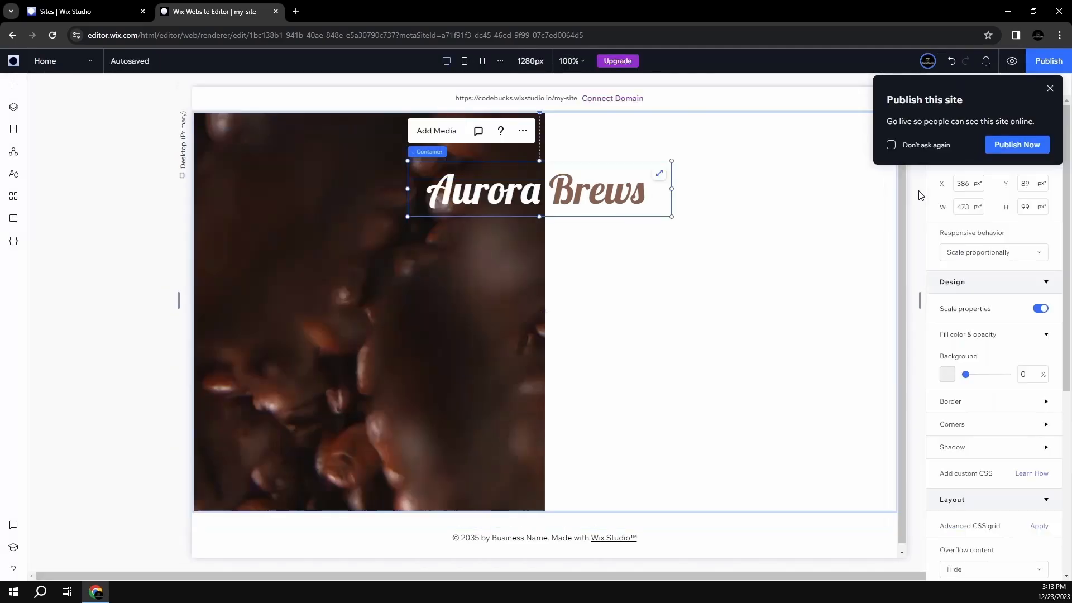
left_click(673, 356)
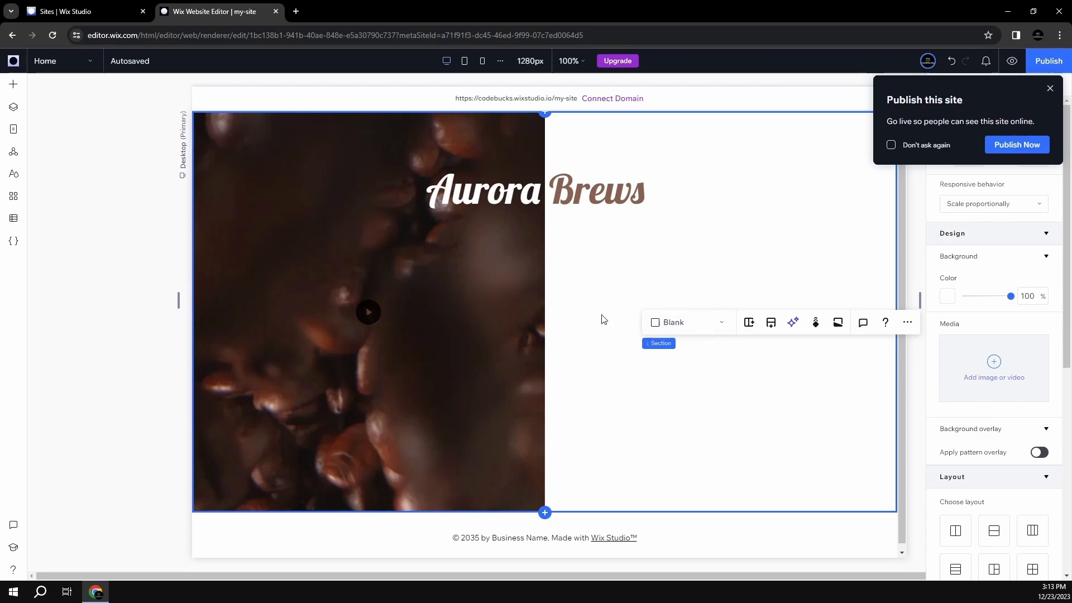
left_click(603, 297)
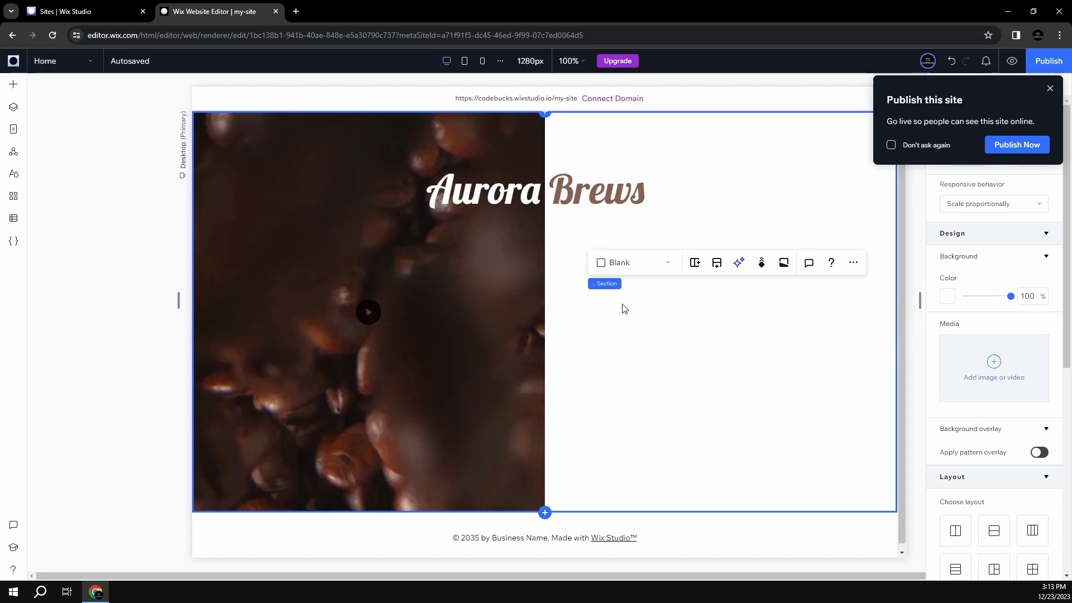
- Add a paragraph in the white half of the hero with the copy beginning "Welcome to Aurora Brews, where each cup of coffee is more than just a drink"
left_click(13, 85)
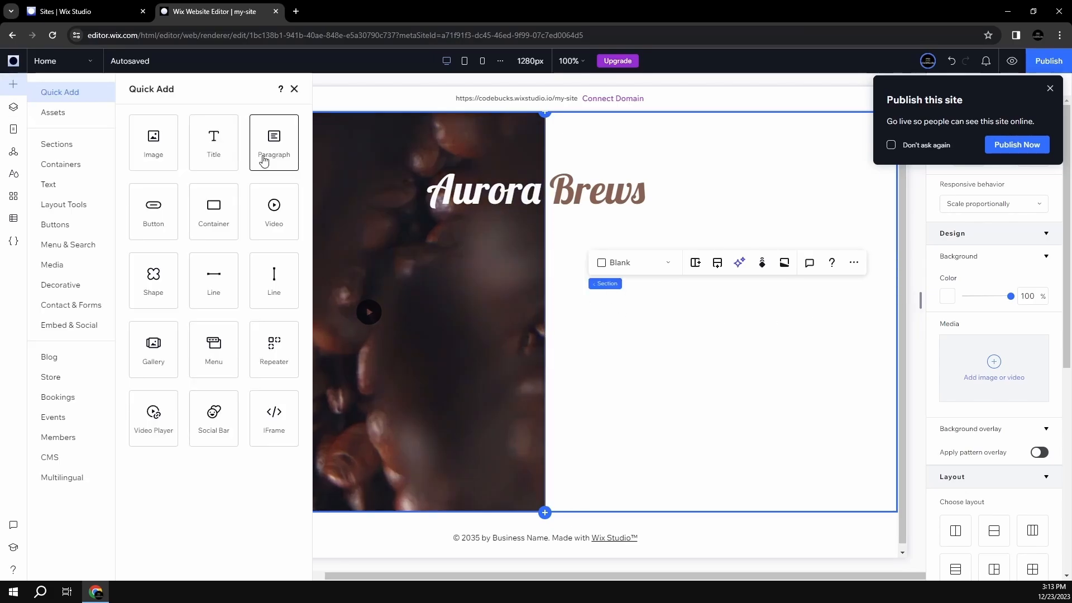
left_click_drag(264, 160, 673, 286)
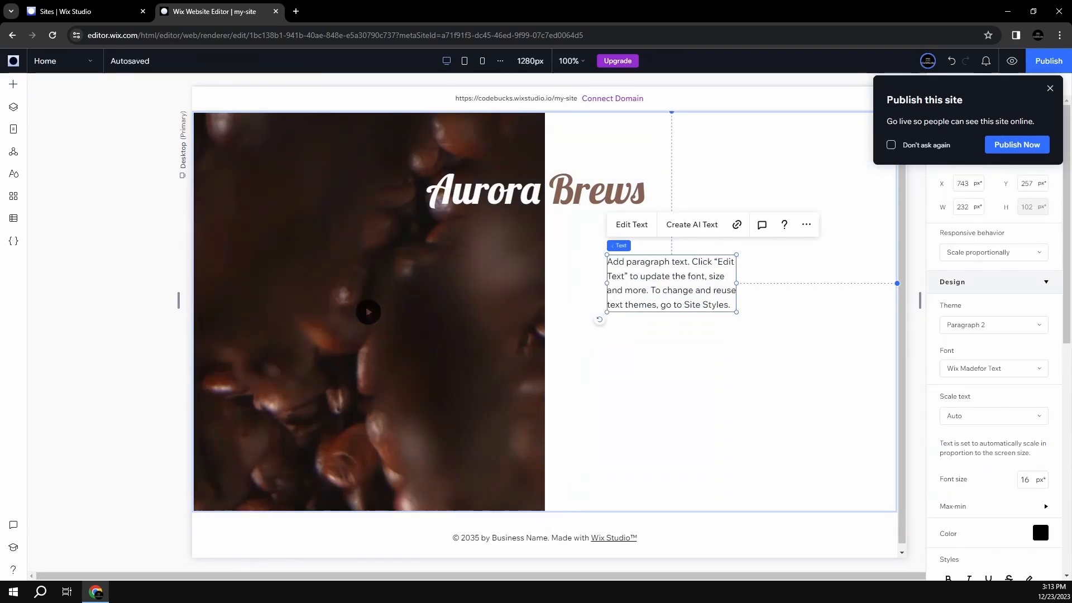
left_click(632, 225)
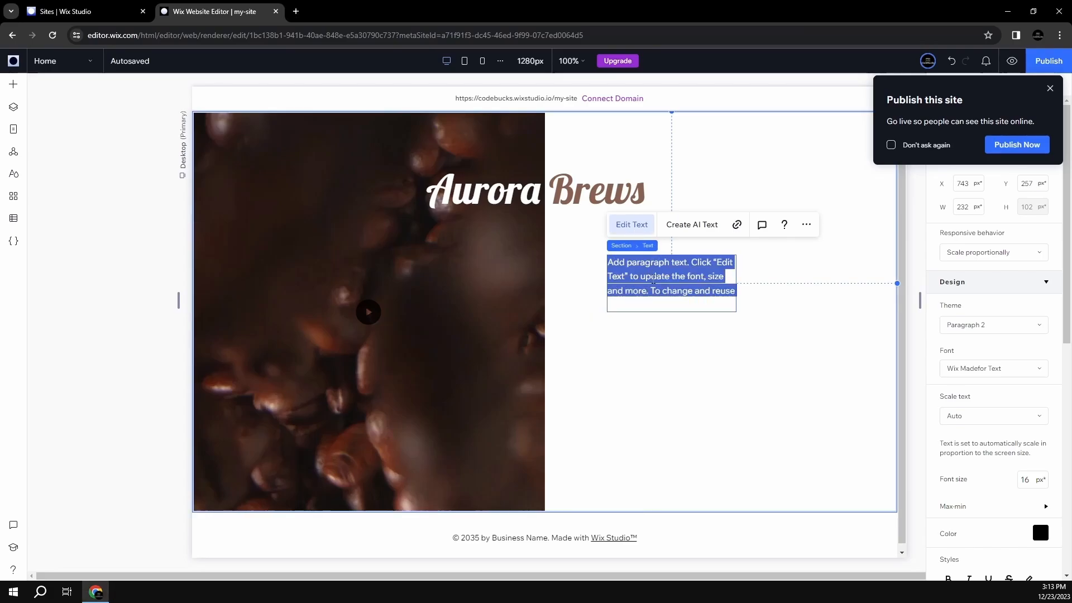
type("Welcome to Aurora Brews, where each cup of coffee is more than just a drink - it's an experience. Sourced from the finest regions across the globe, our coffee is a tribute to the rich tapestry of flavors that nature has to offer. Join us in a celebration of taste, tradition, and the little moments that make life truly vibrant.")
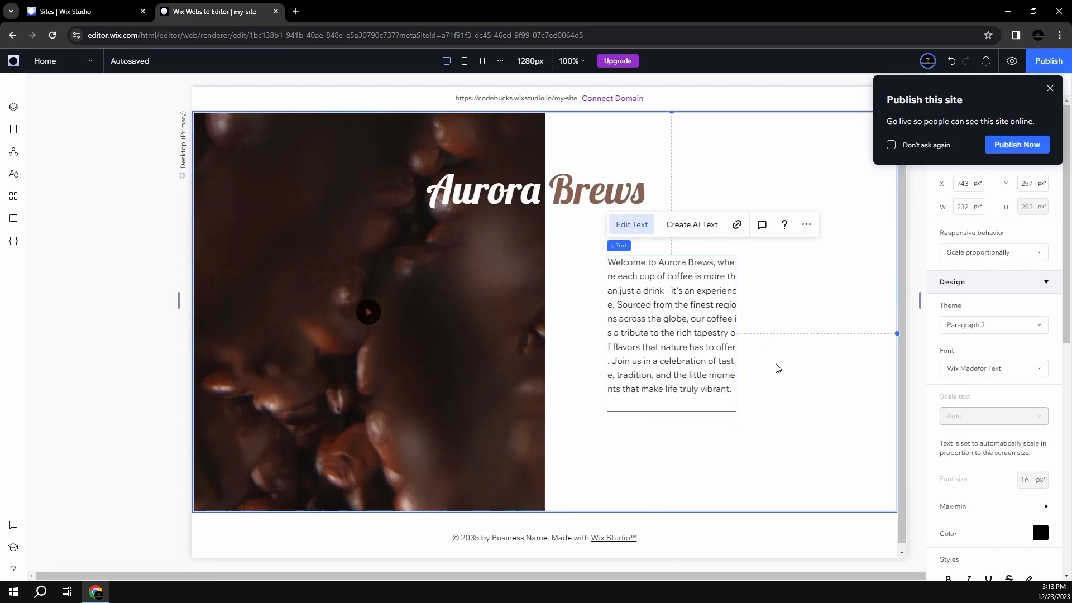
- Widen the welcome paragraph to about 431 px and move it to about X 710, Y 283 px
left_click_drag(736, 334, 860, 335)
left_click_drag(762, 306, 748, 318)
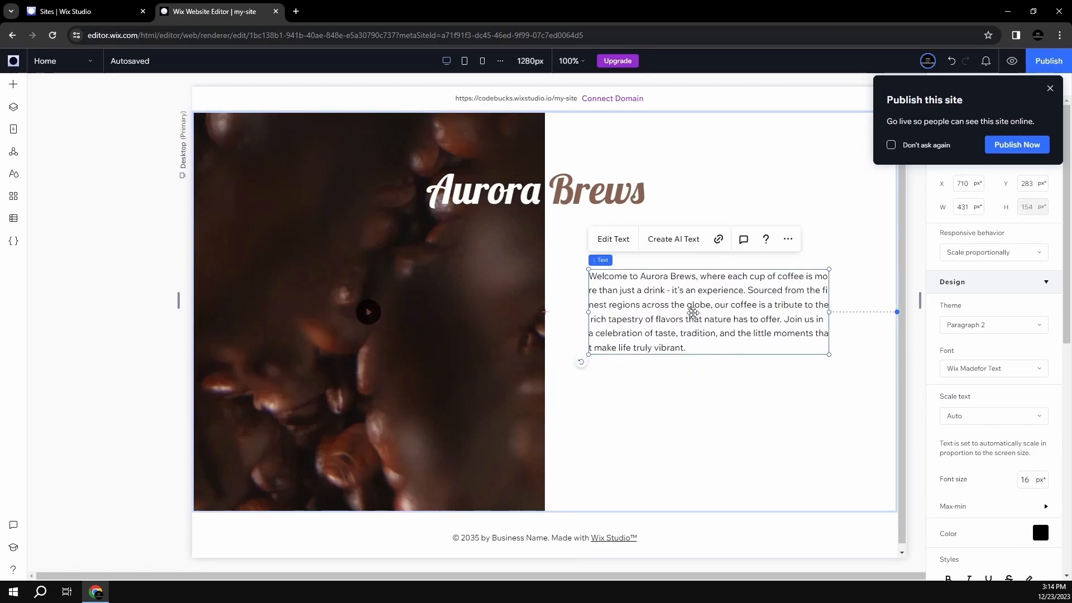
left_click(685, 385)
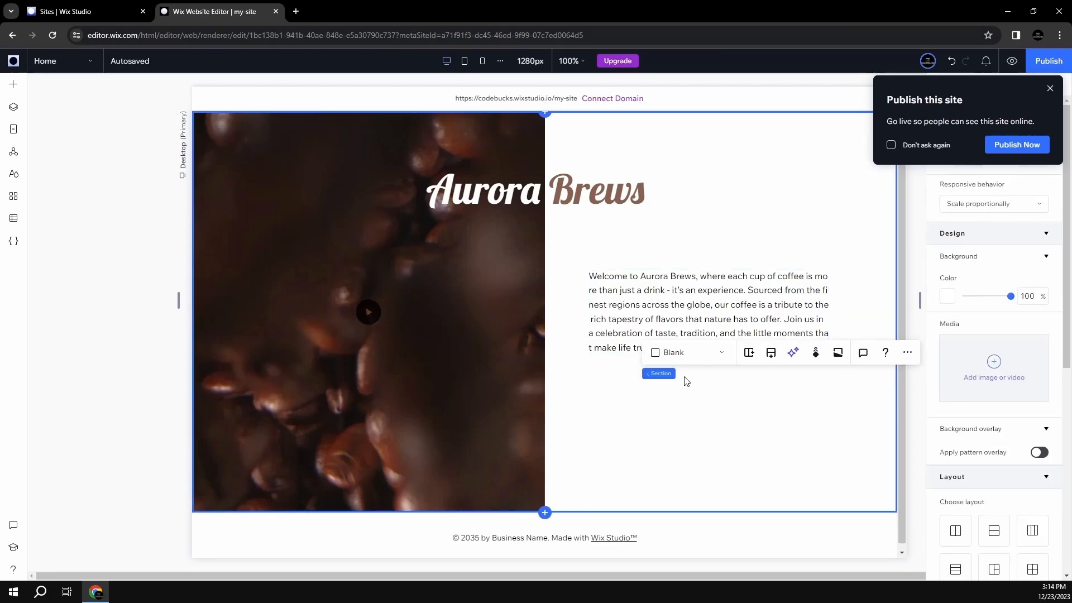
- Change the site's Paragraph 1 typography style to the Snell Roundhand font and apply it
left_click(657, 309)
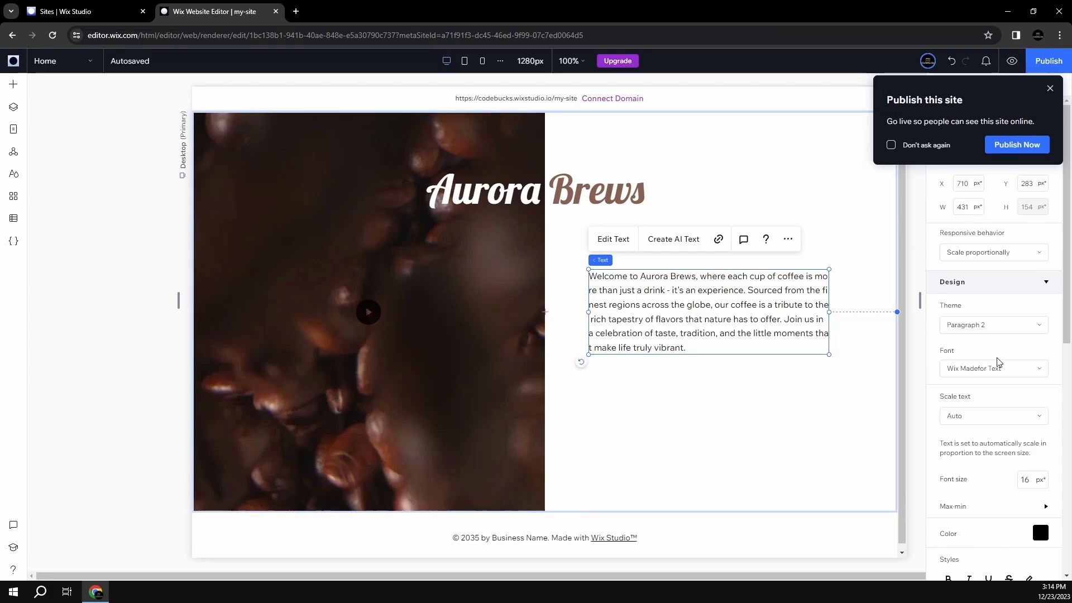
scroll(994, 357, "down", 1)
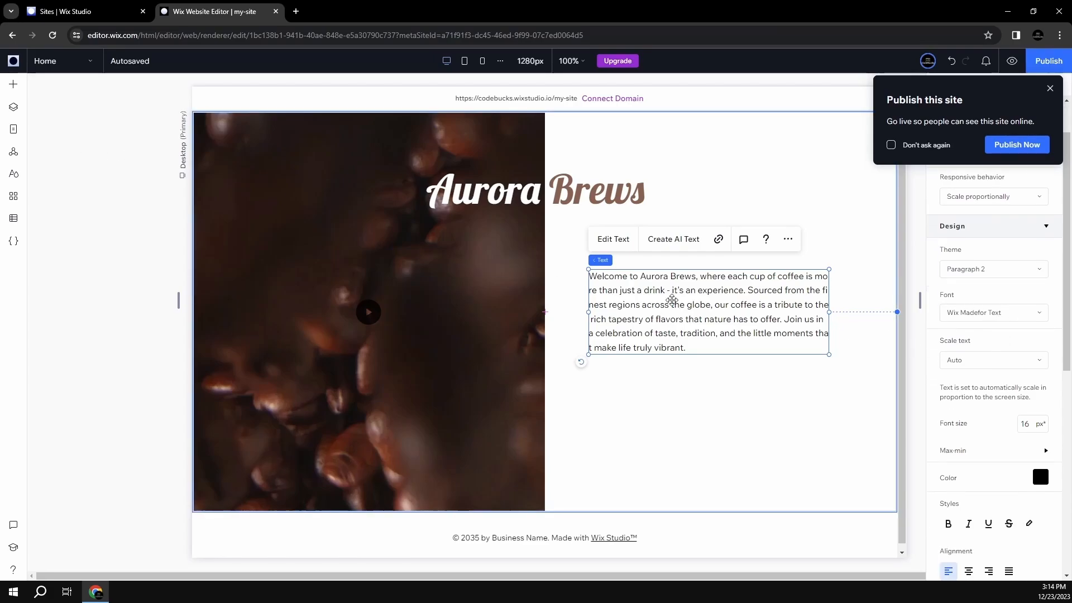
left_click(8, 178)
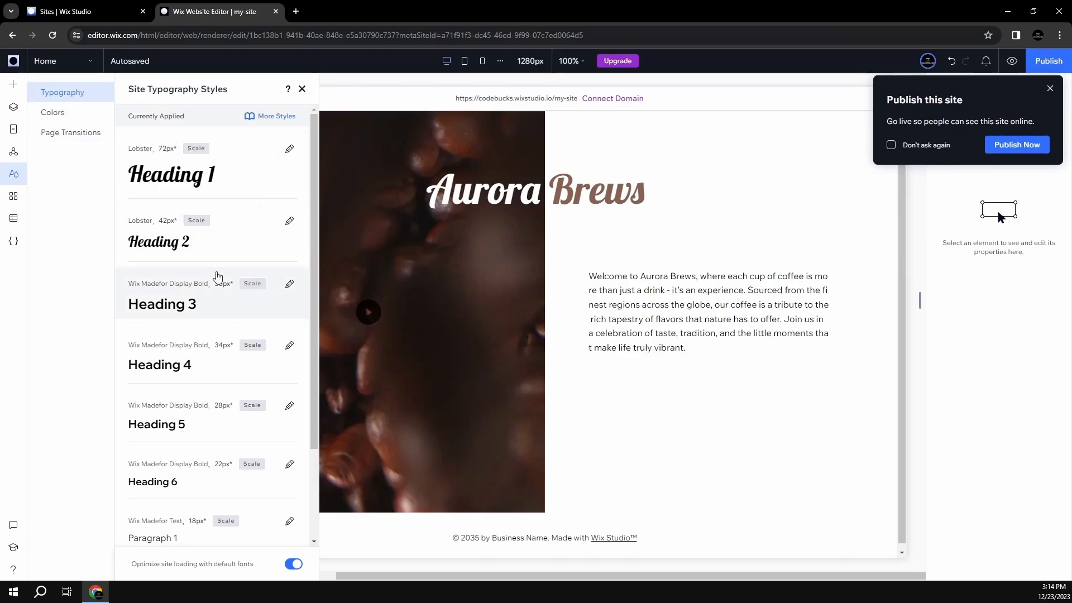
scroll(213, 302, "down", 2)
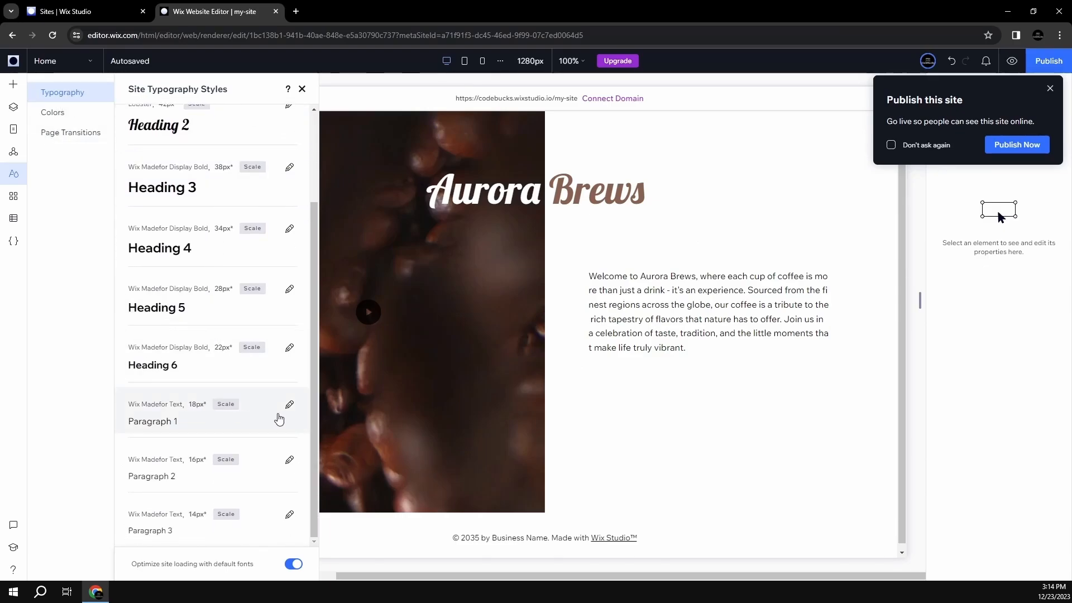
left_click(289, 404)
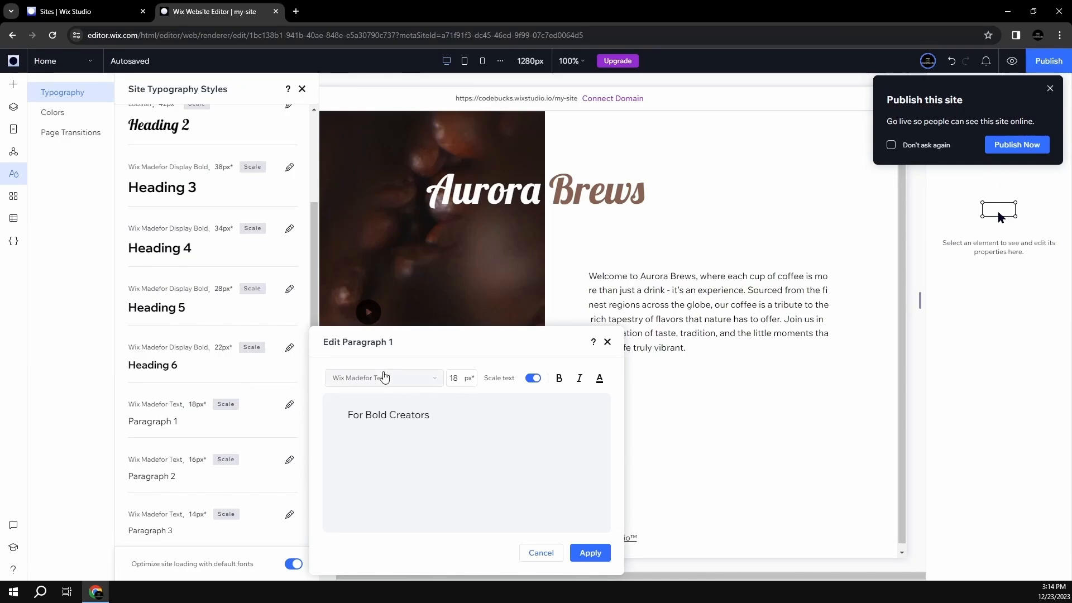
left_click(388, 379)
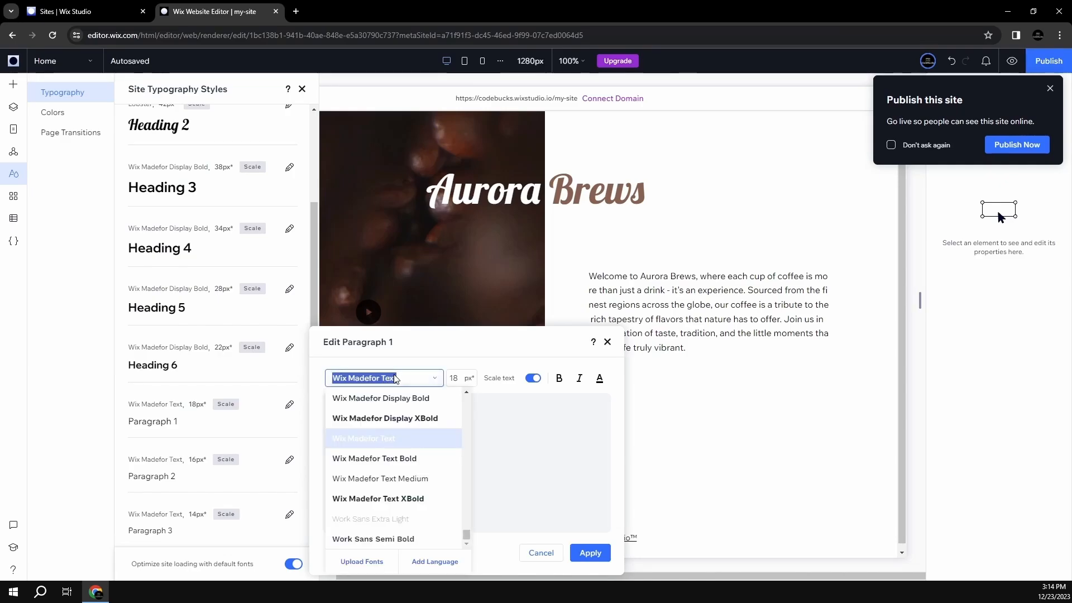
type("Sn")
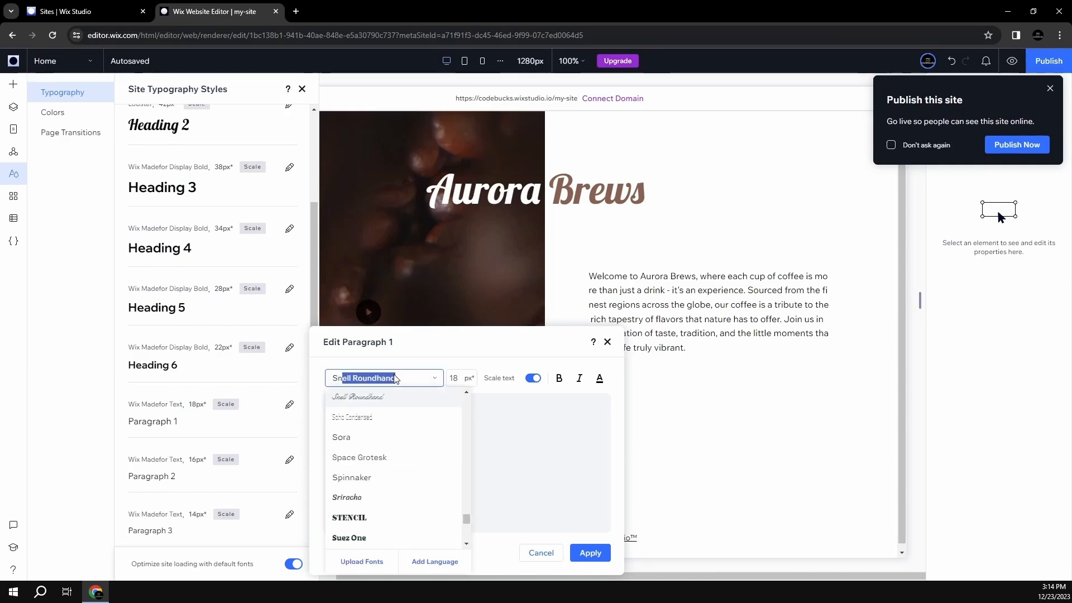
type("ell")
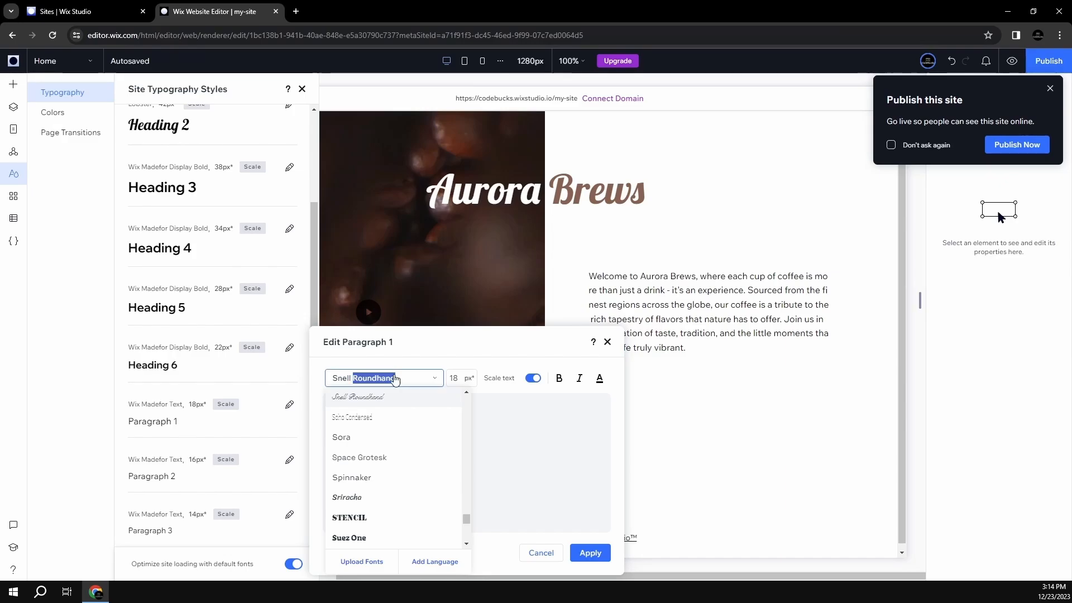
key("Return")
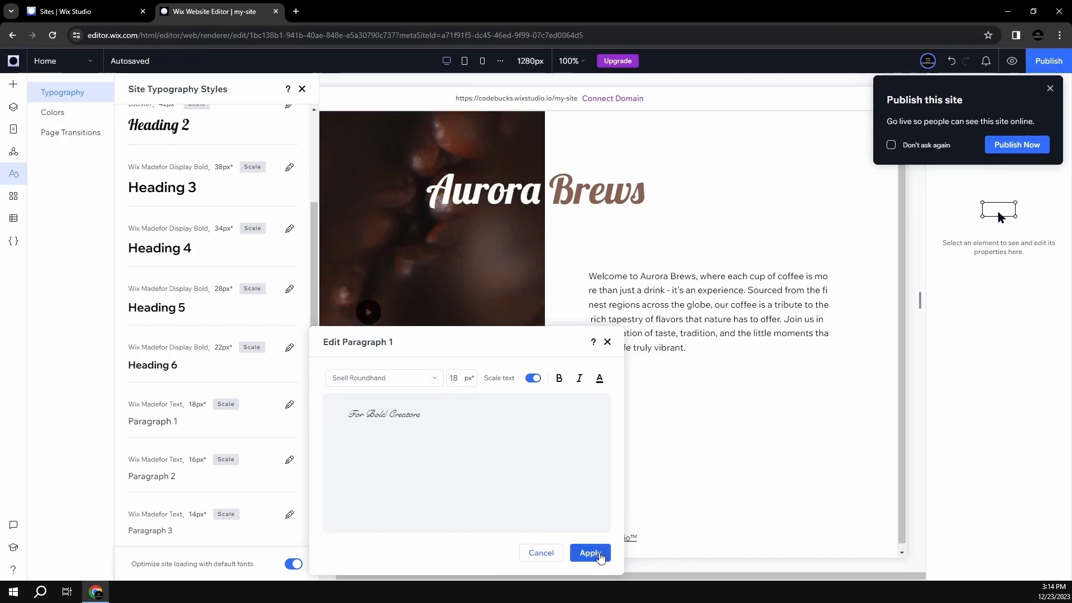
left_click(590, 553)
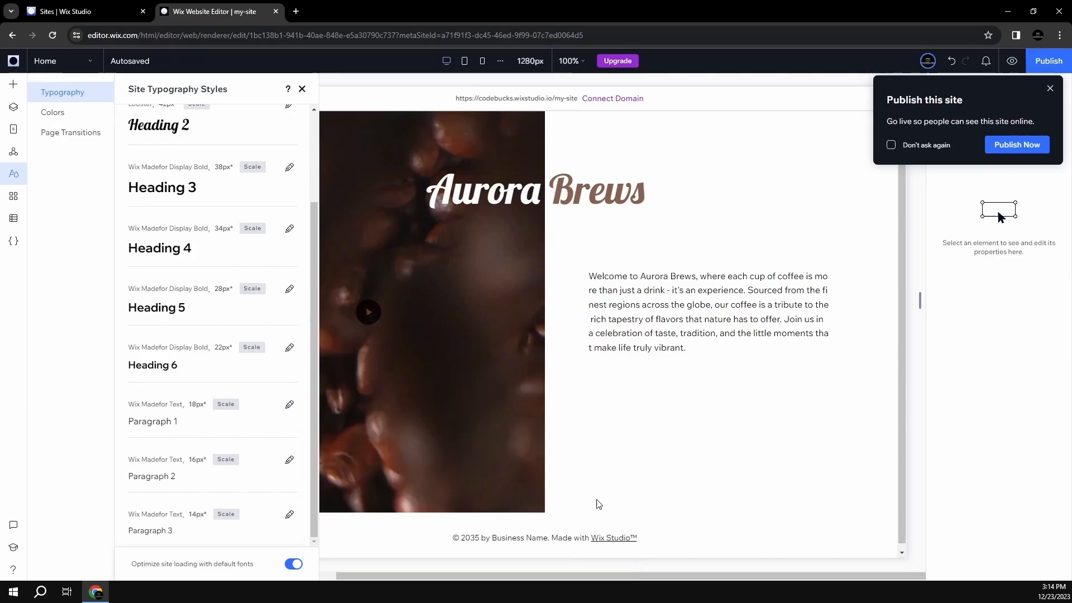
- Apply the Paragraph 1 text theme to the welcome paragraph
left_click(642, 311)
left_click(640, 316)
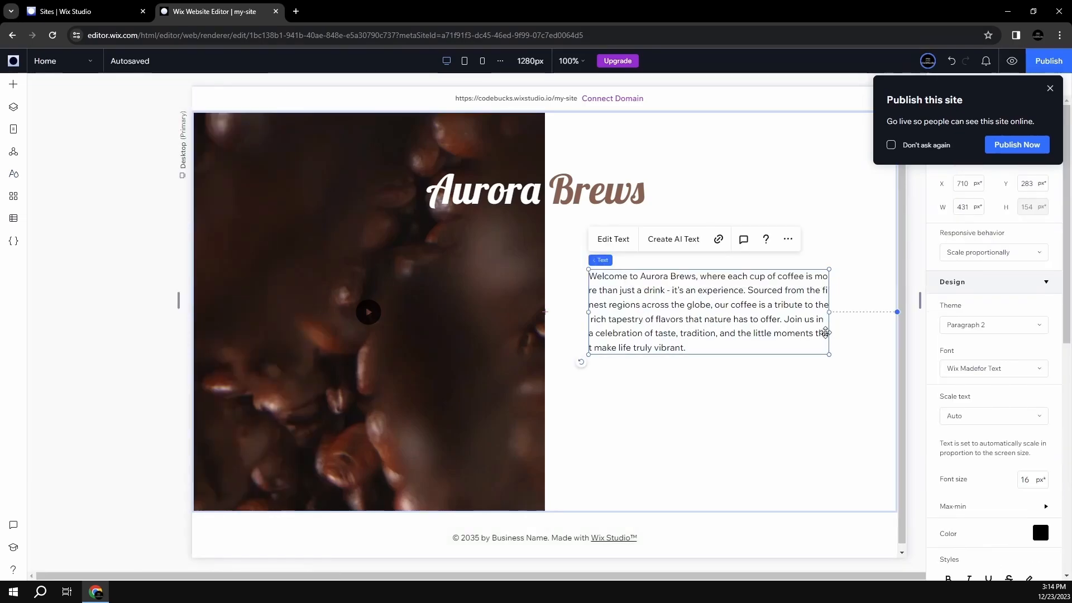
left_click(958, 328)
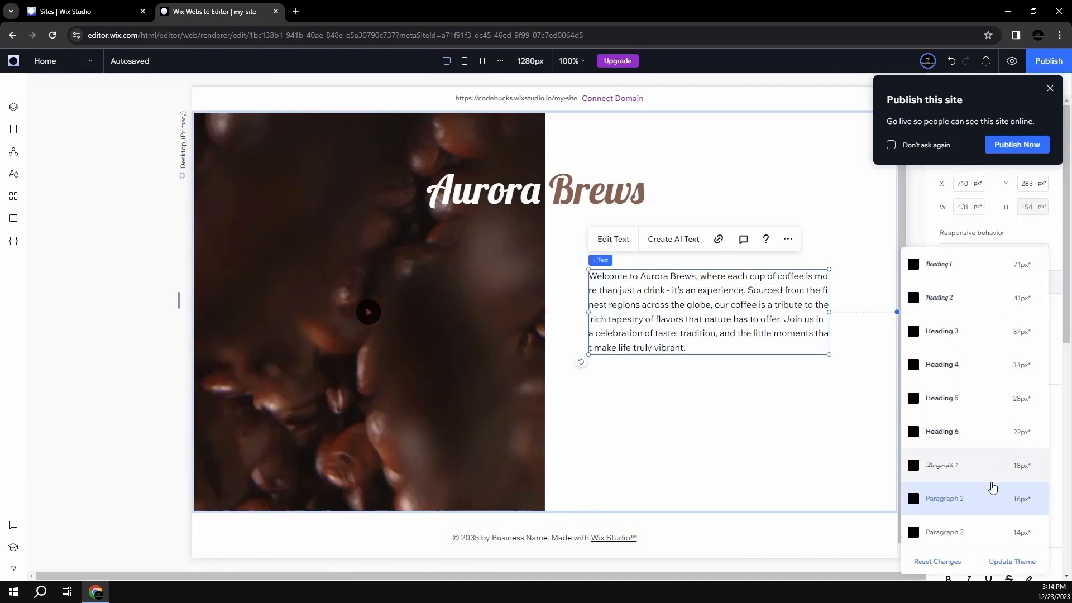
left_click(965, 467)
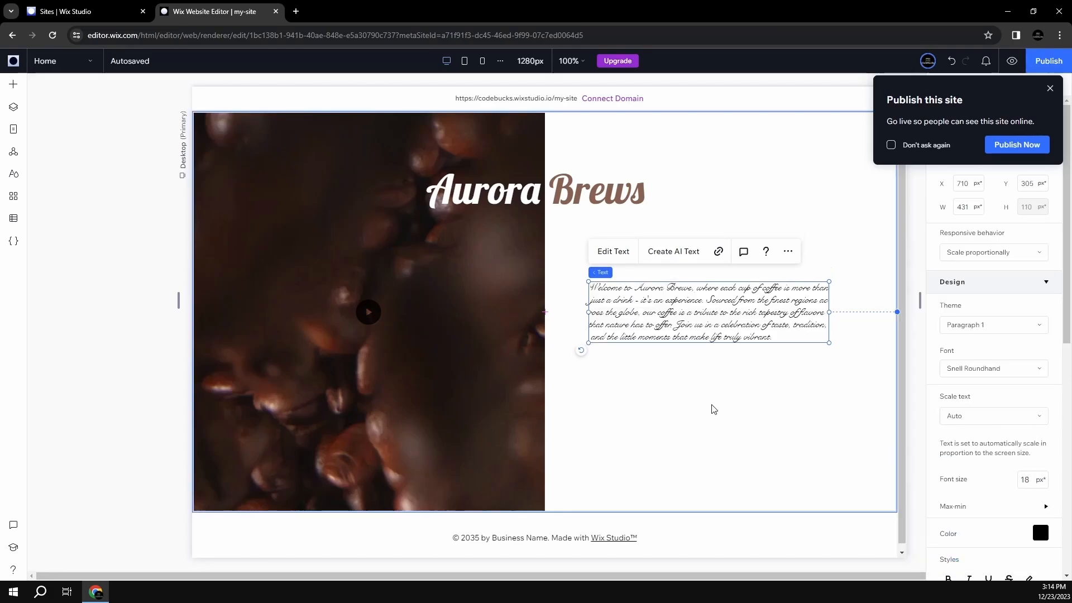
- Make the welcome paragraph bold and set its font size to 20 px
scroll(960, 435, "down", 2)
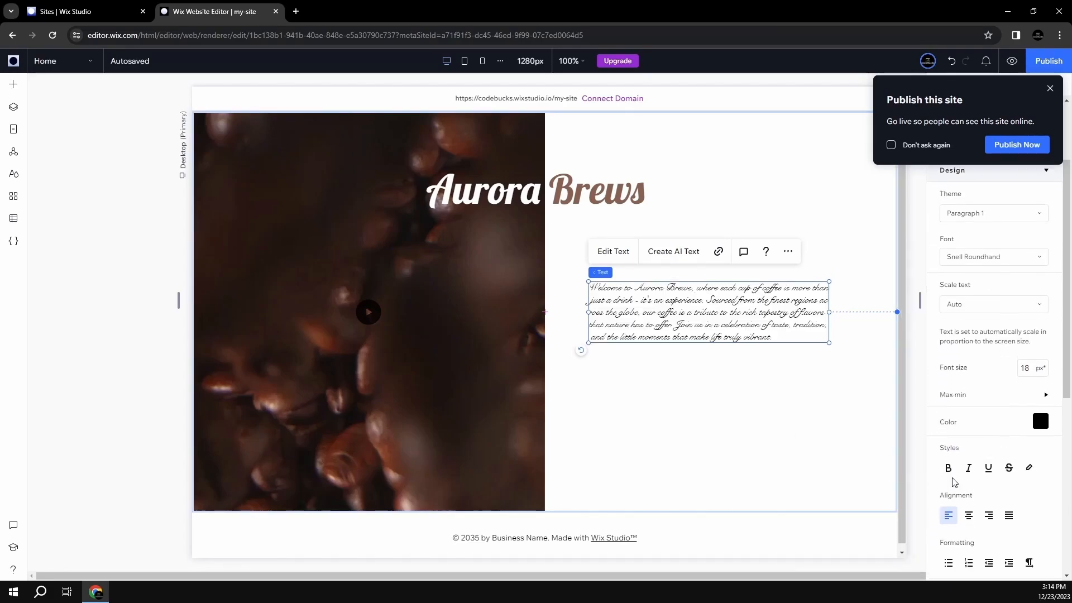
left_click(948, 474)
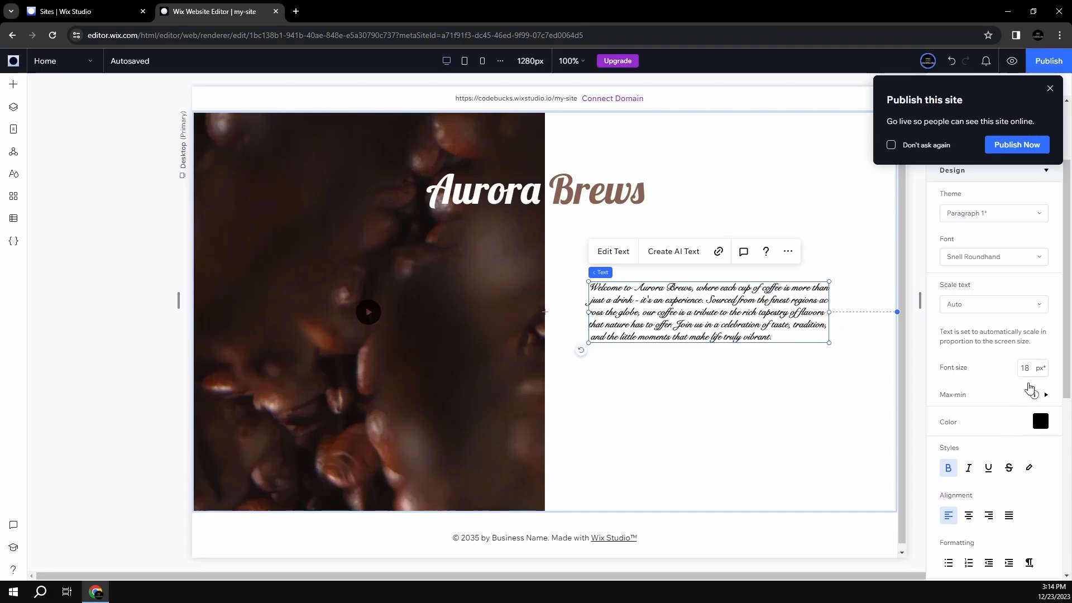
left_click(1032, 370)
left_click(871, 438)
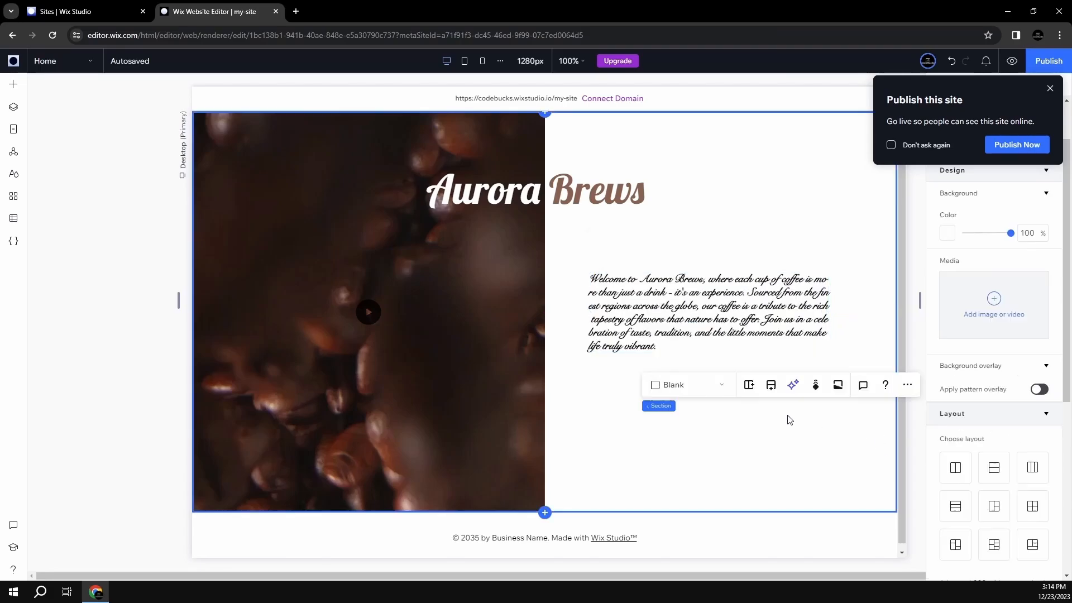
- Set the welcome paragraph's text color to the brown theme color #8B614F
left_click(729, 310)
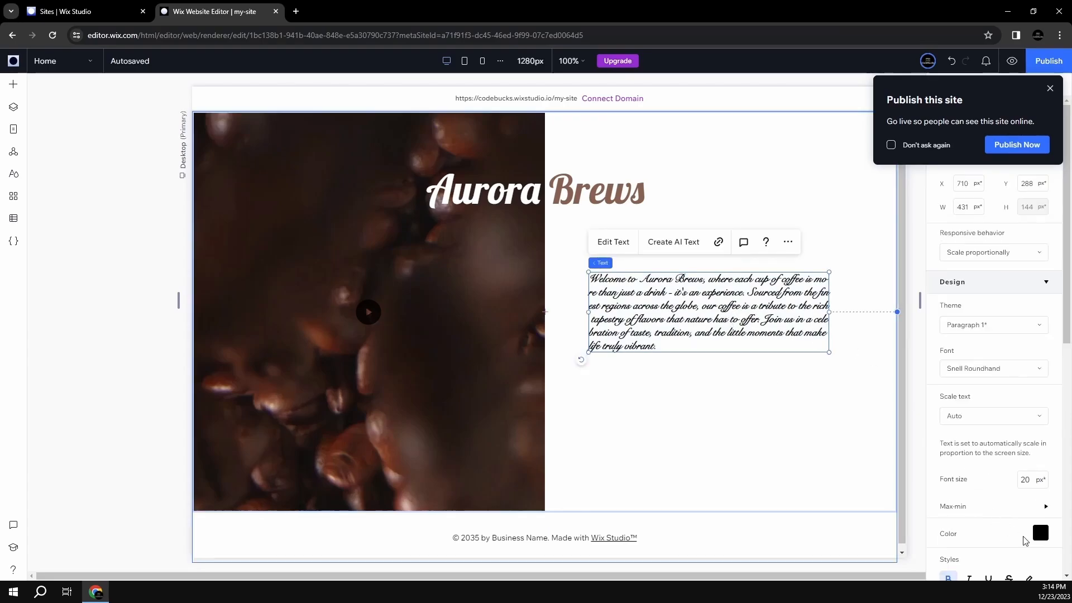
left_click(1039, 540)
left_click(1027, 454)
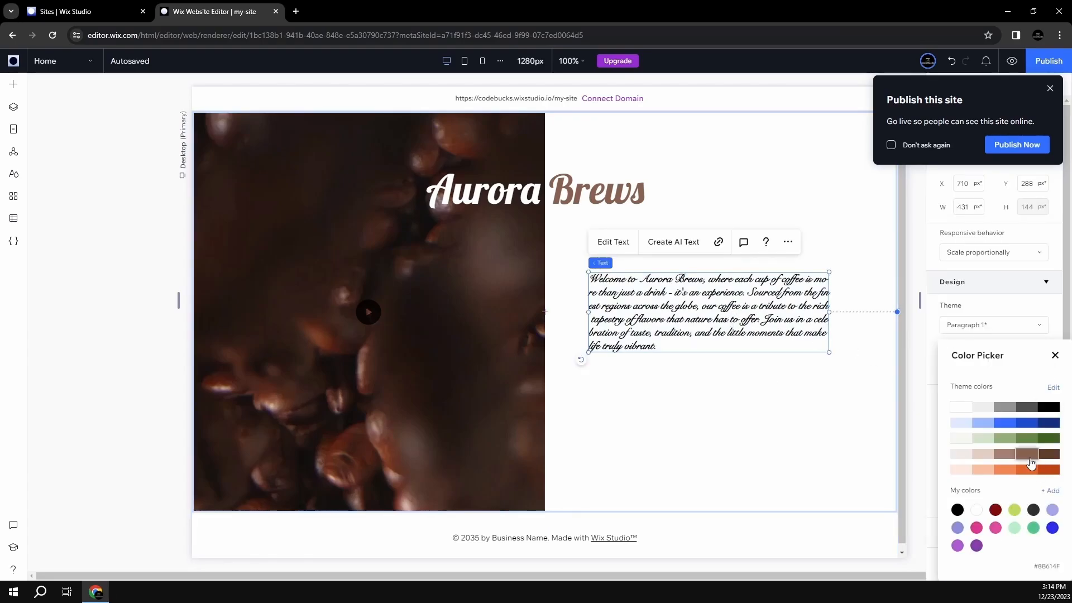
left_click(1056, 355)
left_click(703, 438)
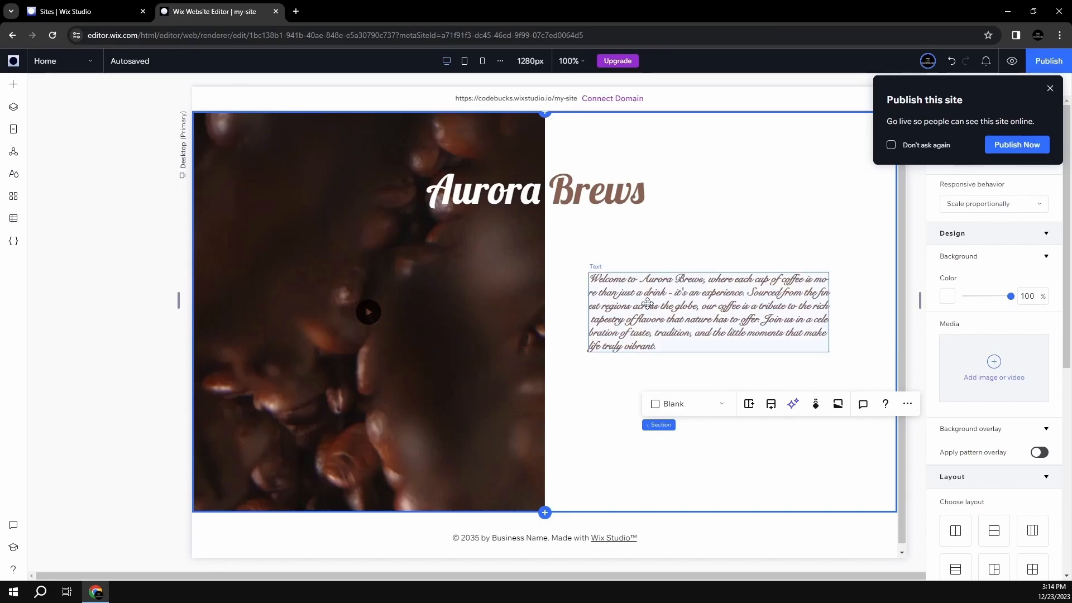
- Move the welcome paragraph to about X 692, Y 295 px
left_click_drag(647, 299, 638, 303)
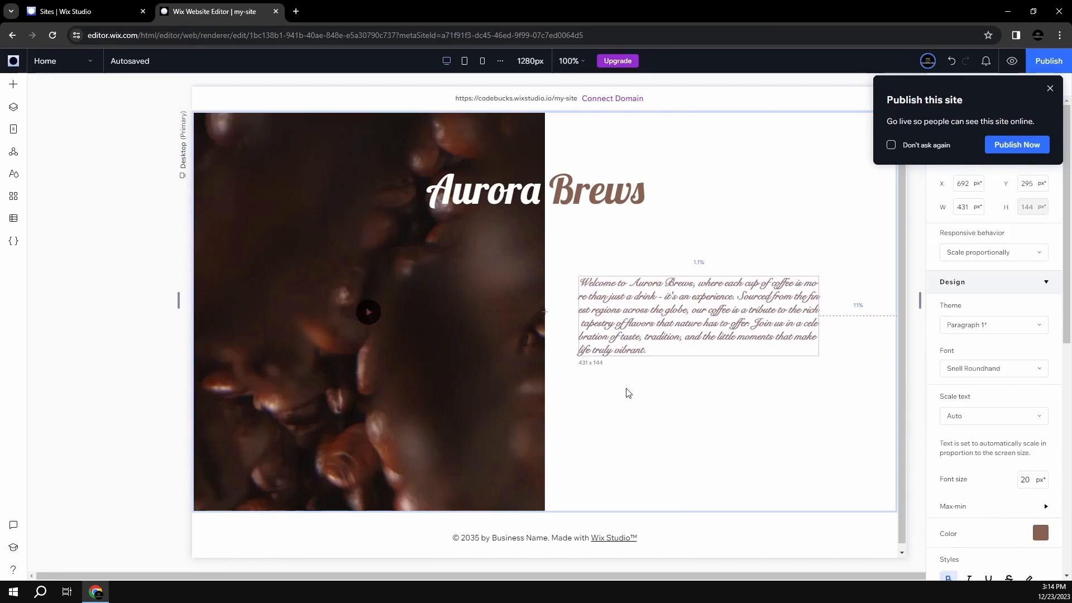
left_click(618, 412)
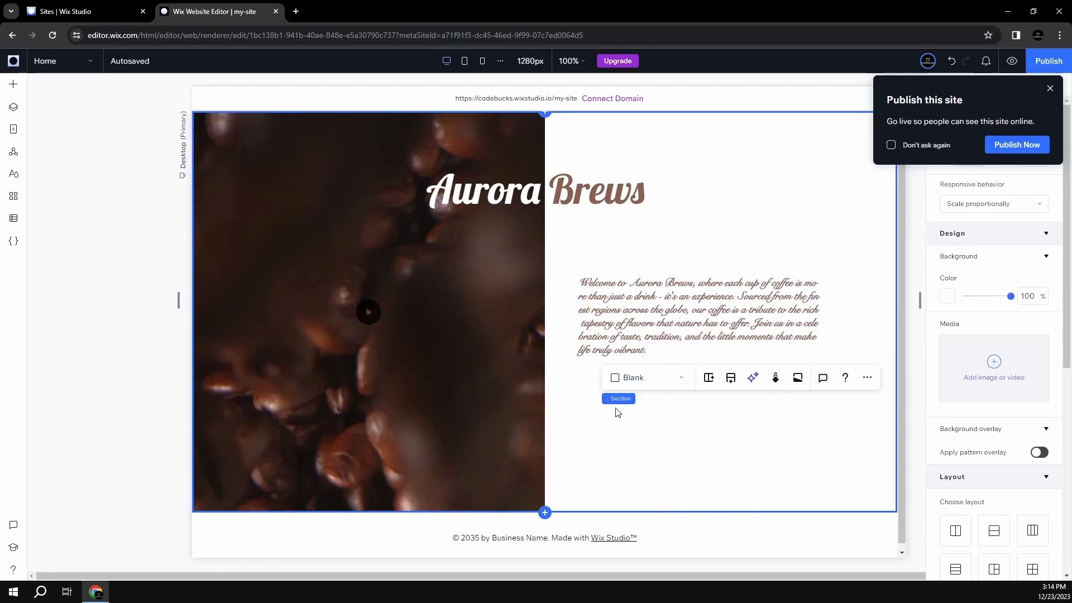
left_click(615, 314)
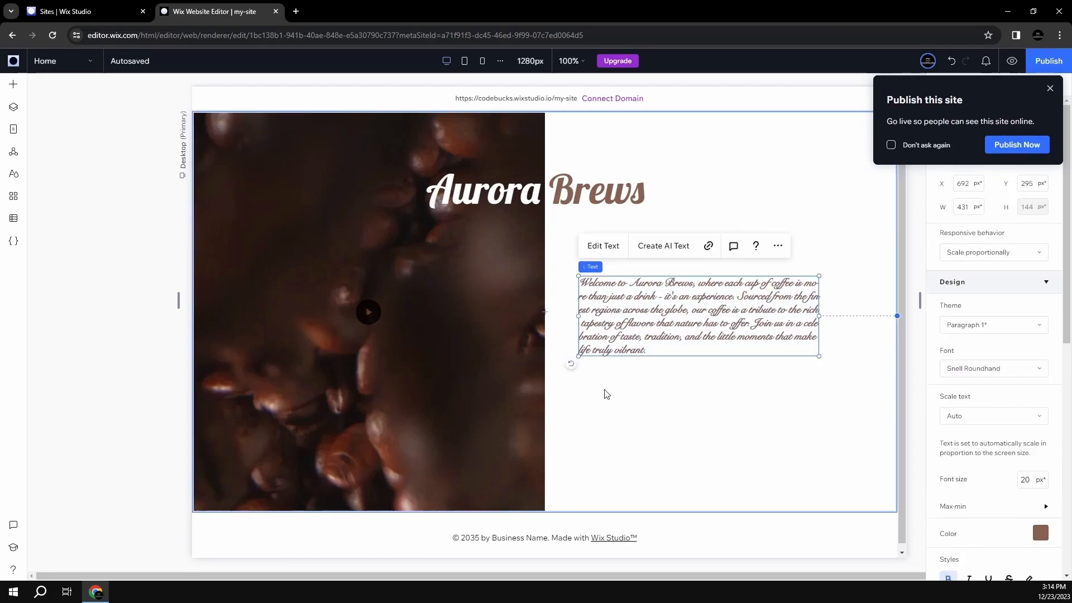
- Add the rounded black Send styled button below the welcome paragraph at about X 708, Y 473 px
left_click(607, 394)
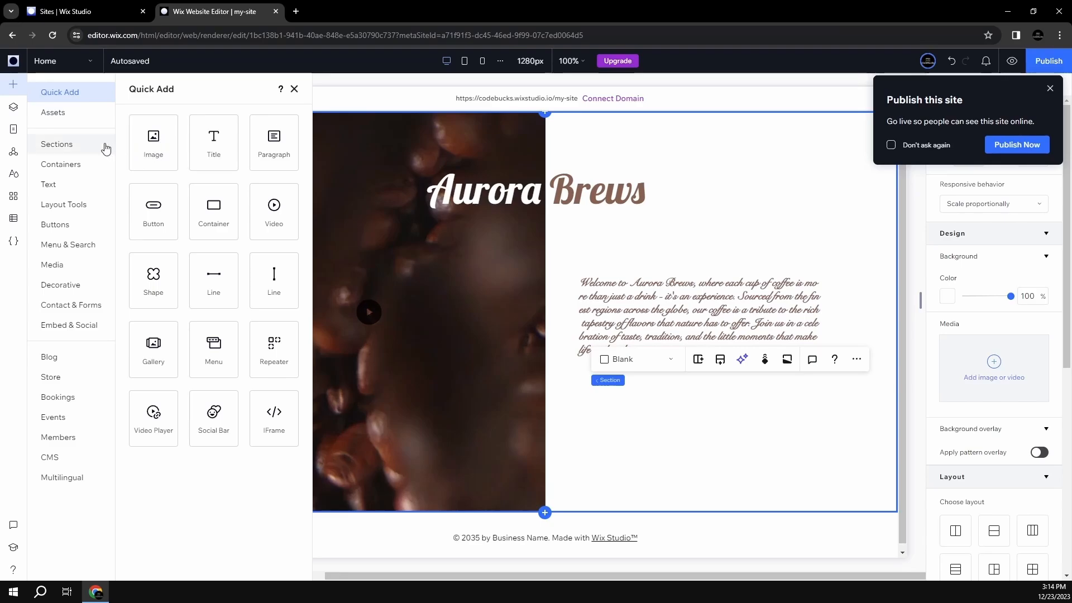
left_click(53, 229)
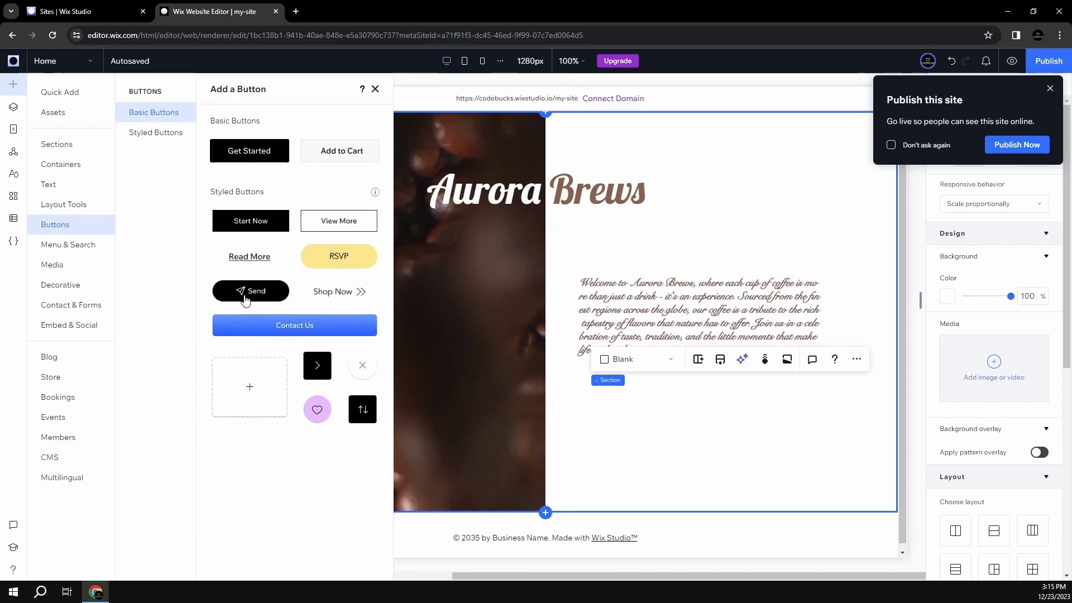
left_click_drag(247, 291, 627, 386)
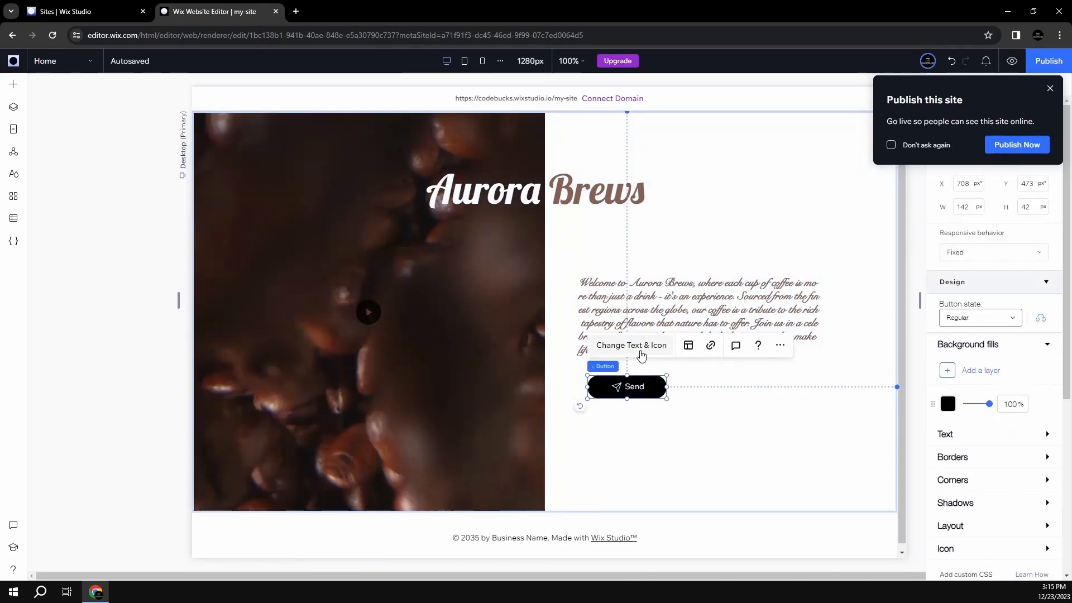
- Keep the button's display as text and icon and set its text to "Read Our Story"
left_click(640, 346)
left_click(743, 440)
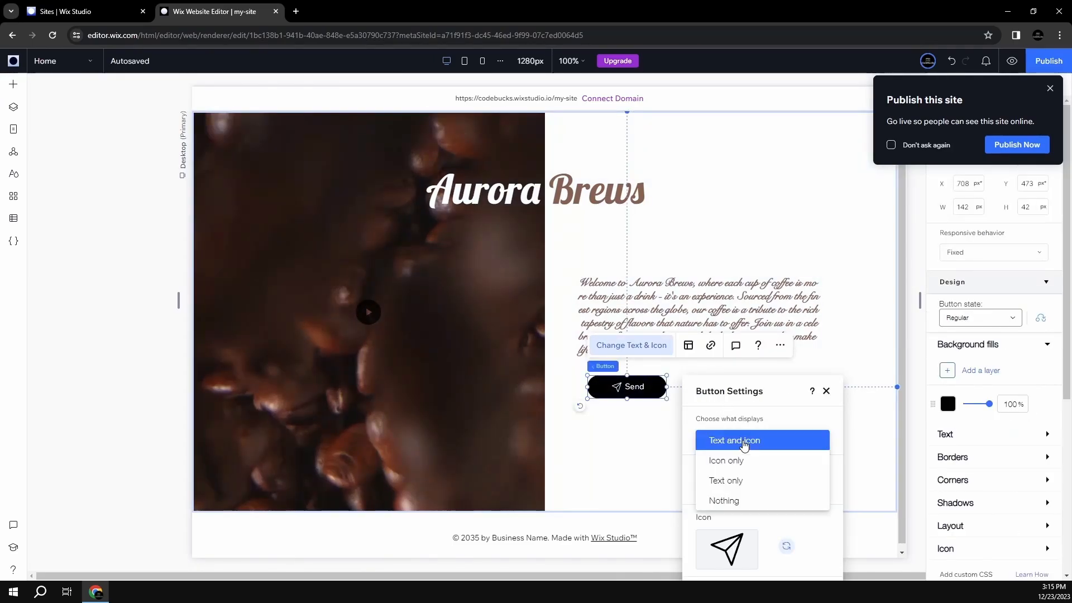
left_click(744, 441)
left_click(723, 486)
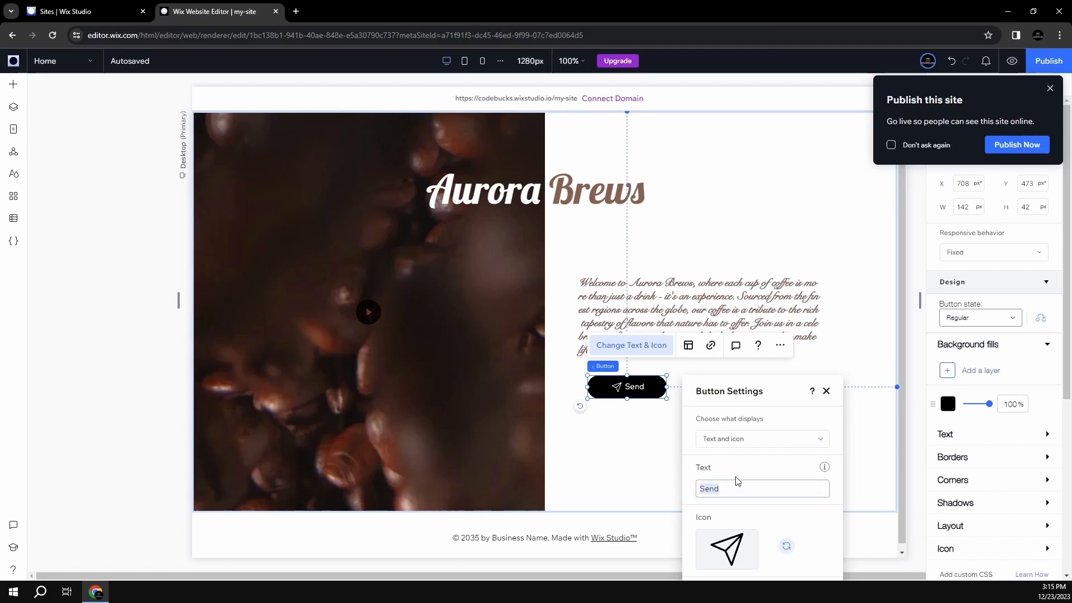
type("Read Our Story")
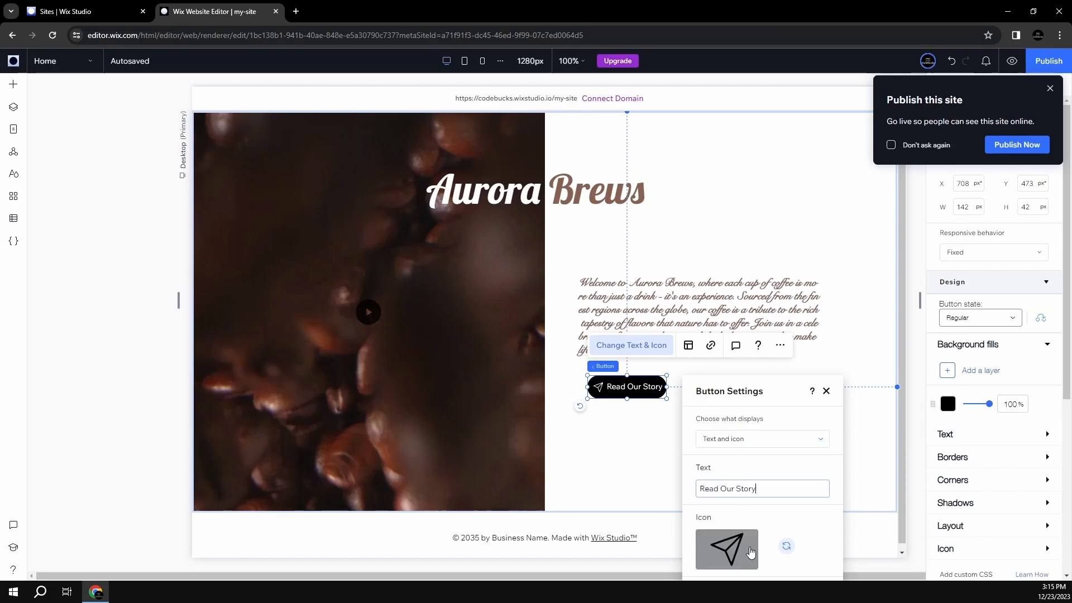
- Replace the button's icon with the Coffee Cup shape found by searching Wix media for "coffee"
left_click(747, 551)
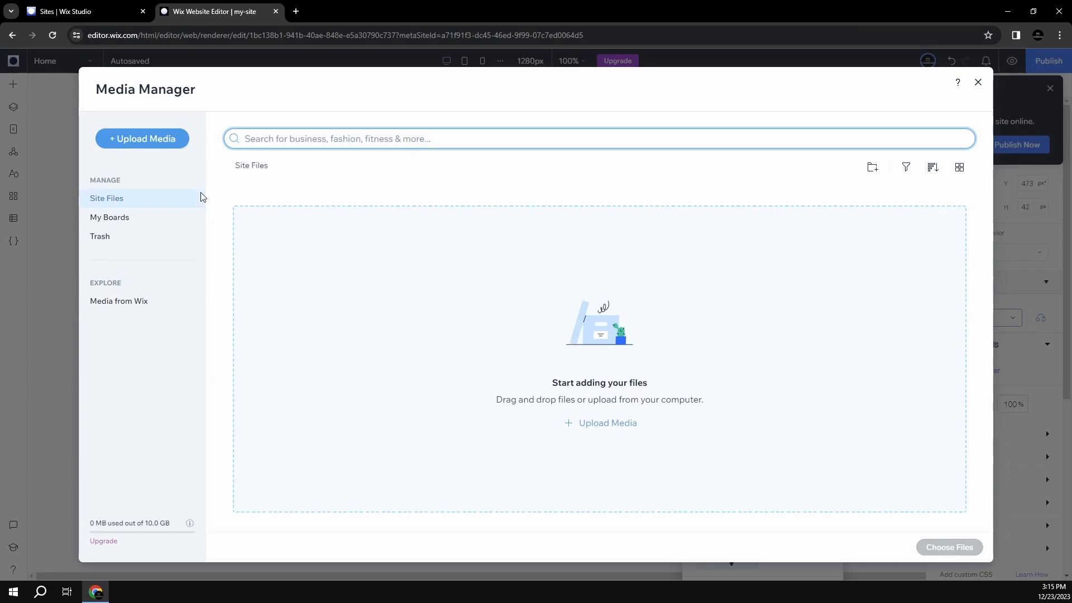
left_click(127, 301)
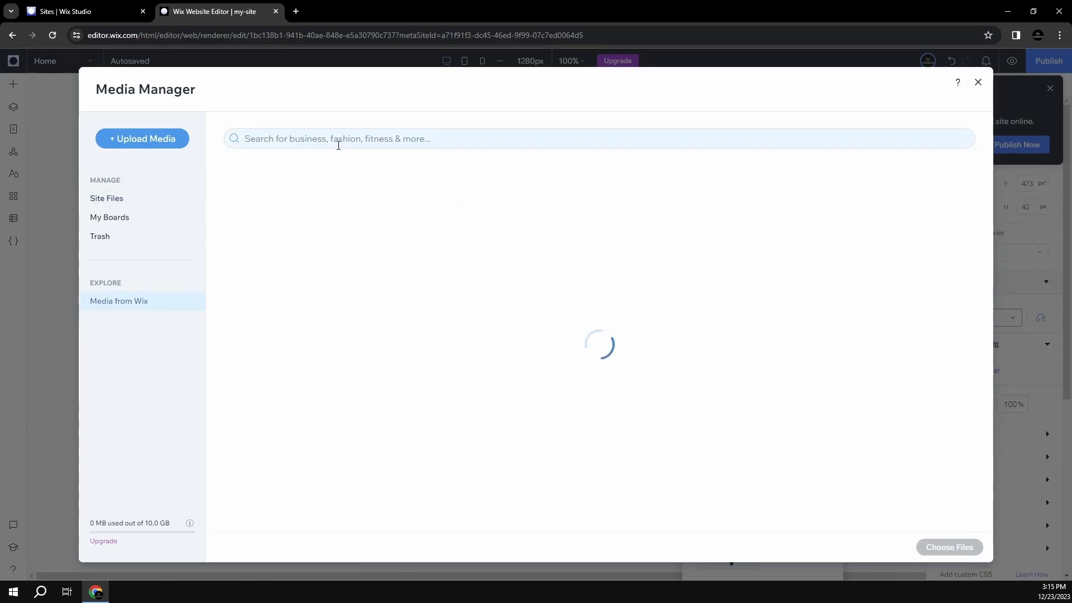
left_click(338, 144)
type("coffee")
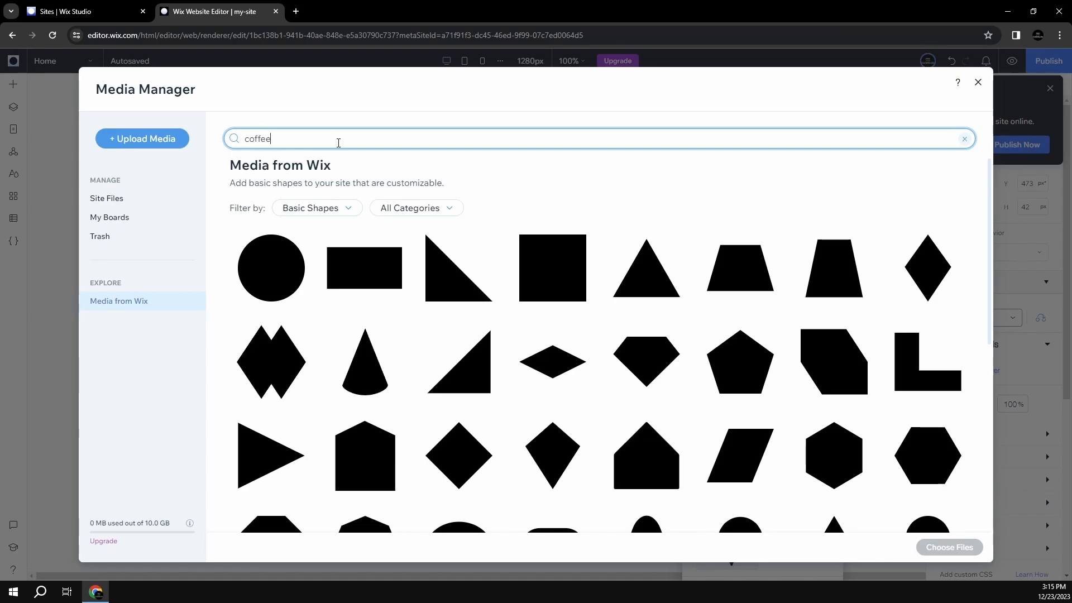
key("Return")
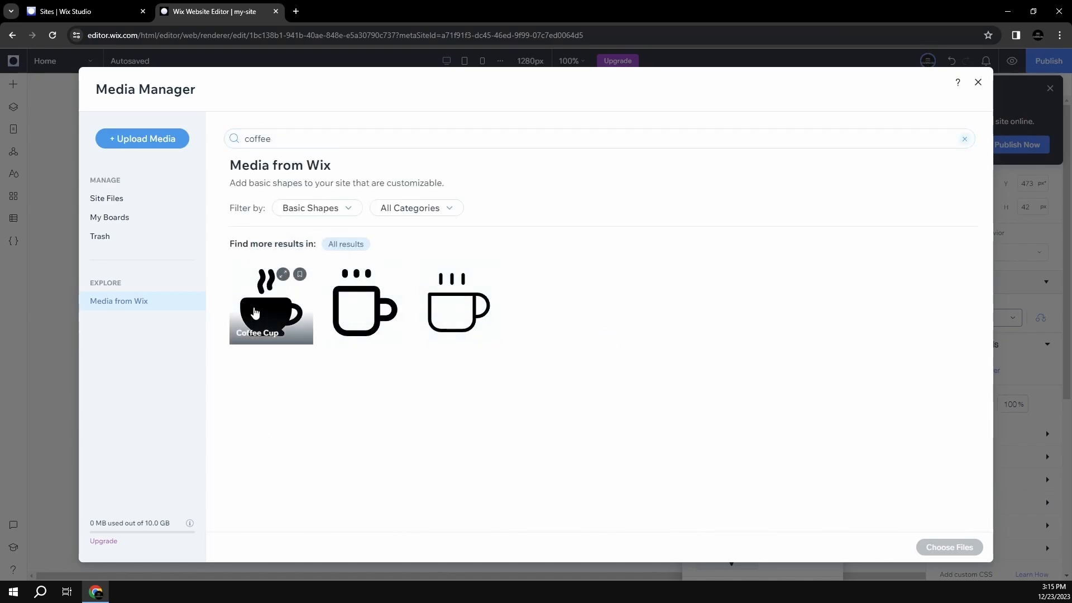
left_click(254, 311)
left_click(963, 547)
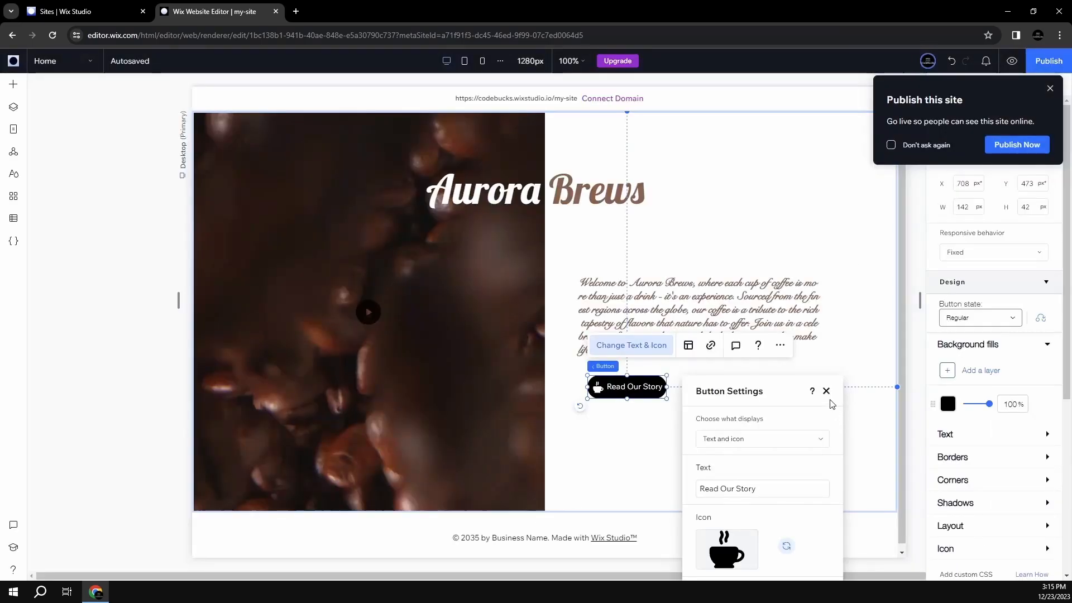
left_click(826, 391)
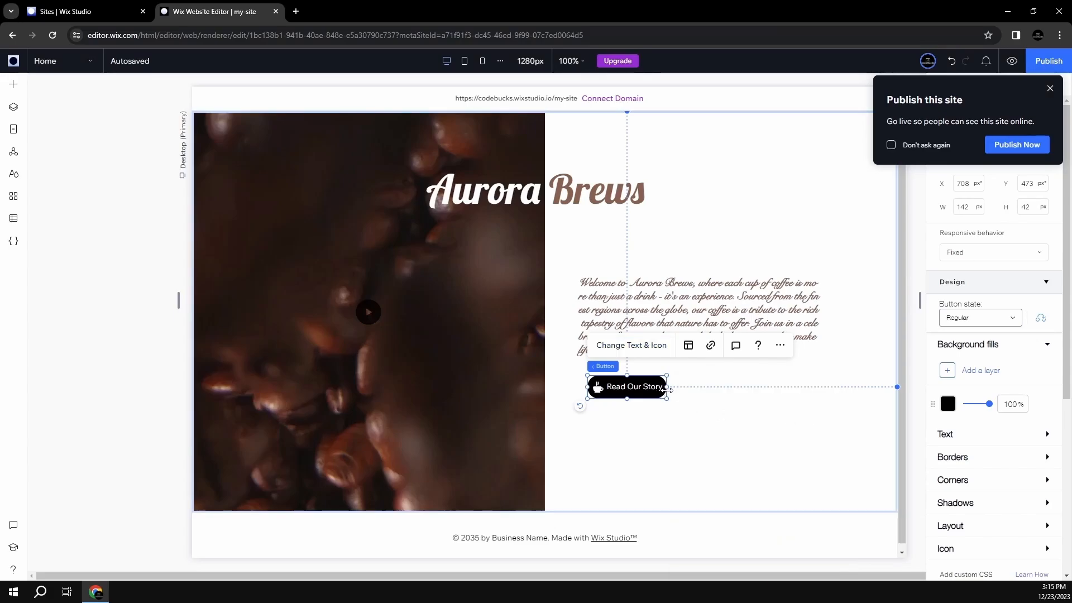
- Enlarge the Read Our Story button to about 180 × 52 px and set its text to the medium brown theme color
left_click_drag(666, 387, 640, 409)
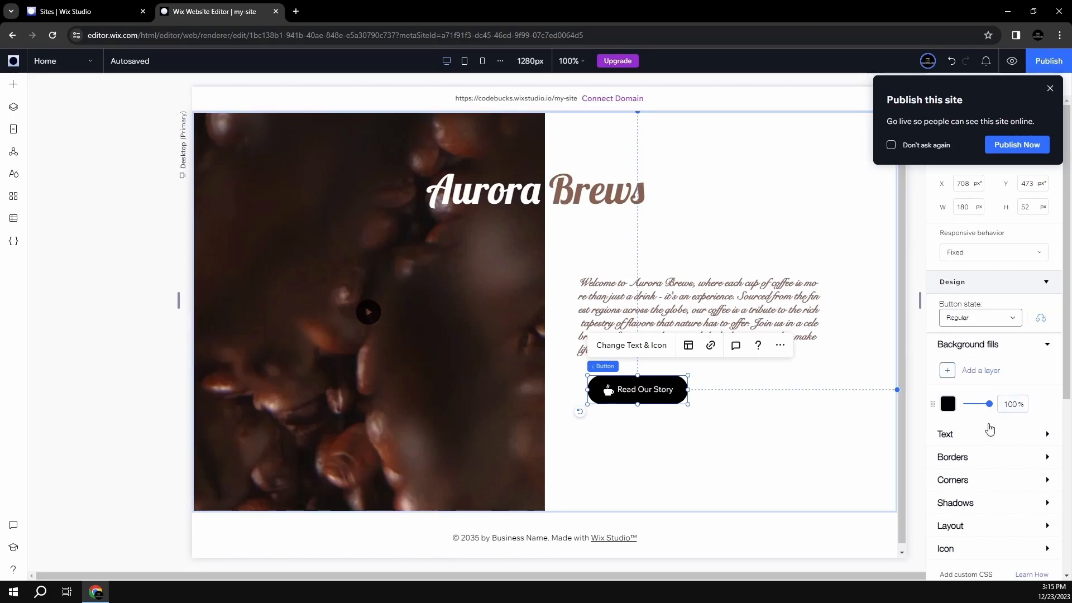
scroll(984, 386, "down", 2)
left_click(975, 332)
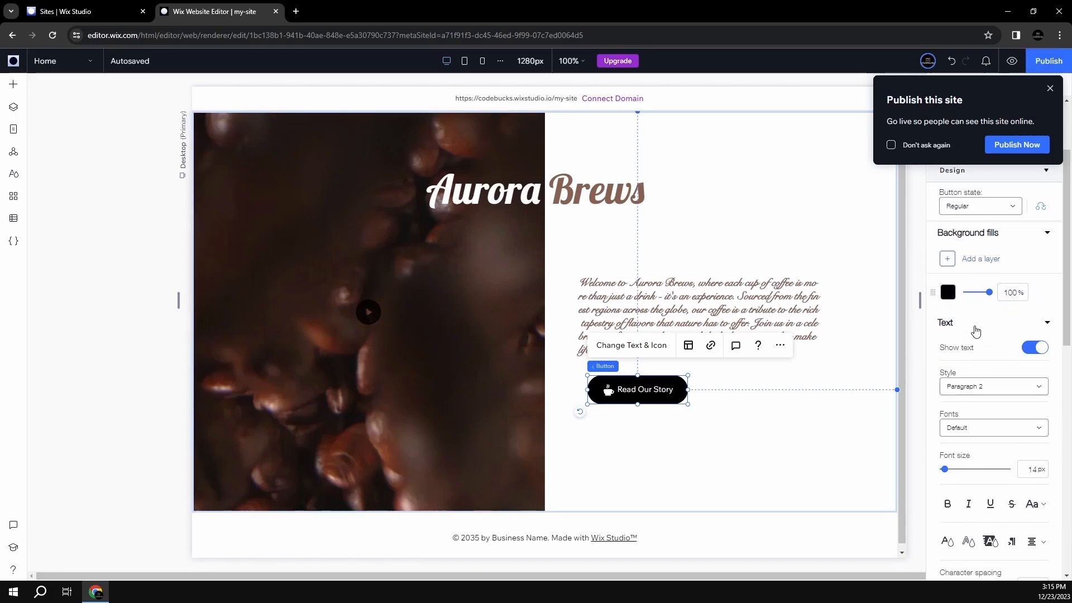
scroll(975, 335, "down", 1)
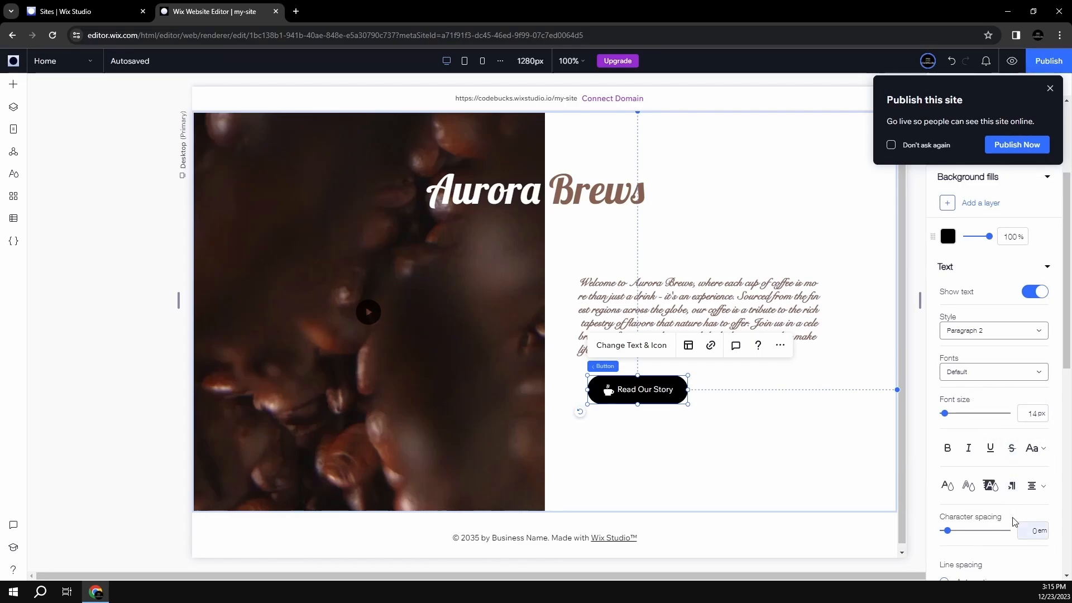
left_click(947, 487)
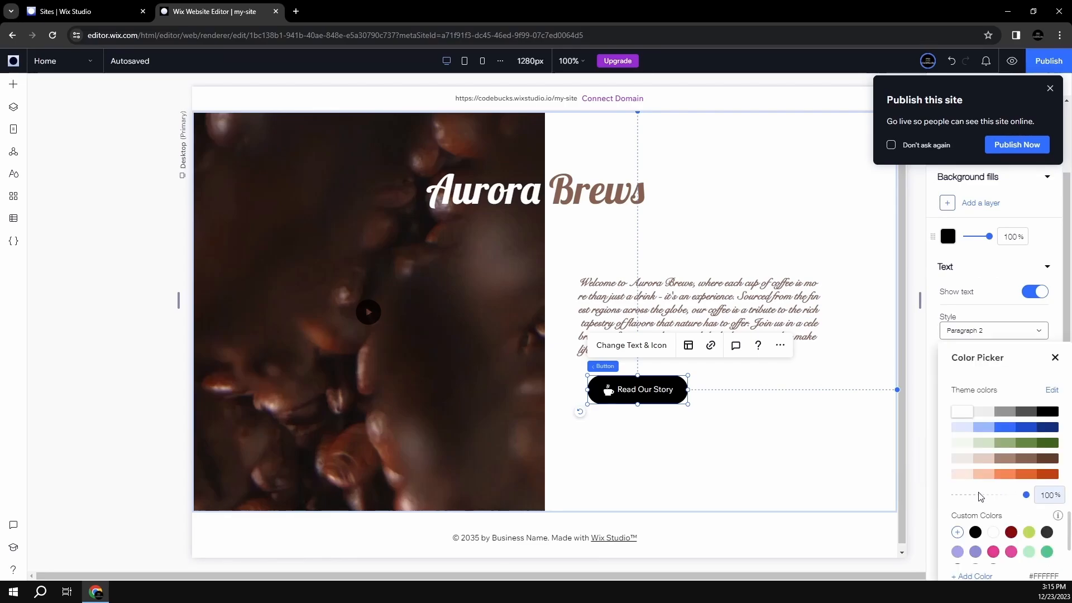
left_click(1027, 459)
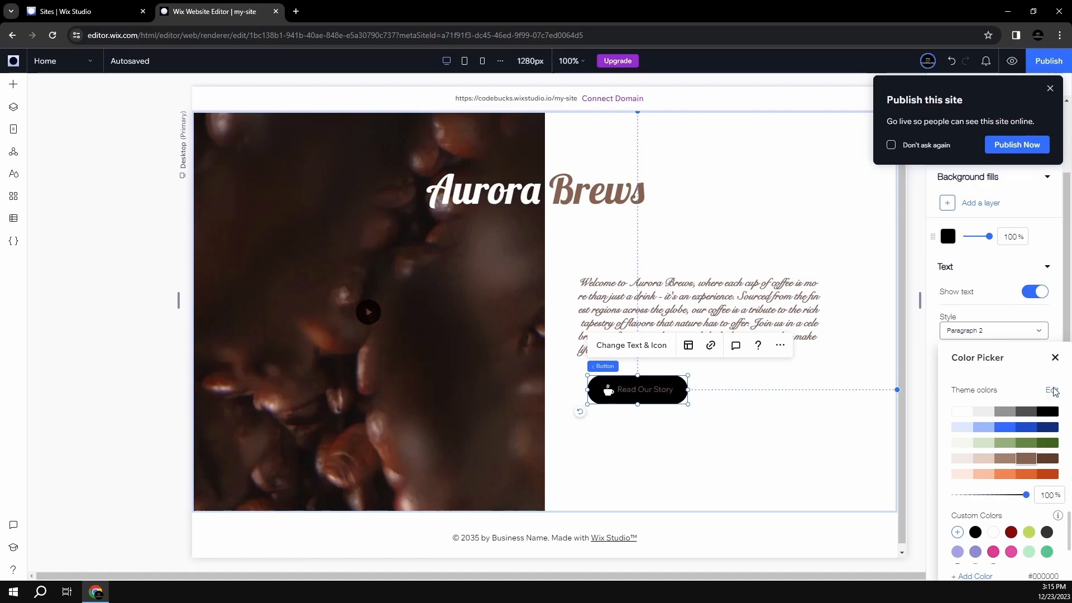
left_click(1055, 358)
- Set the button's background fill to the light beige shade of the brown theme colors
scroll(958, 407, "up", 2)
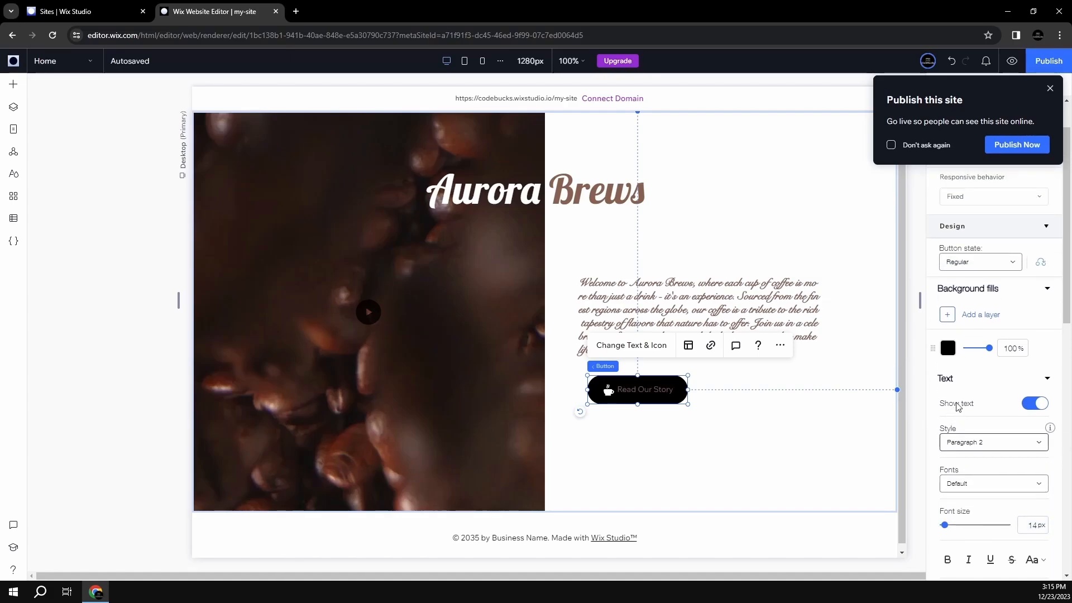
scroll(958, 407, "up", 1)
scroll(986, 371, "down", 1)
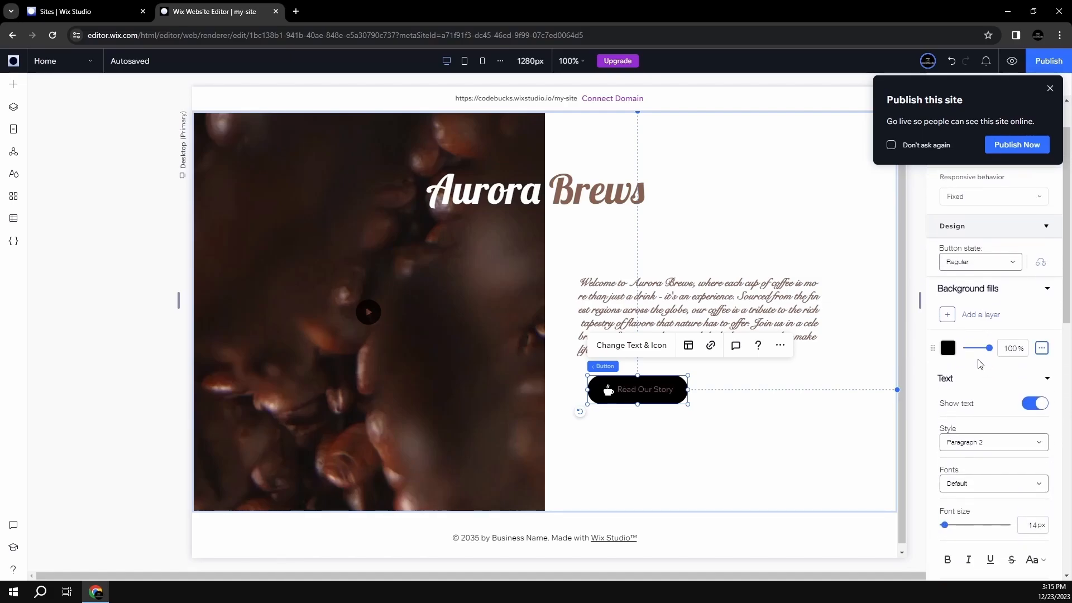
left_click(948, 346)
left_click(982, 493)
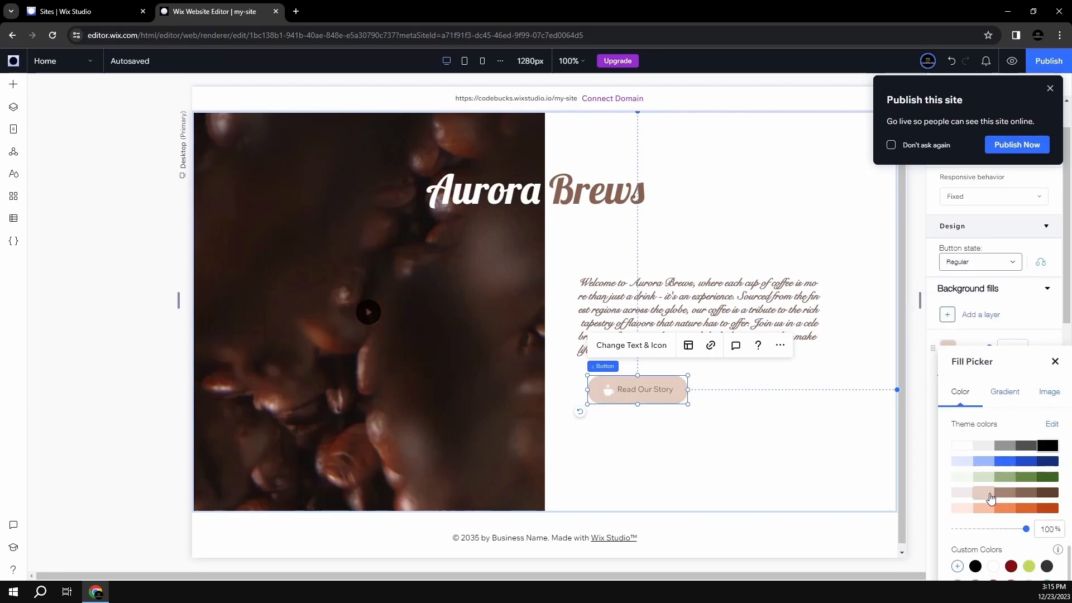
left_click(1054, 362)
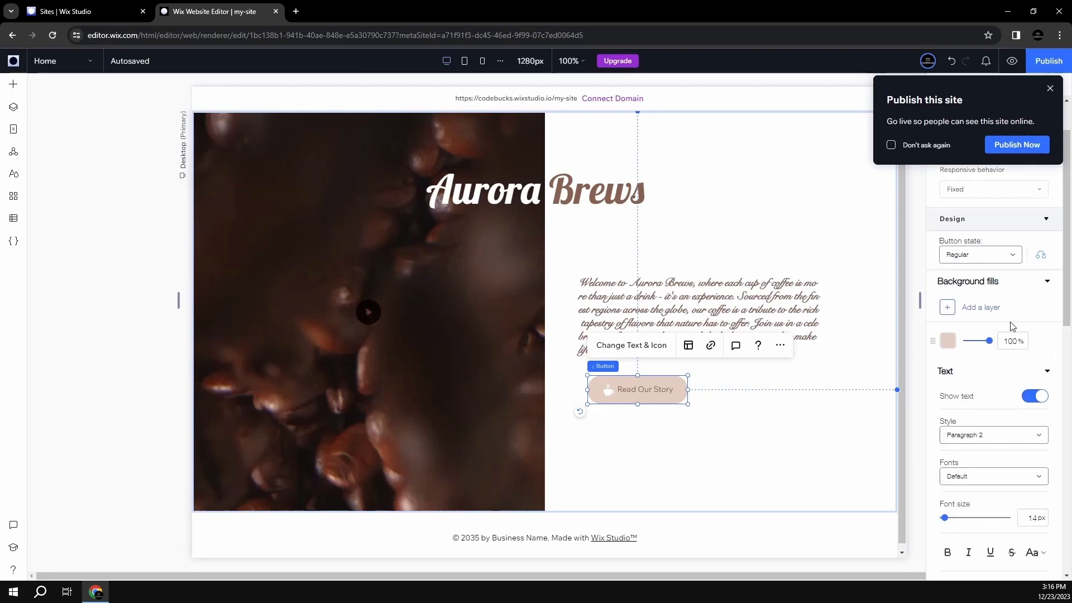
- Give the button a 2 px border on all sides in the dark brown theme color #633C2B
scroll(1012, 327, "down", 7)
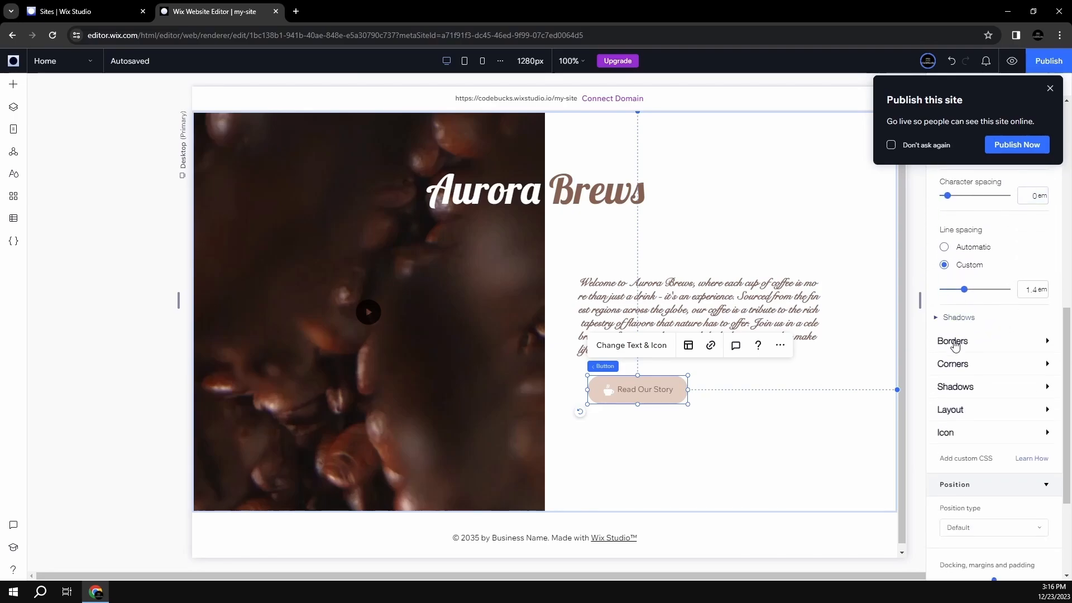
left_click(955, 341)
scroll(974, 332, "down", 2)
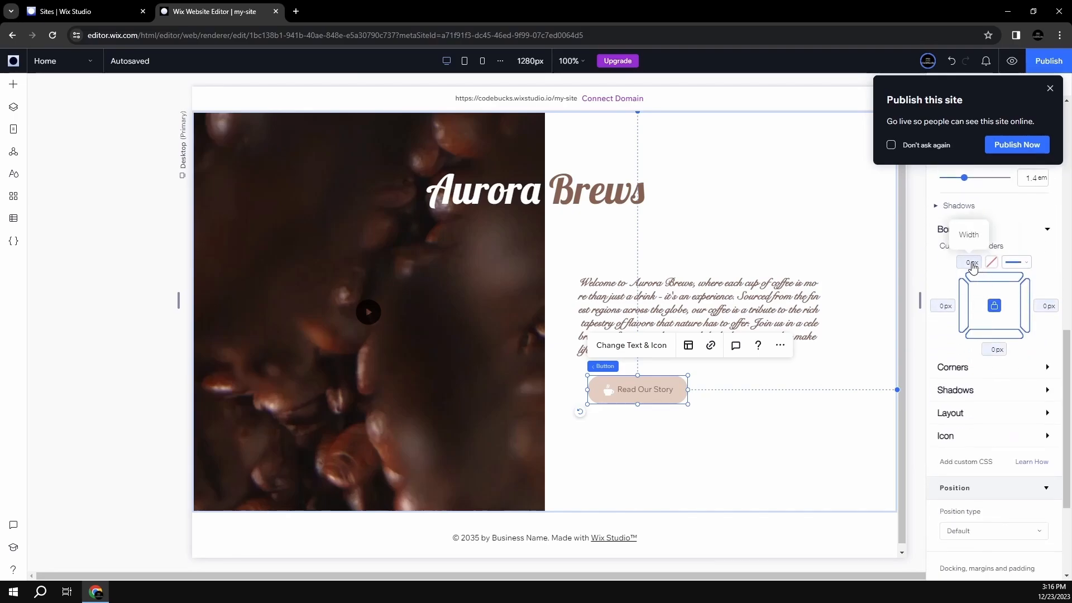
left_click(971, 263)
type("1")
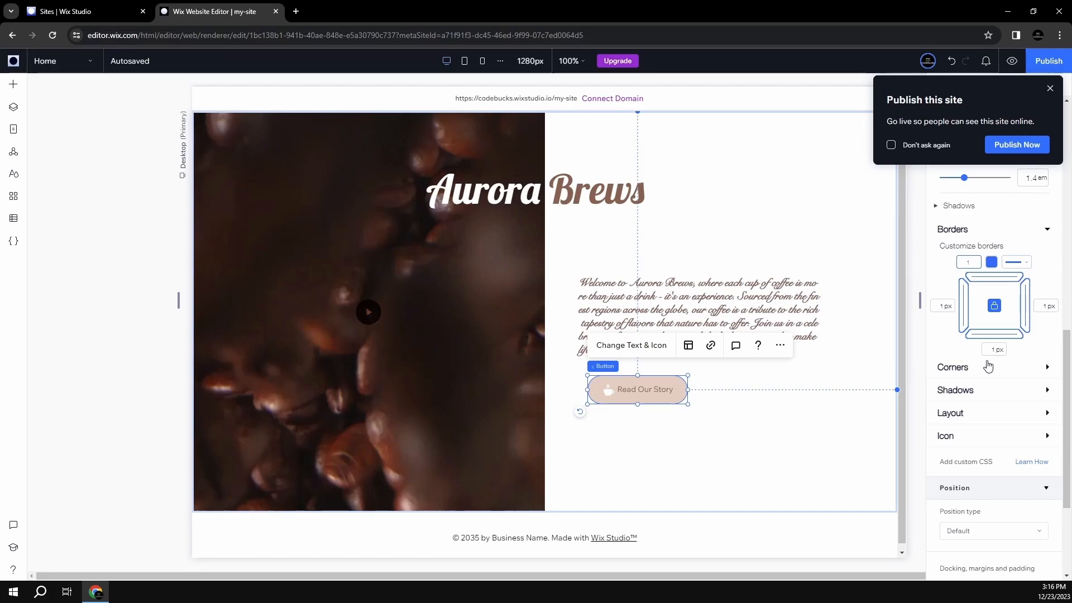
key("BackSpace")
type("2")
left_click(1050, 89)
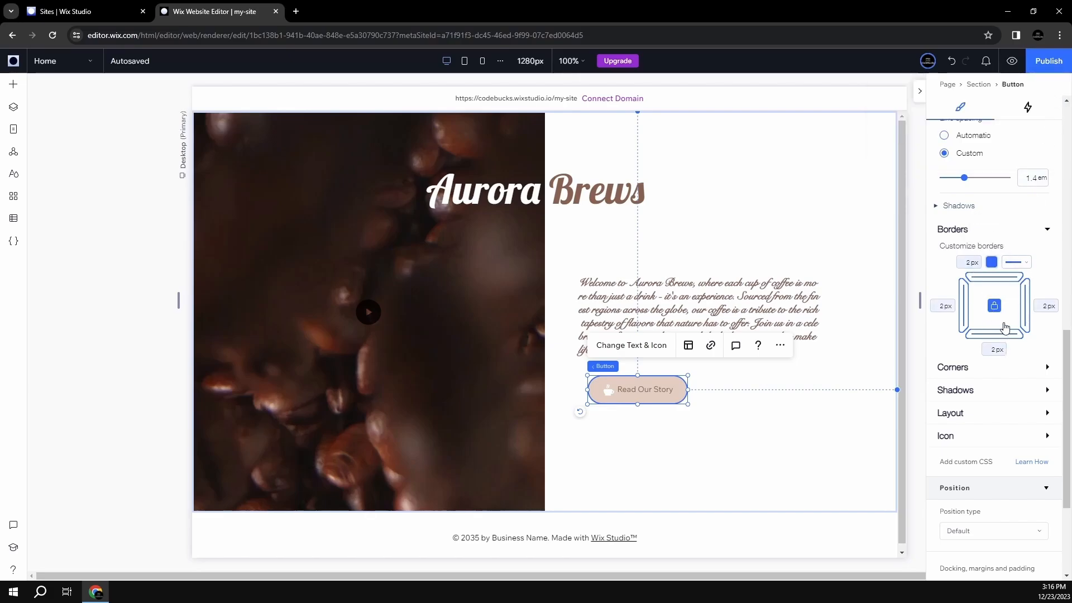
left_click(991, 261)
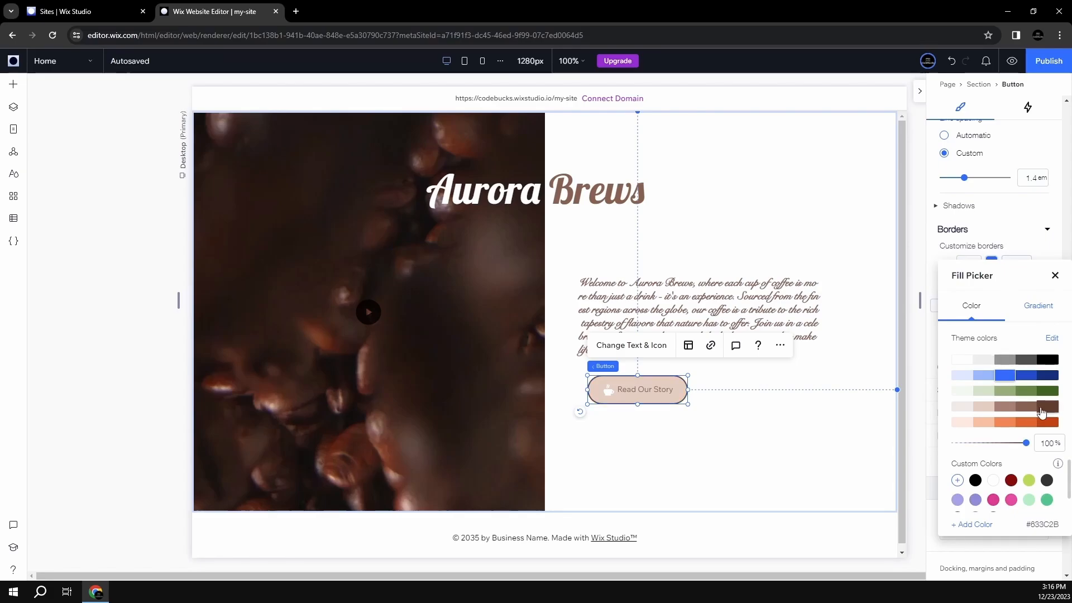
left_click(1055, 275)
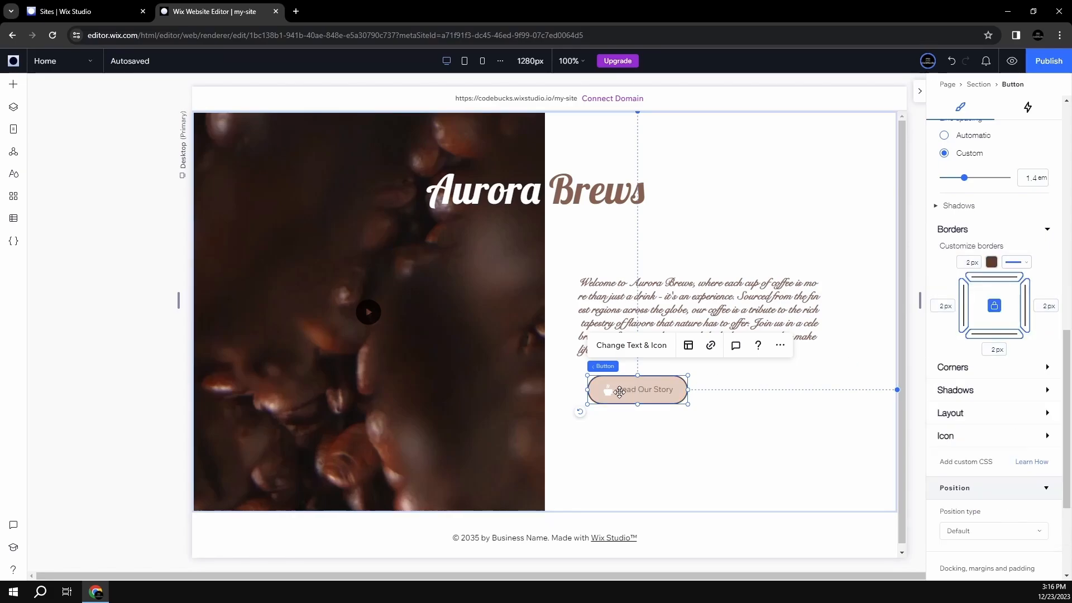
- Change the button text to the dark brown theme color and make it bold at 16 px
scroll(985, 285, "up", 5)
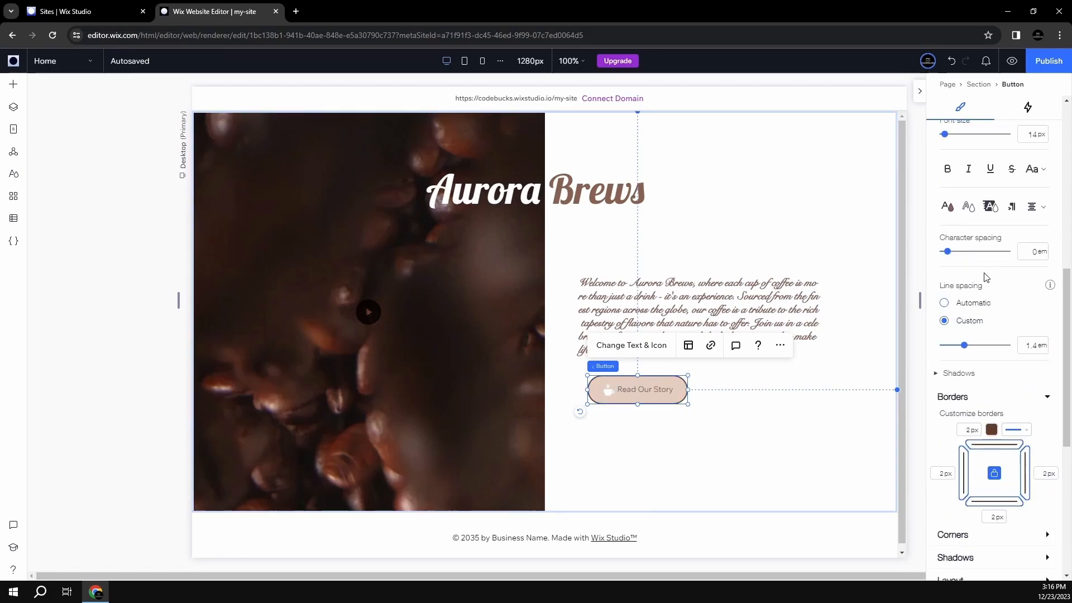
left_click(948, 317)
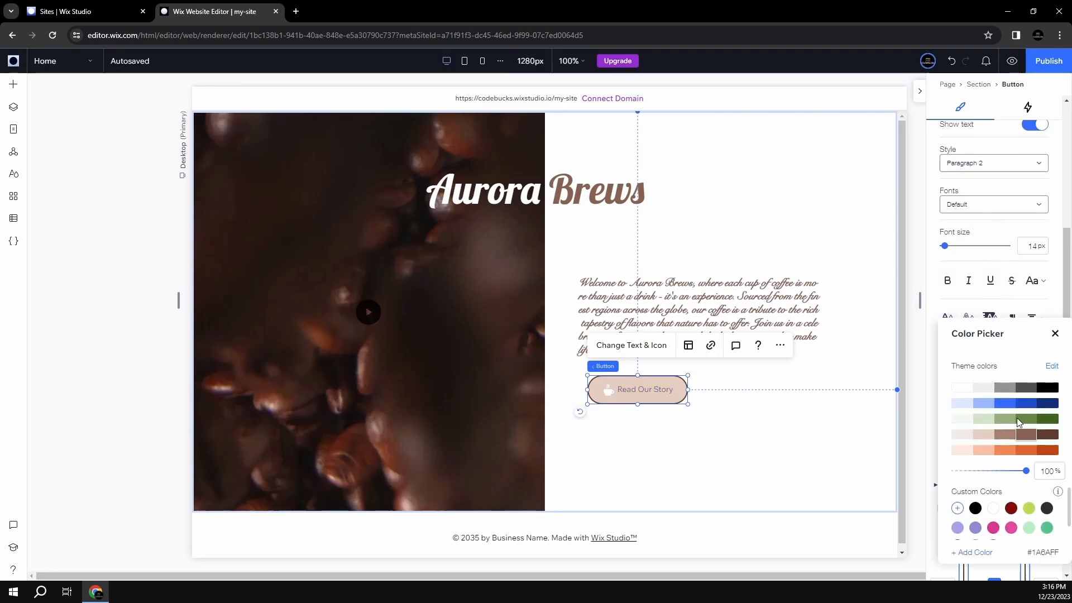
left_click(1055, 334)
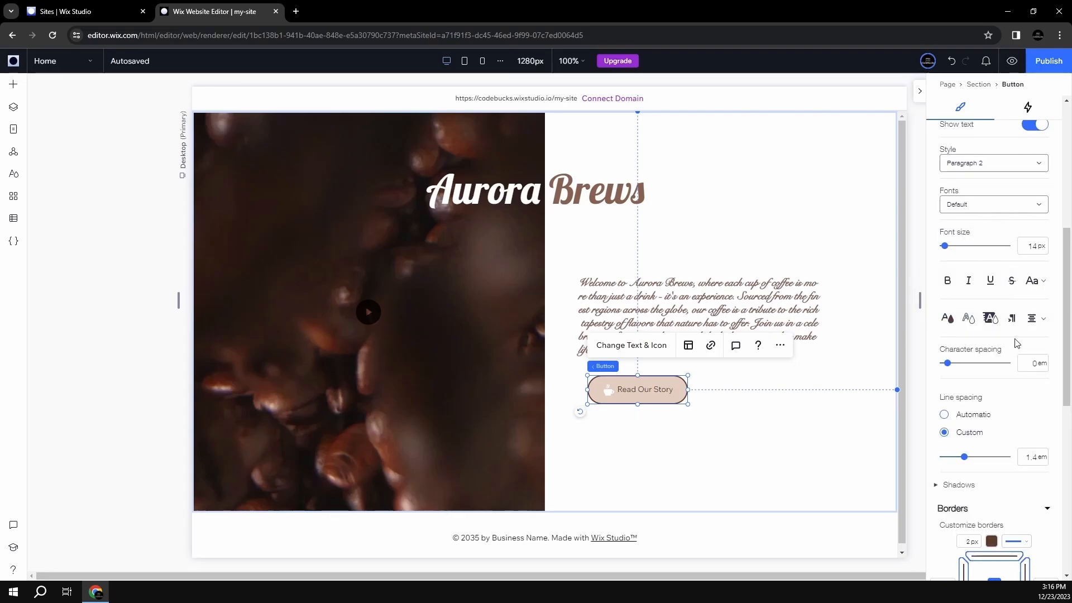
left_click(948, 280)
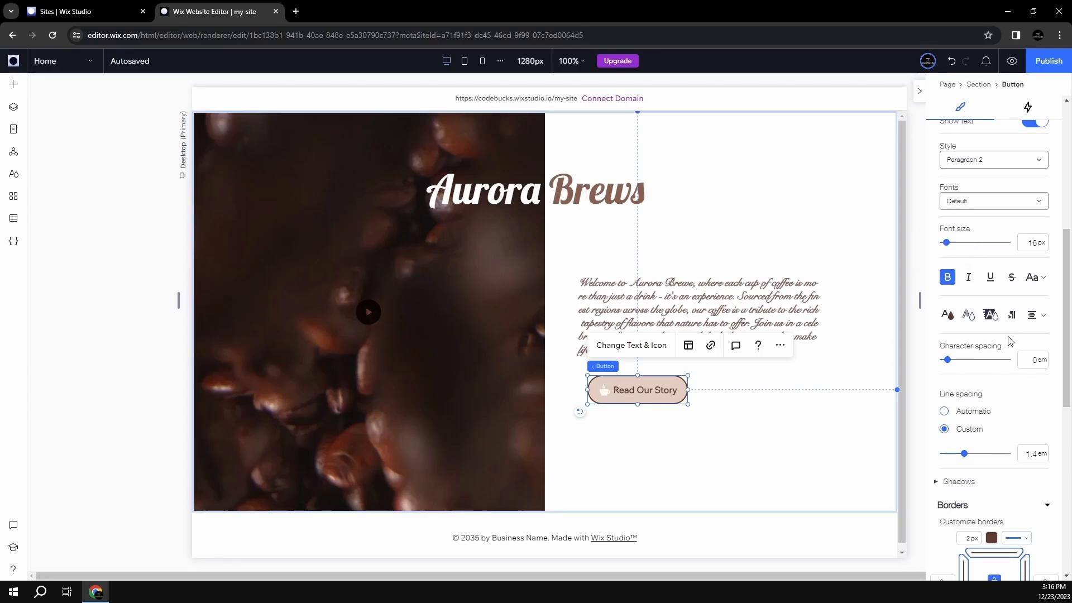
- Set the coffee cup icon's color to the dark brown theme color #633C2B
scroll(970, 267, "down", 8)
left_click(967, 271)
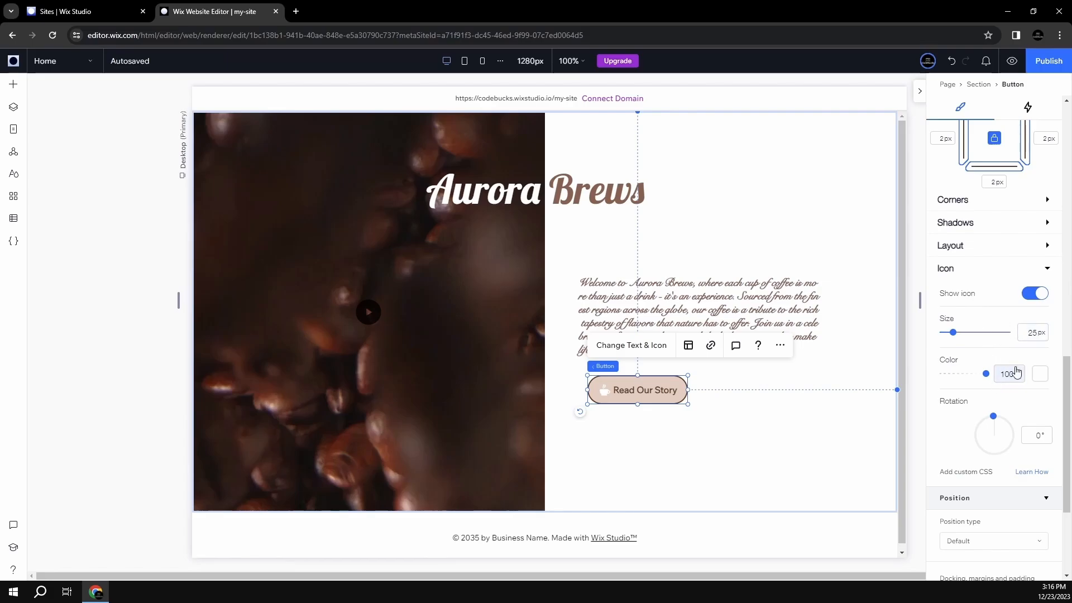
left_click(1040, 373)
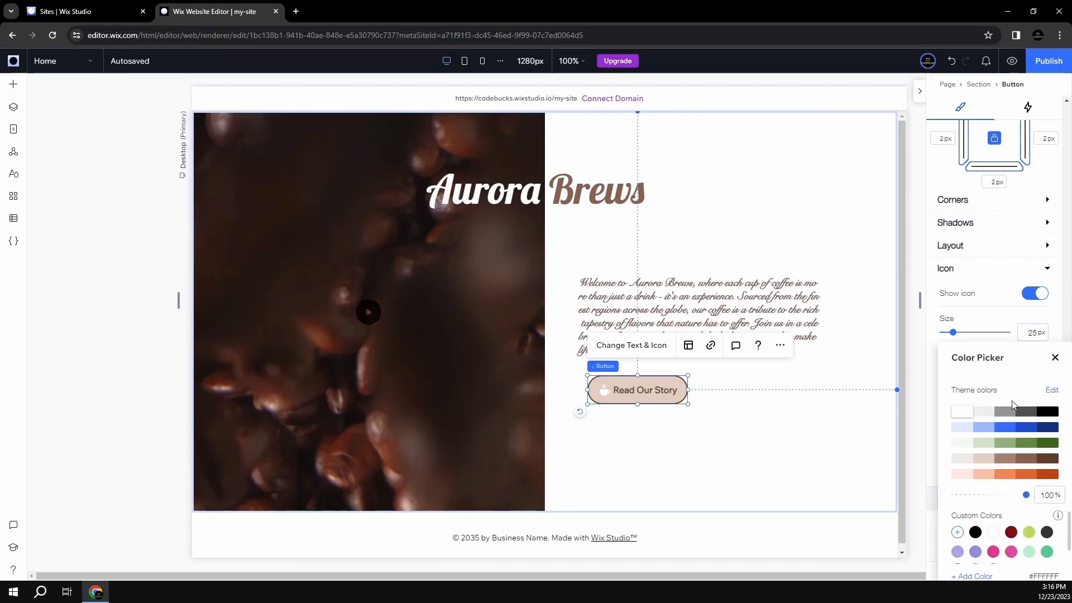
left_click(1044, 459)
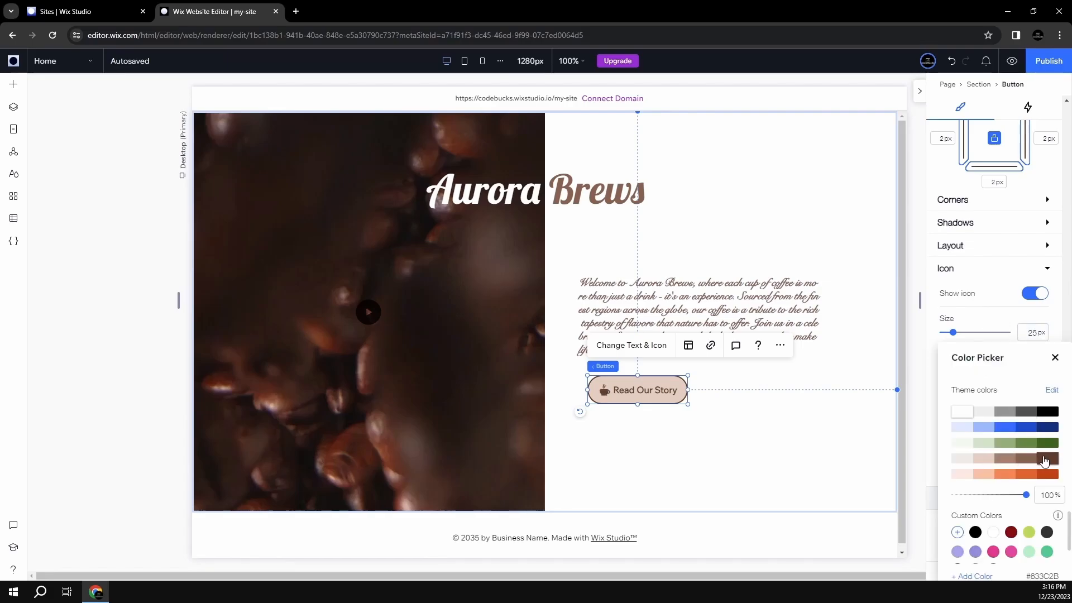
left_click(1054, 357)
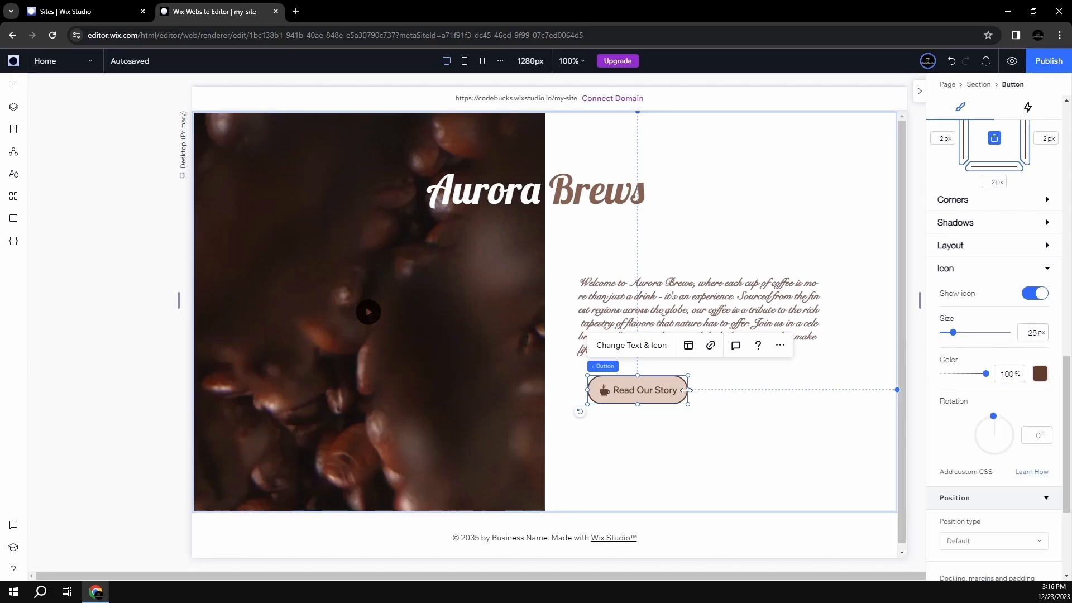
- Widen the button to about 200 px and align its left edge with the welcome paragraph at X 692 px
left_click_drag(686, 390, 697, 390)
left_click(696, 444)
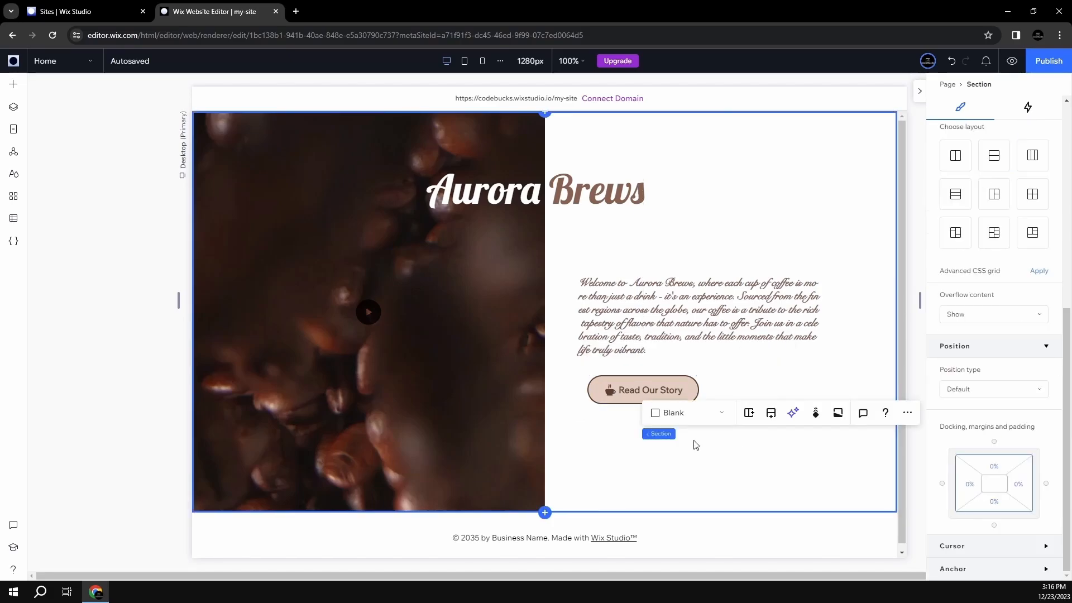
left_click(627, 389)
left_click_drag(627, 389, 618, 389)
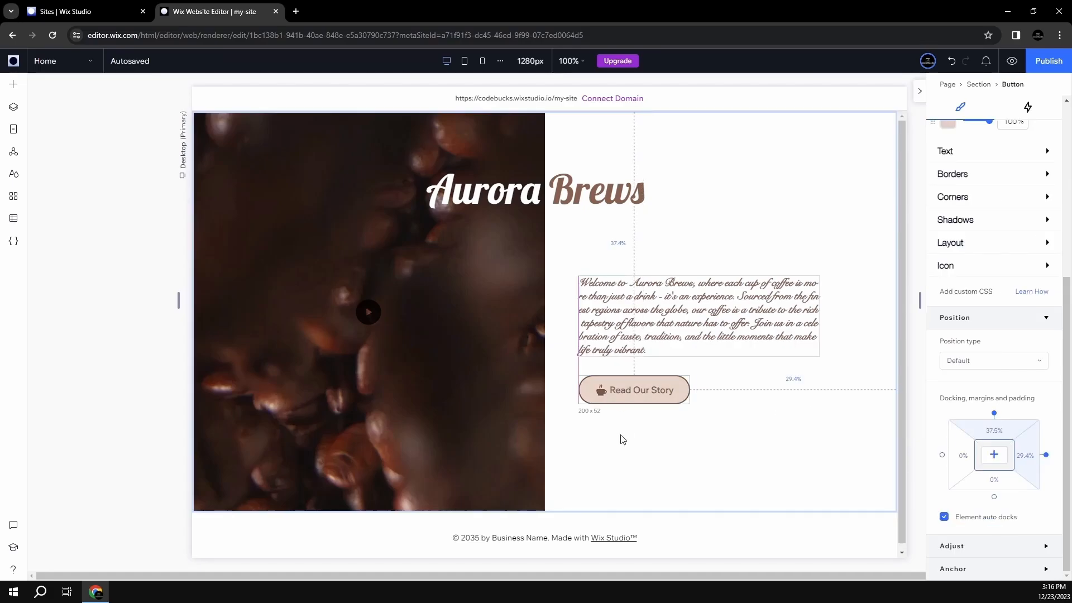
- Reduce the Read Our Story button's height to about 47 px and select the welcome paragraph
left_click(756, 215)
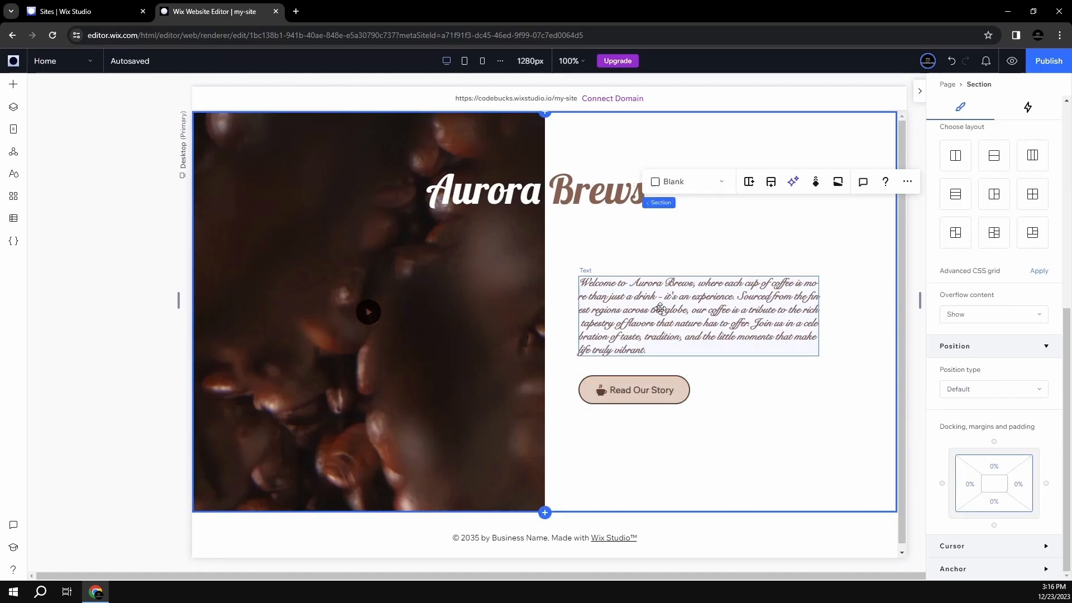
left_click(660, 308)
left_click(637, 381)
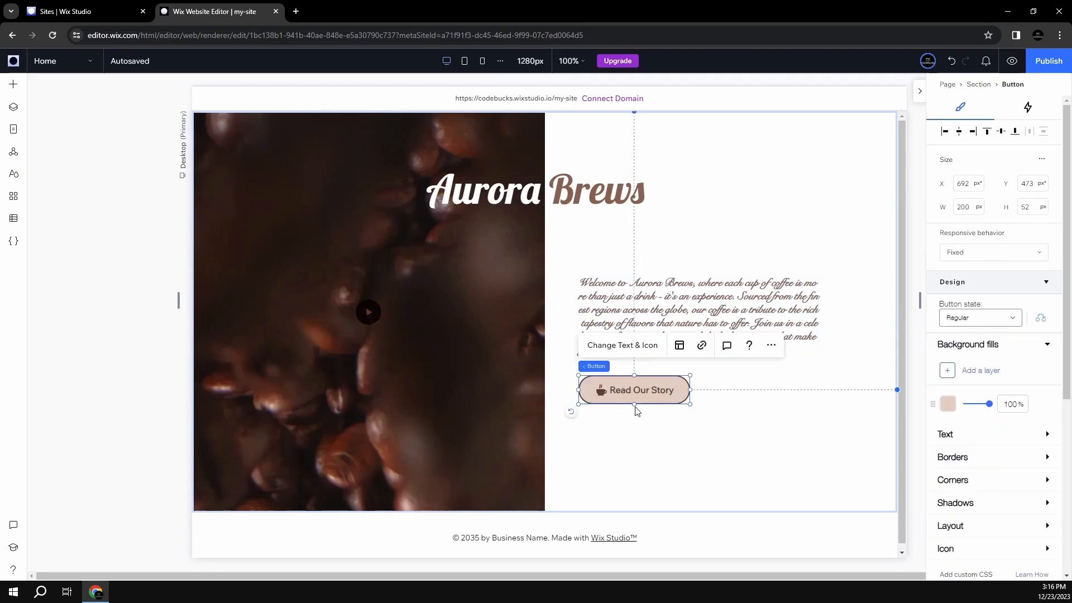
left_click_drag(636, 406, 636, 403)
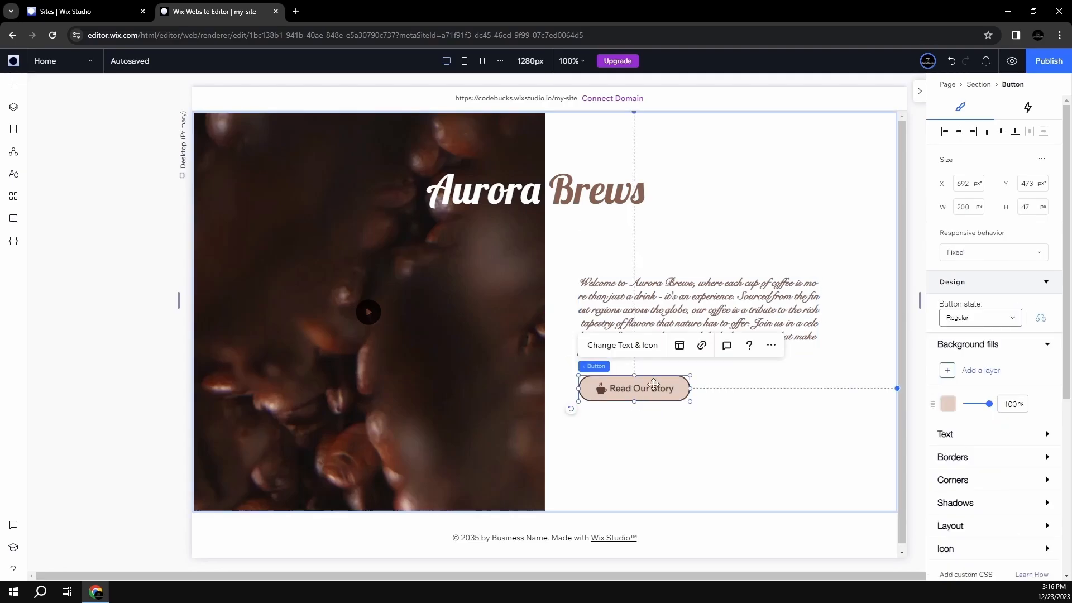
left_click(659, 314)
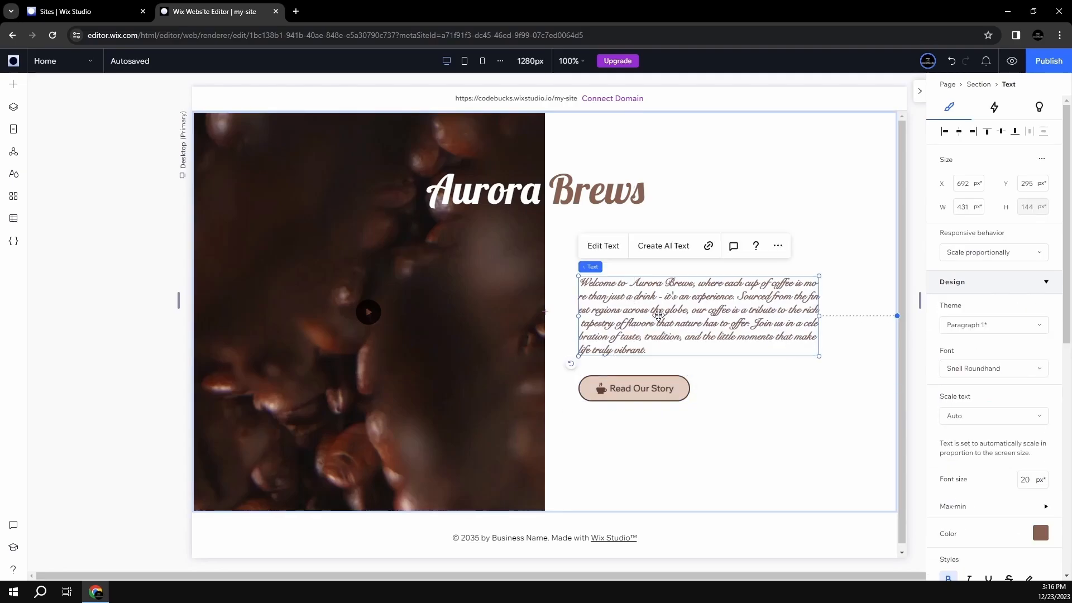
- Stack the welcome paragraph and the Read Our Story button vertically and reduce their item spacing to about 5.6%
left_click(645, 389, "shift")
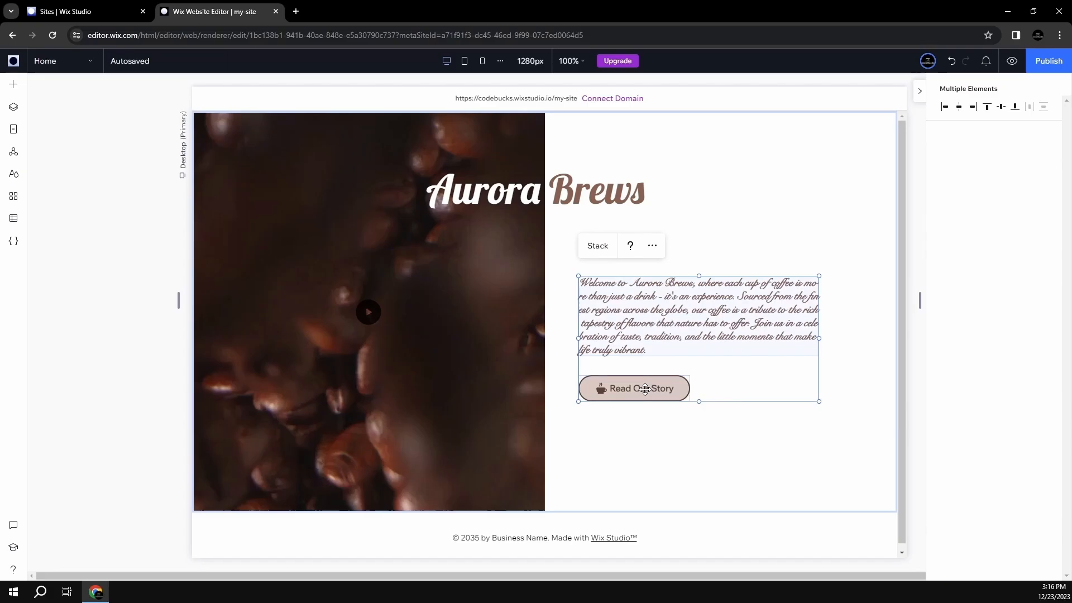
left_click(598, 249)
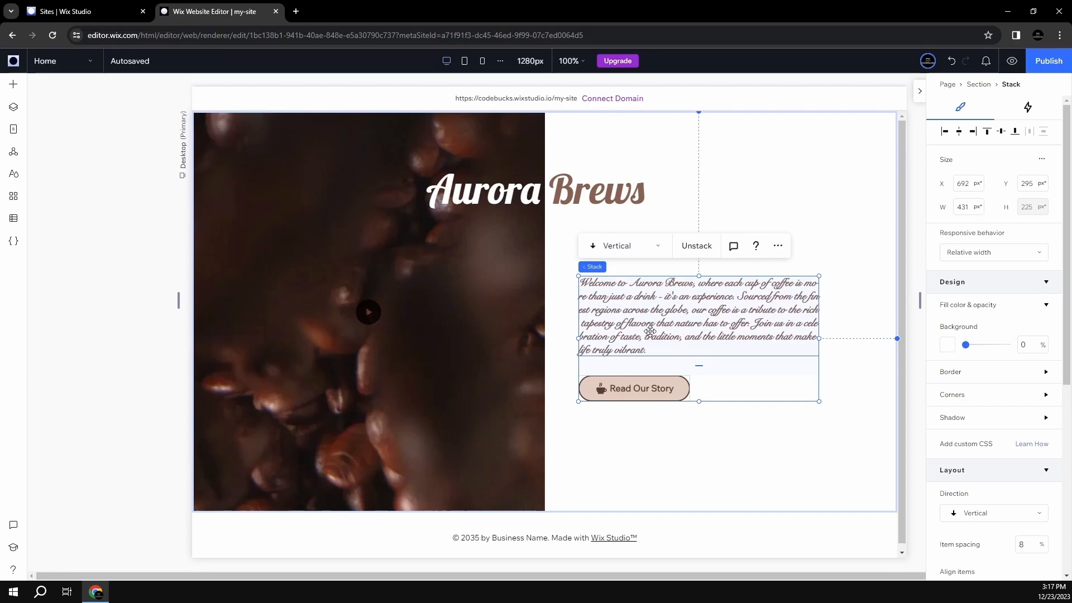
left_click_drag(701, 366, 701, 362)
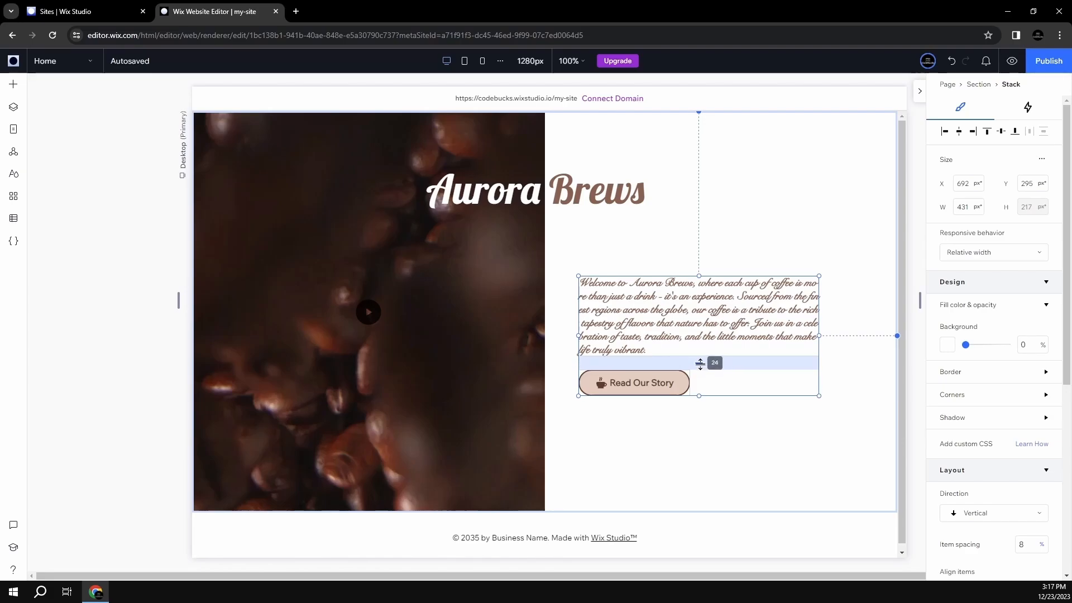
left_click(711, 424)
left_click(674, 322)
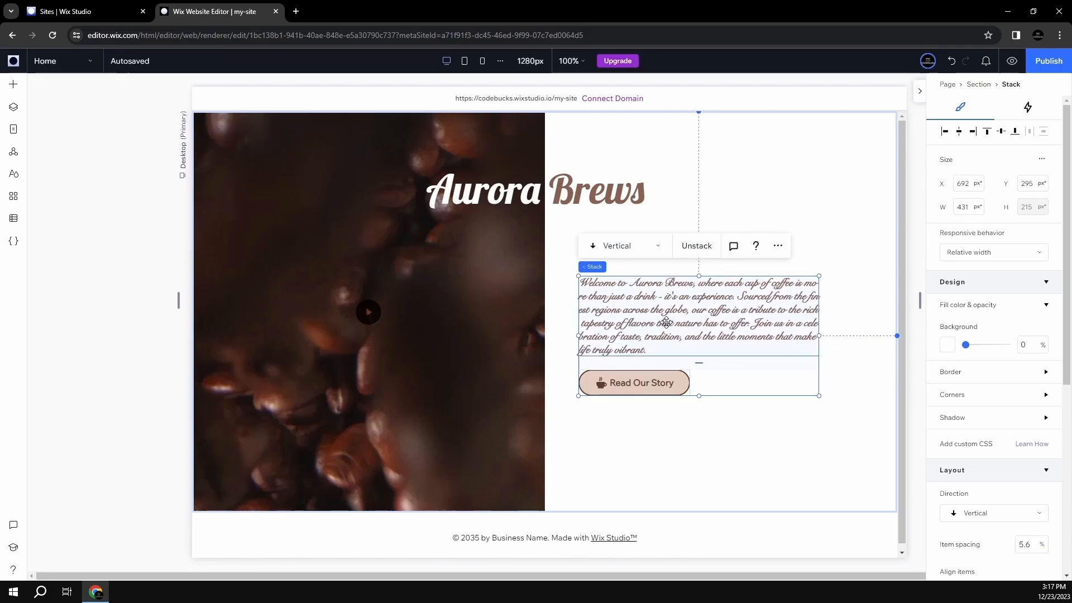
- Center the stack vertically in the hero section and place it beside the video at about X 721 px, Y 252 px
mouse_move(673, 321)
left_mouse_down()
mouse_move(667, 303)
mouse_move(666, 337)
mouse_move(670, 305)
mouse_move(672, 319)
left_mouse_up()
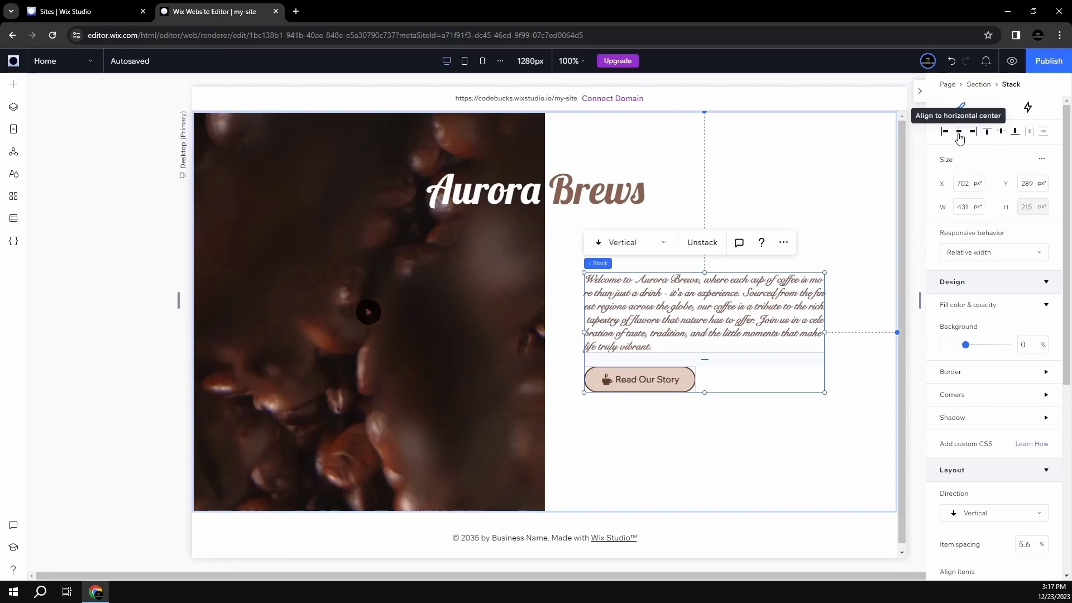
left_click(960, 133)
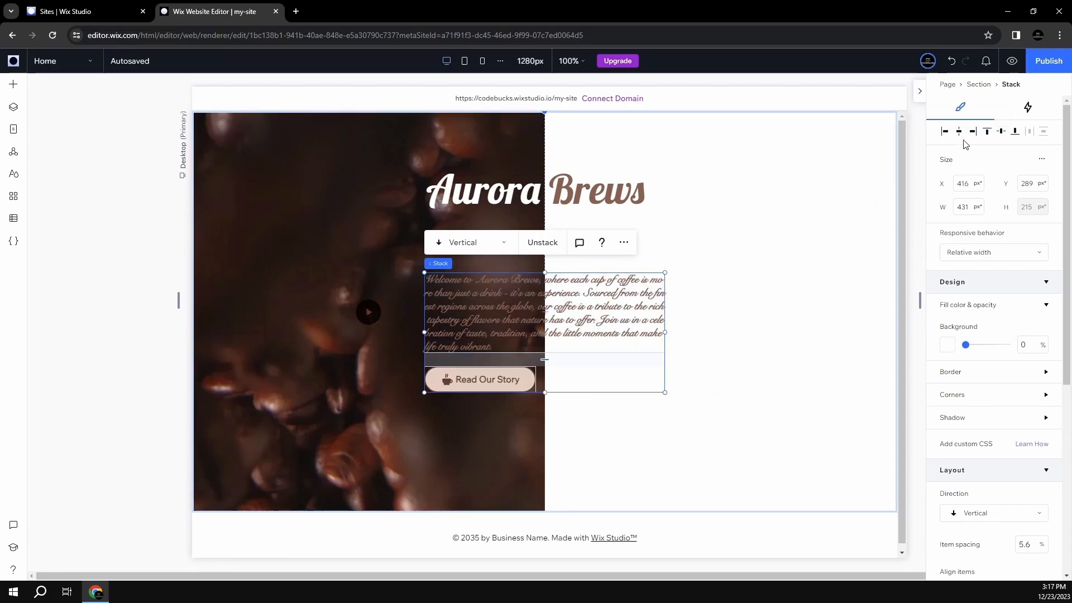
left_click(1004, 134)
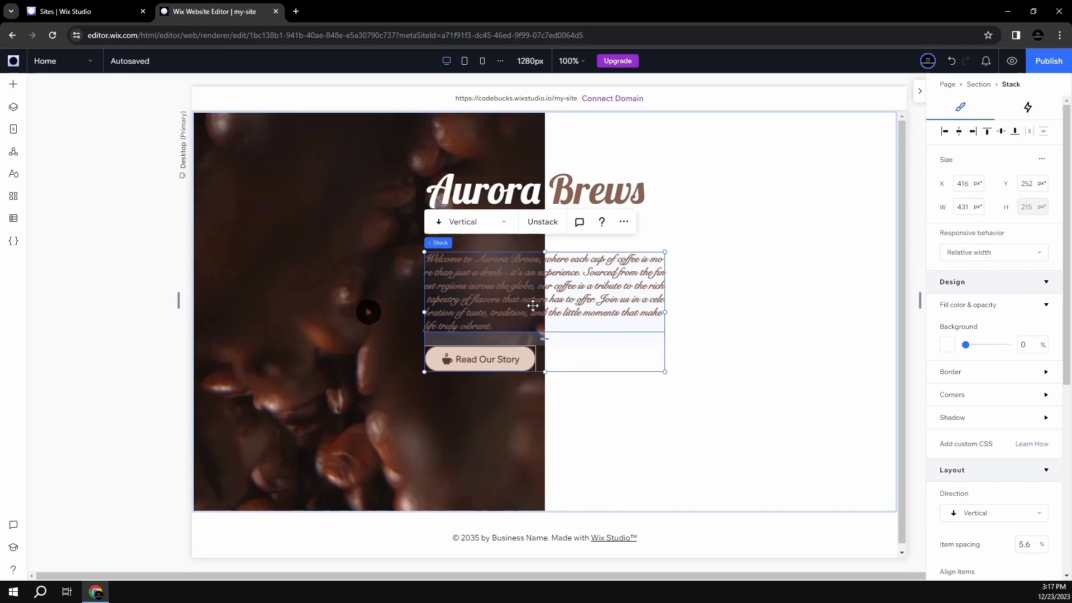
left_click_drag(533, 306, 692, 310)
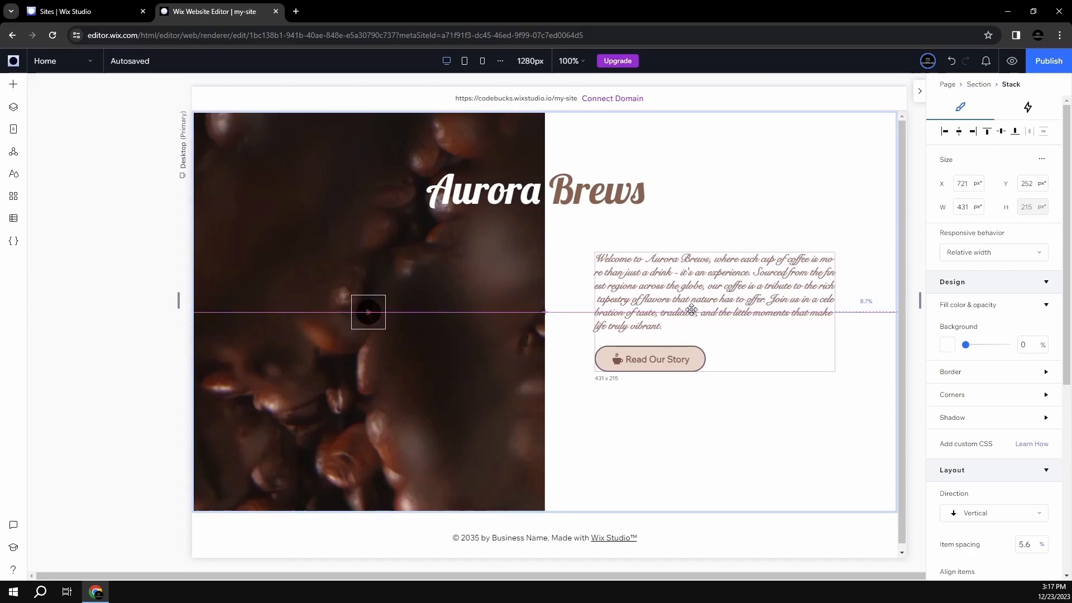
left_click(654, 436)
left_click(681, 285)
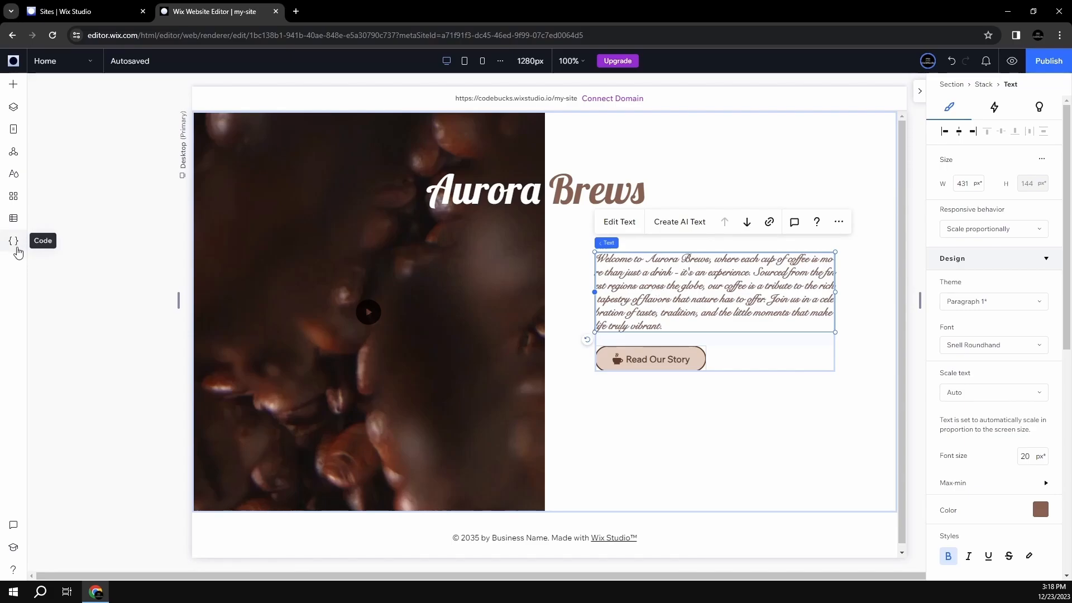
- Enable coding for the site and open its code in Wix IDE
left_click(13, 241)
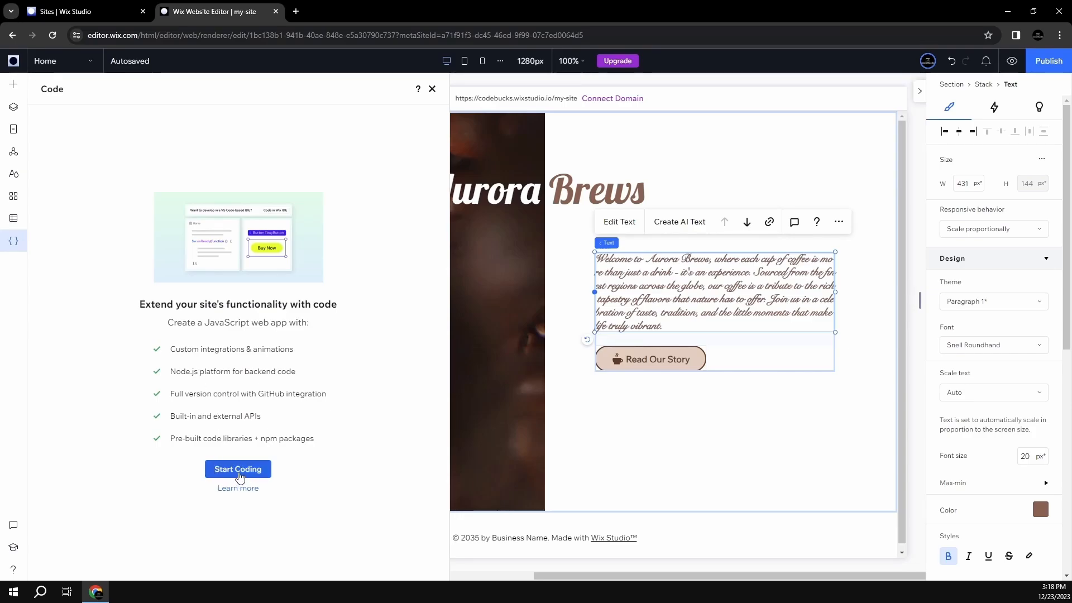
left_click(238, 470)
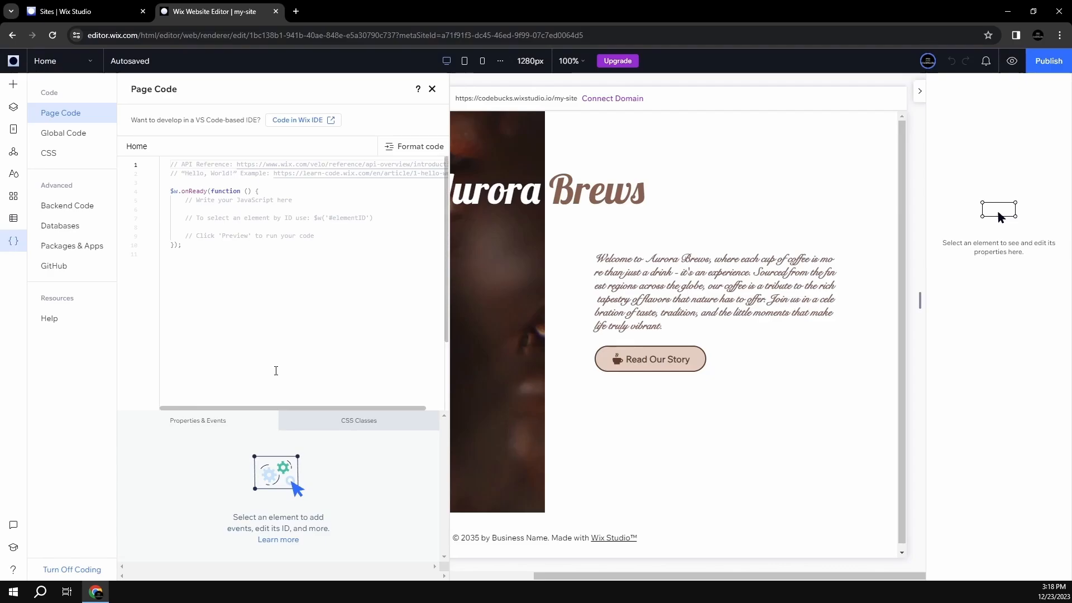
left_click(247, 224)
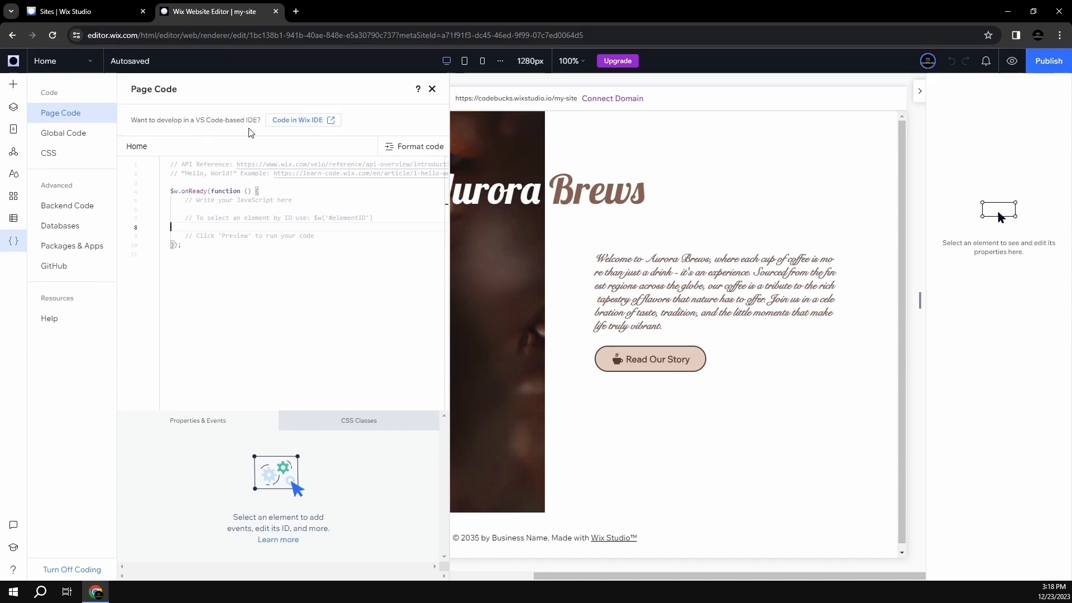
left_click(293, 121)
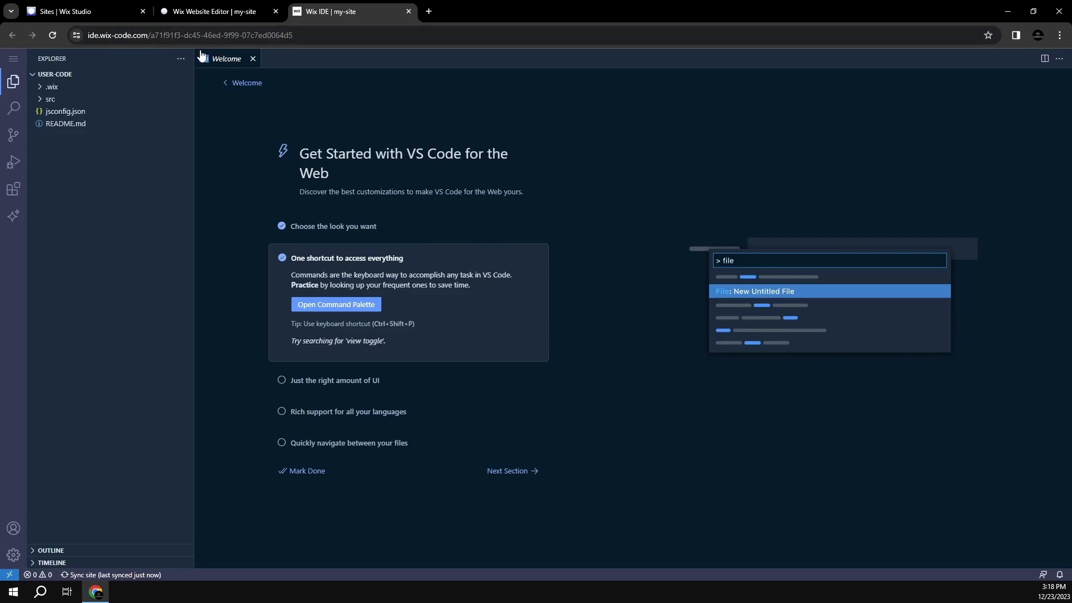
- Close the Welcome page and open the Home.c1dmp.js file from src/pages for editing
left_click(254, 59)
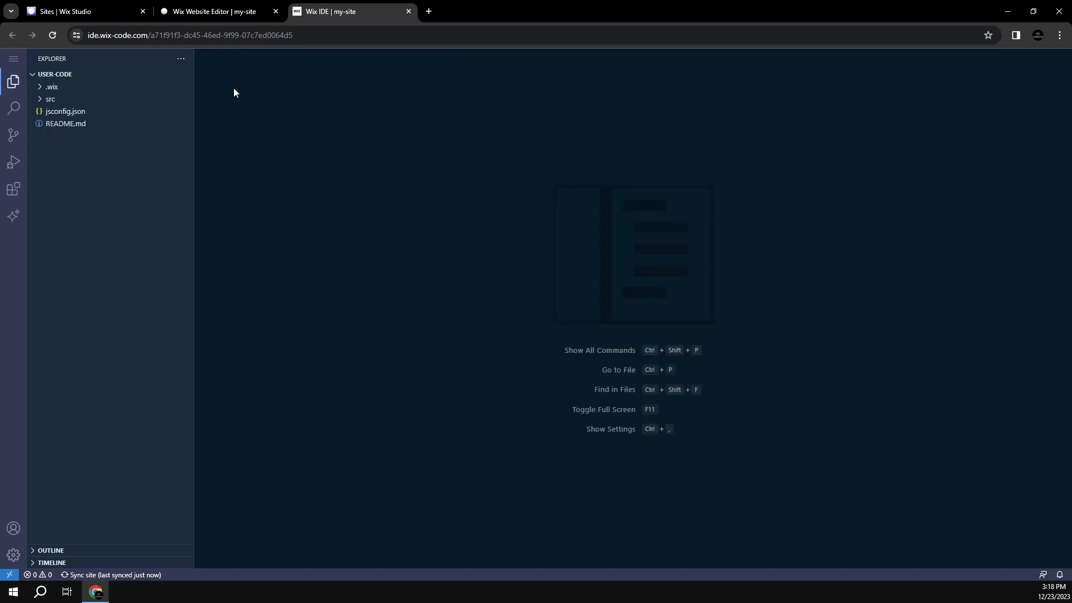
left_click(60, 99)
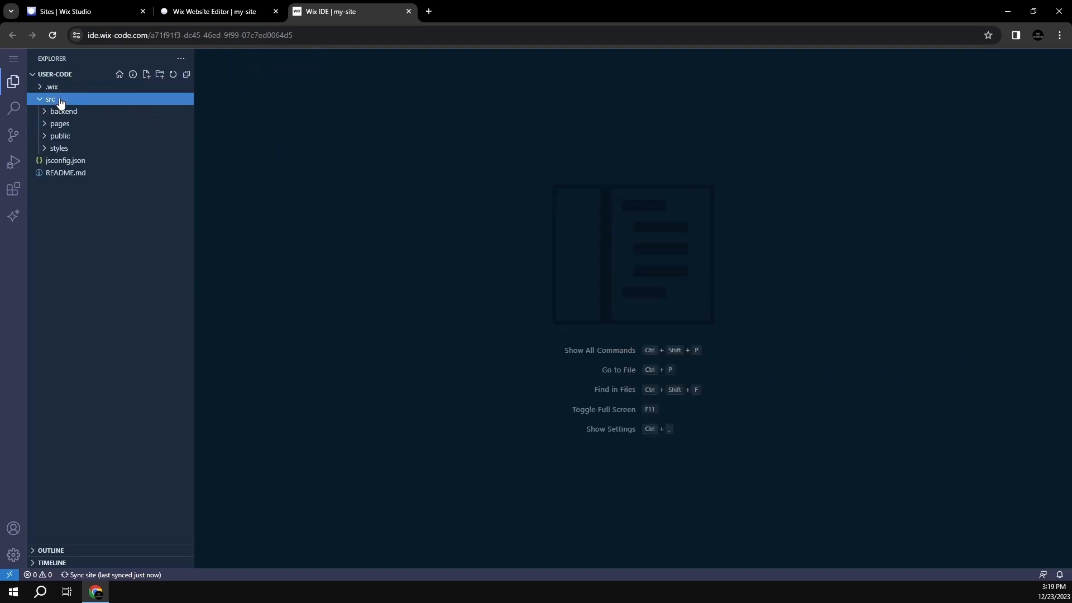
left_click(89, 129)
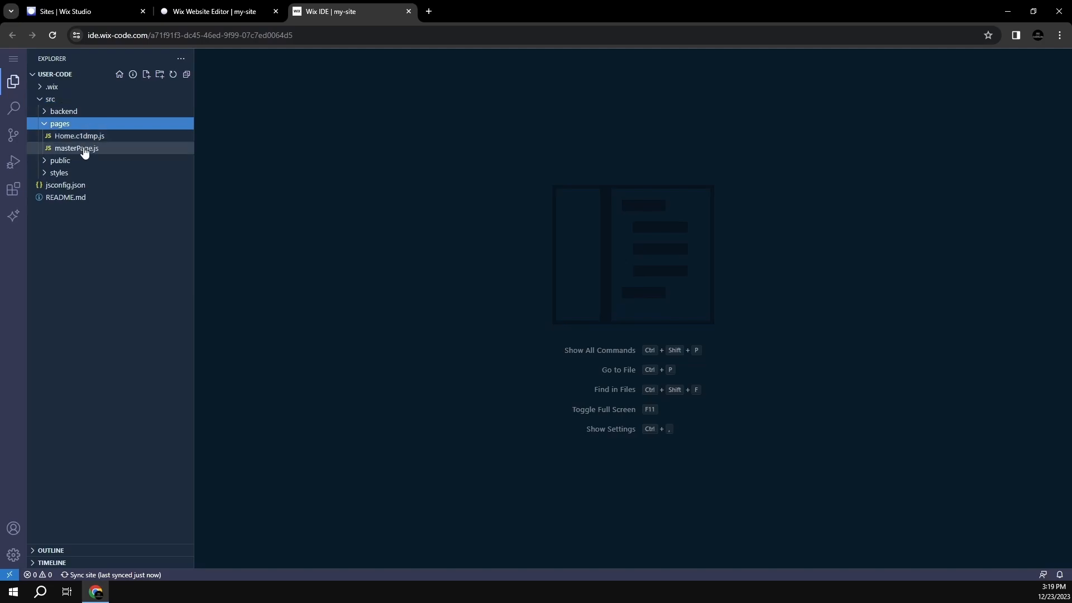
left_click(91, 138)
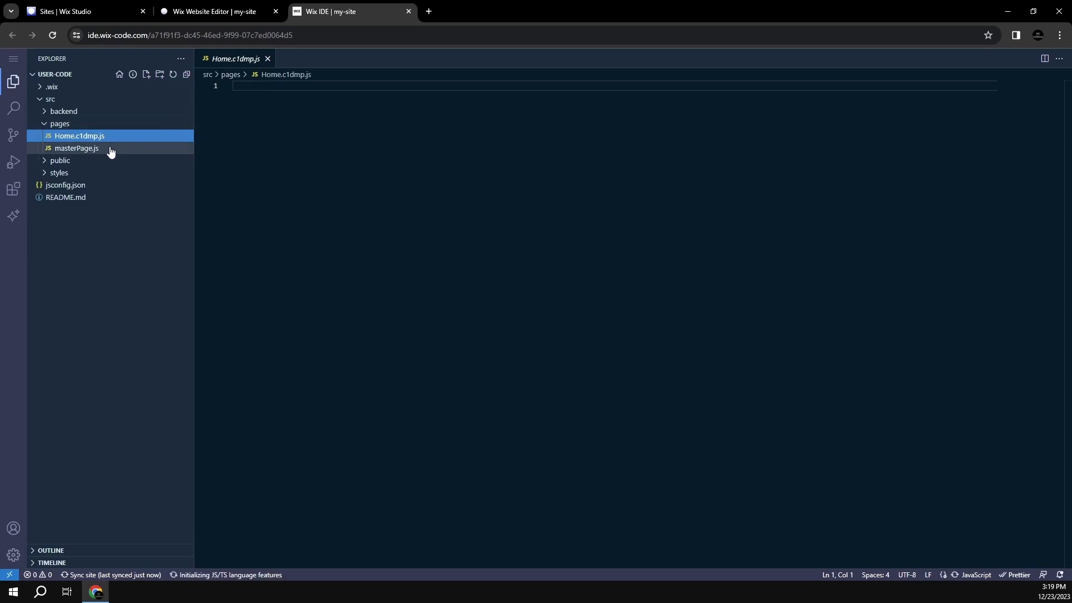
left_click(110, 151)
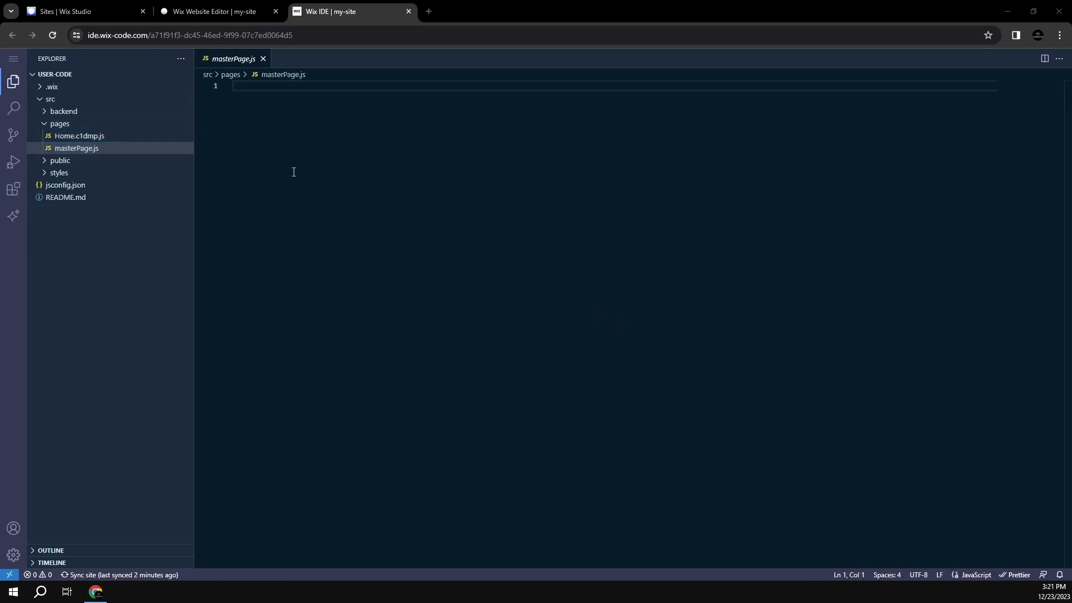
left_click(86, 137)
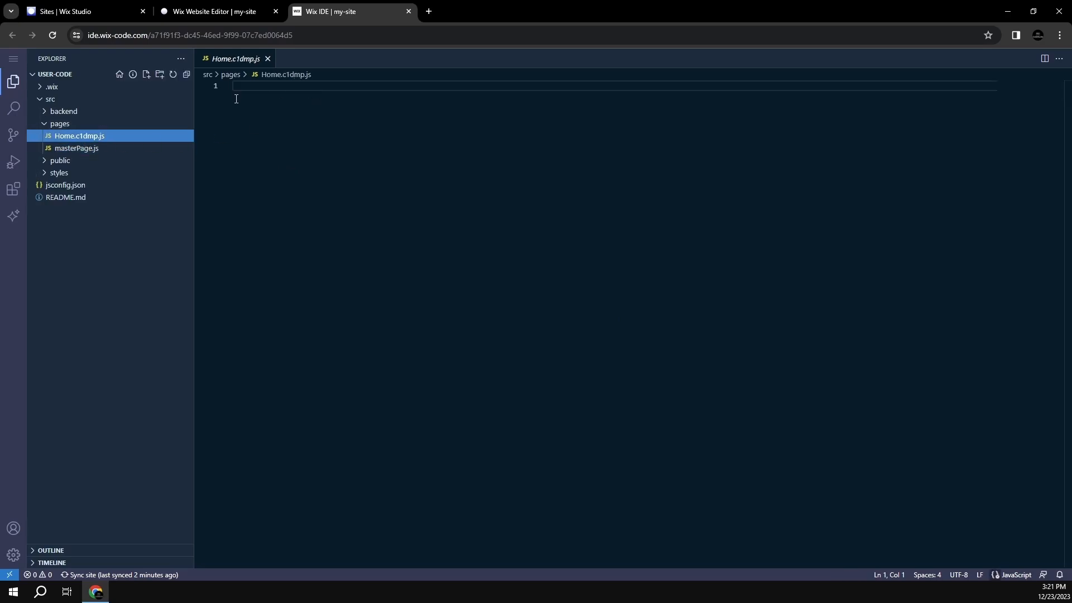
left_click(253, 94)
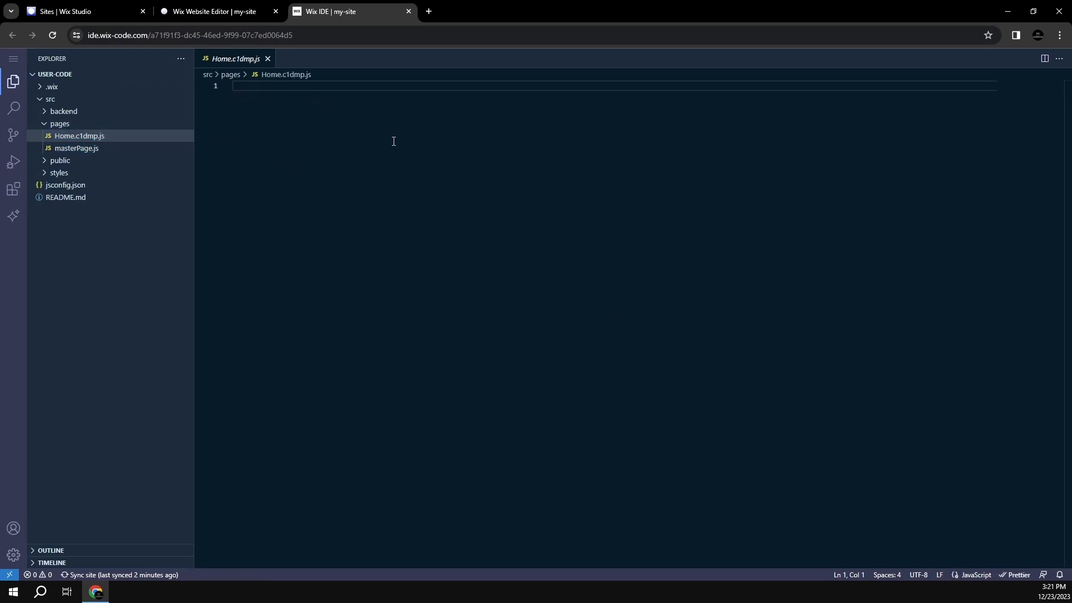
left_click(428, 17)
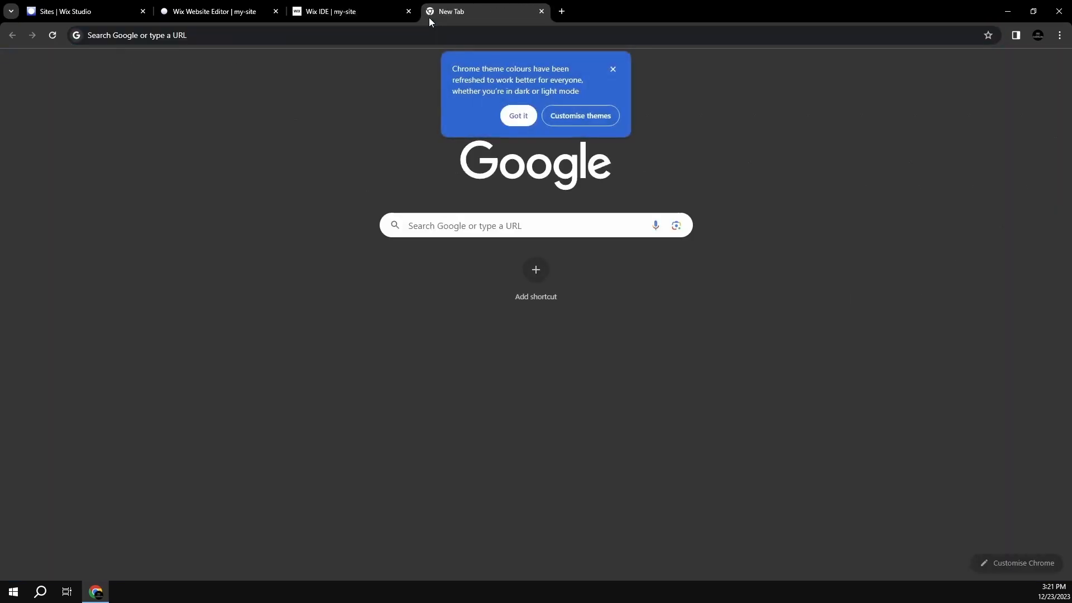
left_click(521, 117)
left_click(455, 34)
type("https://www.wix.com/velo/reference/api-overview/introduction")
key("Return")
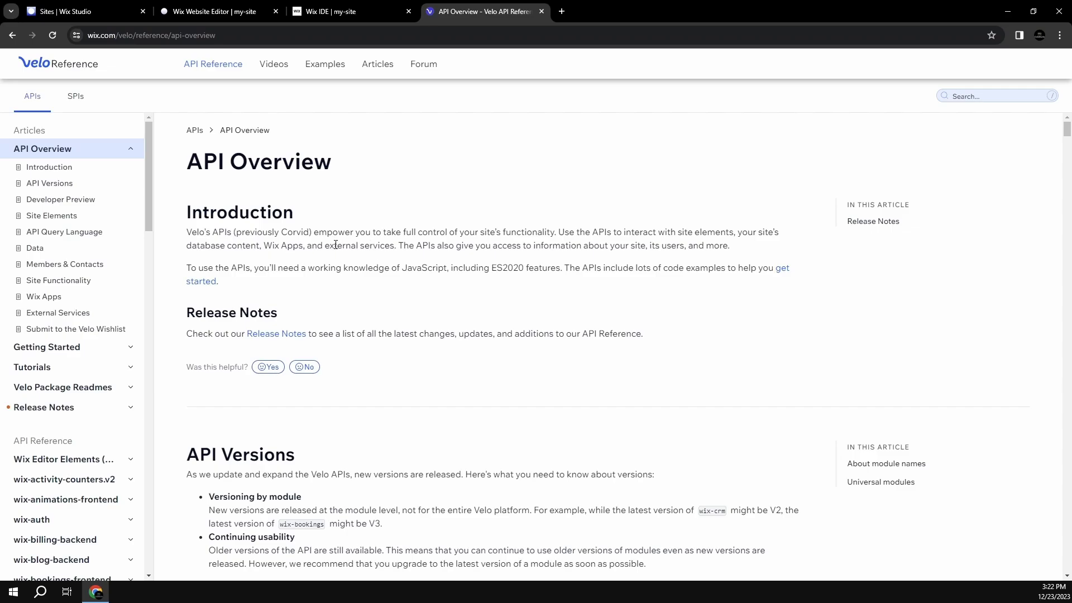
- Switch back to Wix IDE and declare an unassigned variable with "let interval;" on line 3 of the Home page code
left_click(358, 9)
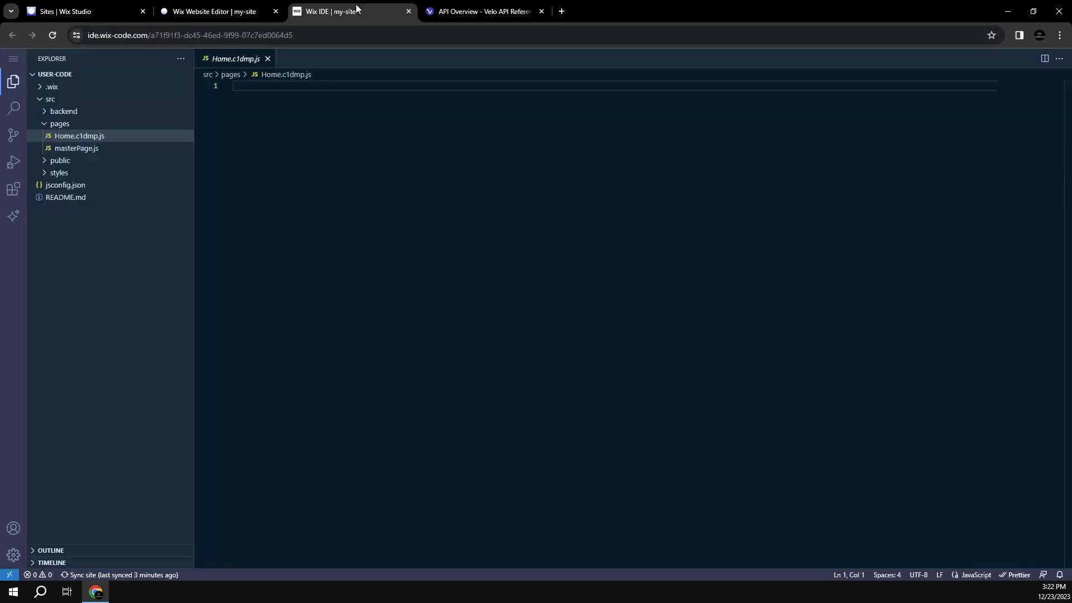
key("Return")
key("Return")
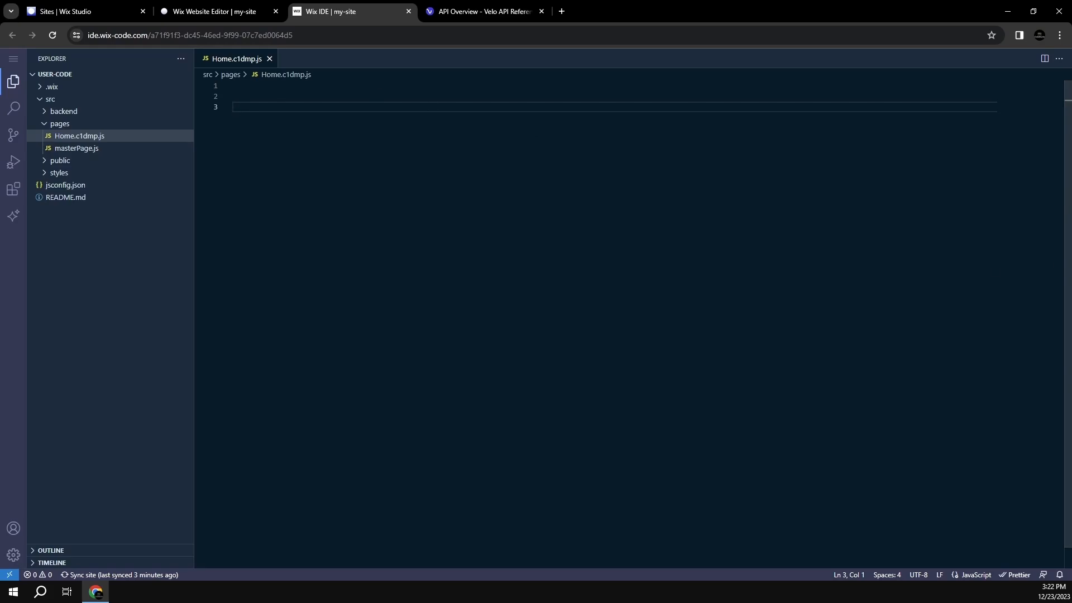
left_click(460, 220)
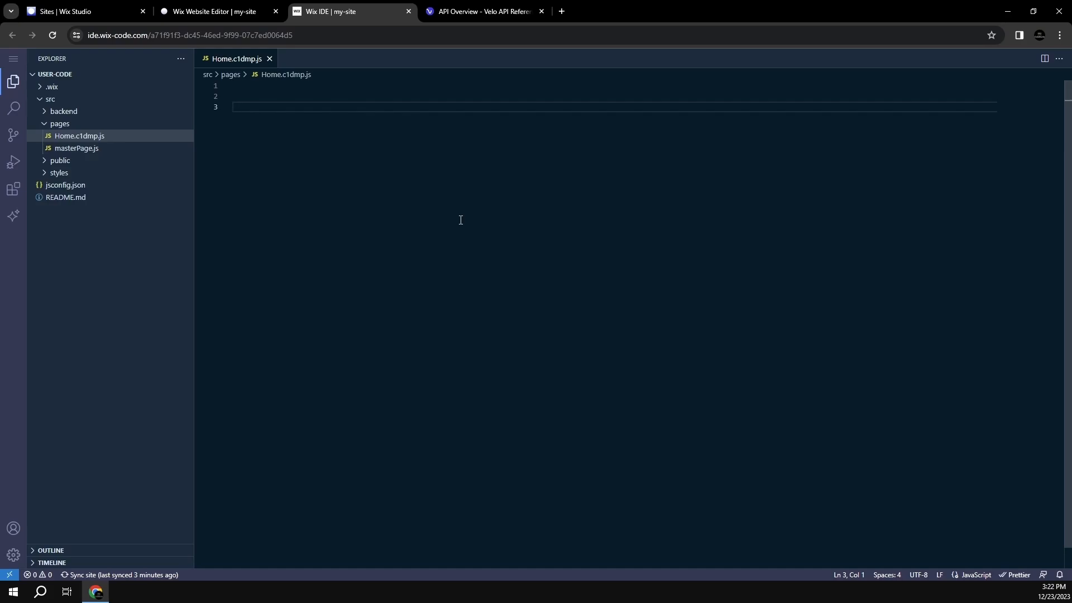
type("let ")
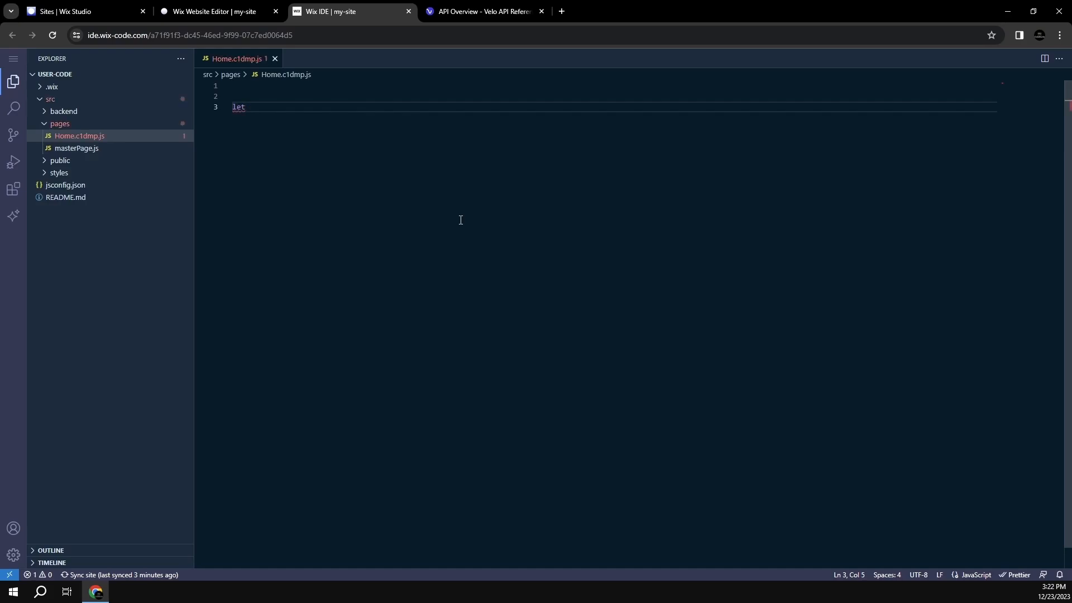
type("interval")
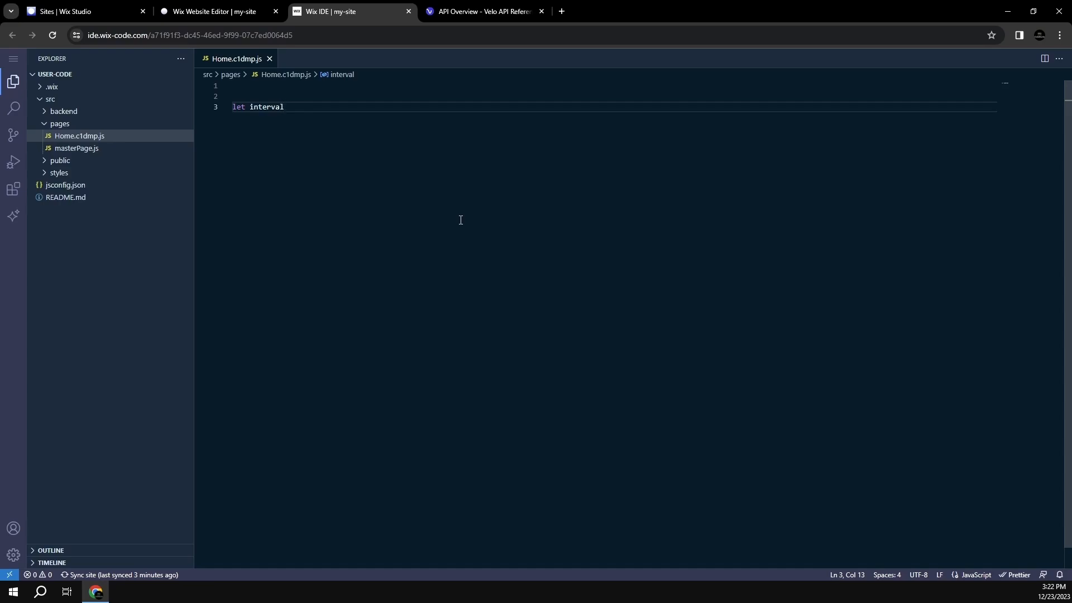
type(";")
key("Return")
- Add "let timeInterval = 50;" on the line below the interval declaration
type("let ")
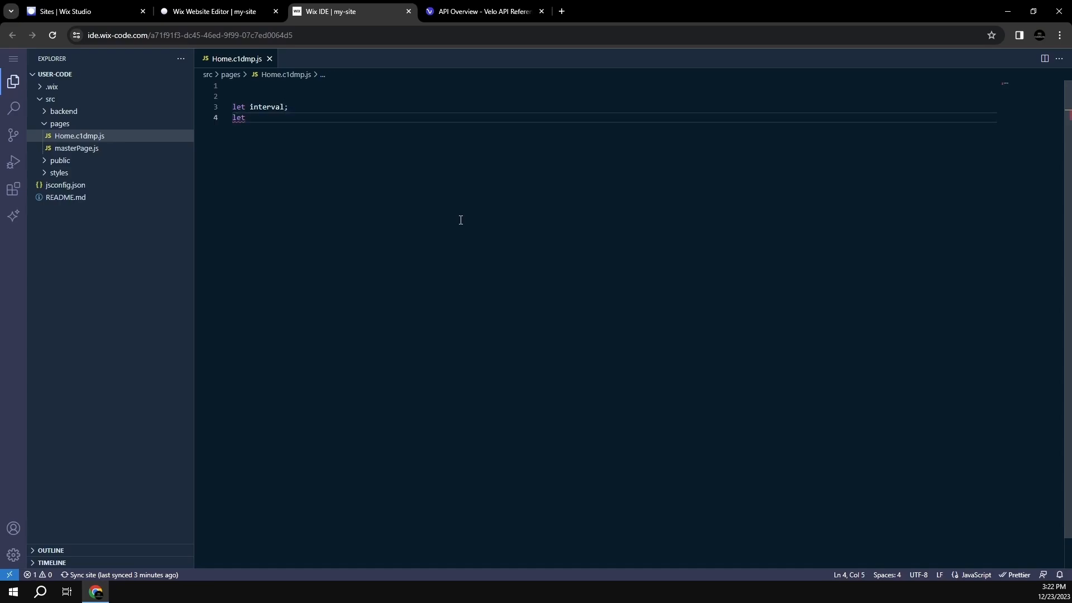
type("tui")
key("BackSpace")
key("BackSpace")
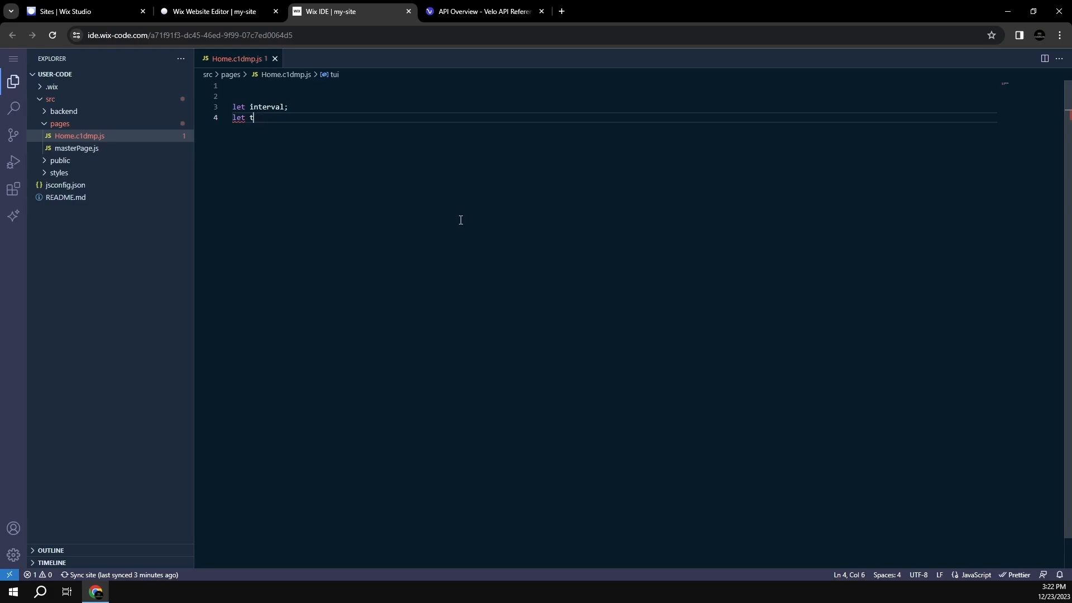
type("imeI")
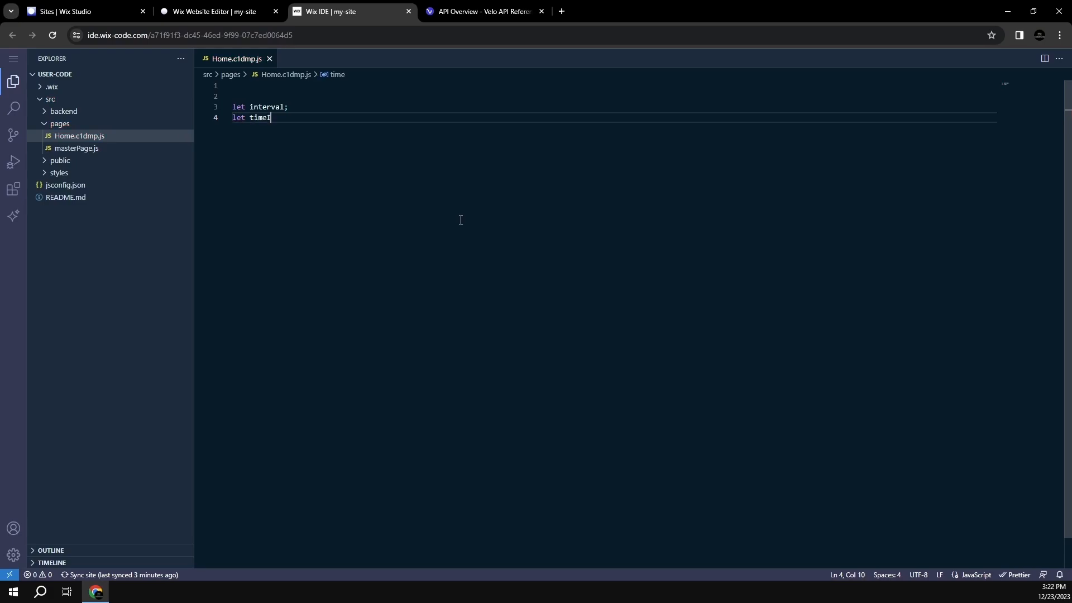
type("nterval = ")
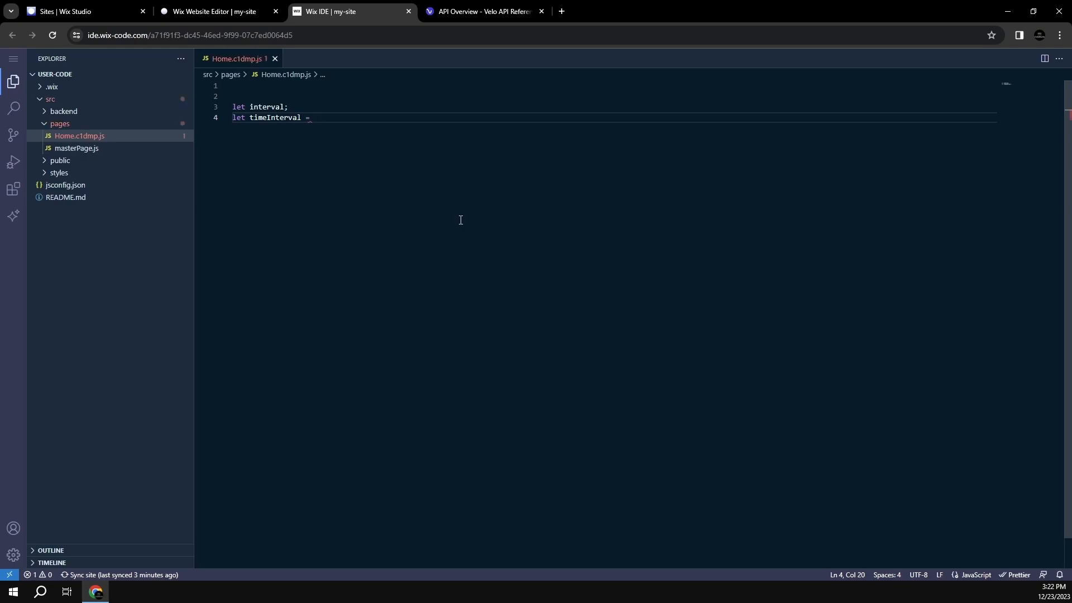
type("50")
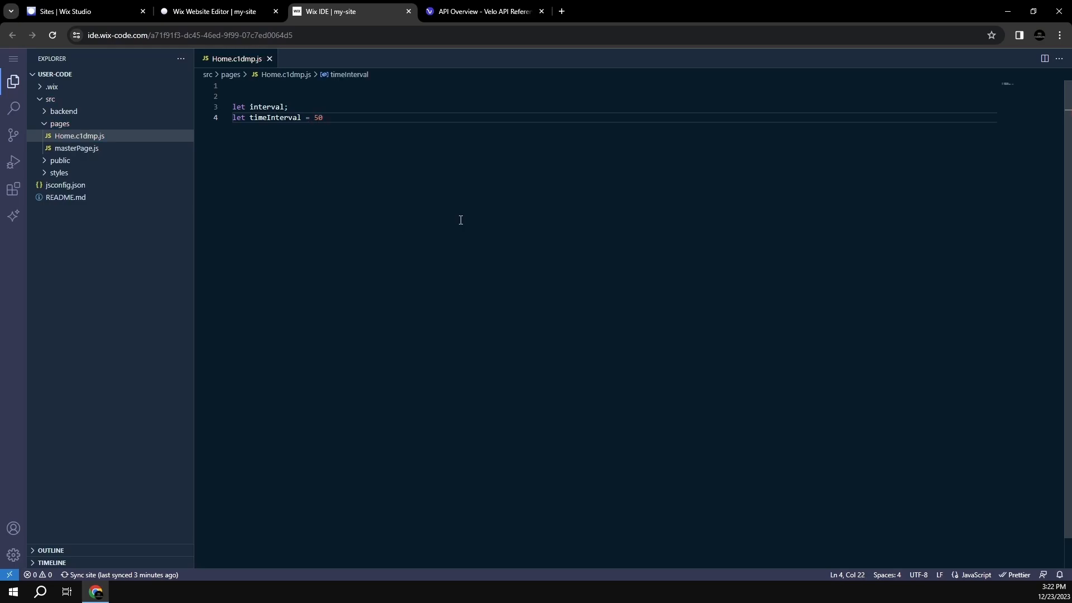
type(";")
key("Return")
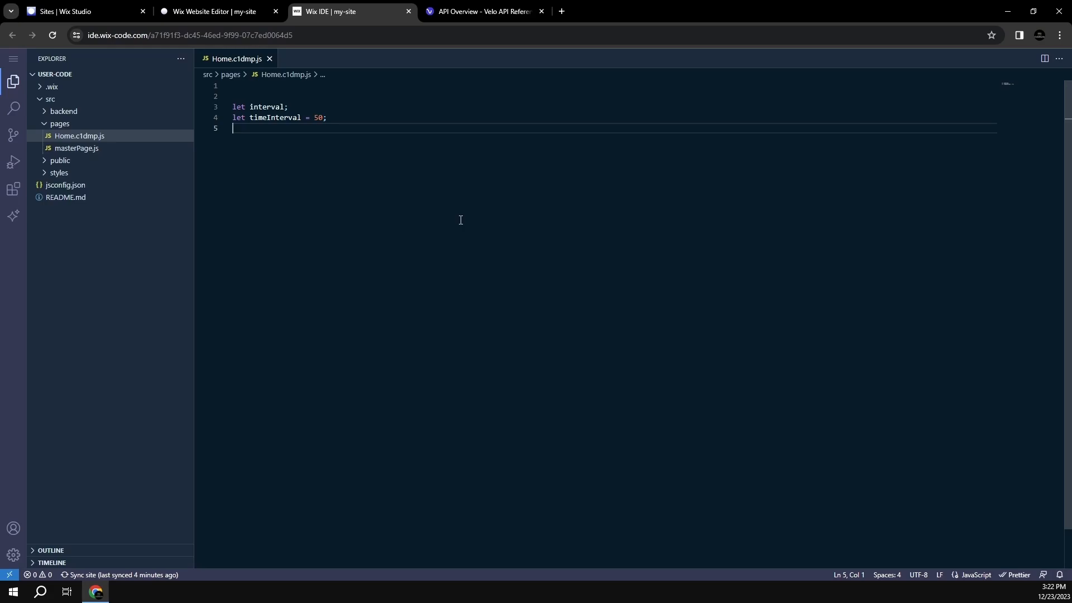
- Declare the variable typeStr with the value "string" on the line below timeInterval
type("let ")
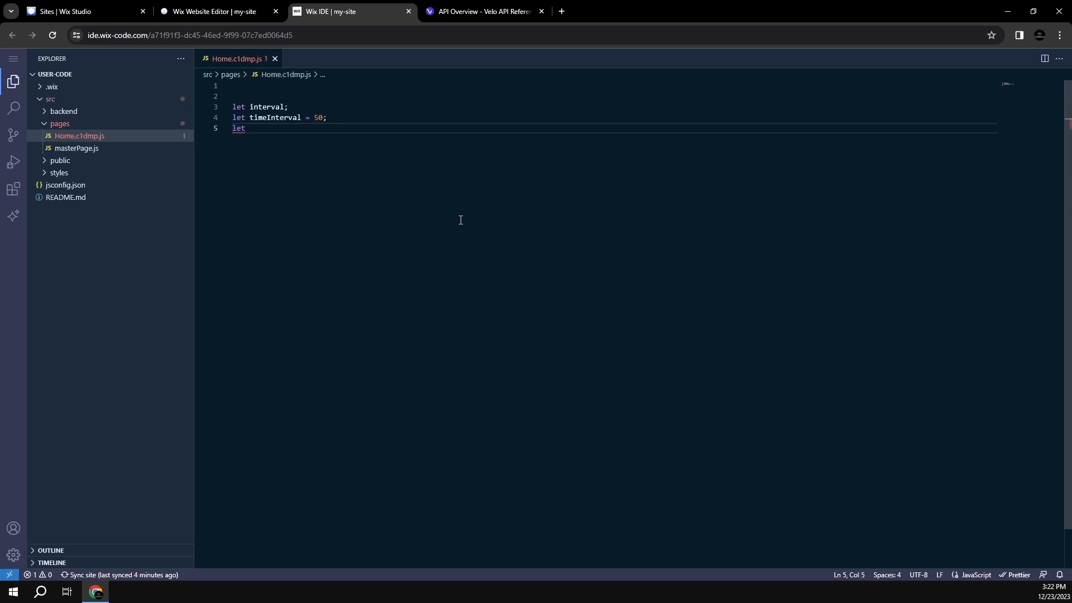
type("typeS")
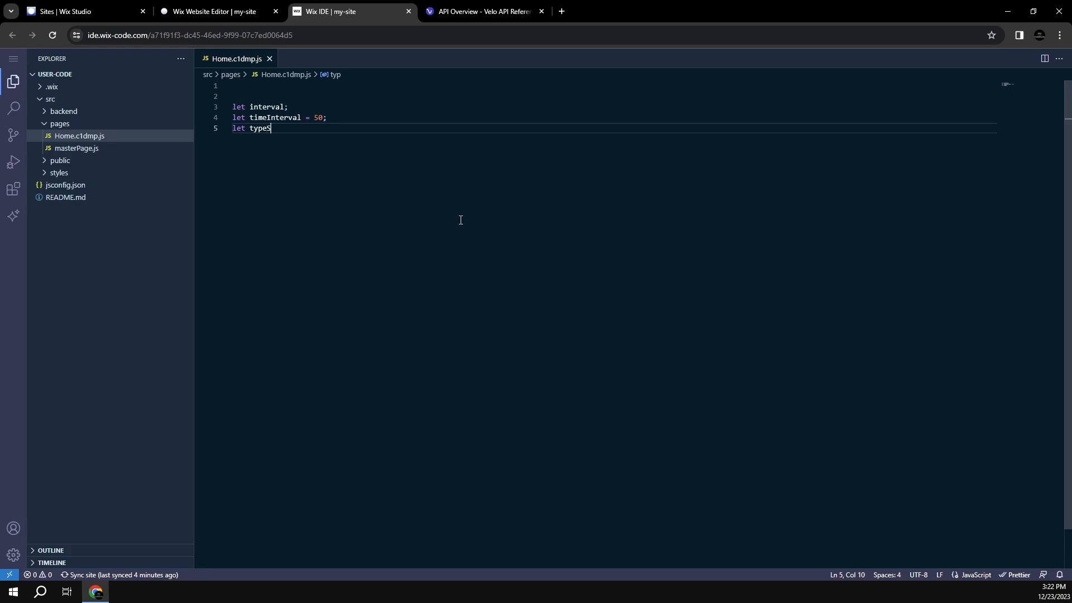
type("tr = \"string\"")
key("Return")
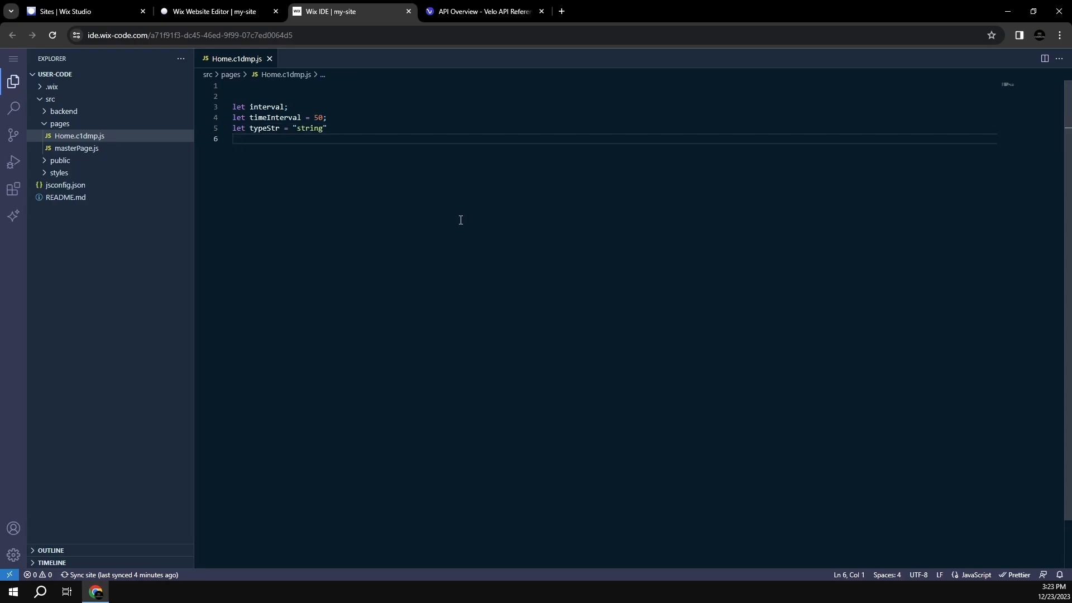
- Declare an unassigned variable with "let typeIdx;" on the line below typeStr
type("let")
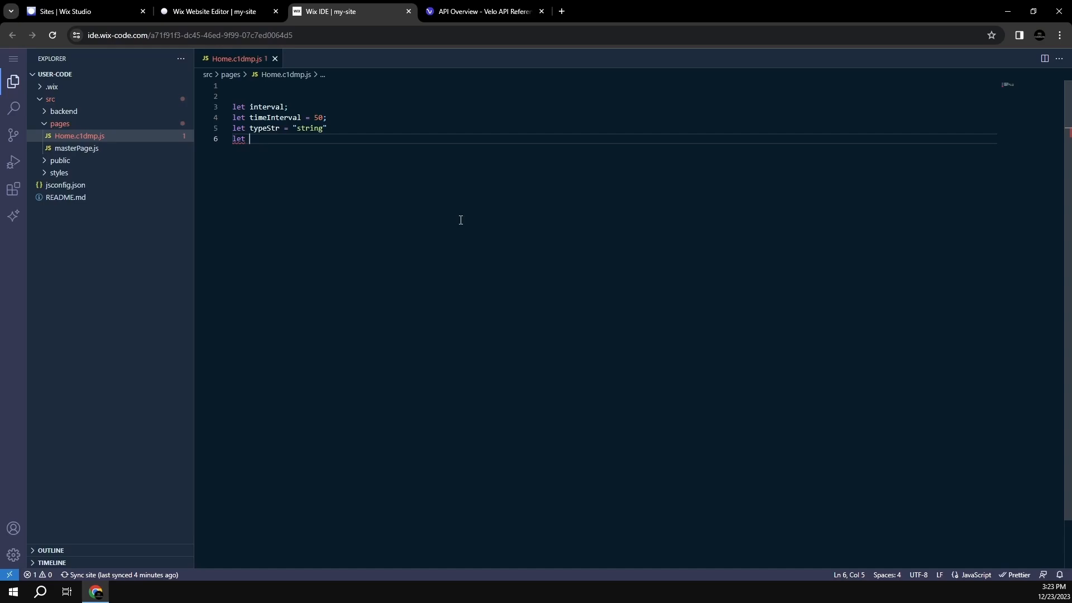
type(" type")
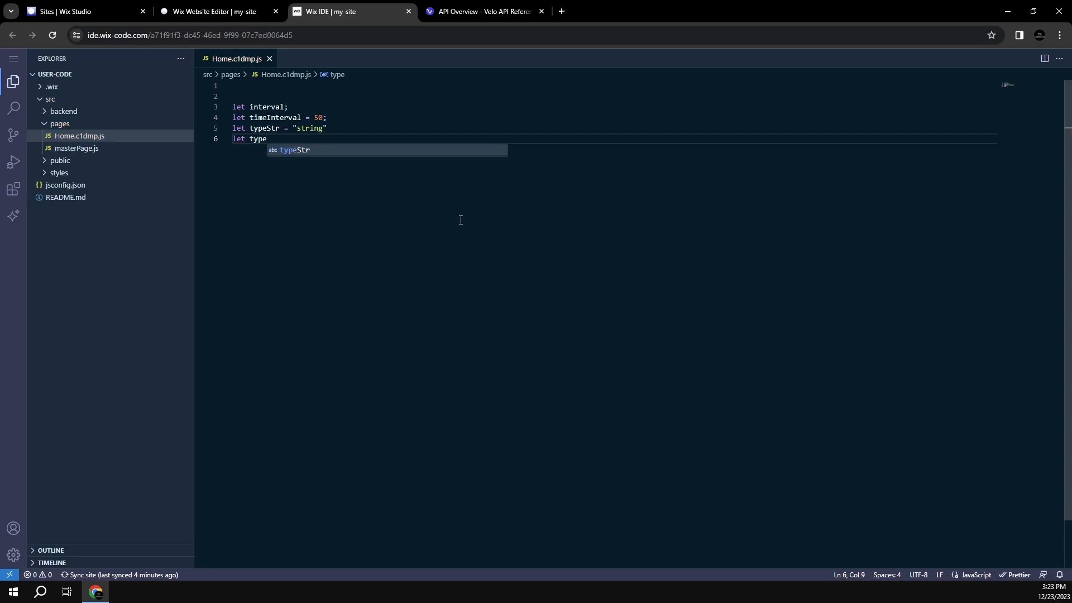
type("In")
key("BackSpace")
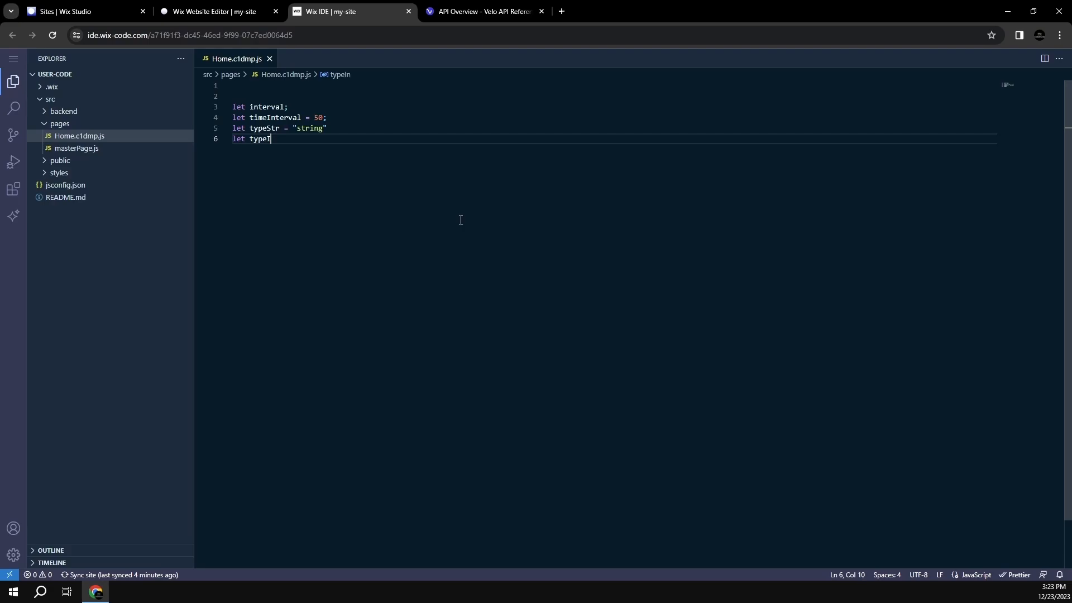
type("dx;")
key("Return")
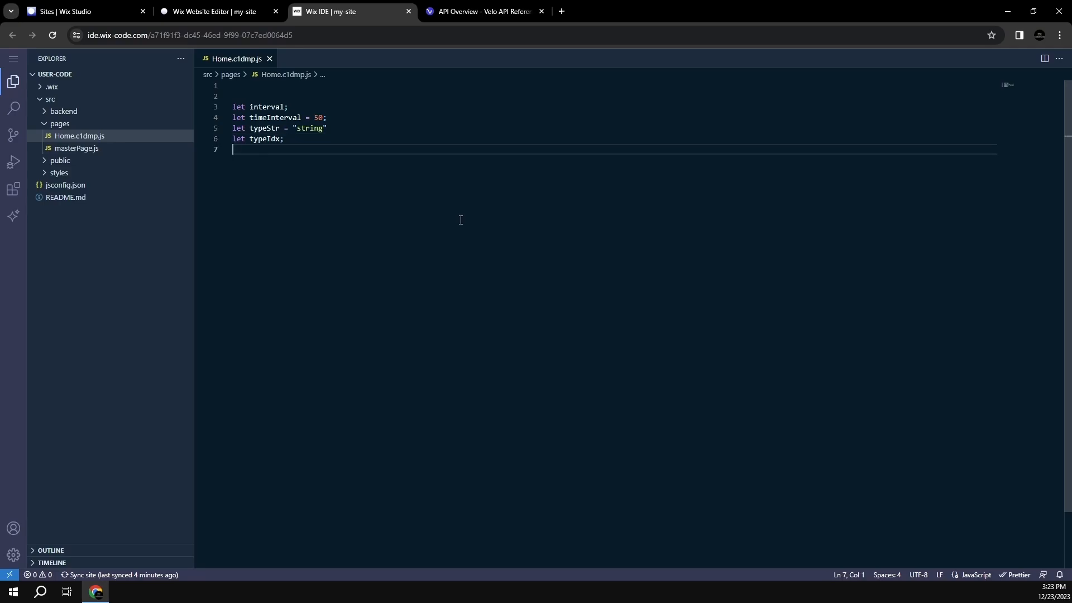
- Declare an unassigned variable with "let displayStr;" on line 7, followed by a blank line
type("let displayStr;")
key("Return")
key("Return")
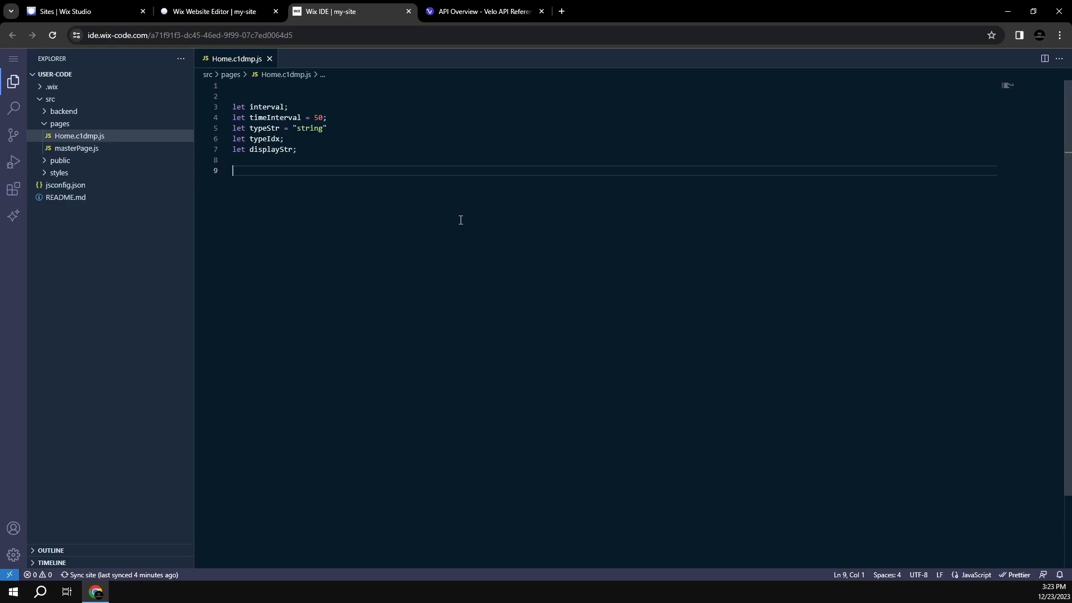
- Add a $w.onReady( ) call below the variable declarations, with an empty function(){ } as its callback
type("$")
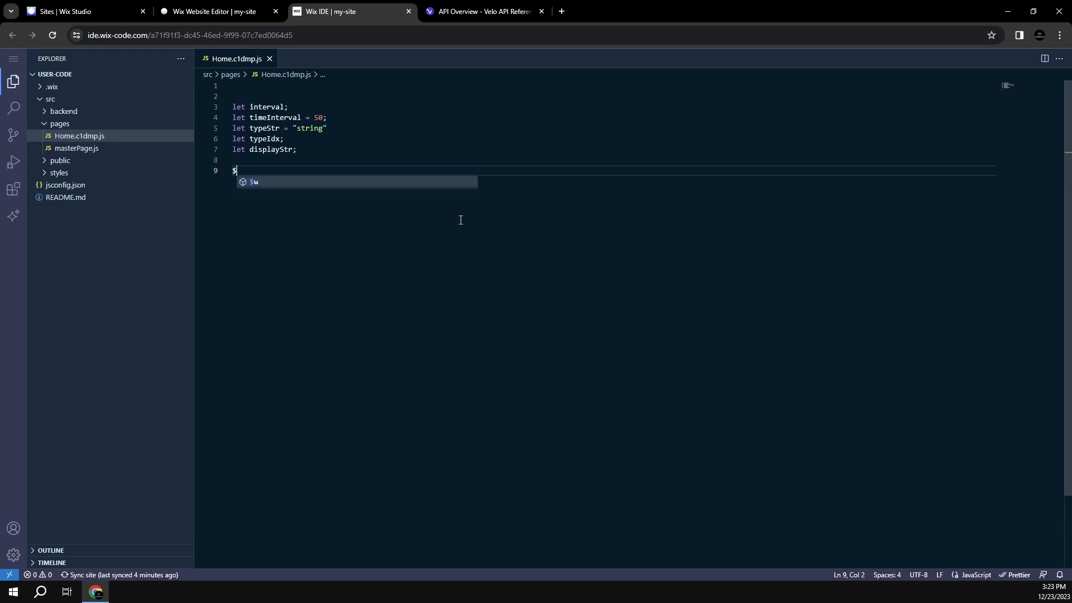
type("w")
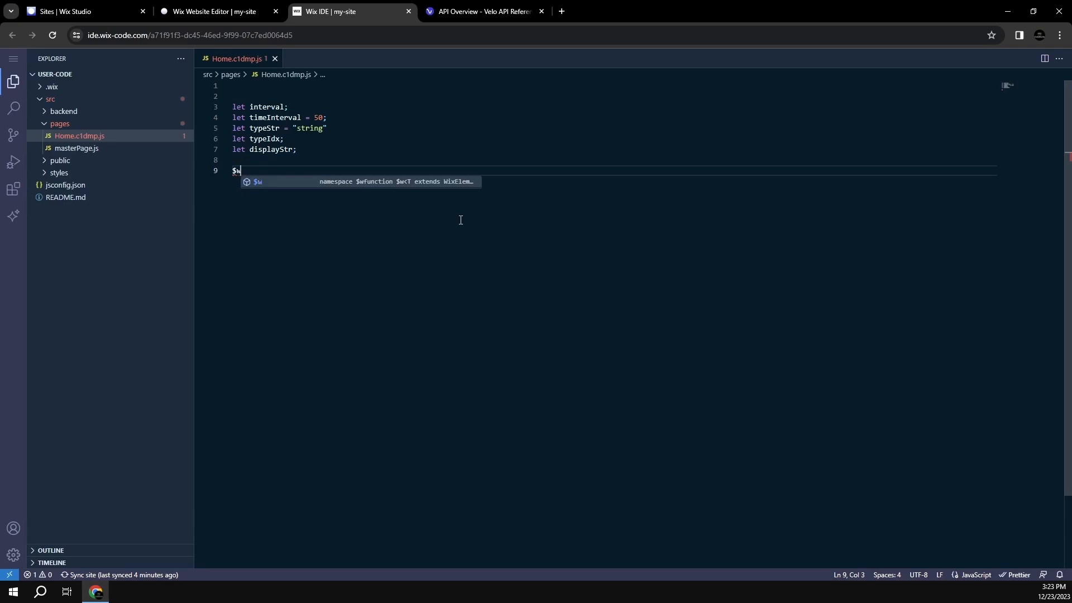
type(".onReady")
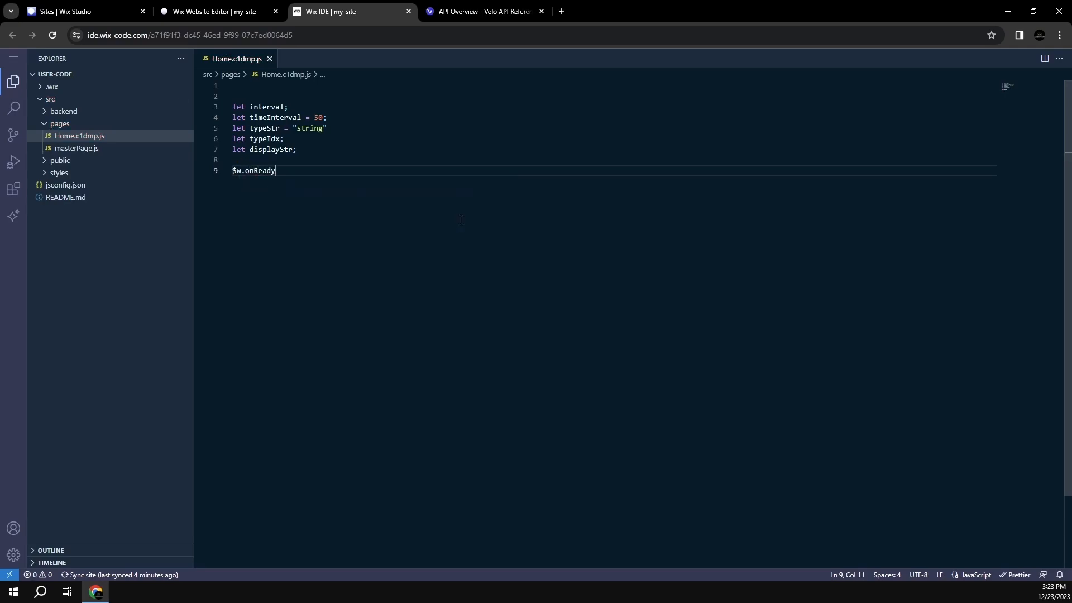
type("(")
key("Return")
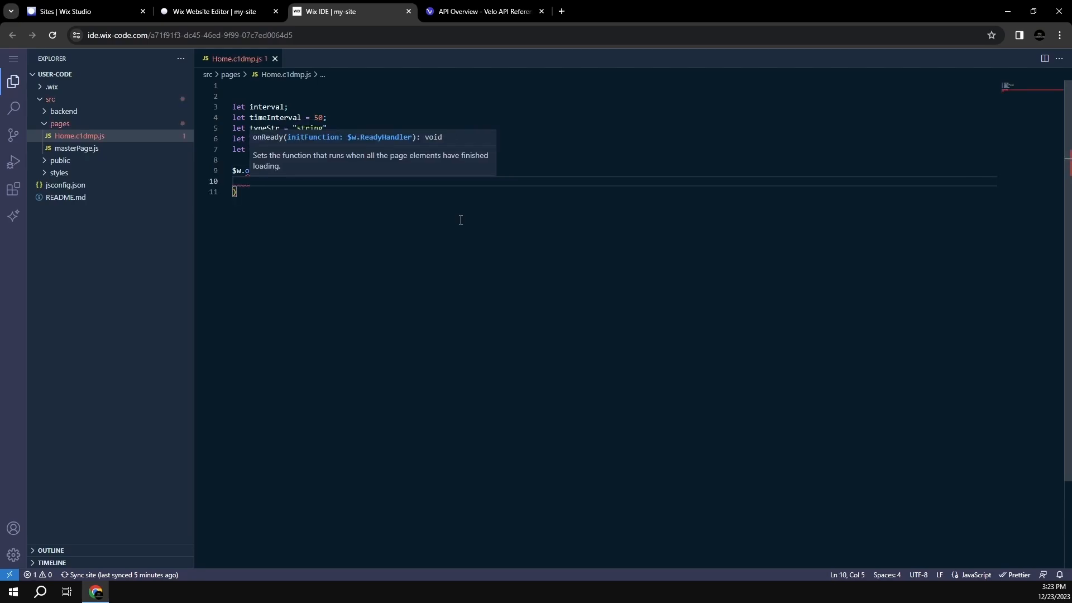
type("function")
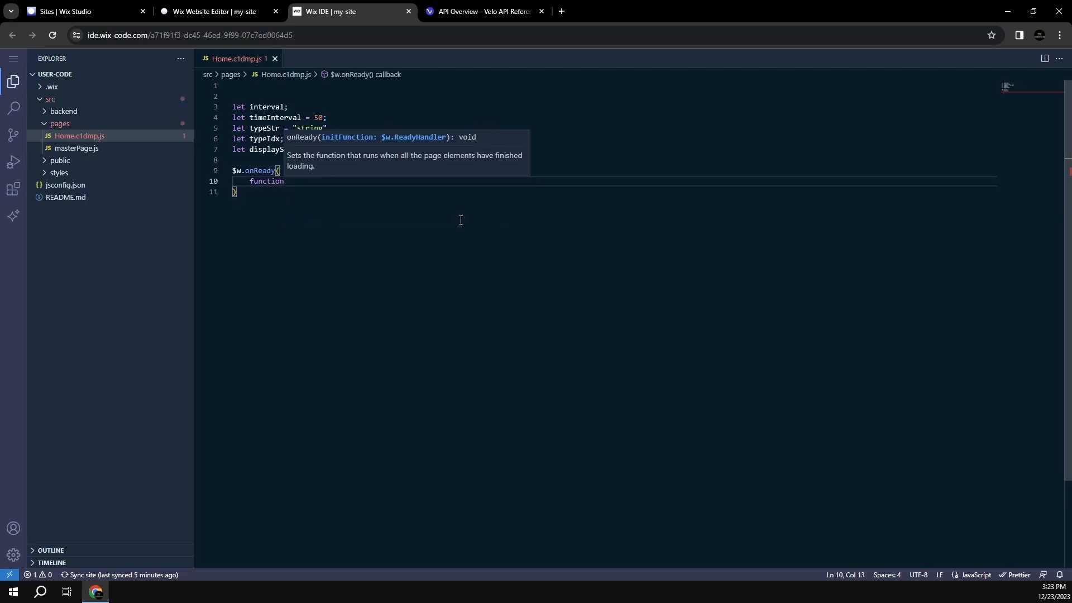
type("(){")
key("Return")
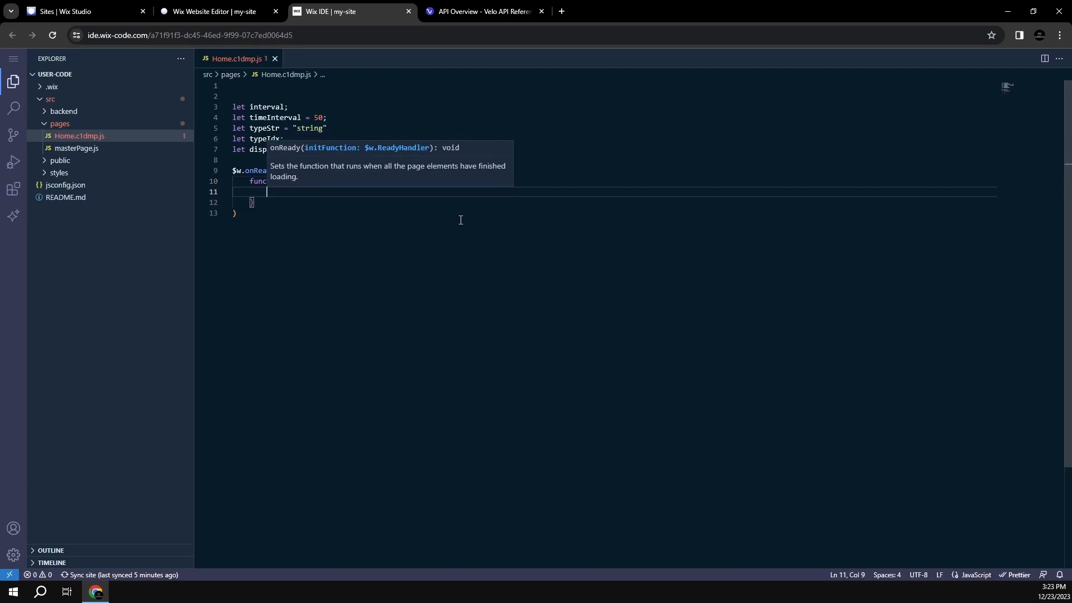
- Insert two extra blank lines at the start of the onReady callback function's body
left_click(700, 409)
left_click_drag(275, 170, 245, 170)
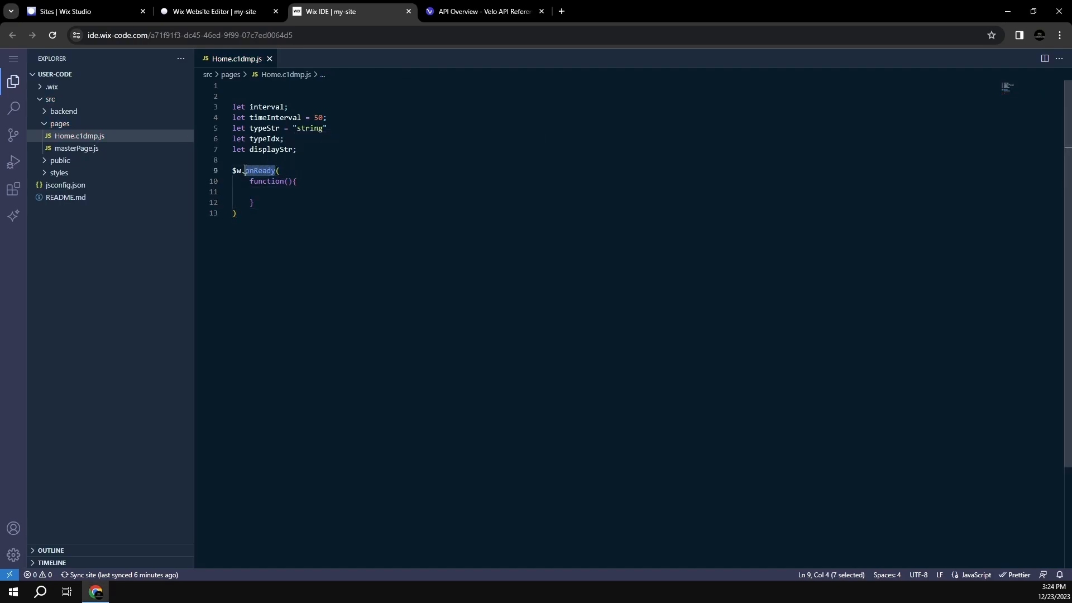
left_click(273, 203)
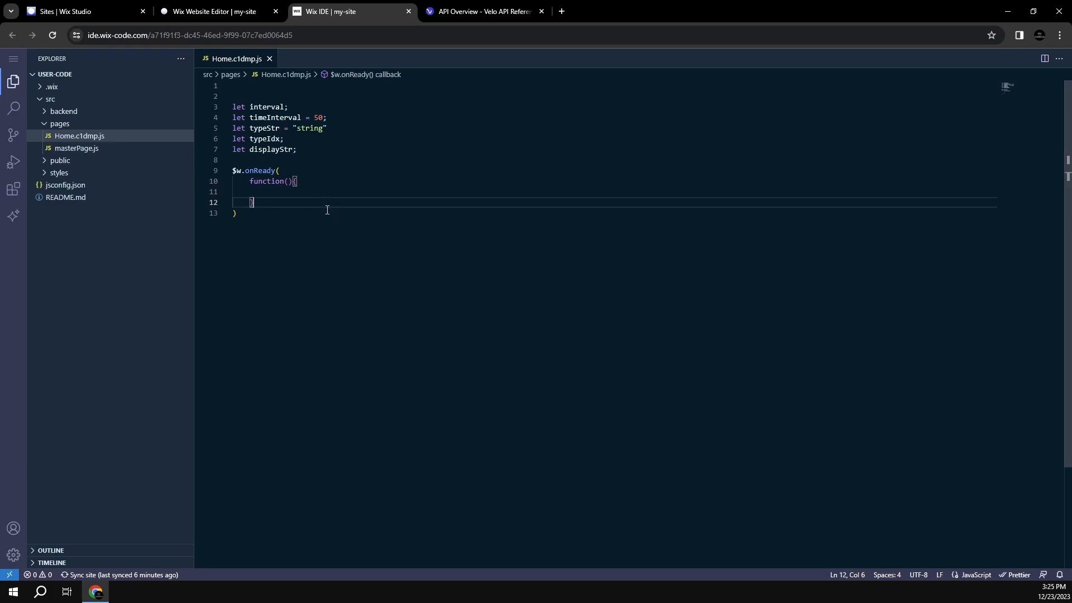
left_click(306, 193)
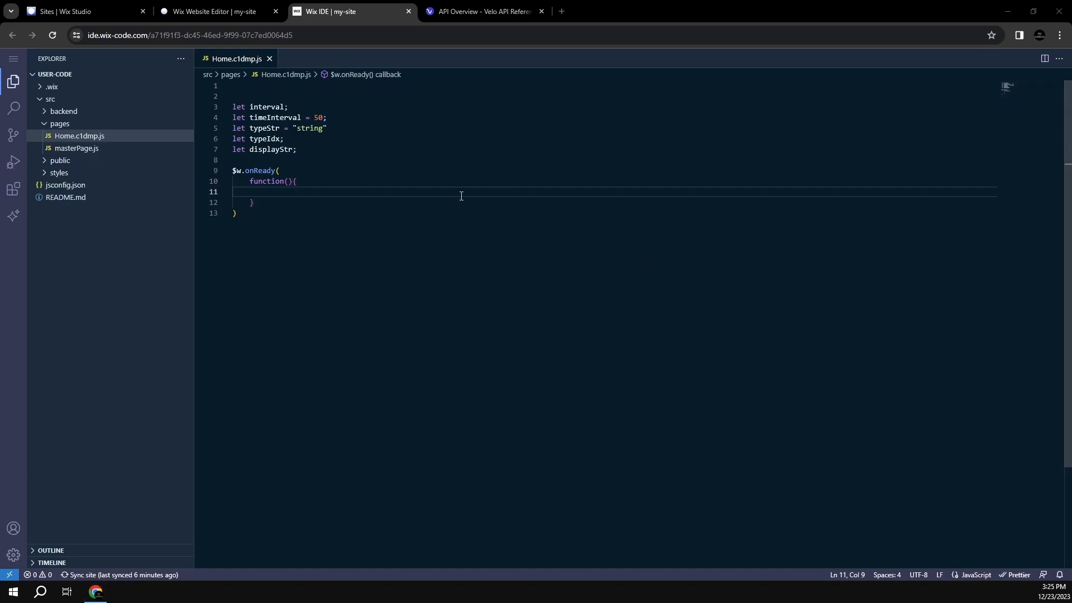
left_click(339, 179)
key("Return")
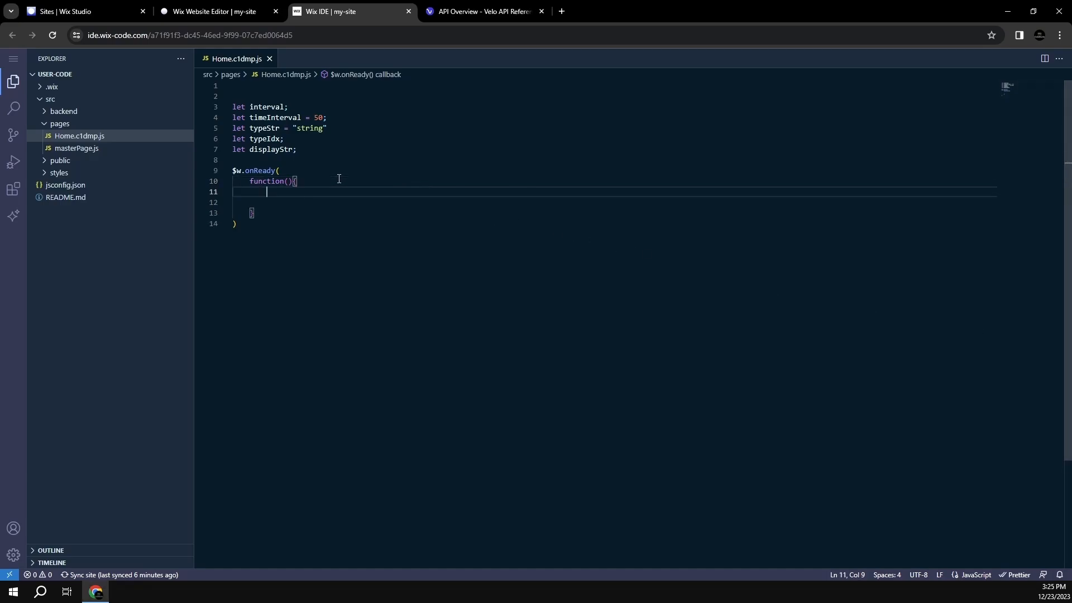
key("Return")
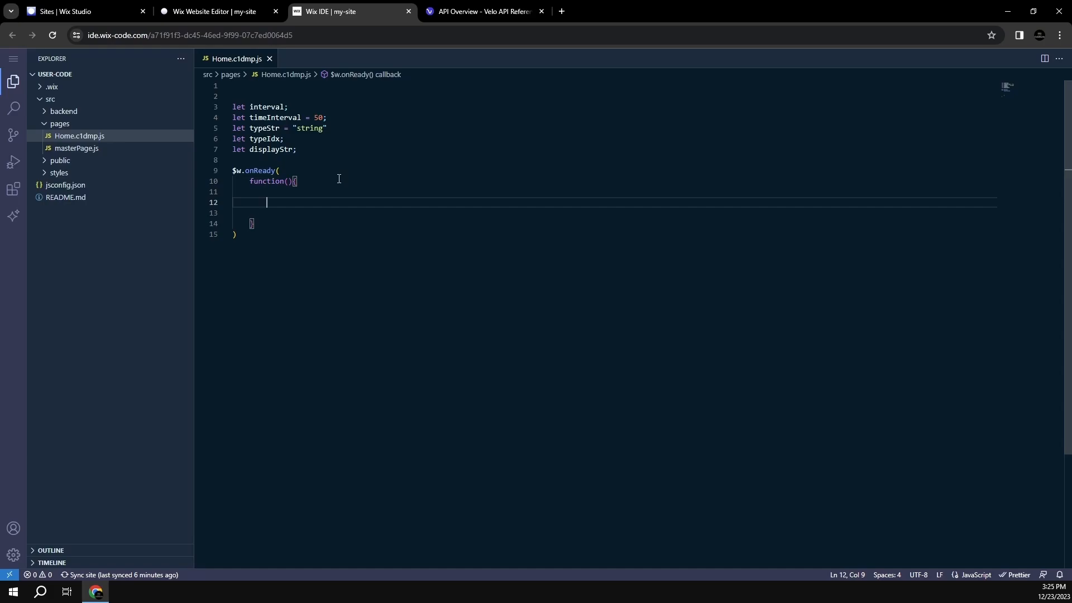
- Switch to the Wix Website Editor and select the "Welcome to Aurora Brews" paragraph in the hero section
left_click(232, 12)
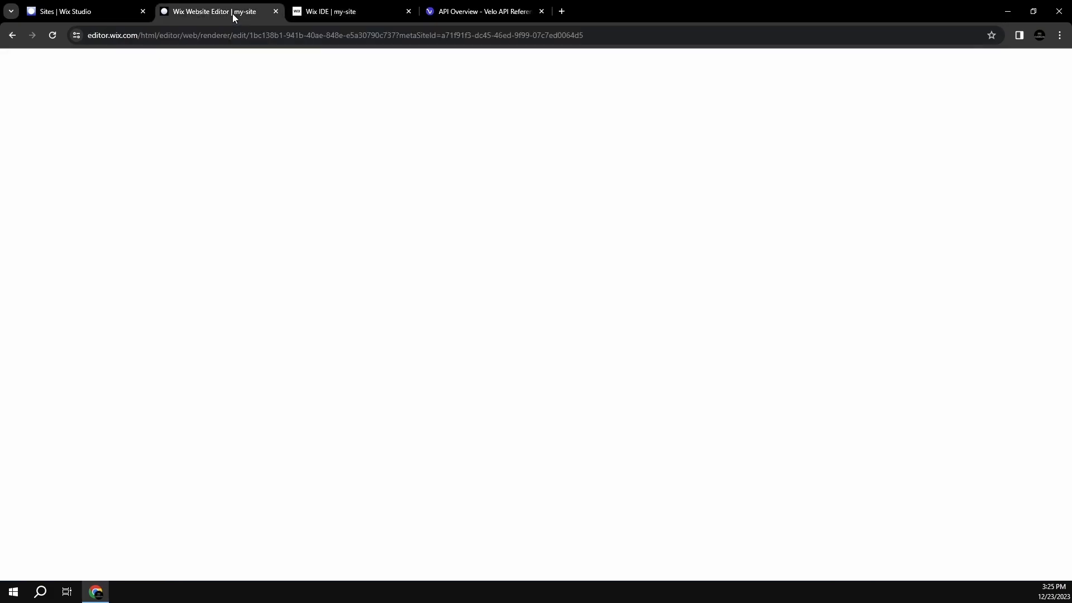
left_click(432, 88)
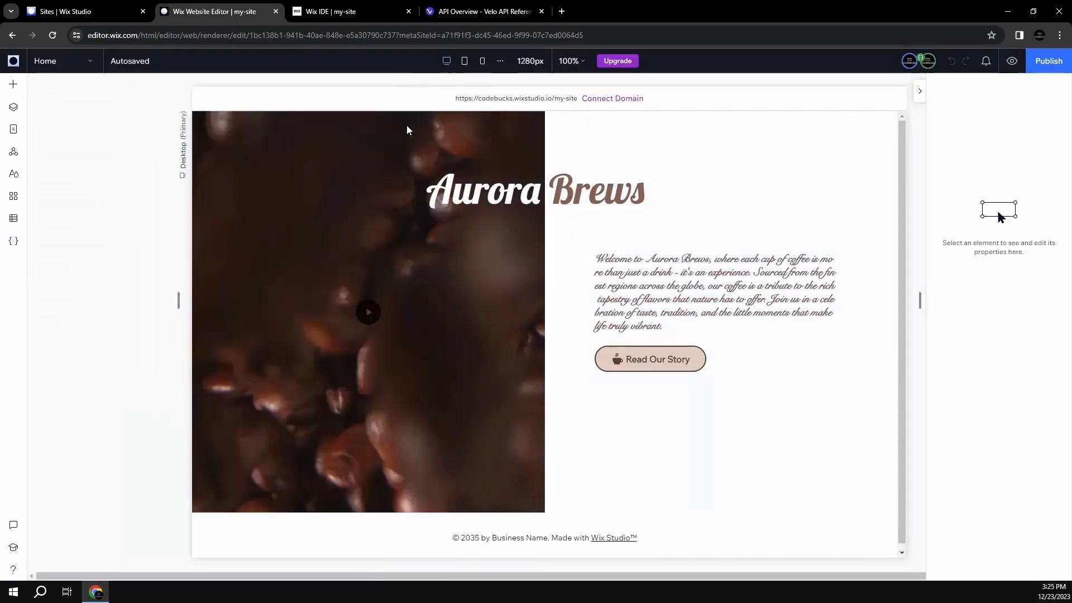
left_click(659, 278)
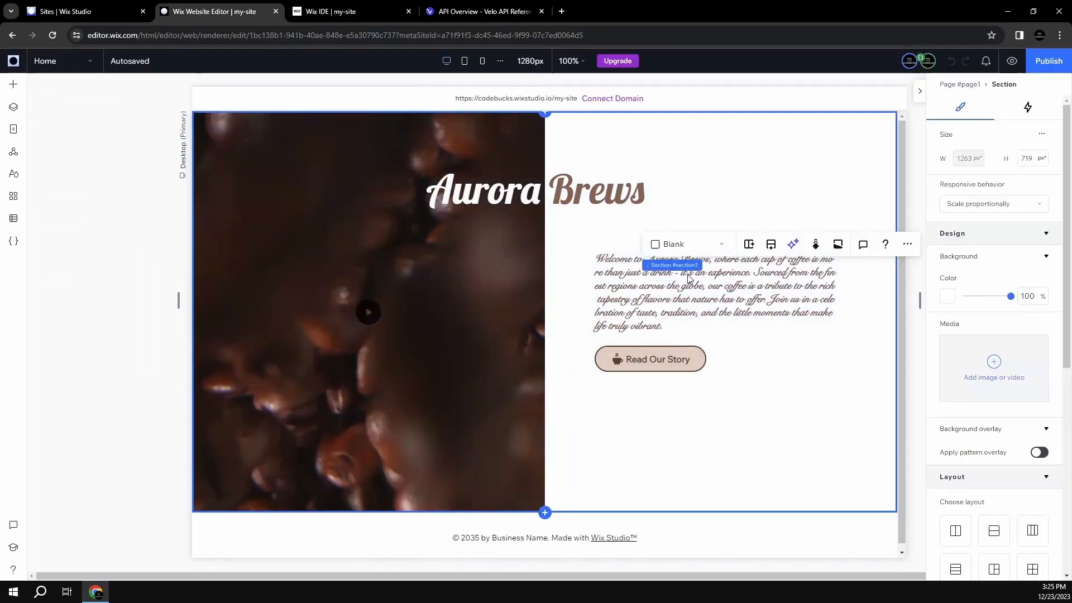
left_click(645, 289)
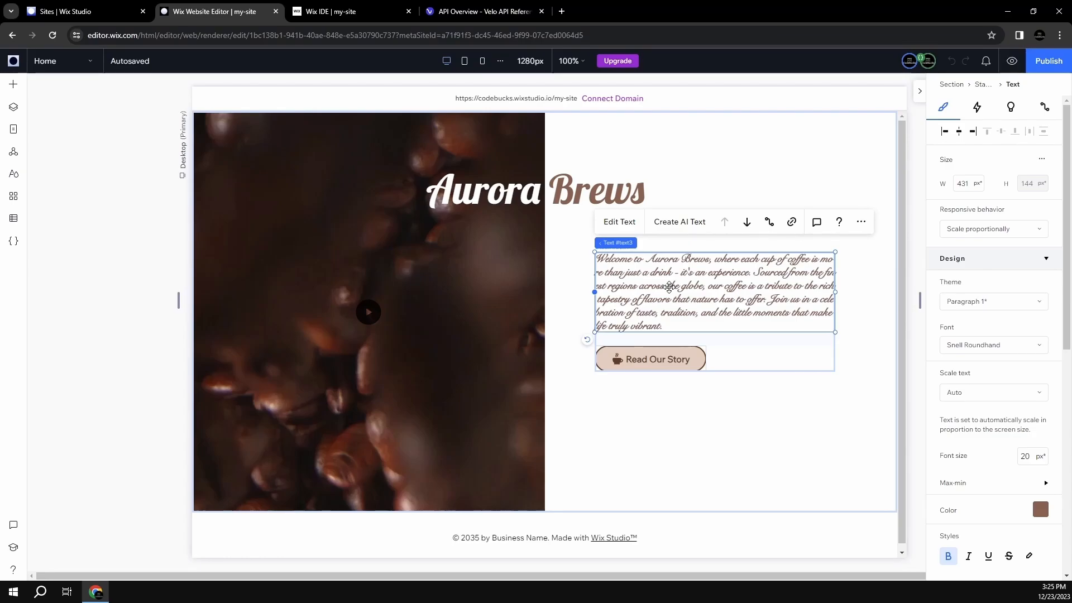
- Change the selected paragraph's element ID to typewriterParagraph in its code properties and copy the new ID
left_click(13, 240)
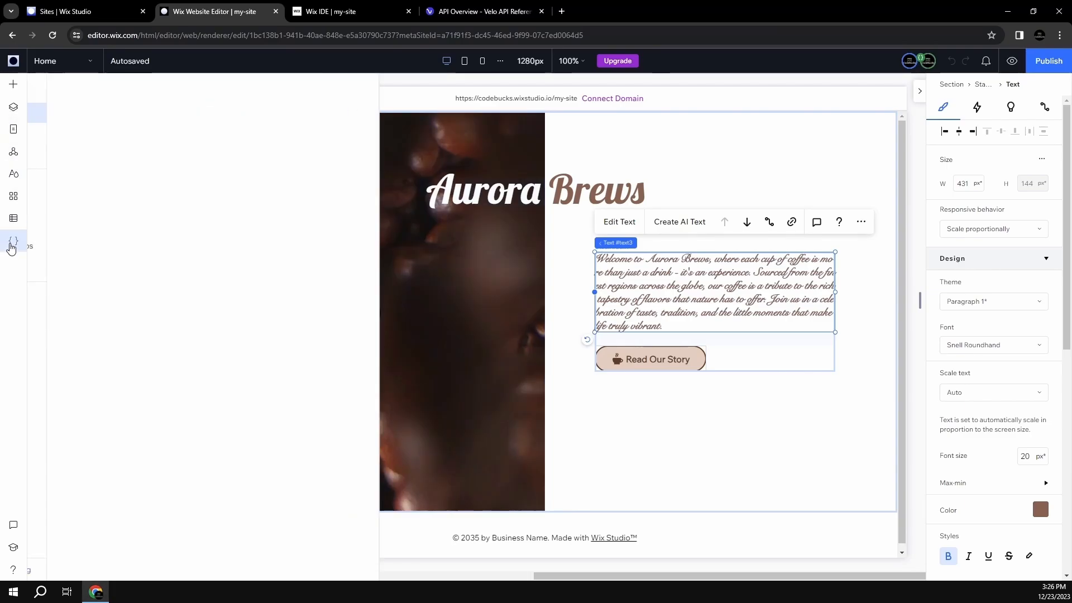
double_click(170, 468)
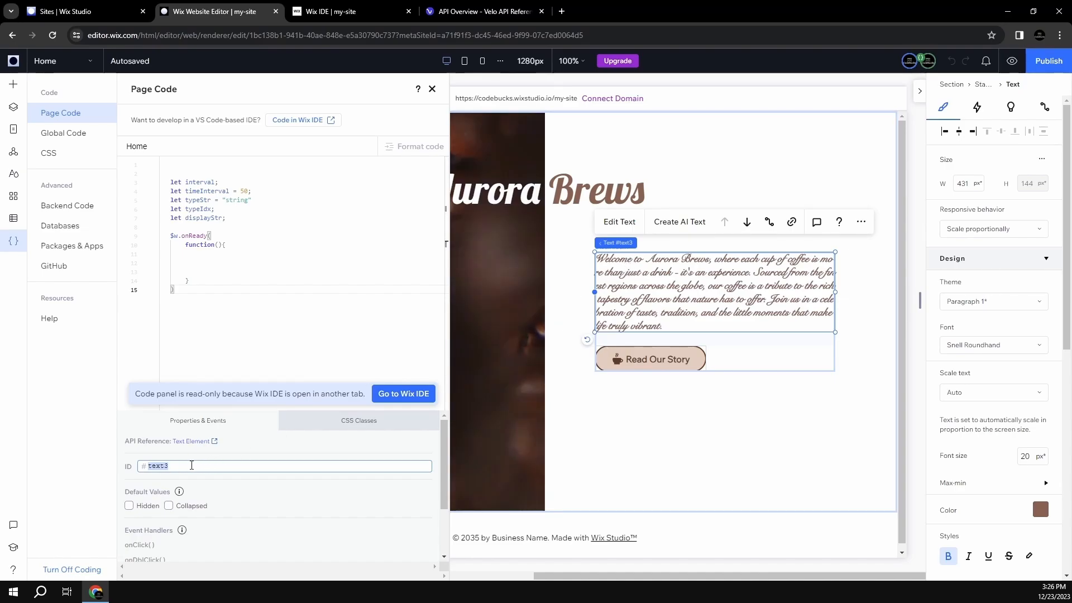
left_click(190, 465)
key("BackSpace")
key("BackSpace")
key("BackSpace")
key("BackSpace")
key("BackSpace")
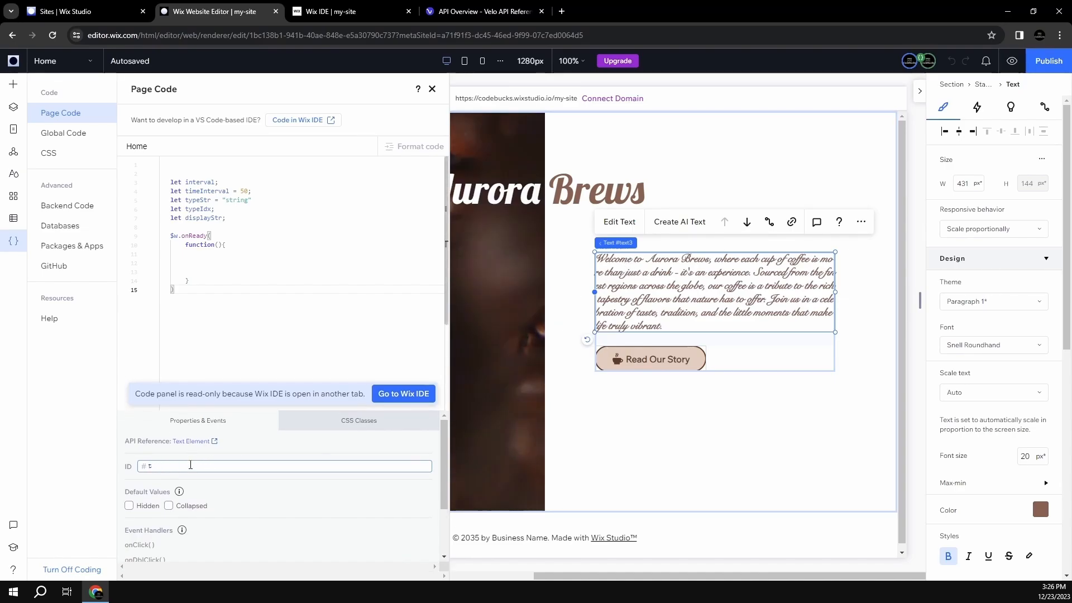
type("type")
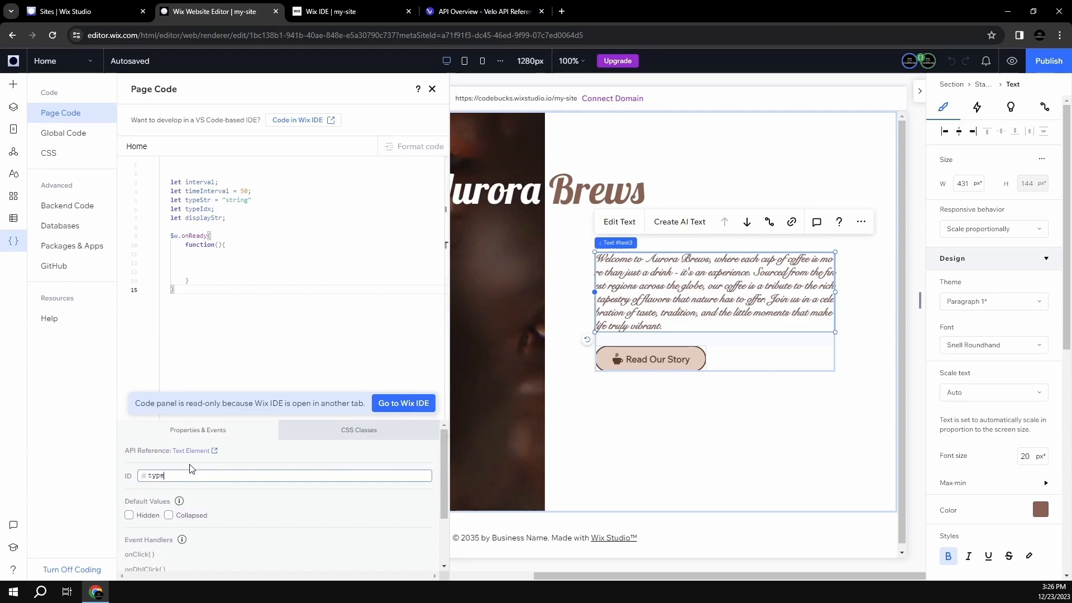
type("writerParagraph")
left_click(263, 464)
double_click(208, 475)
key("ctrl+c")
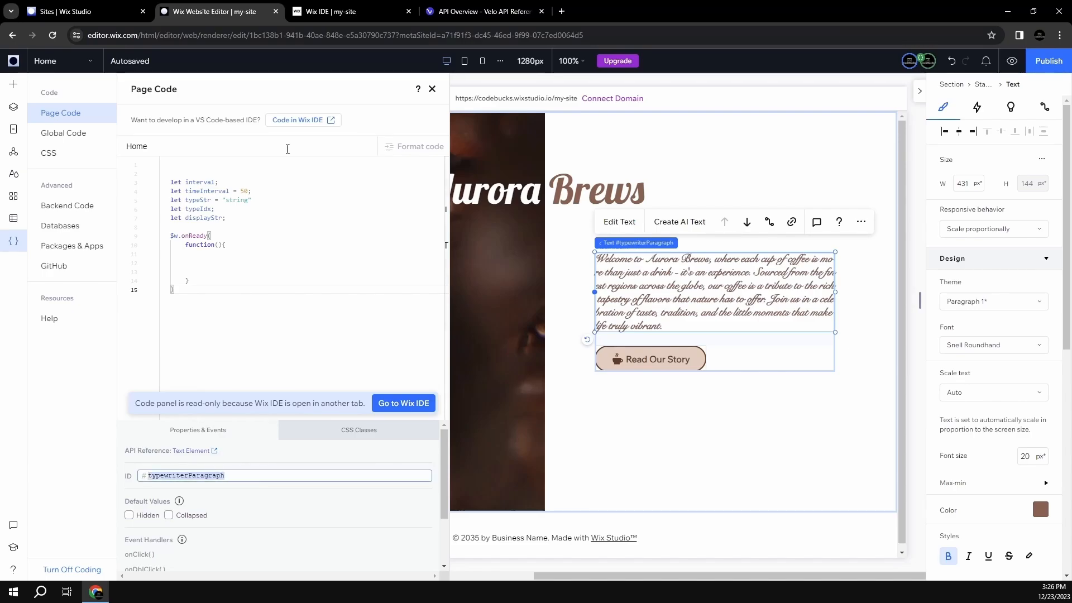
- Switch back to Wix IDE and add $w("#typewriterParagraph").text = '' on line 12 inside the onReady function
left_click(335, 11)
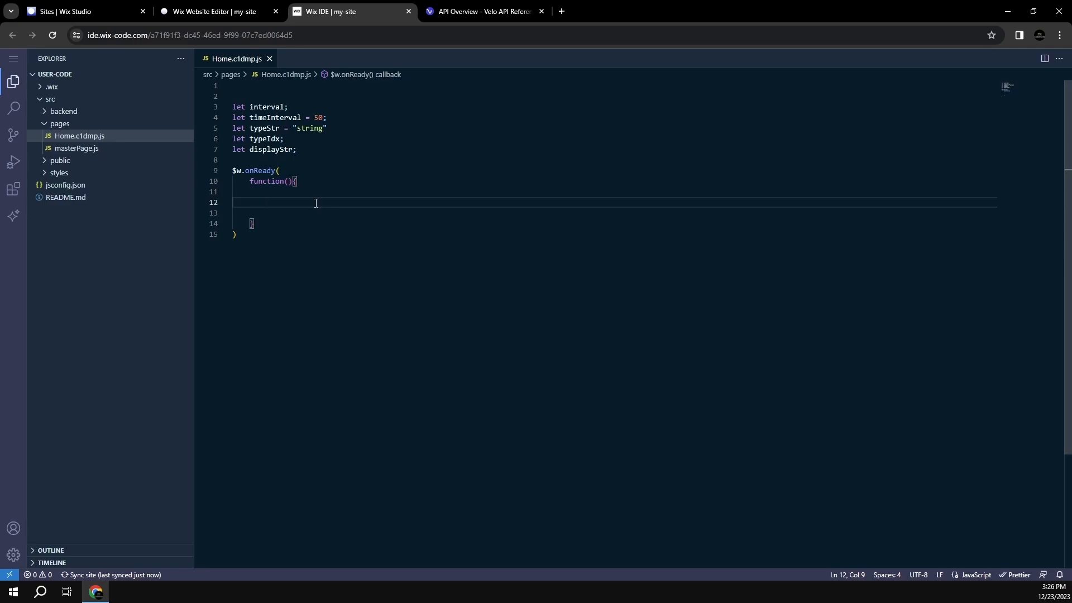
type("$w")
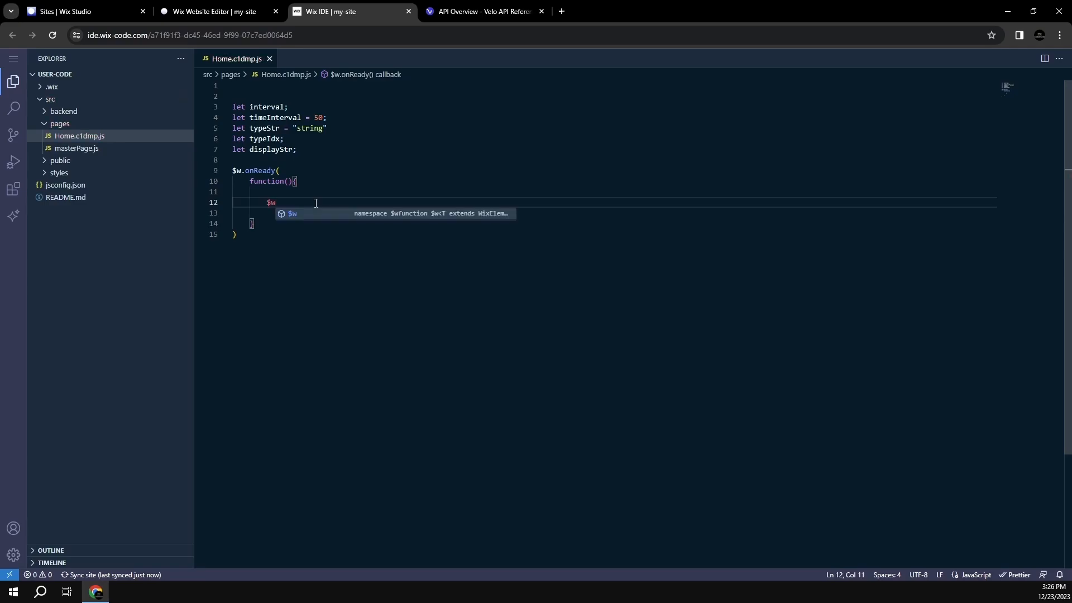
type("(")
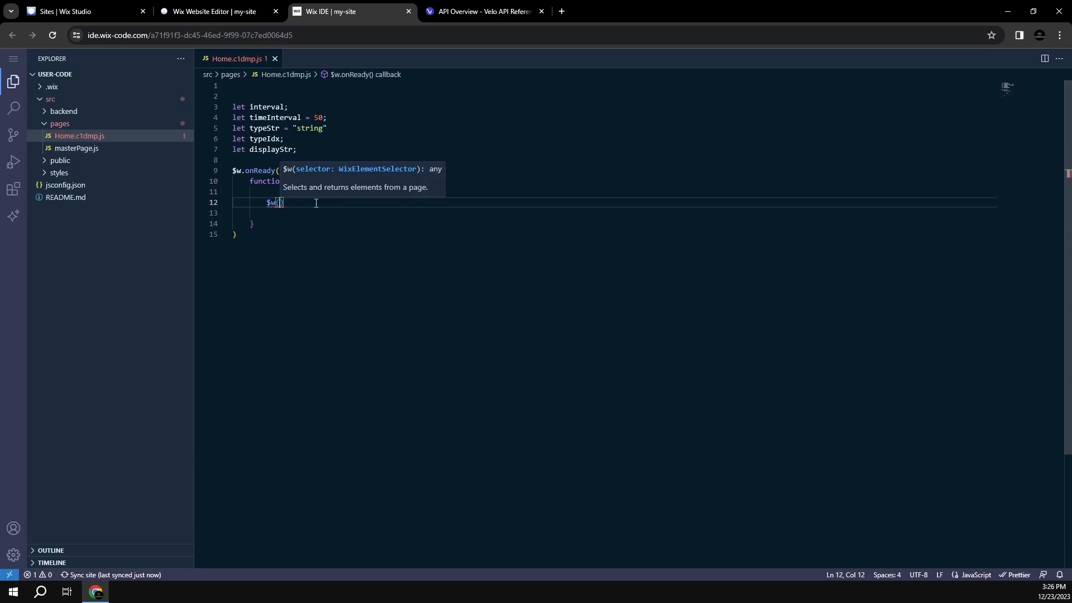
type("\"#")
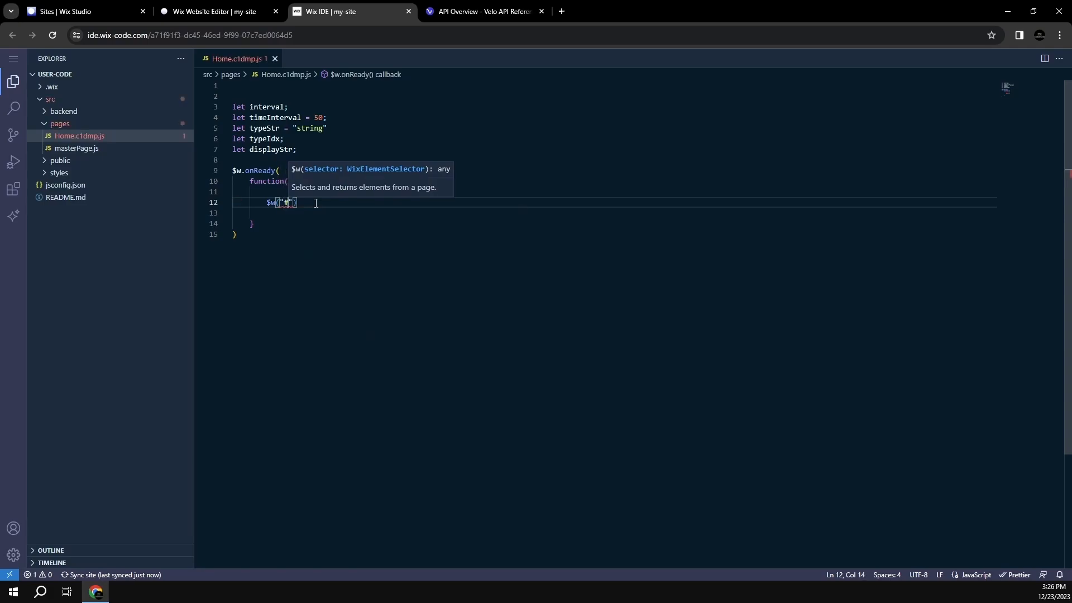
key("ctrl+v")
key("Right")
key("Right")
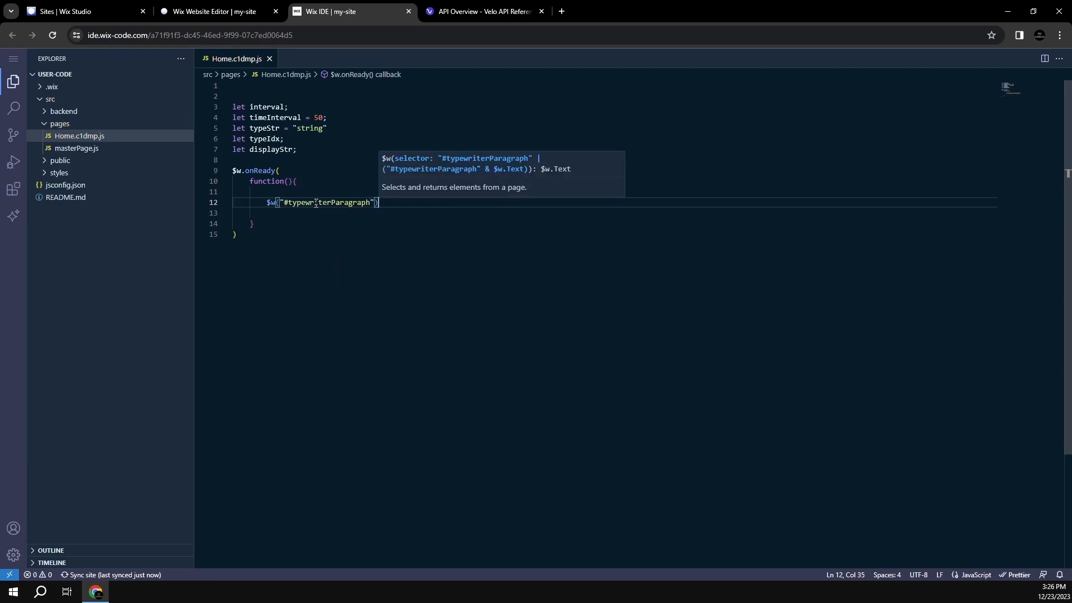
type(".tex")
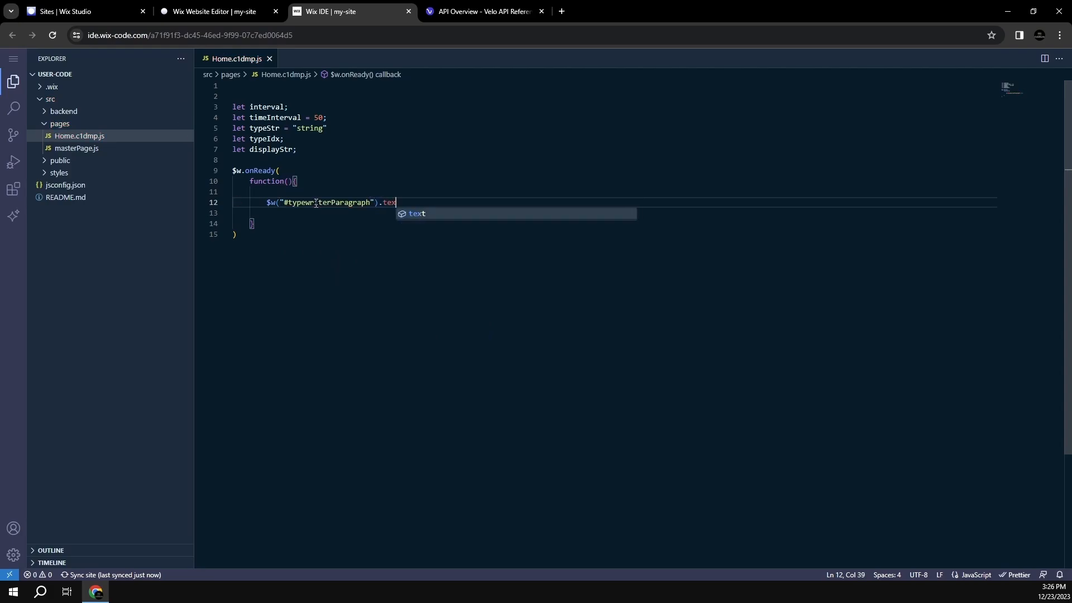
type("t = ''")
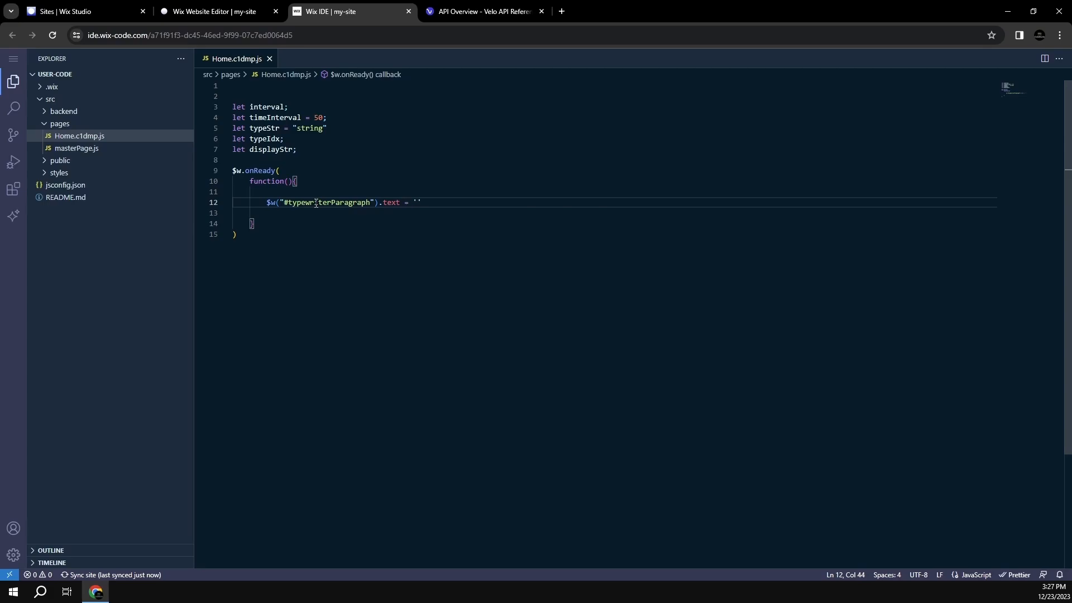
- Terminate the line 12 statement with a semicolon and add displayStr = ''; on line 13
type(";")
key("Return")
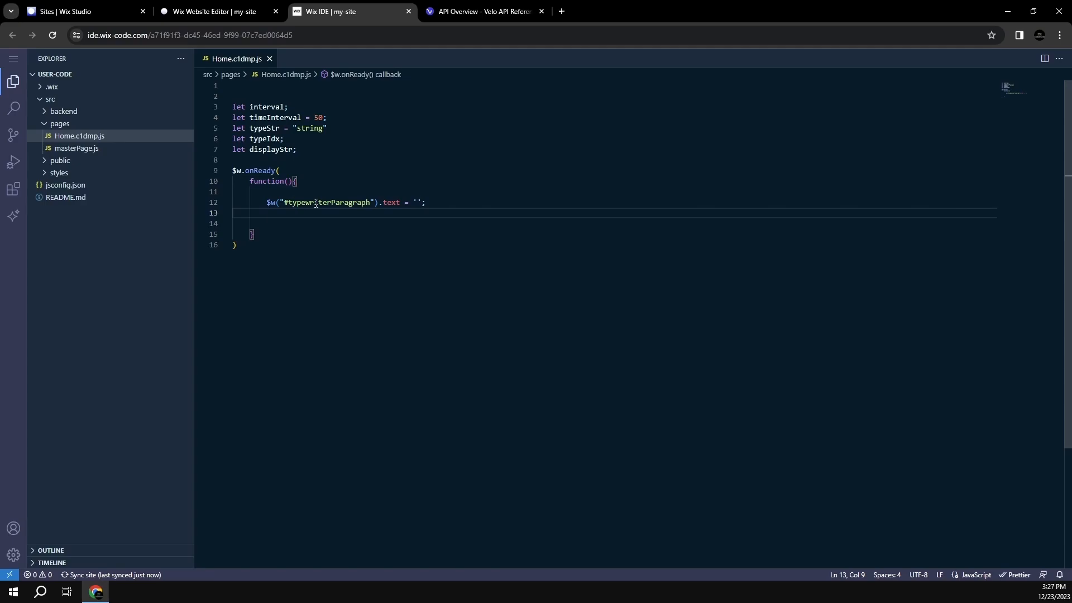
double_click(274, 149)
key("ctrl+c")
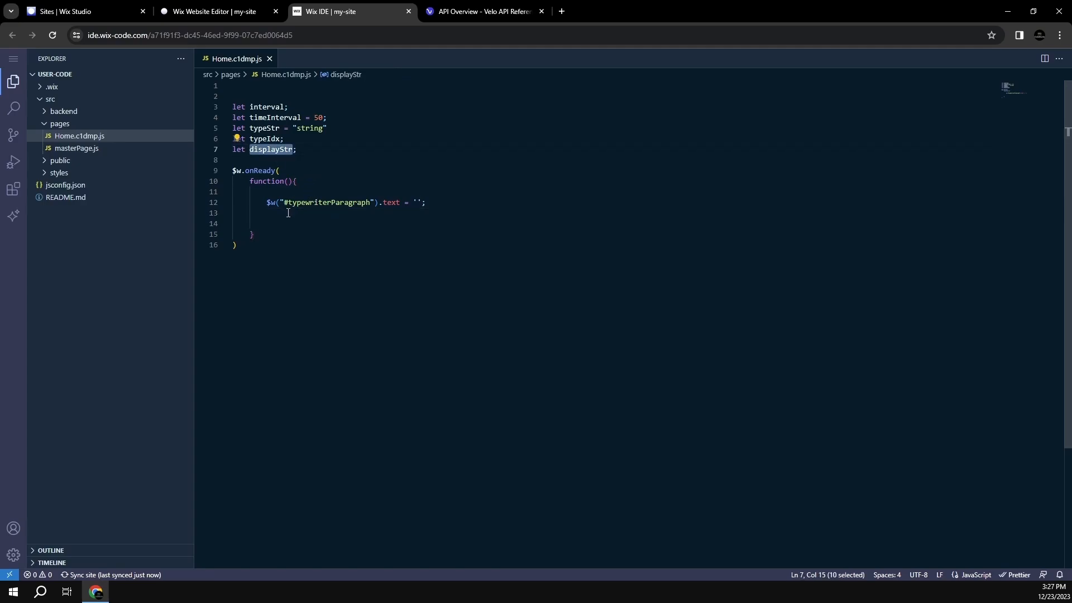
left_click(340, 214)
key("ctrl+v")
type("= ;")
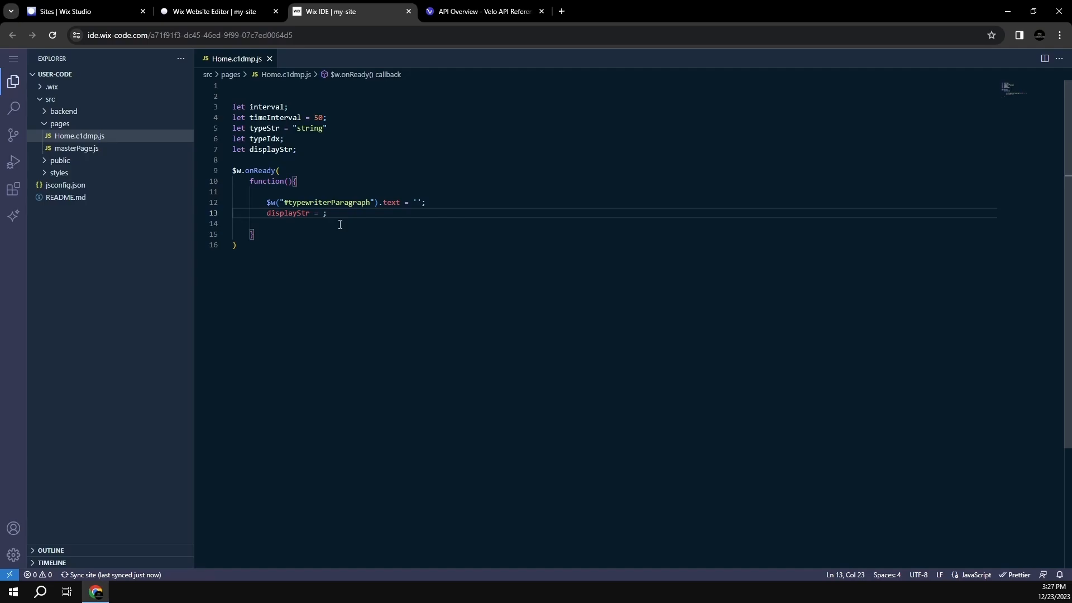
key("BackSpace")
type("''")
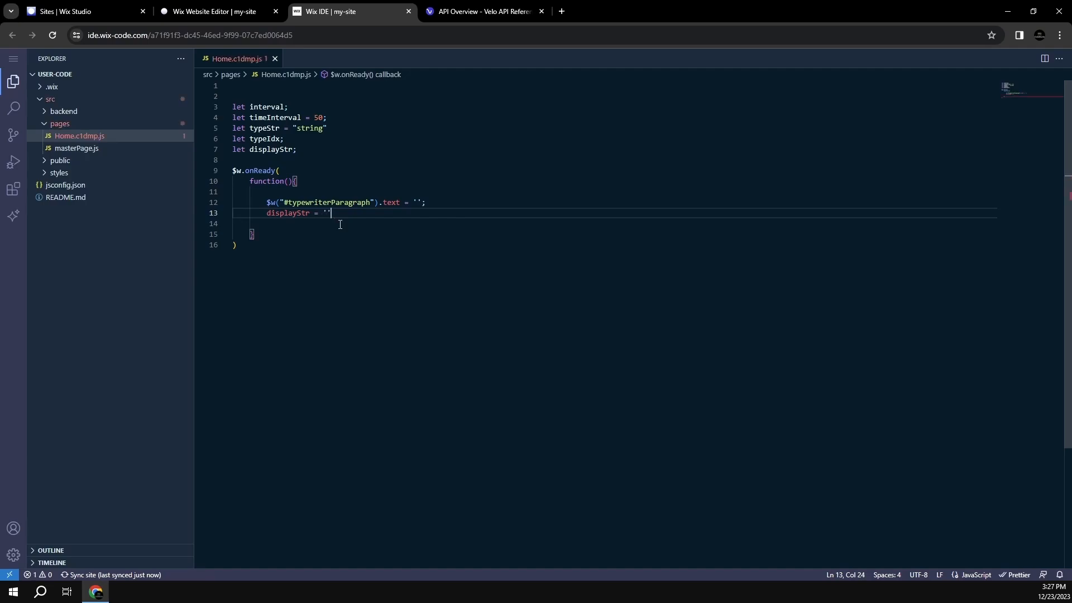
type(";")
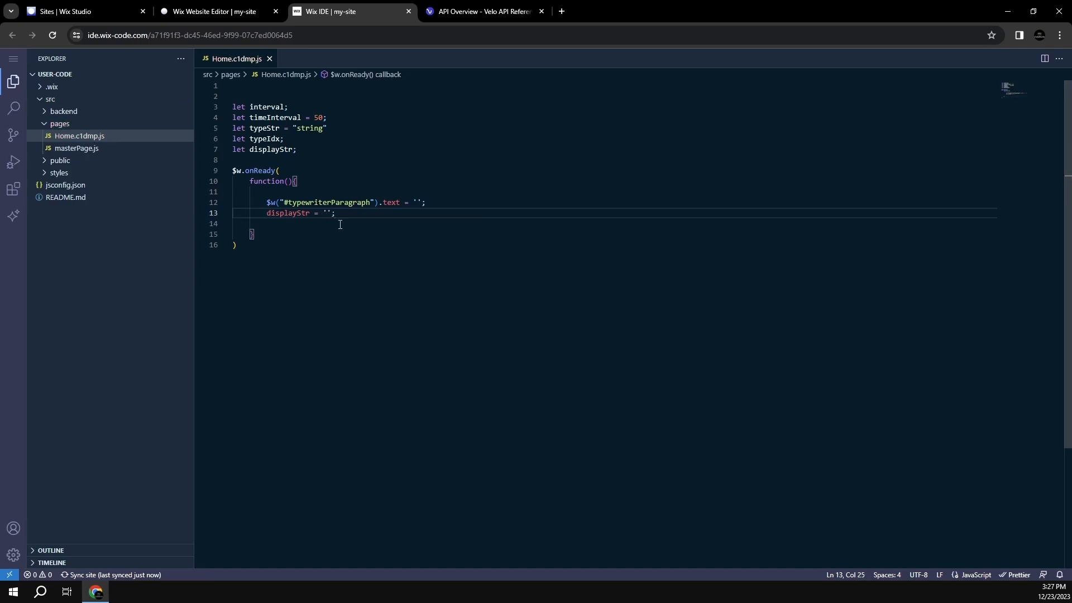
- Add typeIdx = 0; on line 14, followed by a blank line and a fresh line 16
key("Return")
type("type")
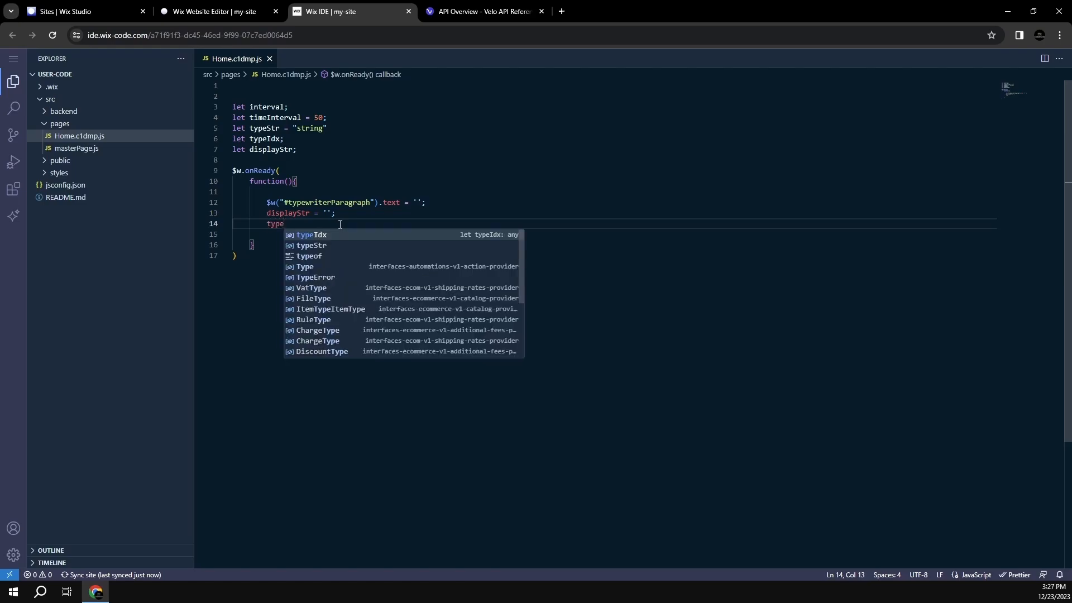
key("Tab")
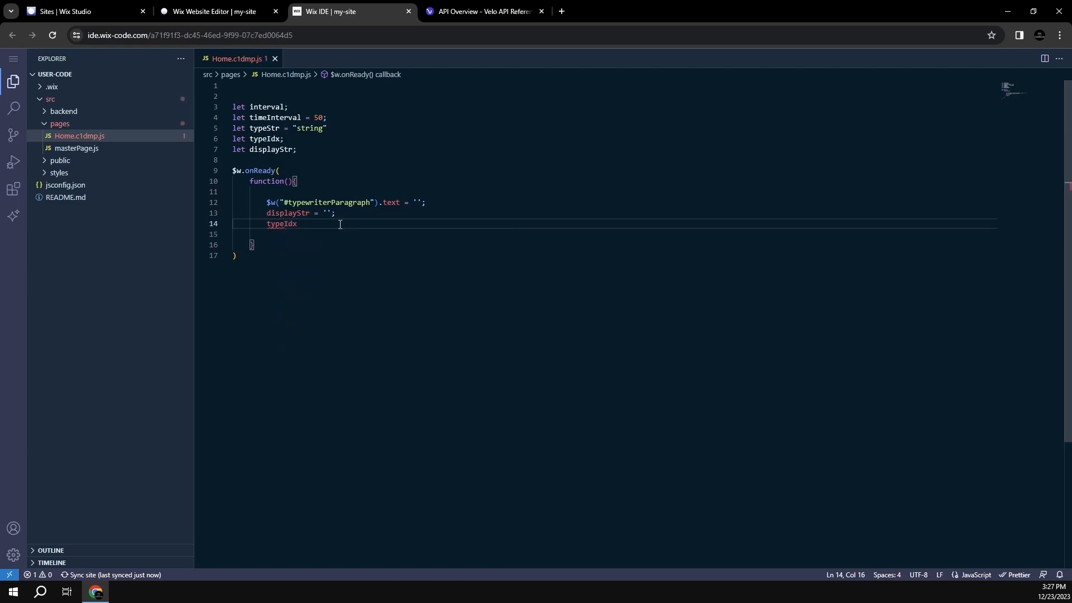
type("= 0;")
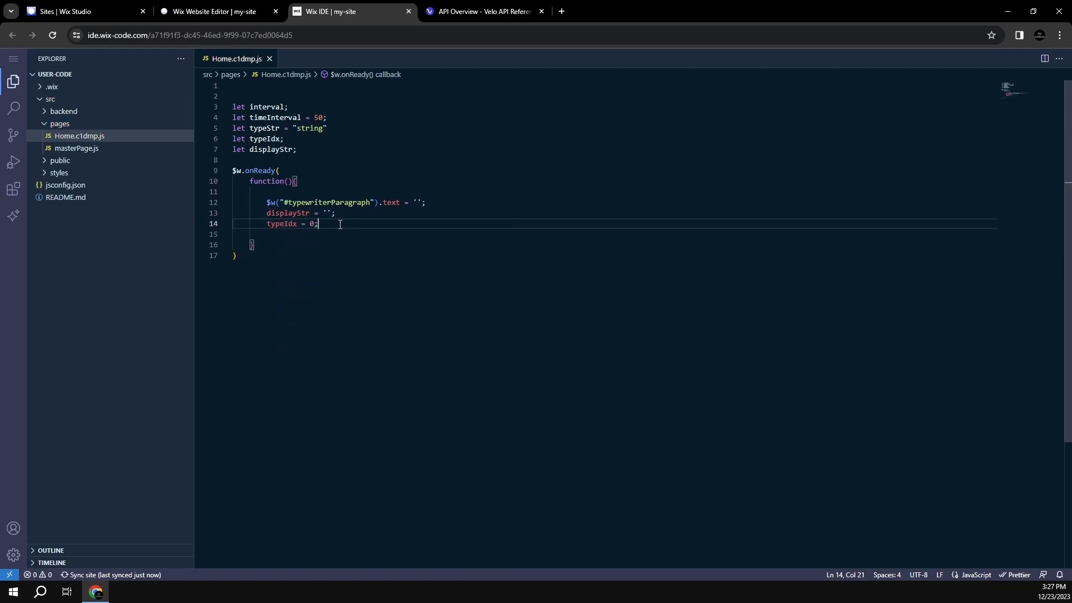
key("Return")
key("Return")
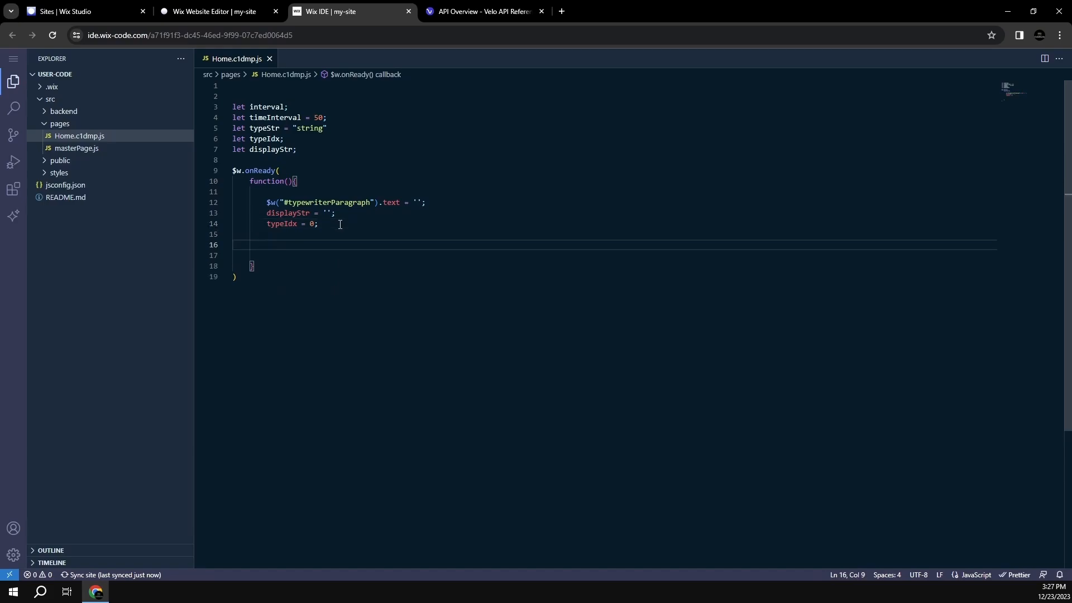
- On line 16, assign interval = setInterval() with an empty anonymous function(){} as its multi-line callback argument
type("interval ")
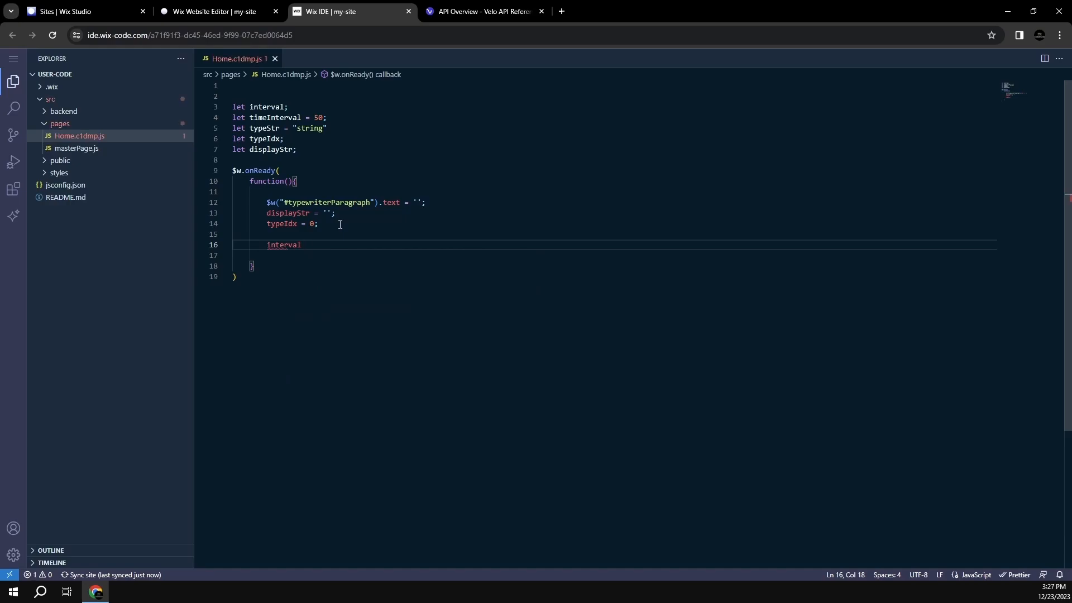
type("= setI")
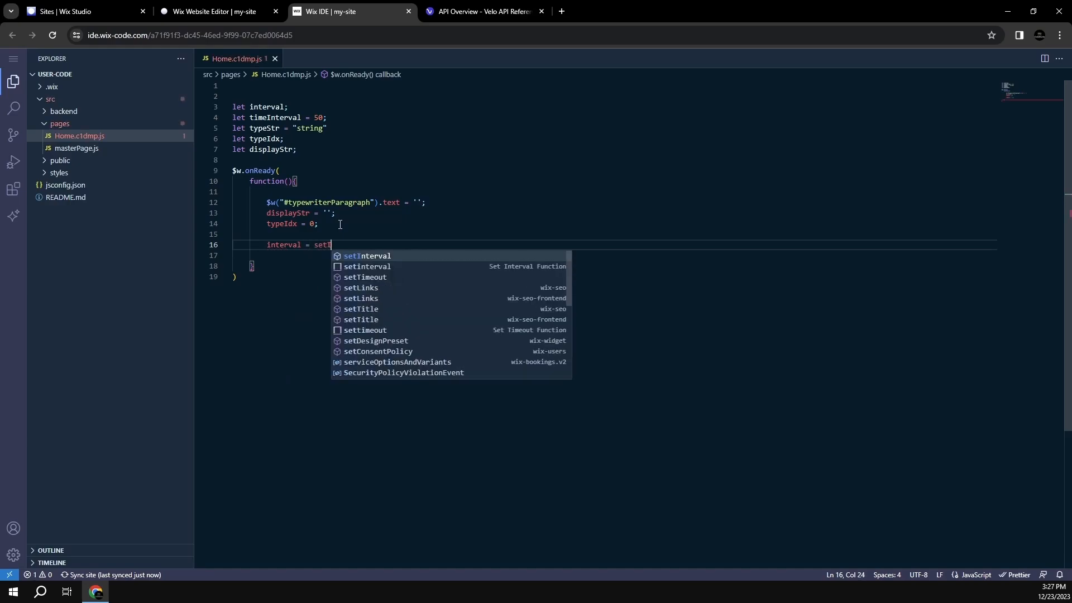
type("nter")
key("Tab")
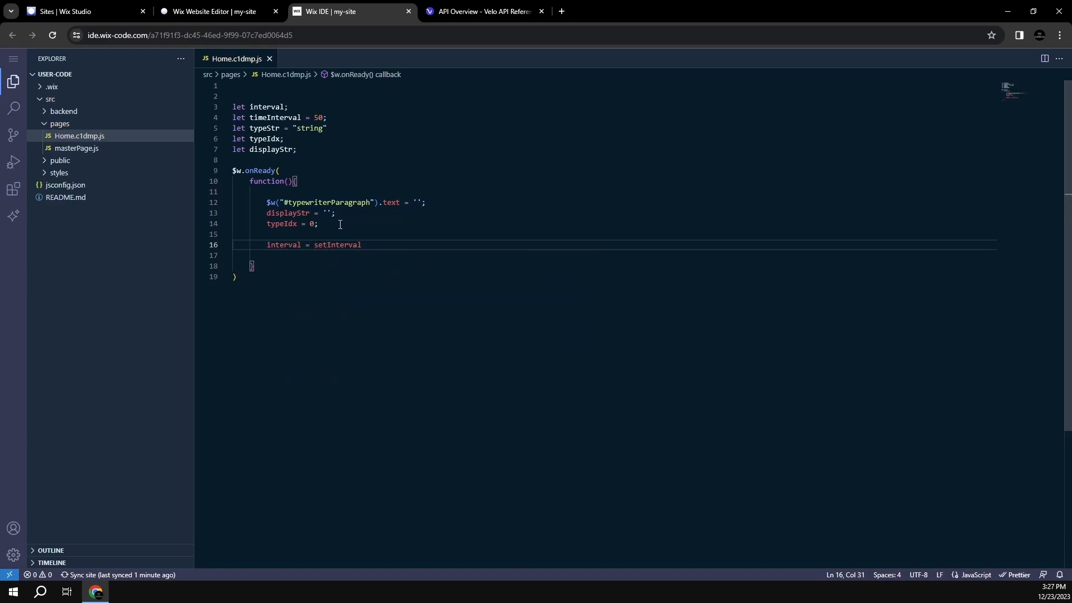
type("(")
key("Return")
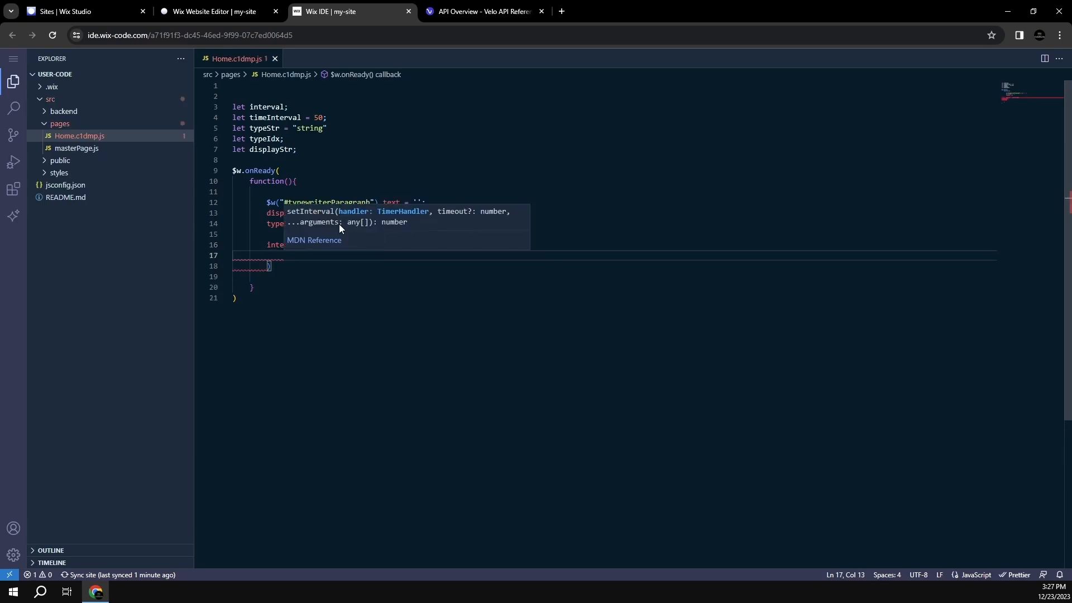
type("func")
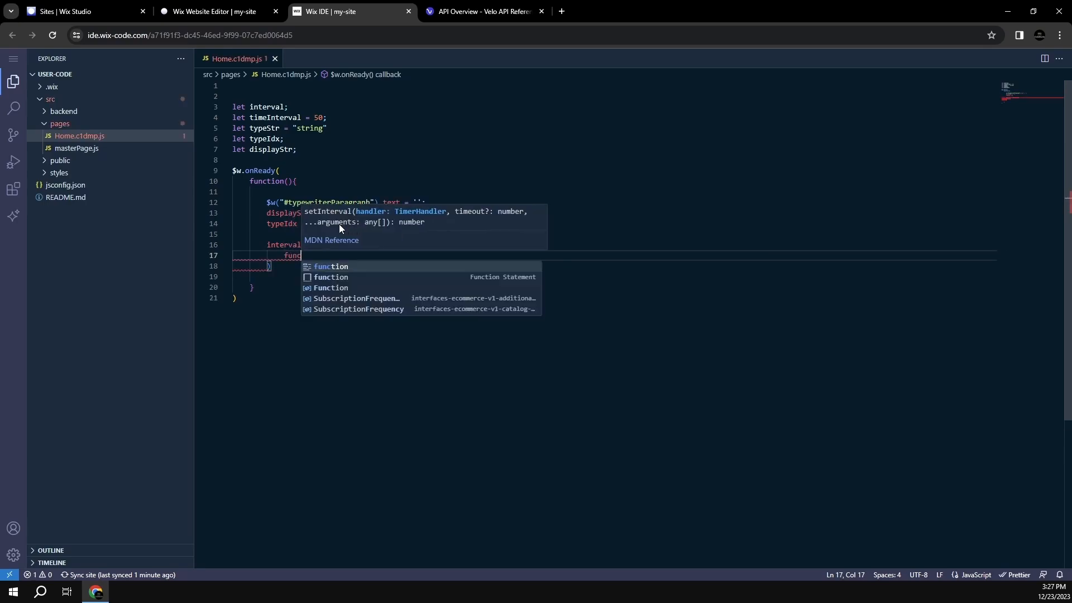
type("tion(){")
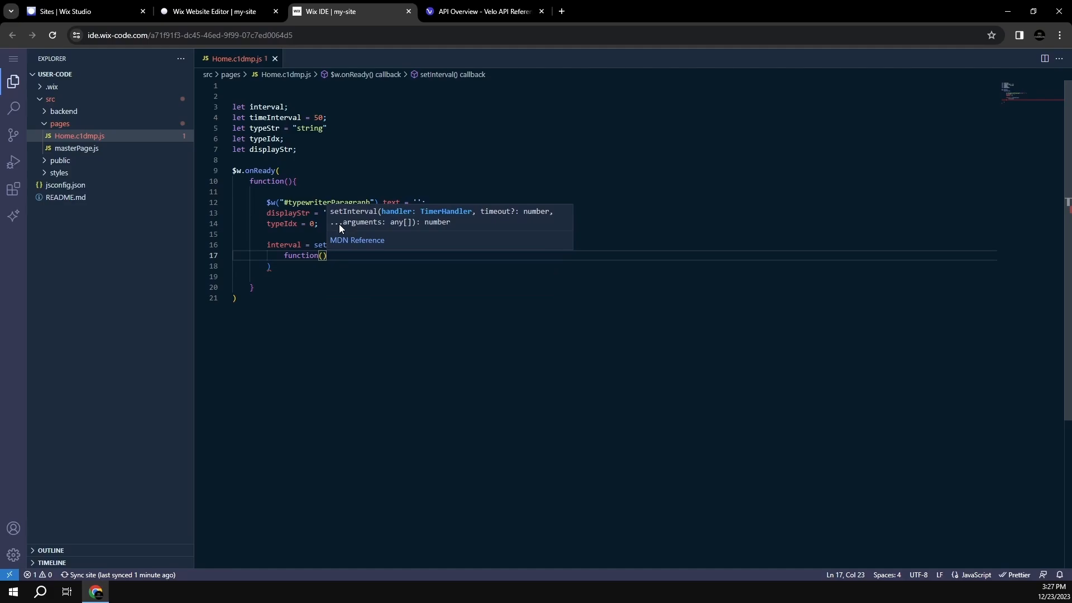
key("Return")
- Pass the timeInterval variable as the second argument of setInterval, after the callback's closing brace
left_click(328, 276)
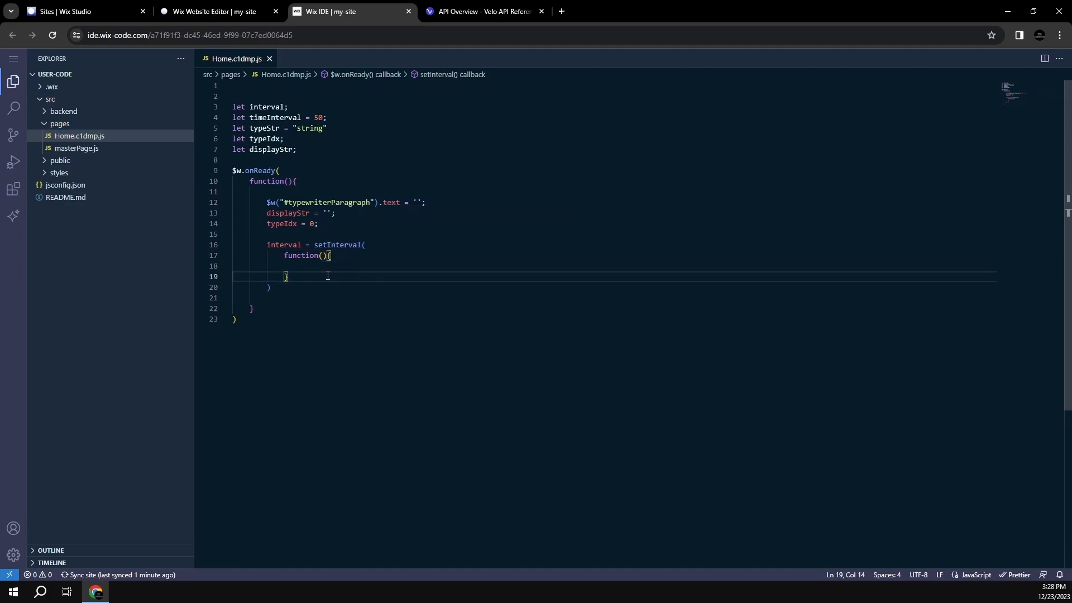
type(",")
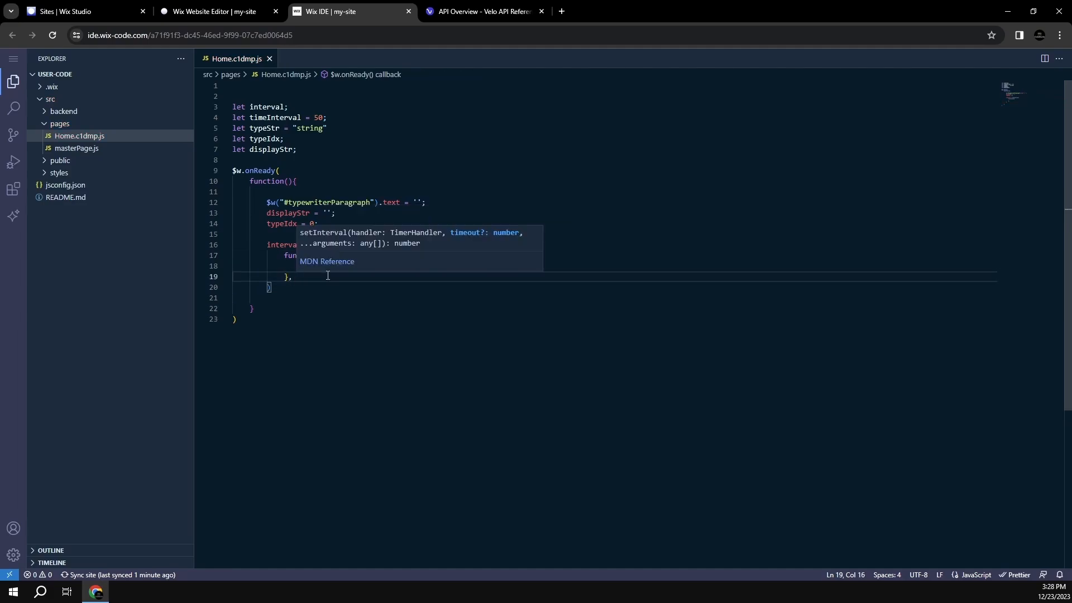
double_click(276, 118)
key("ctrl+c")
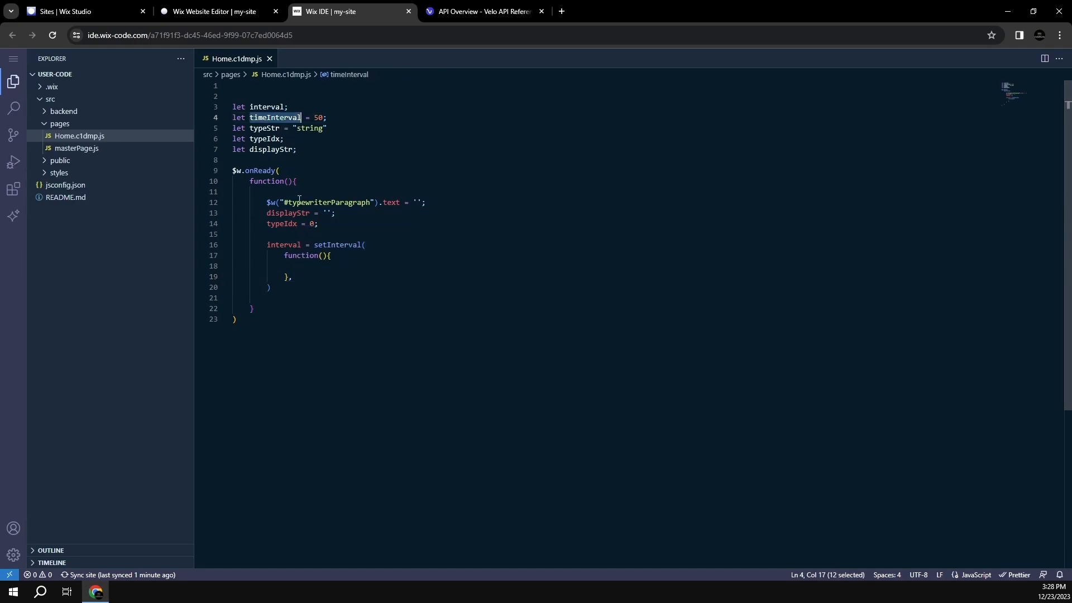
left_click(373, 278)
key("ctrl+v")
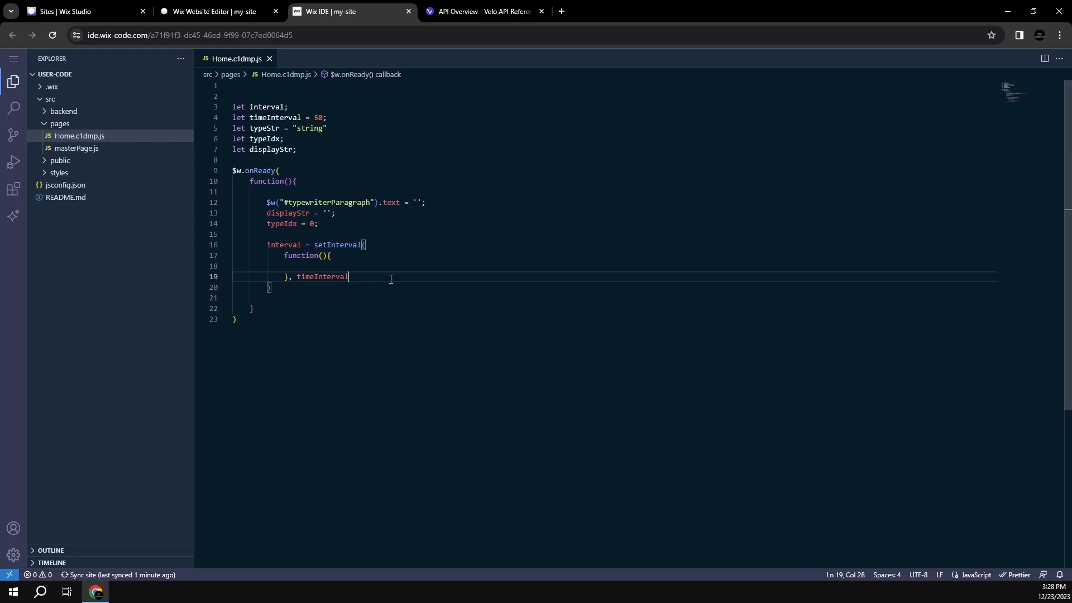
- Inside the setInterval callback, add an if block with the condition typeIdx < typeStr.length
left_click(384, 266)
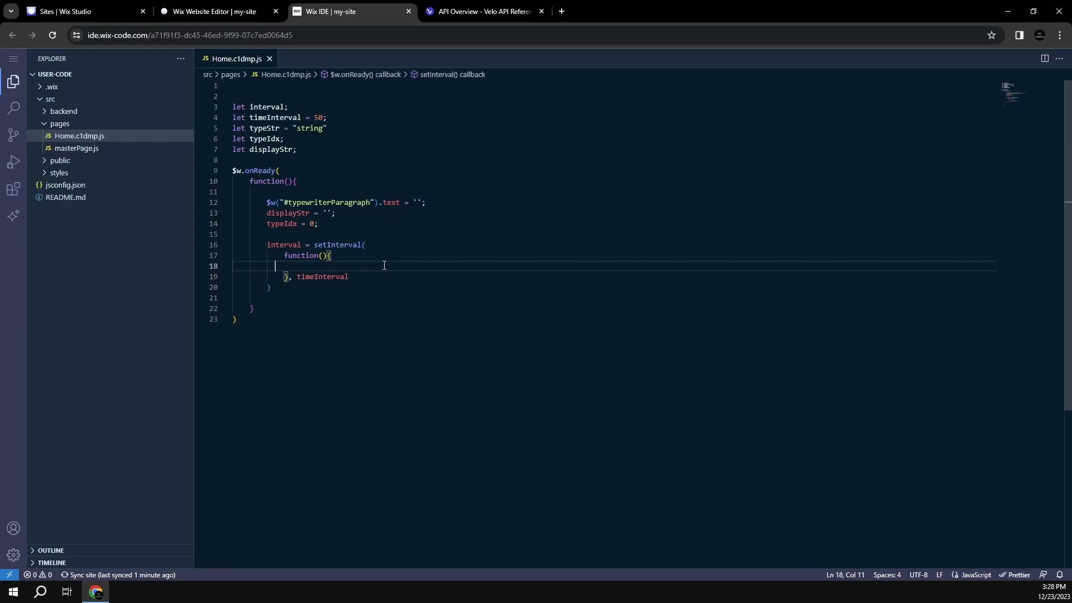
type("if(")
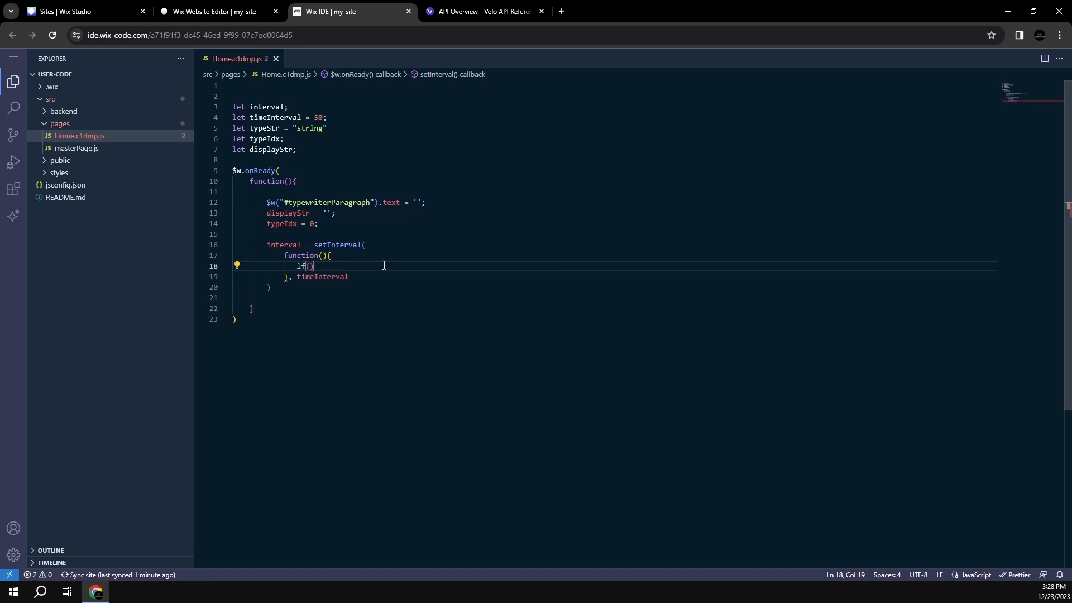
type("typeIdx <")
left_click(287, 131)
key("Down")
key("Down")
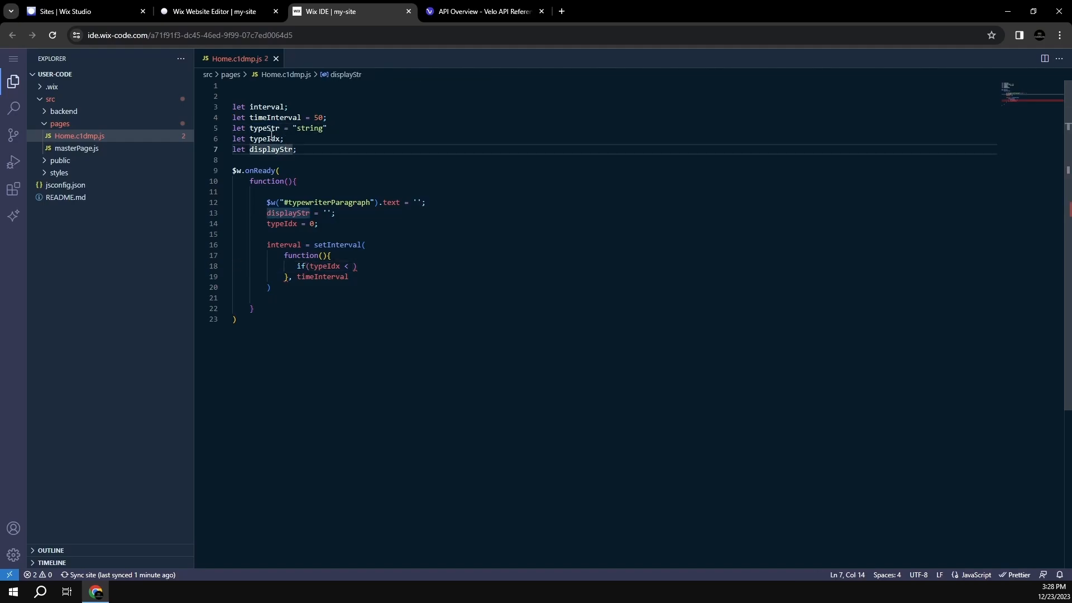
double_click(271, 130)
key("ctrl+c")
left_click(355, 267)
key("ctrl+v")
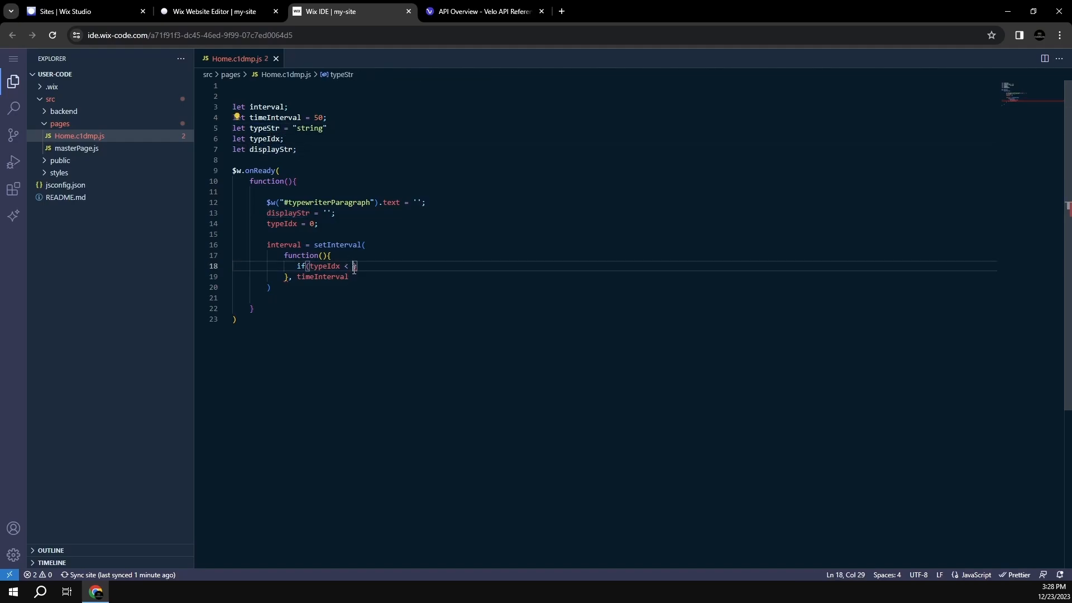
type(".length")
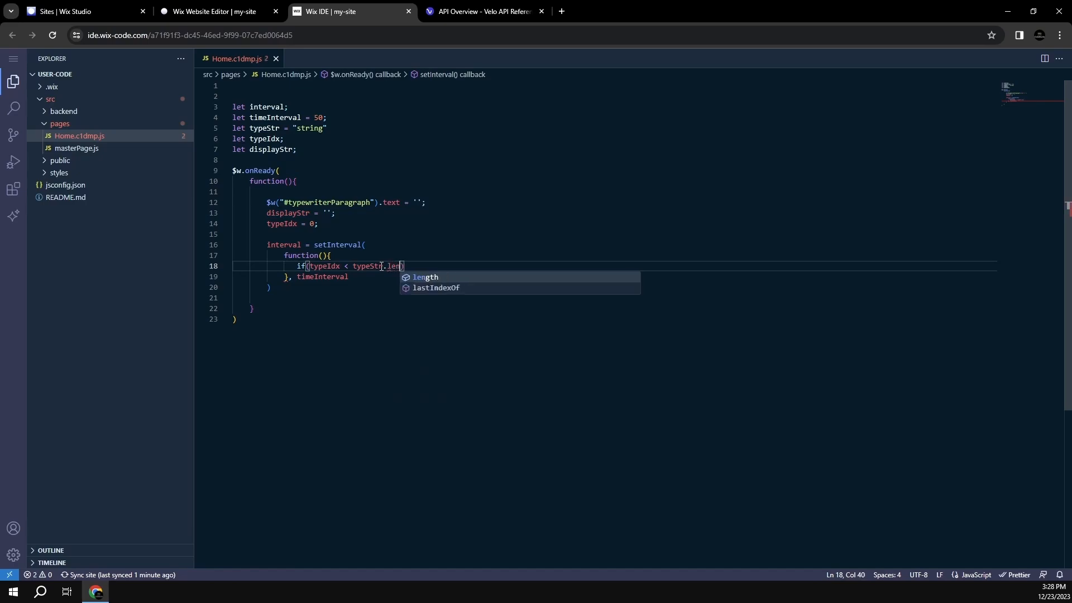
key("Right")
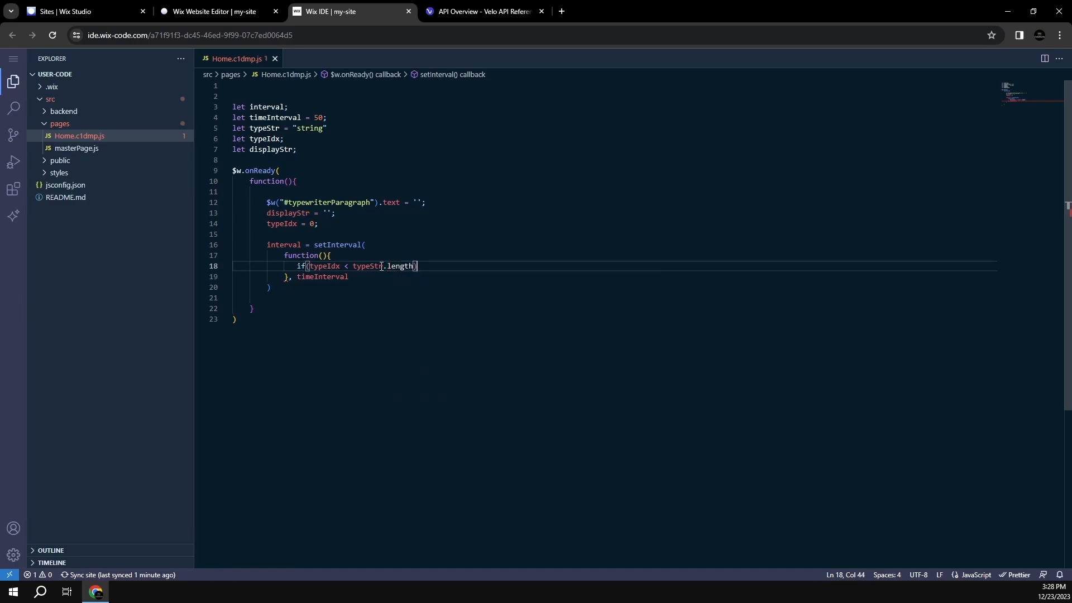
type("{")
key("Return")
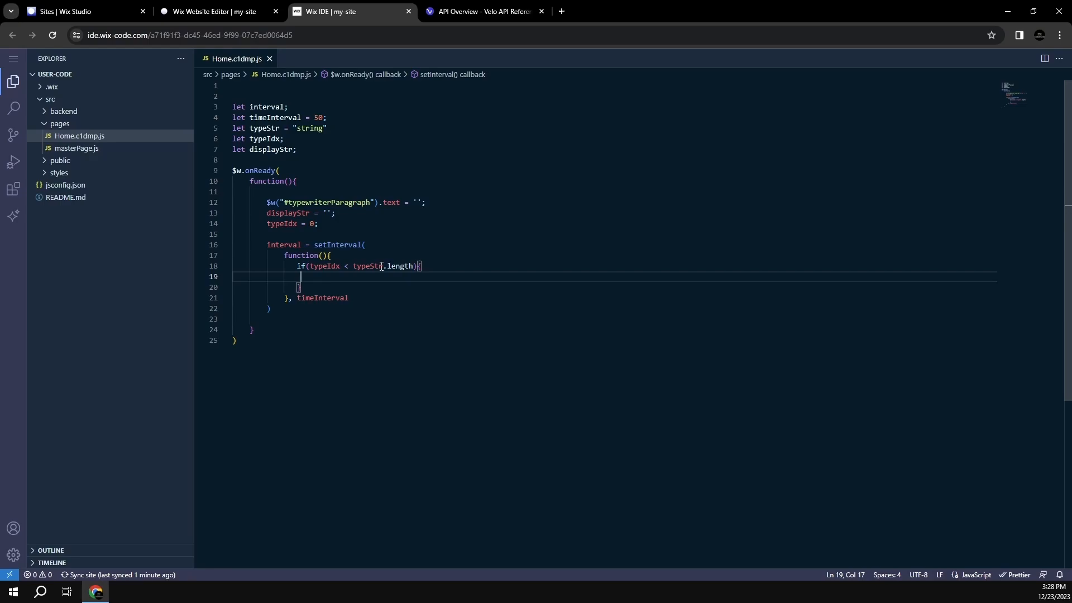
- Inside the if block, add the statement dislplayStr += typeStr[typeIdx] on line 19
type("dislp")
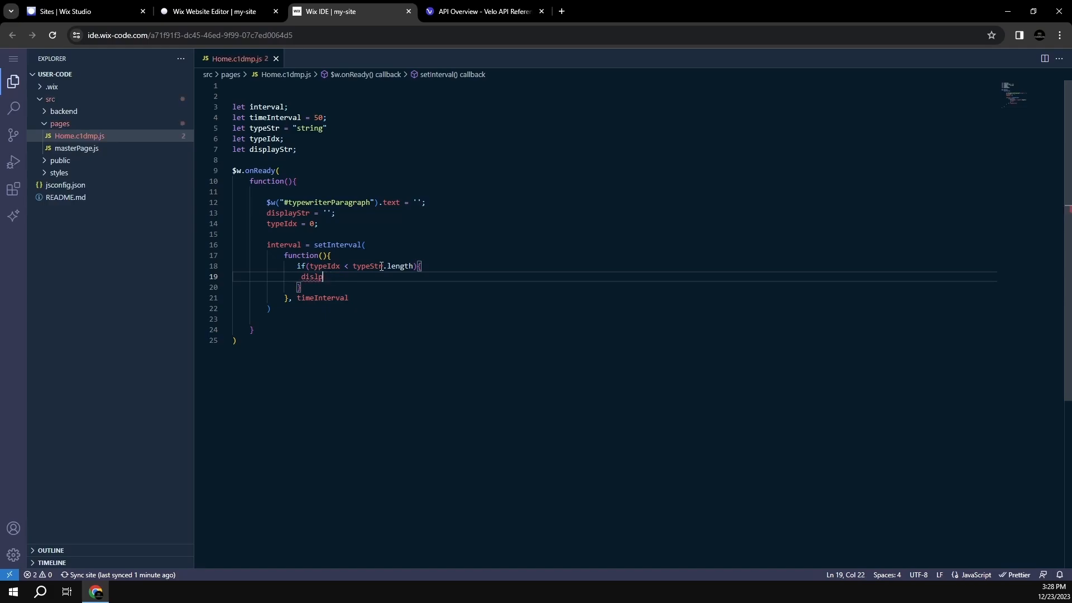
type("layStr += typeSt")
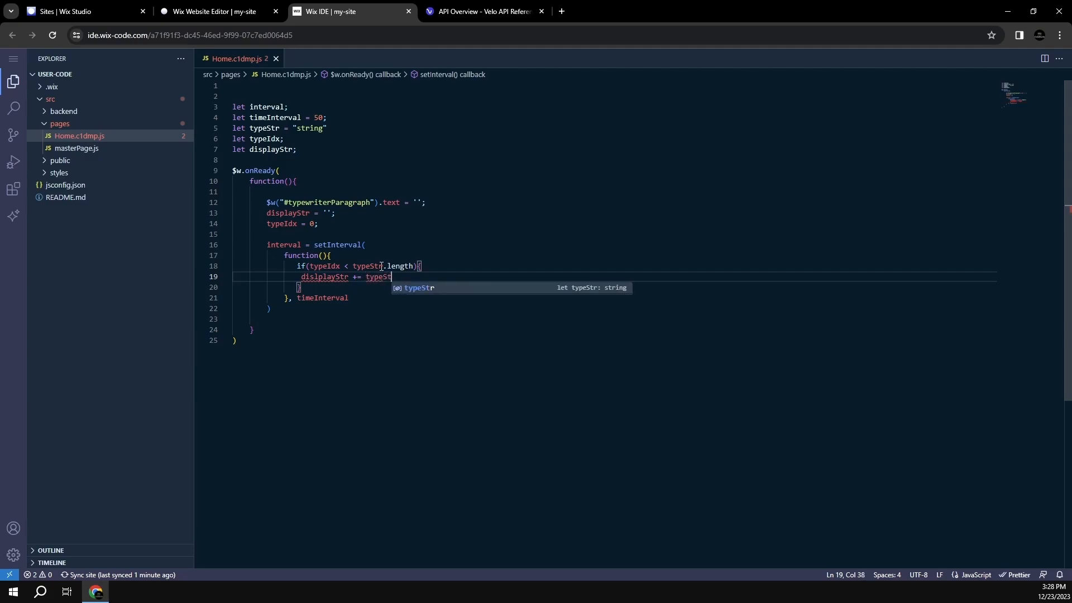
key("Tab")
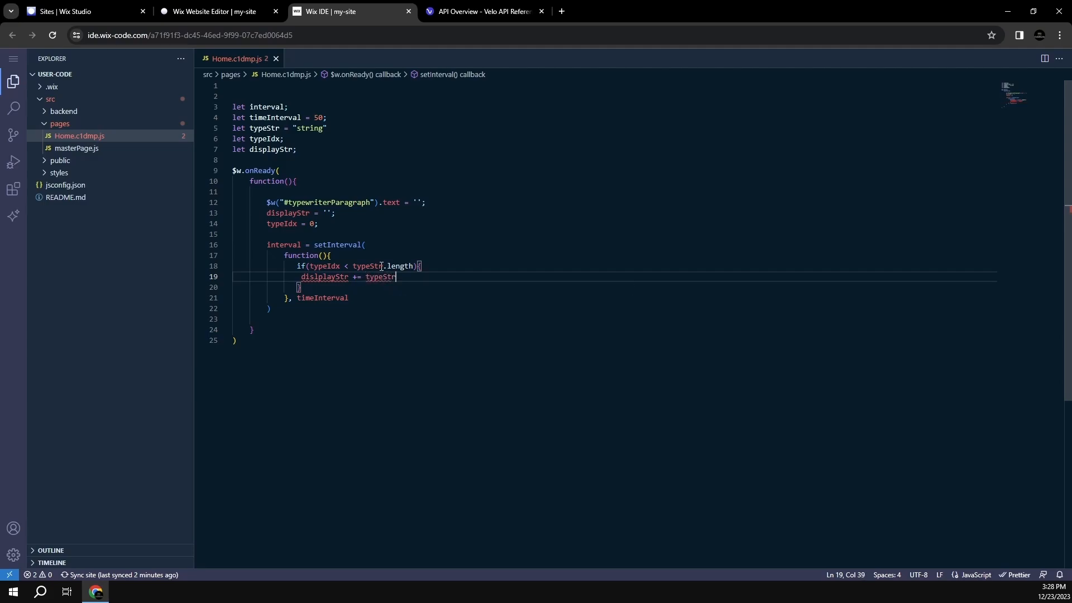
type("[typeIdx")
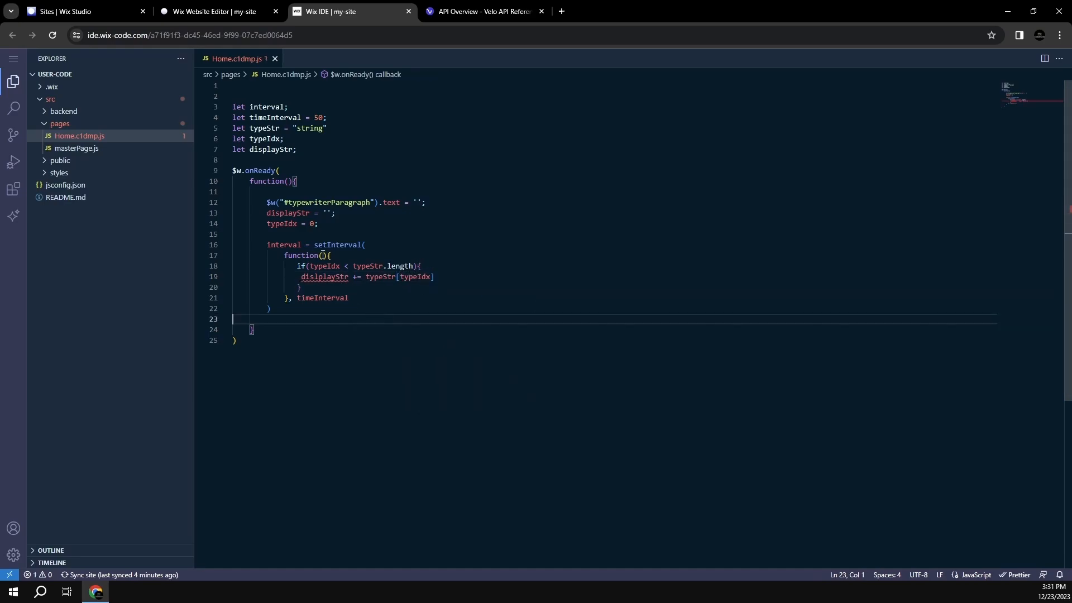
- Replace the misspelled variable name on line 19 with displayStr, copied from line 13
left_click(323, 276)
left_click(415, 276)
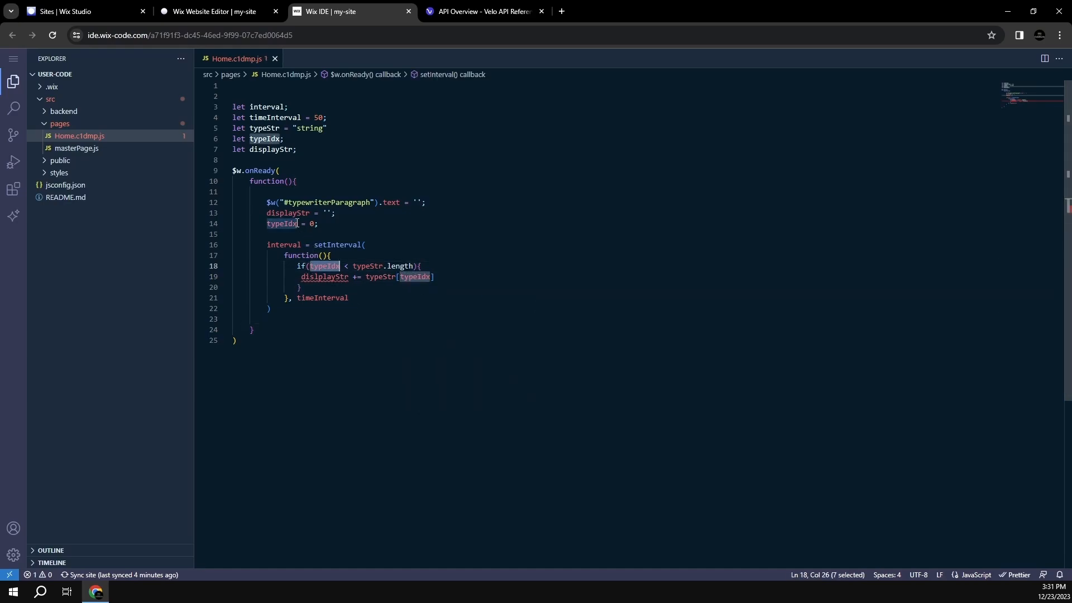
double_click(288, 212)
key("ctrl+c")
double_click(324, 276)
key("ctrl+v")
key("Down")
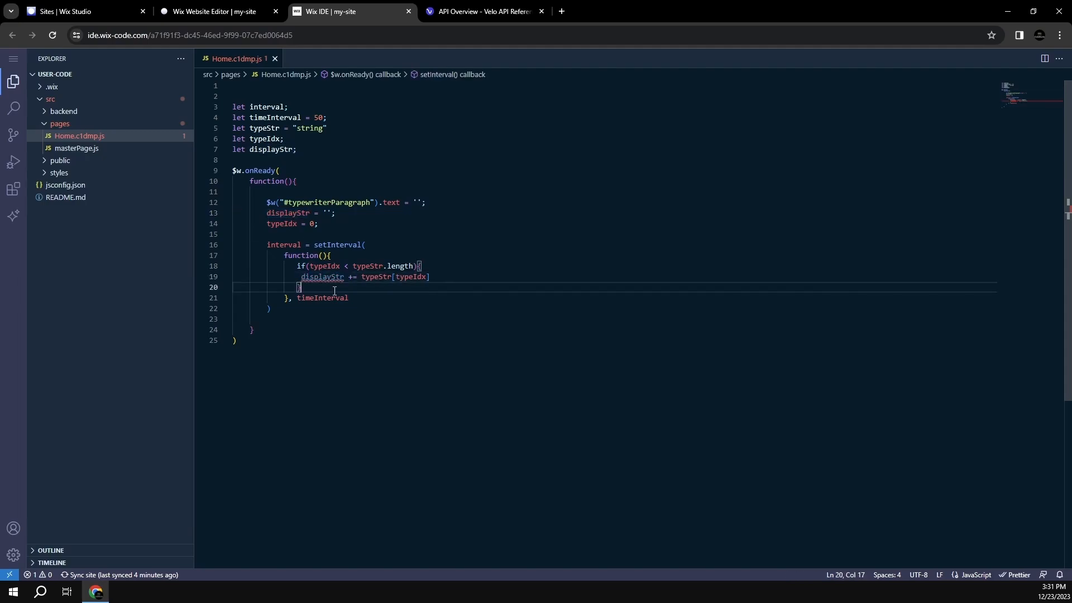
left_click(357, 327)
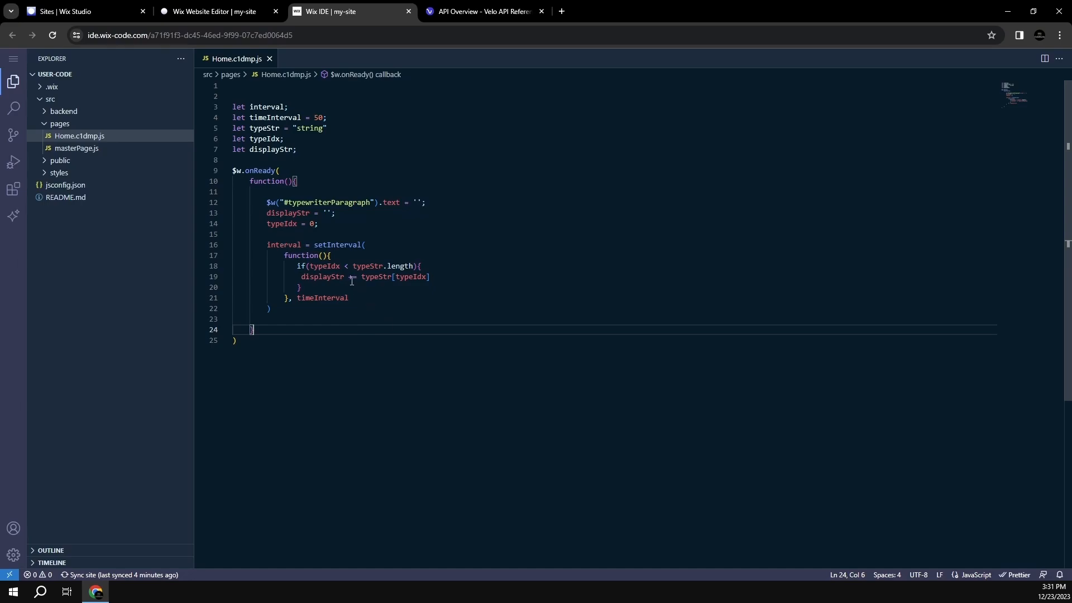
double_click(323, 266)
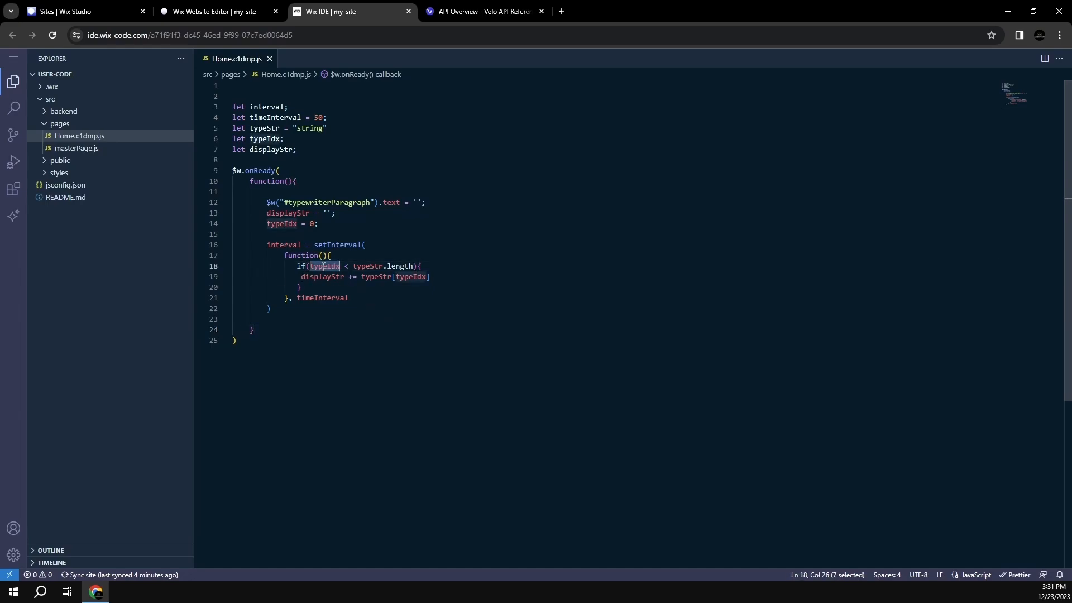
left_click(416, 297)
double_click(266, 128)
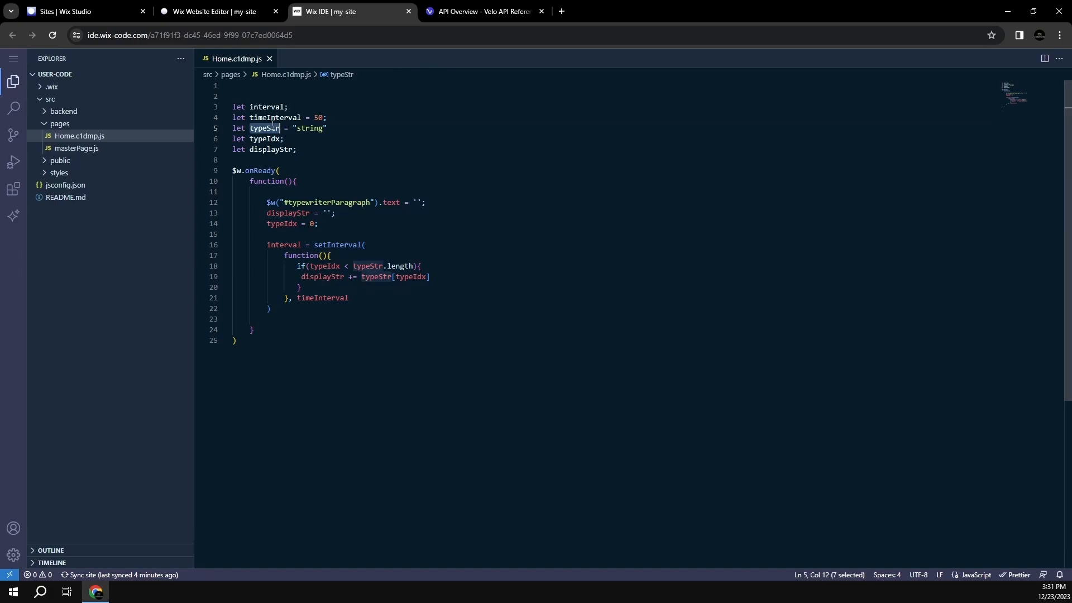
- Examine the if condition, the displayStr += typeStr[typeIdx] statement and the timeInterval argument in the setInterval call
double_click(399, 266)
left_click(458, 273)
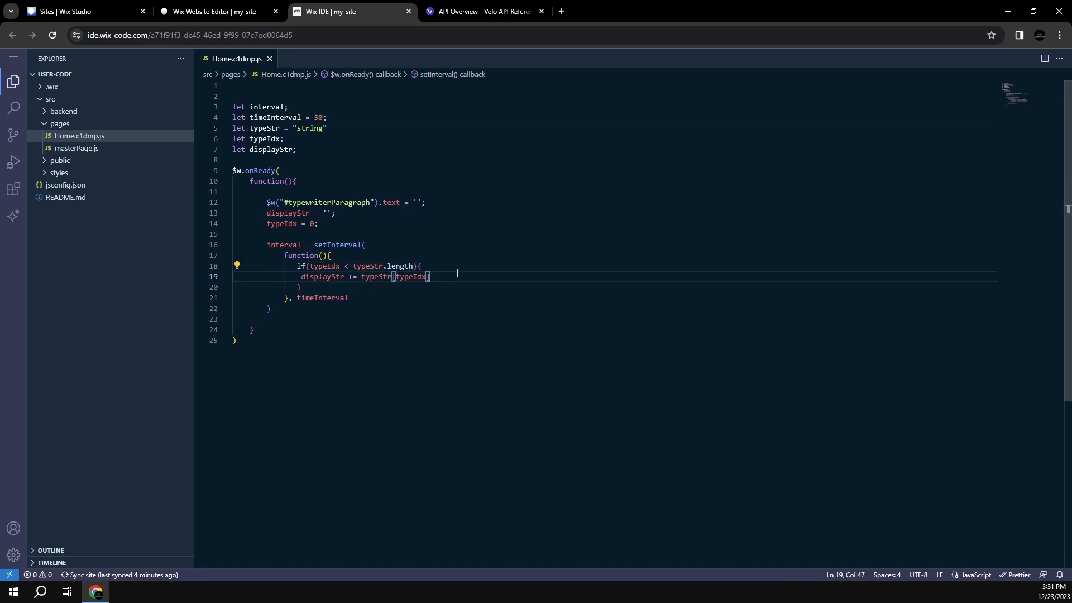
left_click_drag(299, 279, 300, 287)
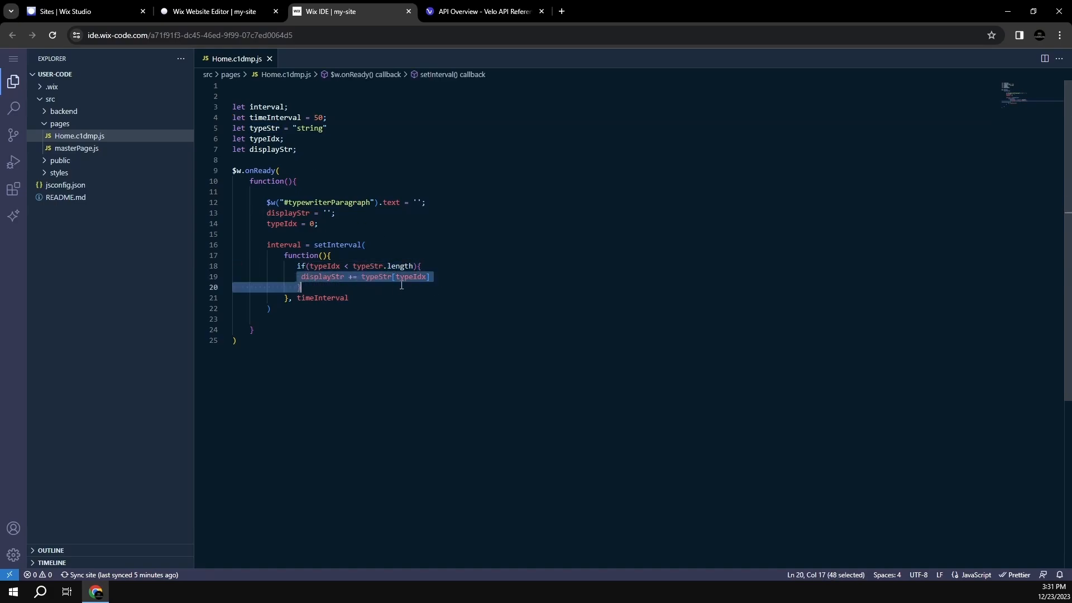
left_click(356, 299)
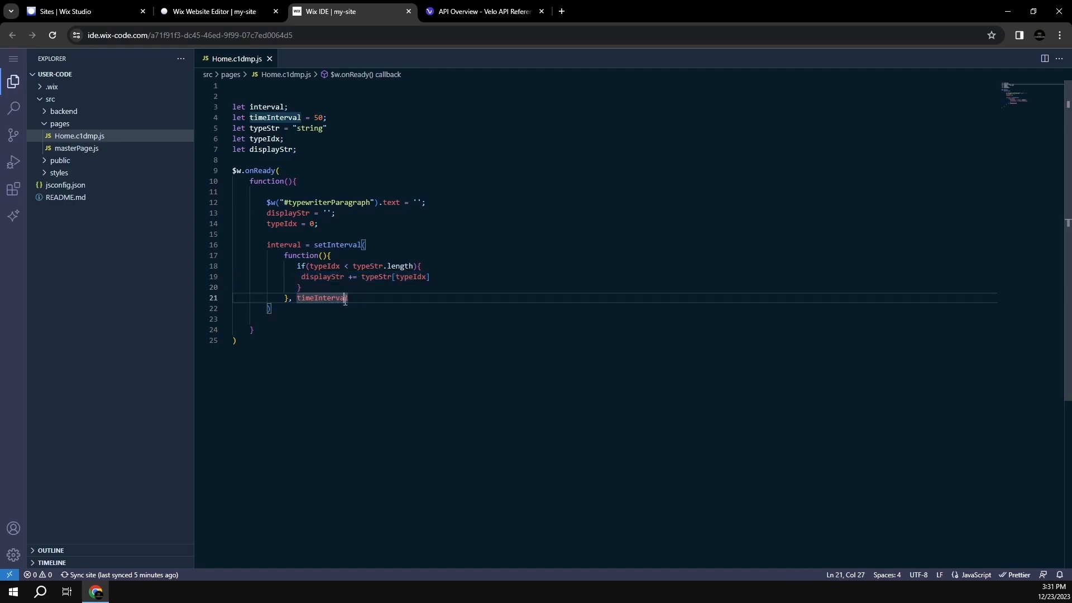
double_click(382, 278)
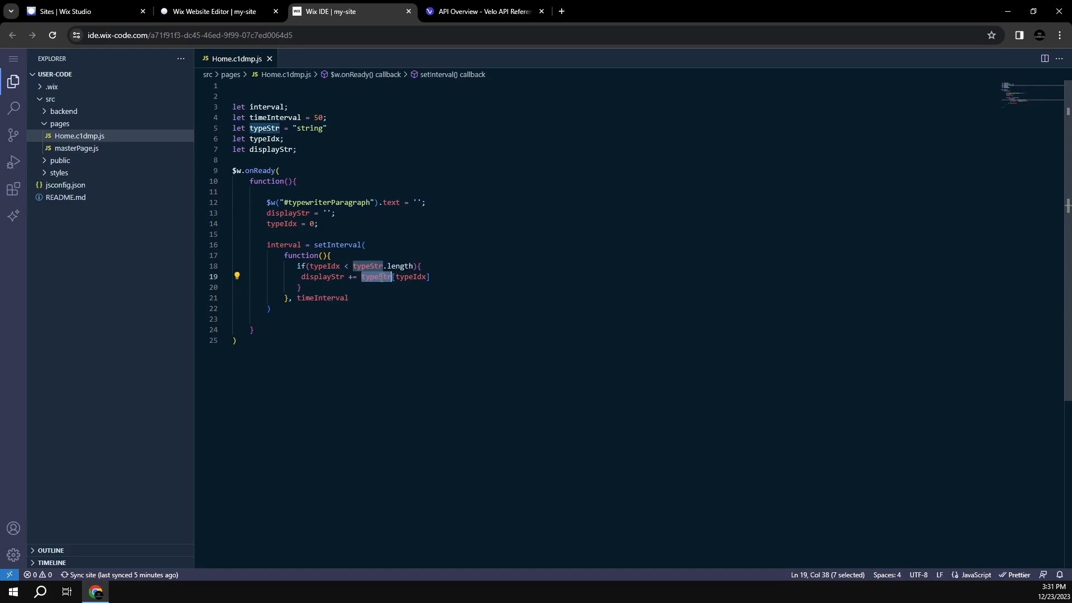
double_click(409, 278)
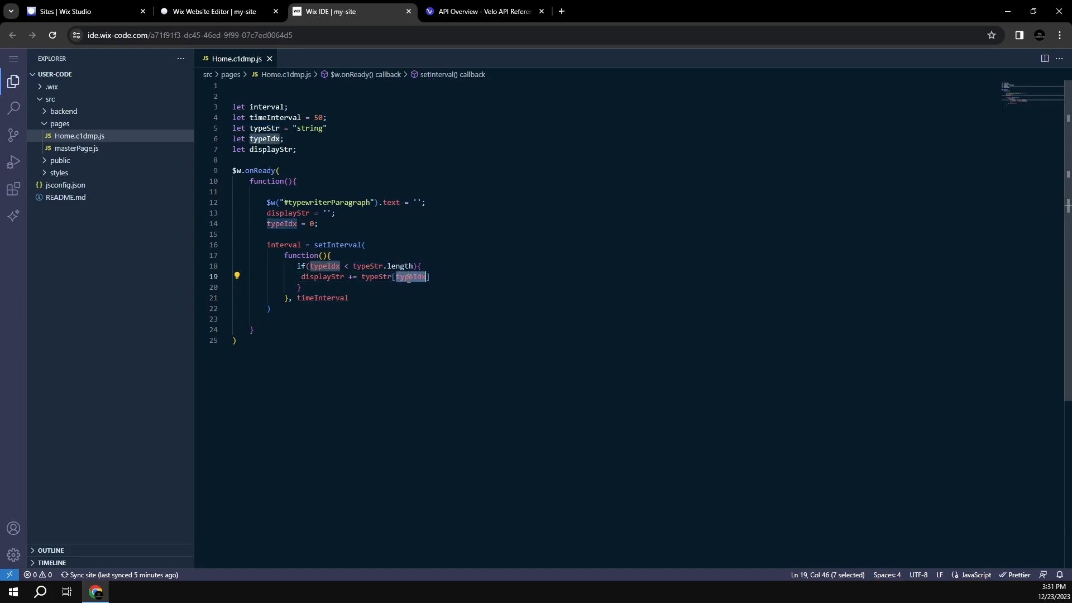
double_click(324, 276)
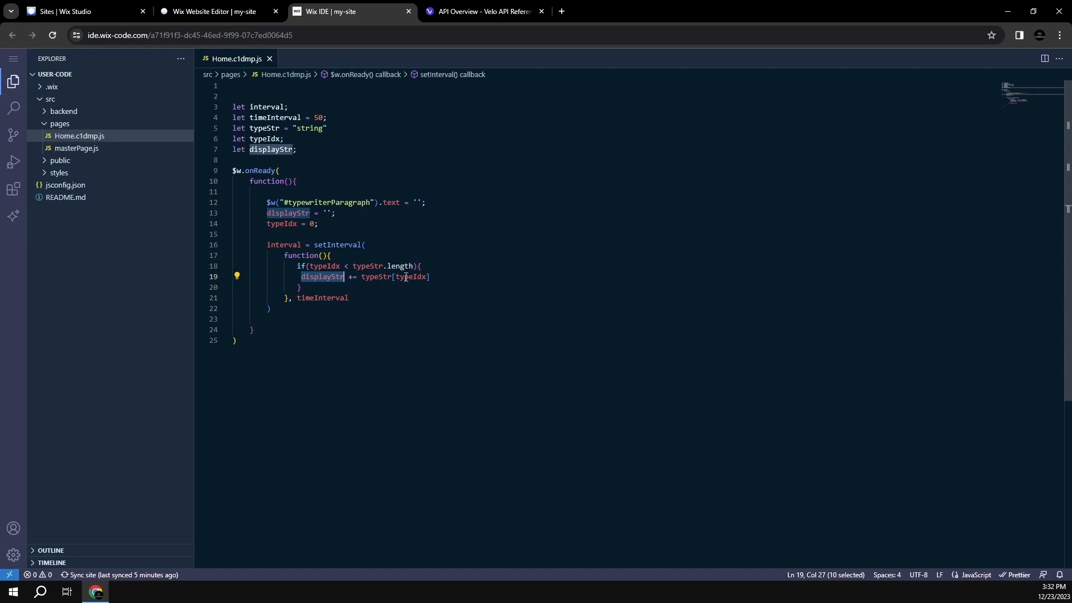
left_click(437, 276)
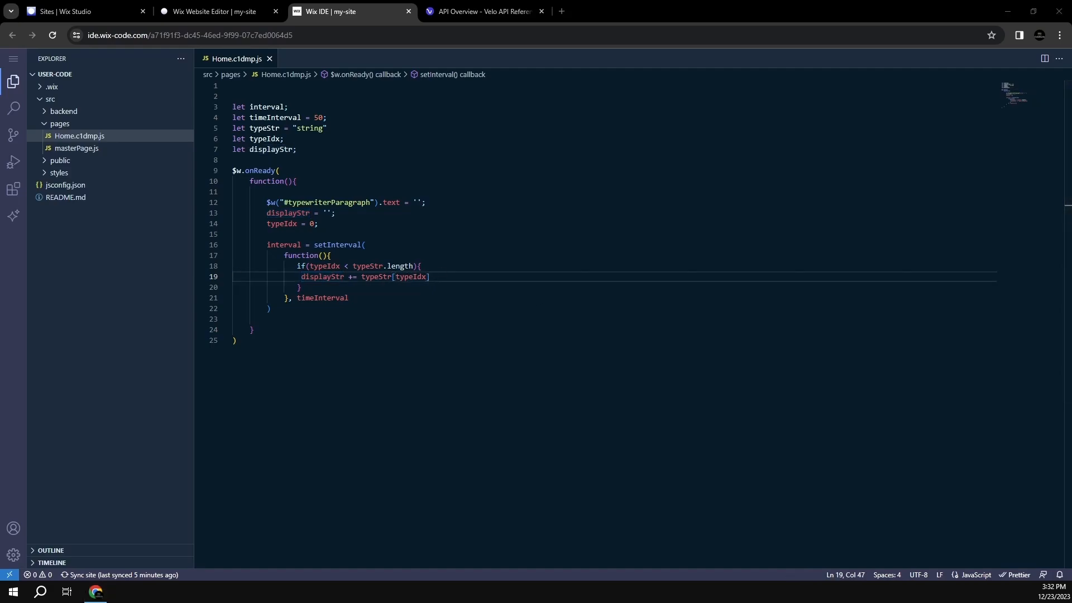
left_click(475, 321)
- Add the statement typeIdx++; on a new line below the displayStr assignment inside the if block
left_click(449, 277)
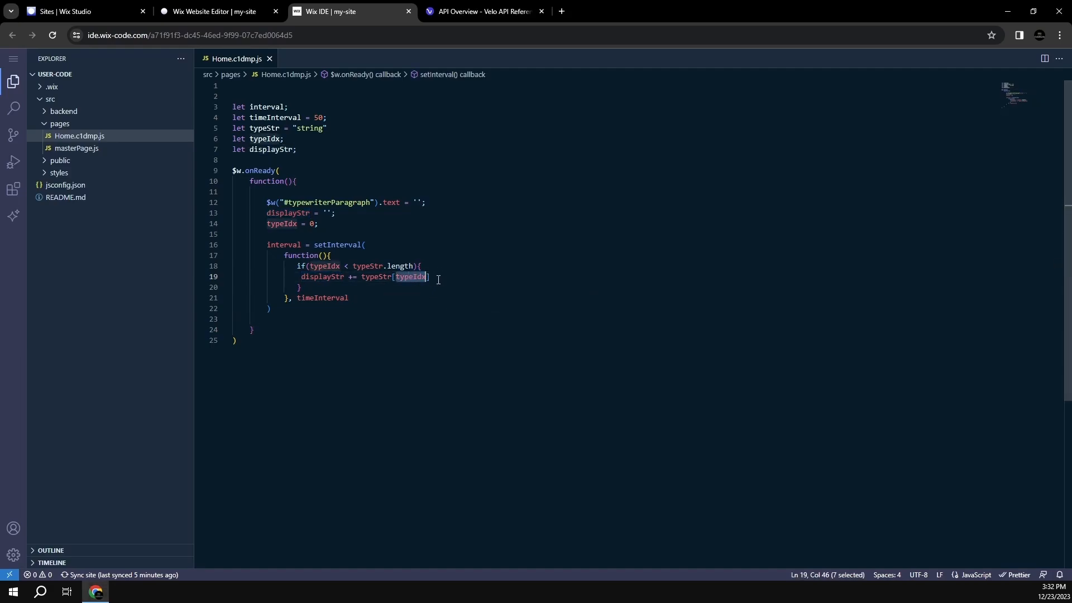
key("Return")
type("typeIdx")
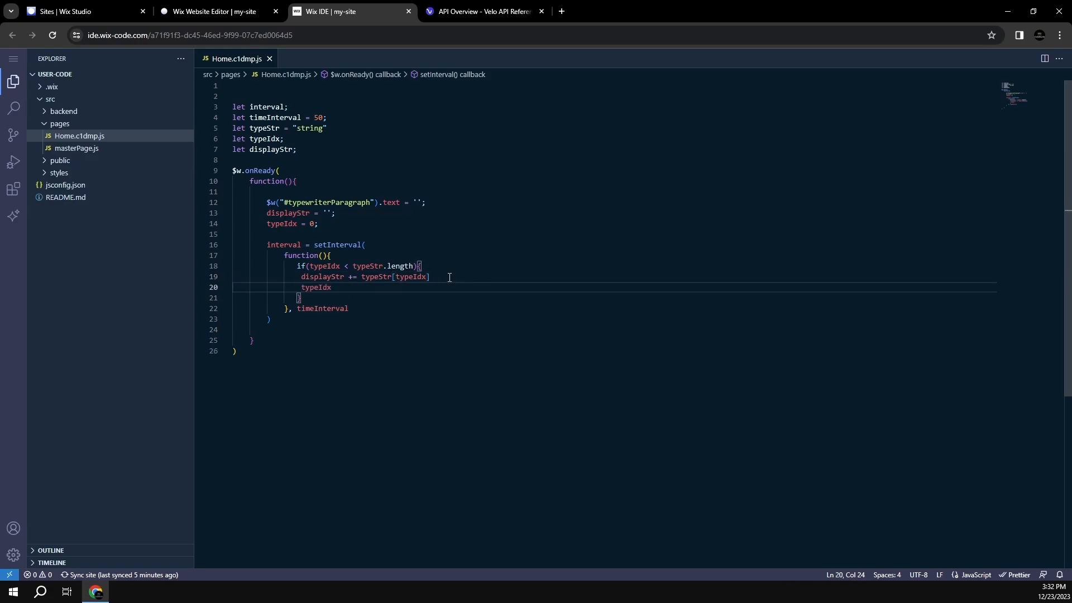
type("++;")
- Add an else block after the if block containing clearInterval(interval)
left_click(381, 294)
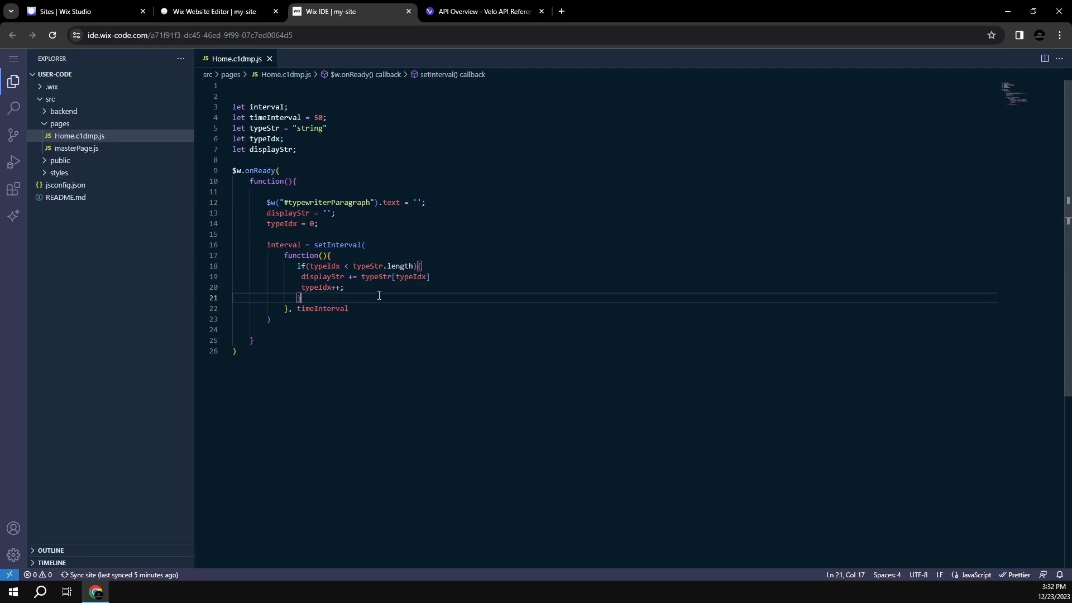
type("else{")
key("Return")
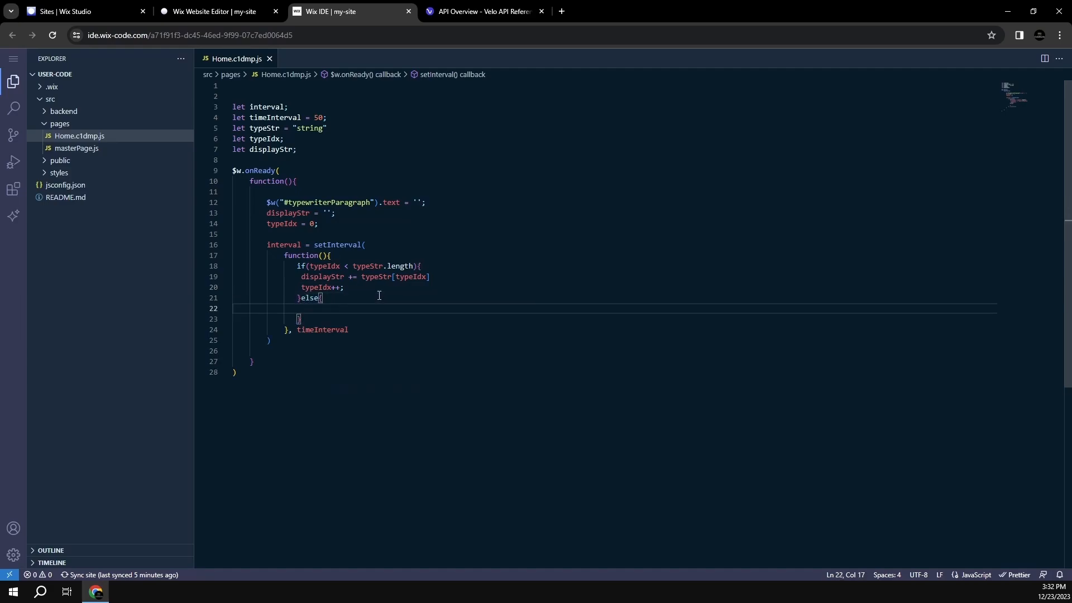
type("clearInterval")
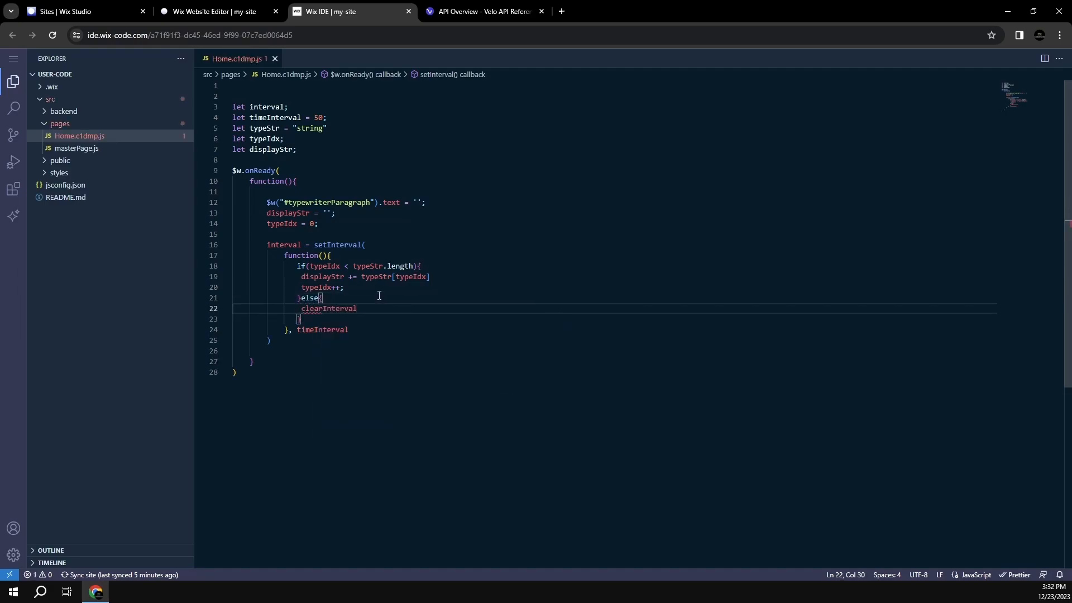
type("(inte")
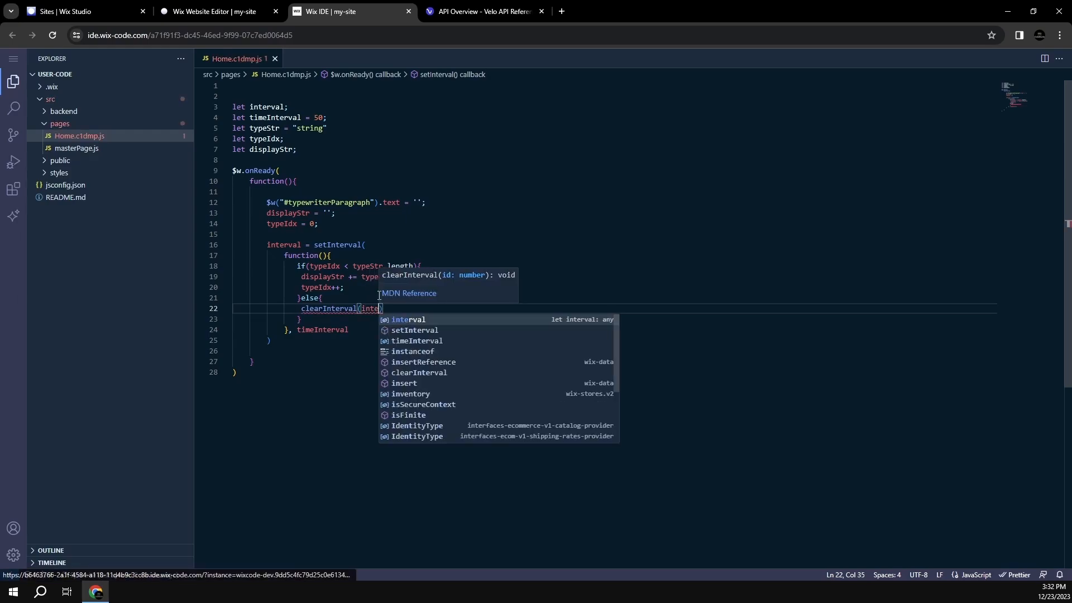
key("Return")
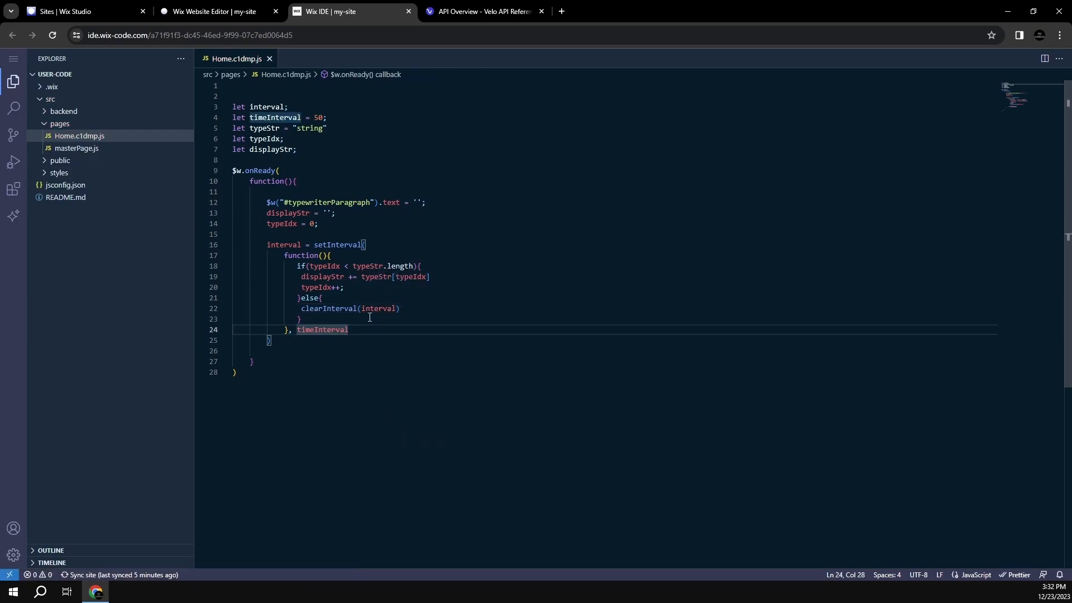
left_click(430, 309)
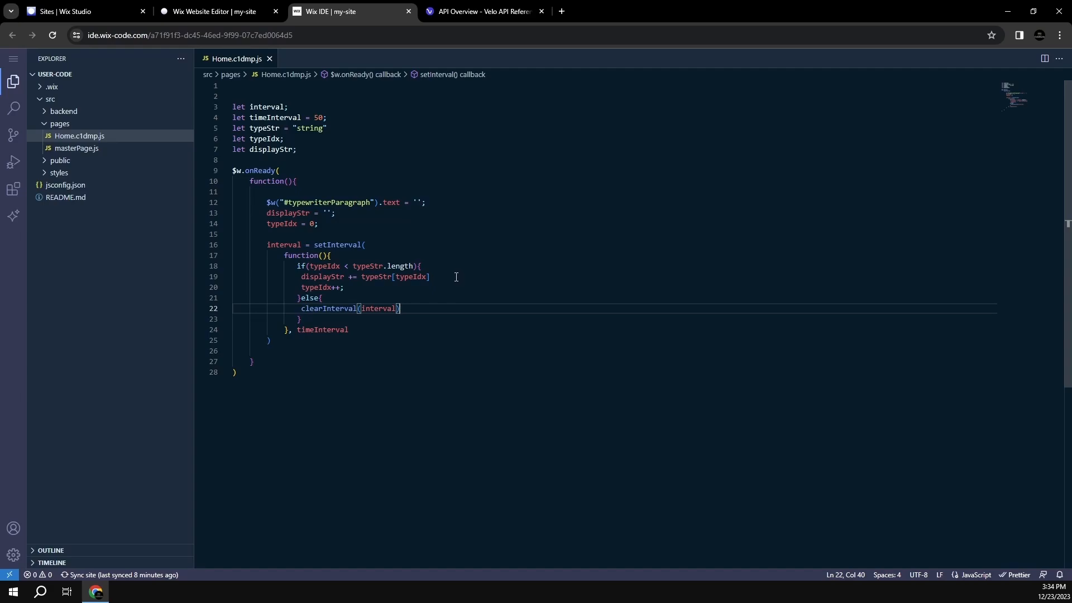
- Insert $w("#typewriterParagraph").text = displayStr; above typeIdx++, reusing the element reference from line 12
left_click(457, 276)
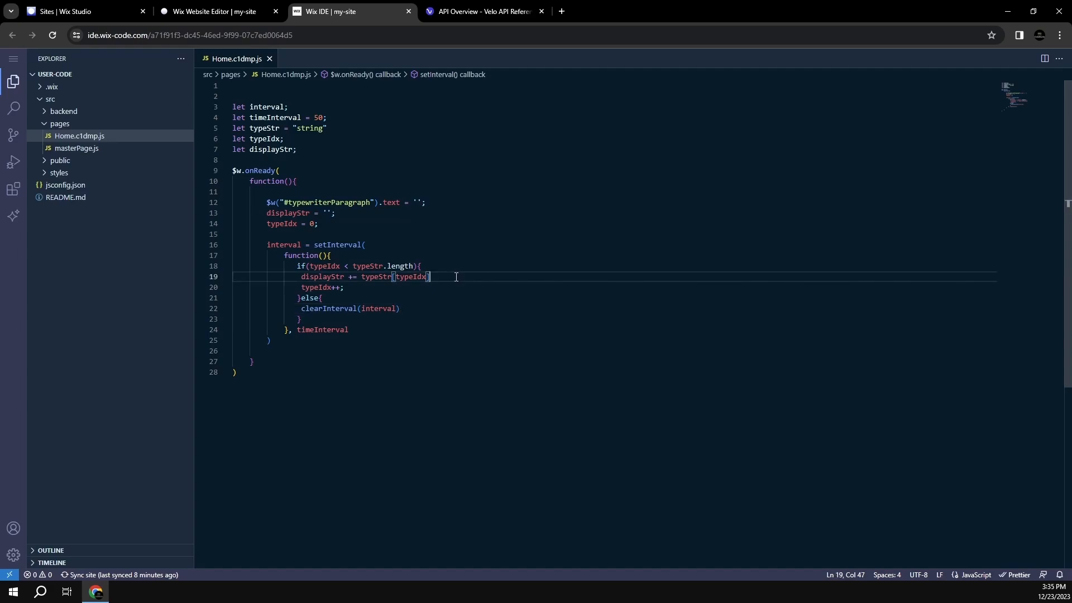
key("Return")
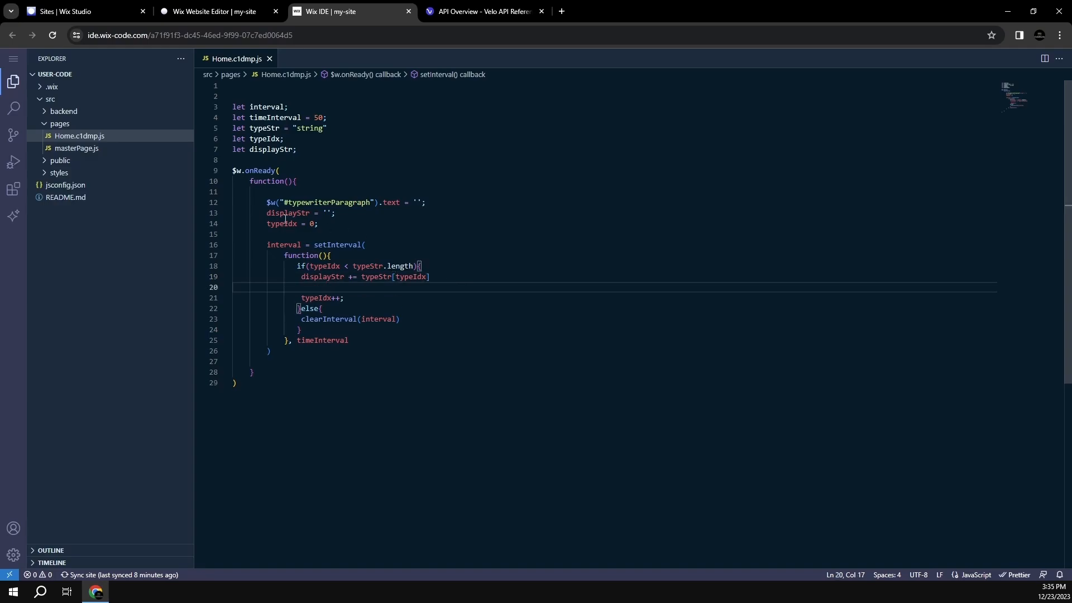
left_click_drag(268, 205, 398, 202)
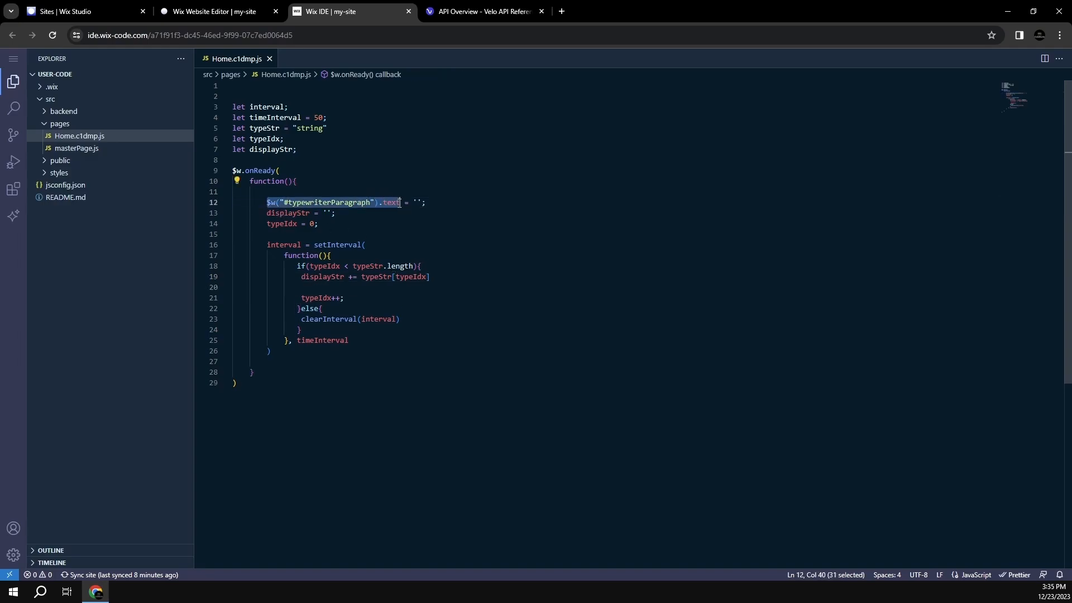
left_click(361, 287)
key("ctrl+v")
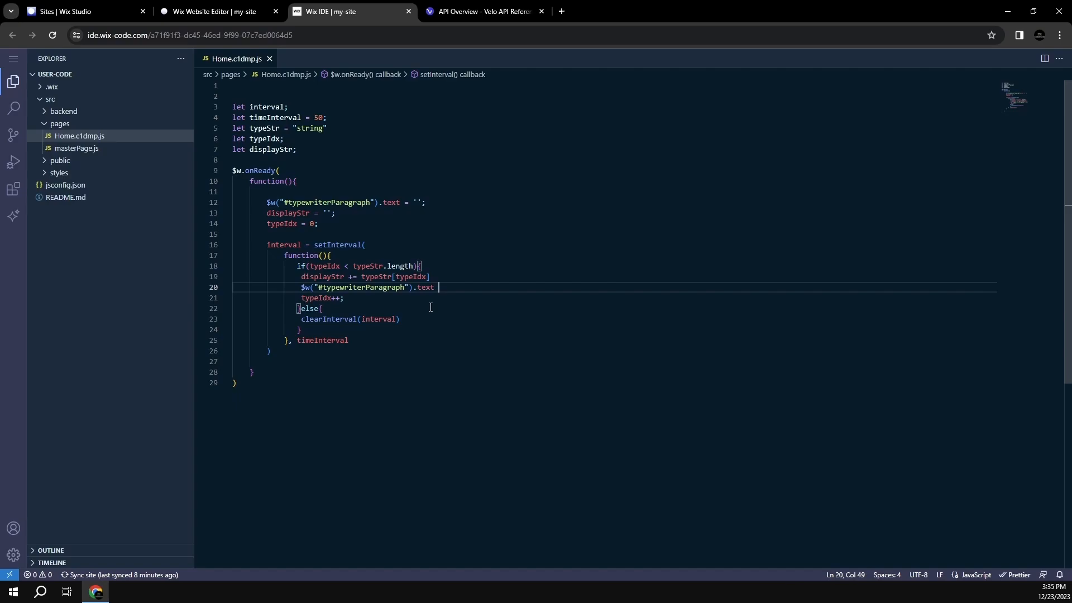
type("= displayStr;")
left_click(439, 332)
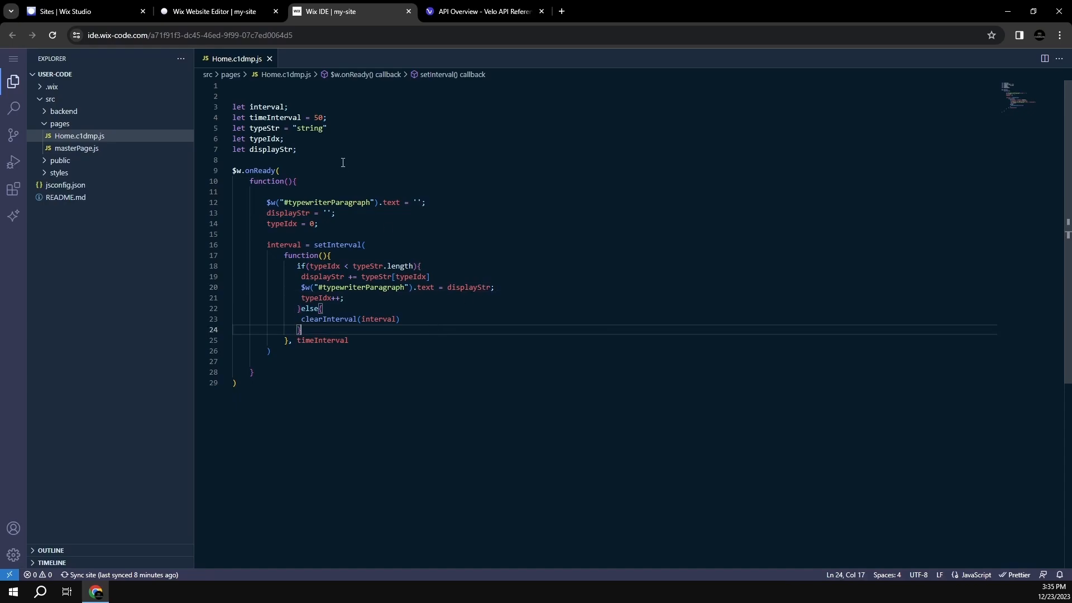
- Replace the "string" placeholder in typeStr with the full Aurora Brews welcome paragraph copied from the text element in the Wix Website Editor
double_click(311, 129)
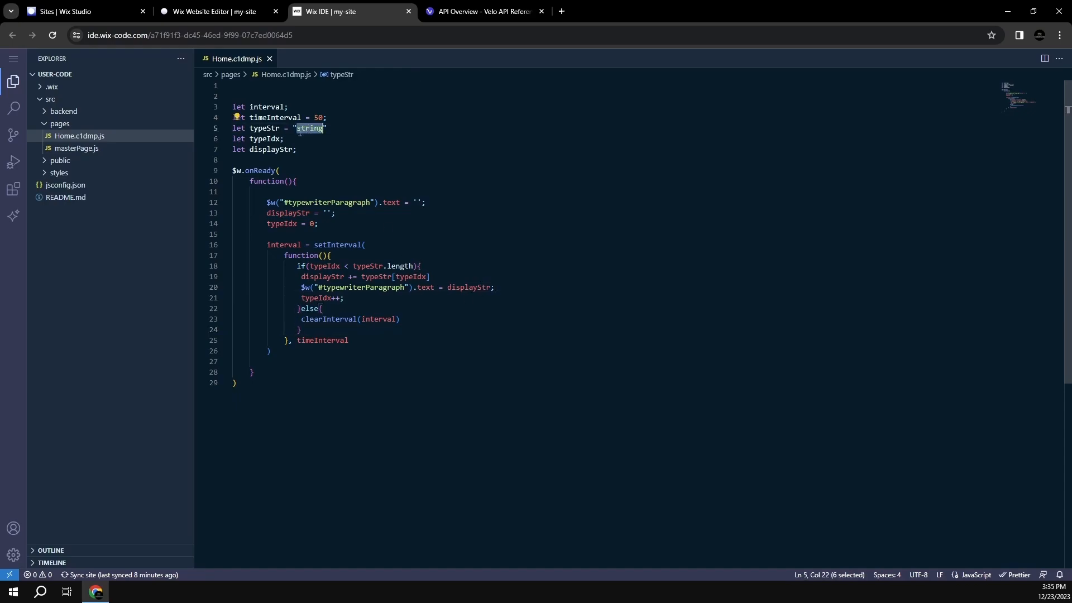
left_click(212, 12)
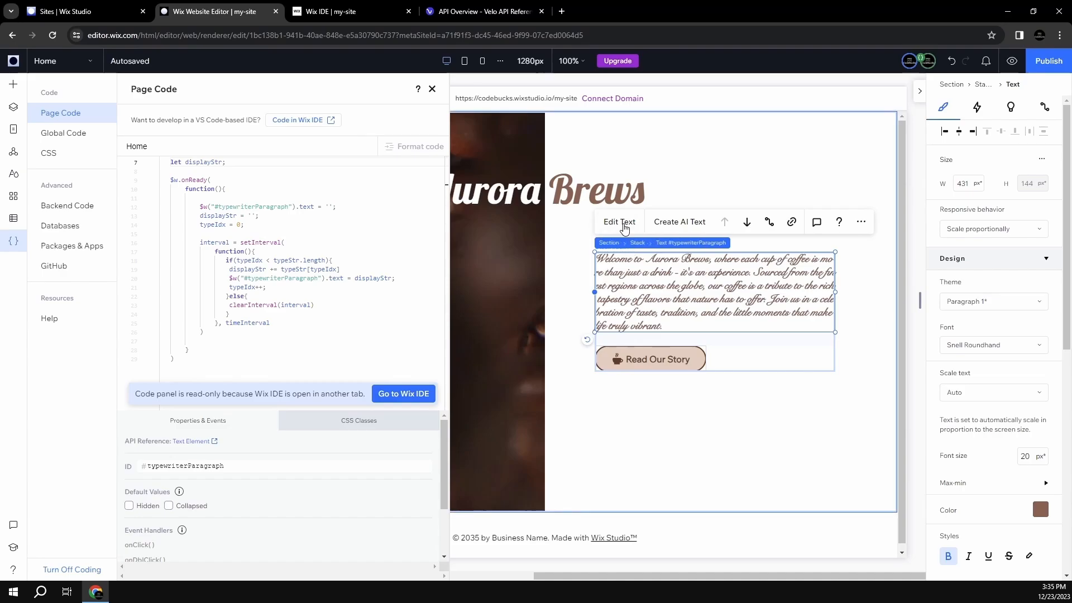
left_click(619, 223)
left_click(332, 12)
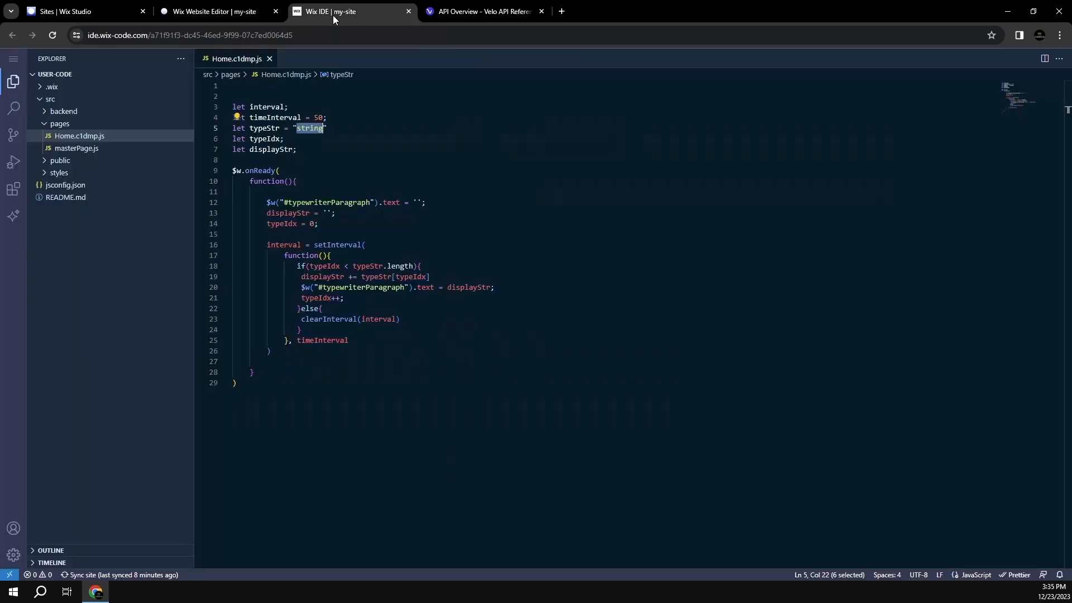
key("ctrl+v")
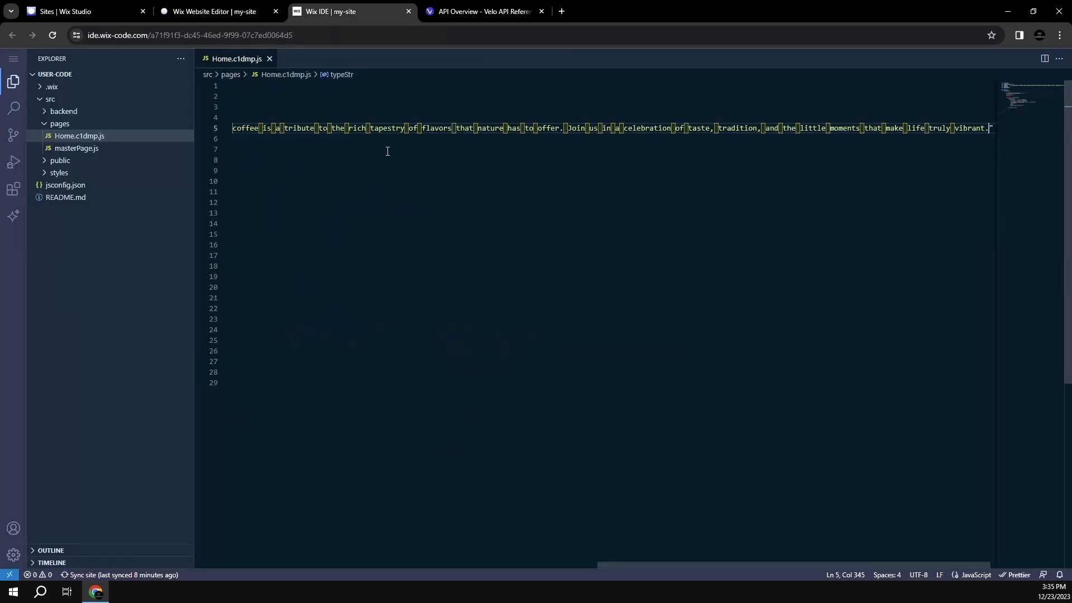
left_click_drag(629, 561, 246, 521)
left_click(387, 419)
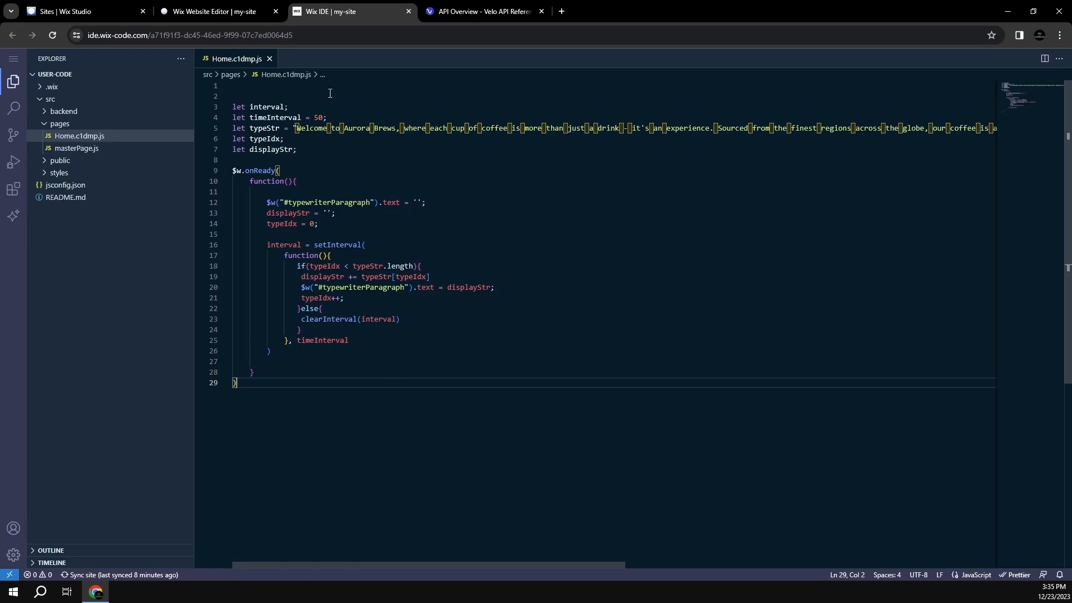
- Preview the Home page from the Wix Website Editor to watch the hero paragraph's typewriter effect, and return to editing
left_click(214, 11)
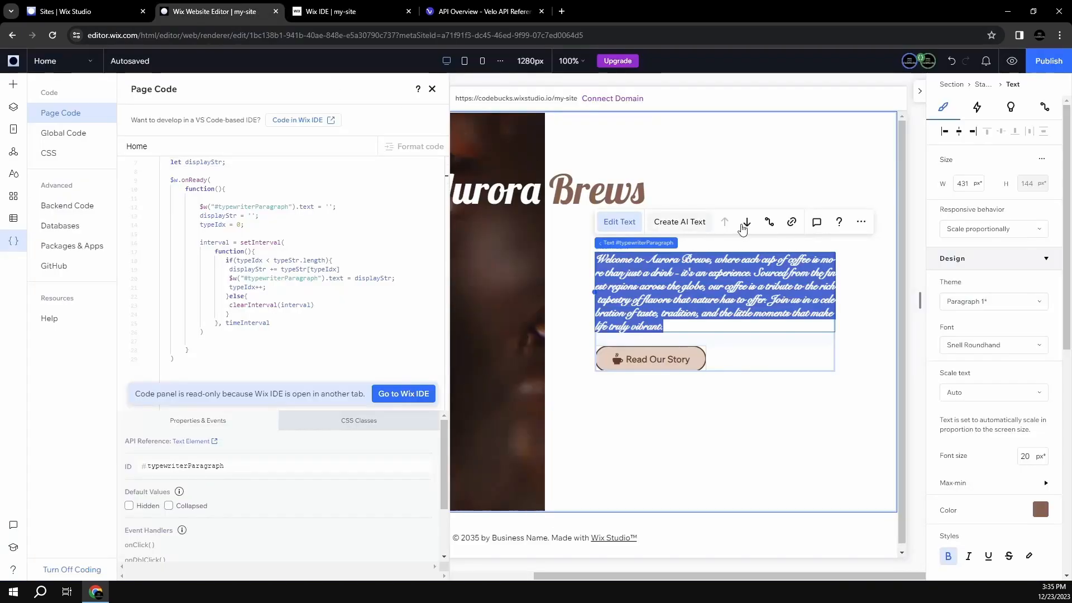
left_click(1011, 60)
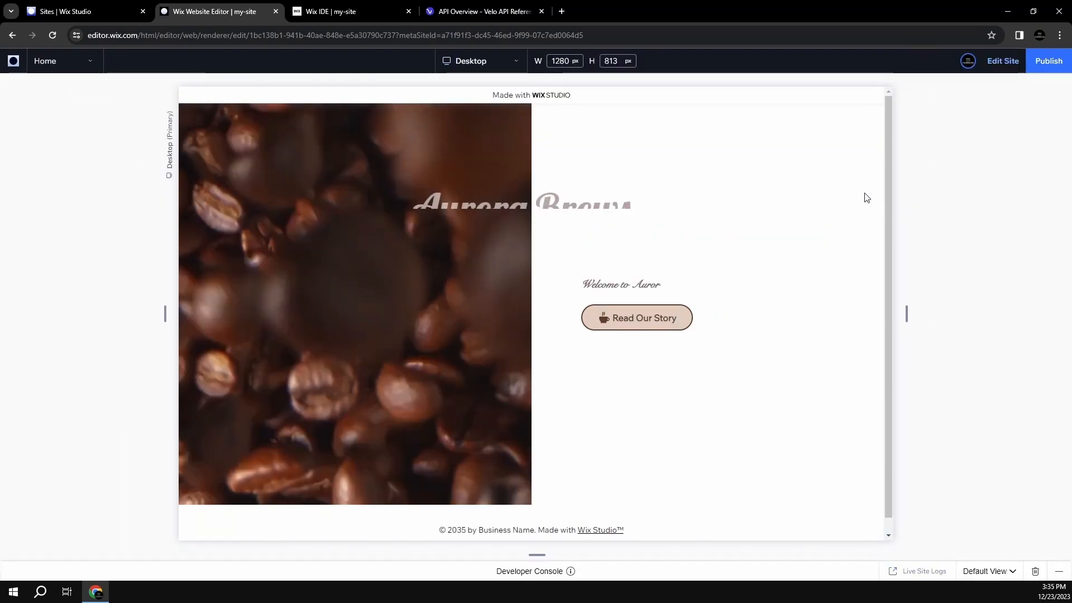
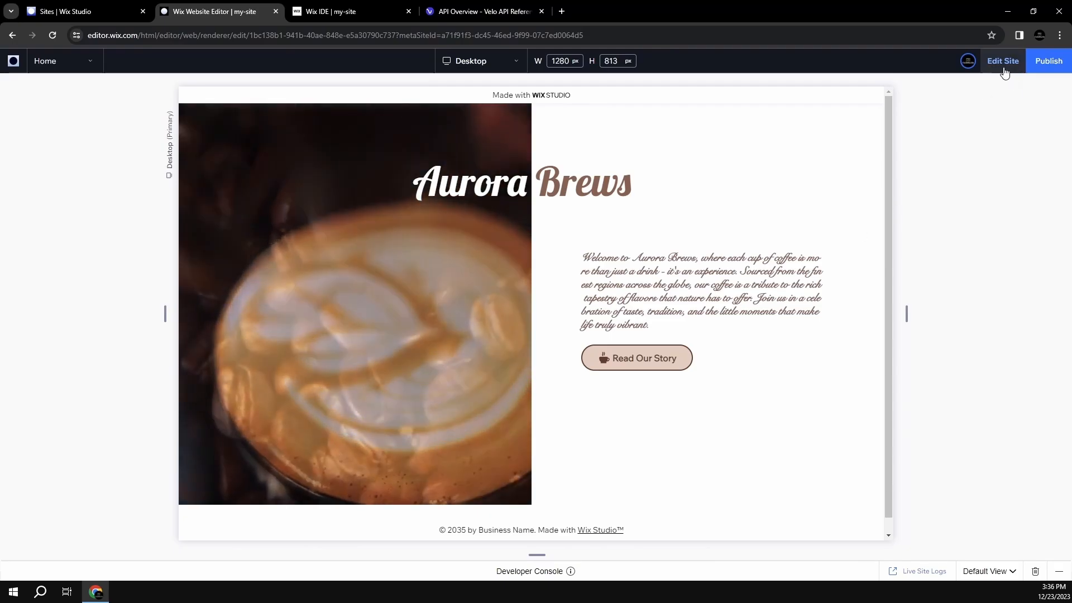
left_click(1003, 61)
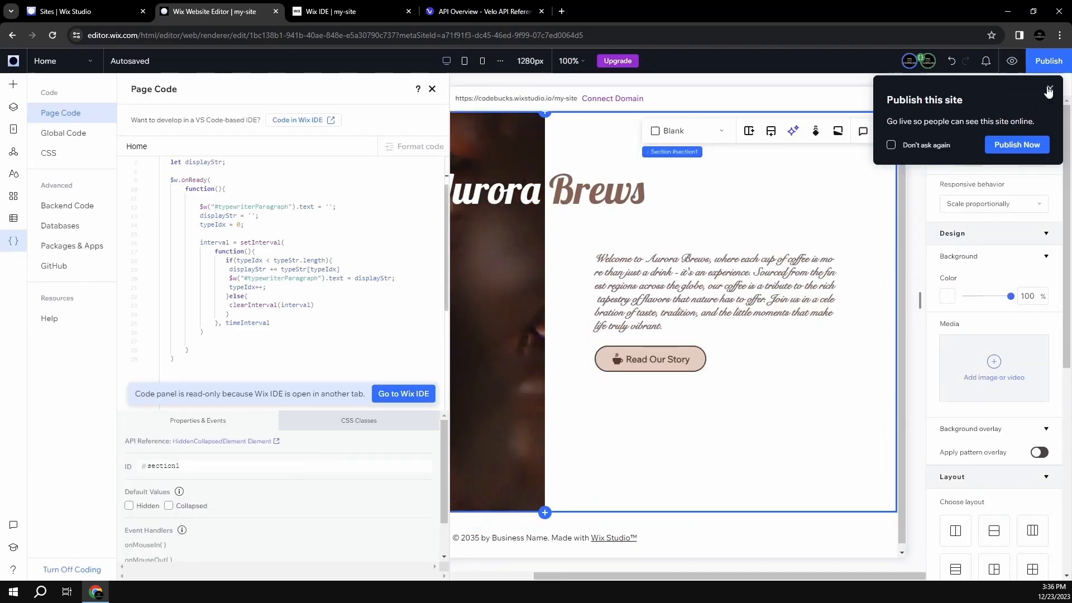
- Select the Read Our Story button on the page to check its element ID, and switch to Wix IDE
left_click(619, 356)
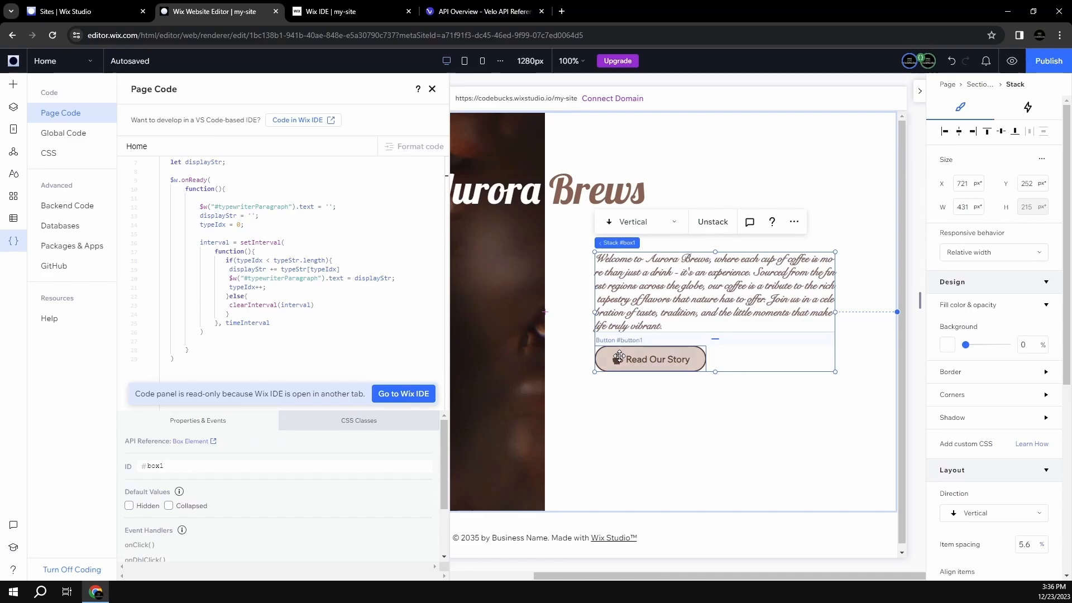
left_click(618, 356)
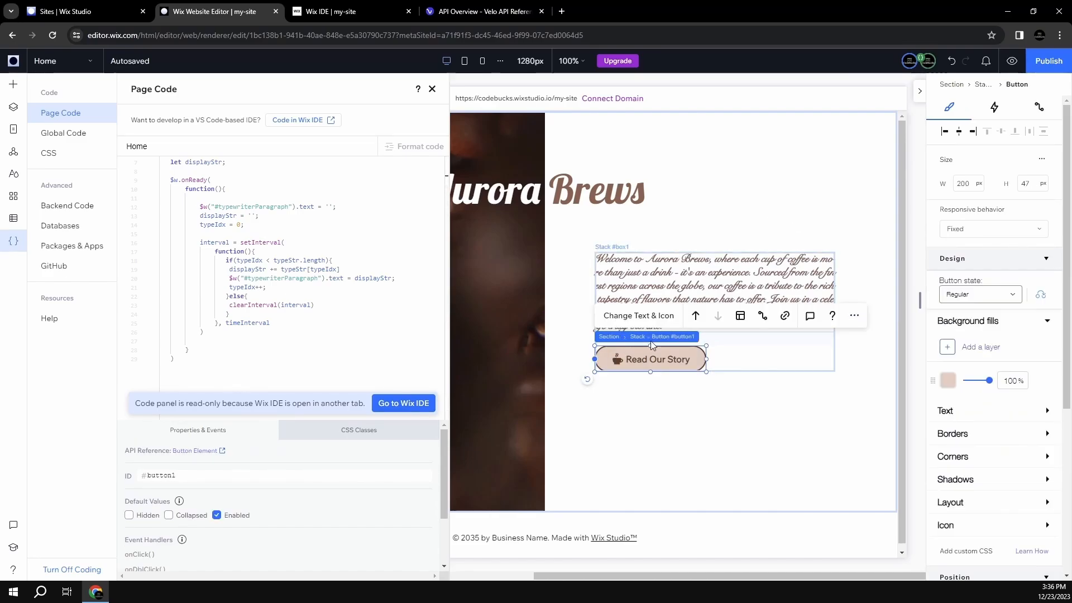
left_click(336, 15)
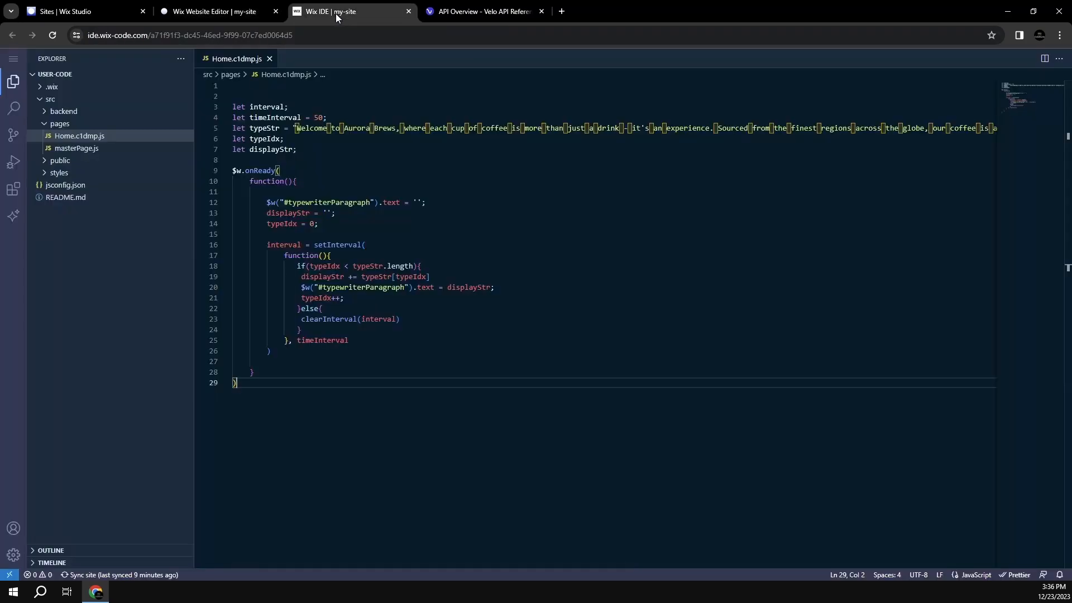
- Insert $w("#button1").hide() at the start of the $w.onReady callback, above the line that empties the typewriter paragraph
left_click(335, 223)
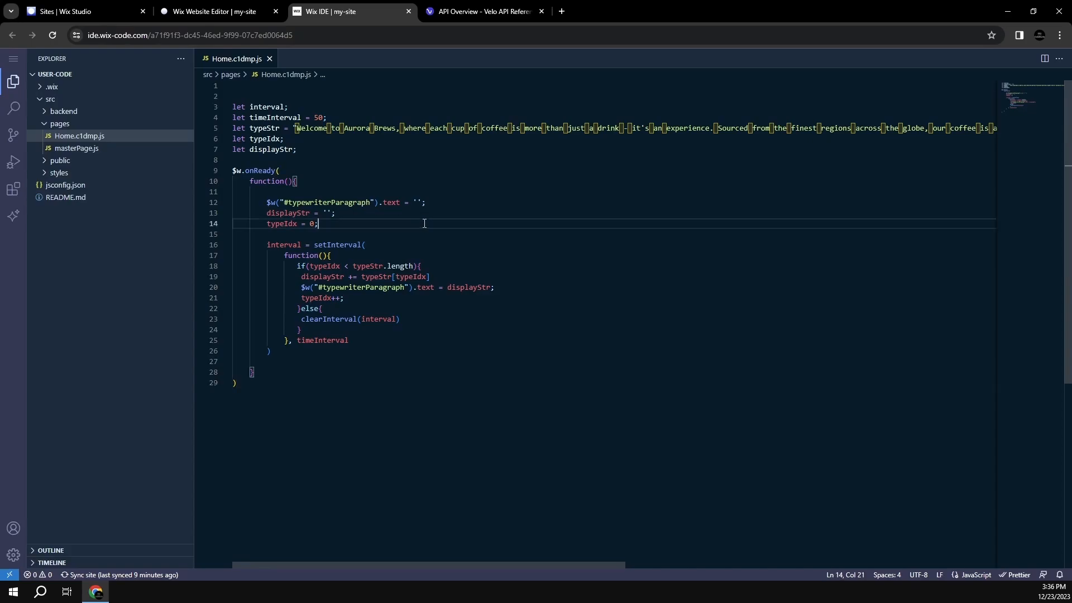
left_click(323, 185)
key("Return")
key("Return")
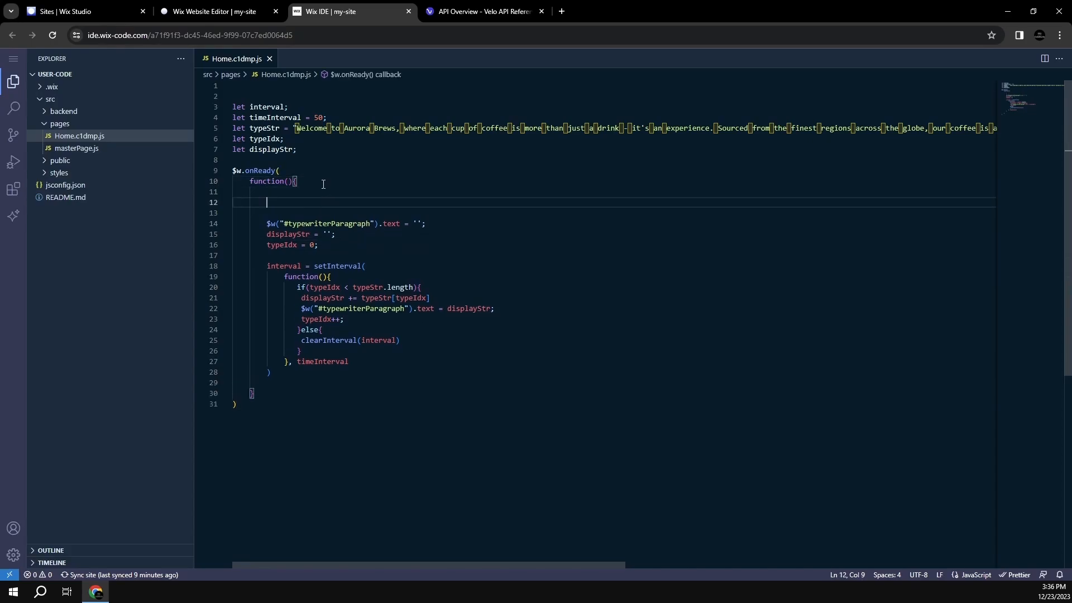
type("$w")
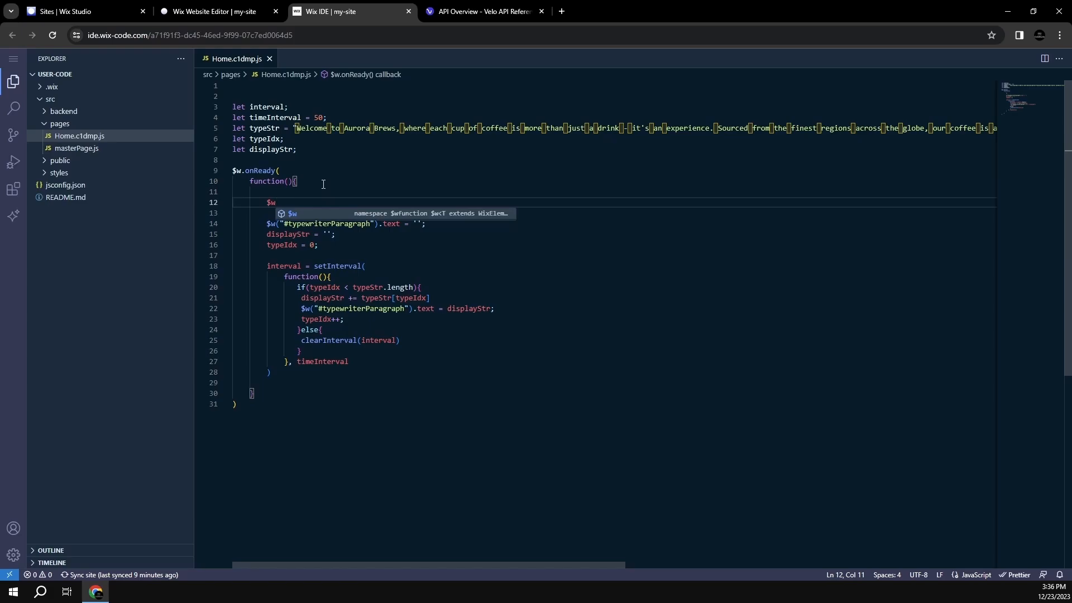
type("(\"")
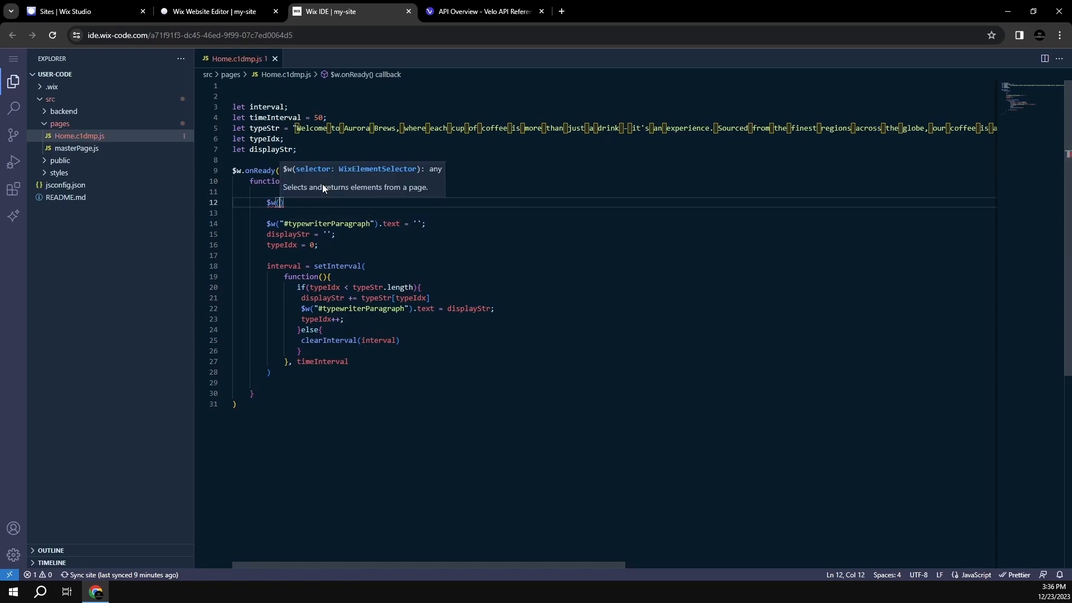
type("#button")
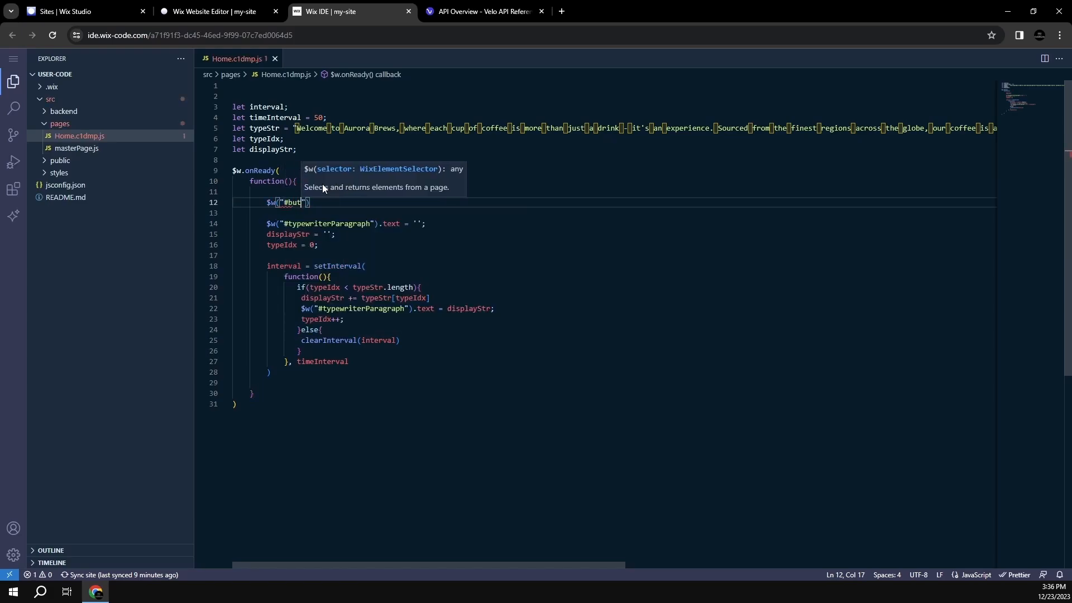
type("1\")")
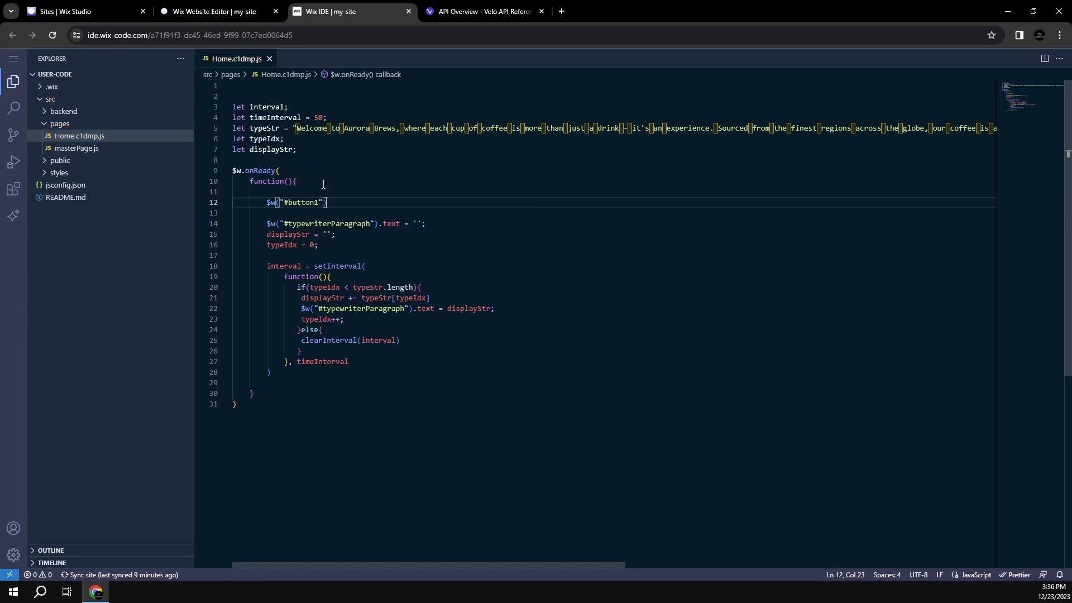
type(".")
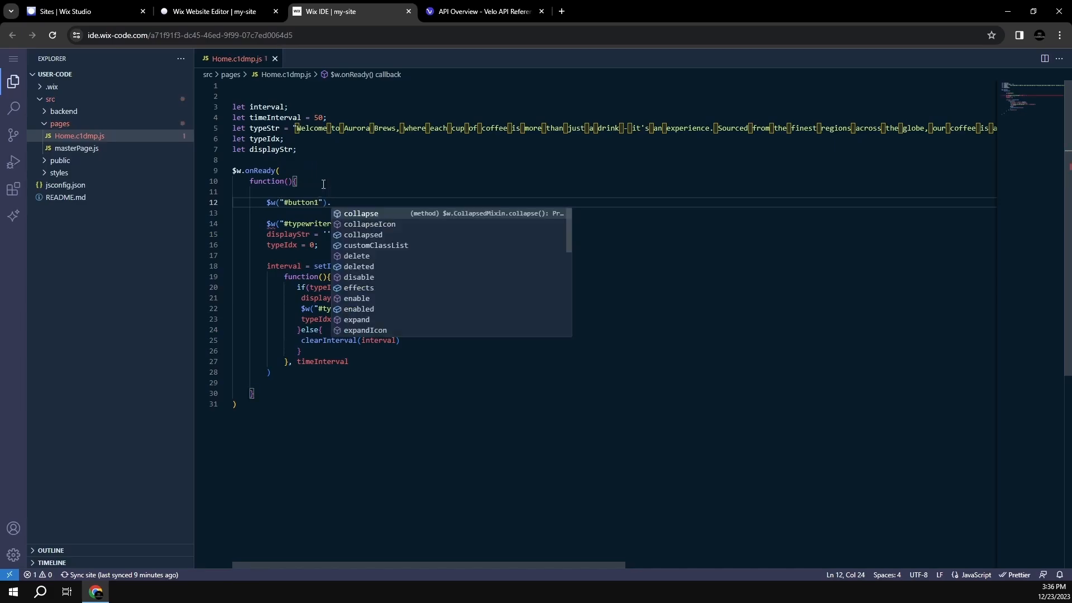
type("hide")
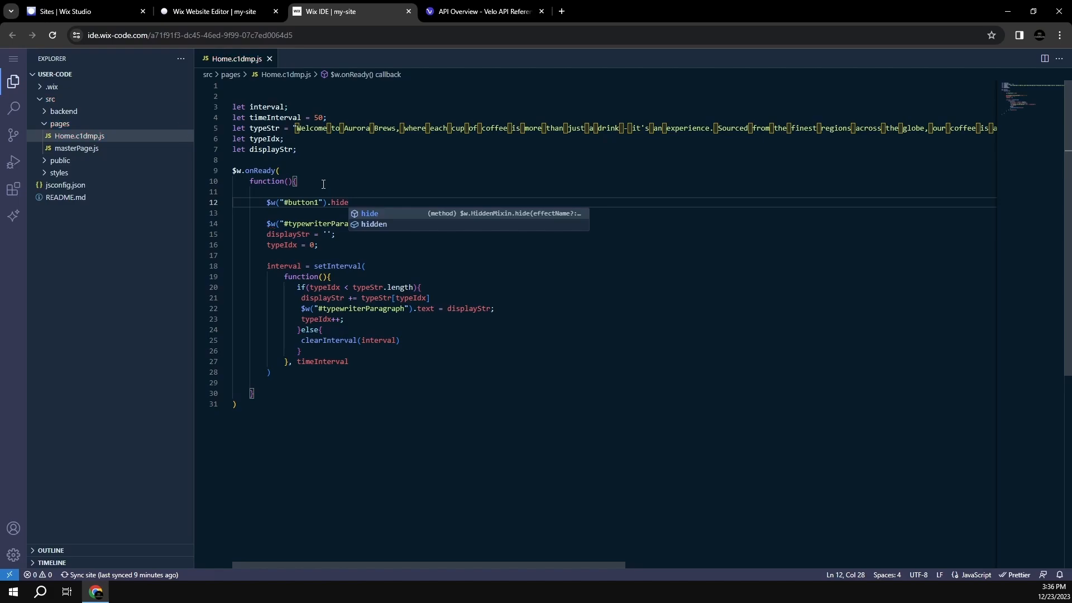
type("(")
key("End")
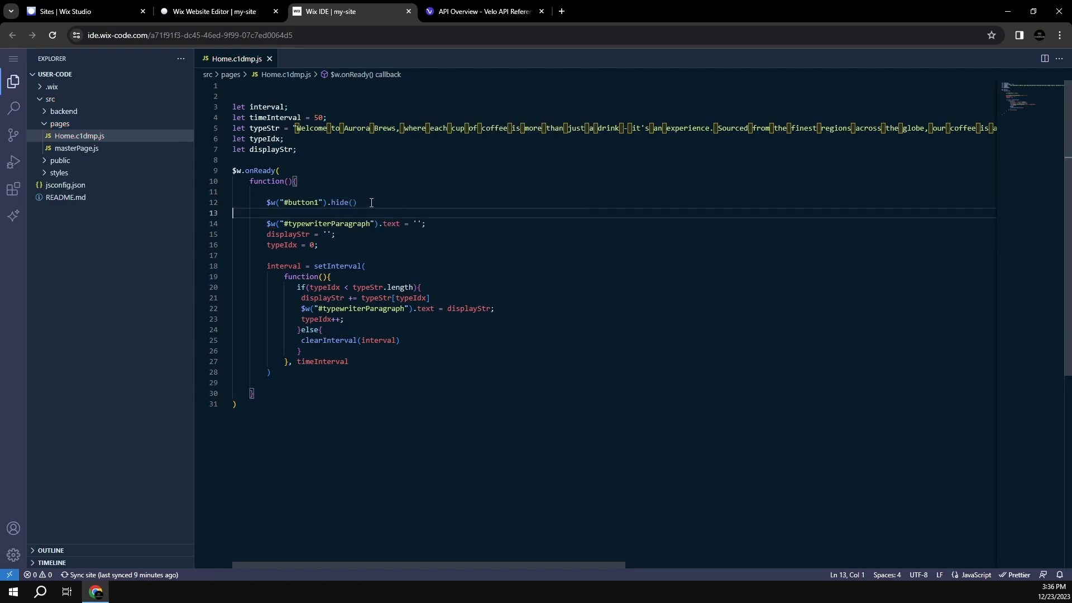
- Copy the $w("#button1").hide() statement onto a new line below clearInterval(interval) in the else block
key("shift+Home")
left_click(427, 339)
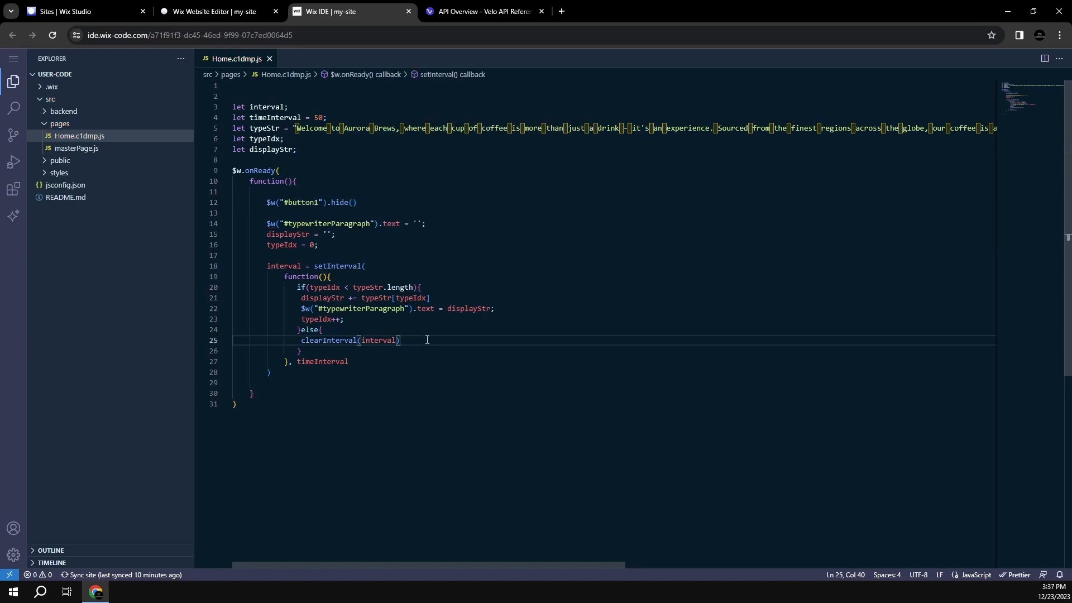
key("Return")
type("Welcome to Aurora Brews, where each cup of coffee is more than just a drink - it's an experience. Sourced from the finest regions across the globe, our coffee is a tribute to the rich tapestry of flavors that nature has to offer. Join us in a celebration of taste, tradition, and the little moments that make life truly vibrant.")
key("ctrl+z")
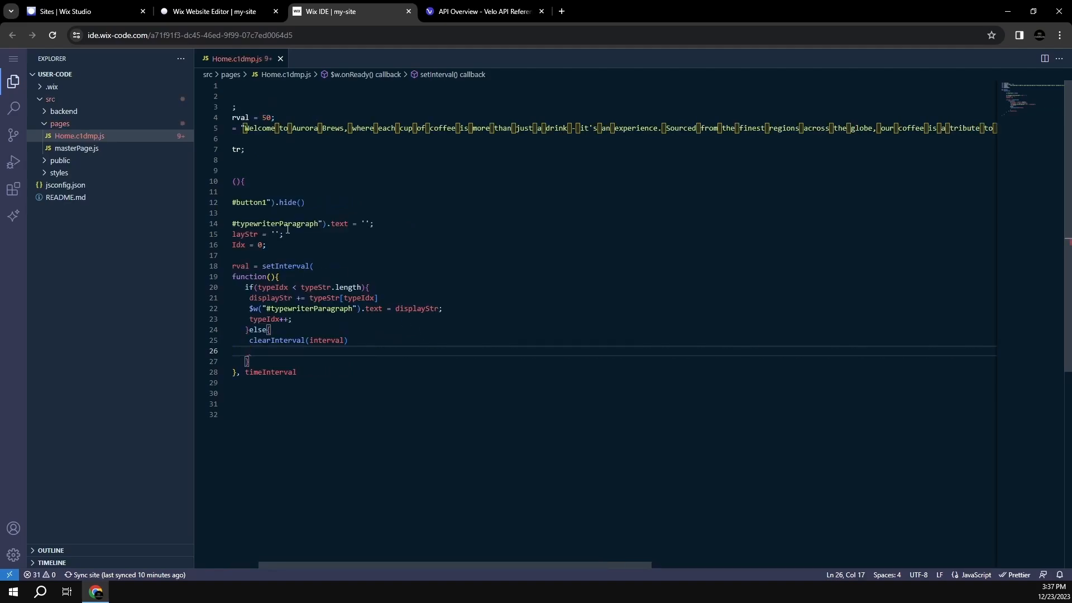
left_click_drag(305, 202, 271, 200)
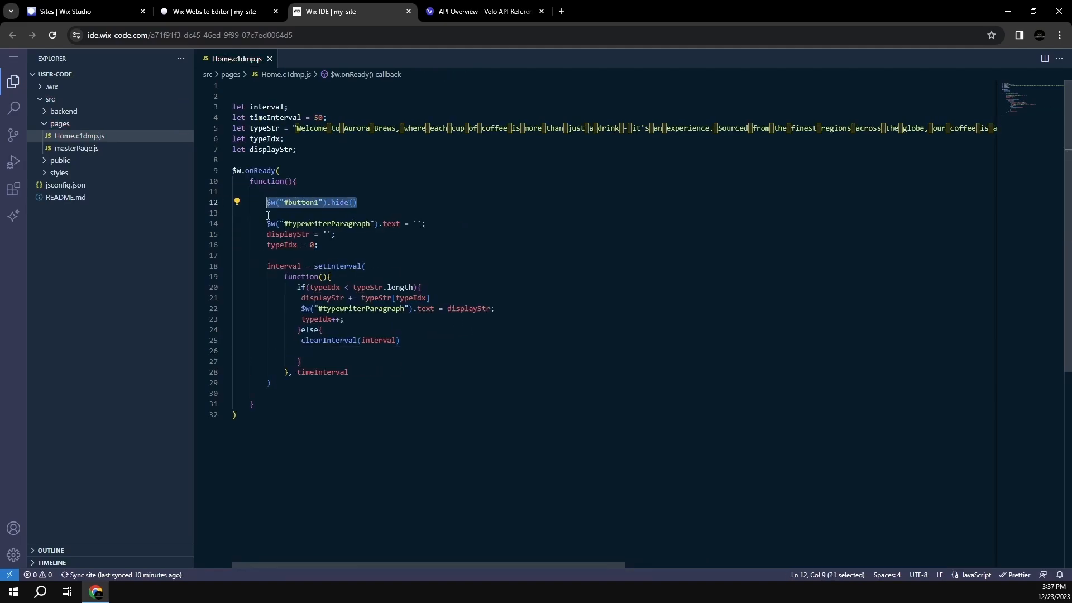
key("ctrl+c")
left_click(343, 352)
key("ctrl+v")
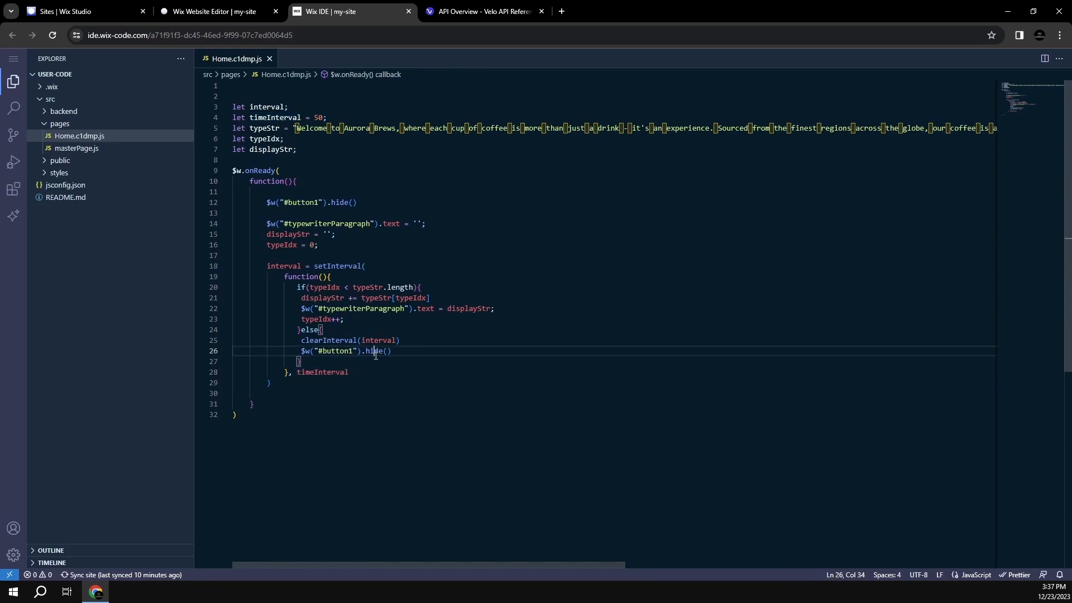
- Replace hide with show in the #button1 statement inside the else block
double_click(374, 351)
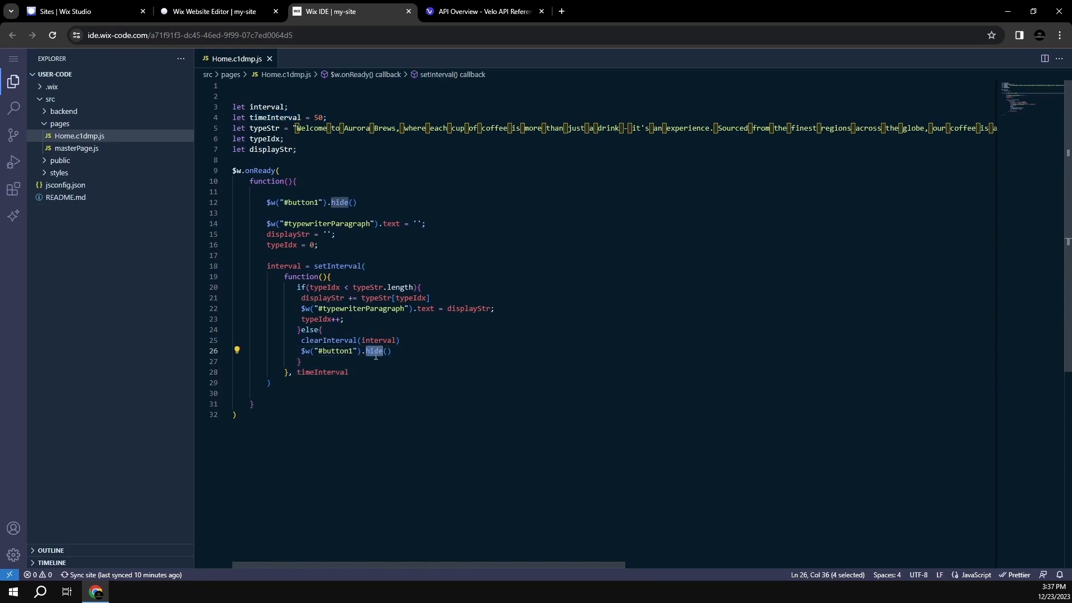
type("show")
left_click(363, 357)
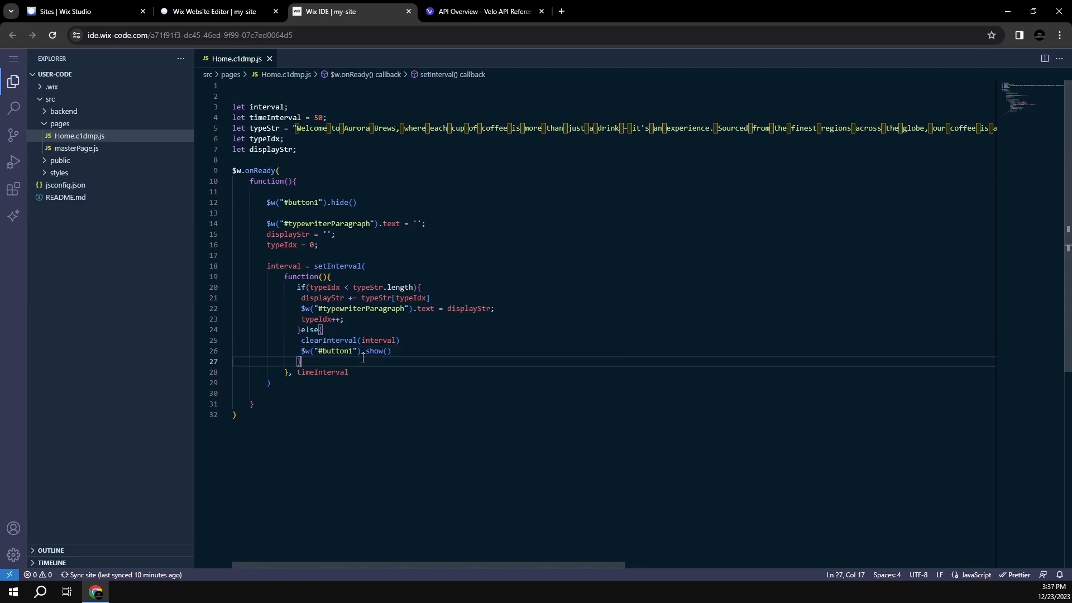
- Review the page code's #button1 hide line, the typing statements in the interval, and the #button1 show line in the else branch
left_click_drag(365, 203, 267, 195)
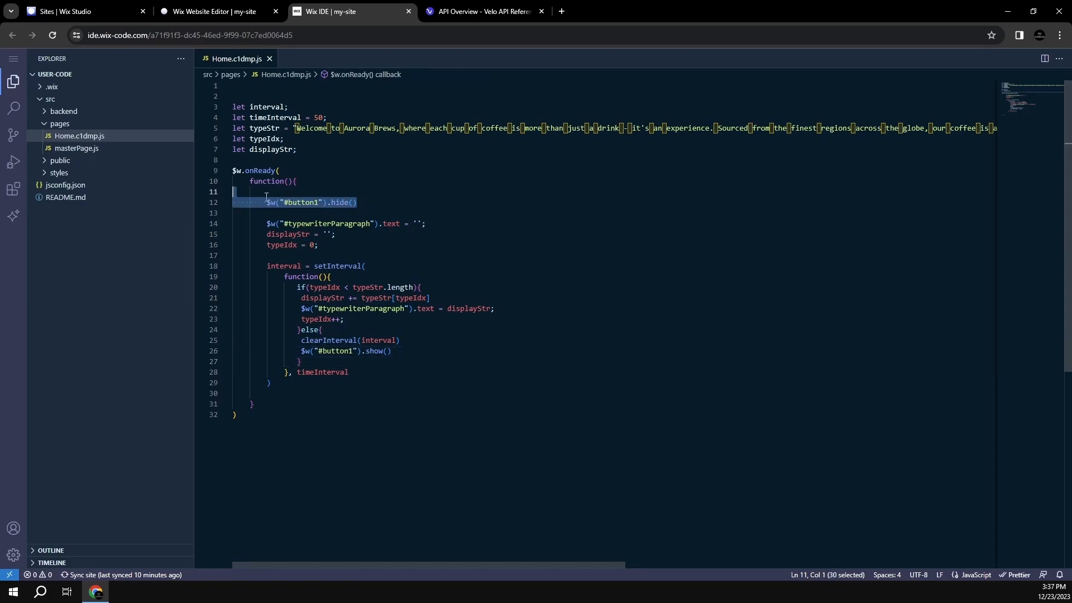
left_click(347, 237)
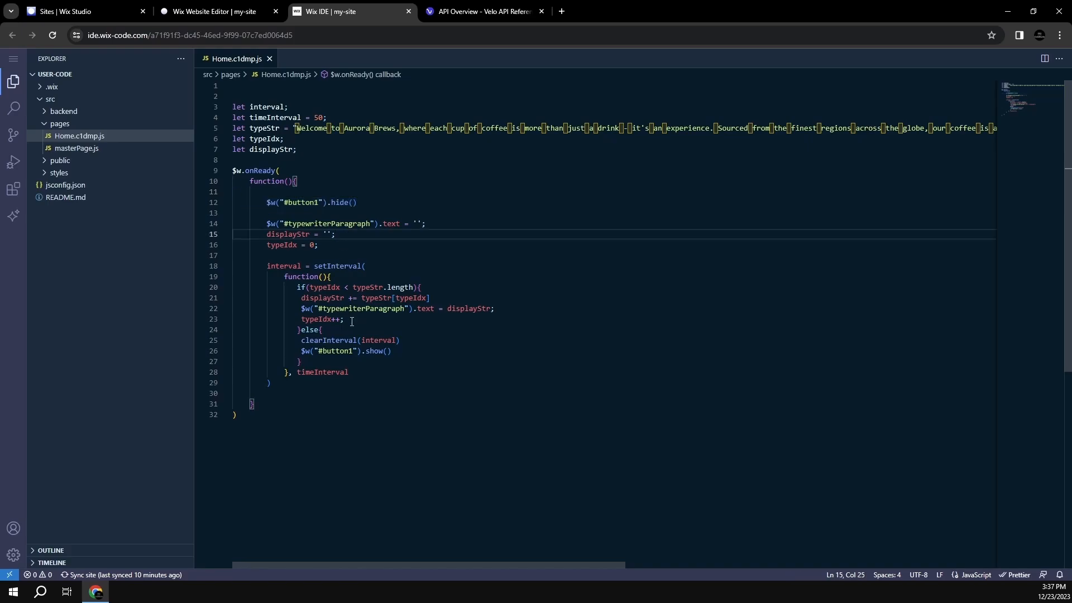
left_click_drag(351, 321, 279, 297)
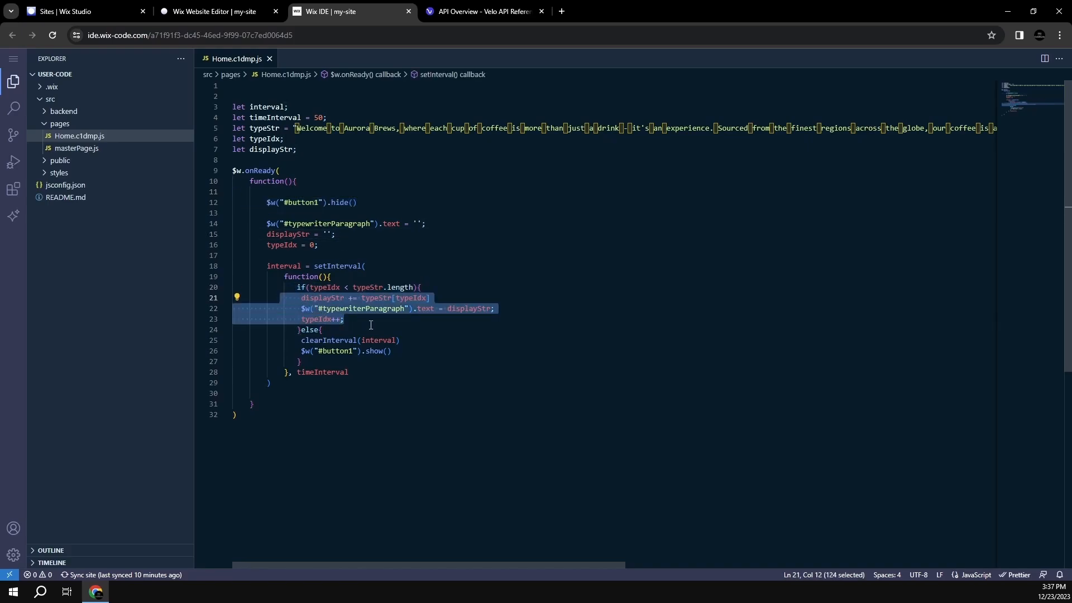
left_click(334, 332)
left_click_drag(302, 352, 398, 349)
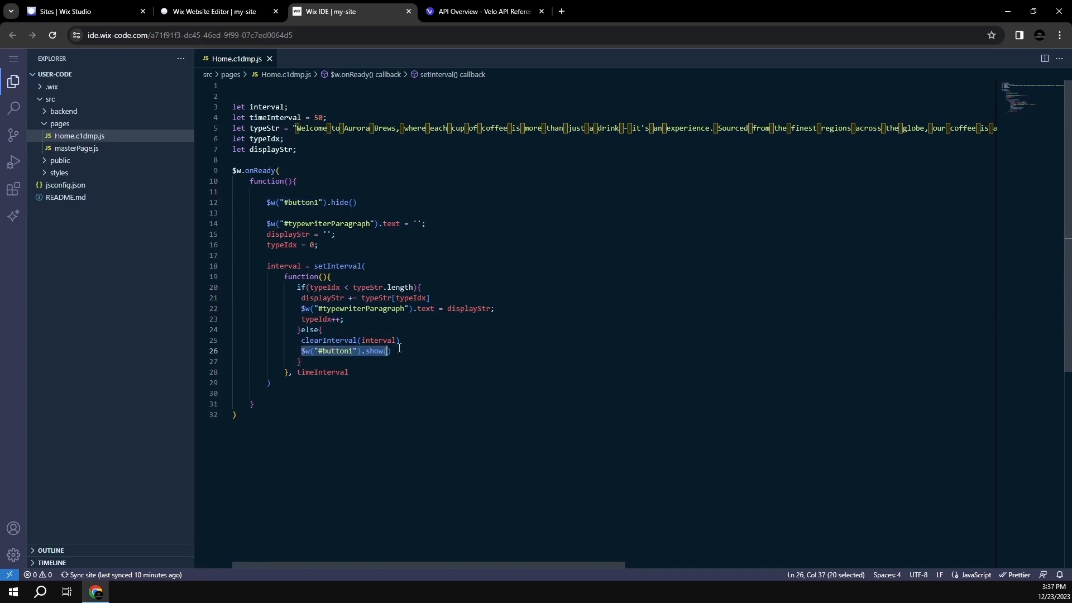
left_click(400, 350)
- Switch to the Wix Website Editor, exit the site preview back to editing, and dismiss the publish prompt
left_click(246, 4)
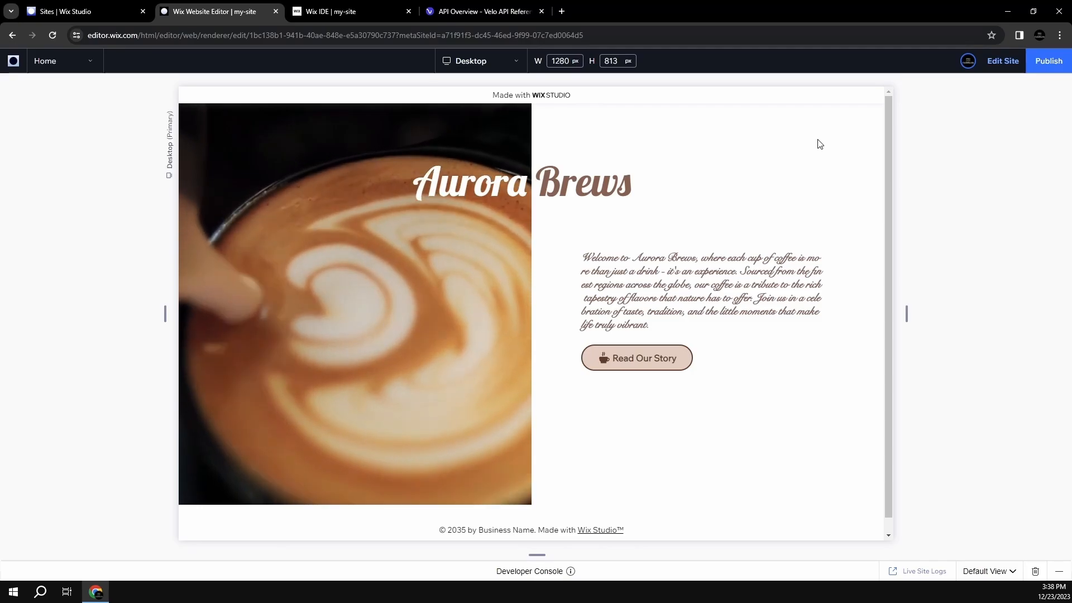
left_click(1000, 61)
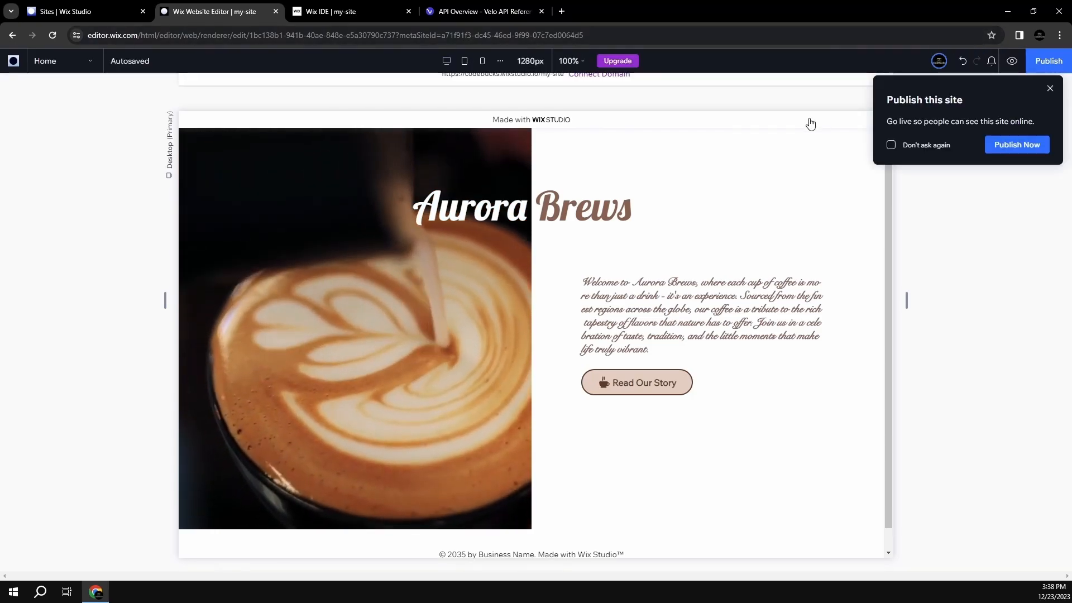
left_click(1050, 89)
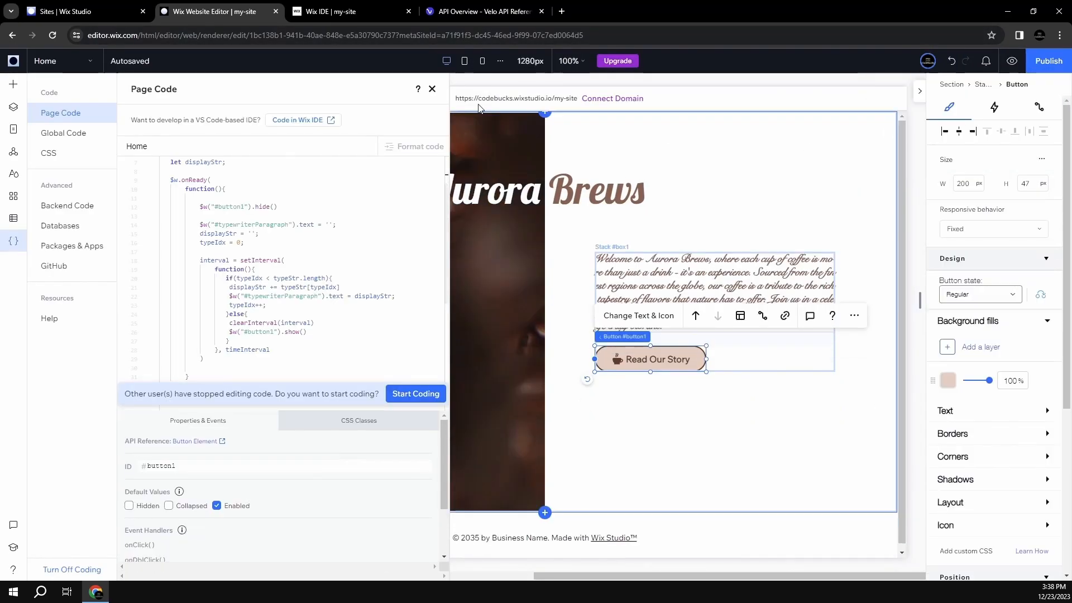
- Switch back to Wix IDE, review the typewriter code inside onReady, and look at the Wix AI Assistant options
left_click(330, 7)
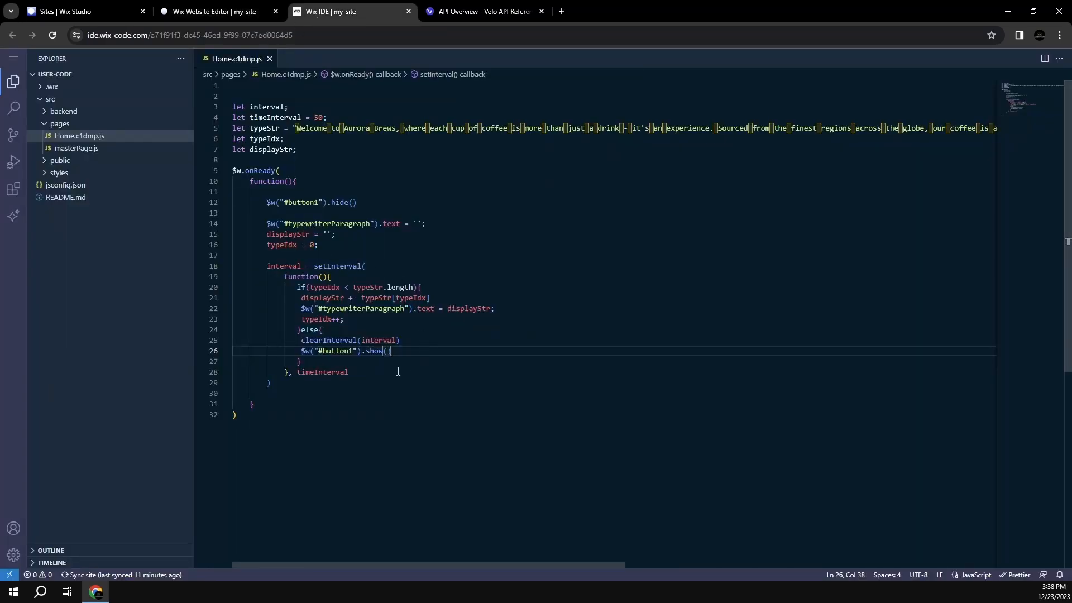
left_click_drag(349, 371, 254, 205)
left_click(367, 206)
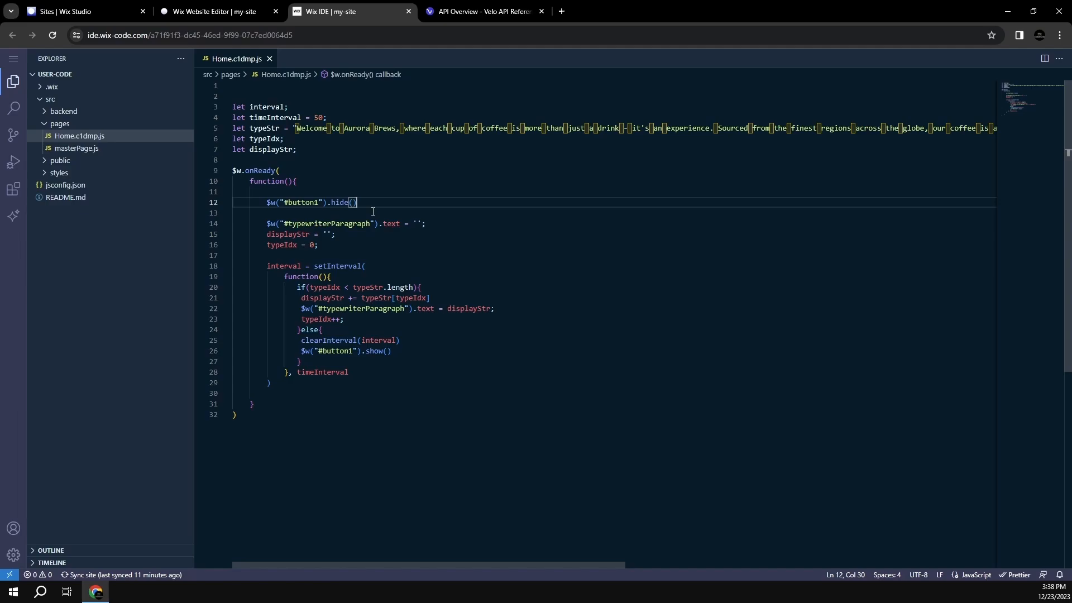
left_click(14, 218)
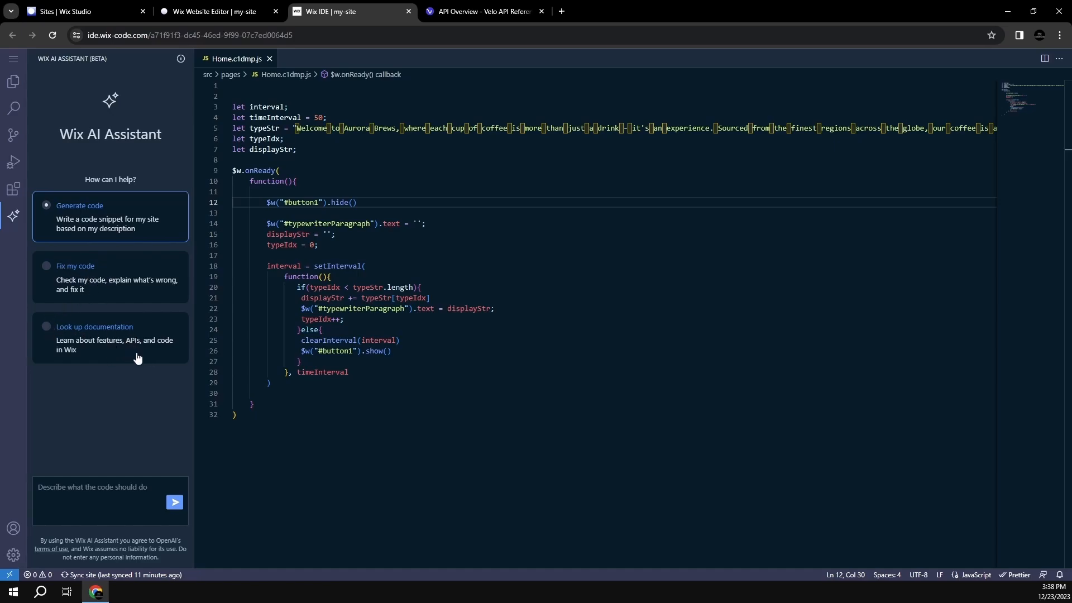
left_click(314, 234)
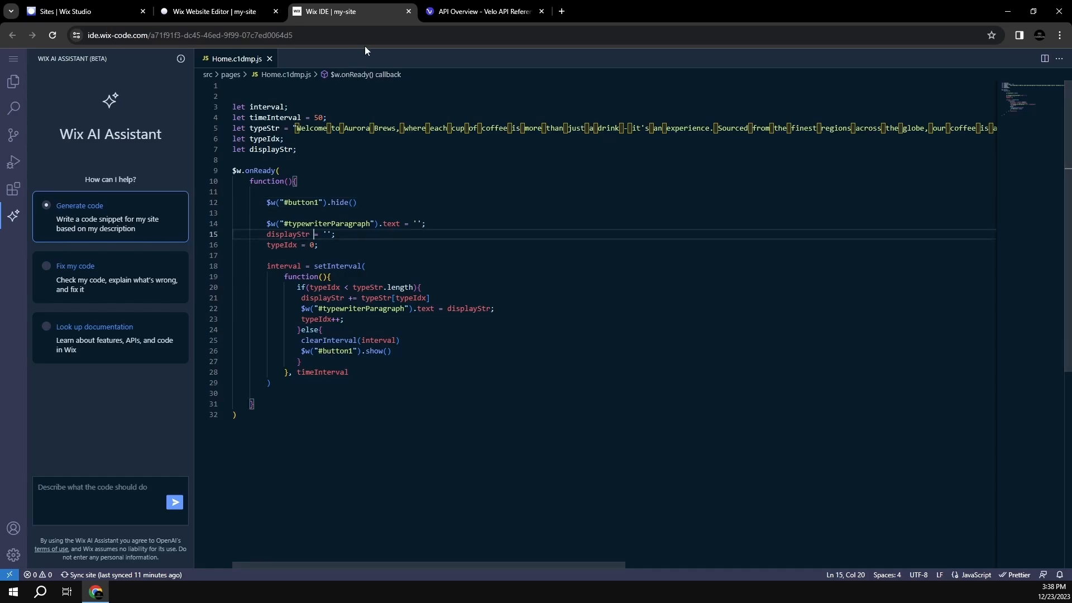
- Close Wix IDE, return to the Wix Website Editor, and close the page code with the button deselected
left_click(408, 11)
left_click(243, 15)
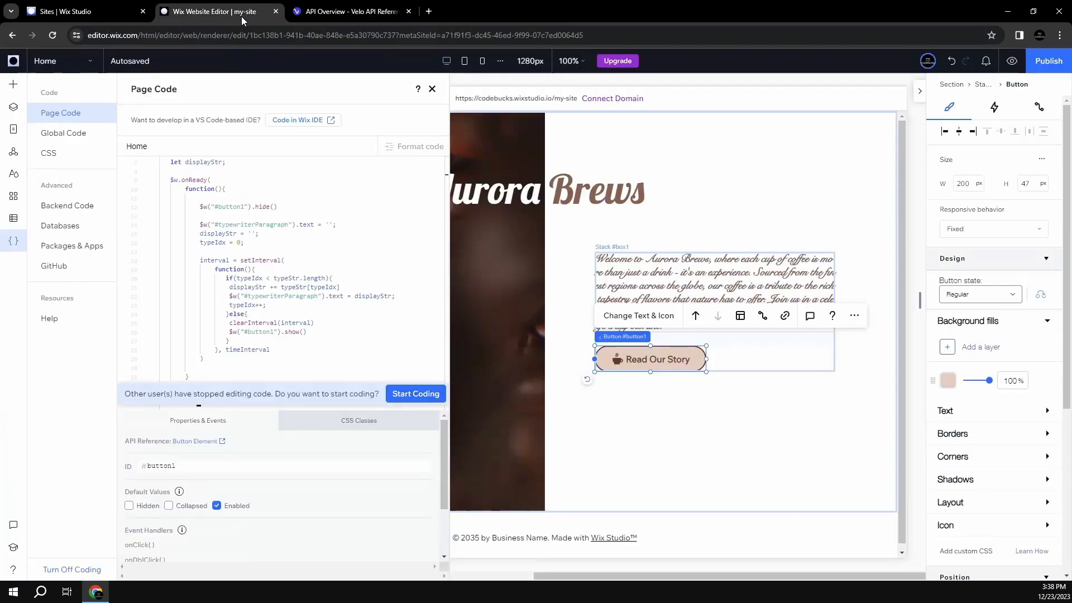
left_click(432, 89)
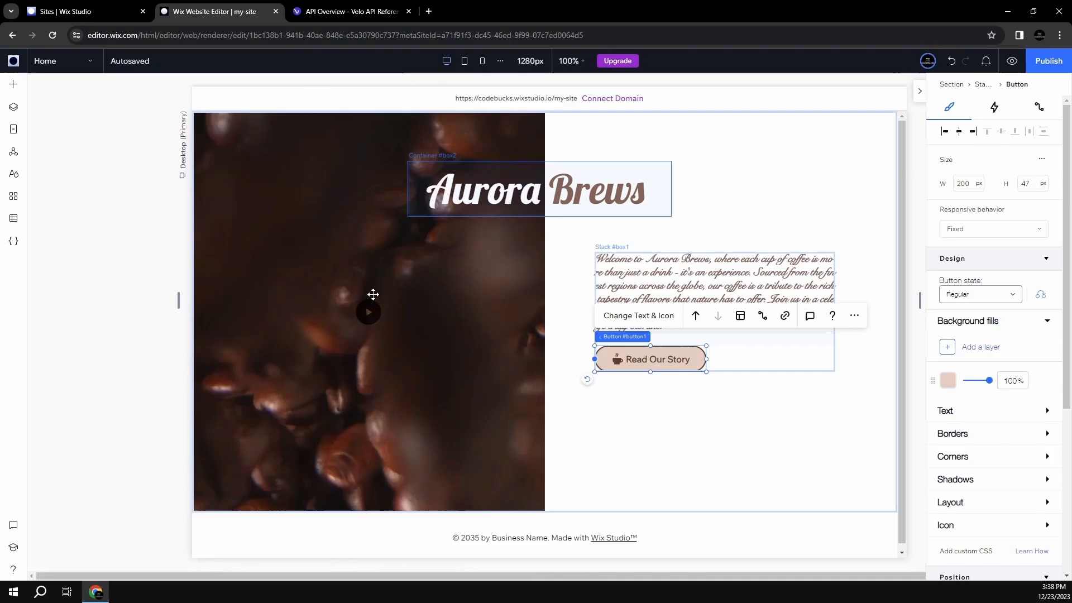
left_click(160, 397)
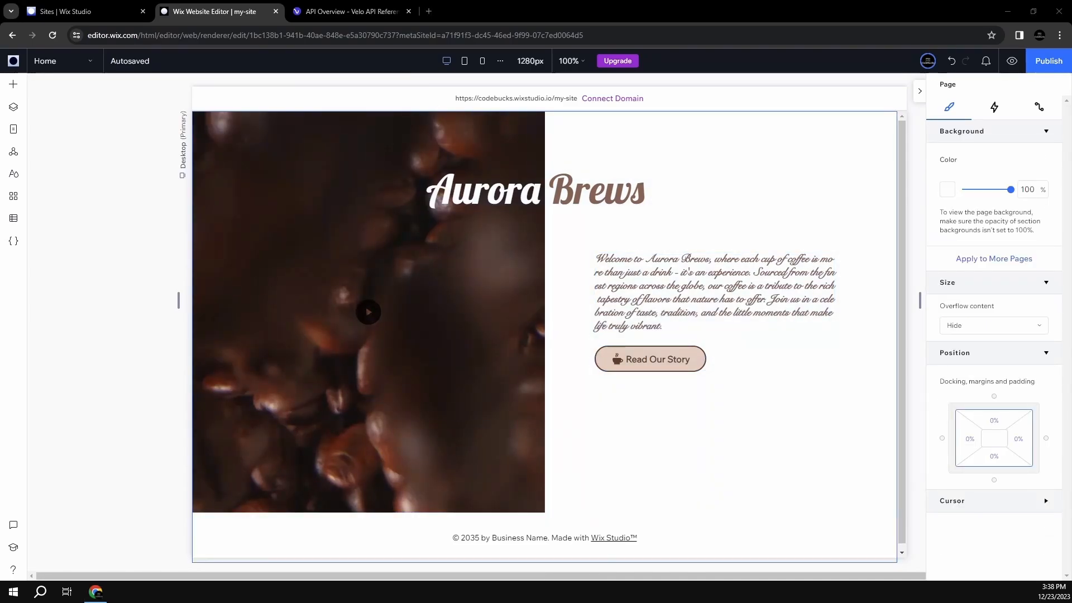
left_click(86, 203)
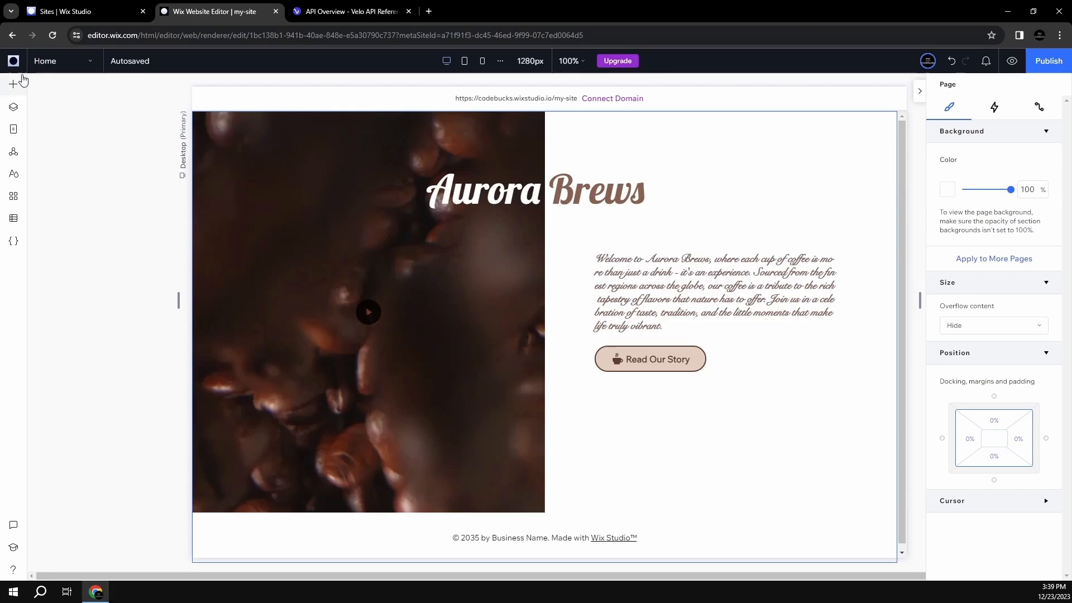
- Open the Media Manager and search the Wix media illustrations for "coffee"
left_click(14, 61)
mouse_move(31, 132)
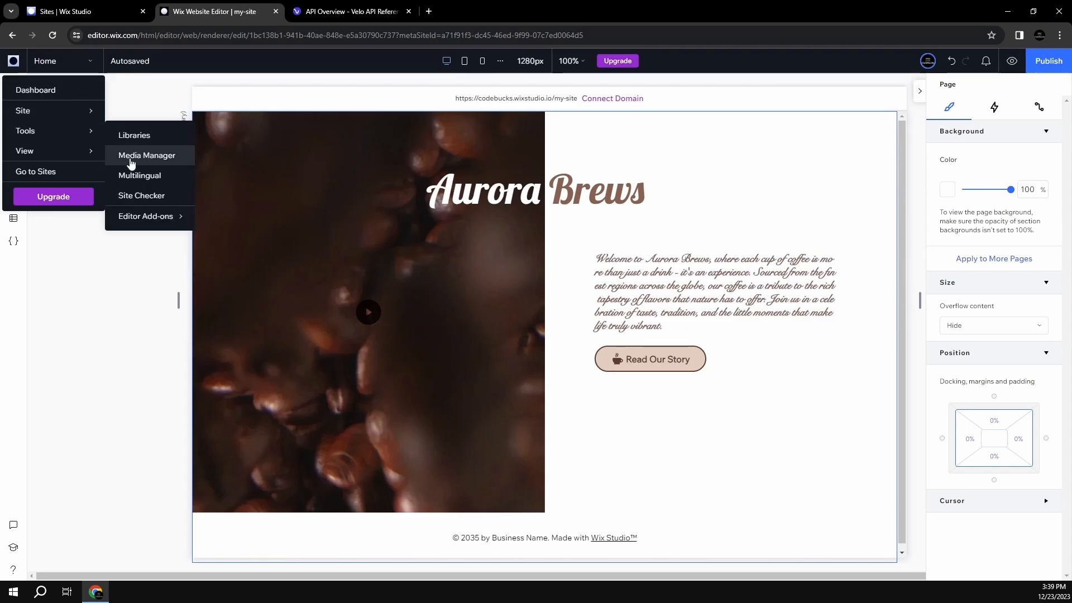
left_click(135, 162)
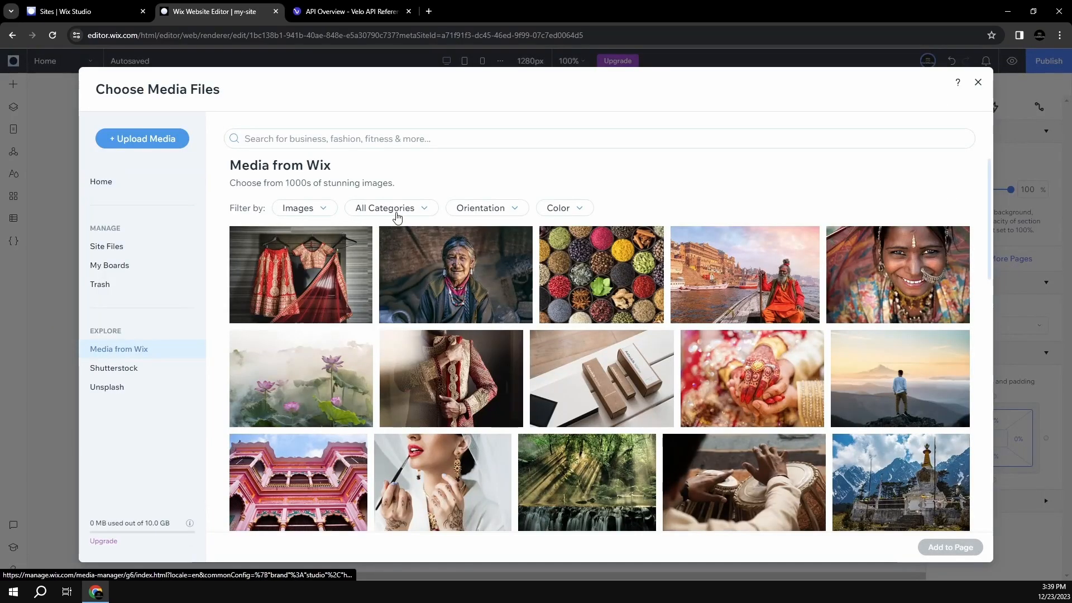
left_click(419, 210)
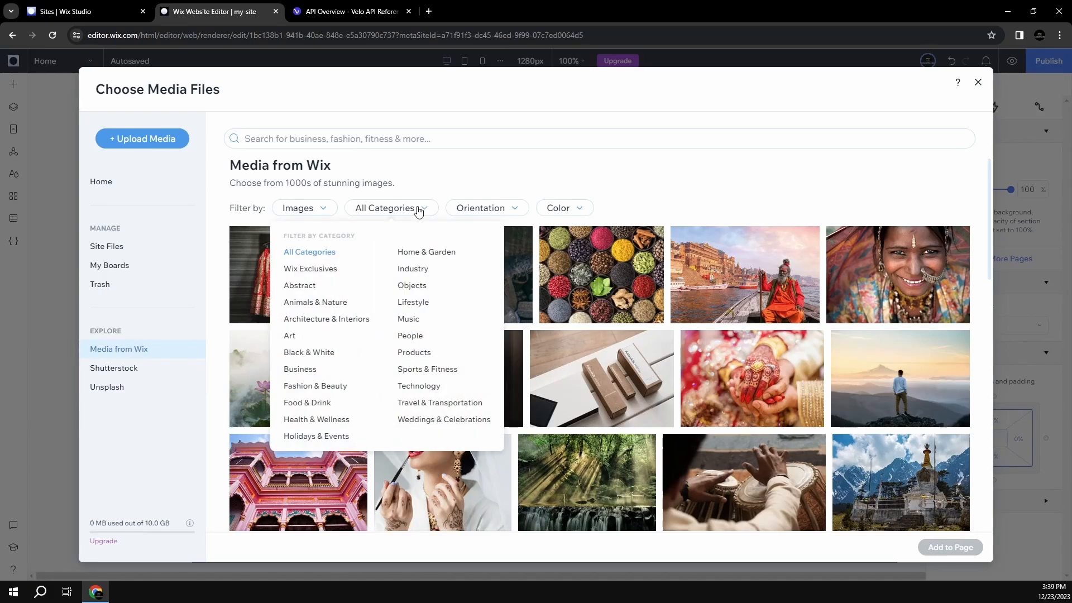
left_click(419, 210)
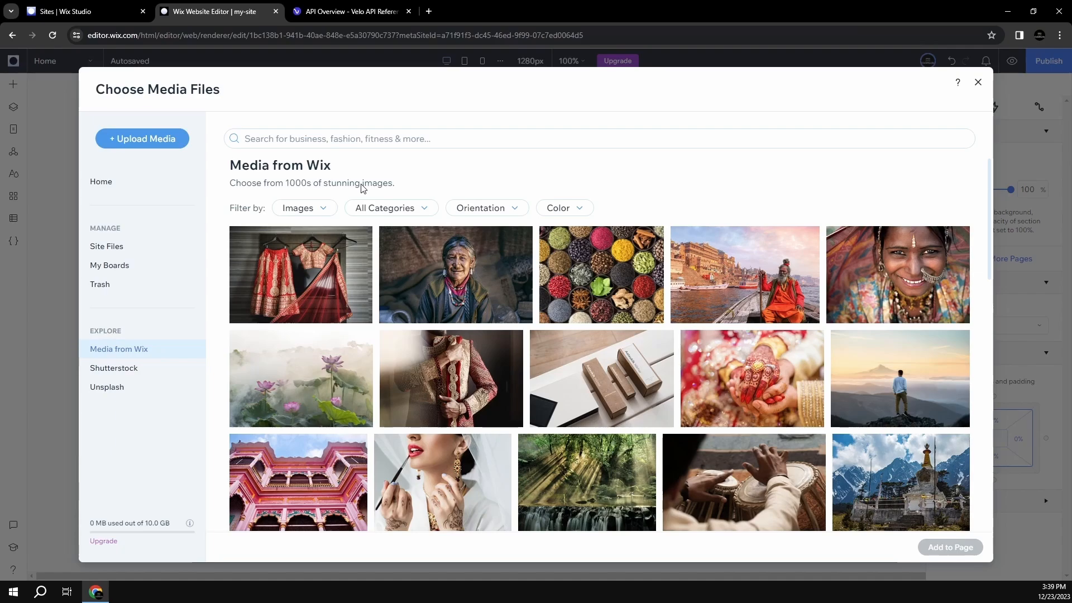
left_click(307, 209)
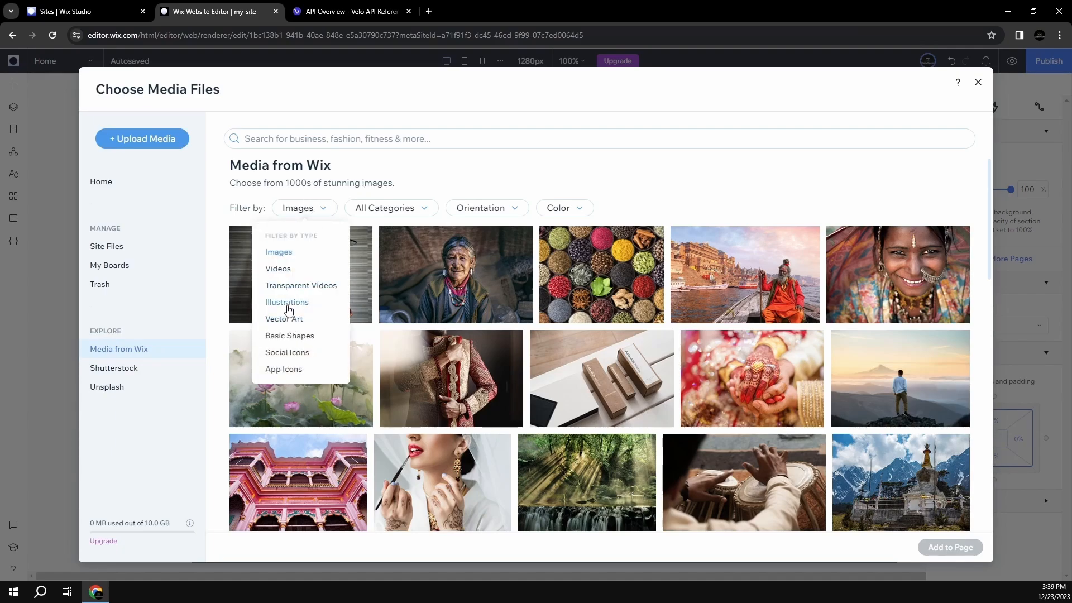
left_click(286, 303)
left_click(419, 145)
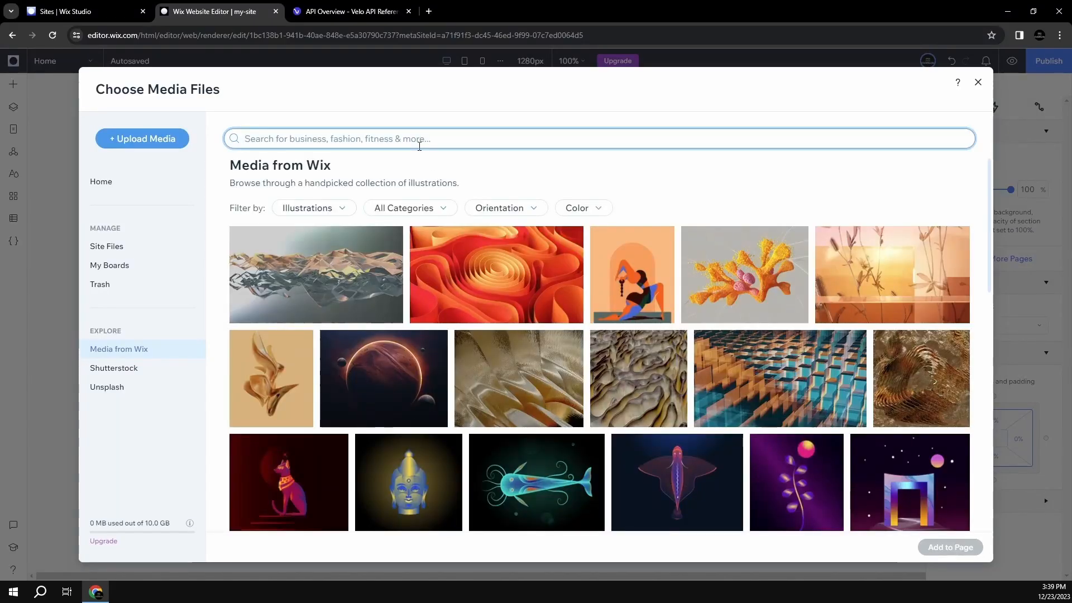
type("coffee")
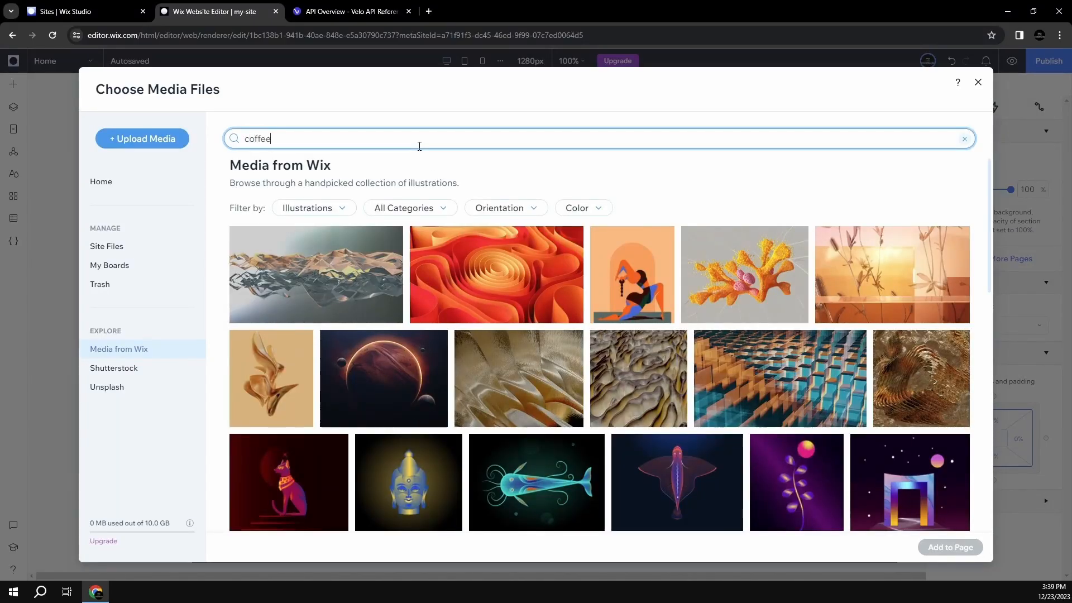
scroll(810, 374, "down", 1)
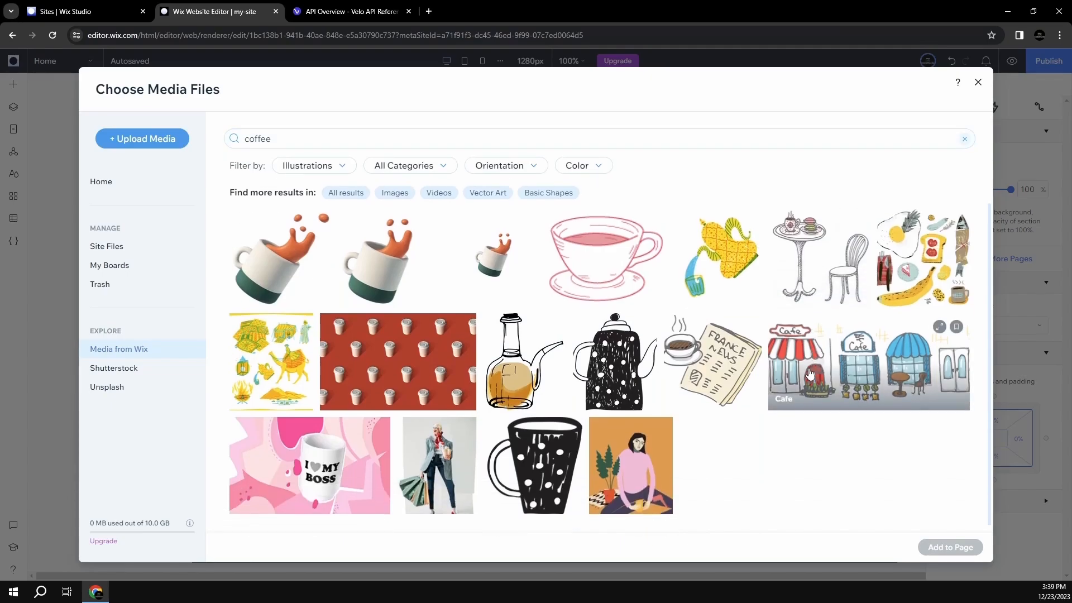
scroll(810, 374, "up", 1)
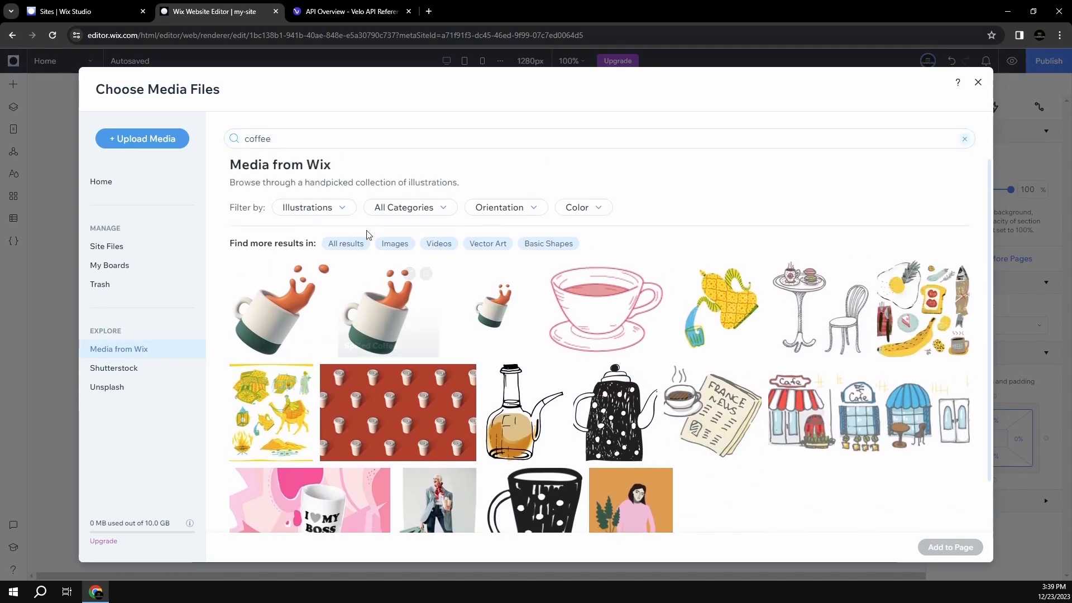
- Filter the coffee results to Vector Art and add the lidded takeaway "coffee" cup to the page
left_click(333, 219)
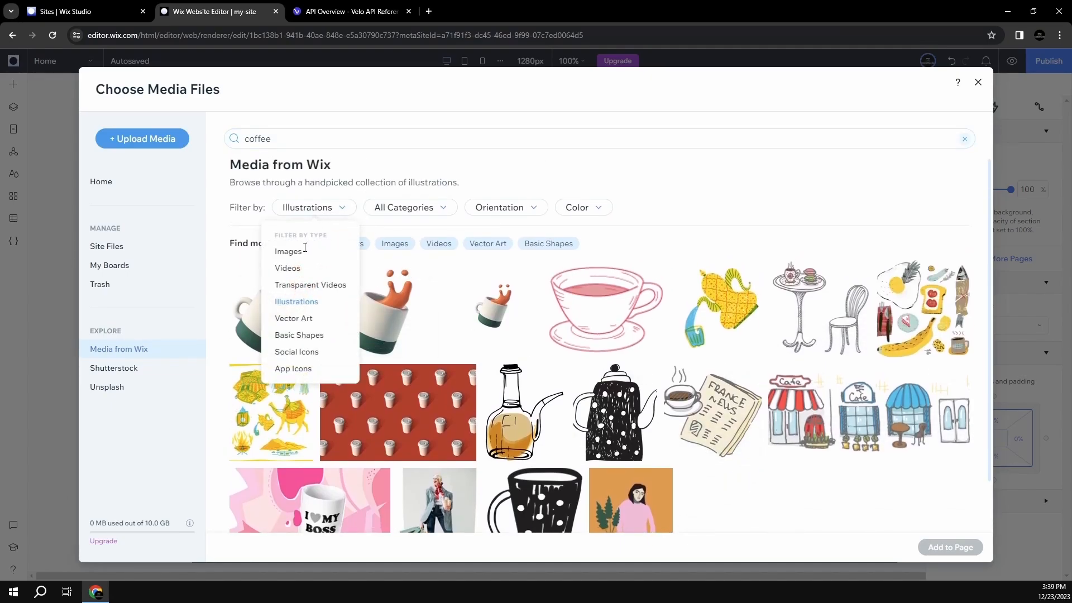
left_click(306, 319)
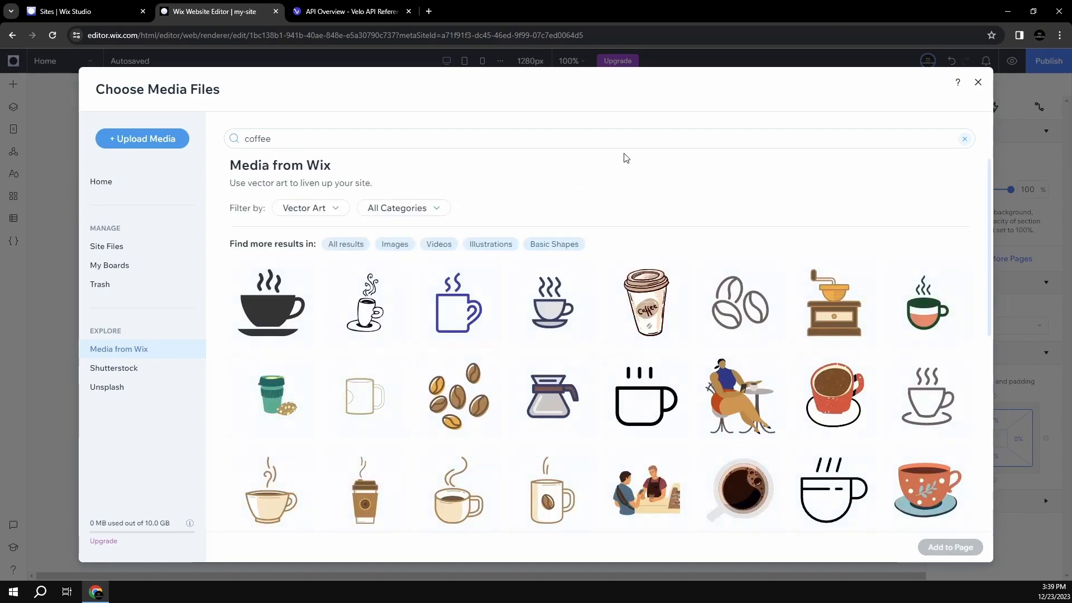
scroll(822, 241, "down", 1)
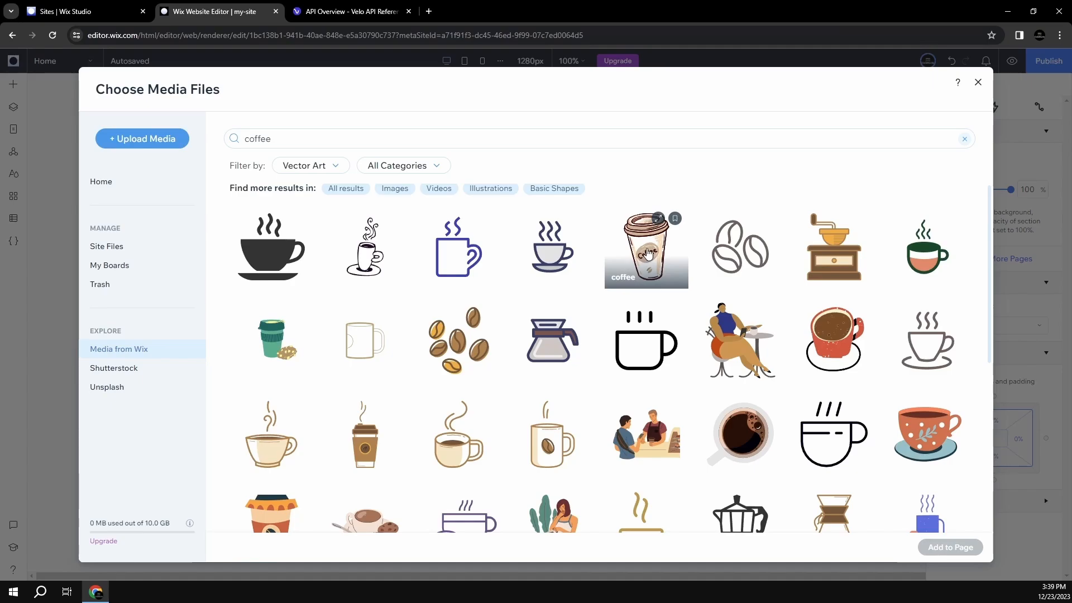
left_click(648, 254)
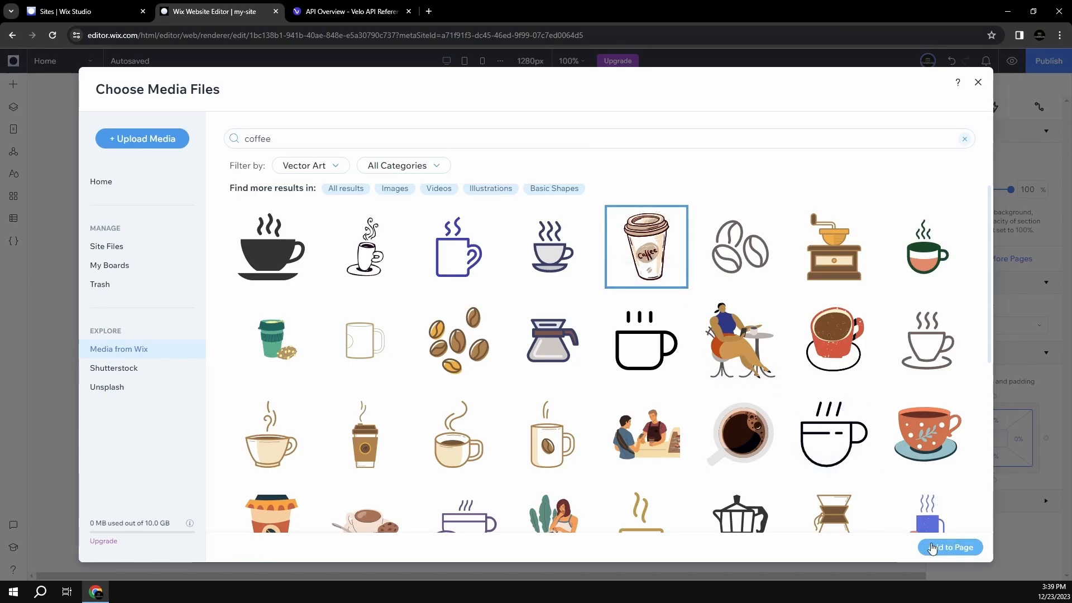
left_click(932, 548)
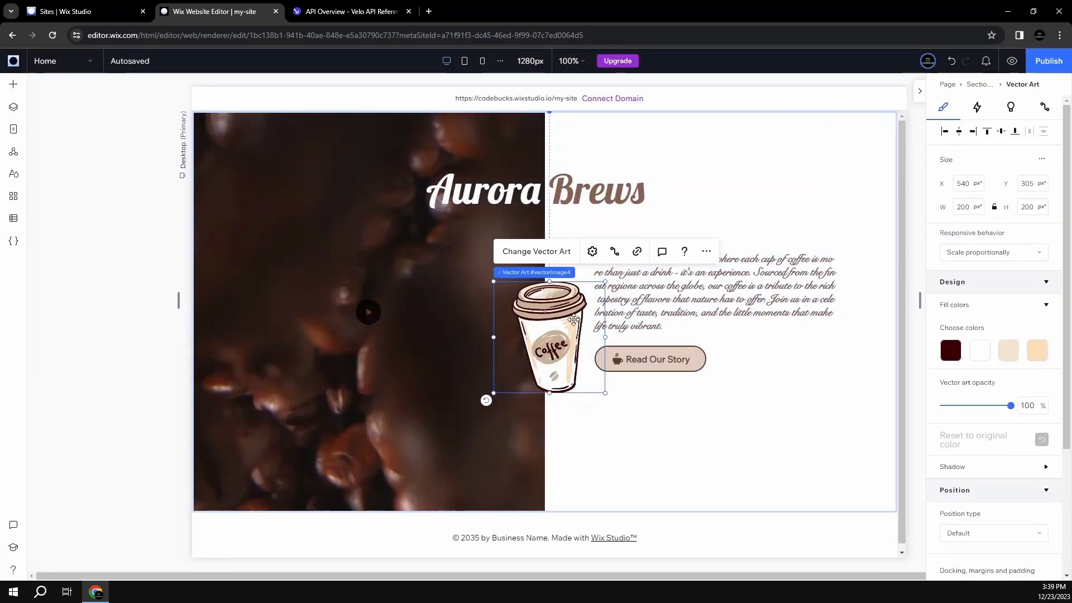
- Move the coffee cup to the lower-left corner of the video and shrink it to about 91 × 91 px
left_click_drag(573, 320, 284, 419)
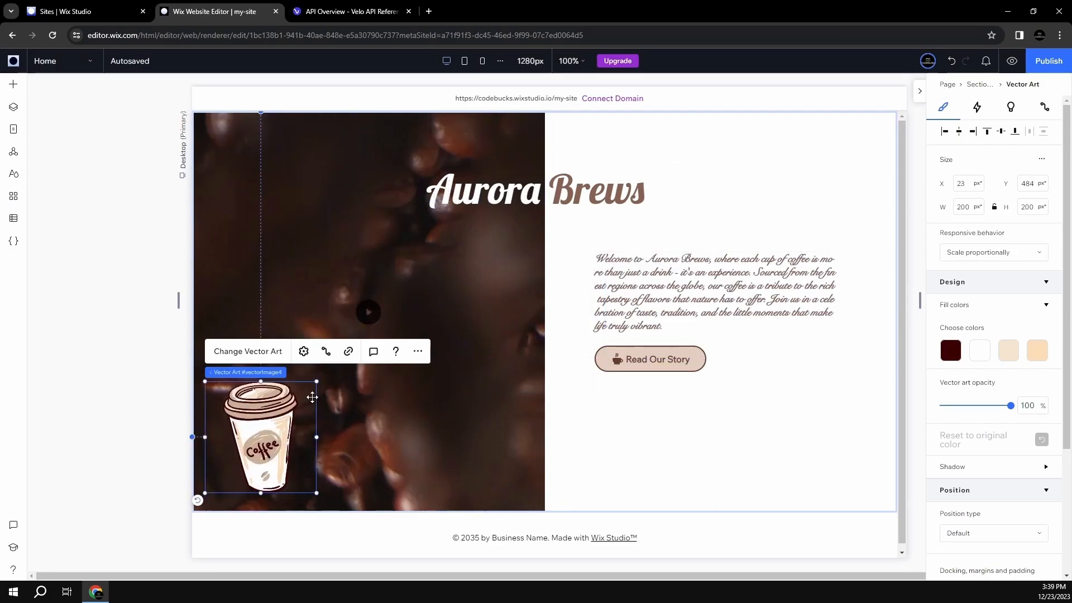
left_click_drag(316, 381, 252, 460)
left_click_drag(233, 467, 234, 467)
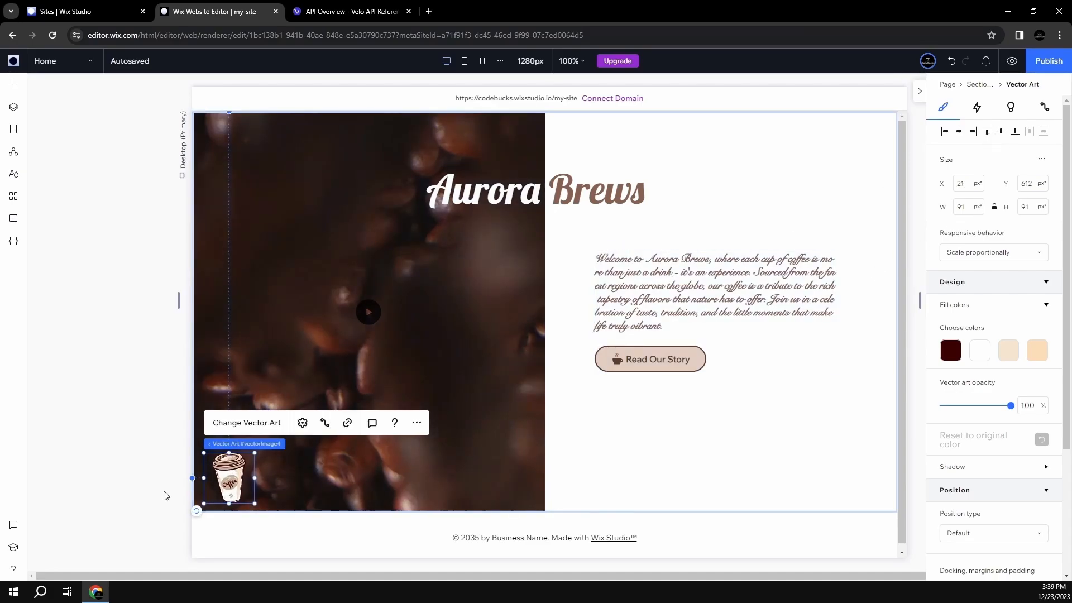
- Add a Reveal entrance animation to the coffee cup
left_click(977, 110)
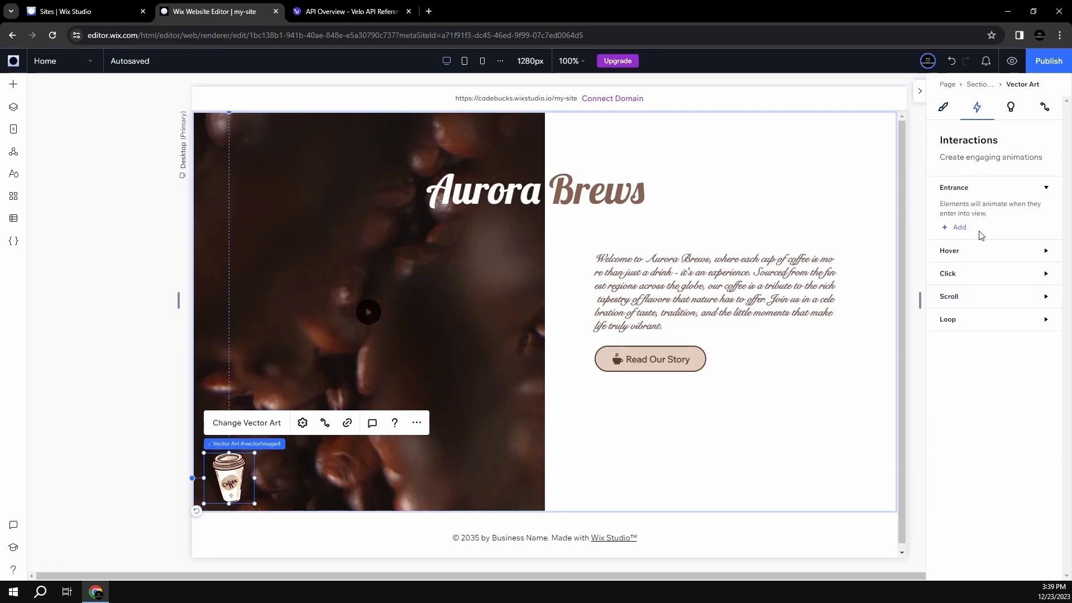
left_click(964, 233)
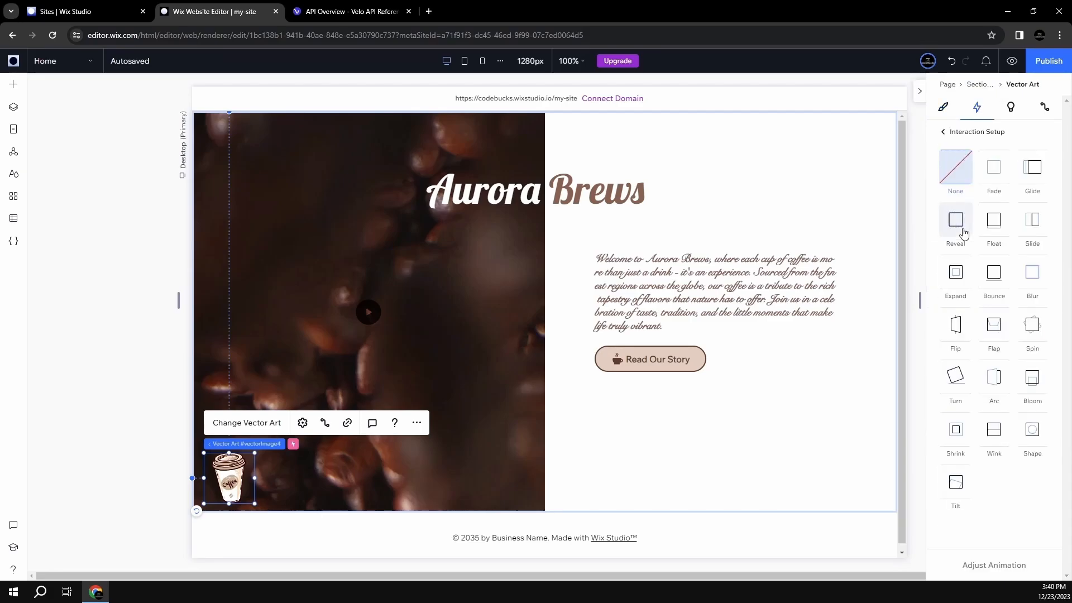
left_click(964, 233)
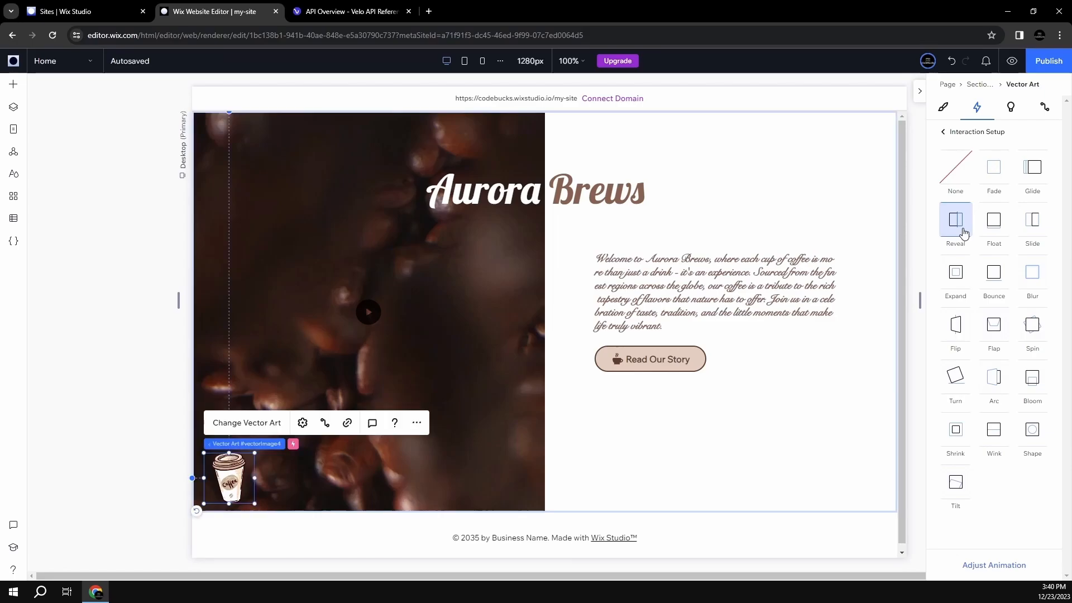
- Set the cup's Reveal delay to about 0.8 s, preview the animation, and deselect the cup
left_click(974, 566)
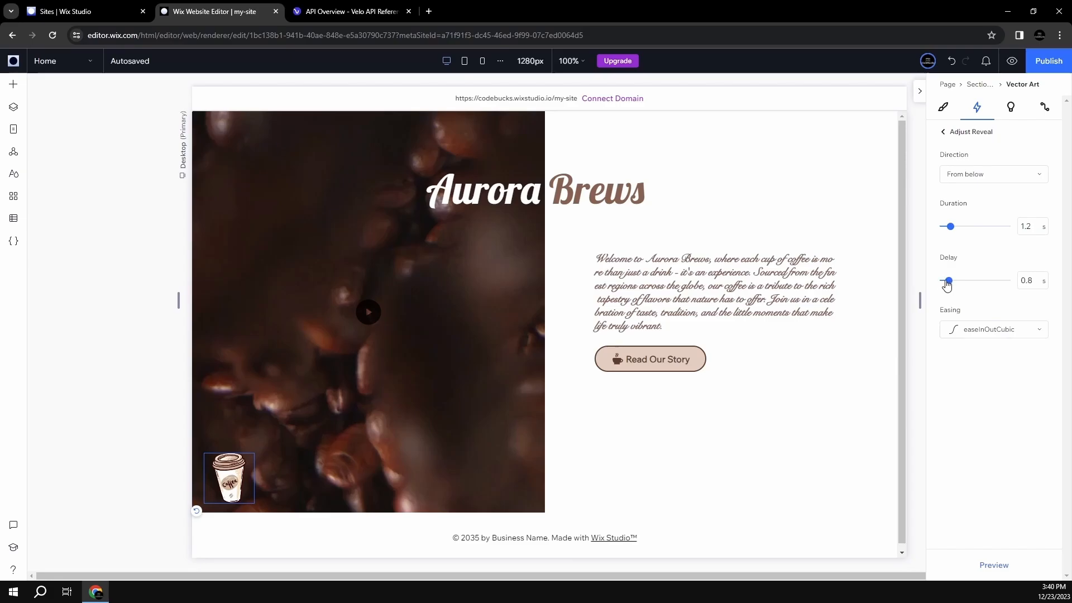
left_click_drag(947, 285, 946, 284)
left_click(994, 565)
left_click(945, 133)
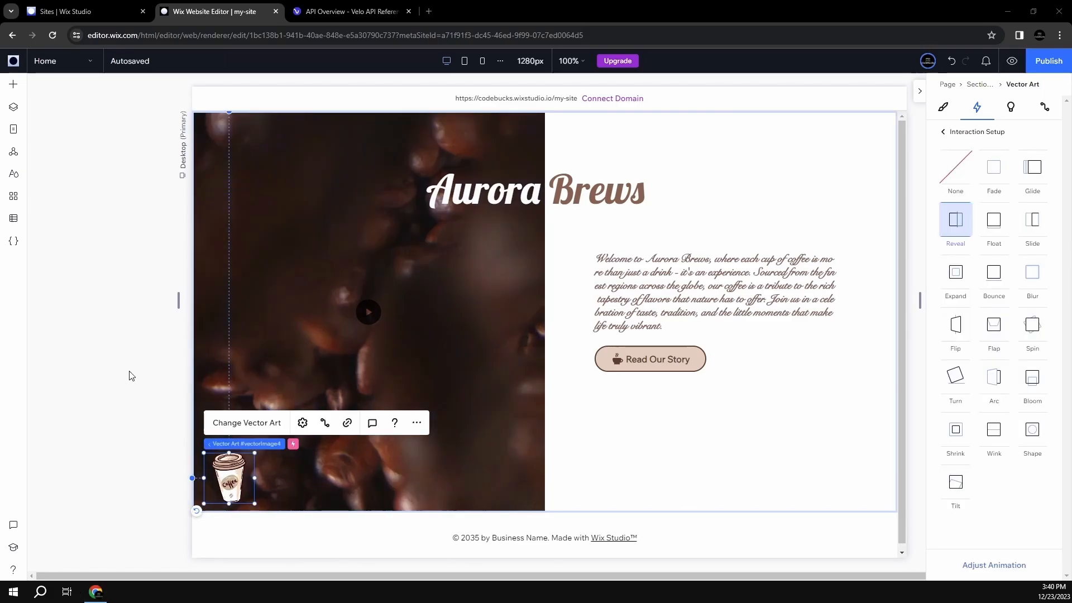
left_click(130, 375)
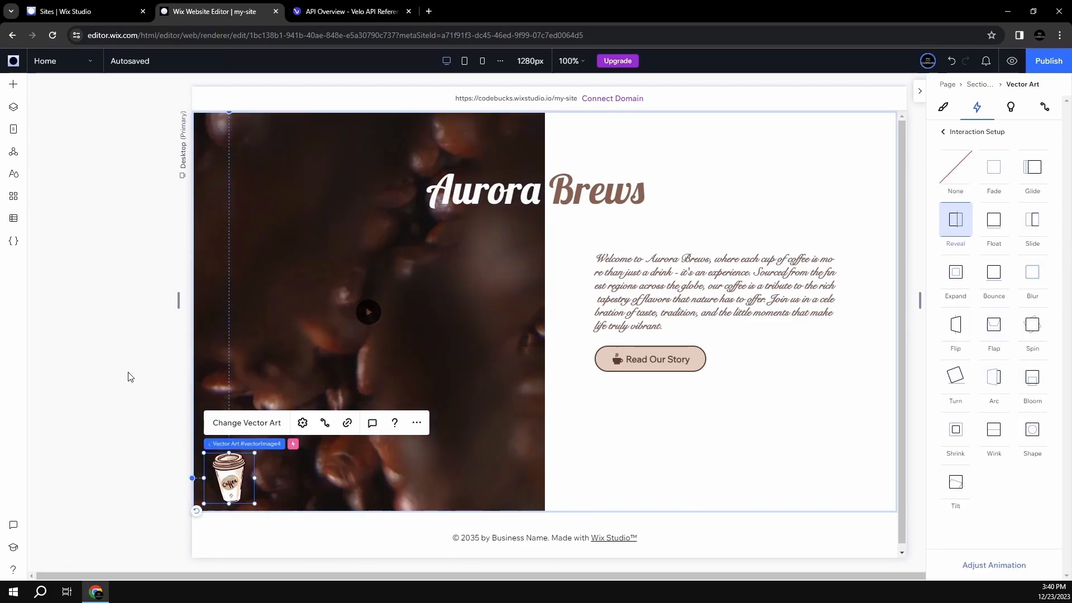
left_click(658, 273)
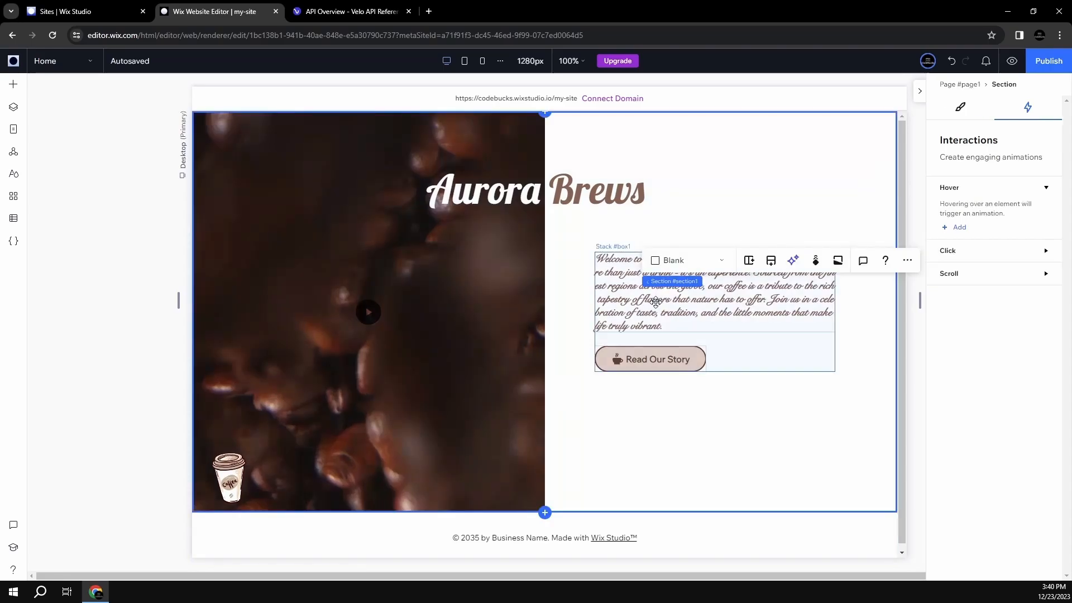
left_click(144, 299)
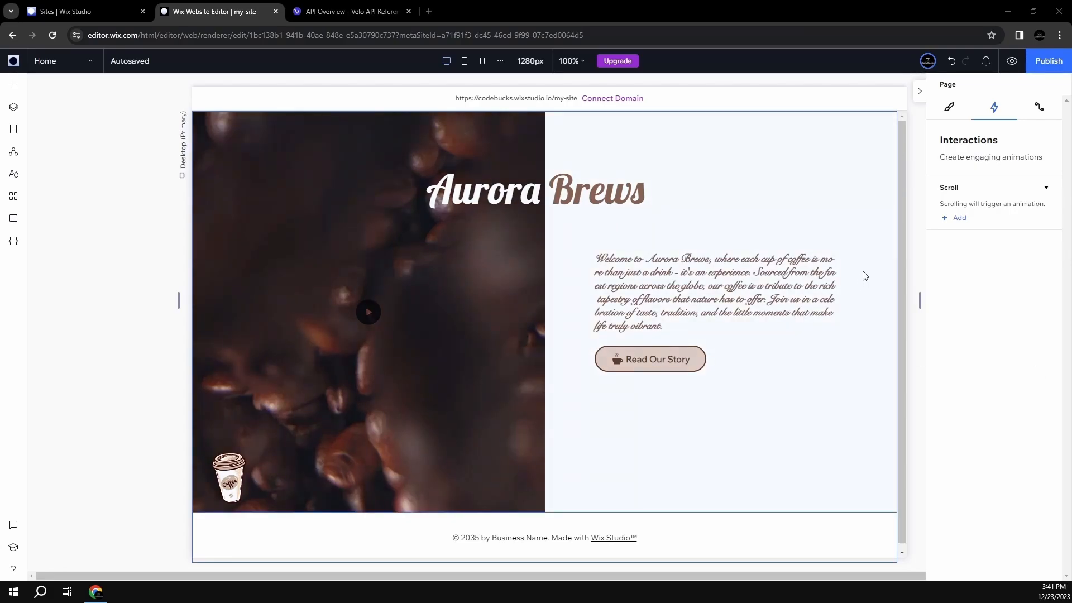
- Add a blank section between the hero section and the footer
scroll(862, 271, "down", 1)
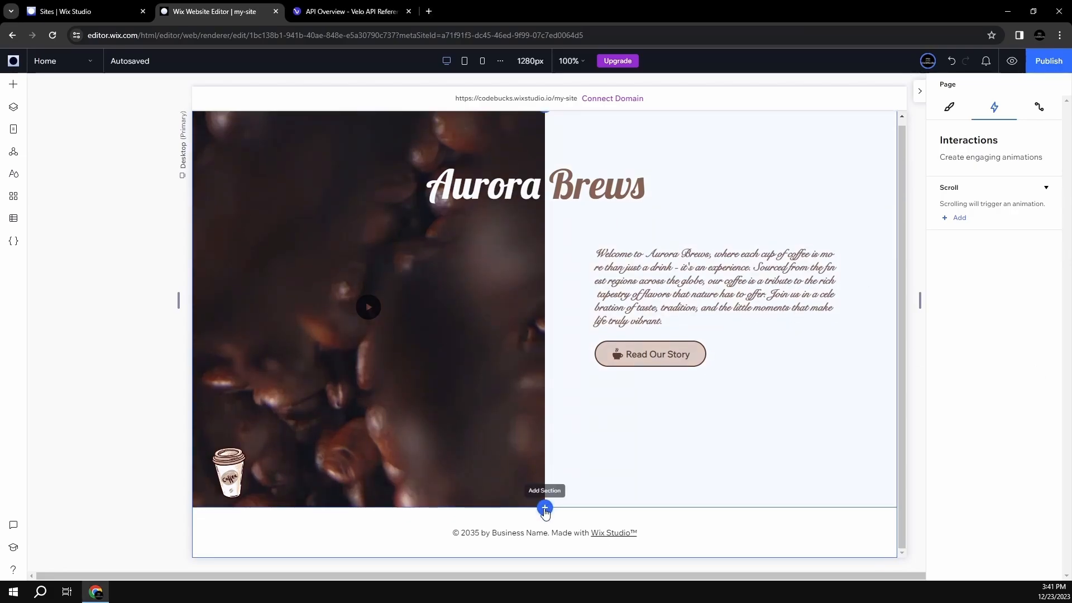
left_click(545, 506)
left_click(413, 341)
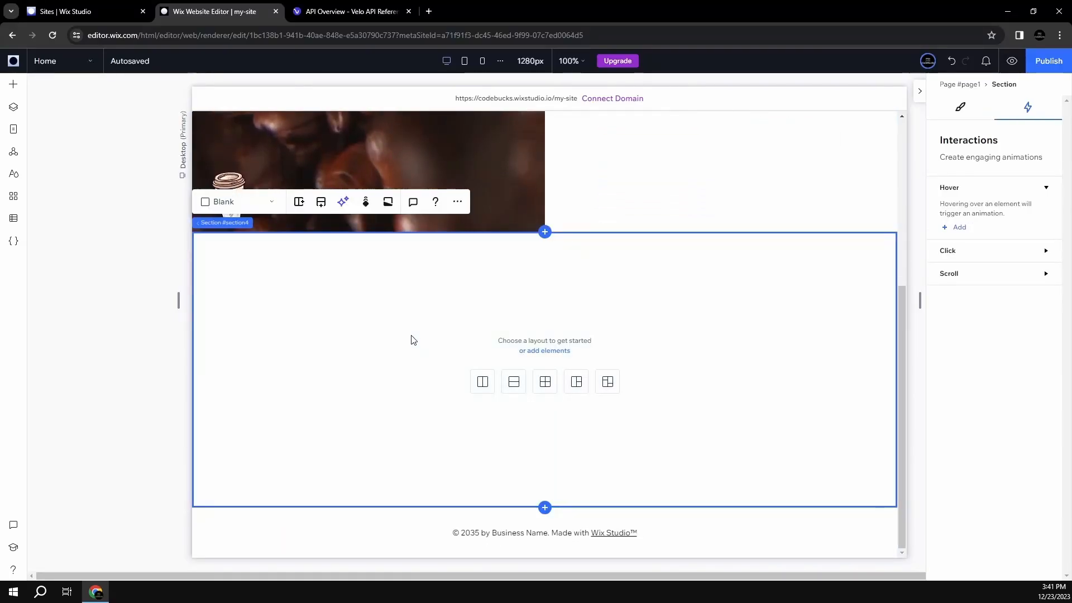
- Add a paragraph element near the upper-left corner of the new section with the text "OUR STORY"
left_click(13, 83)
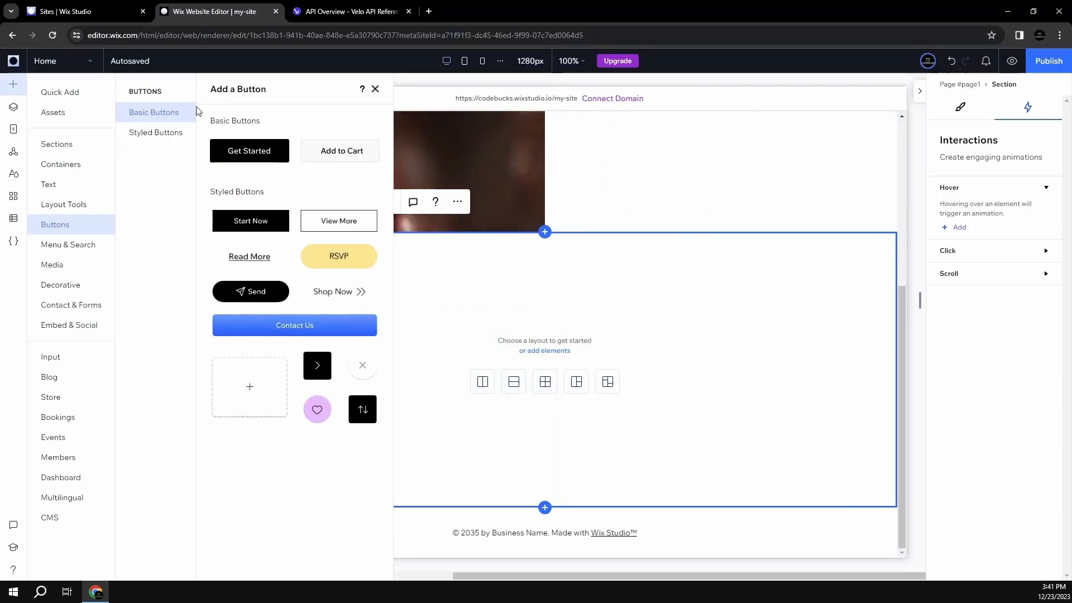
left_click(73, 94)
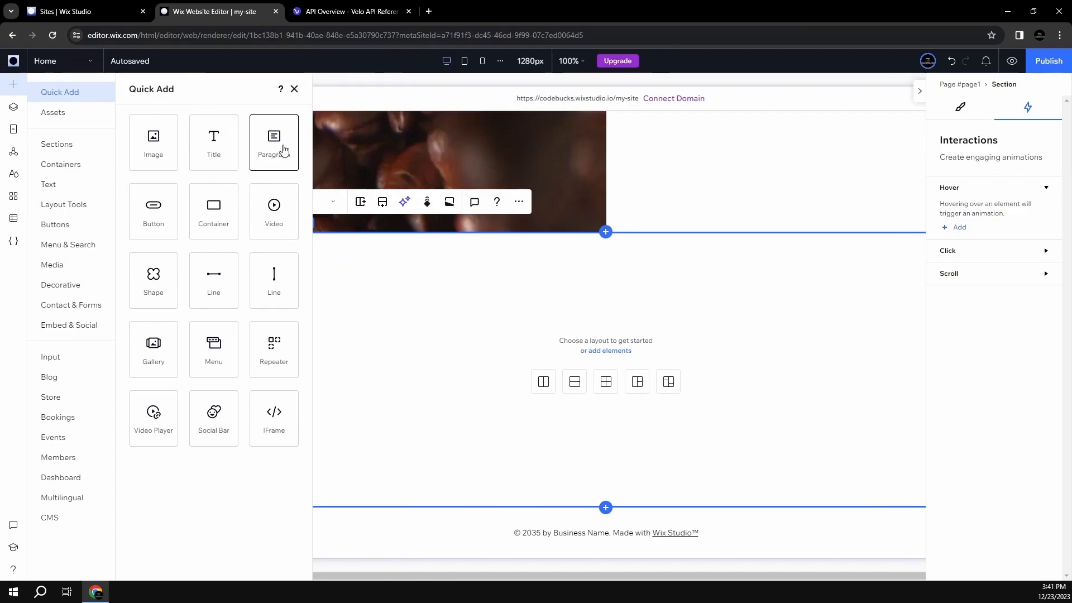
left_click_drag(277, 154, 307, 294)
double_click(303, 294)
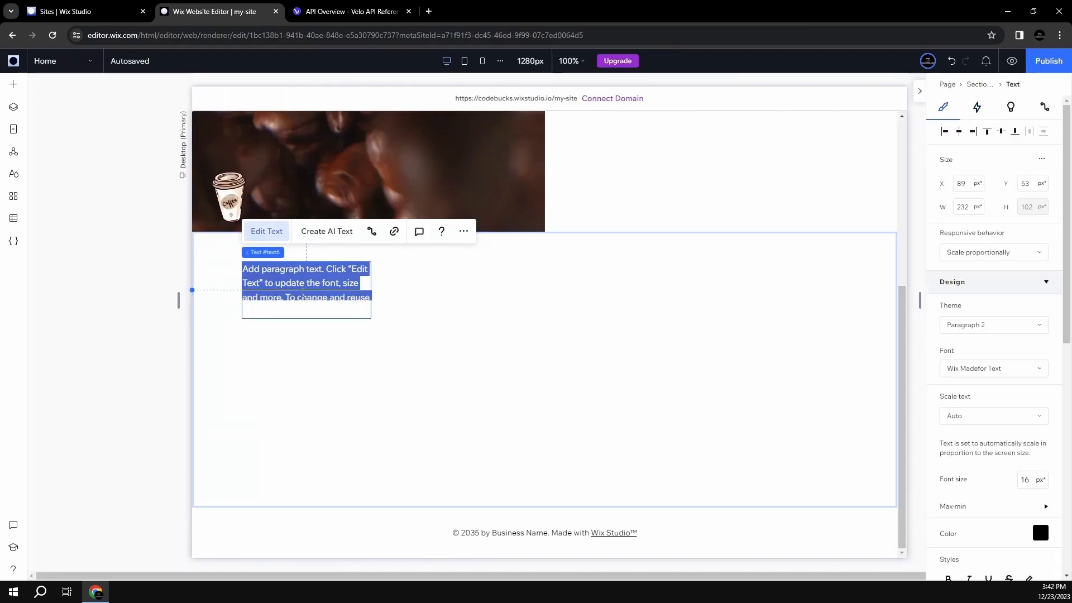
type("OUR STORY")
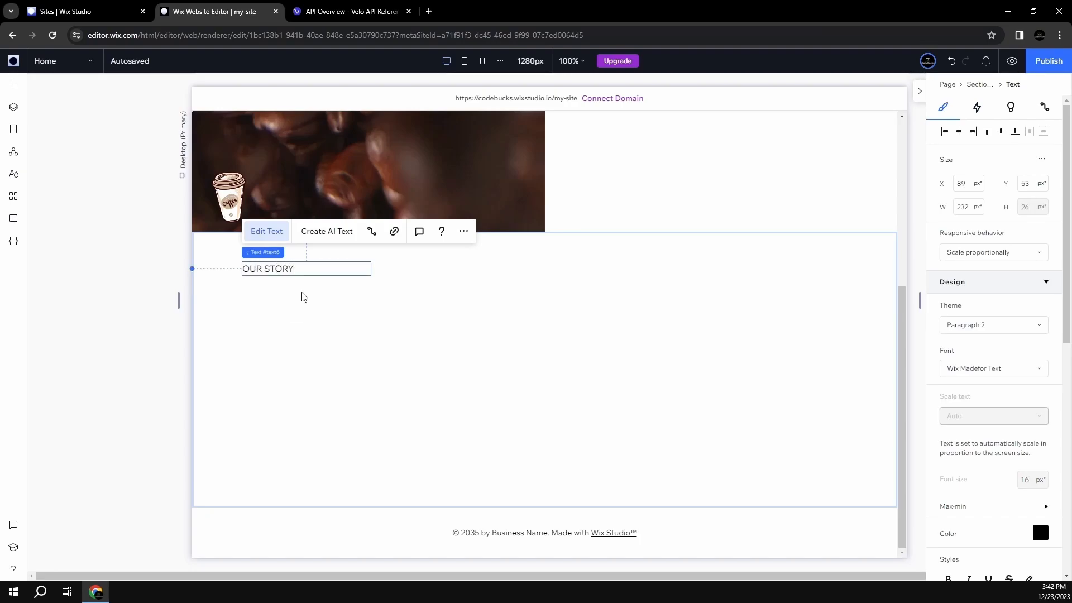
left_click(451, 329)
- Format the "OUR STORY" text as bold in the darkest brown theme colour, #633C2B
left_click(270, 268)
scroll(987, 401, "down", 1)
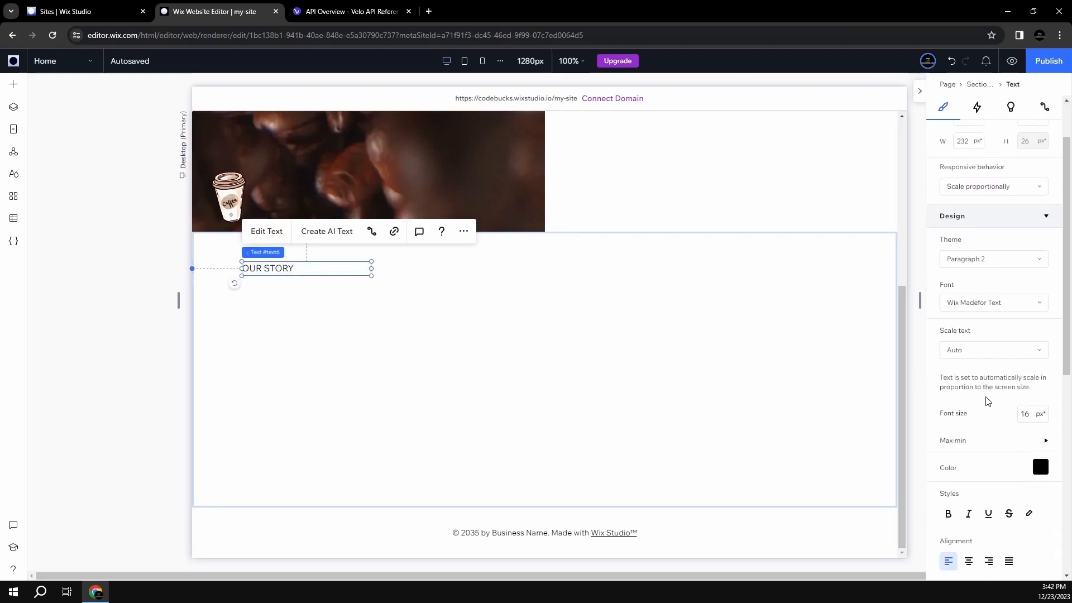
scroll(987, 401, "down", 2)
left_click(1040, 366)
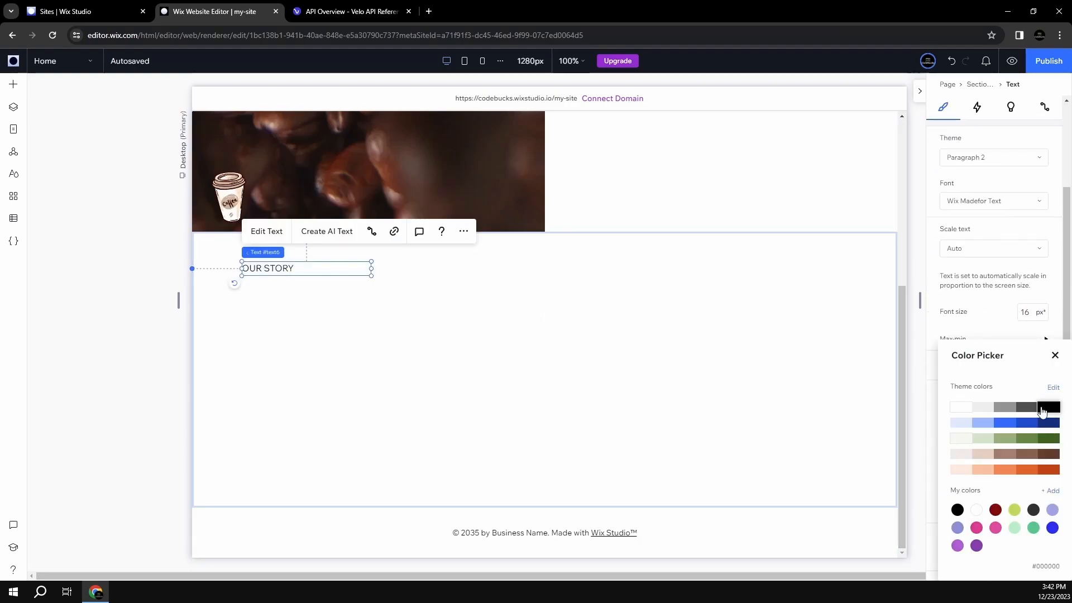
left_click(1049, 454)
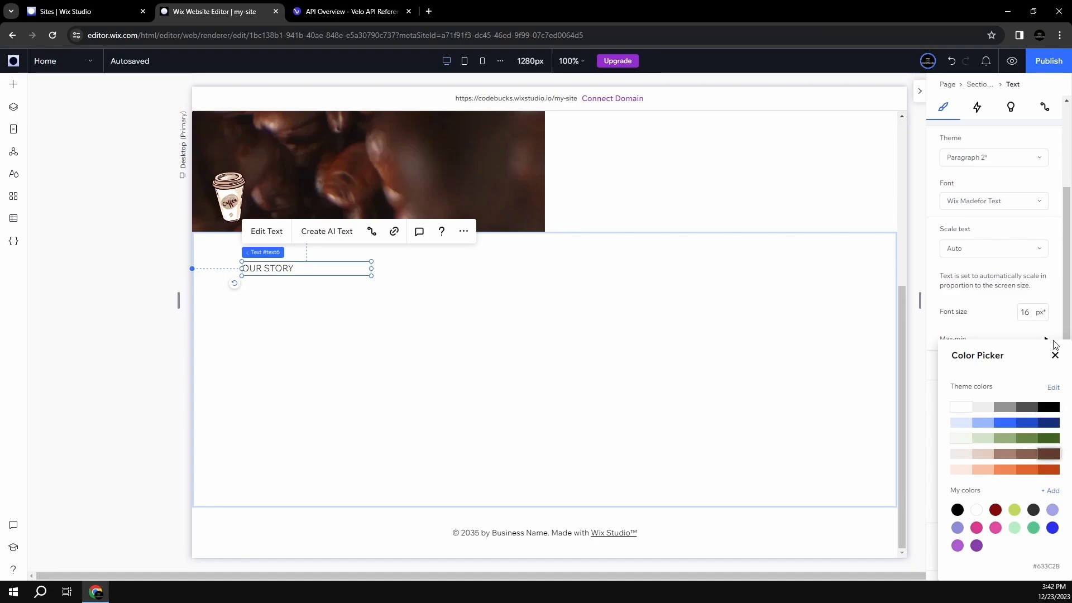
left_click(1055, 357)
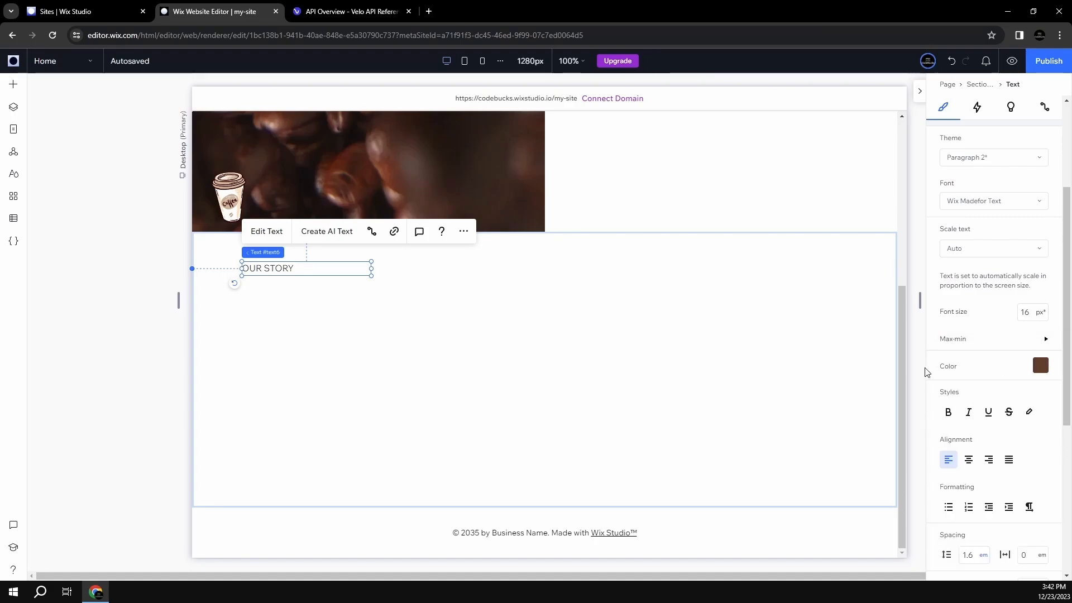
left_click(949, 412)
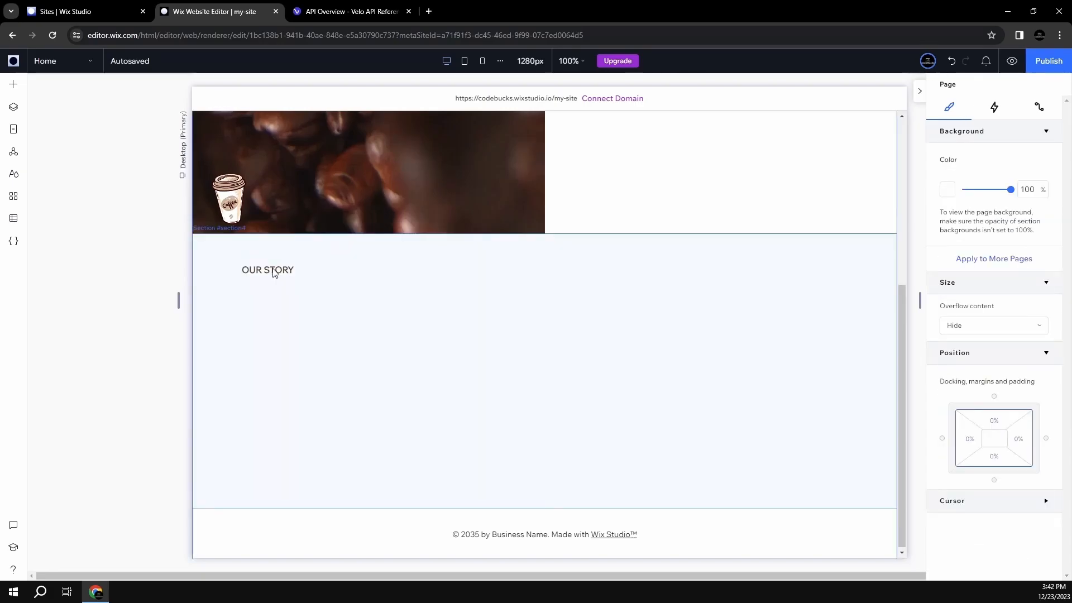
left_click(275, 273)
left_click(275, 273)
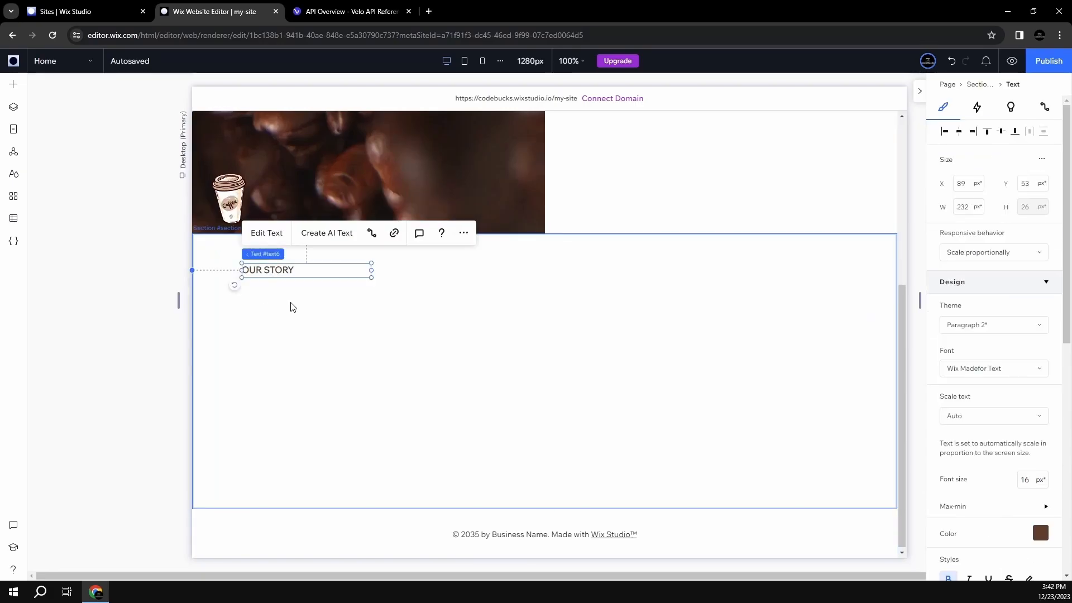
left_click(275, 298)
- Copy the "Aurora Brews" title container from the hero section and paste it into the new section
scroll(505, 340, "up", 5)
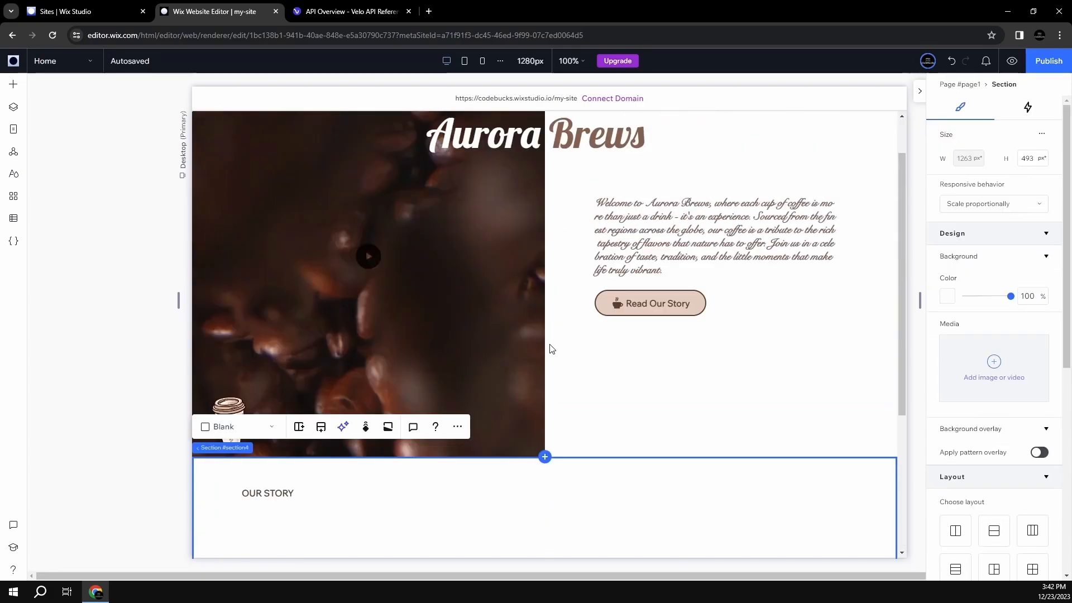
left_click(559, 195)
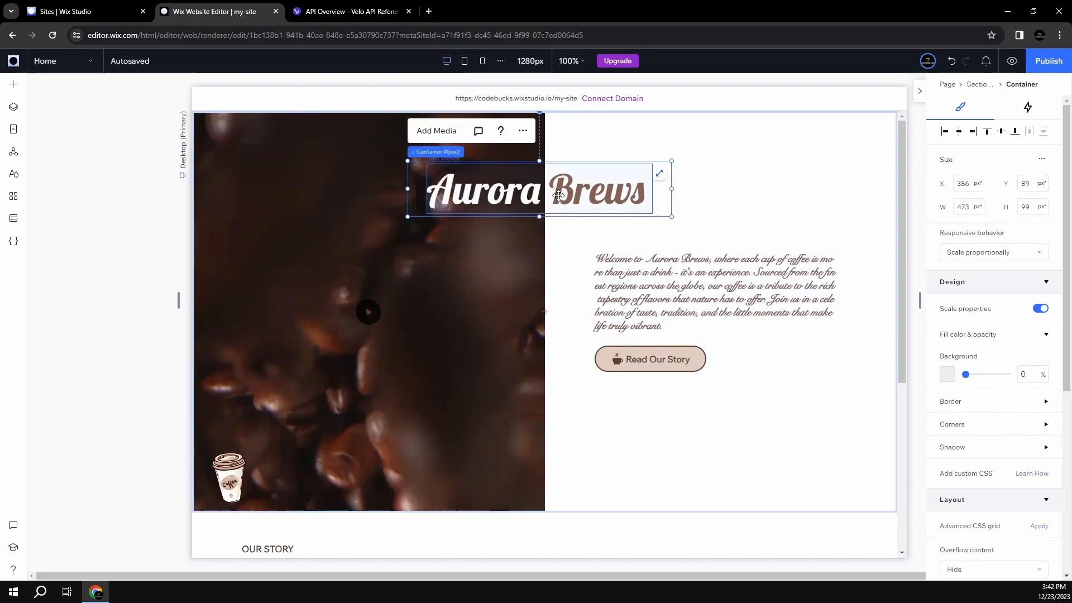
scroll(486, 292, "down", 4)
left_click(307, 352)
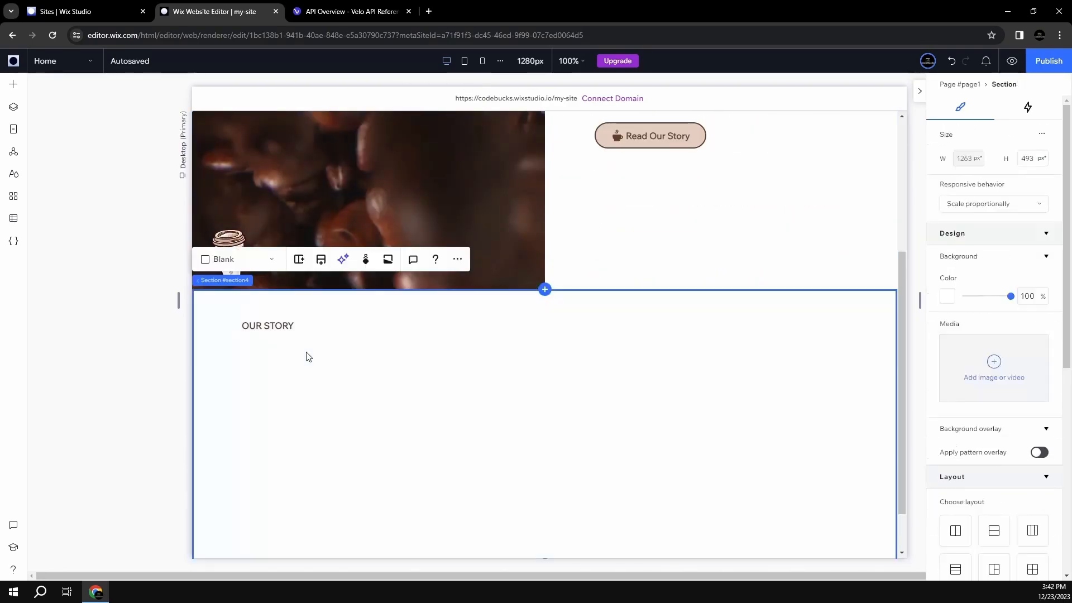
scroll(307, 356, "down", 1)
key("Escape")
key("ctrl+v")
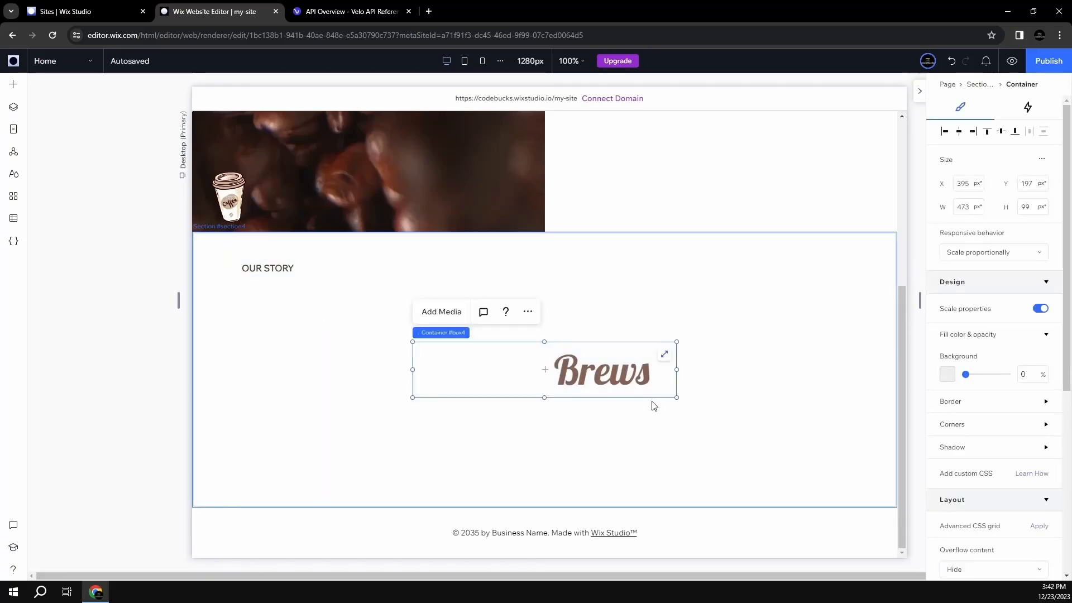
left_click_drag(617, 378, 429, 338)
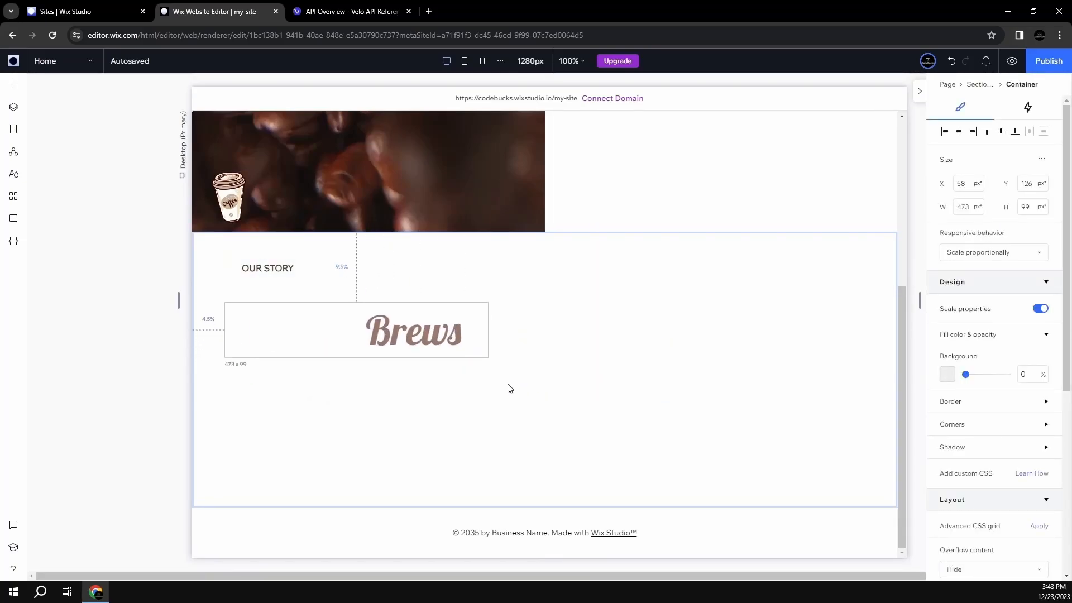
key("ctrl+z")
left_click(577, 423)
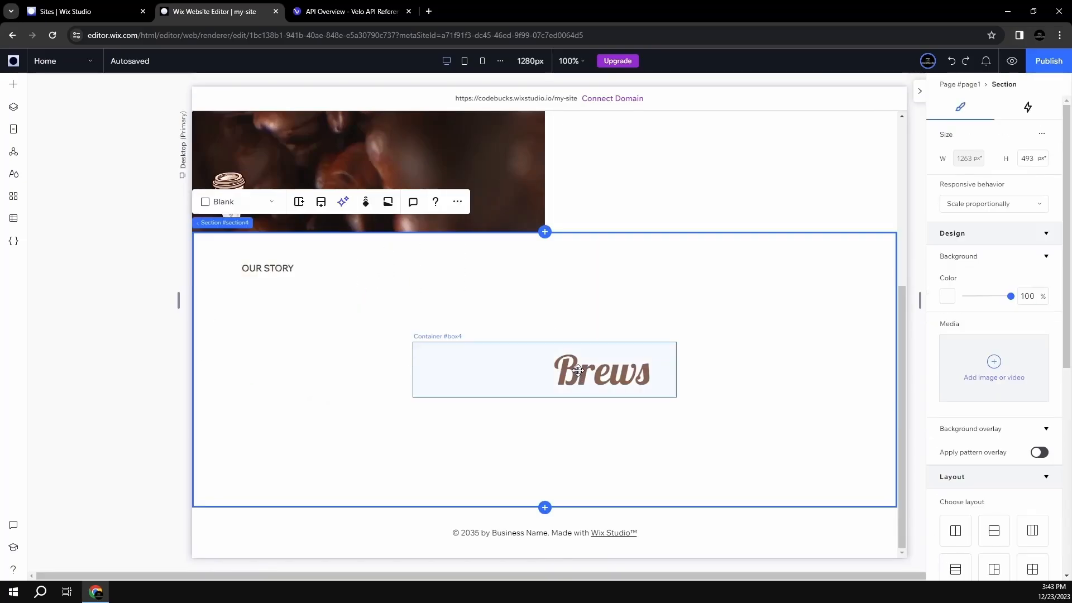
- Recolour the whole pasted "Aurora Brews" text with the brown theme colour #8B614F
left_click(578, 369)
left_click(579, 370)
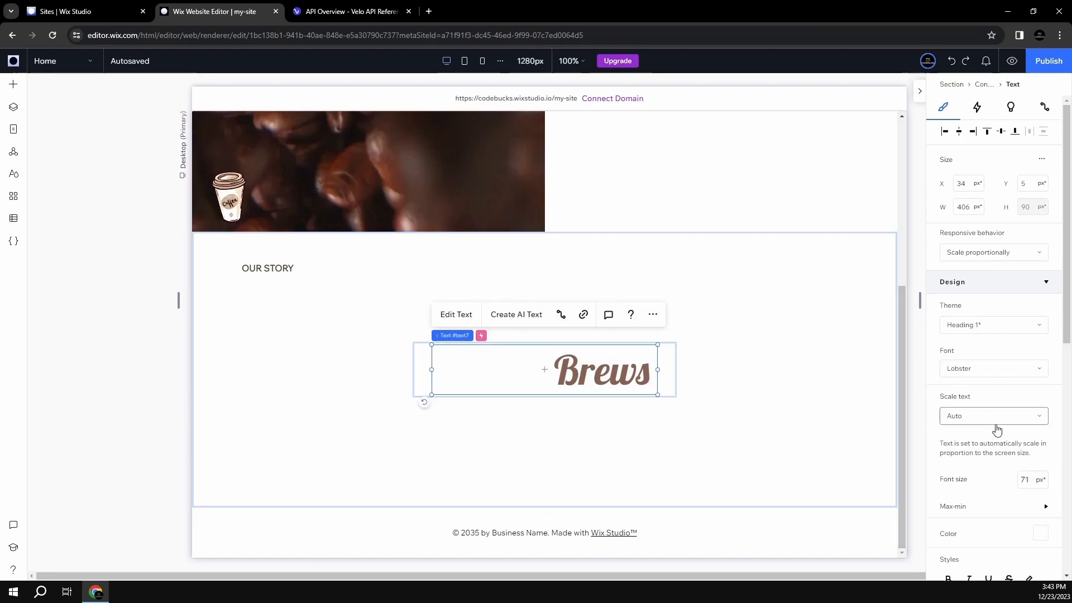
scroll(999, 430, "down", 4)
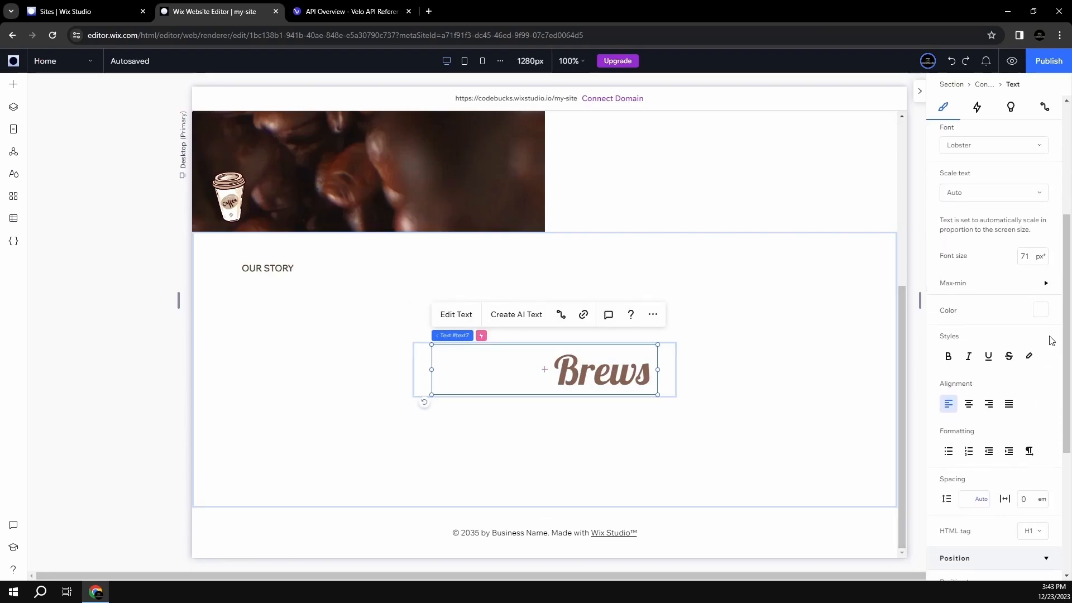
left_click(1049, 310)
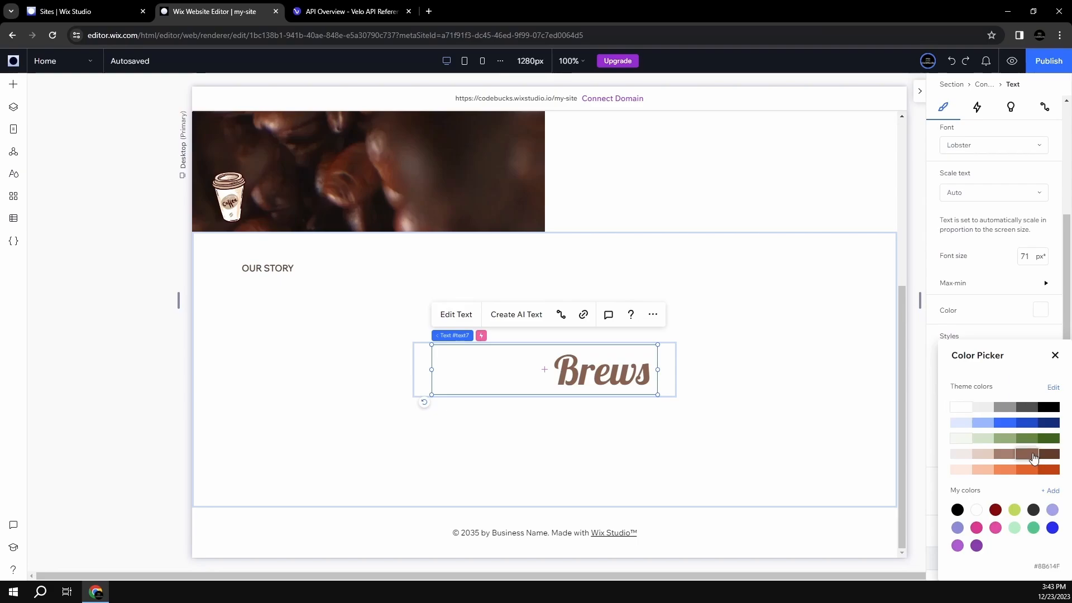
left_click(1028, 453)
left_click(1055, 358)
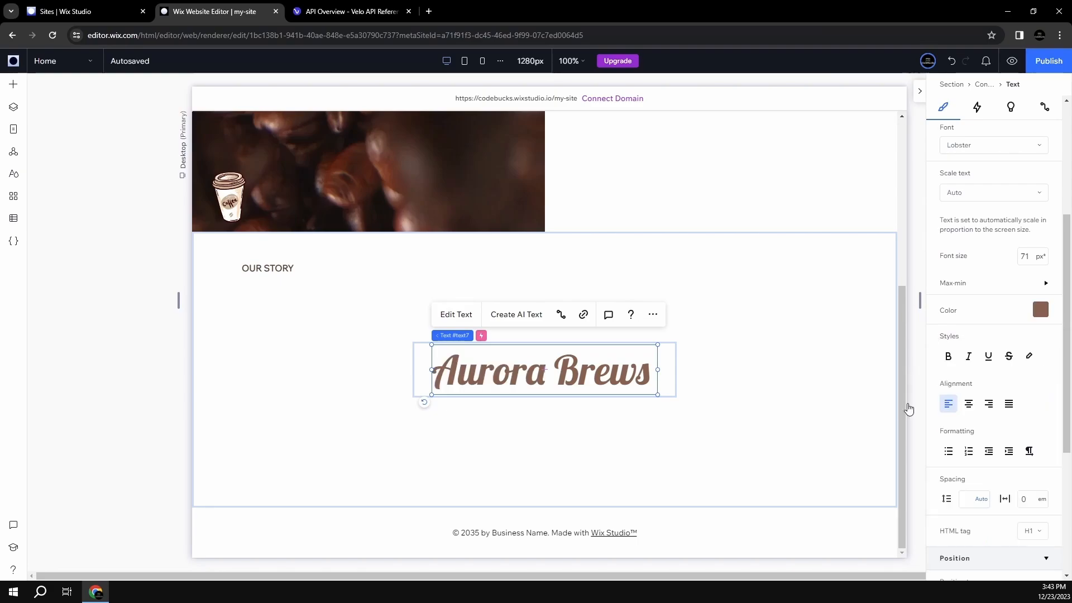
- Apply the Heading 2 theme to the pasted title and set its colour back to brown #8B614F
scroll(989, 352, "up", 3)
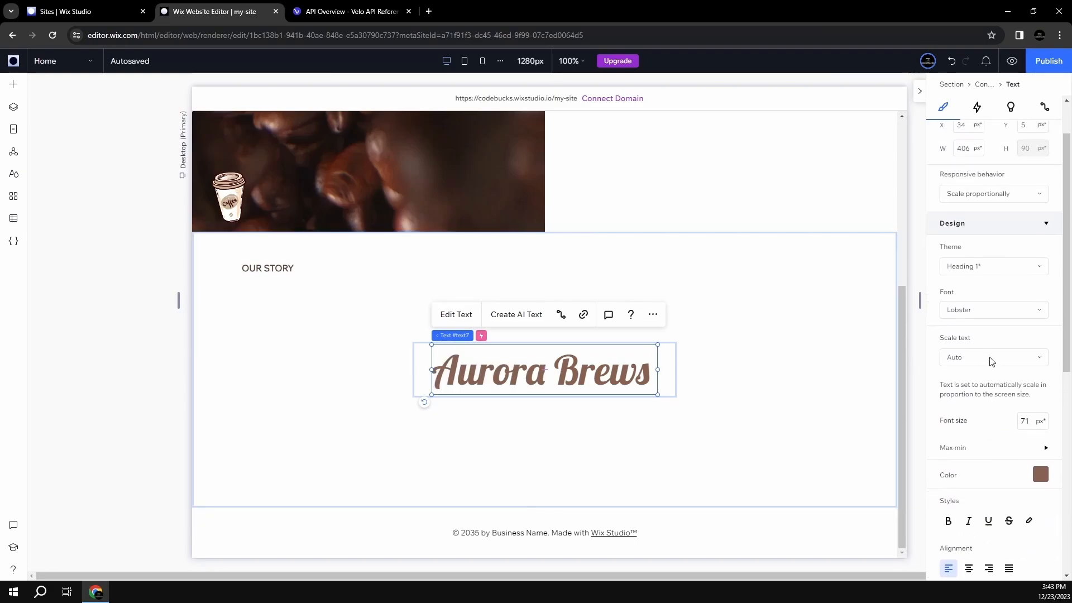
left_click(988, 269)
left_click(969, 323)
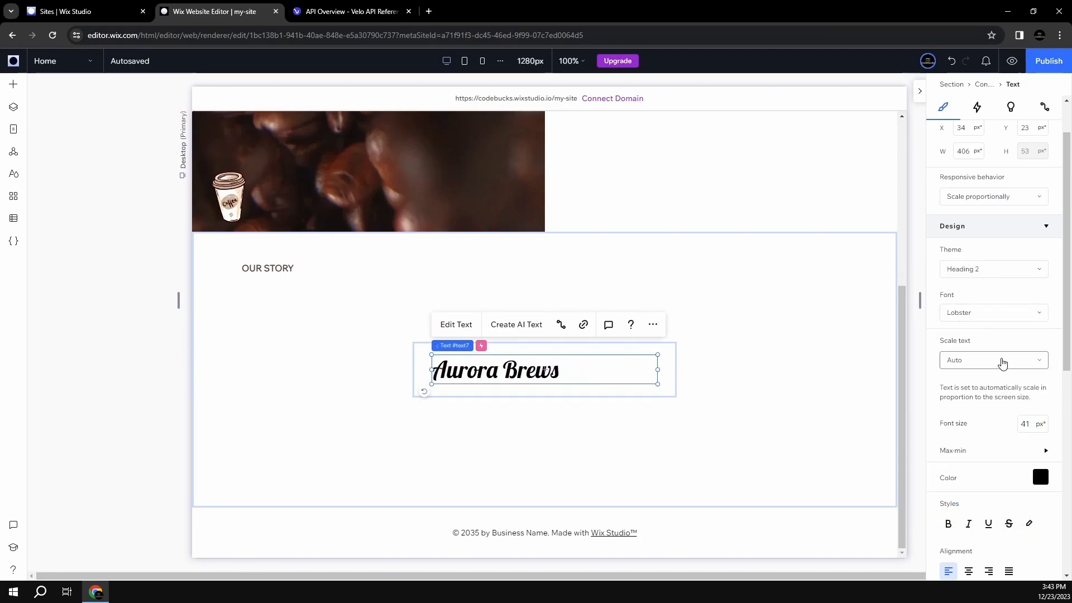
left_click(1040, 476)
left_click(1032, 459)
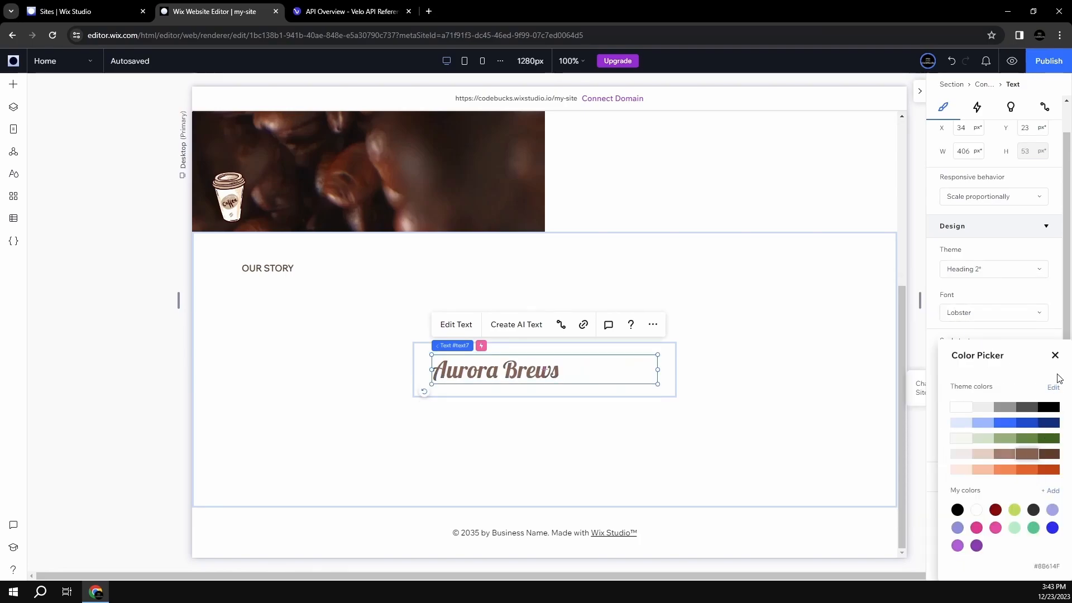
- Replace the pasted title with "Crafted with Passion, Served with Love" and move its container below "OUR STORY", at about X 109, Y 114 px
left_click(471, 325)
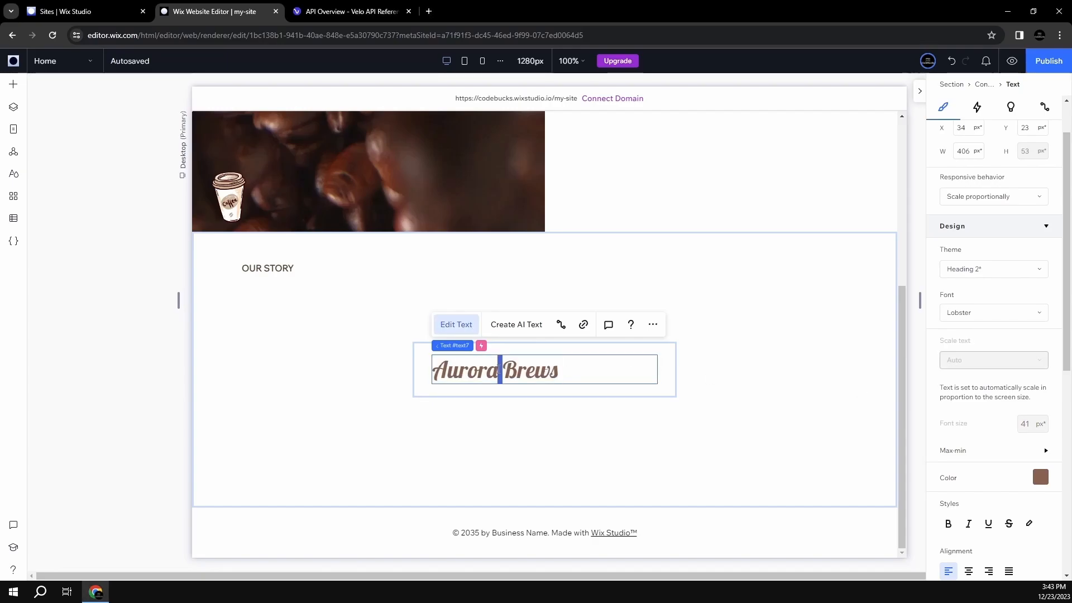
type("Crafted with Passion, Served with Love")
left_click(486, 433)
left_click_drag(505, 378, 342, 332)
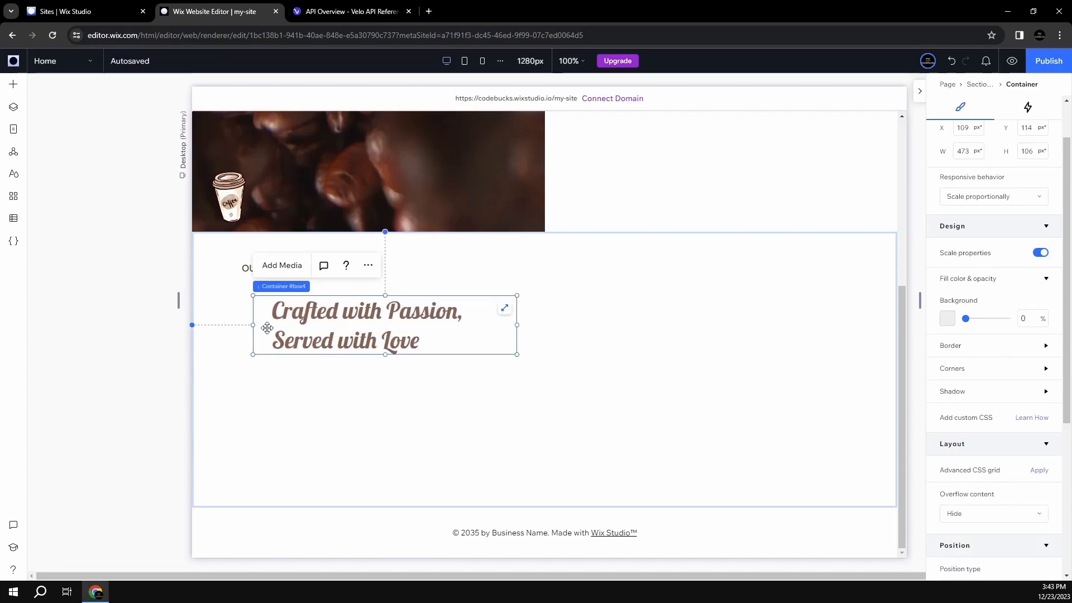
- Narrow the "Crafted with Passion, Served with Love" container to about 406 px wide and align it directly beneath "OUR STORY"
left_click(297, 265)
scroll(976, 447, "down", 3)
left_click(381, 389)
left_click(321, 319)
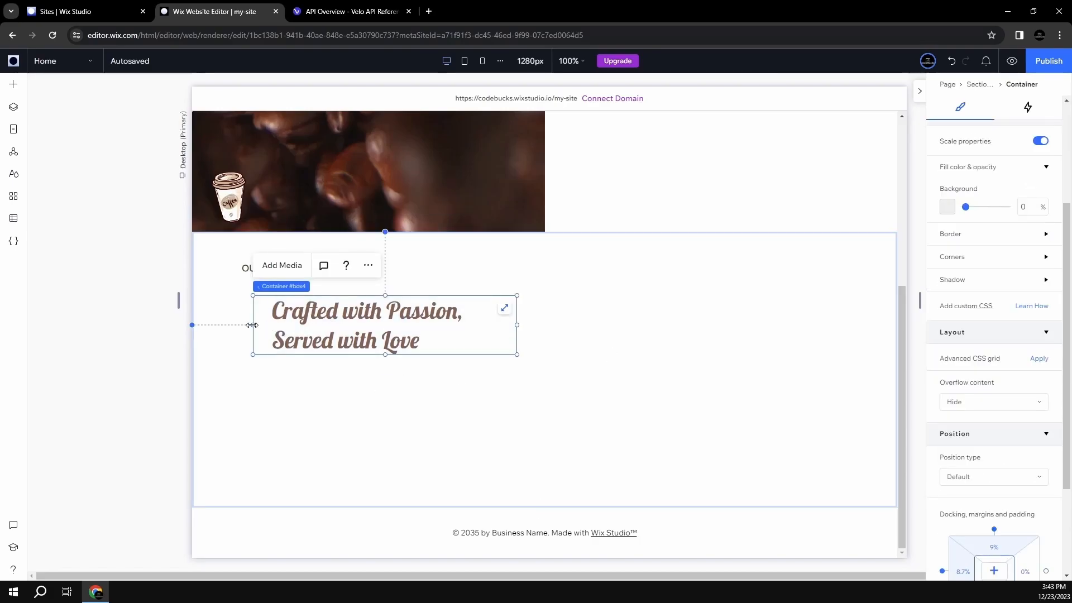
left_click_drag(253, 325, 282, 365)
left_click(285, 395)
left_click(362, 319)
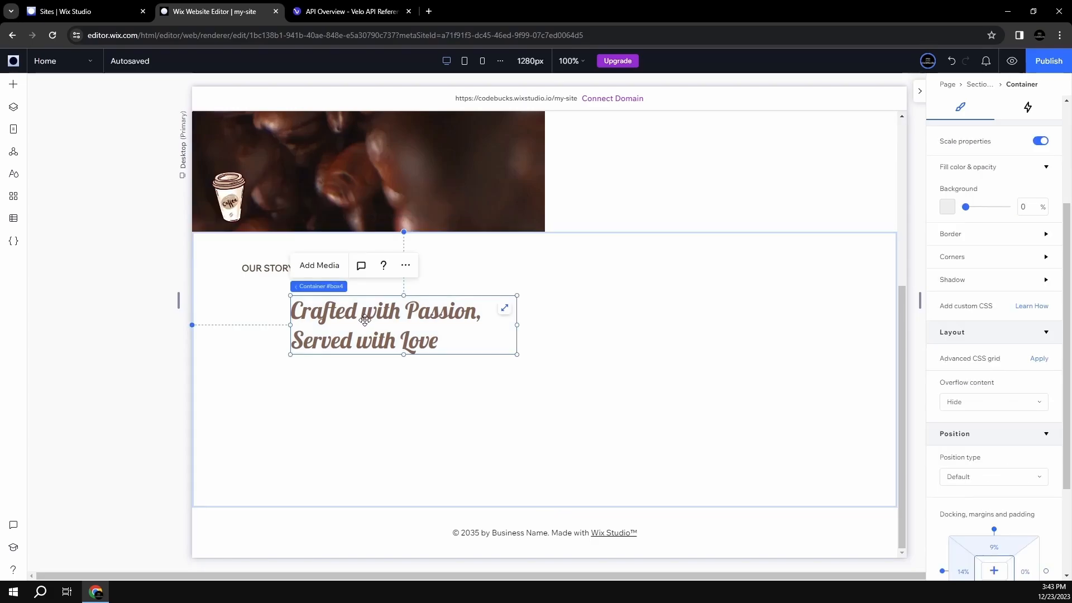
left_click_drag(363, 318, 322, 313)
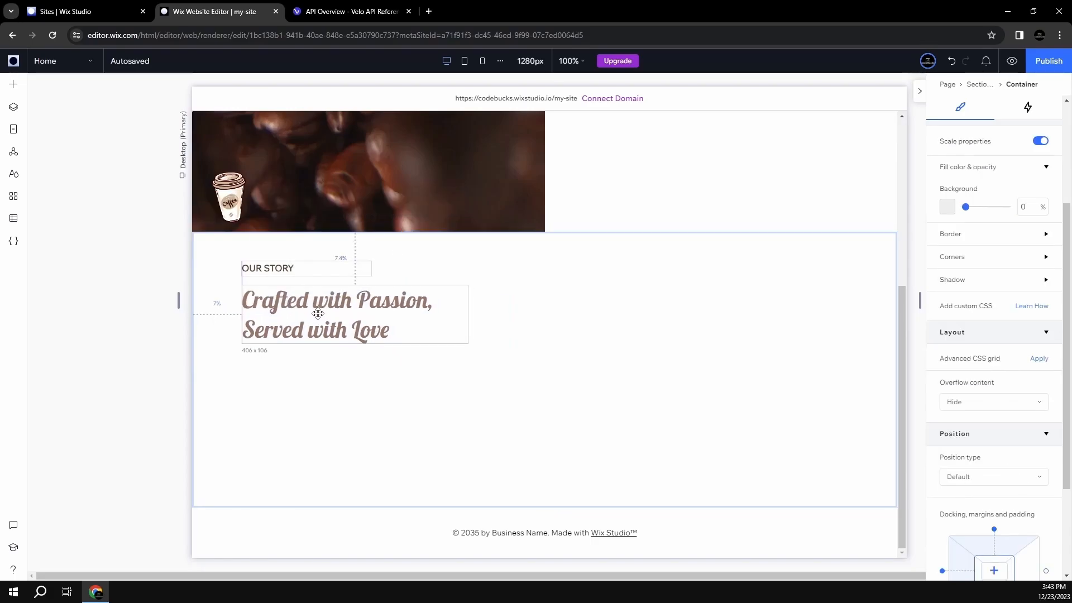
- Add a container on the right side of the Our Story section, level with the heading and about 375 by 238 px
left_click(313, 373)
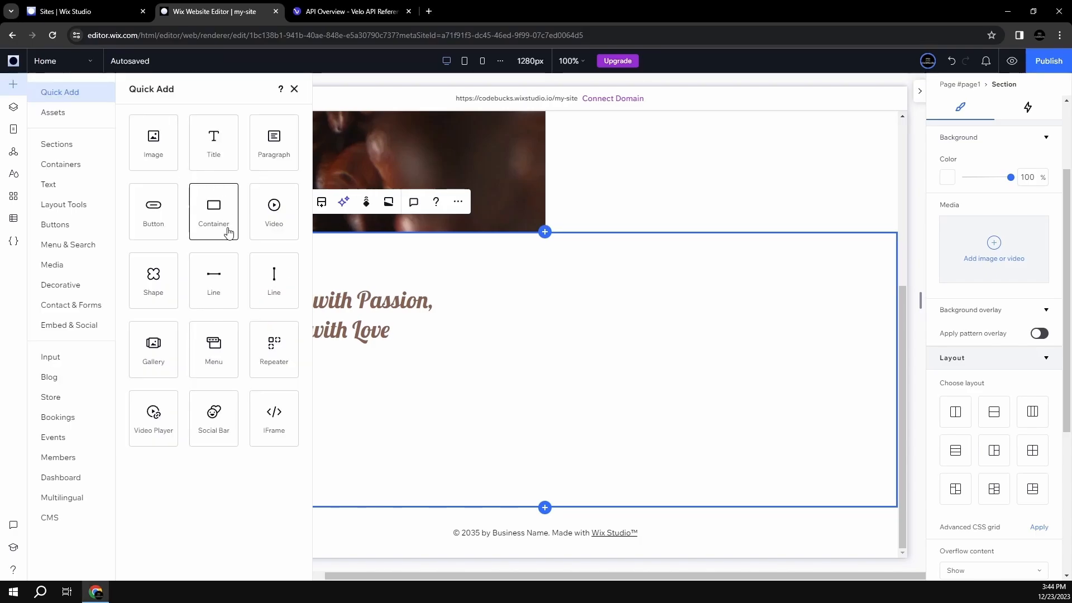
left_click_drag(217, 222, 694, 341)
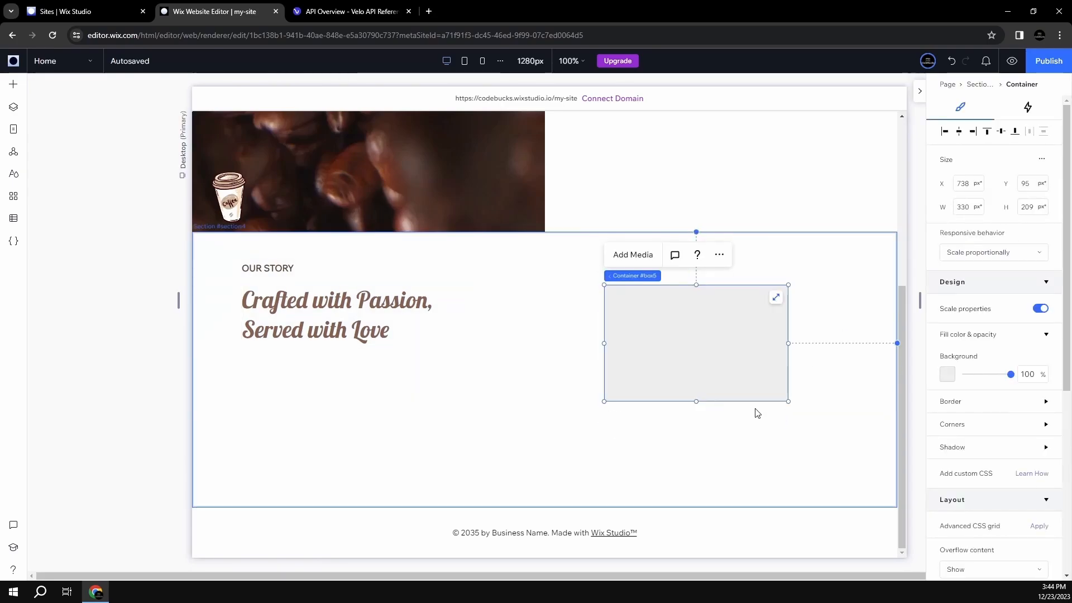
left_click_drag(788, 400, 806, 431)
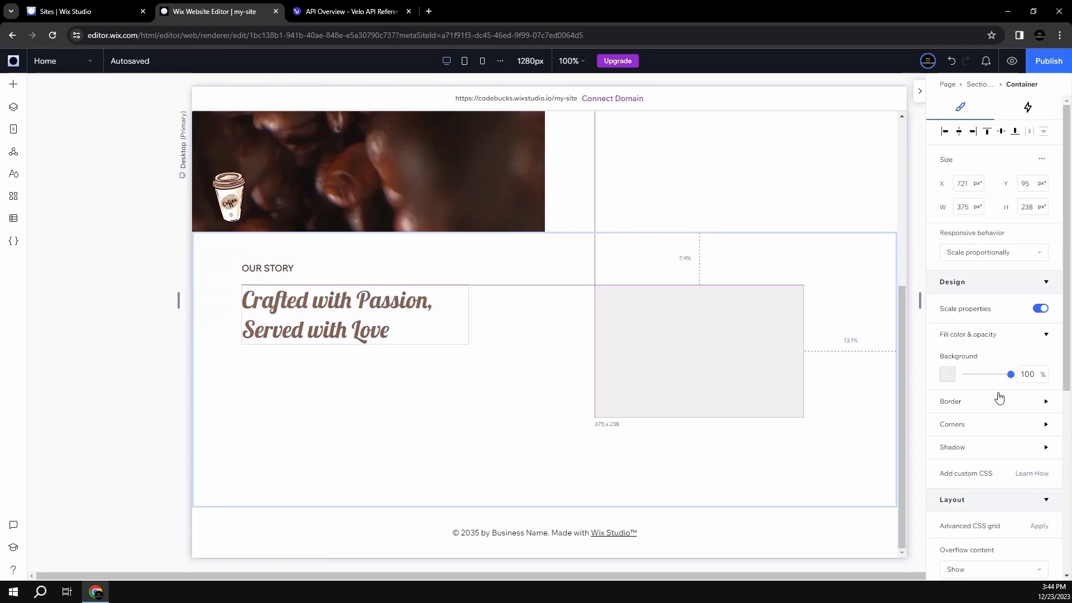
- Fill the new container with the palest brown theme colour, #F2EAE7
left_click(948, 374)
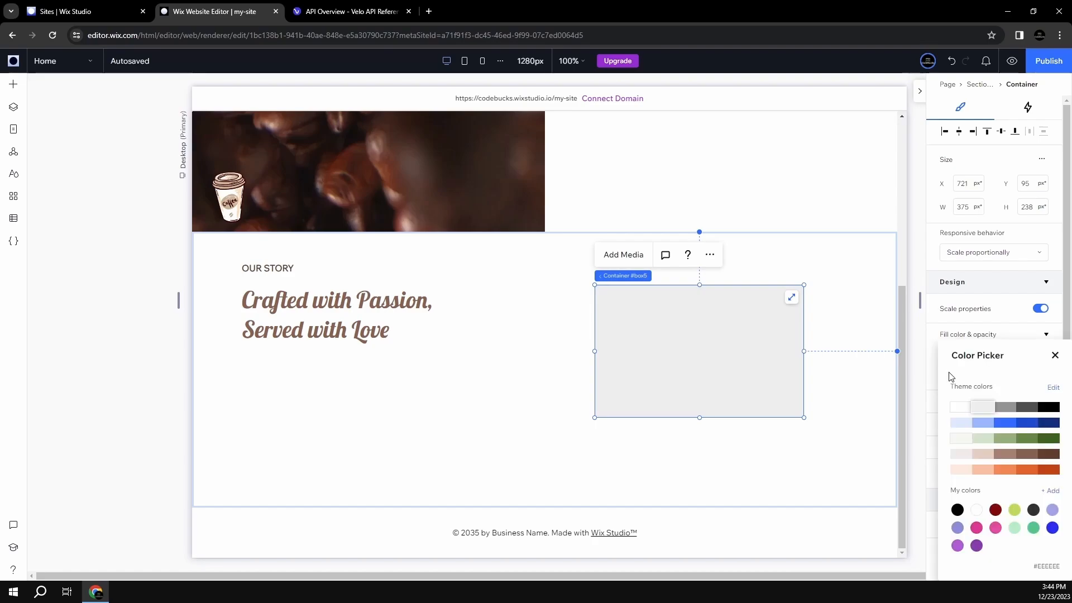
left_click(984, 453)
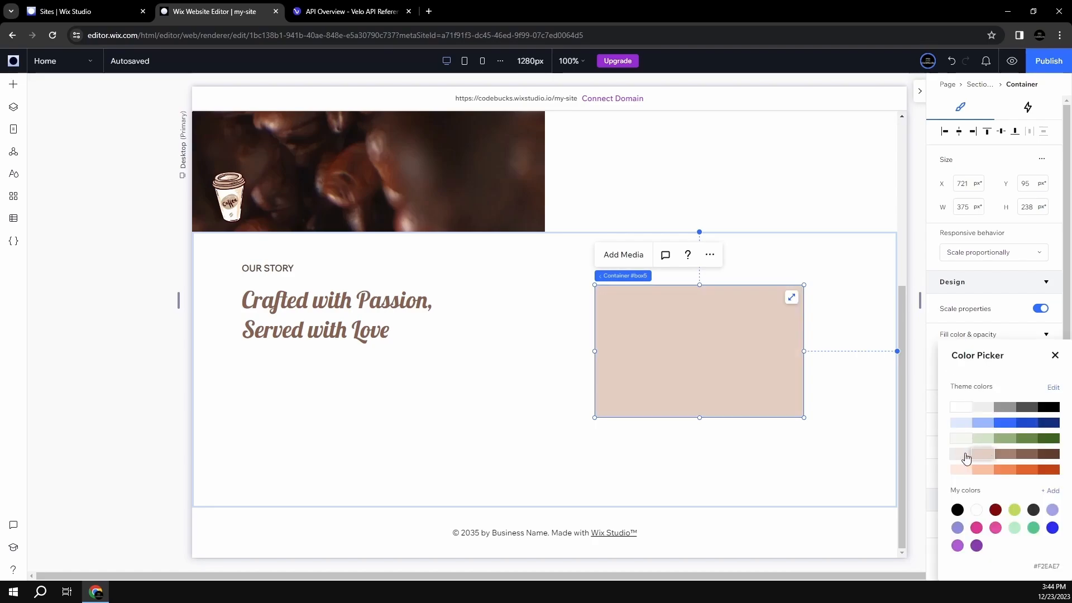
left_click(967, 457)
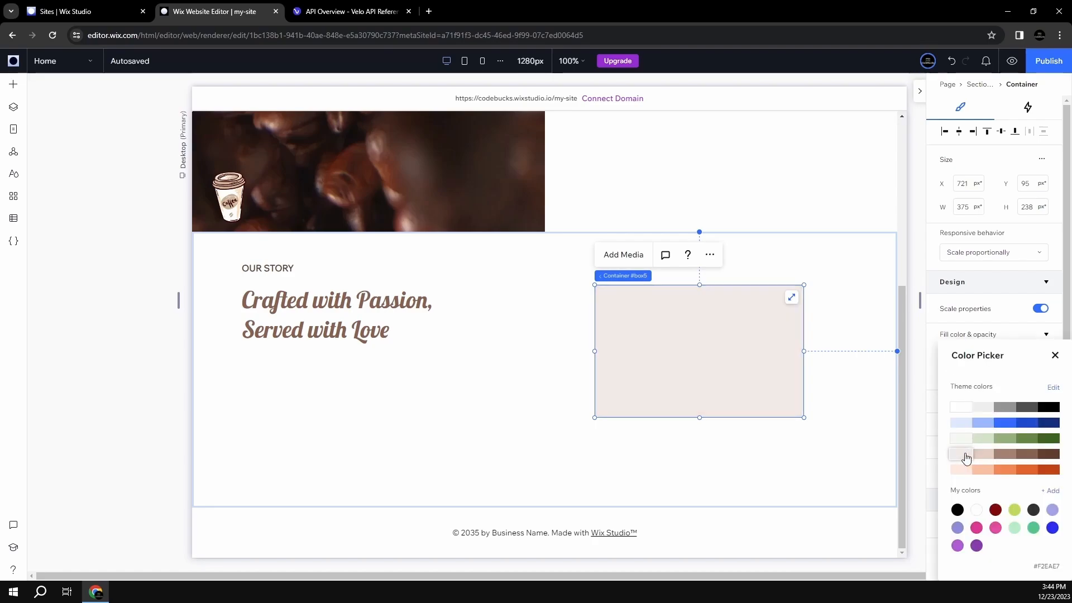
left_click(1054, 356)
- Give the container a 4 px border in the darkest brown theme colour, #633C2B
scroll(1022, 341, "down", 2)
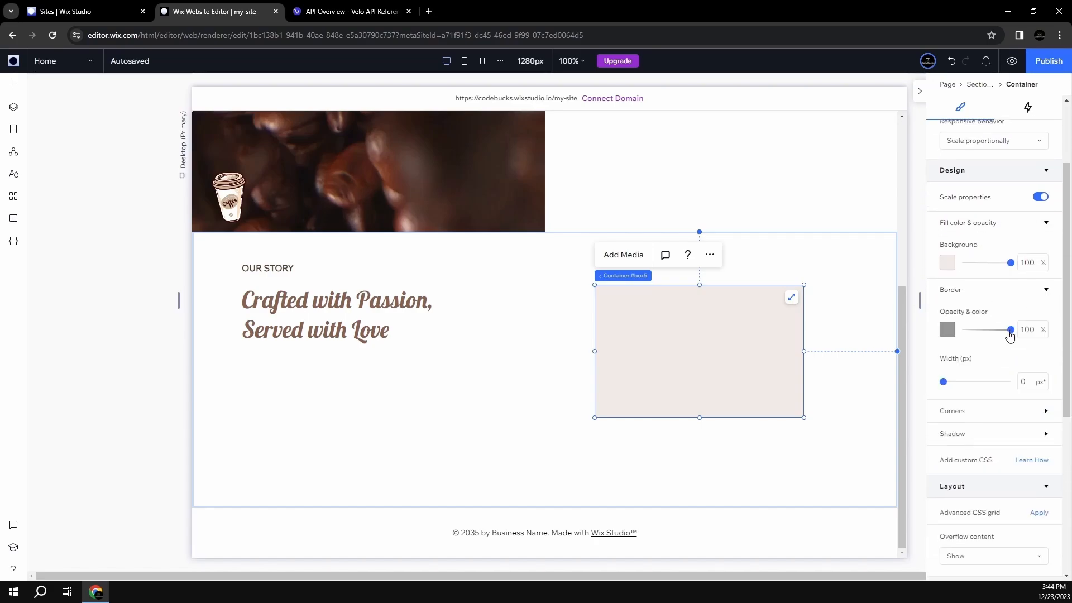
left_click(947, 329)
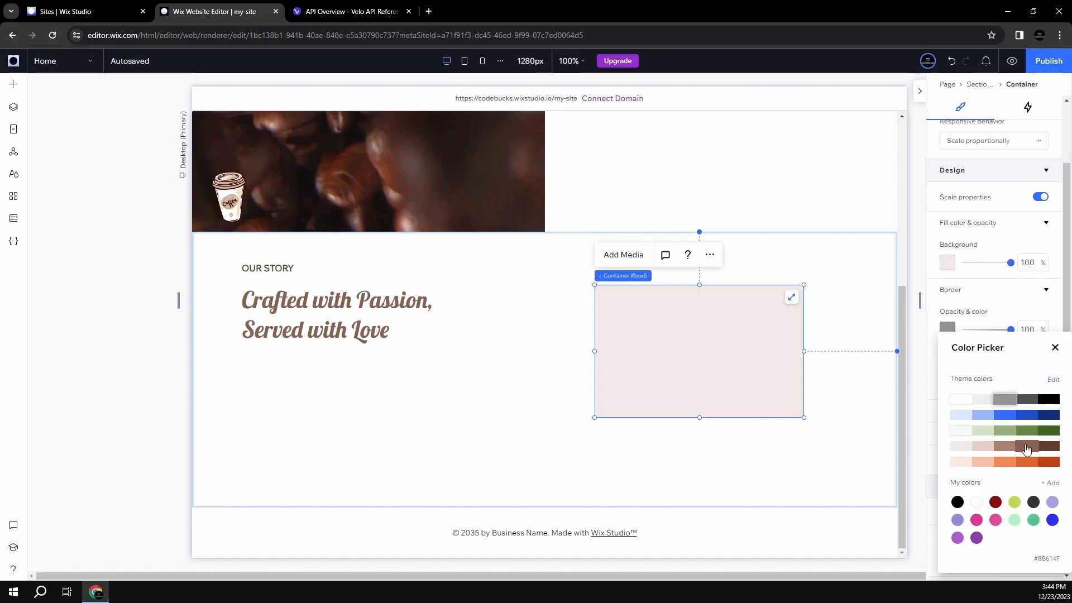
left_click(1048, 446)
left_click(1054, 348)
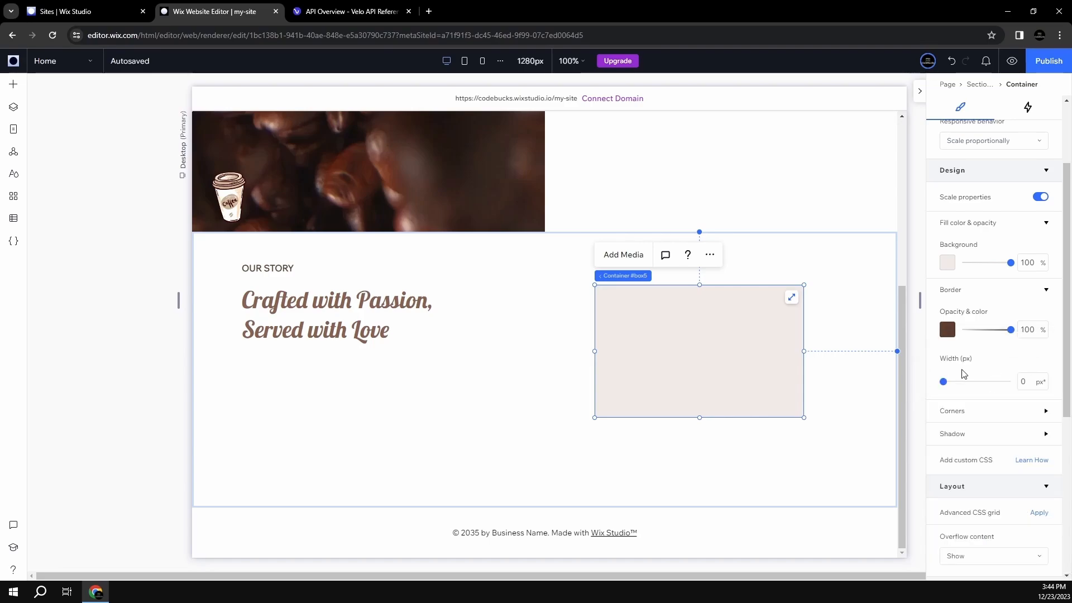
left_click_drag(946, 383, 959, 384)
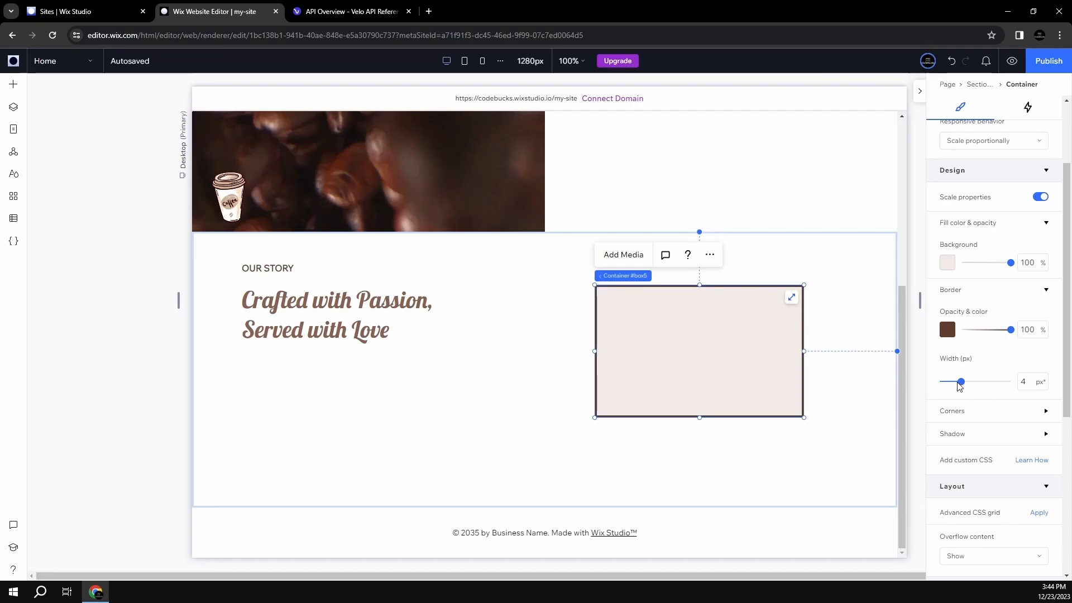
left_click(869, 383)
- Round all four corners of the container with a 16 px radius
left_click(747, 355)
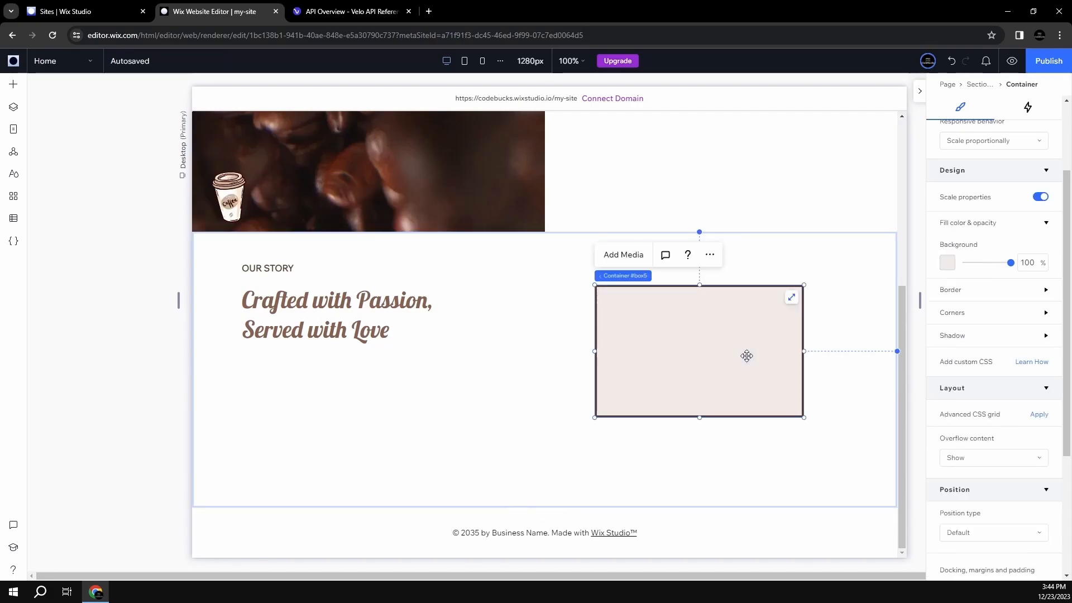
left_click(976, 319)
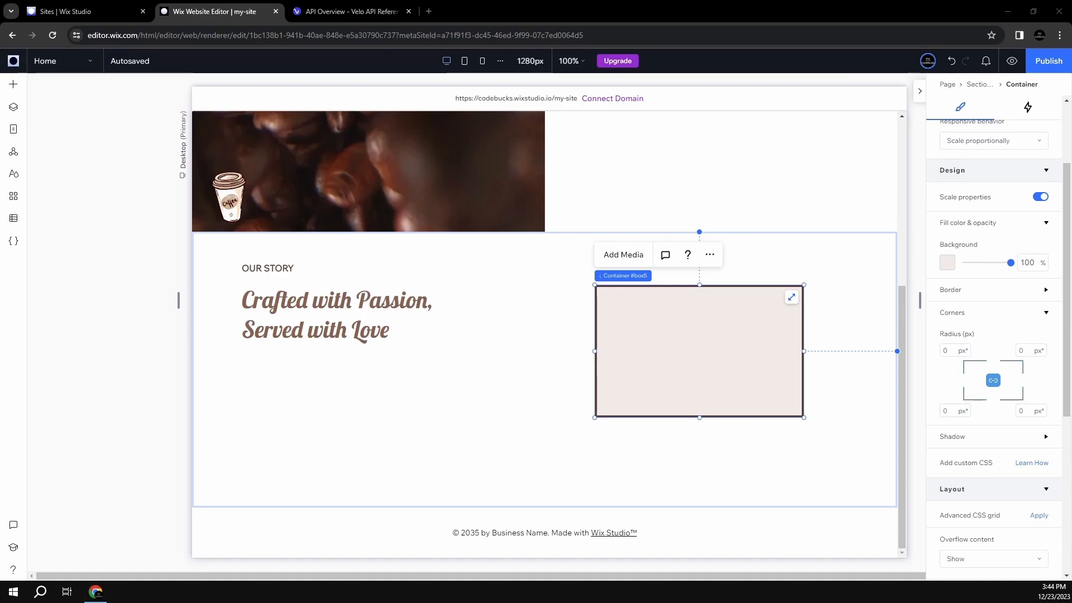
left_click(949, 352)
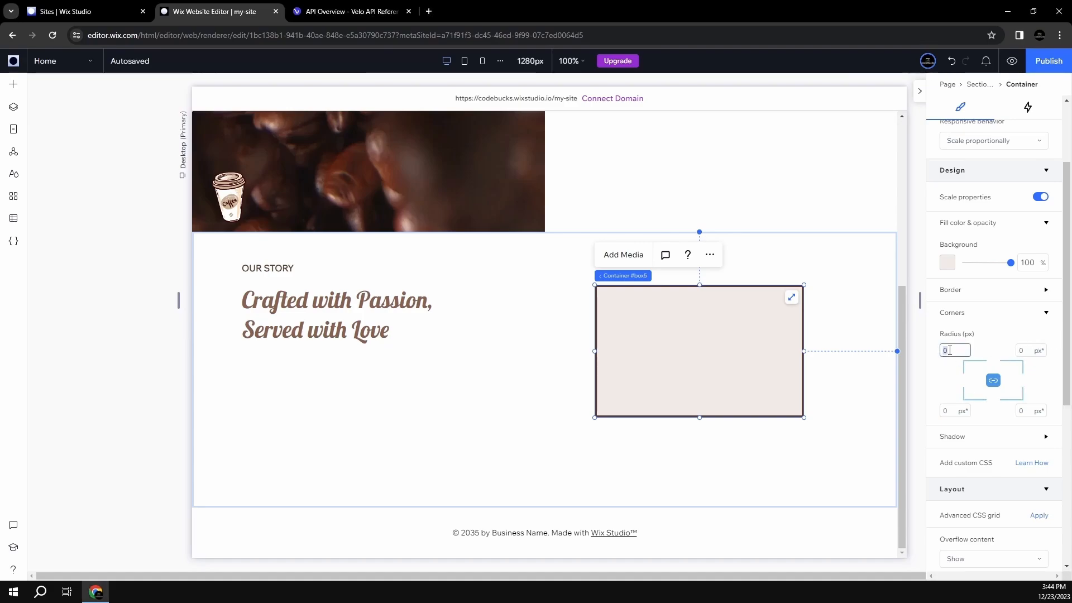
type("16")
key("Return")
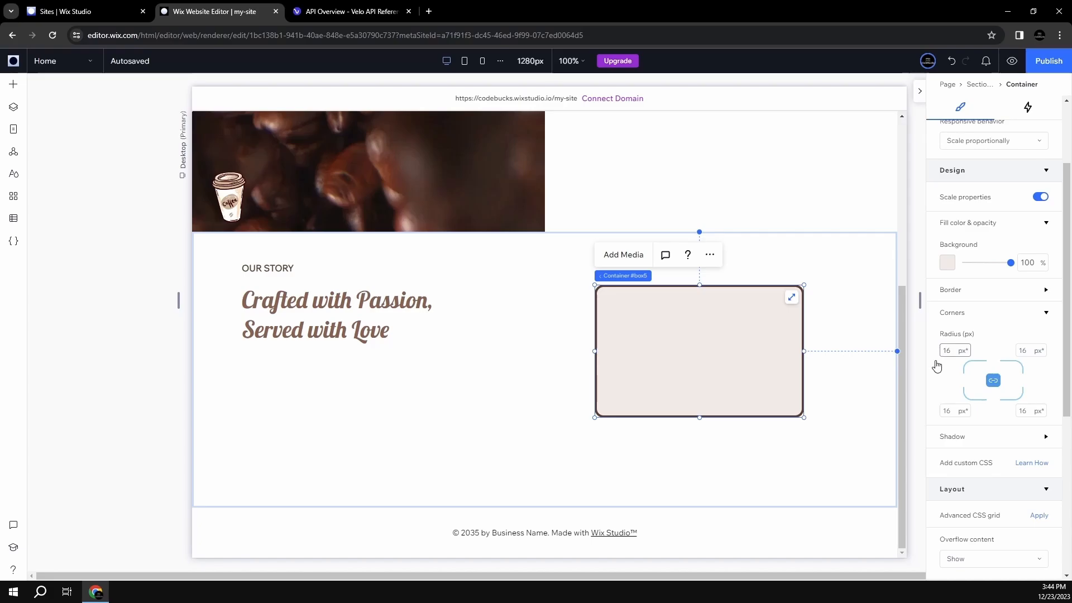
left_click(765, 466)
- Add a title near the top of the rounded container and apply the Heading 3 theme to it
left_click(689, 337)
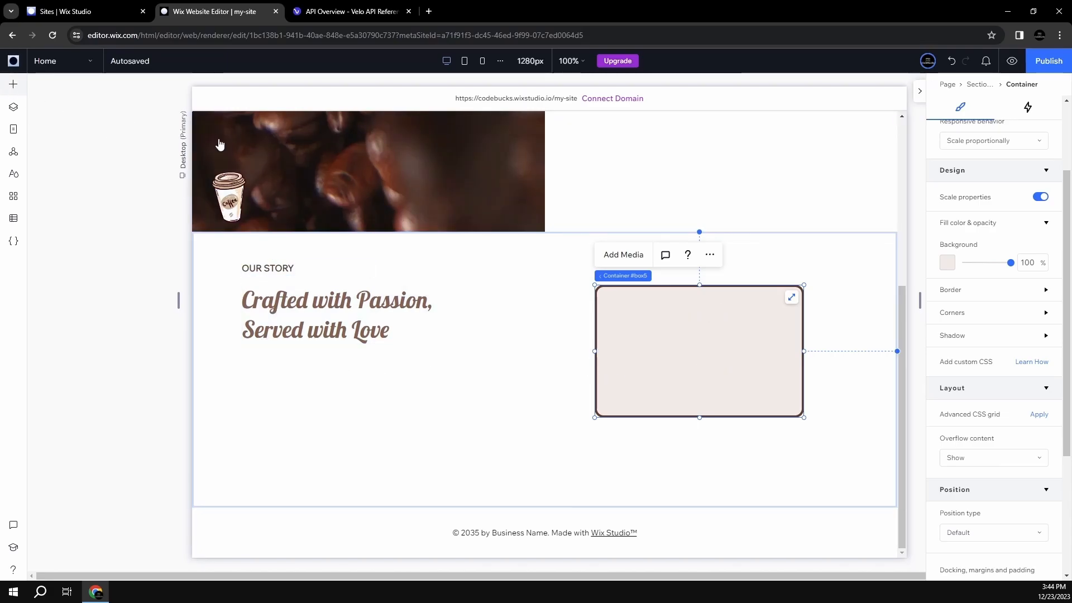
left_click_drag(213, 149, 702, 337)
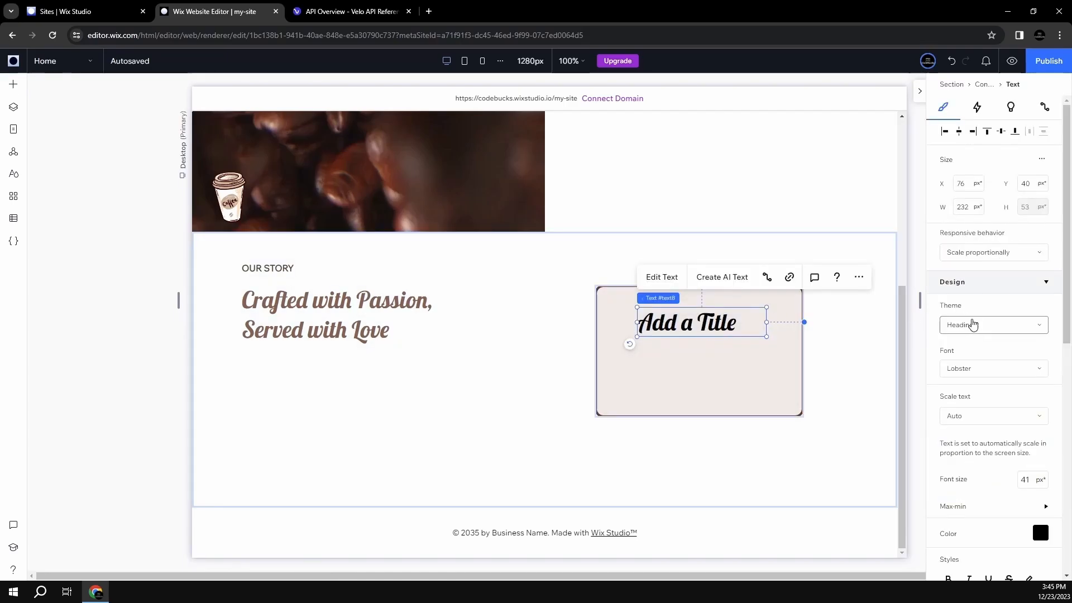
left_click(972, 324)
left_click(967, 418)
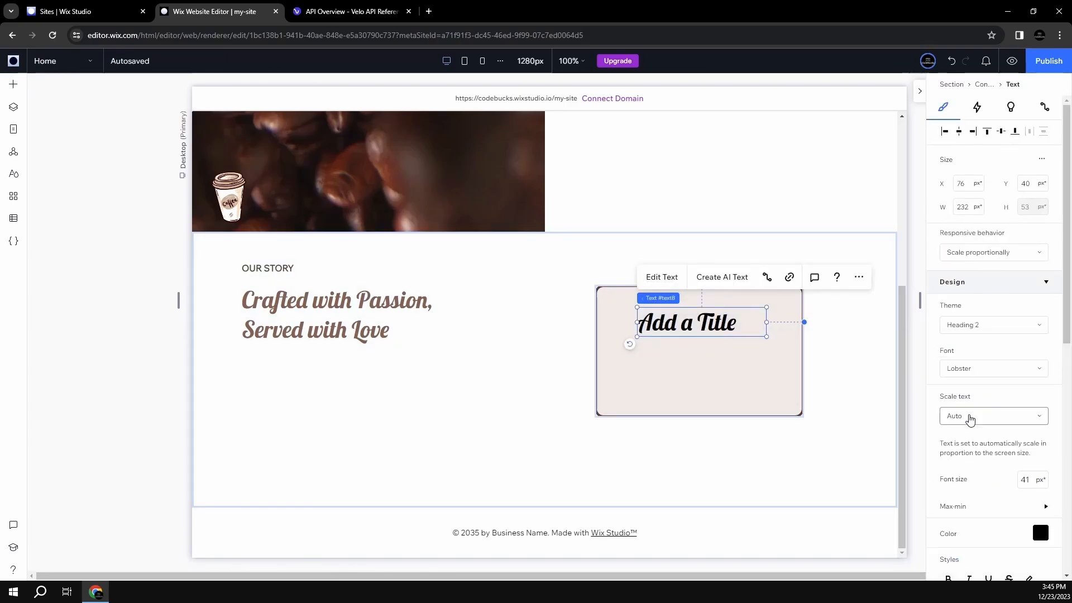
scroll(971, 335, "down", 2)
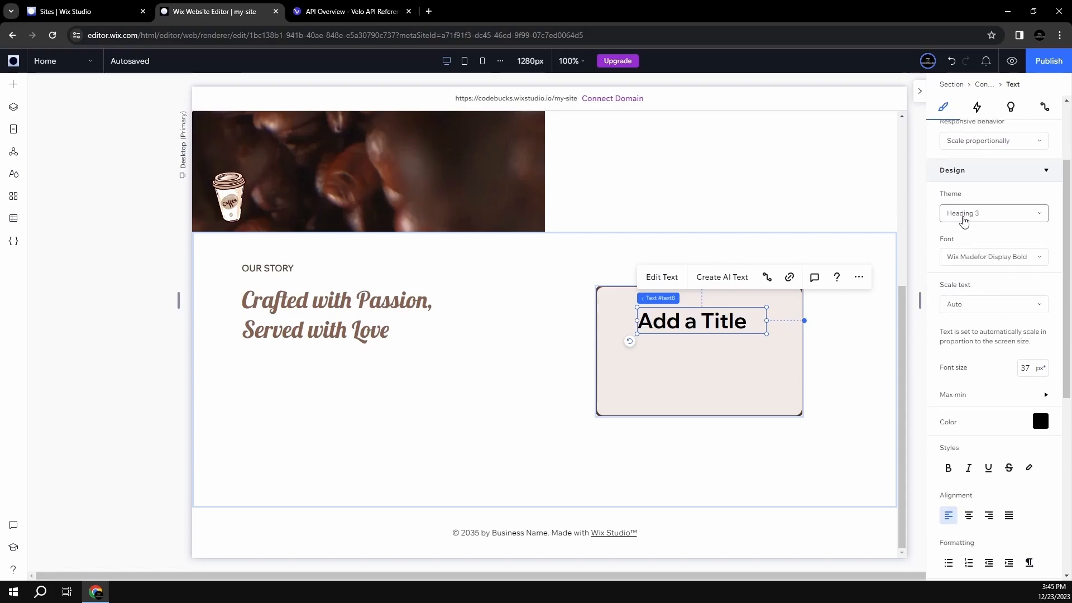
- Set the card title's font to Lobster and its colour to the darkest brown theme colour, #633C2B
left_click(982, 260)
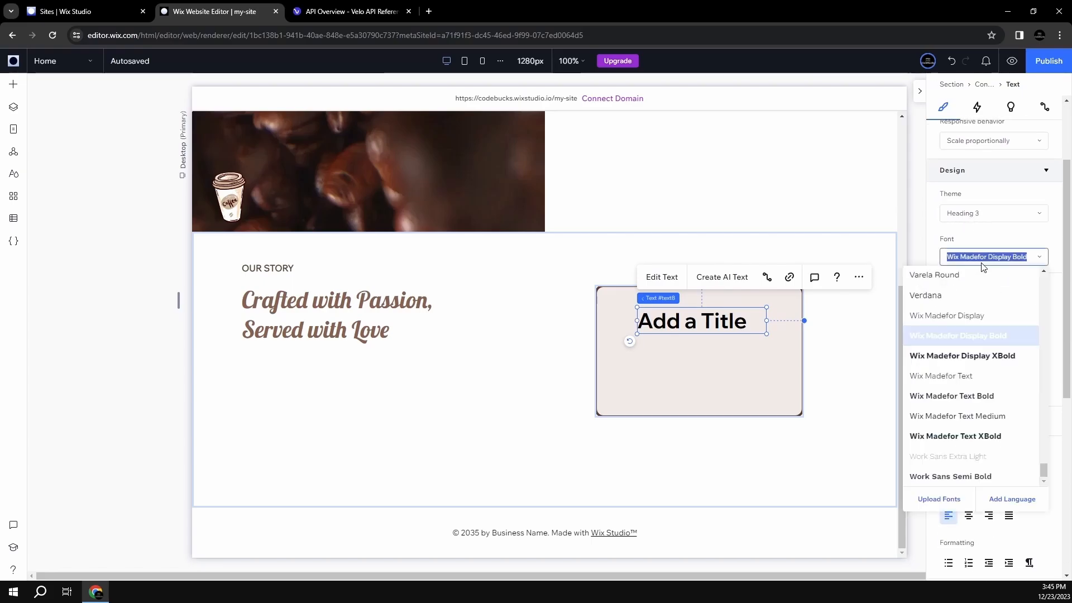
type("Lobster")
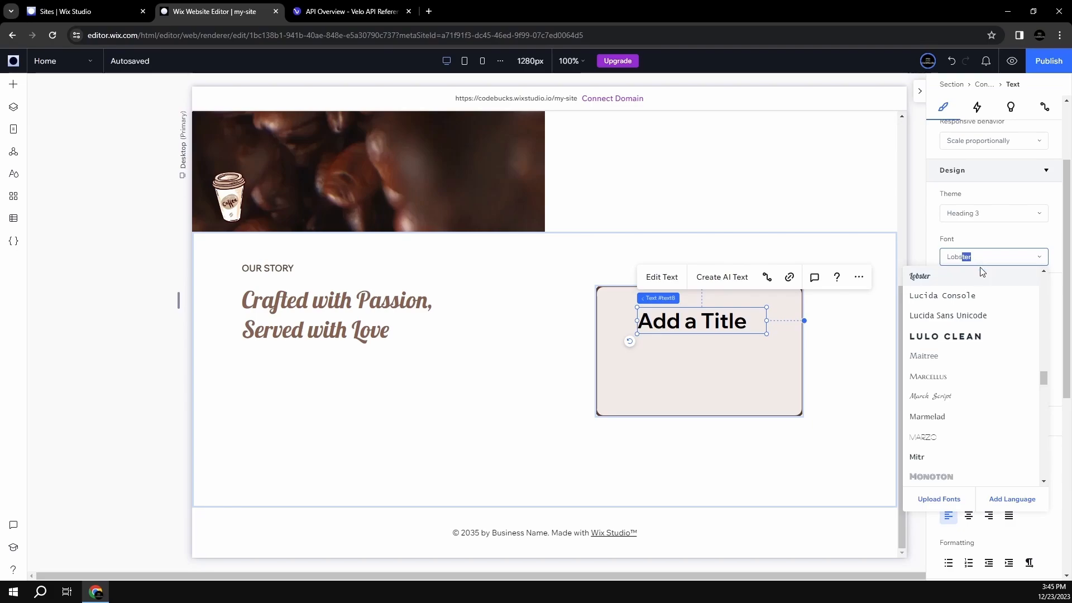
left_click(979, 274)
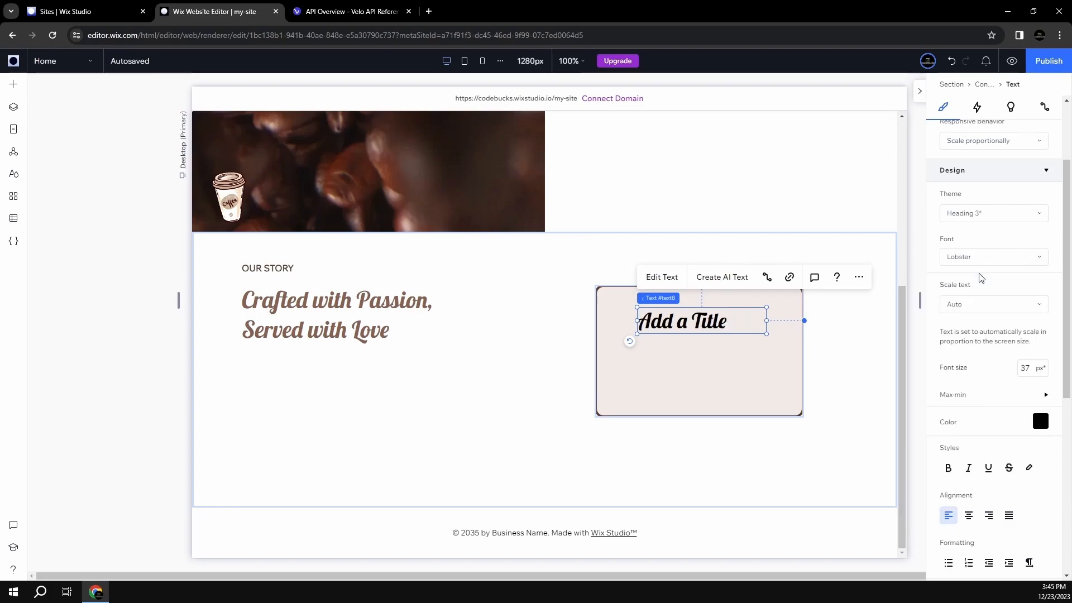
left_click(1039, 423)
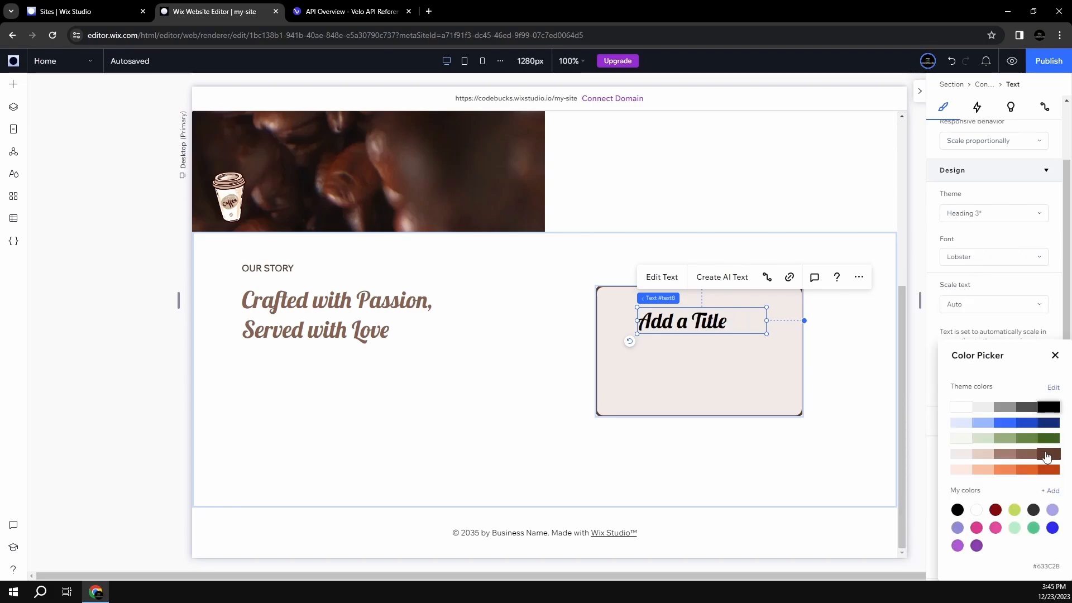
left_click(1047, 450)
left_click(1055, 357)
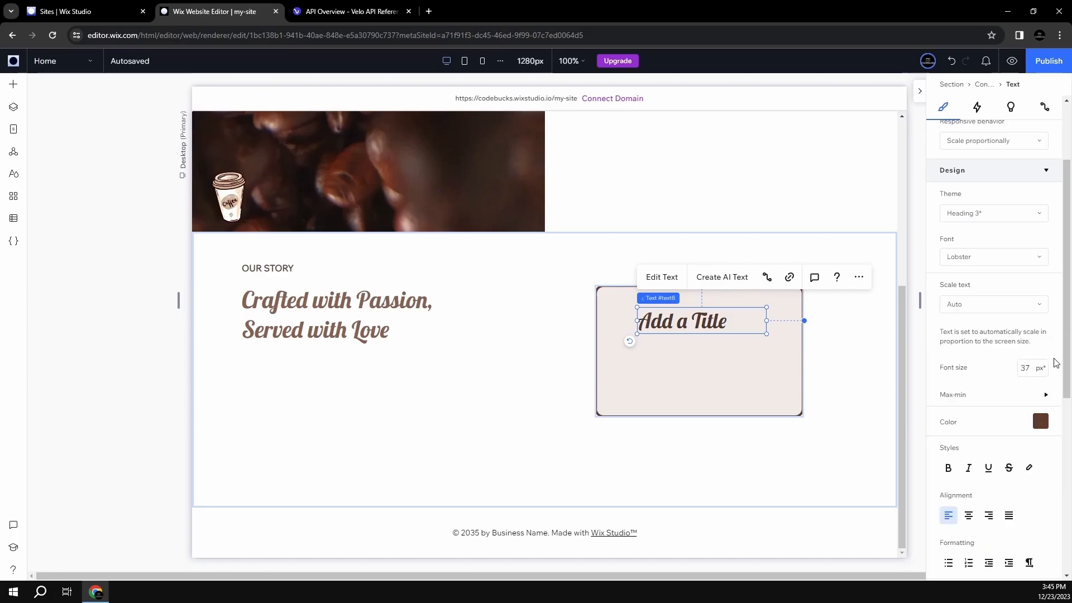
scroll(1003, 240, "down", 3)
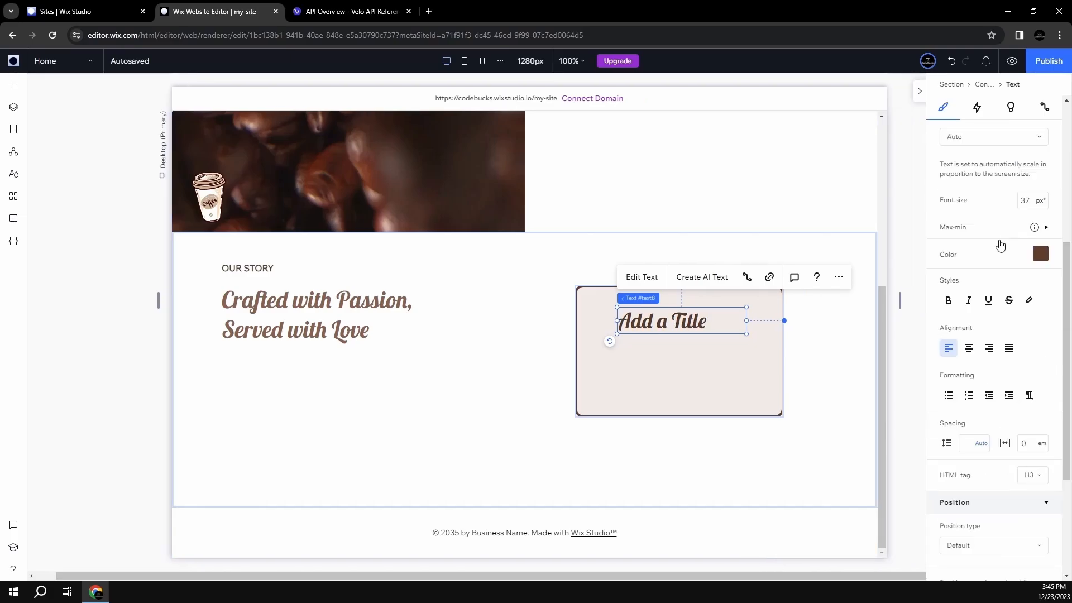
- Add a paragraph below the card title inside the container and colour it with the darkest brown theme colour, #633C2B
left_click(663, 359)
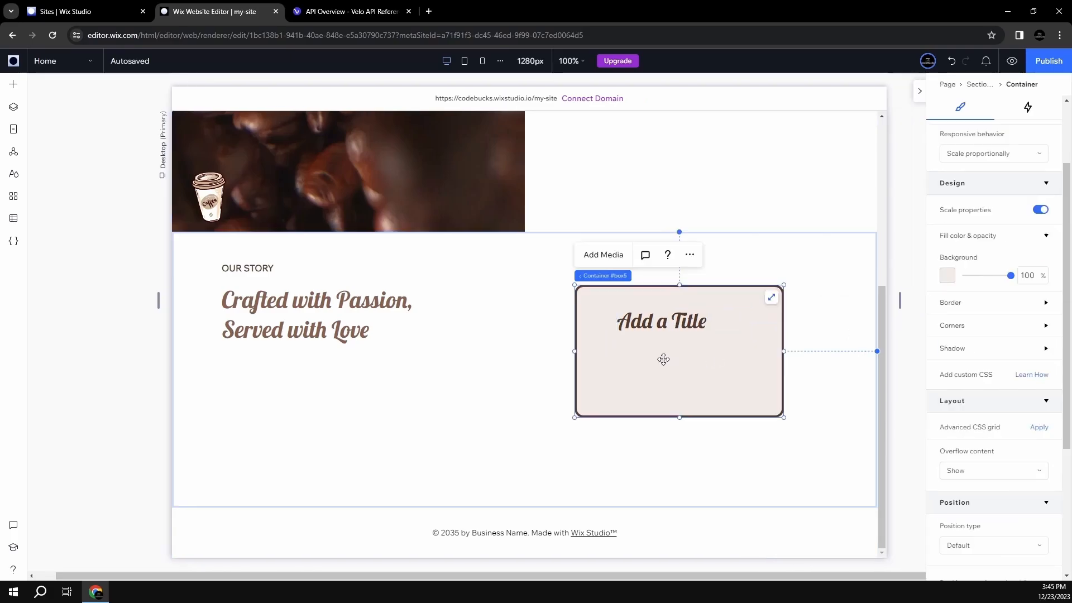
left_click(13, 84)
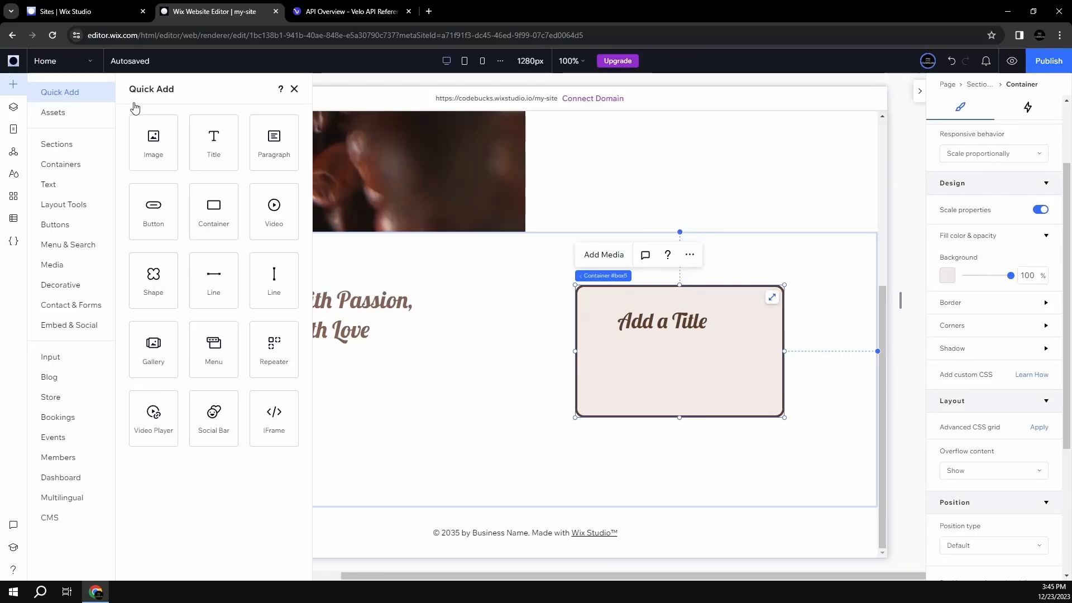
left_click_drag(273, 148, 695, 370)
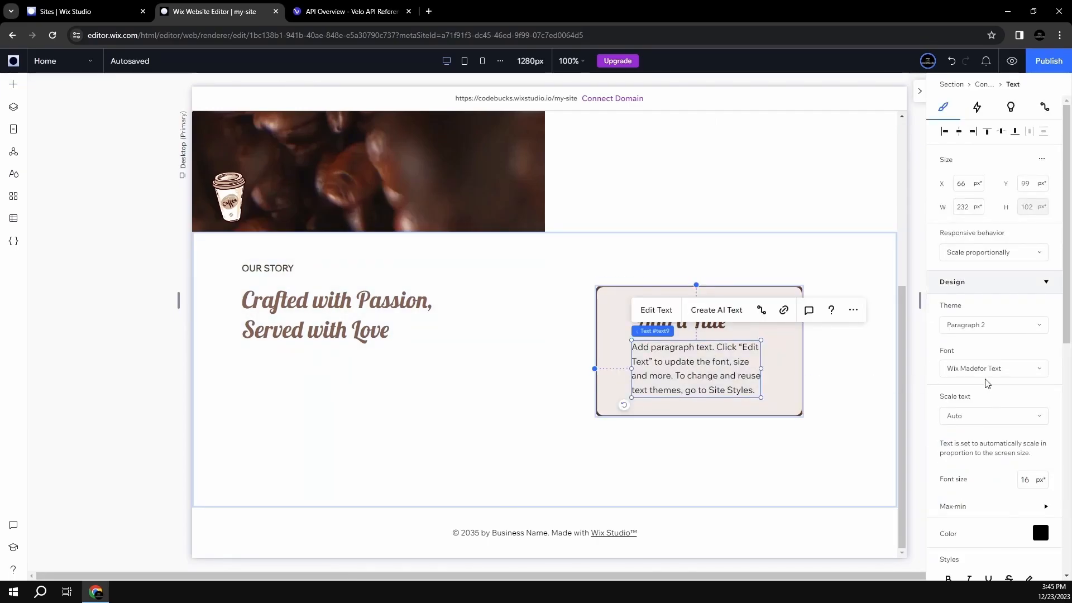
left_click(1039, 532)
left_click(1047, 458)
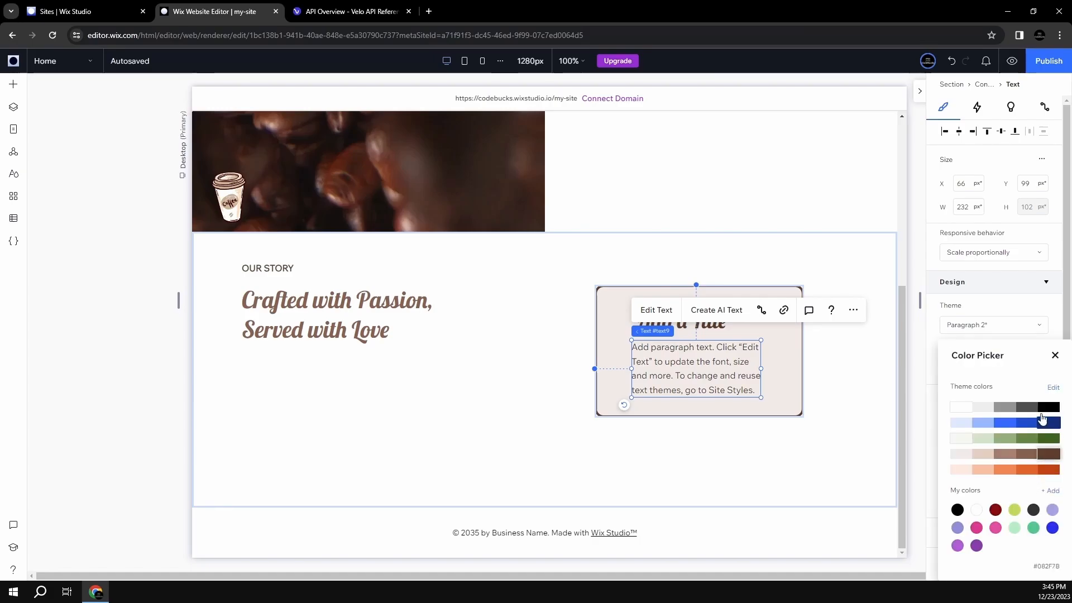
left_click(1051, 360)
left_click(739, 438)
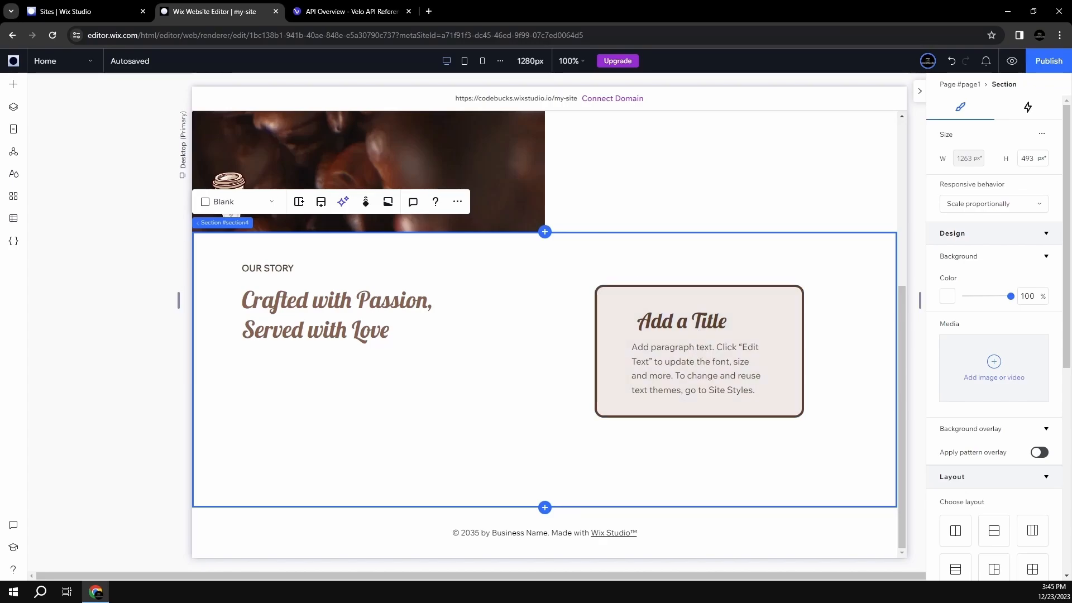
- Replace the card title with "The Birth of a Vision", widen it to about 302 px to fit one line, and centre it in the card
double_click(677, 315)
type("The Birth of a Vision")
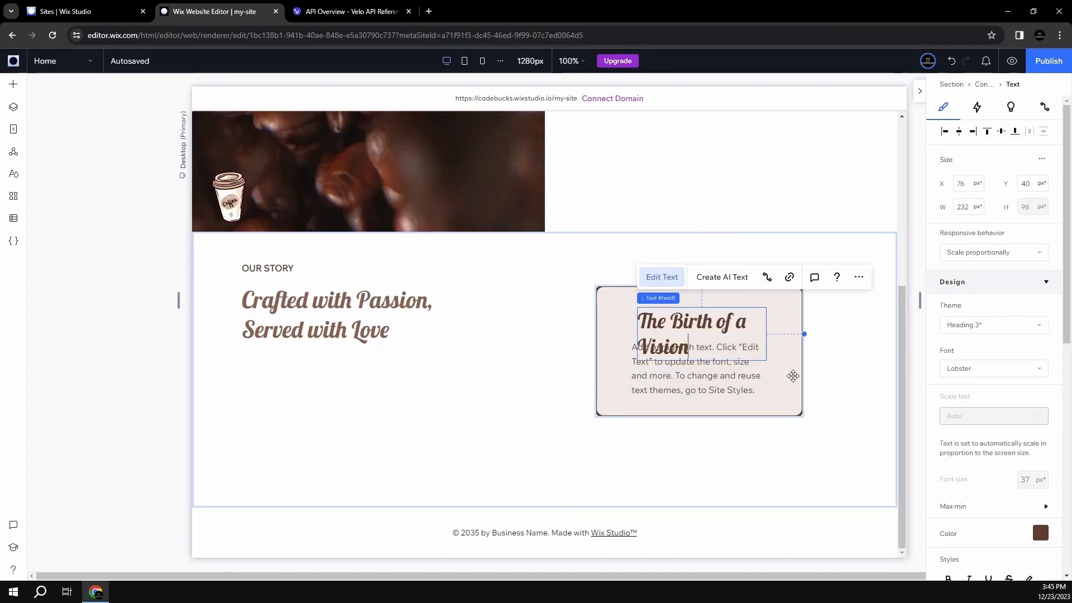
left_click_drag(769, 334, 825, 335)
left_click_drag(728, 325, 706, 325)
- Replace the card's placeholder paragraph with the story from "The Birth of a Vision: In the heart of a vibrant city" to "a haven for coffee aficionados."
double_click(637, 353)
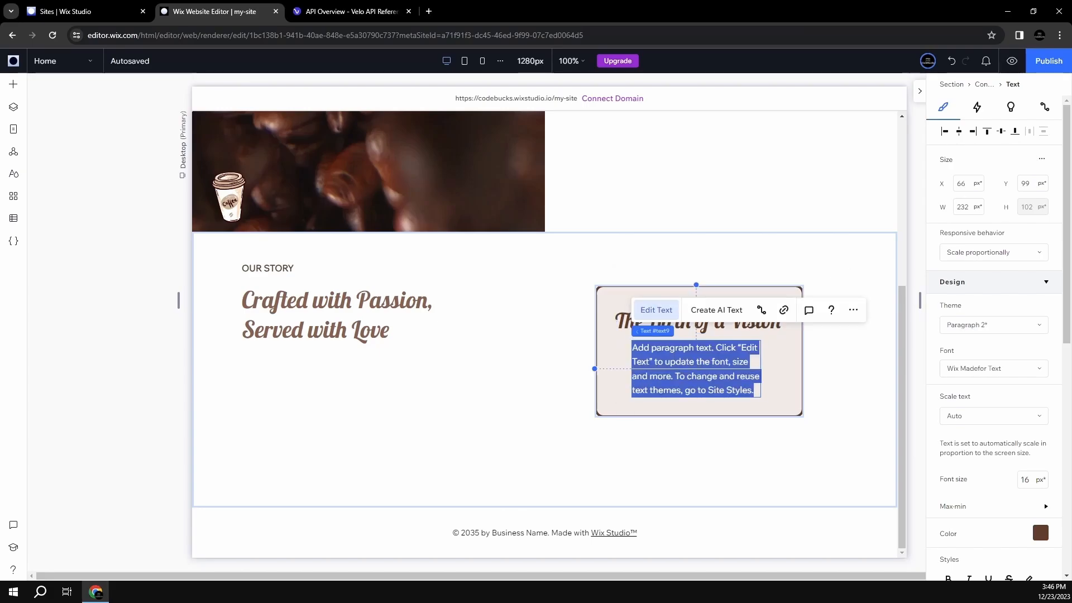
type("The Birth of a Vision: In the heart of a vibrant city, Aurora Brews was born out of a passion for extraordinary coffee and a dream to connect cultures through every cup. Our first café, a cozy nook, became a haven for coffee aficionados.")
left_click(700, 378)
left_click(696, 328)
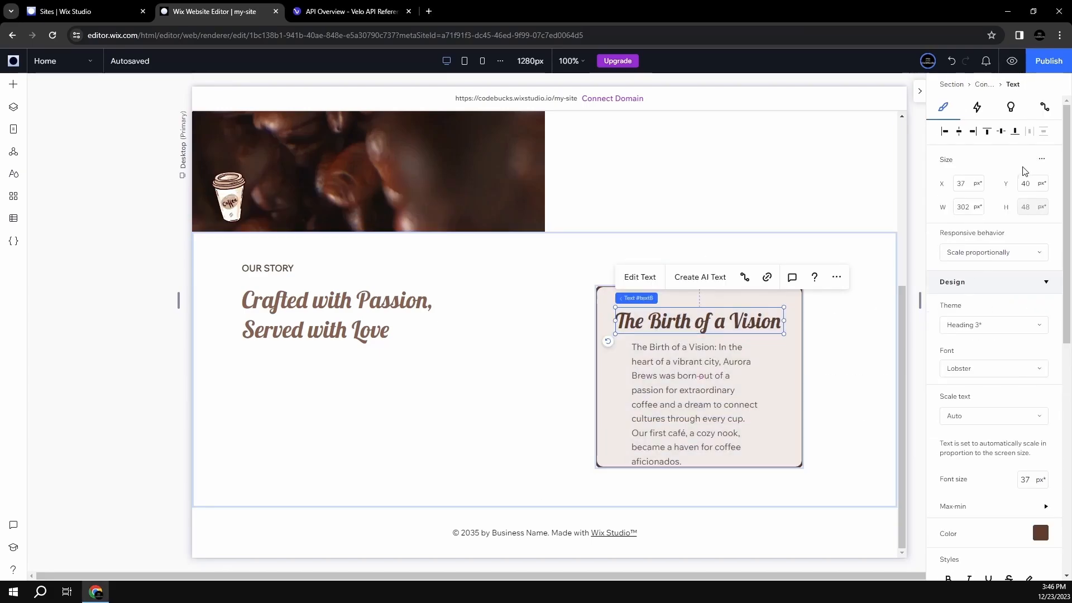
- Turn on advanced sizing for the card title and set its width to 100%
left_click(1042, 163)
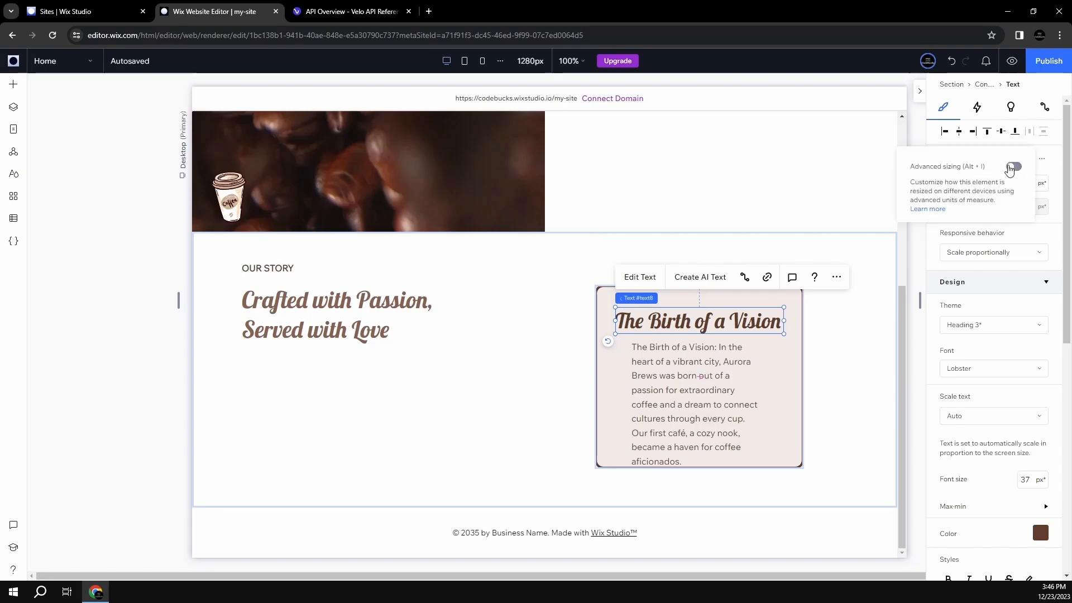
left_click(974, 185)
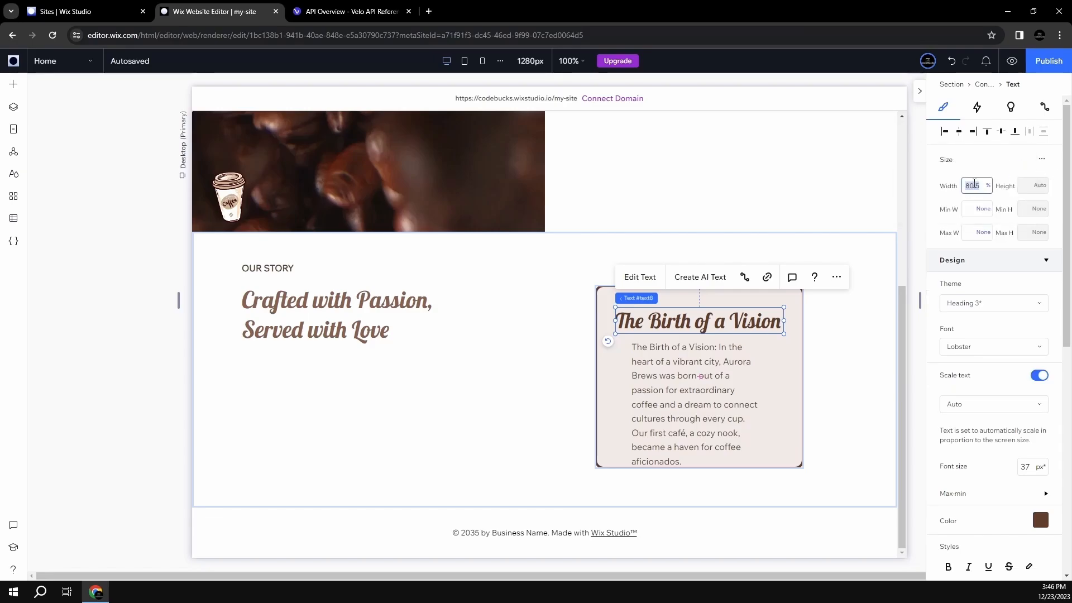
type("100")
key("Return")
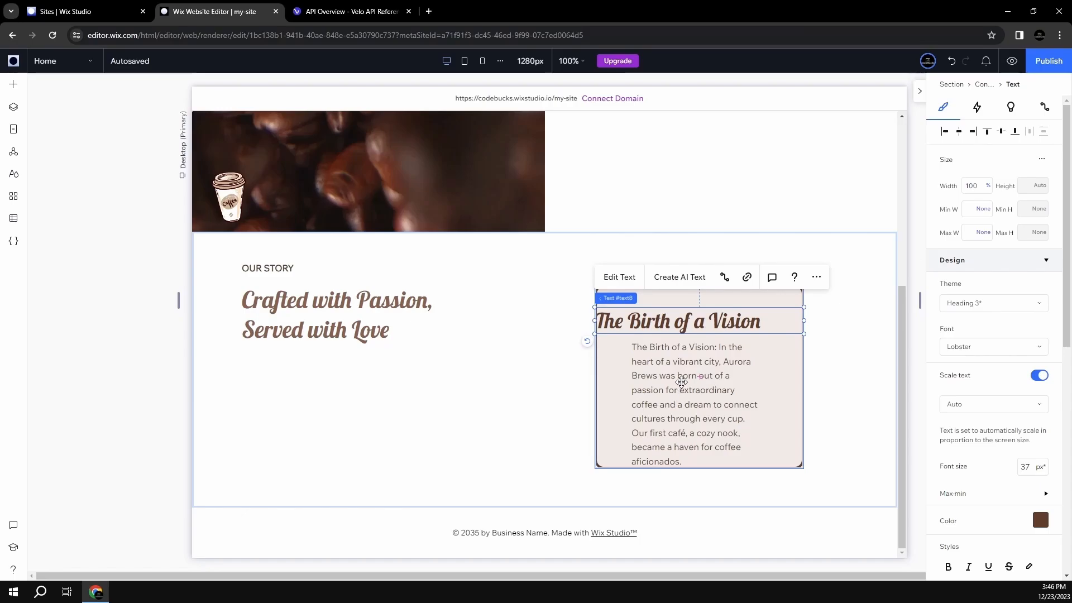
- Turn on advanced sizing for the card paragraph, set its width to 100%, and move it flush with the card's side edges
left_click(681, 382)
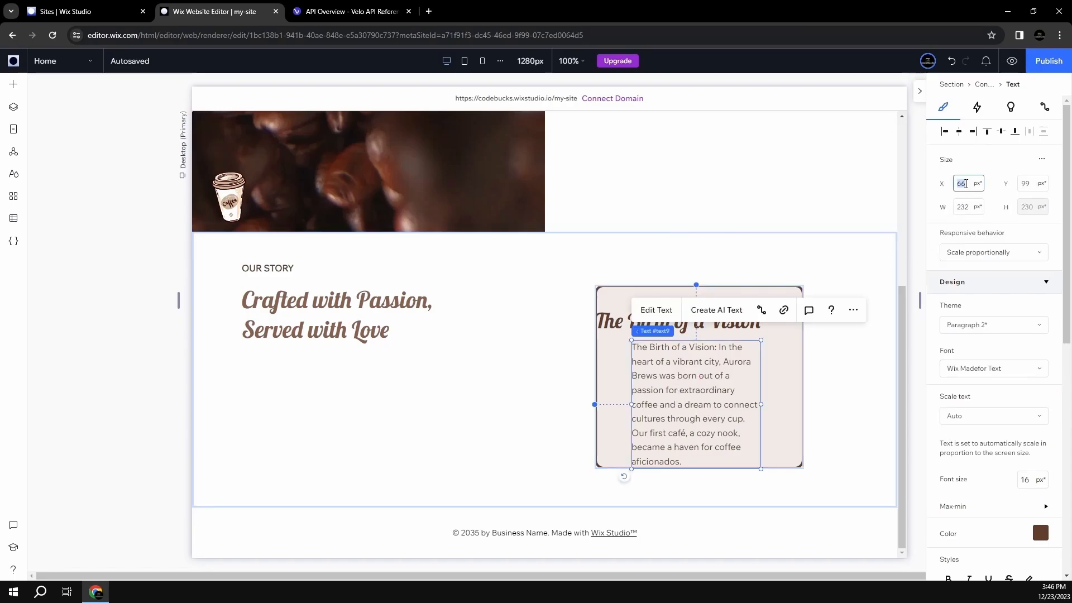
left_click(1042, 159)
left_click(1014, 166)
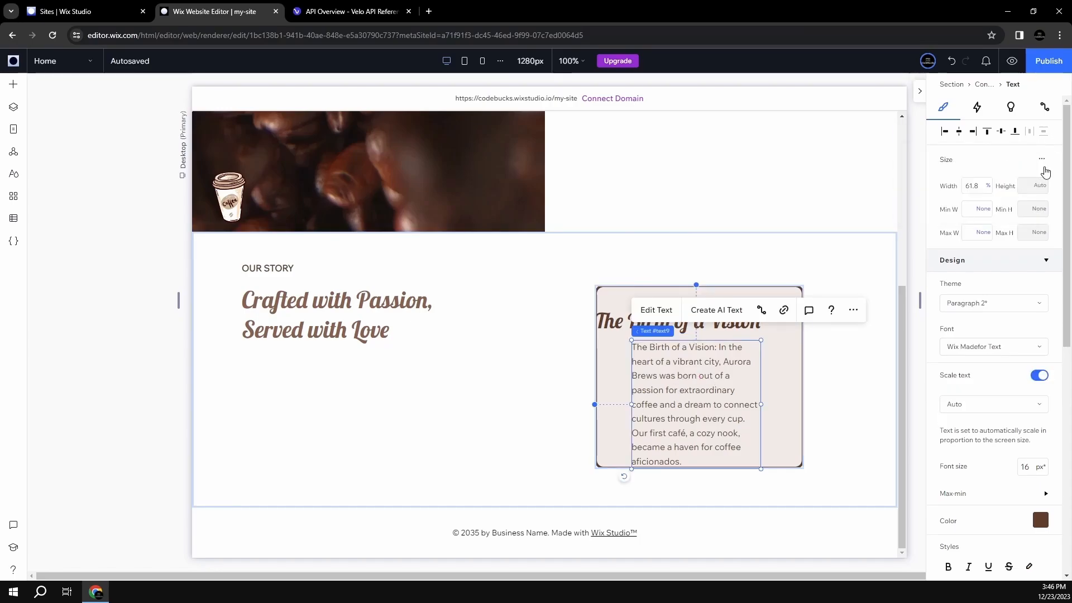
left_click(975, 185)
key("Return")
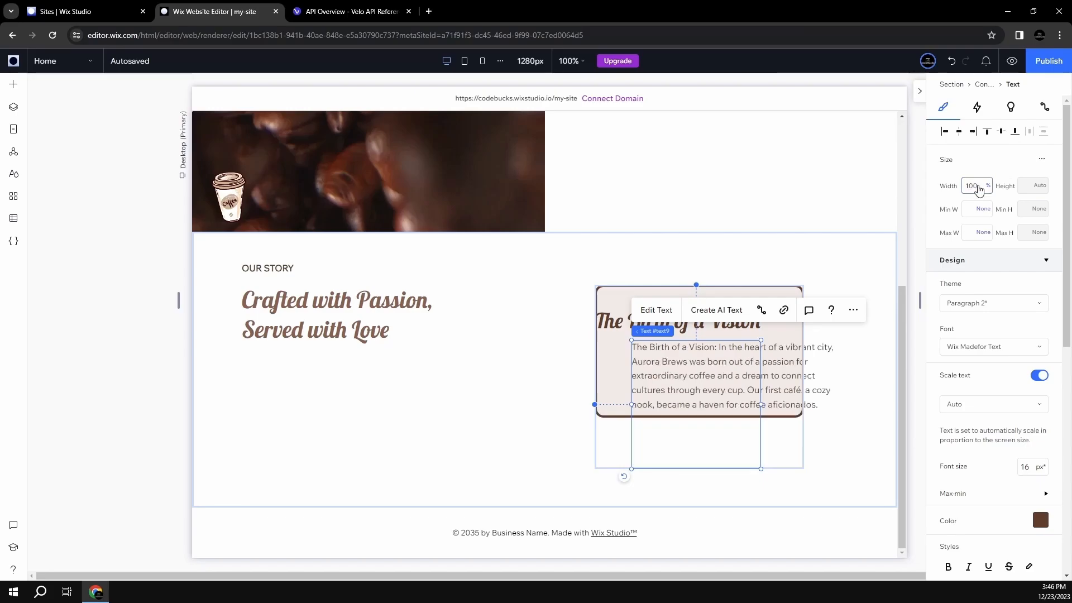
left_click_drag(694, 378, 664, 376)
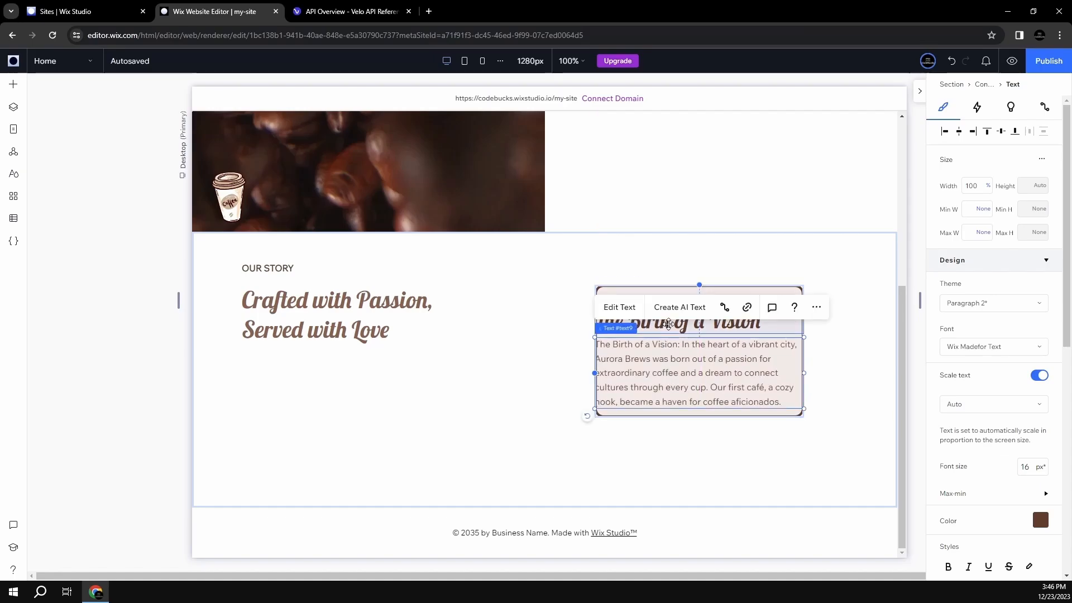
- Centre-align the text of both the card title and the card paragraph
left_click(688, 320)
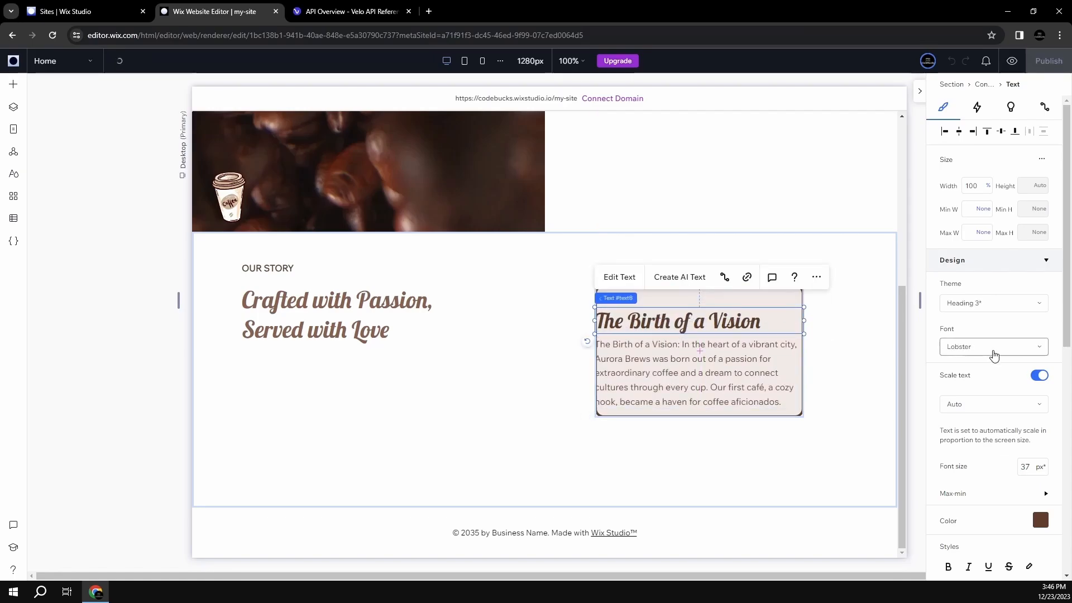
scroll(991, 391, "down", 3)
left_click(969, 447)
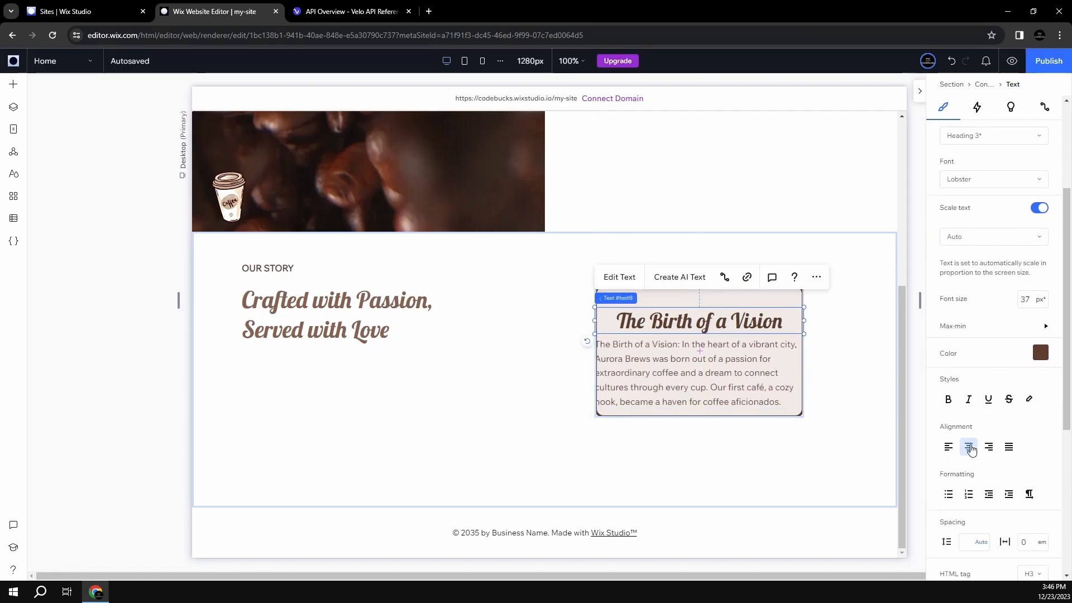
left_click(720, 392)
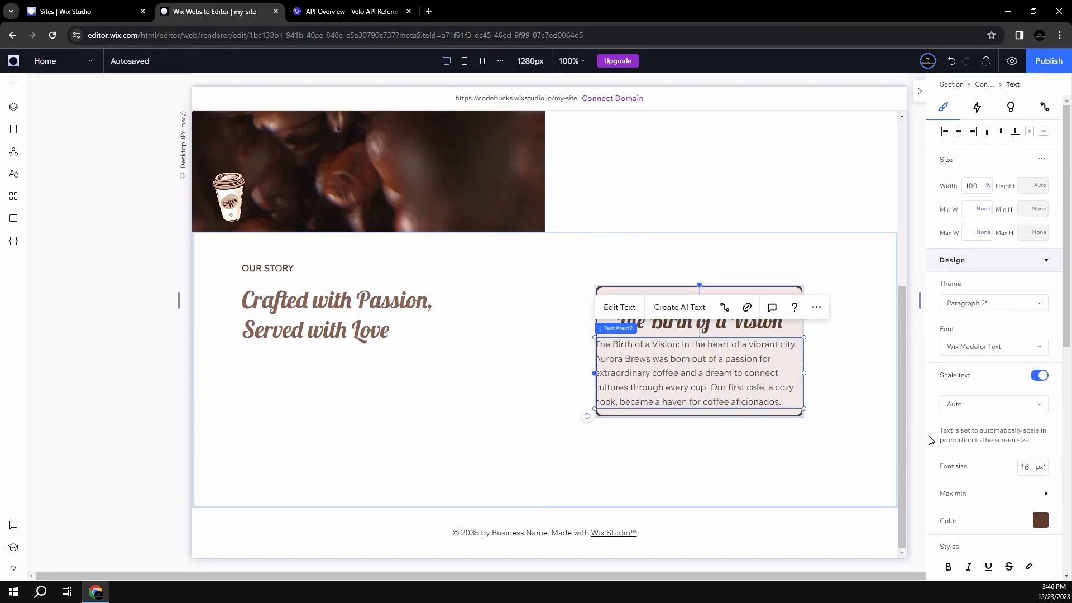
scroll(979, 490, "down", 2)
left_click(969, 502)
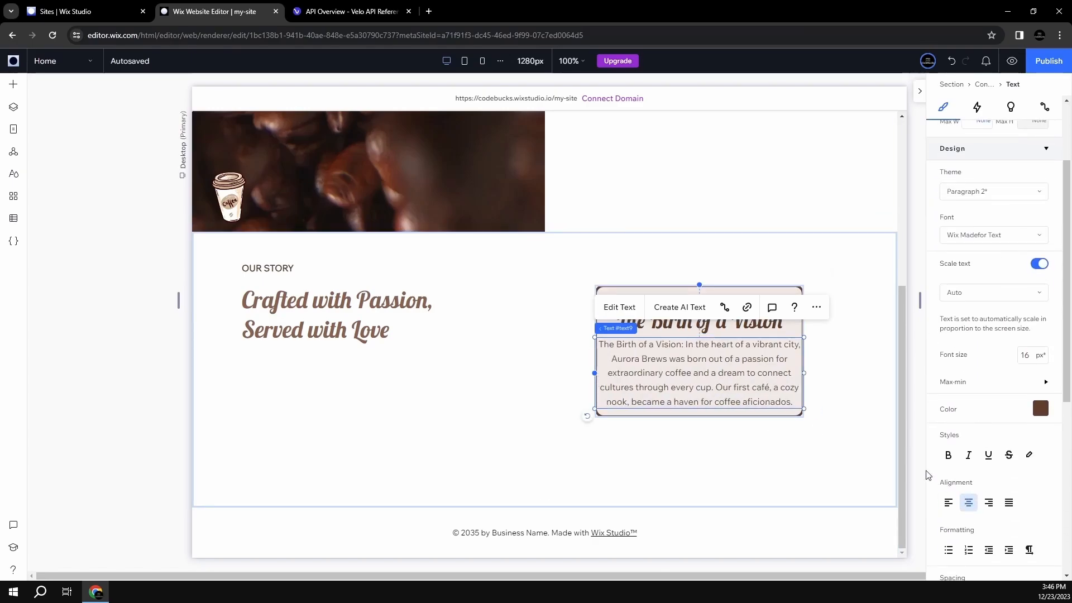
left_click(859, 383)
- Stack the card title and paragraph vertically and increase the spacing between them to about 5.3%
left_click(705, 324)
left_click(705, 323)
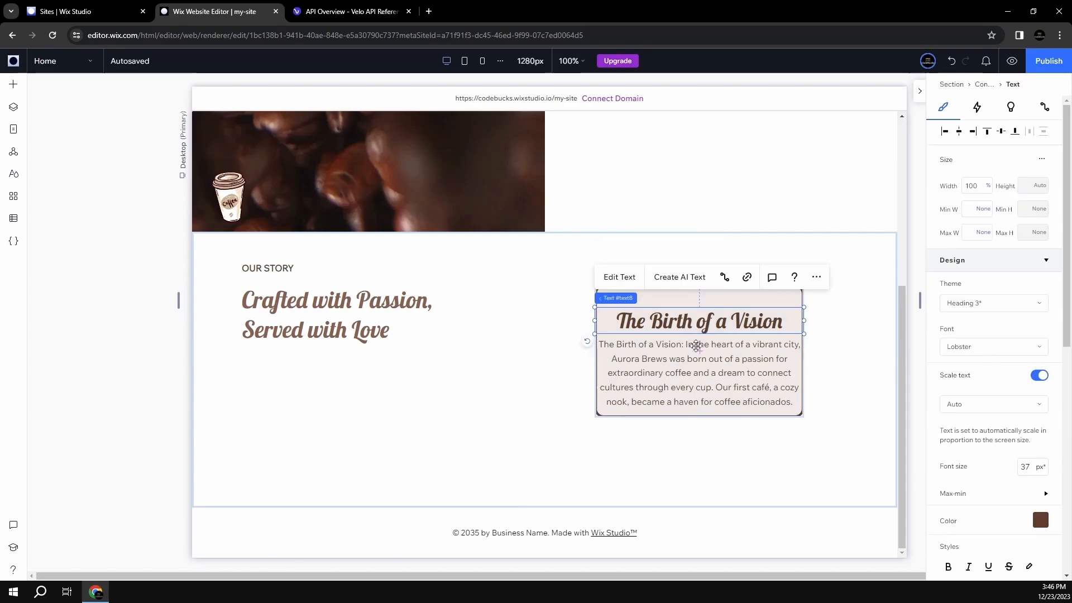
left_click(696, 346, "shift")
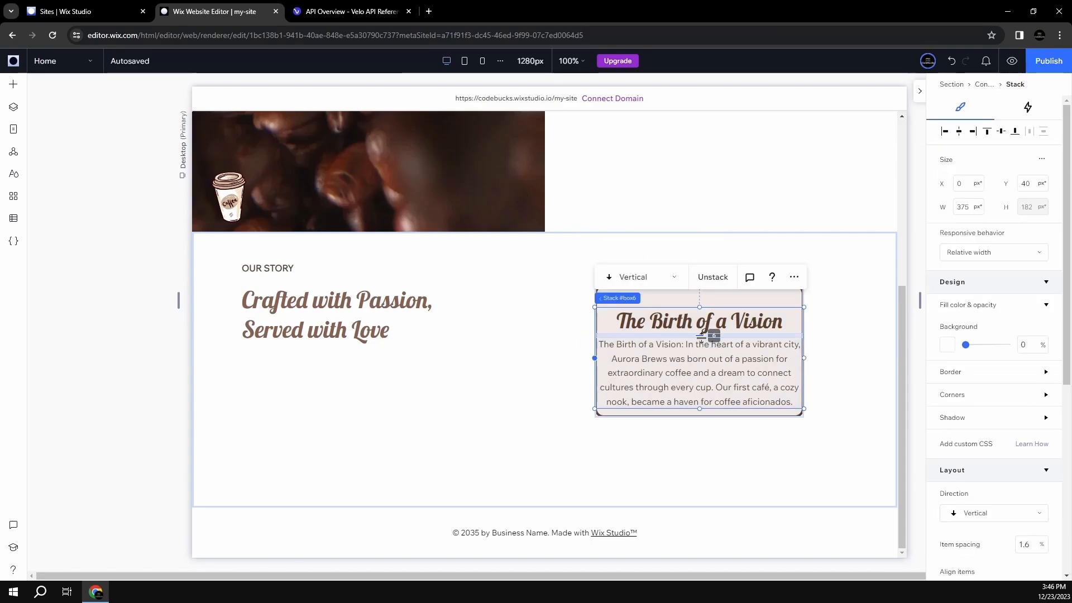
left_click_drag(702, 336, 702, 341)
left_click(719, 430)
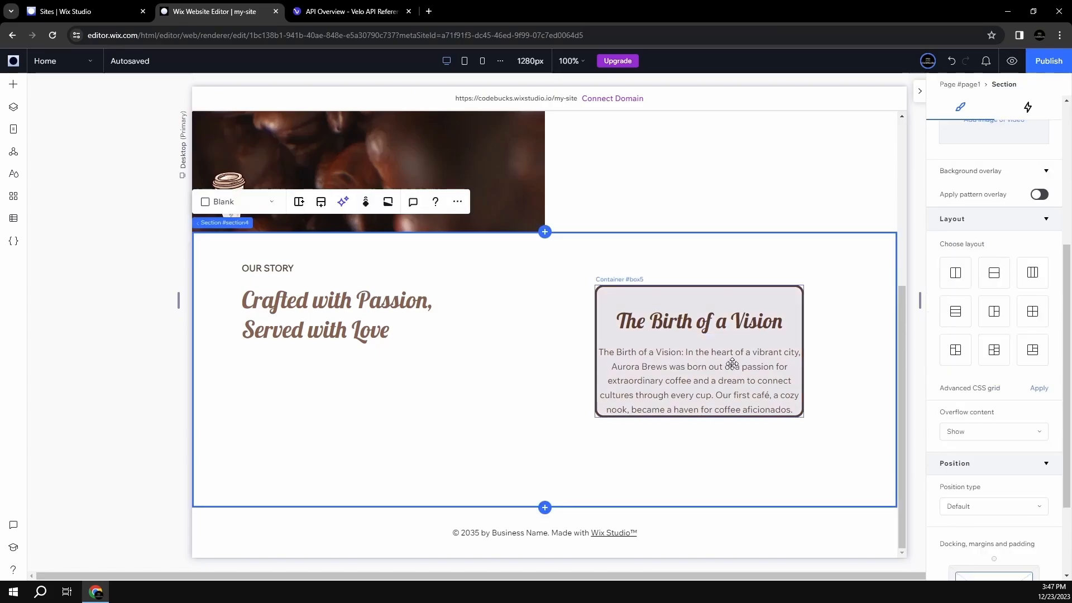
- Give the card's text stack linked padding of 10% on all sides
left_click(694, 358)
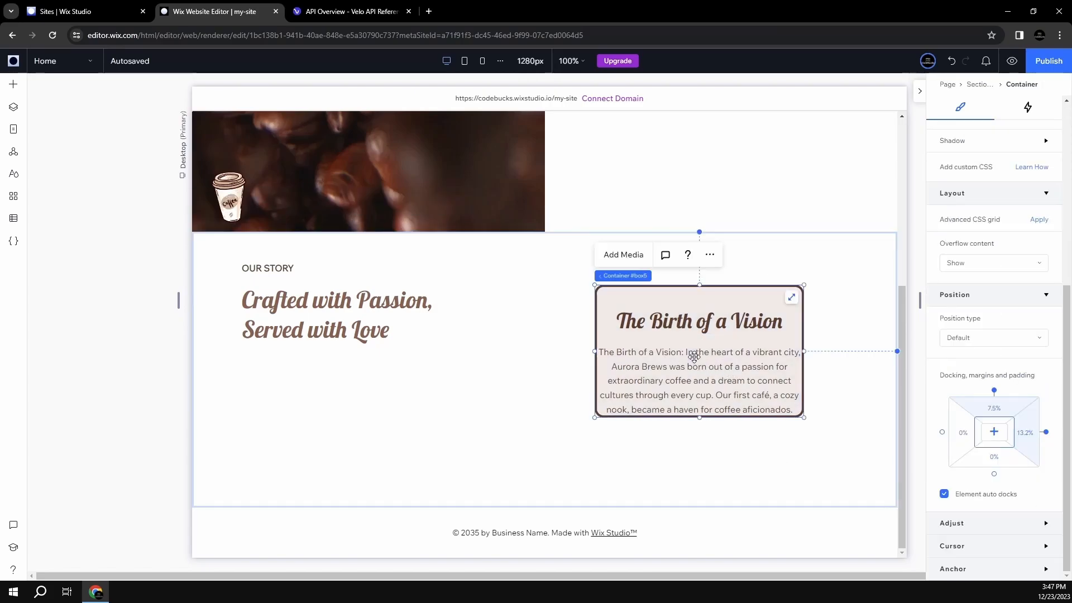
left_click(694, 357)
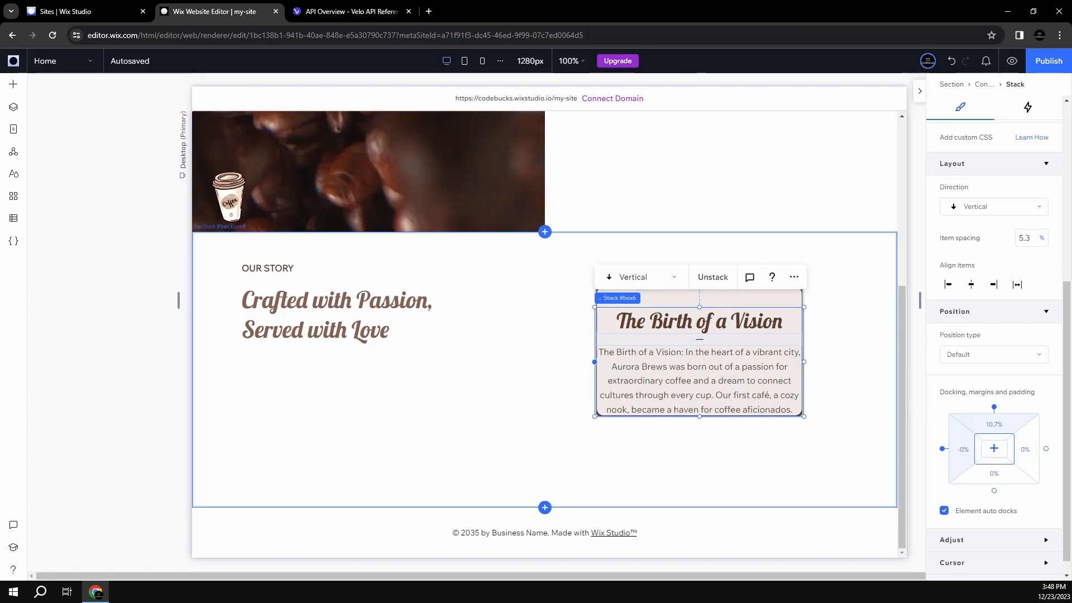
left_click(993, 432)
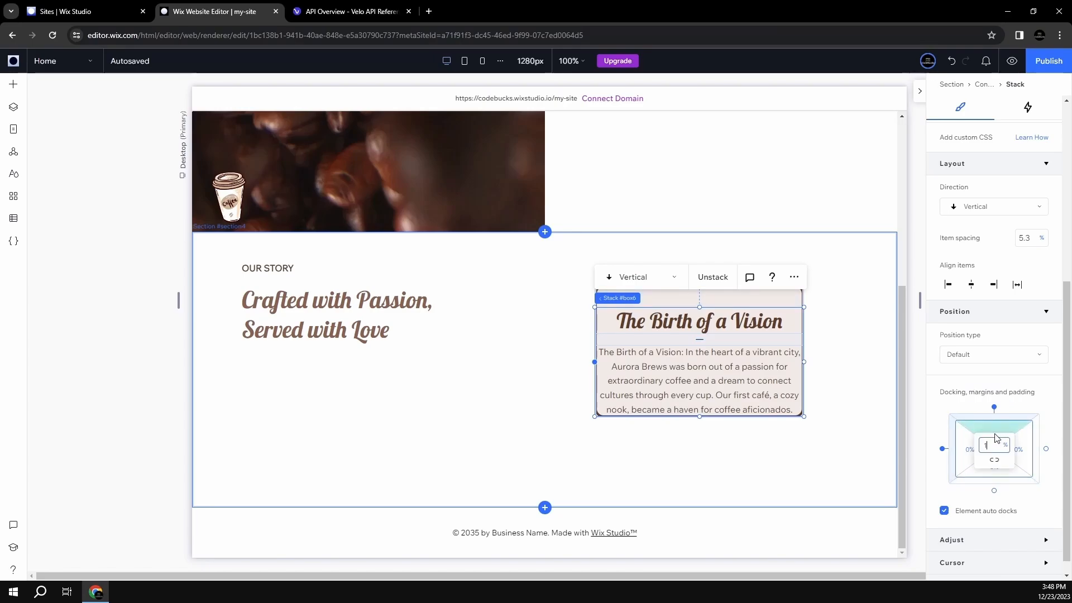
left_click(995, 461)
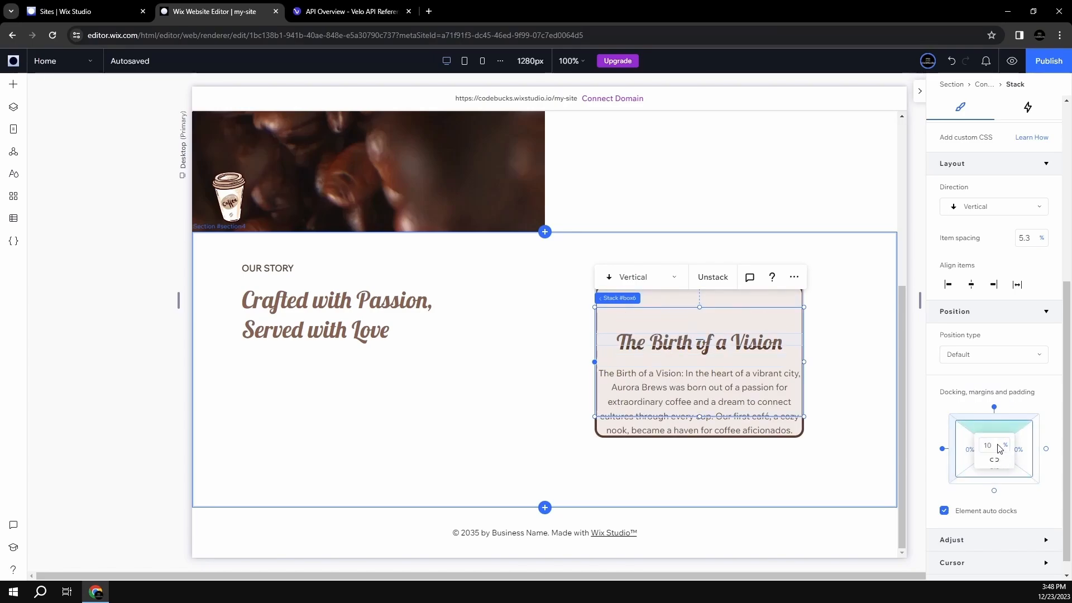
left_click(993, 445)
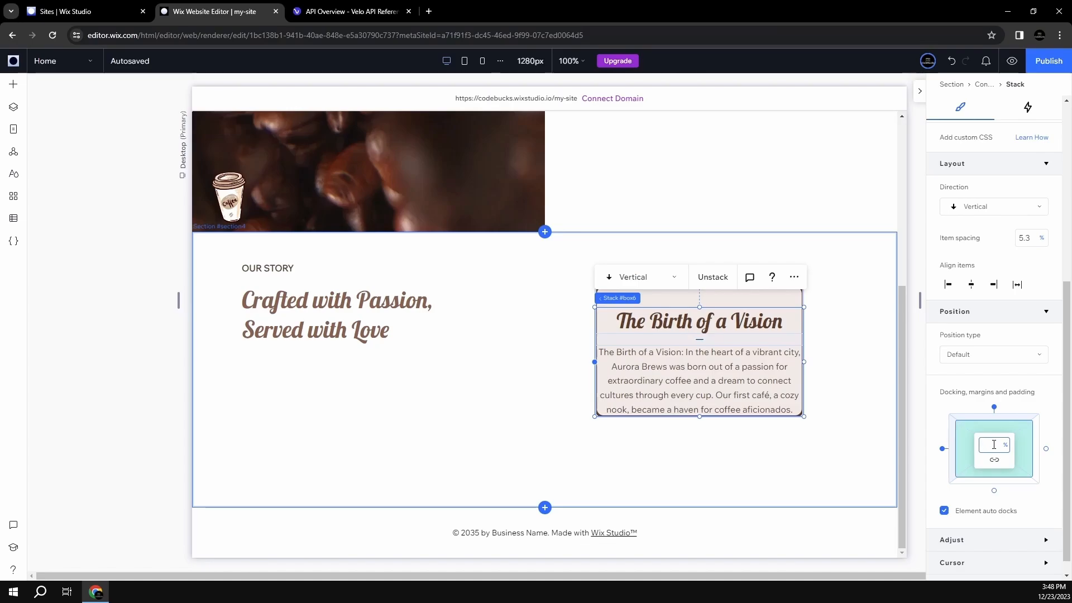
key("Return")
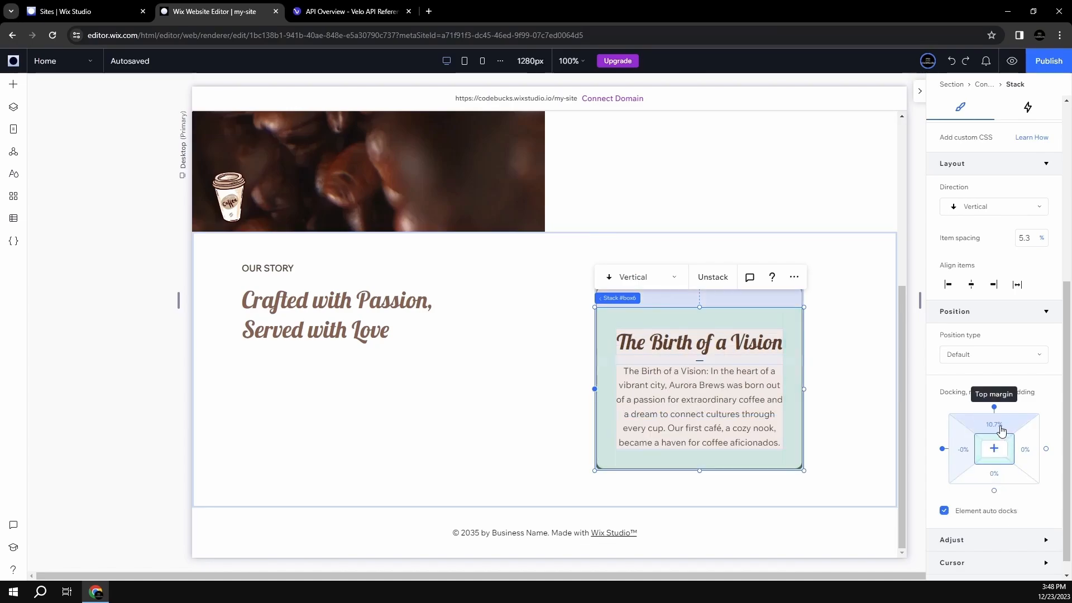
- Set the text stack's top margin to 0%
left_click(995, 426)
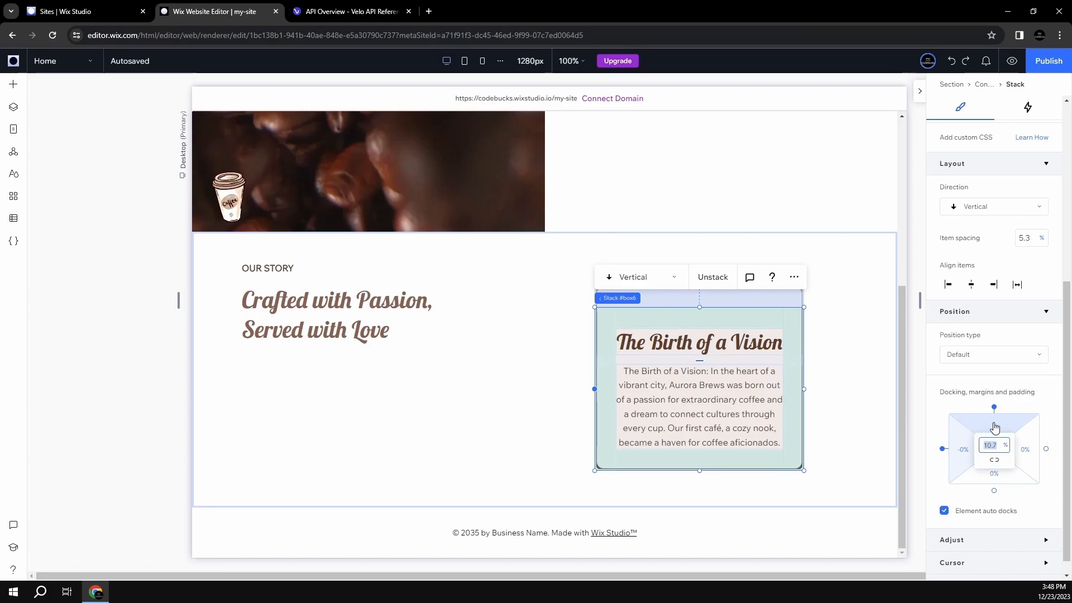
type("0")
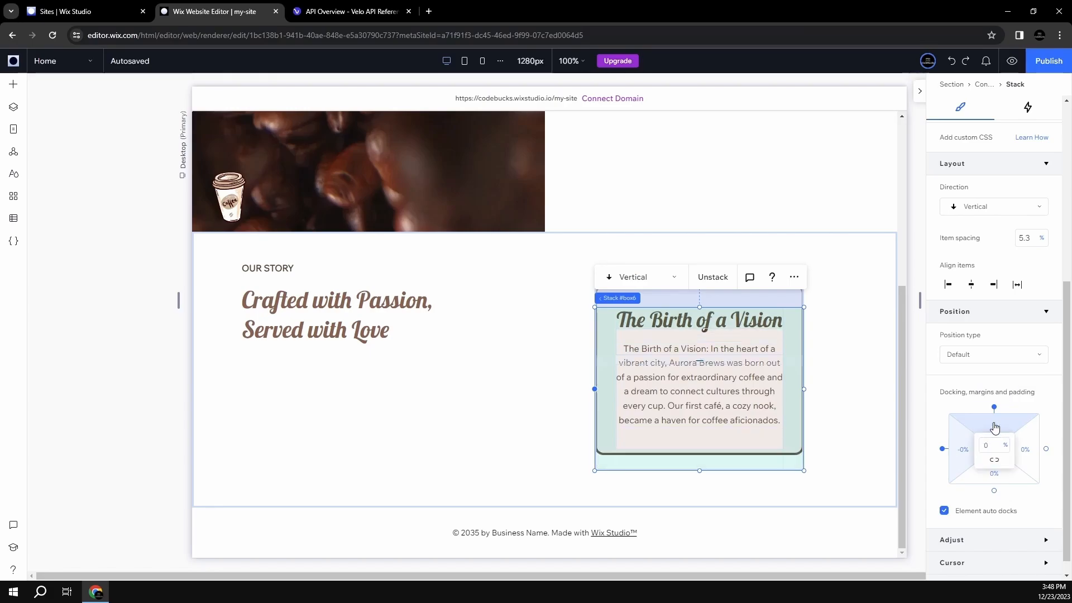
left_click(857, 378)
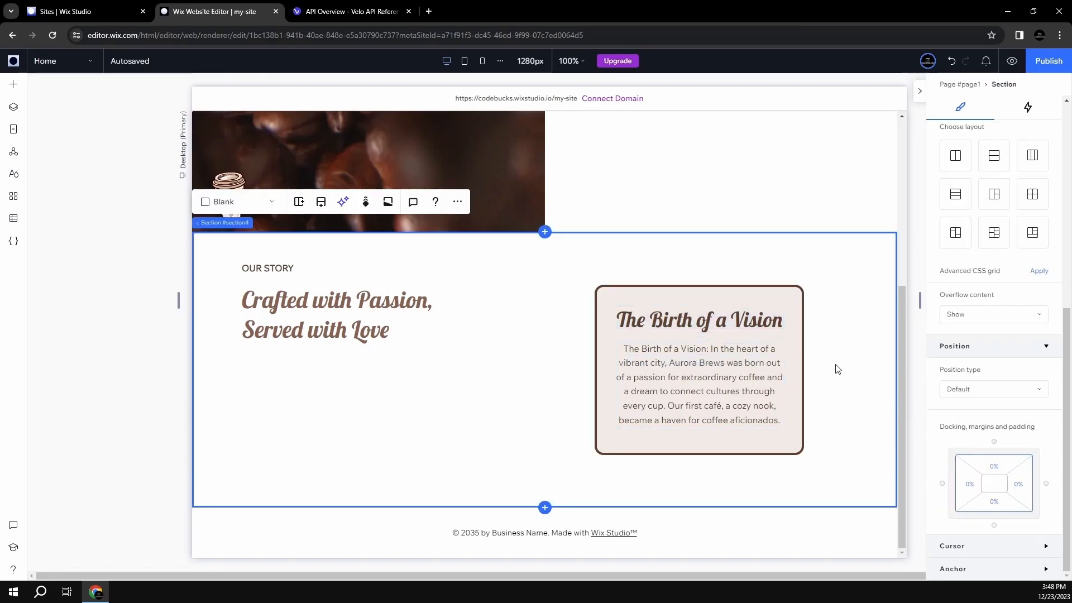
- Widen the card towards the heading, stretch the text stack across its full width, and trim the card's lower edge to fit
left_click(698, 357)
left_click_drag(593, 372, 569, 376)
left_click(677, 370)
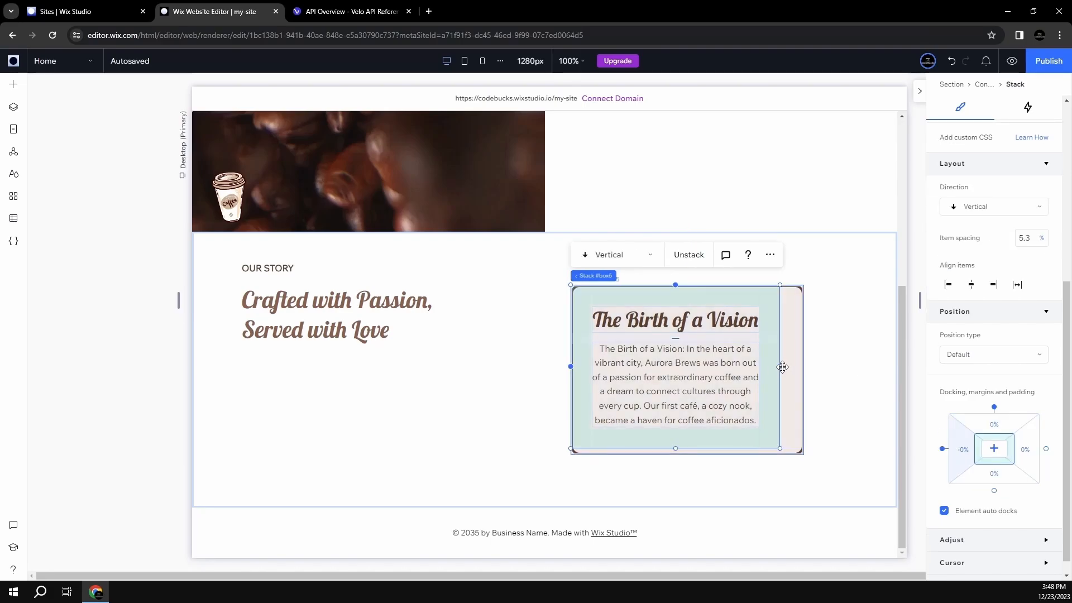
left_click_drag(782, 366, 804, 369)
left_click_drag(687, 449, 686, 445)
left_click(702, 453)
left_click(663, 477)
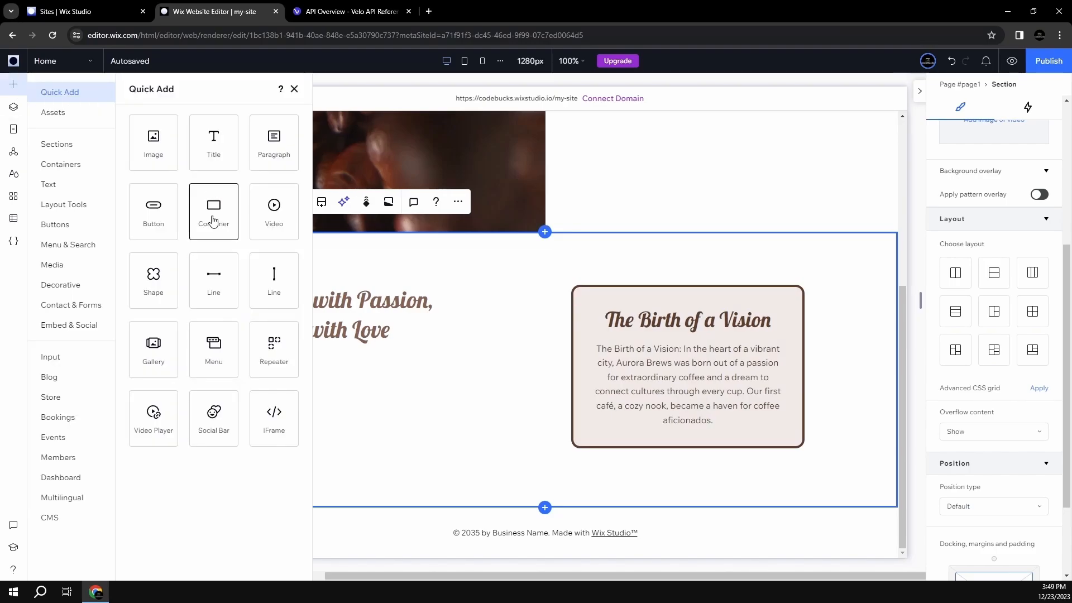
- Add a small container of about 195 by 63 px and place it overlapping the middle of the card's top edge
left_click_drag(216, 210, 689, 284)
left_click_drag(693, 371, 693, 296)
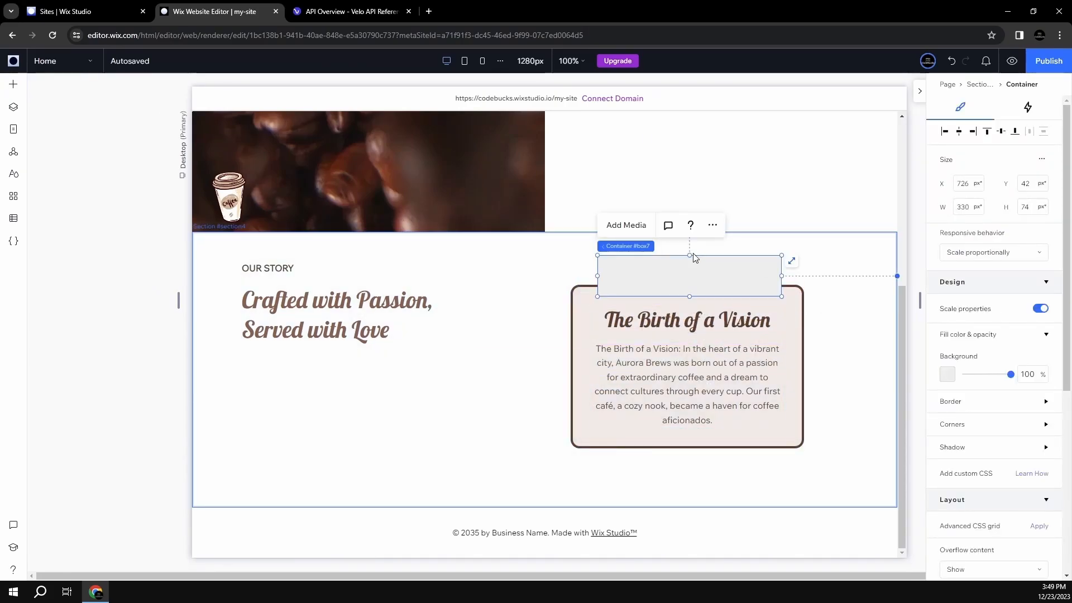
left_click_drag(691, 256, 692, 262)
left_click_drag(782, 279, 708, 283)
left_click_drag(674, 283, 710, 287)
key("ctrl+z")
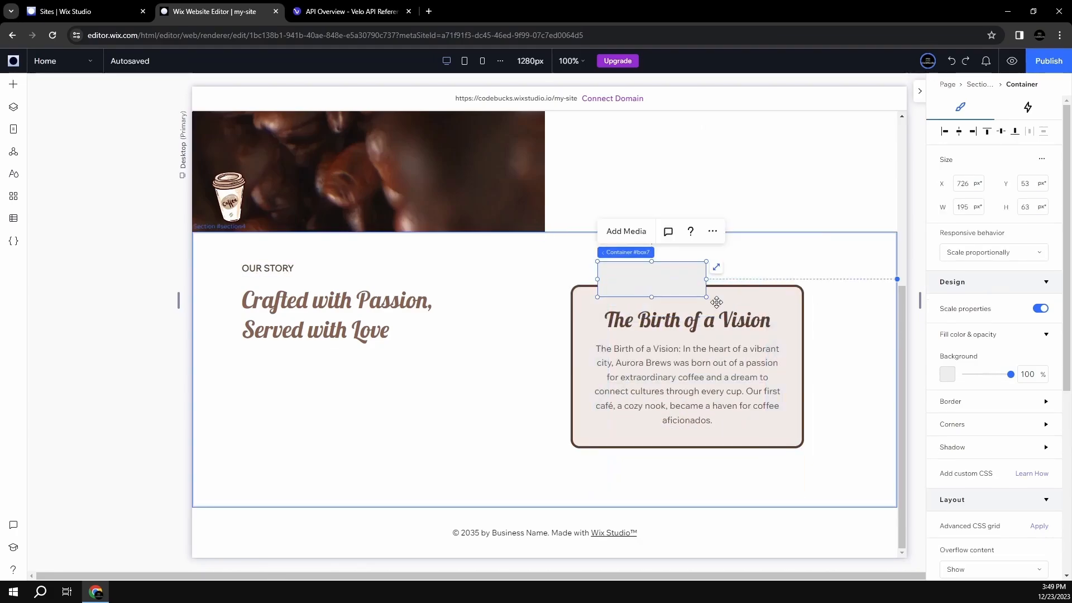
left_click_drag(700, 273, 703, 275)
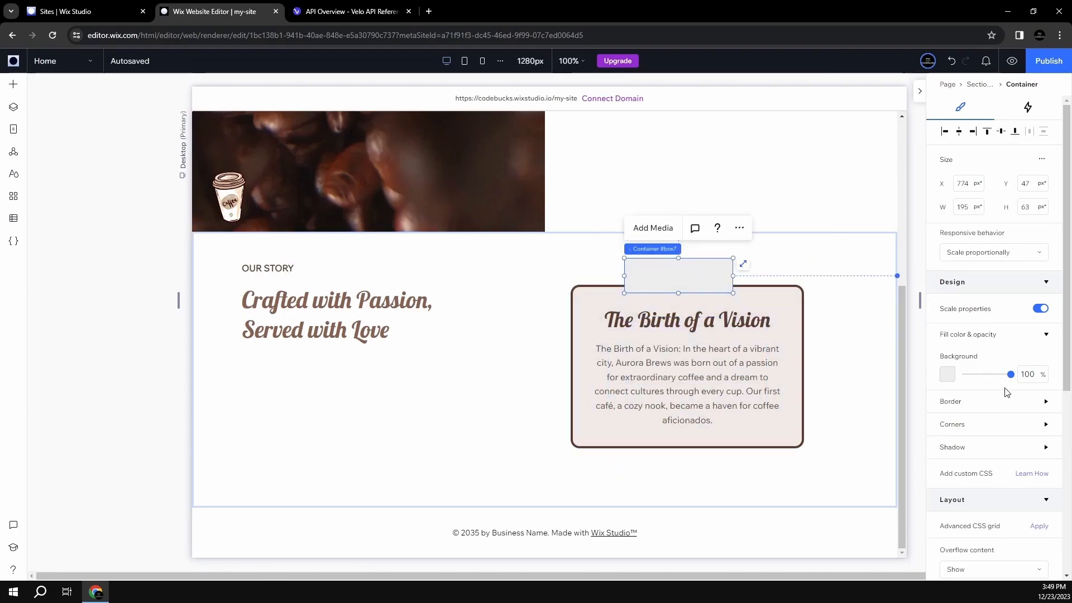
- Round all corners of the small container with a 100 px radius
left_click(968, 425)
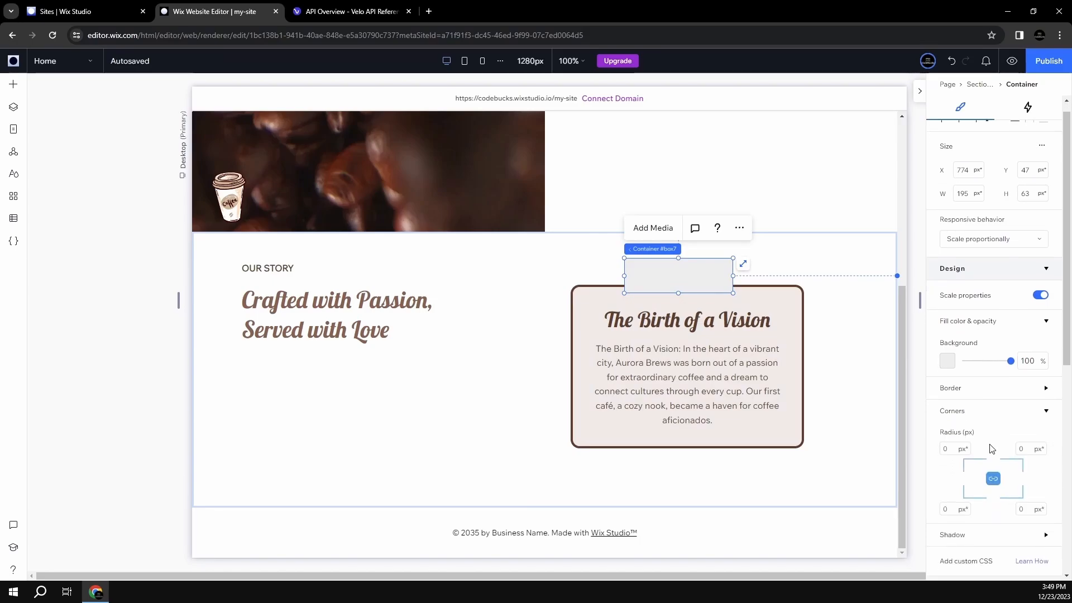
scroll(966, 391, "down", 2)
left_click(954, 350)
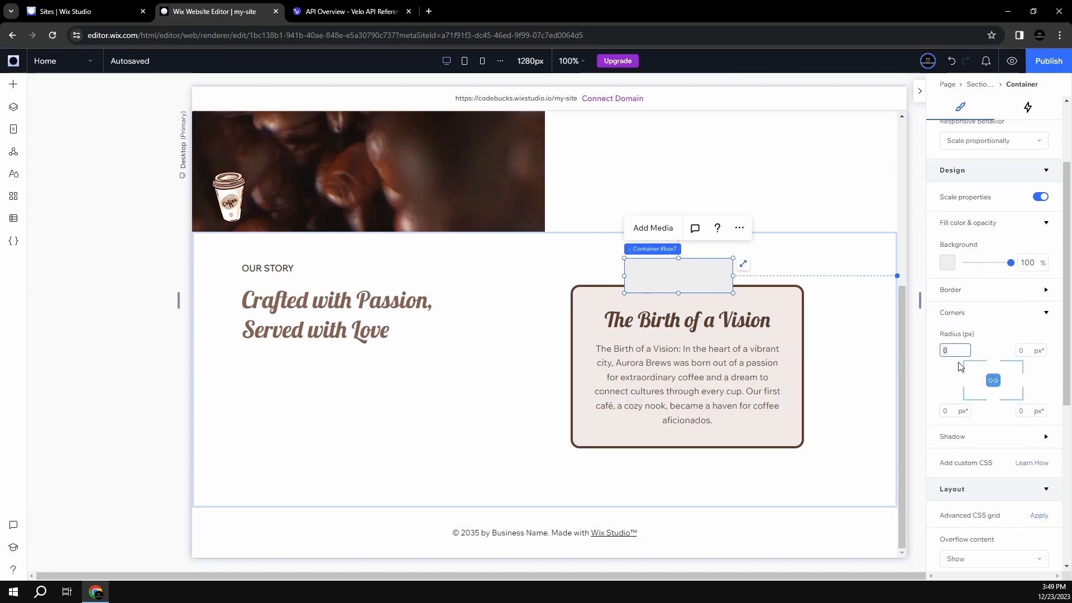
type("100")
key("Return")
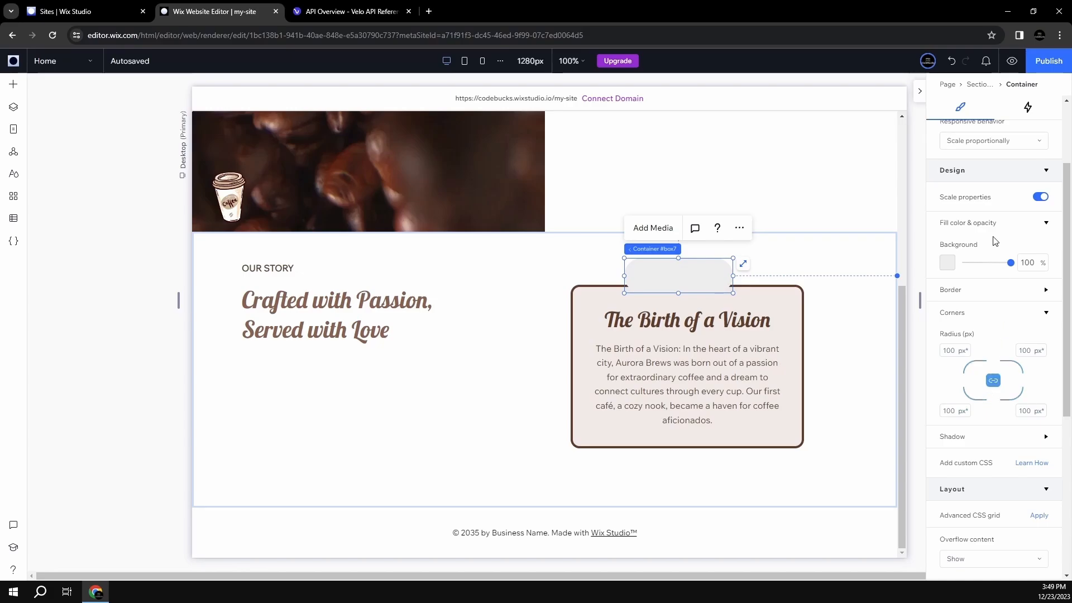
- Fill the small rounded container with the darkest brown theme colour
left_click(945, 262)
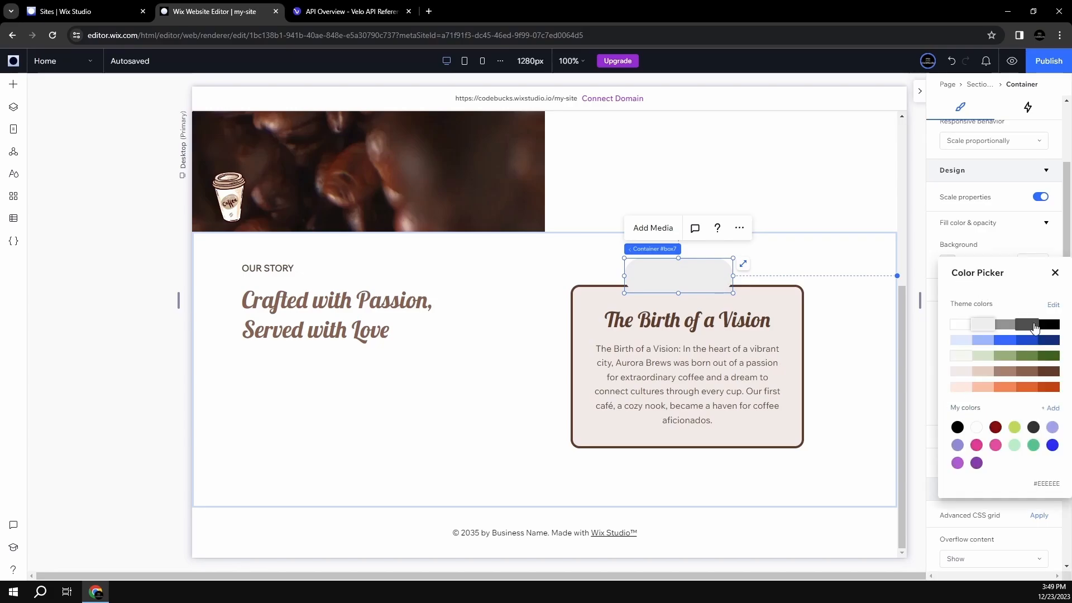
left_click(1049, 374)
left_click(1055, 273)
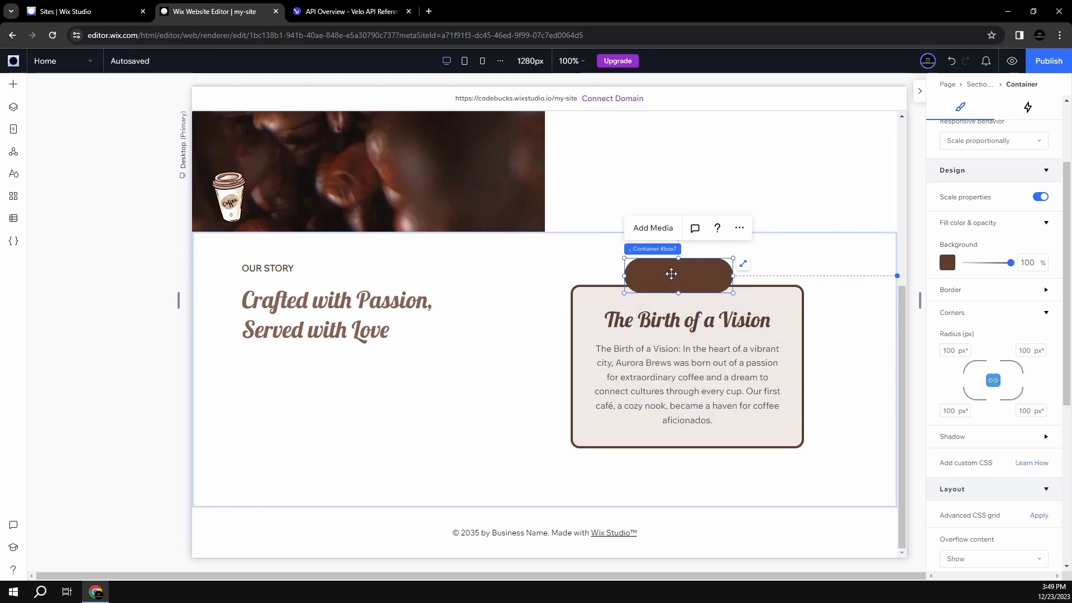
- Add a title text element over the small rounded container and set its font size to 20 px
left_click(13, 85)
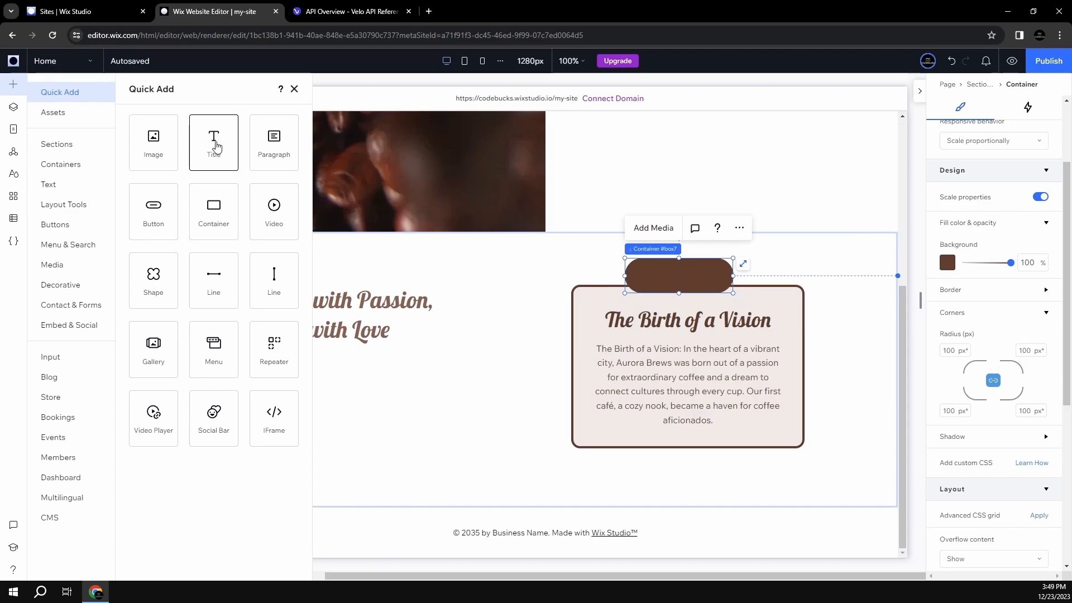
left_click_drag(216, 143, 686, 277)
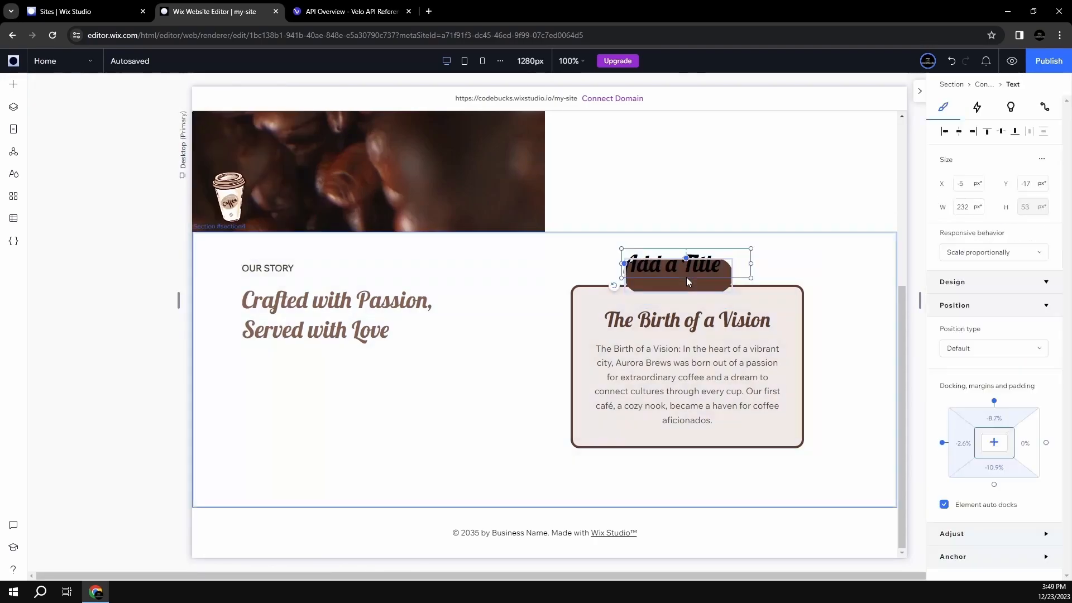
left_click(977, 328)
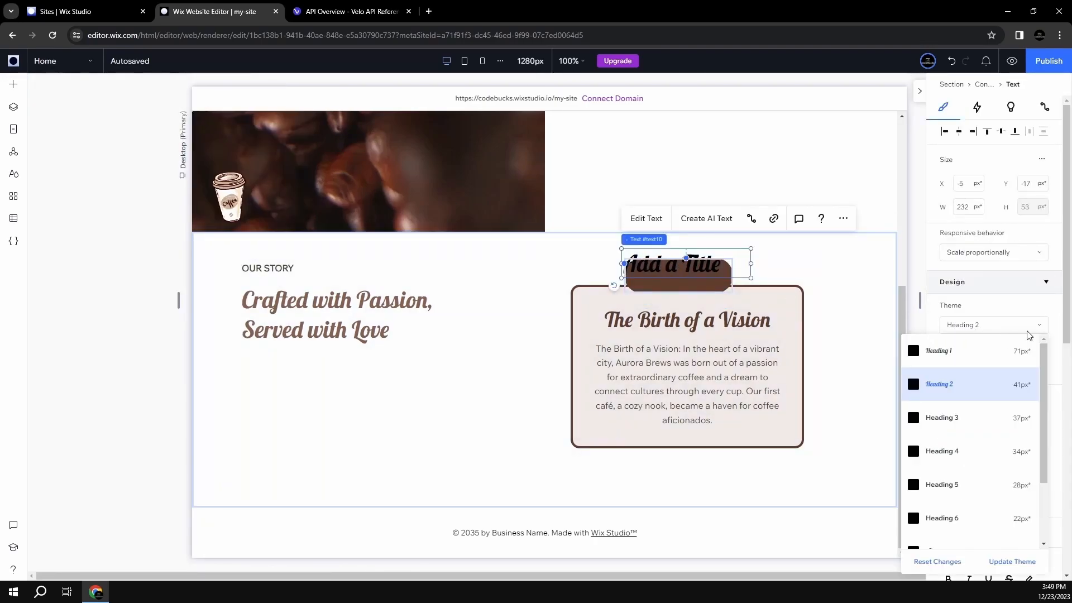
left_click(1055, 335)
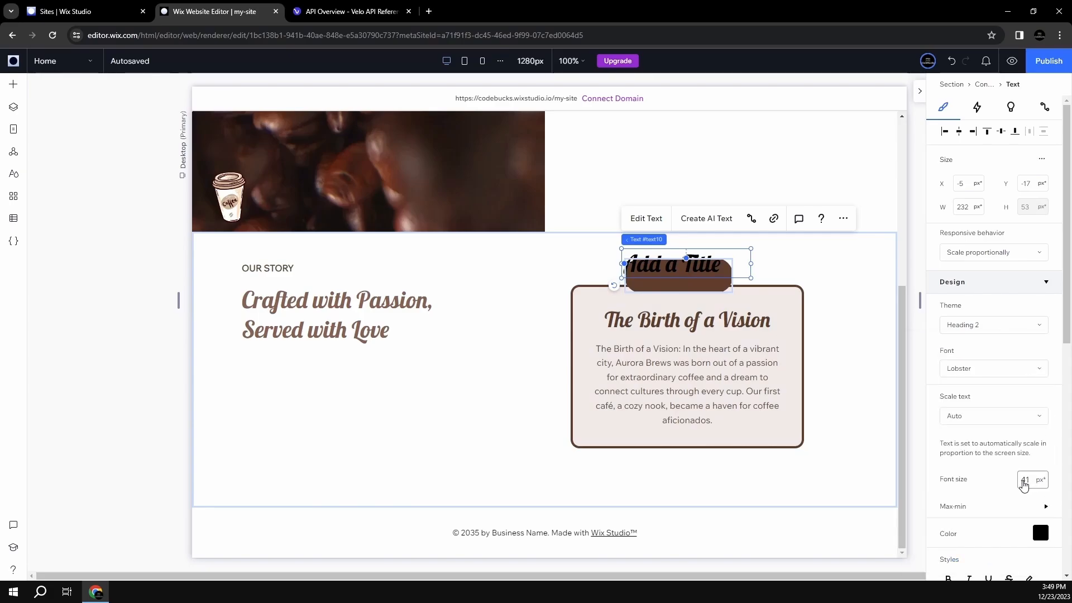
type("20")
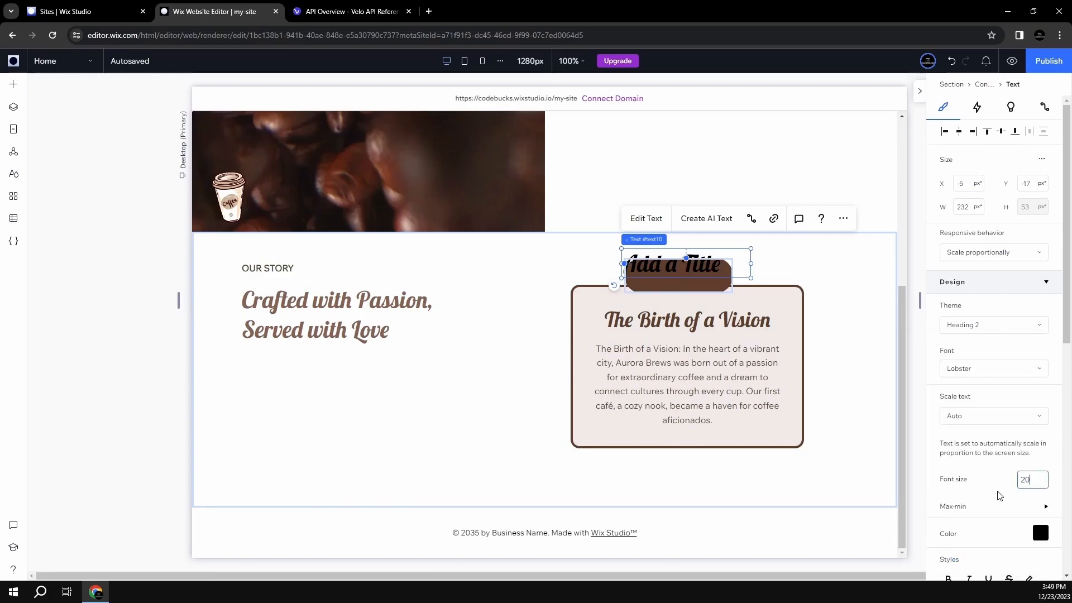
key("Return")
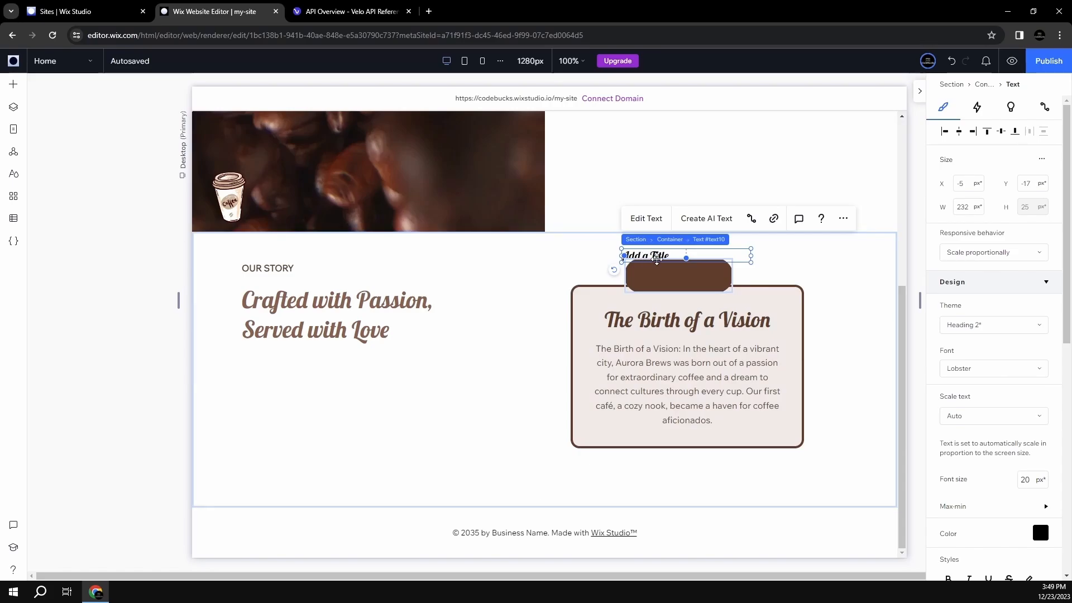
- Place the title inside the badge, narrow it to about 86 px, and colour it with the lightest brown theme colour, #F2EAE7
left_click_drag(644, 254, 673, 275)
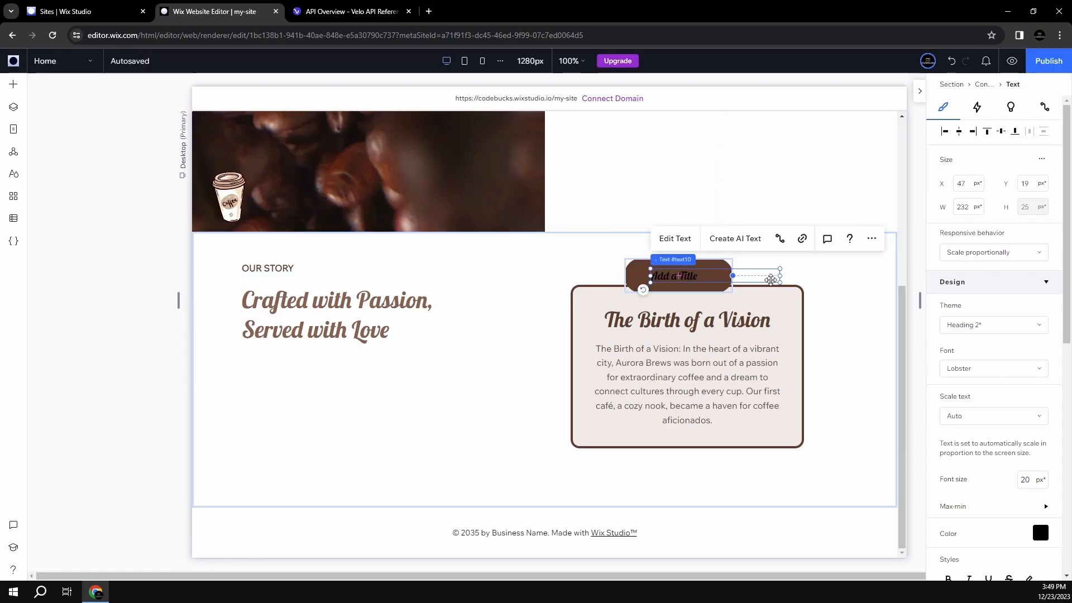
left_click_drag(780, 278, 692, 277)
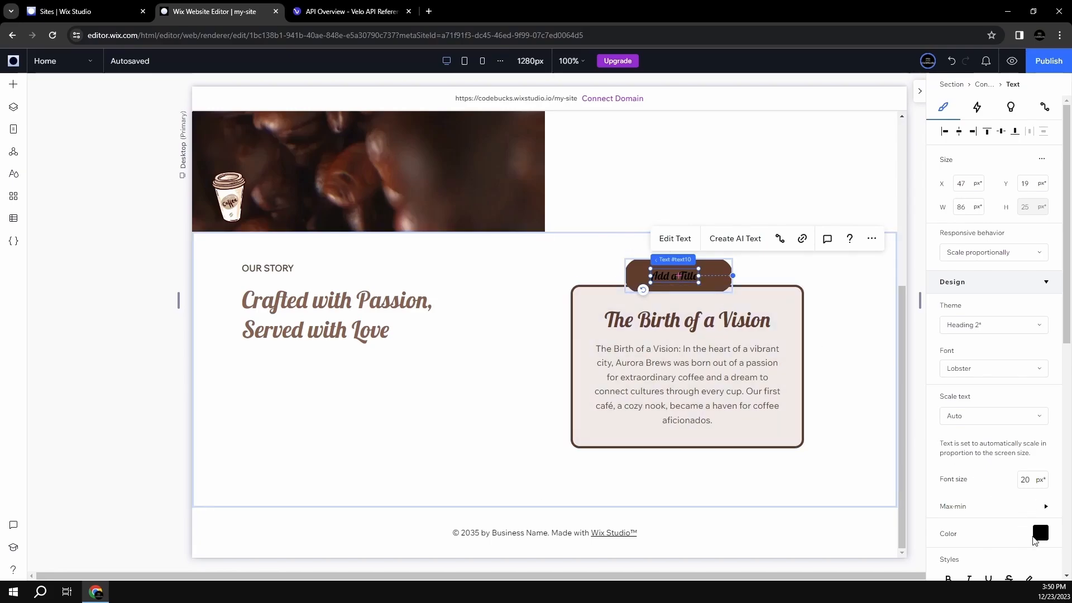
left_click(1040, 534)
left_click(957, 455)
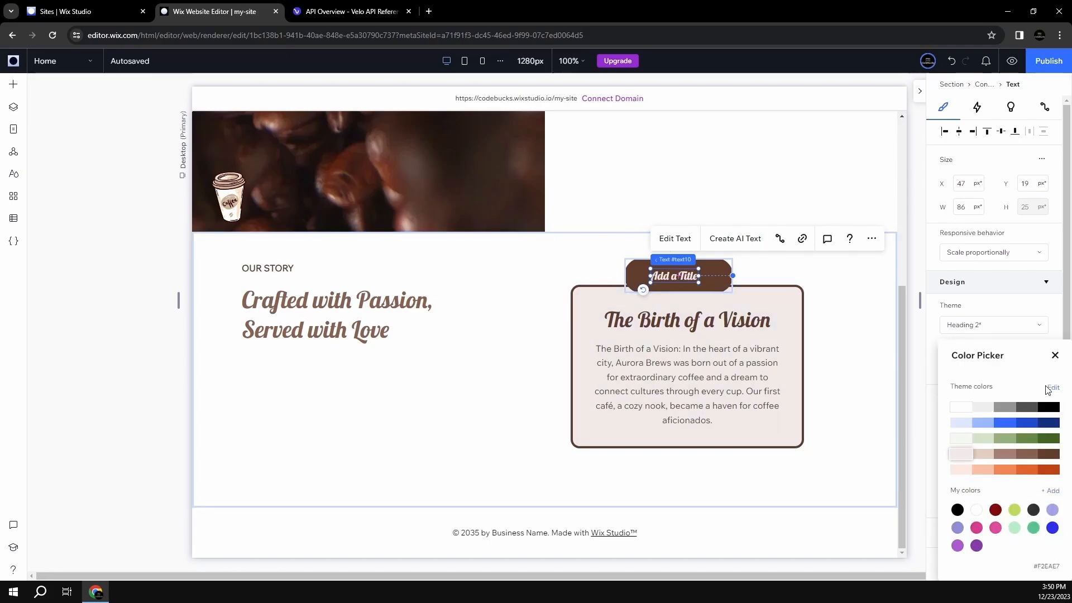
left_click(1054, 355)
- Replace the badge's placeholder title with the year 2018
left_click(664, 238)
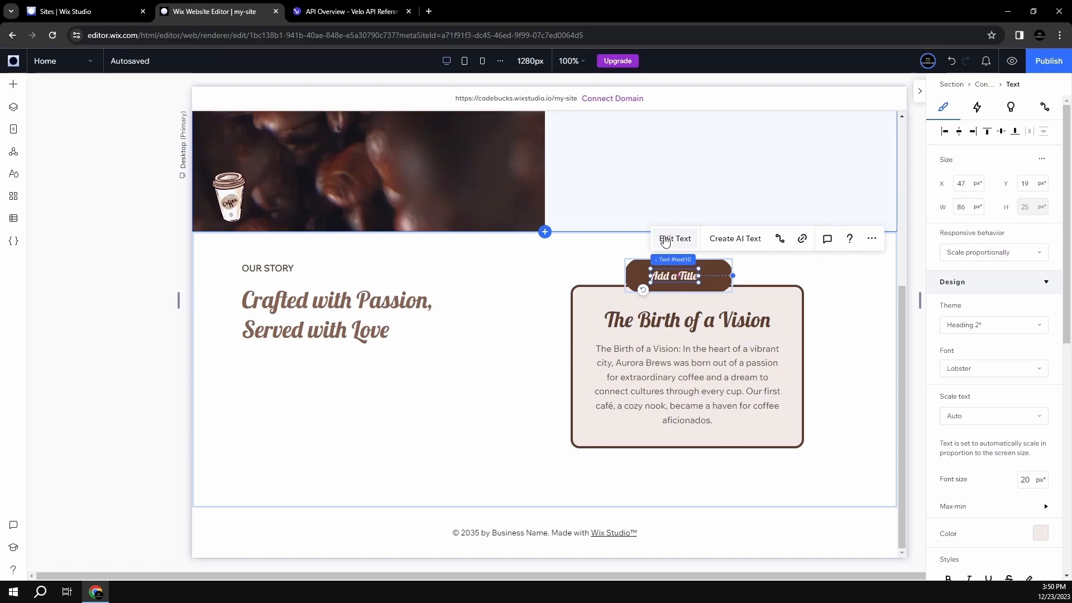
type("20")
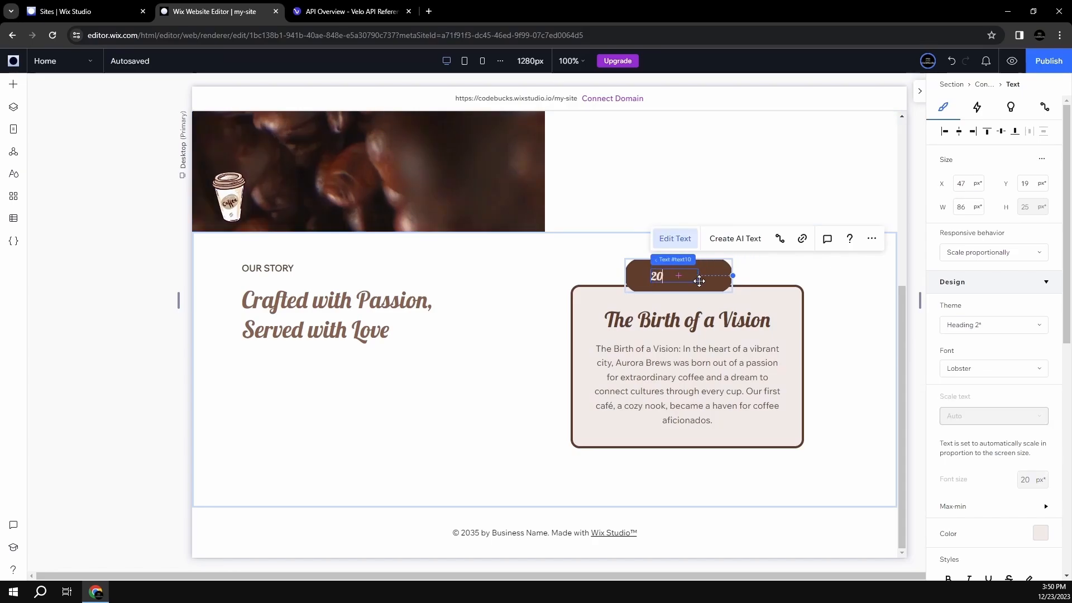
type("18")
- Increase the font size of the badge's year text to 24 px
key("ctrl+a")
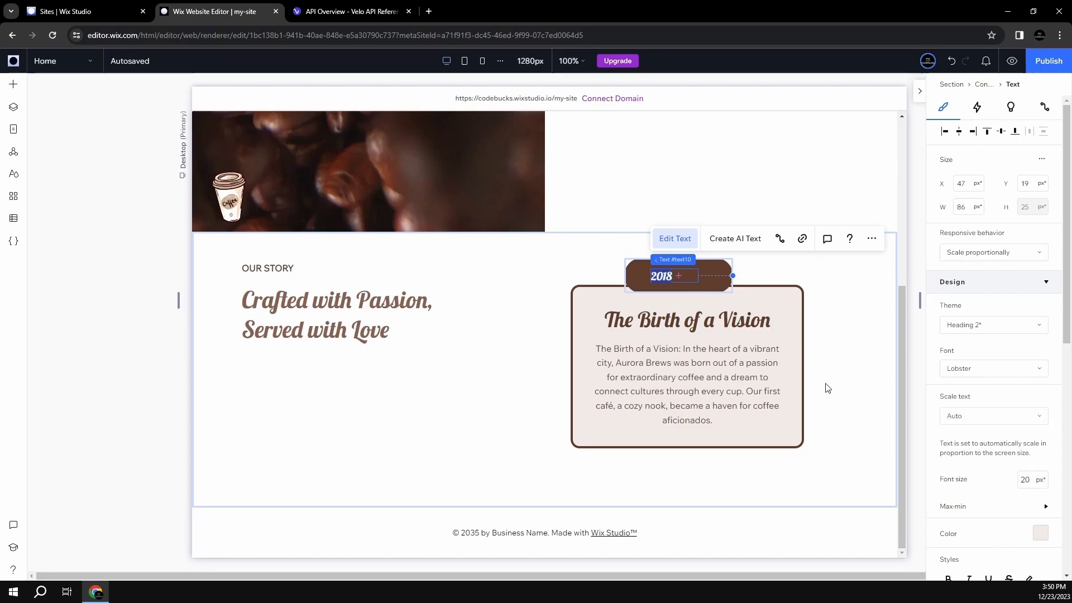
left_click(1027, 484)
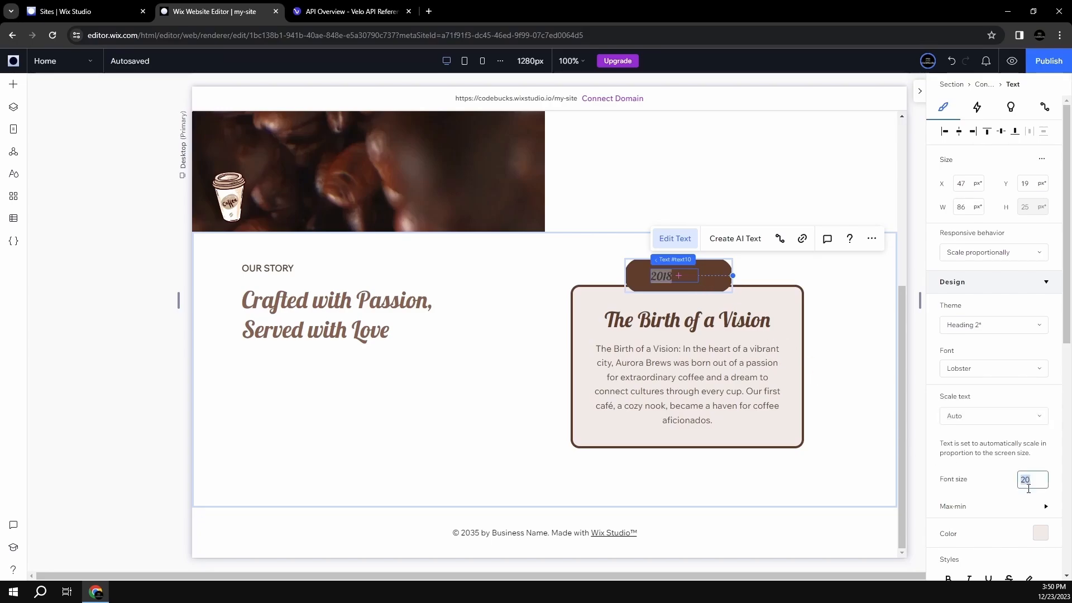
key("Up")
key("Up")
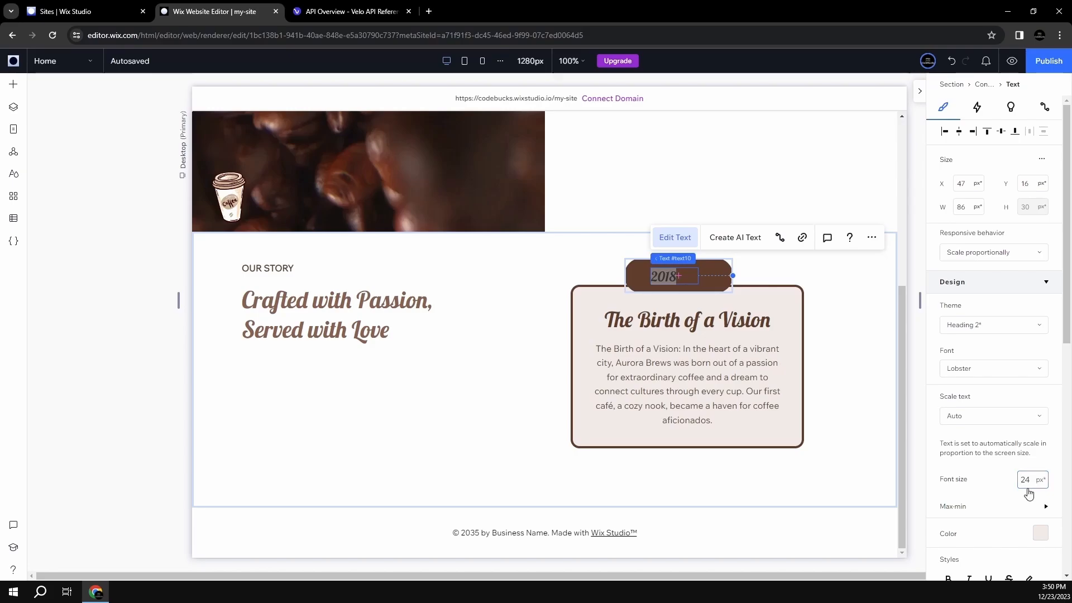
left_click(821, 268)
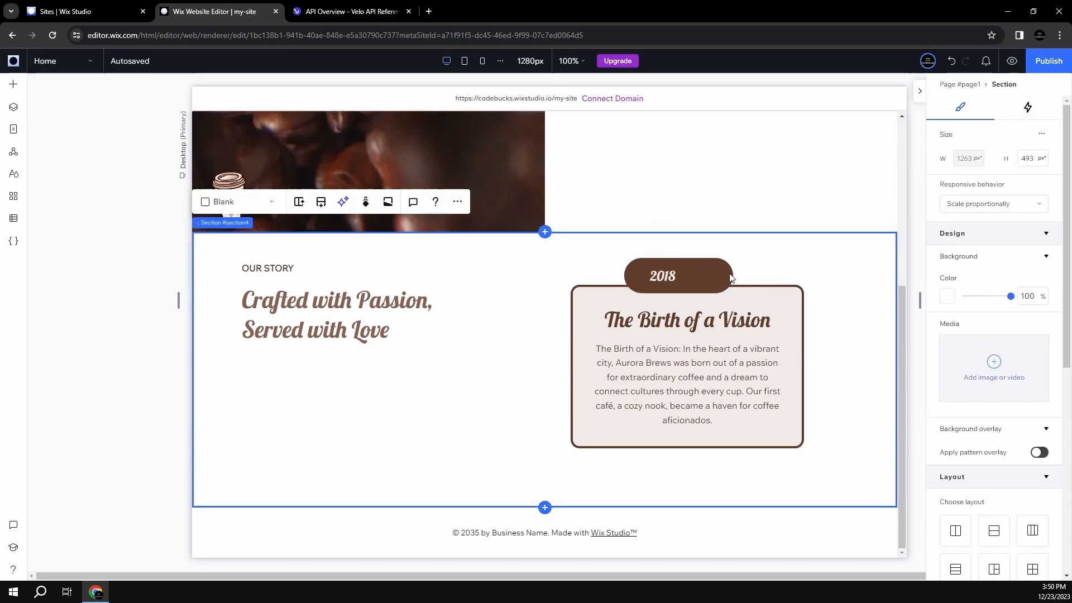
- Set the font size of the badge's year text to 32 px
left_click(662, 276)
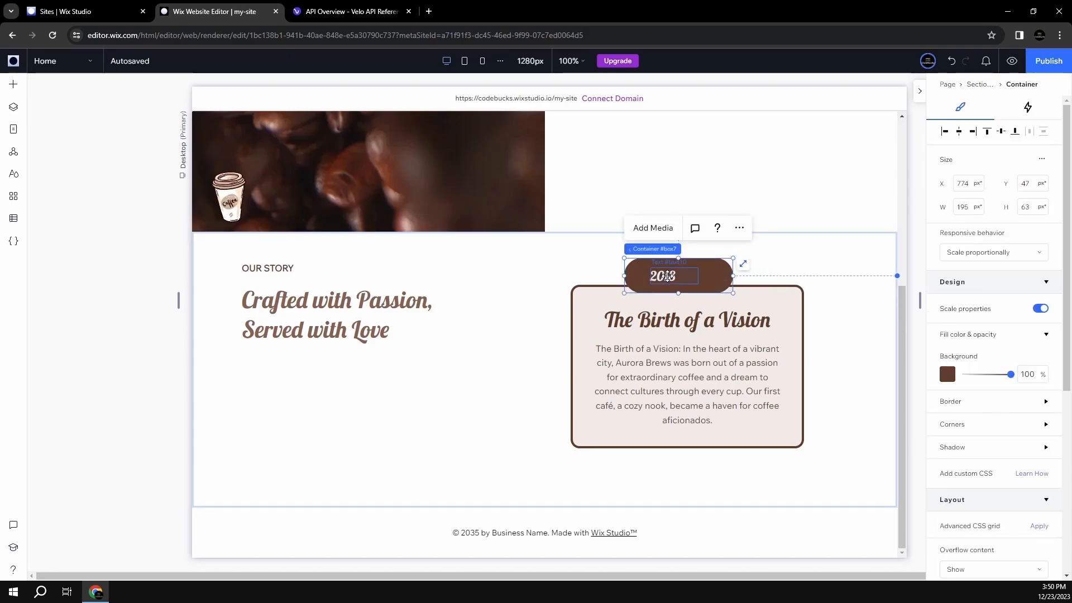
left_click(667, 276)
left_click(1028, 480)
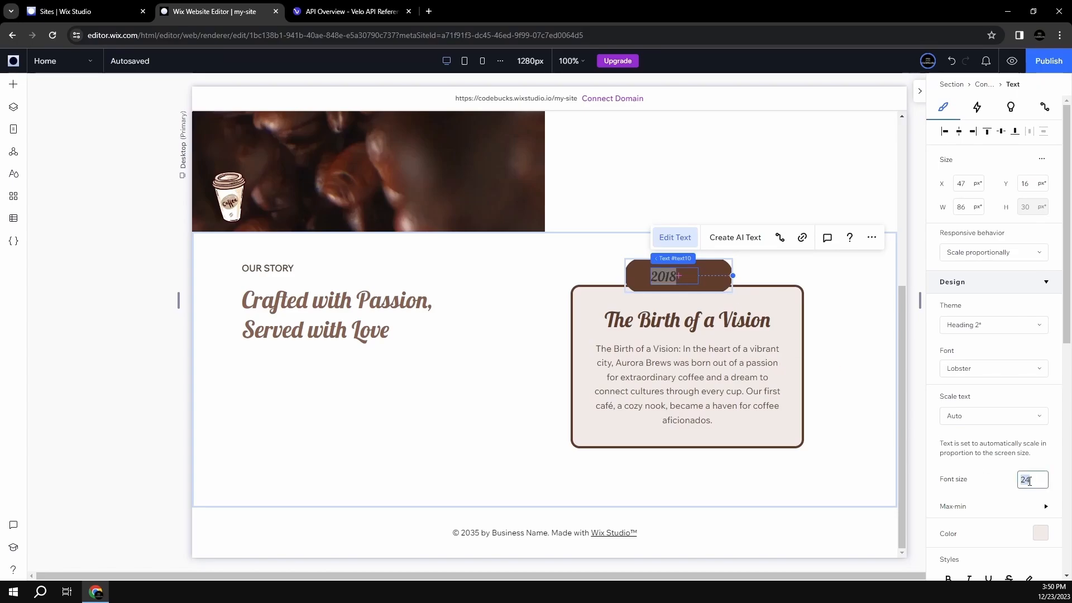
type("32")
key("Return")
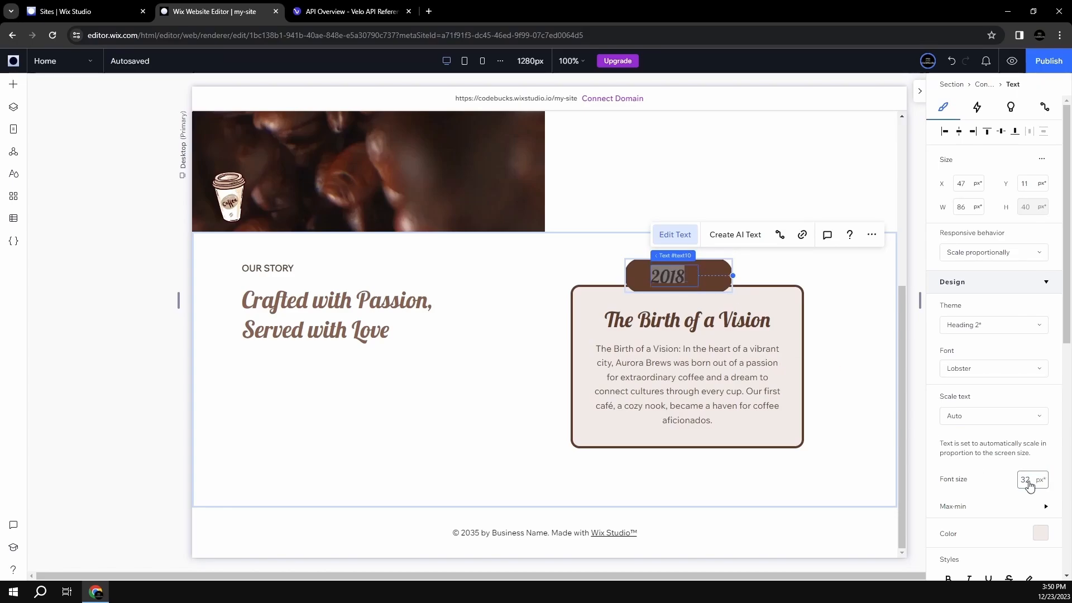
left_click(847, 286)
- Fit the year text to the centre of the badge, and shrink and centre the badge across the card's top edge
left_click(667, 276)
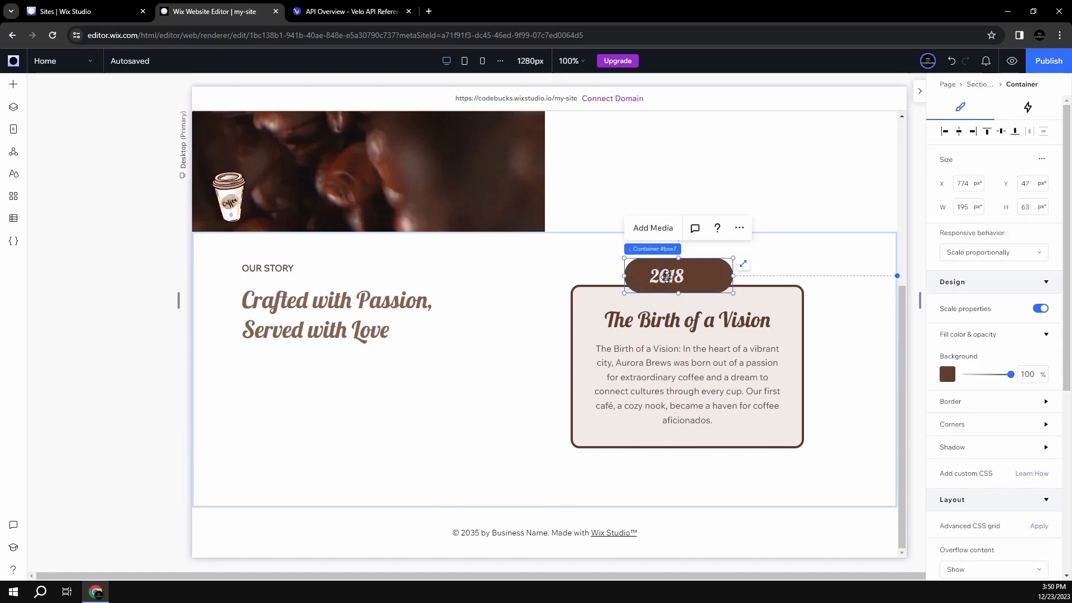
left_click(668, 276)
left_click_drag(669, 277, 712, 284)
left_click(759, 265)
left_click(715, 278)
left_click(756, 268)
left_click(637, 369)
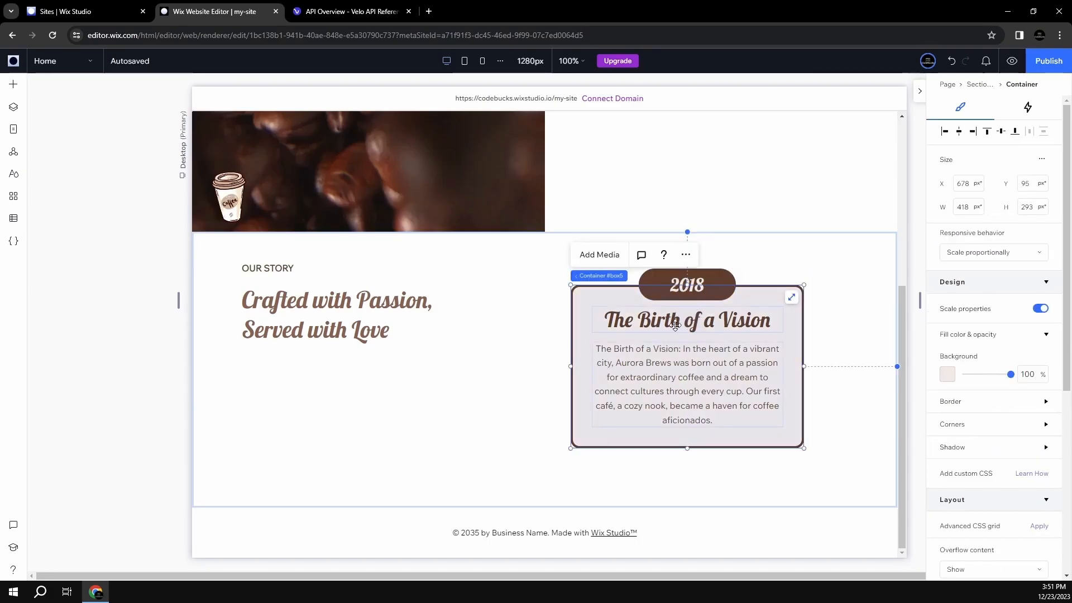
- Set the height of the Our Story section to 2000 px
left_click(514, 396)
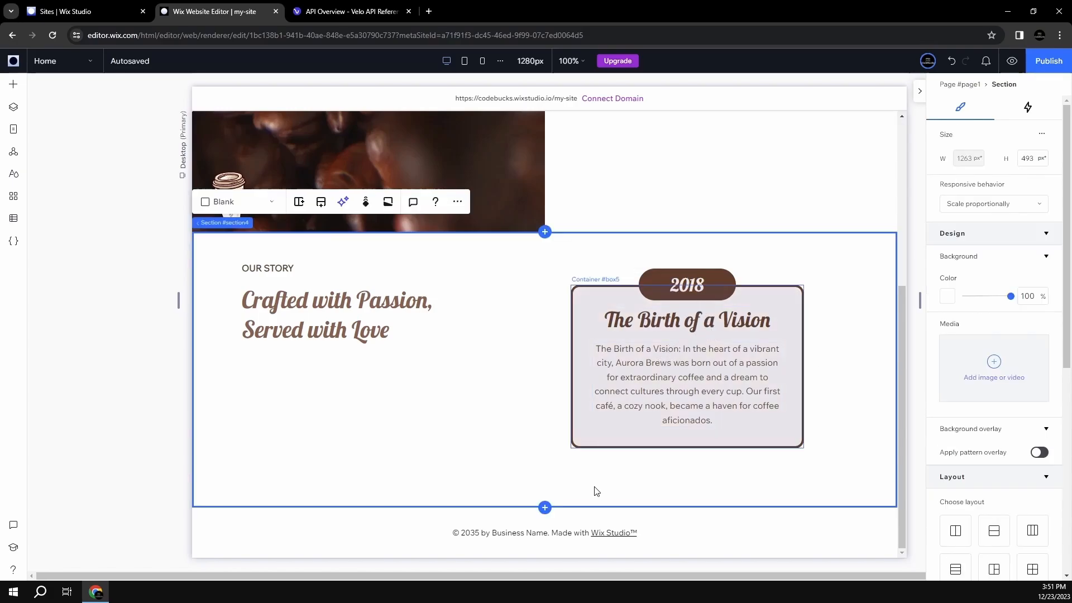
left_click_drag(588, 509, 587, 571)
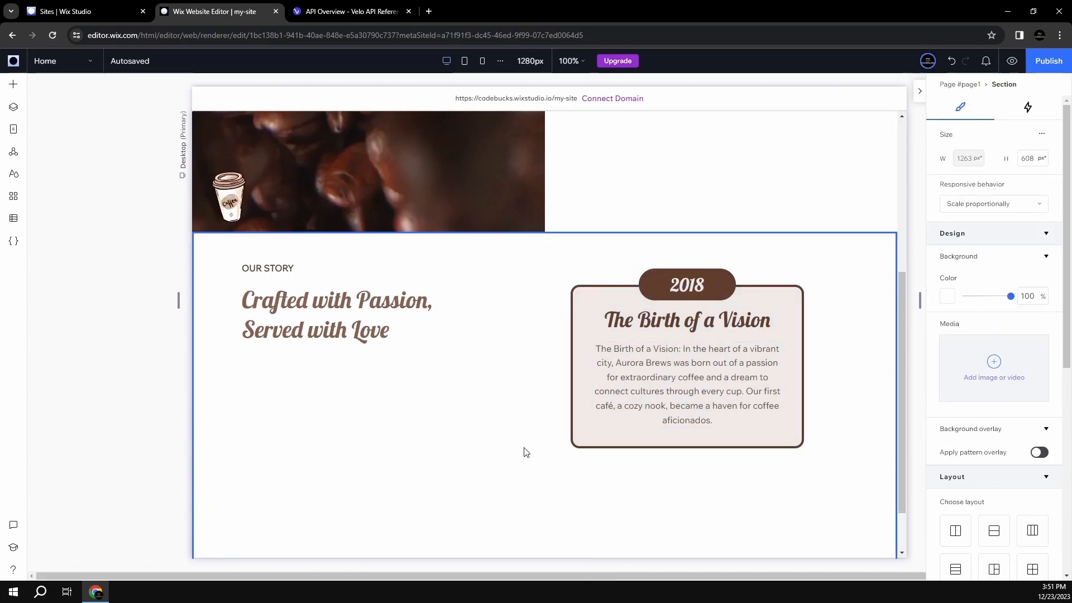
scroll(531, 431, "down", 1)
left_click_drag(600, 514, 618, 597)
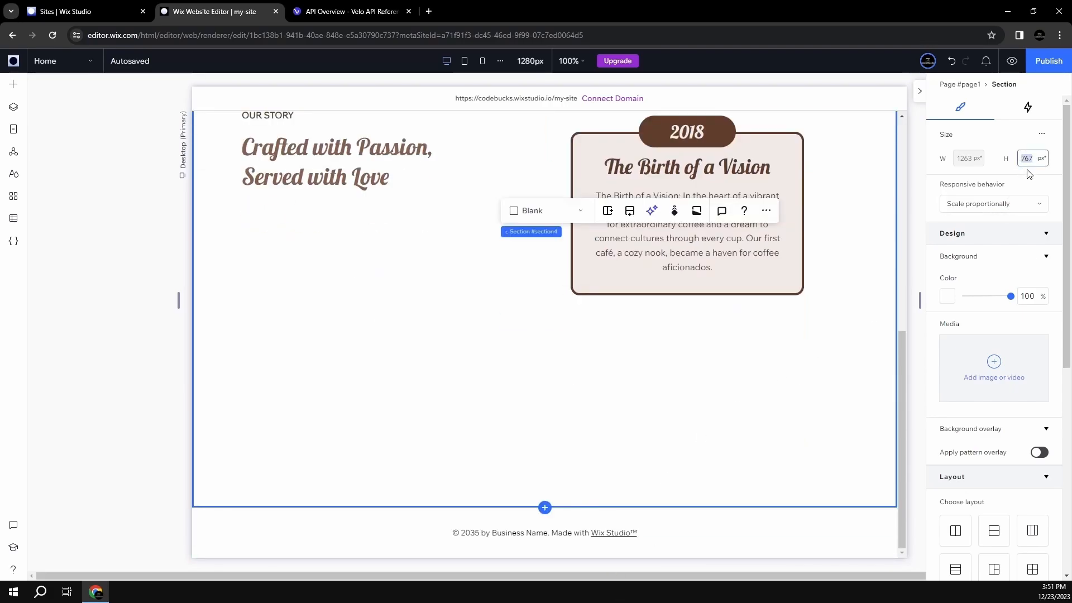
type("2000")
key("Return")
scroll(797, 273, "down", 12)
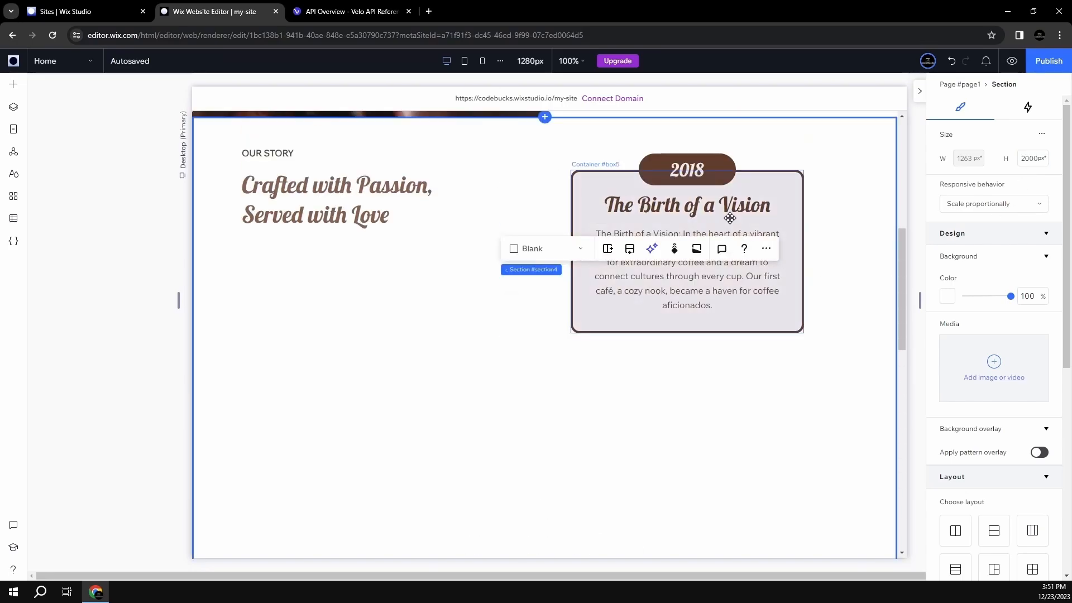
- Select the story card together with its year badge and place both in one container
left_click(704, 256)
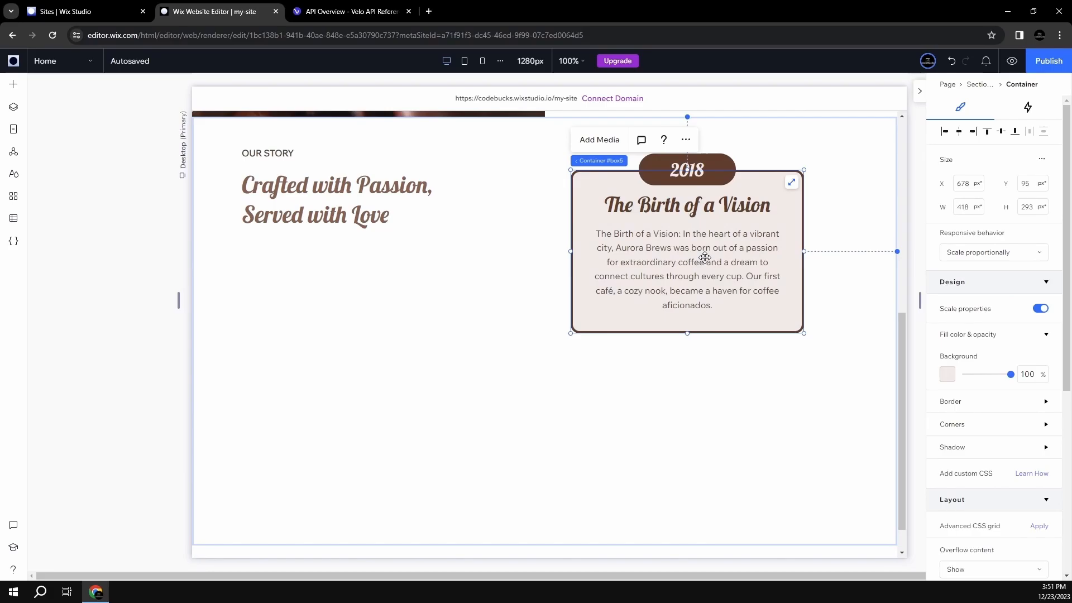
left_click(723, 169)
left_click(653, 227, "shift")
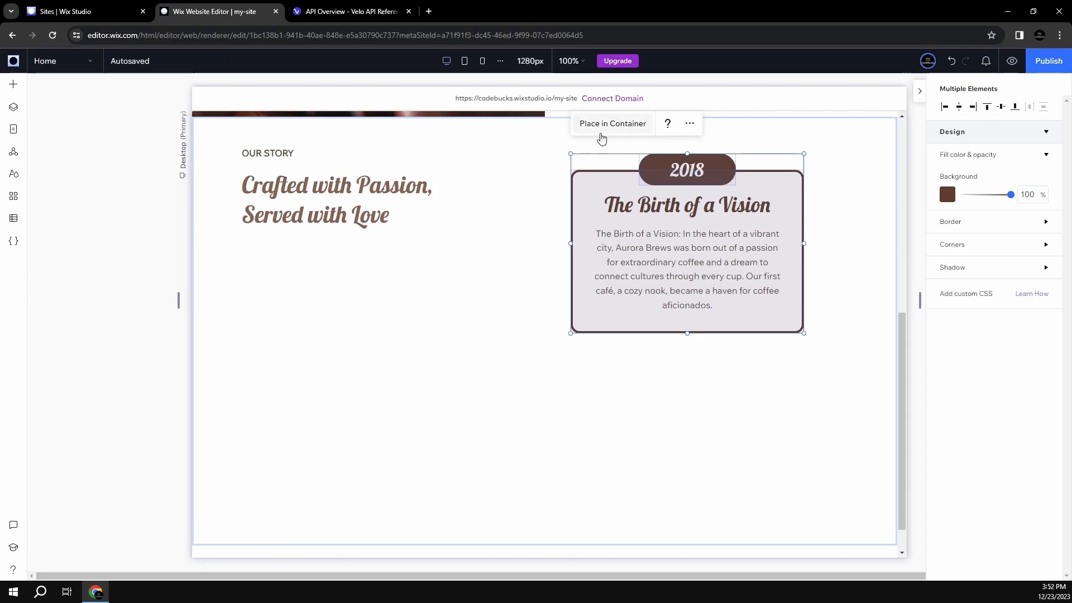
left_click(519, 199)
- Duplicate the grouped story card and place the copy below the first at X 678 px, Y 514 px
left_click(705, 255)
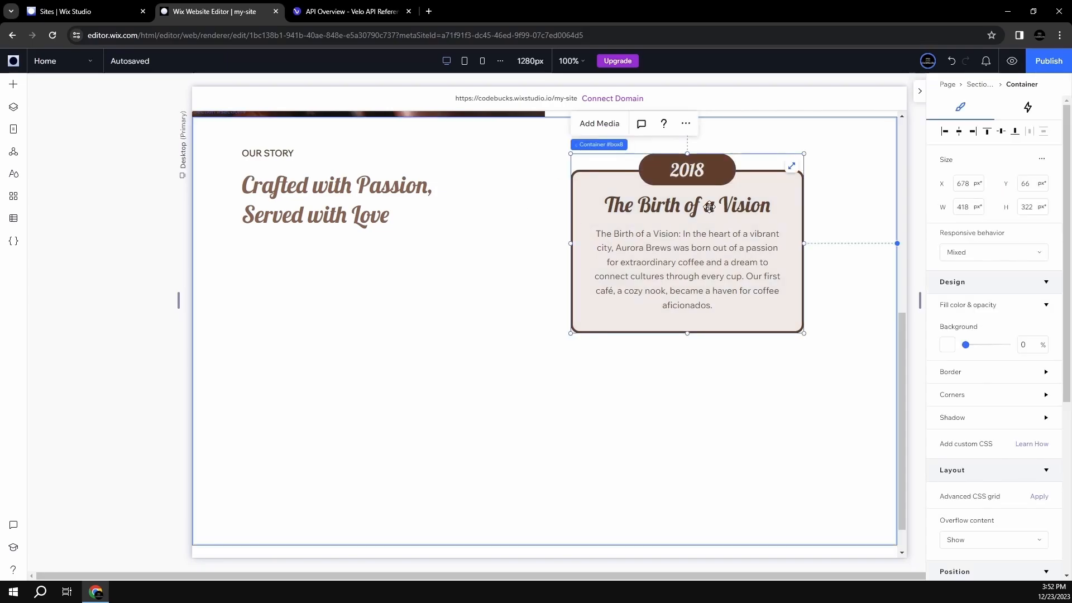
left_click(705, 257)
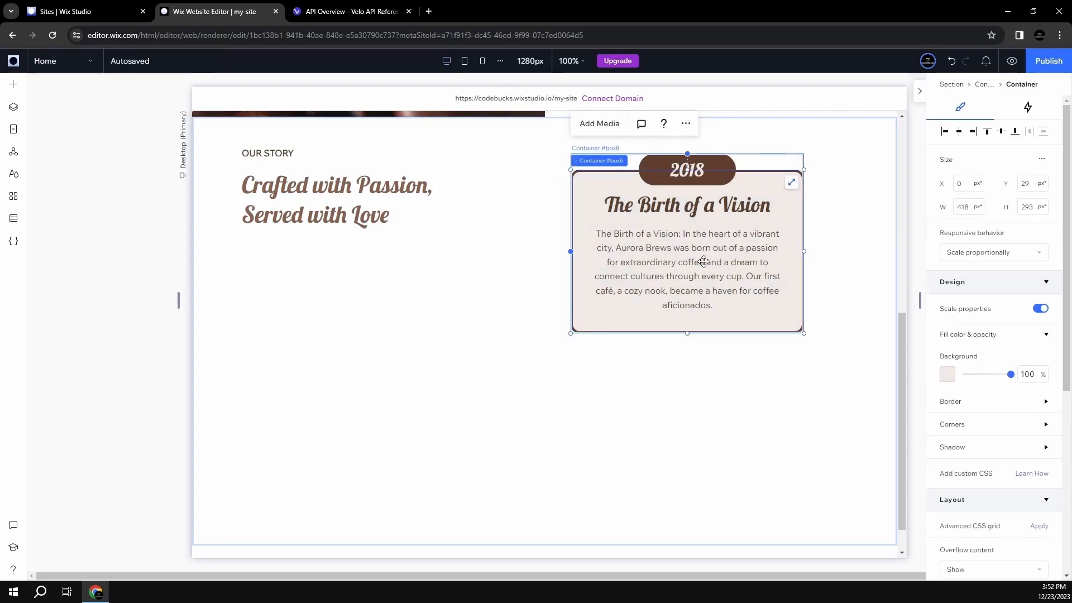
left_click(725, 239)
key("ctrl+d")
left_click_drag(773, 272, 761, 468)
scroll(861, 282, "down", 1)
mouse_move(822, 506)
left_mouse_down()
mouse_move(818, 519)
mouse_move(816, 502)
left_mouse_up()
left_click(1035, 186)
left_click(758, 248)
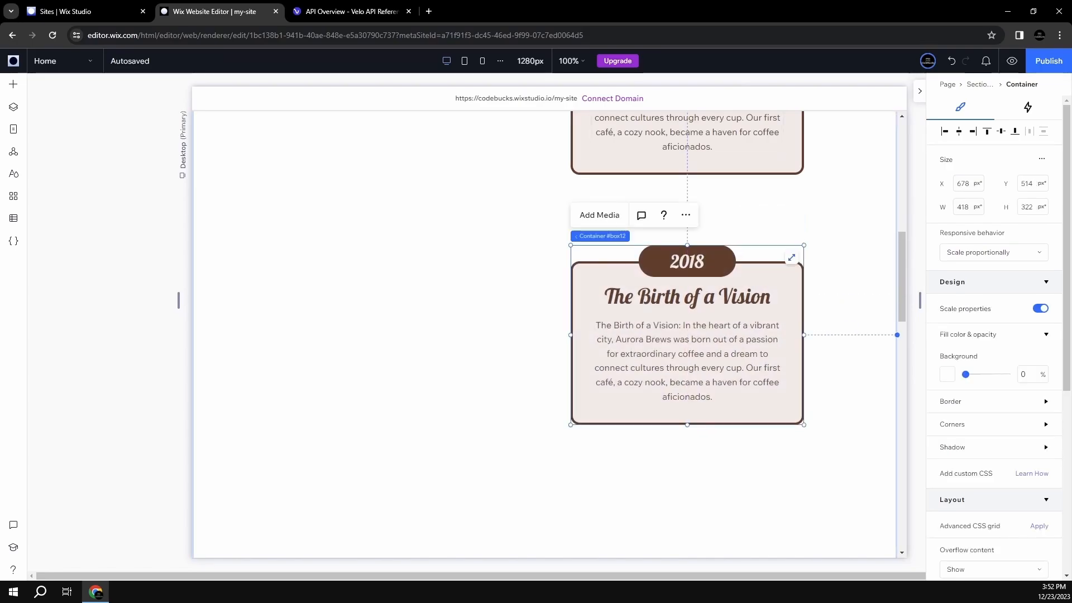
- Retitle the second card "Exploring the Origins" and replace its paragraph with the text about the first journey to Ethiopia
double_click(695, 296)
type("Exploring the o")
key("BackSpace")
type("Origins")
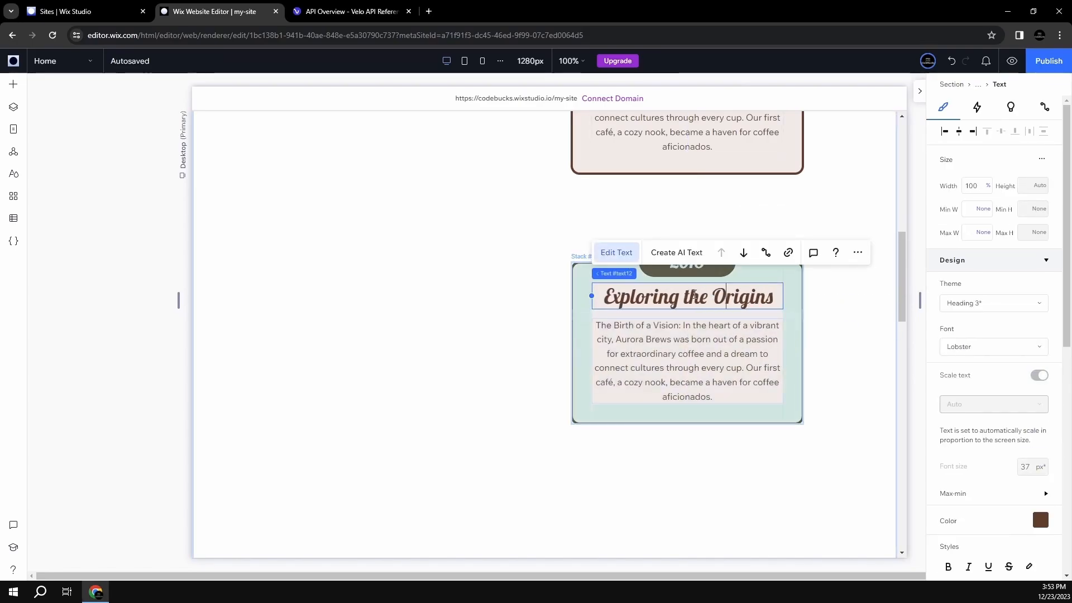
double_click(690, 357)
key("ctrl+v")
- Change the year in the second card's badge to 2019
left_click(690, 262)
double_click(690, 262)
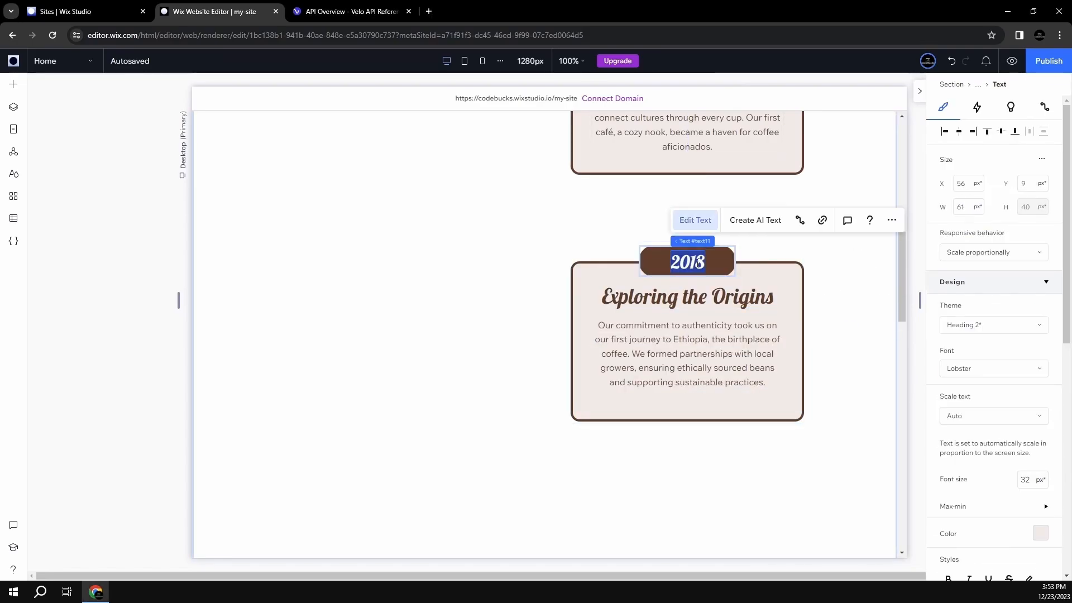
type("2019")
- Paste another copy of the story card and place it below the second at X 678 px, Y 888 px
scroll(495, 323, "down", 5)
left_click(496, 323)
key("ctrl+v")
scroll(496, 324, "up", 2)
left_click_drag(734, 206, 719, 400)
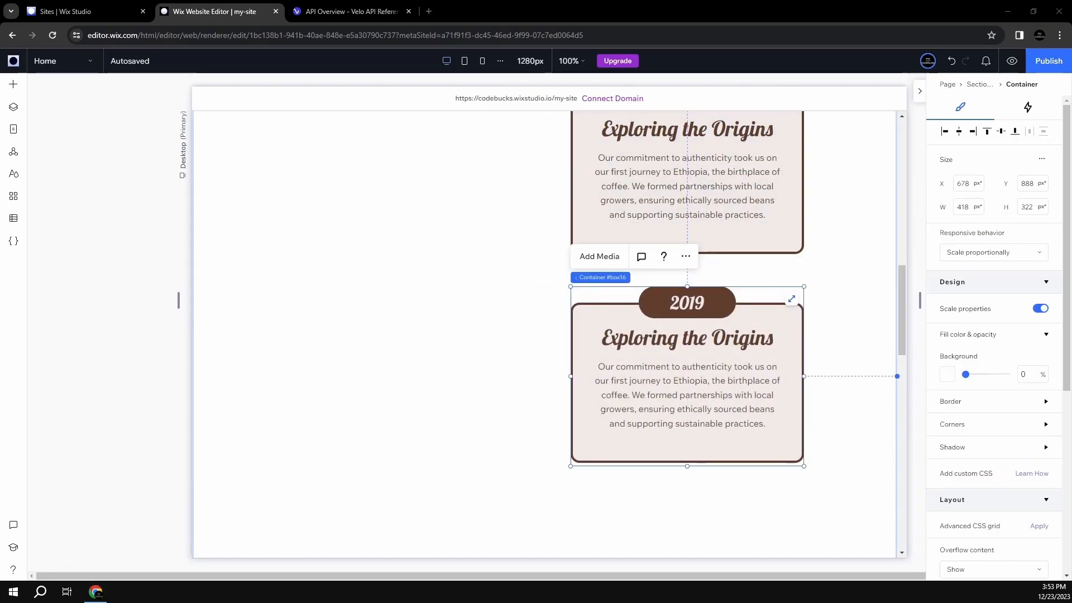
- Retitle the third card "Growing Together" and replace its paragraph with the text about global challenges, new cafes and coffee workshops
double_click(688, 338)
type("Growing Together")
double_click(697, 408)
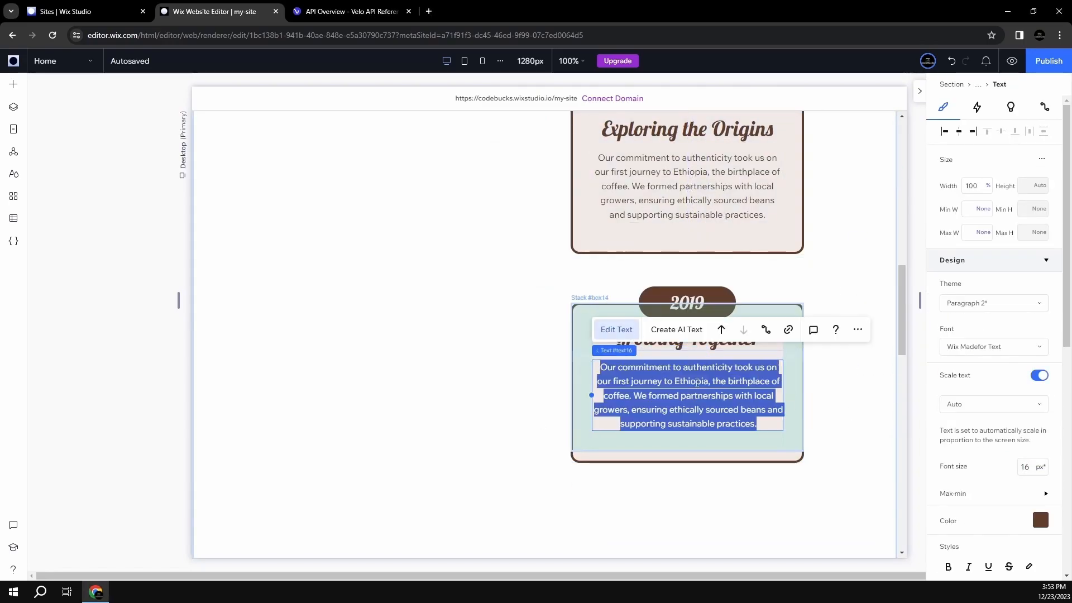
type("Despite global challenges, Aurora Brews expanded its reach, opening two more cafes and enhancing our local community presence. We introduced coffee workshops, bringing people together over shared passions.")
- Change the third card's badge year to 2020 and widen its text box so the year fits on one line
double_click(688, 303)
type("2020")
left_click(548, 336)
double_click(680, 320)
left_click(837, 296)
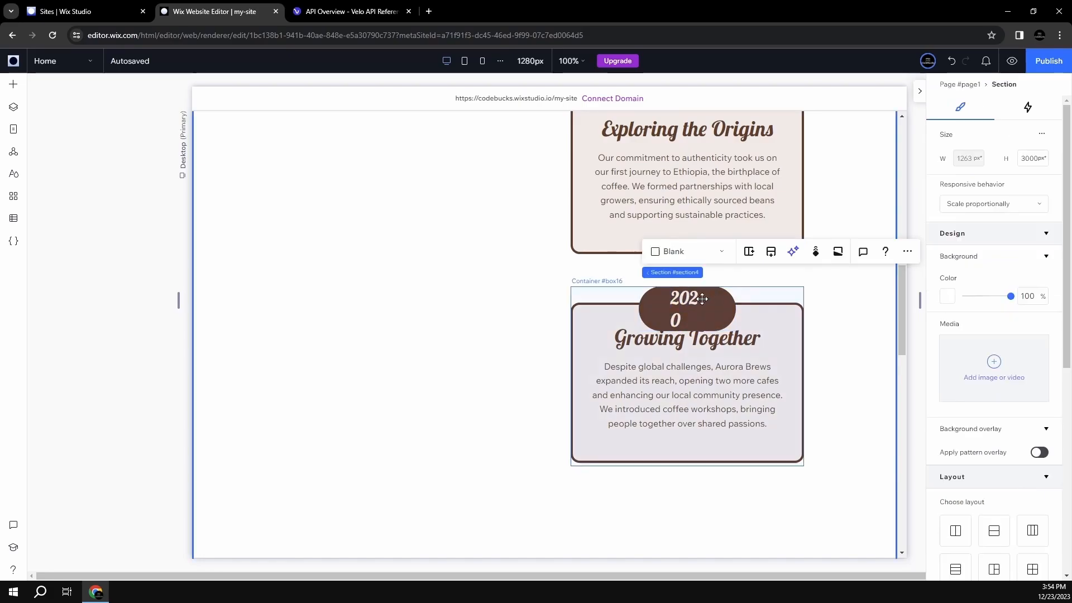
left_click(692, 303)
left_click_drag(704, 309, 709, 309)
- Paste a copy of the Growing Together card below the third card and change its badge year to 2021
scroll(454, 316, "down", 4)
key("ctrl+v")
left_click_drag(730, 217, 720, 431)
double_click(692, 302)
type("2021")
left_click(538, 330)
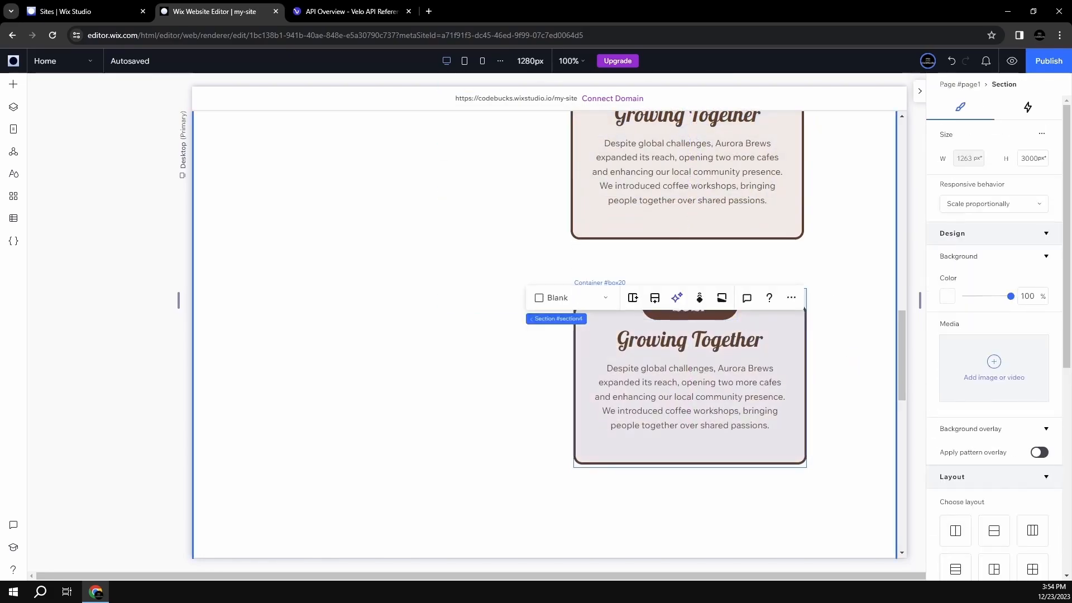
double_click(689, 340)
type("Revolutionizing Home Brews")
double_click(622, 407)
left_click(458, 335)
key("ctrl+z")
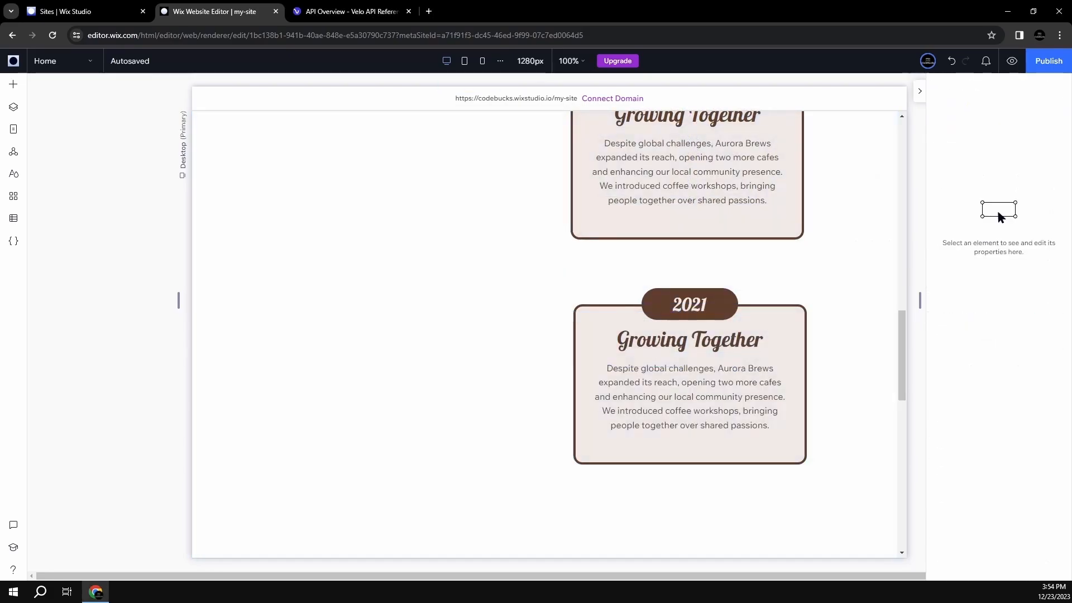
- Replace the 2021 card's paragraph with the text about innovative home brewing equipment and retitle the card "Revolutionizing Home"
double_click(714, 385)
type("This year marked the launch of our innovative home brewing equipment. Combining traditional techniques with cutting-edge technology, we made it easier for enthusiasts to brew perfect coffee at home.")
double_click(689, 340)
type("Revolutionizing Home")
left_click(437, 375)
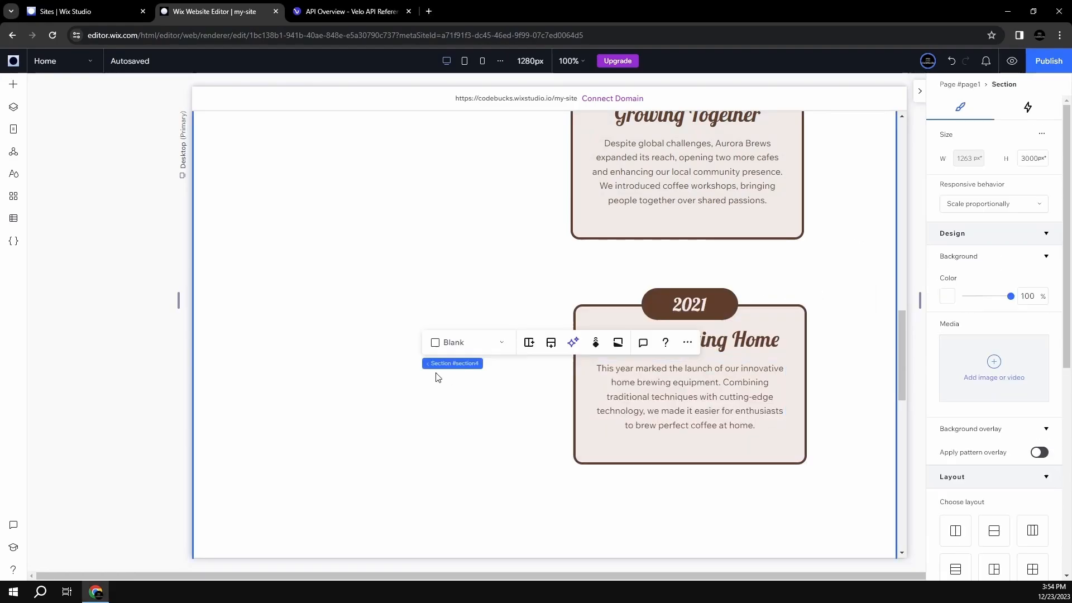
- Paste a copy of the 2021 card below it and change the copy's badge year to 2022
key("ctrl+c")
scroll(506, 335, "down", 4)
key("ctrl+v")
left_click_drag(742, 170, 729, 375)
double_click(690, 299)
type("2022")
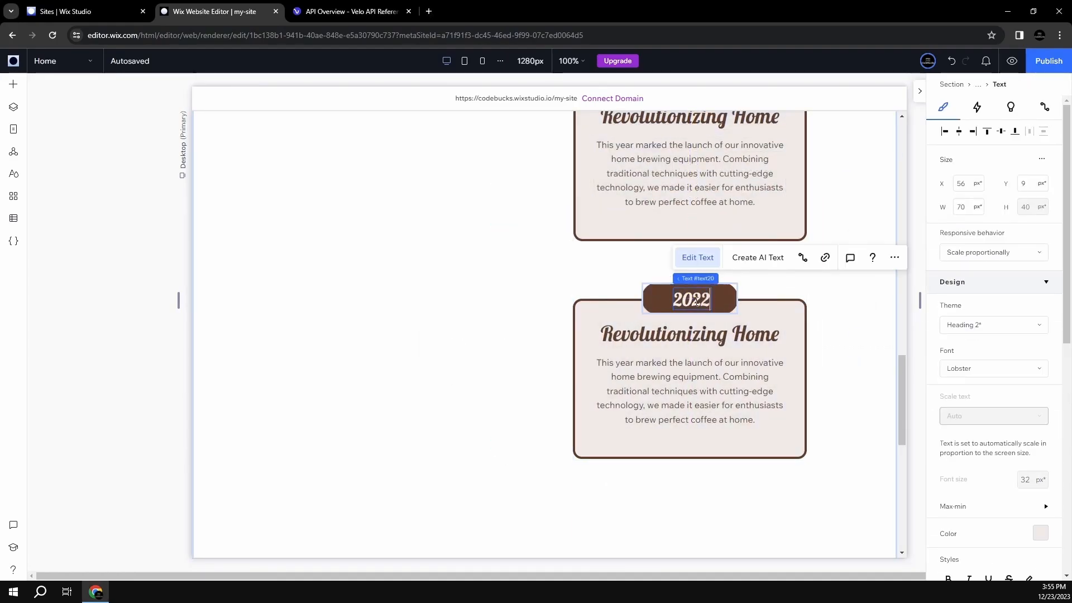
- Retitle the 2022 card "Commitment to Earth" and replace its paragraph with the text about zero-waste cafes and biodegradable packaging
left_click(659, 335)
left_click(626, 296)
key("ctrl+v")
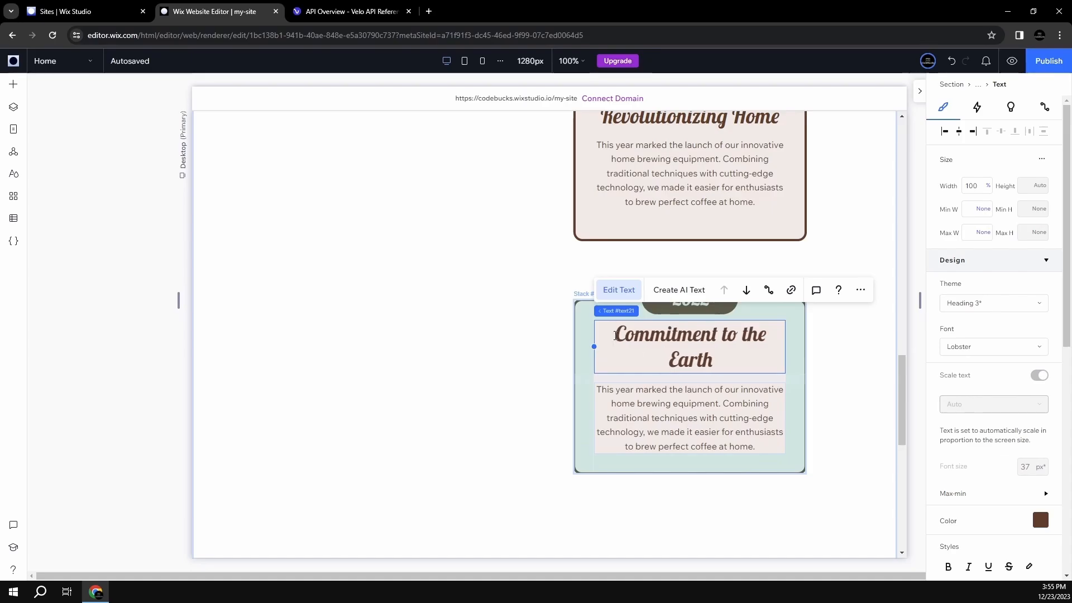
left_click(508, 357)
left_click(748, 335)
double_click(753, 335)
key("BackSpace")
double_click(689, 386)
key("ctrl+v")
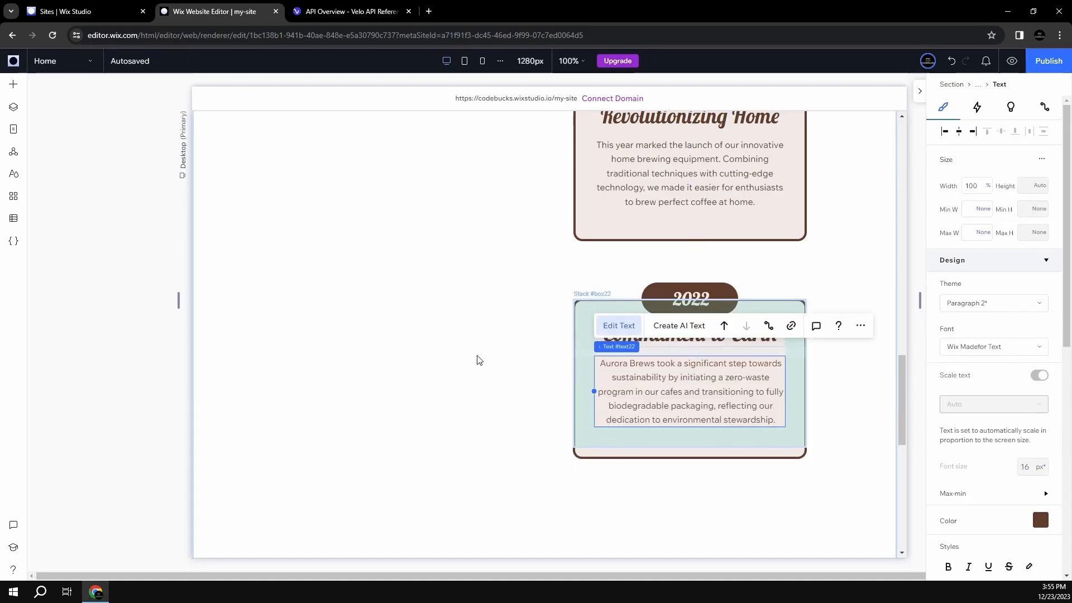
- Add a copy of the card below with badge year 2023, title "A Global Coffee Icon" and the 'Global Coffee Excellence' award paragraph
scroll(478, 360, "down", 3)
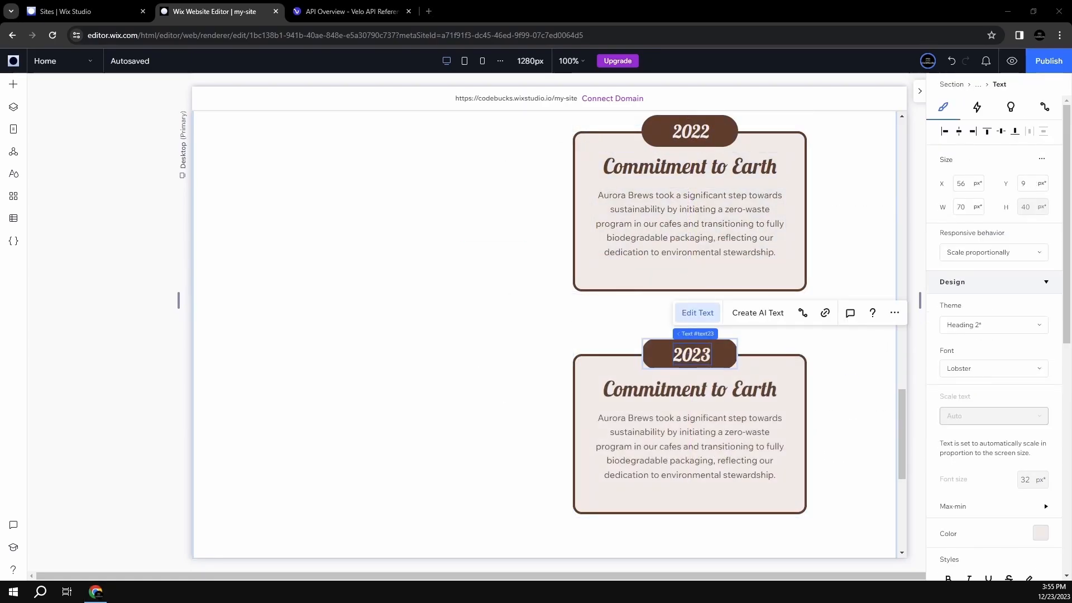
left_click(732, 397)
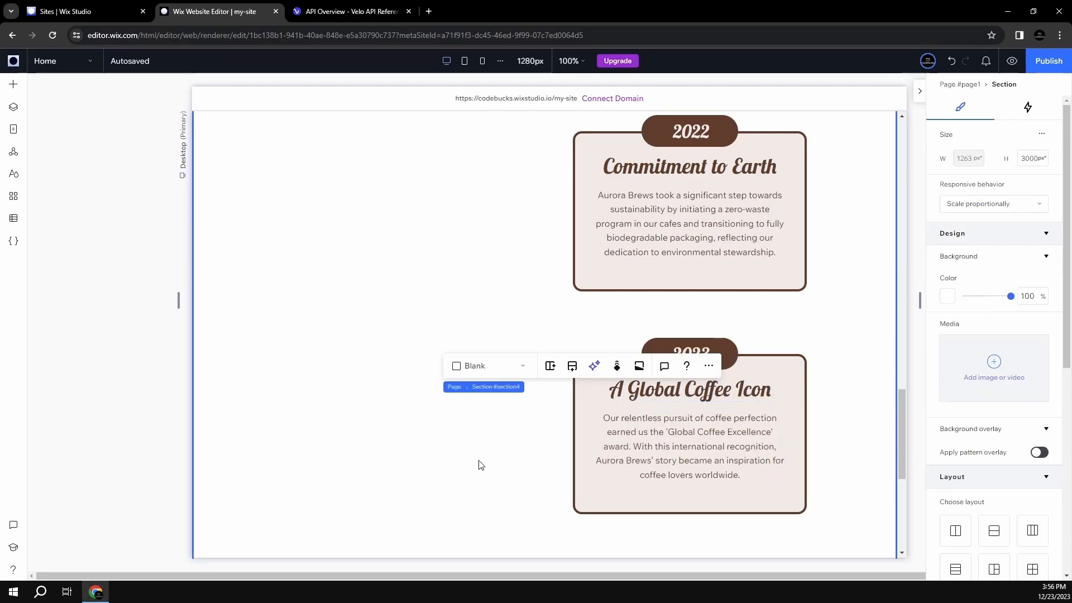
left_click(478, 462)
left_click(435, 338)
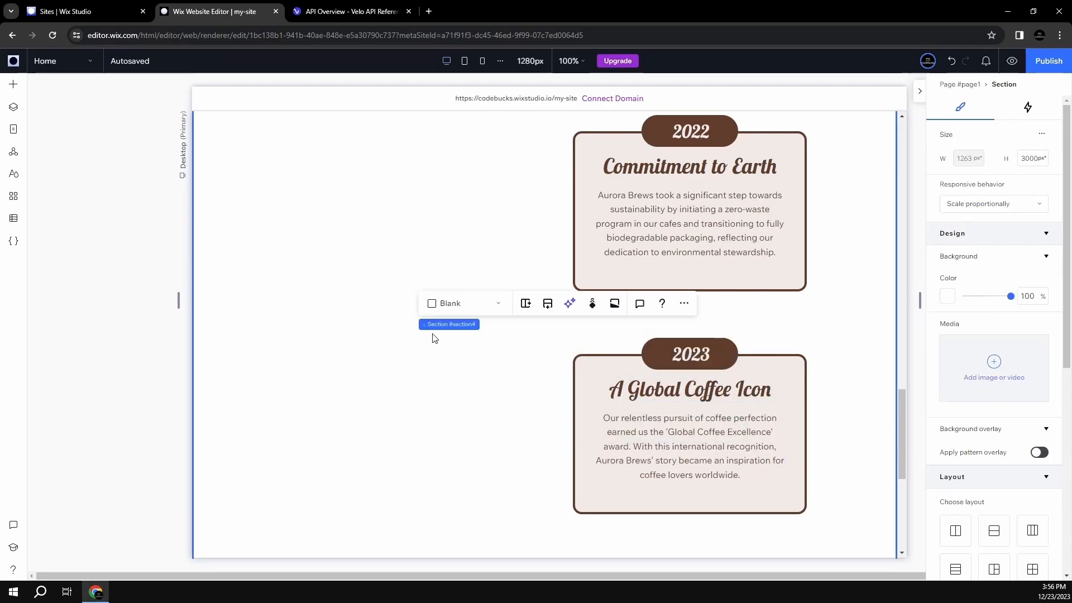
- Select all six story cards from 2018 to 2023 and combine them into one vertical stack
scroll(454, 406, "up", 14)
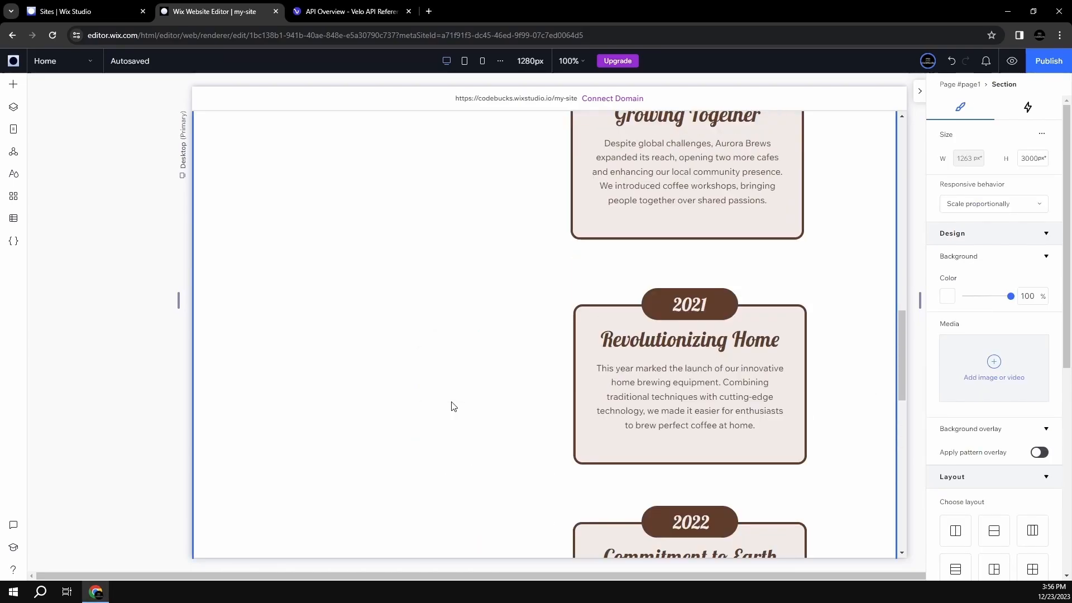
scroll(454, 418, "up", 4)
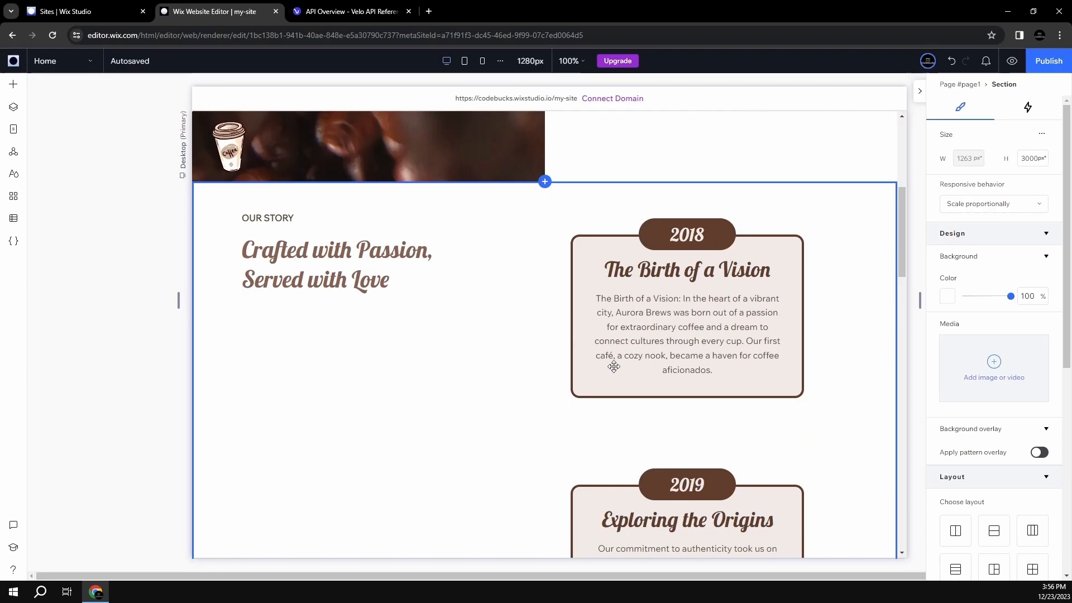
left_click(657, 316)
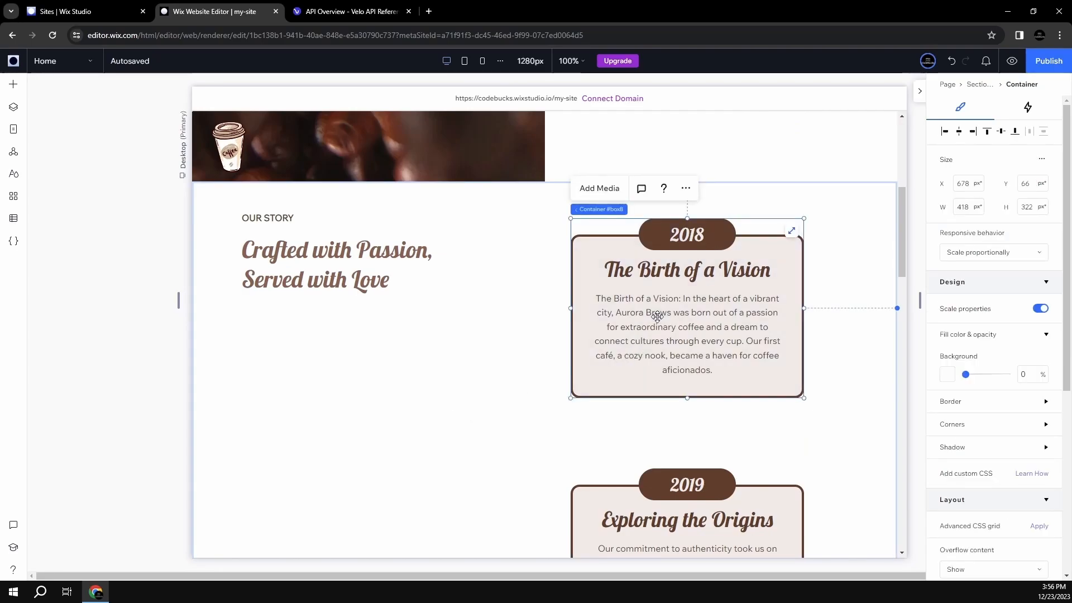
left_click(638, 507, "shift")
scroll(505, 432, "down", 9)
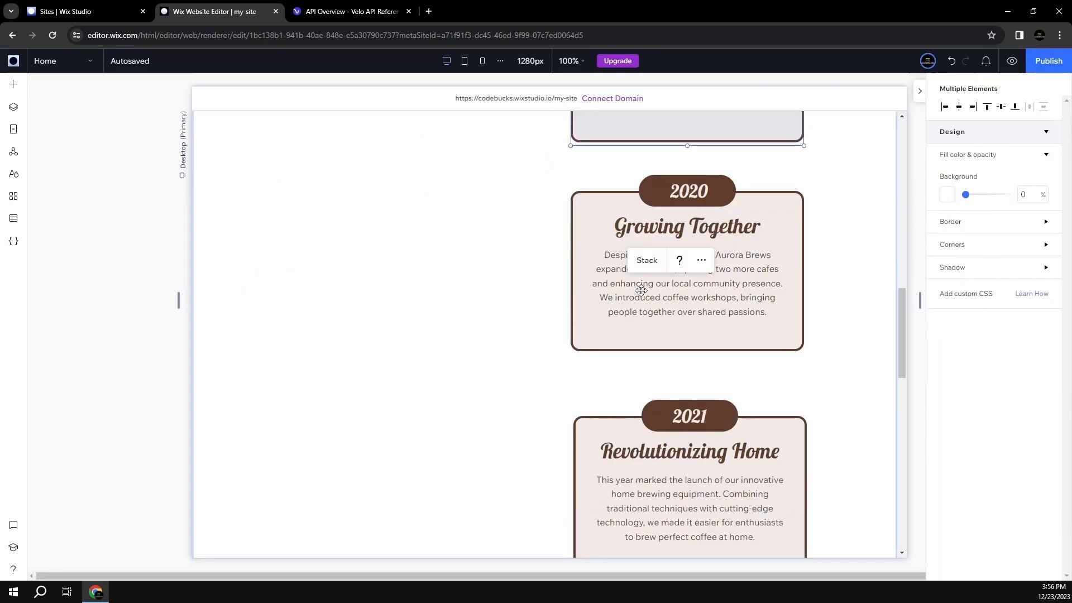
left_click(641, 290, "shift")
left_click(633, 445, "shift")
scroll(493, 392, "down", 8)
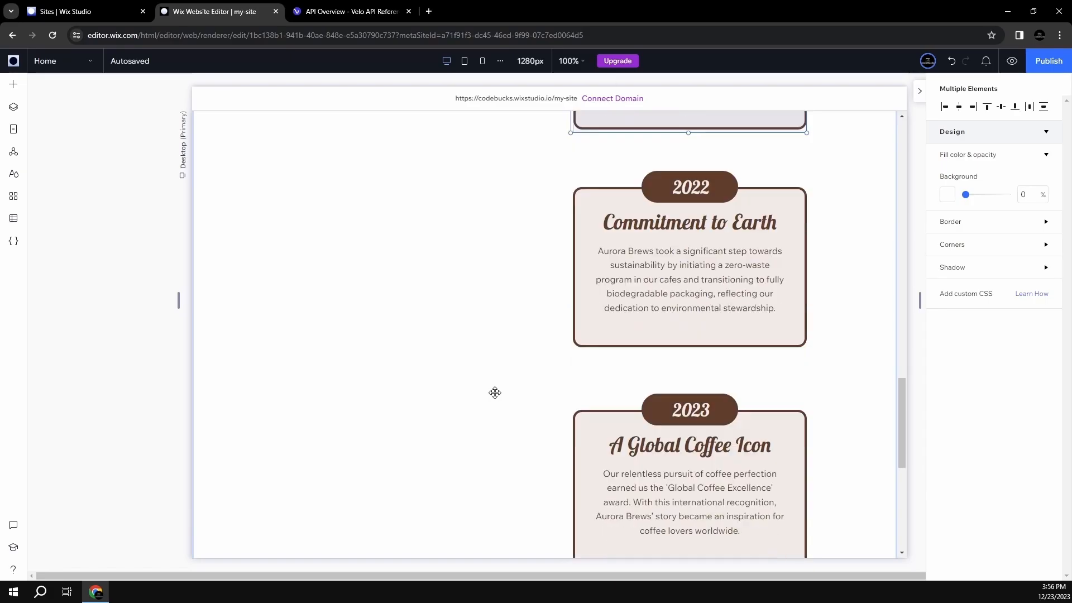
left_click(663, 273, "shift")
left_click(639, 451, "shift")
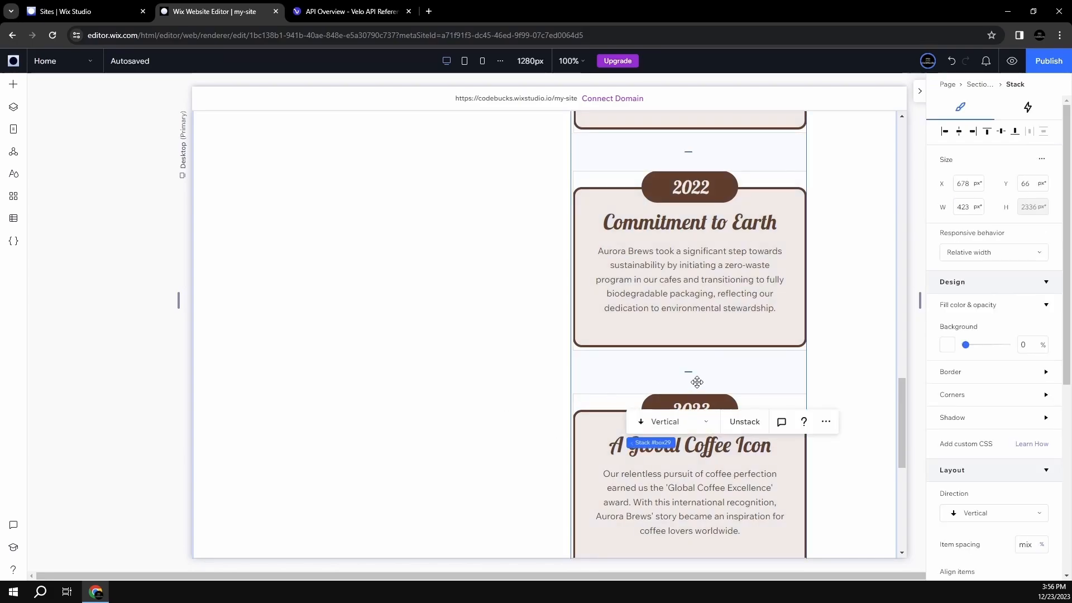
- Widen the stack's gap between the 2022 and 2023 cards to 119 px
left_click_drag(690, 374, 694, 386)
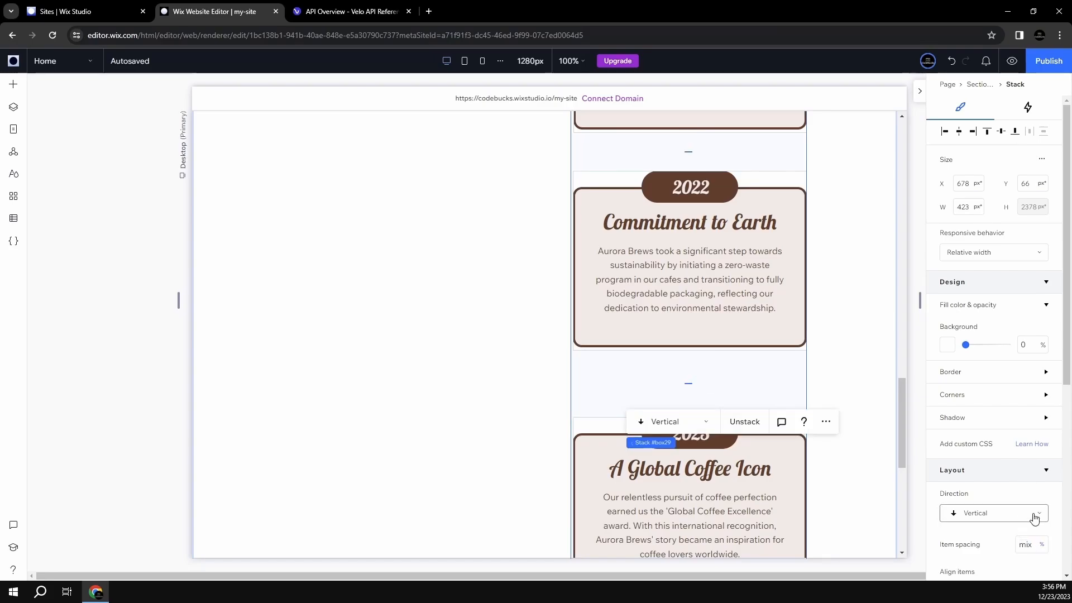
left_click(693, 379)
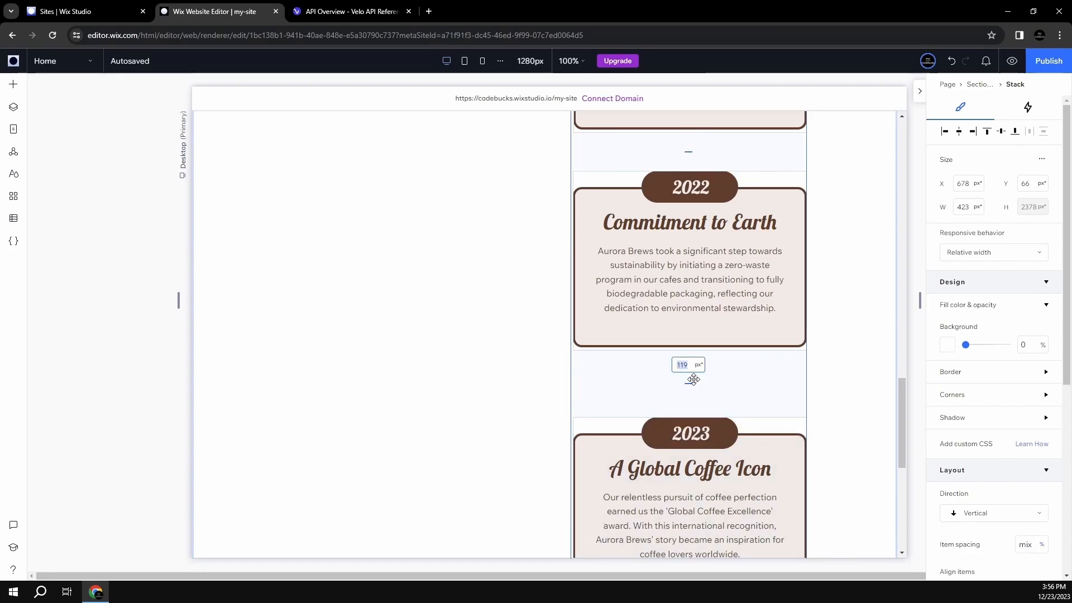
key("Return")
left_click(501, 377)
scroll(501, 378, "down", 5)
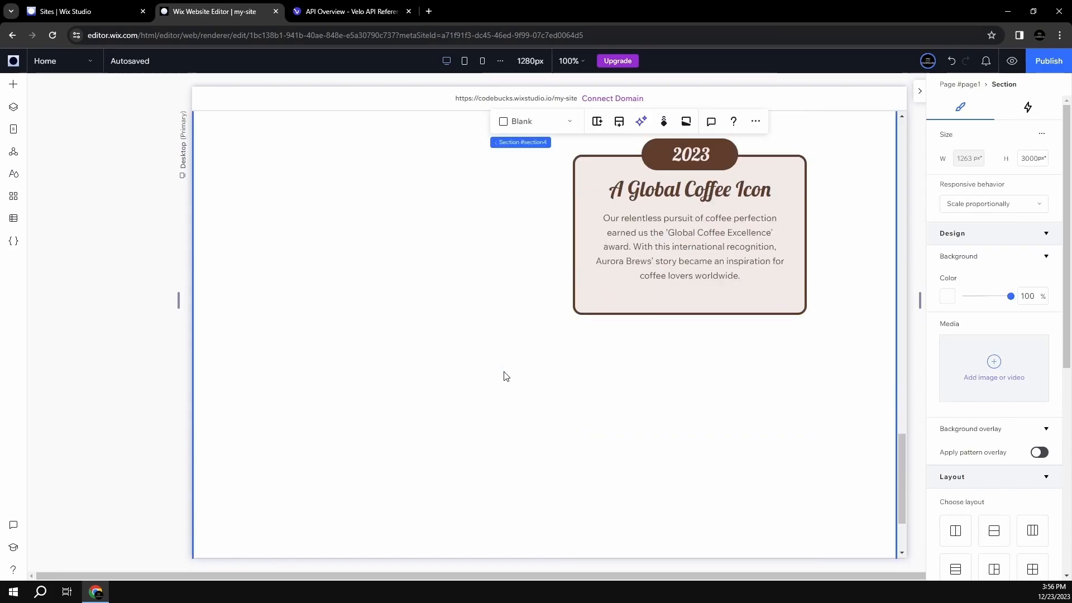
- Set the 2018 card's position type to Sticky, sticking to the top with a 10% offset
scroll(501, 378, "up", 20)
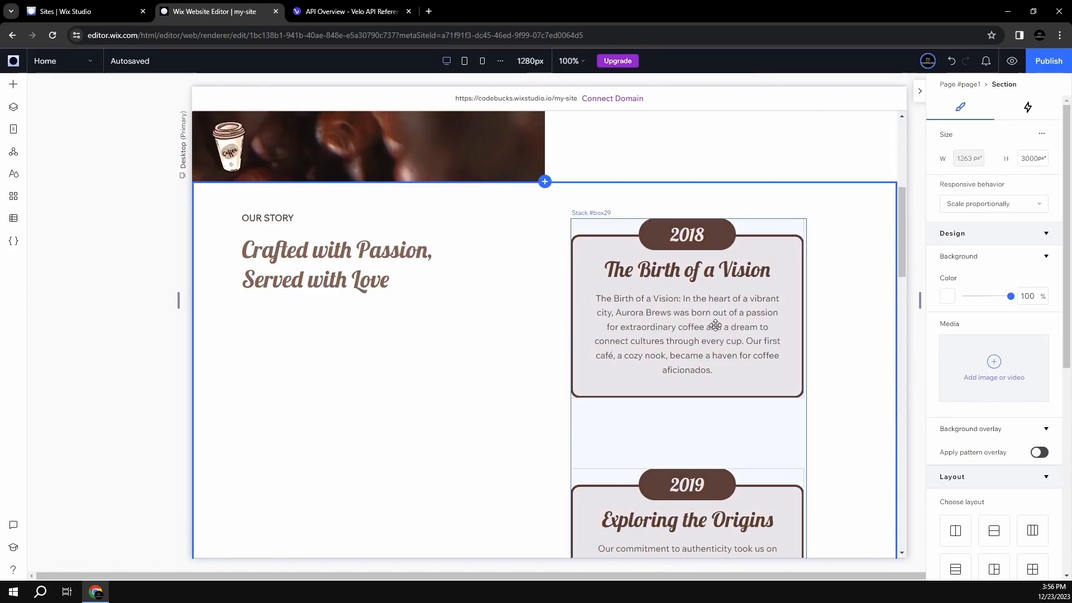
left_click(715, 325)
left_click(608, 310)
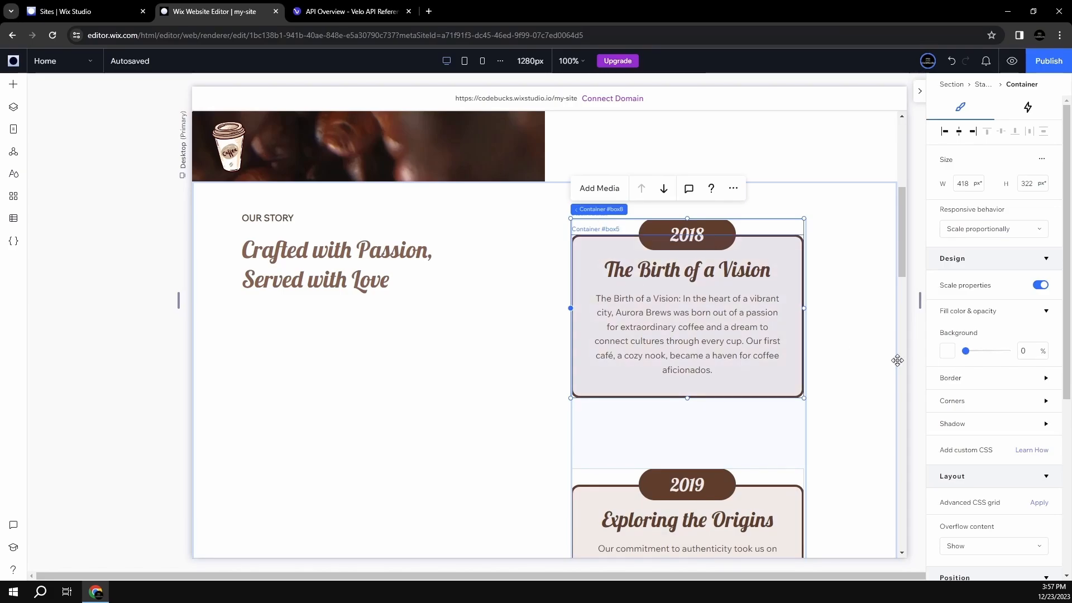
scroll(1029, 390, "down", 5)
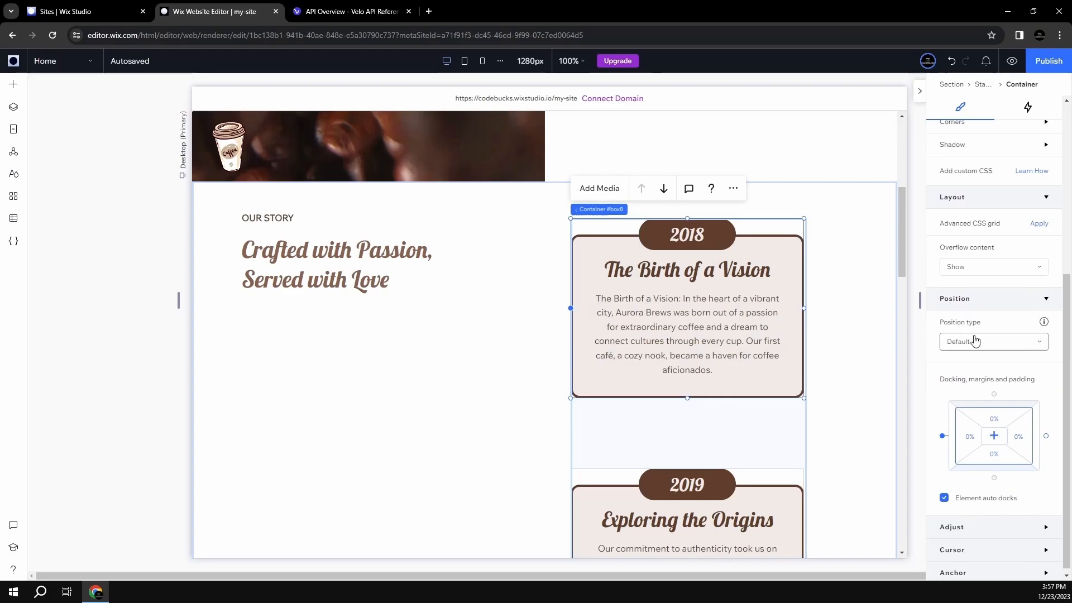
left_click(975, 340)
left_click(974, 364)
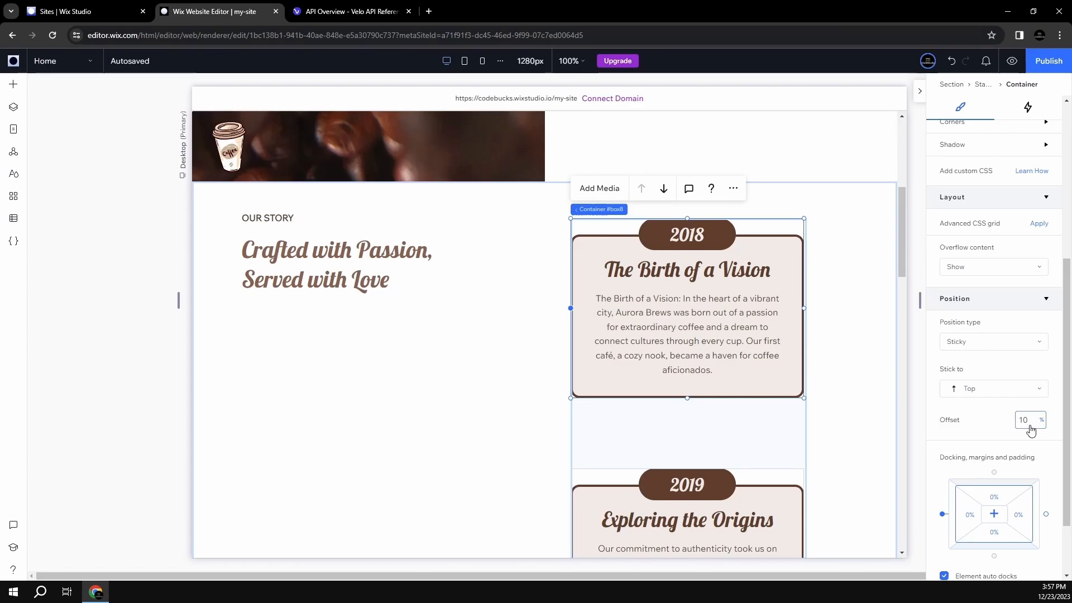
- Preview the page, check how the story cards behave on scrolling, and return to editing the site
left_click(1012, 61)
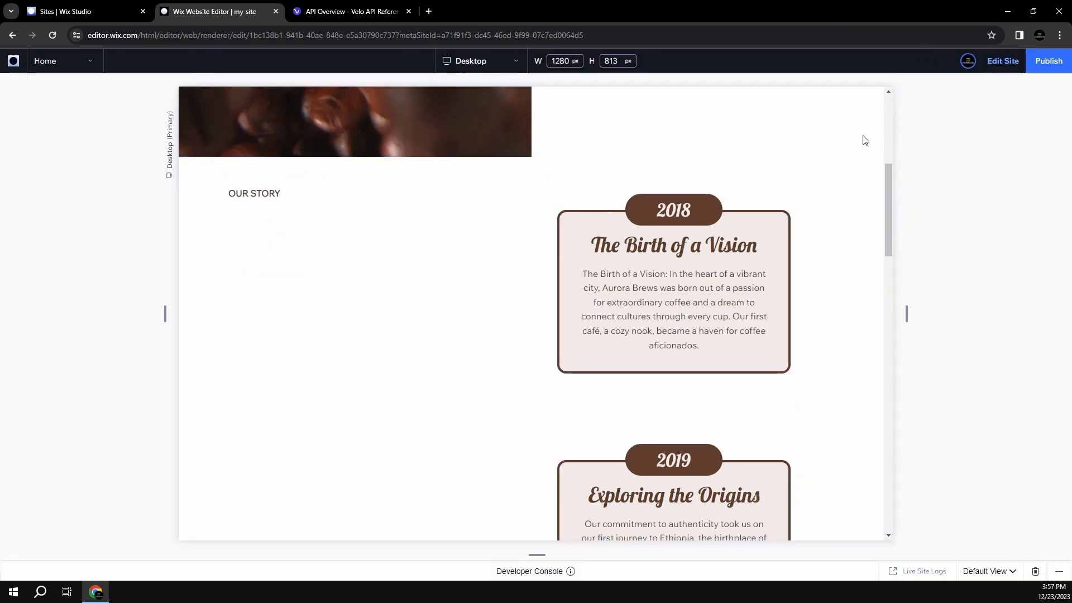
scroll(869, 150, "up", 2)
scroll(866, 167, "down", 2)
left_click_drag(892, 185, 693, 185)
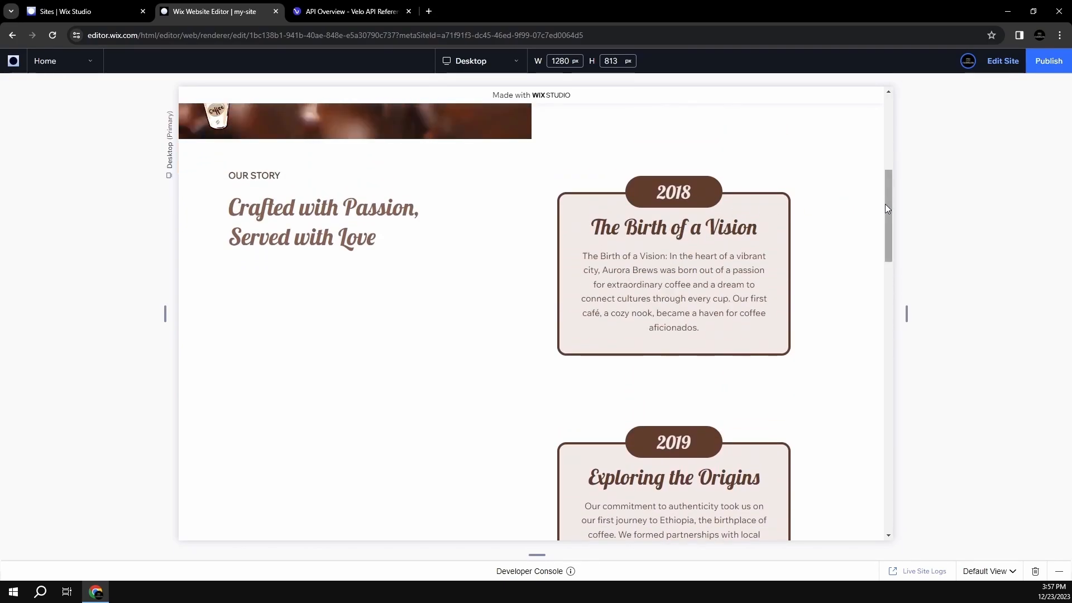
left_click_drag(887, 205, 887, 111)
left_click(1003, 61)
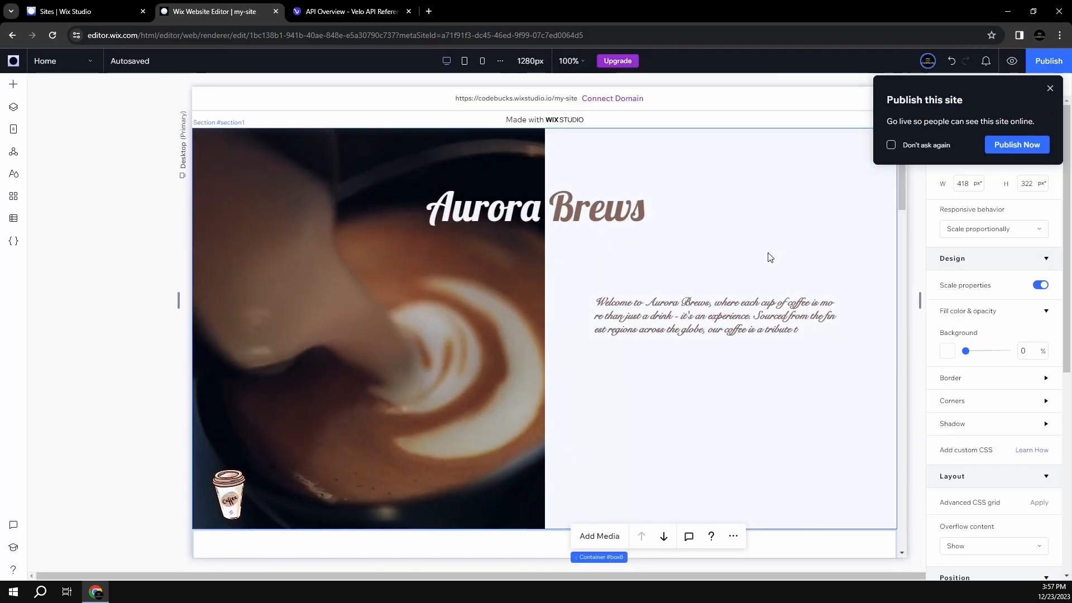
- Set the 2019 card's position type to Sticky, sticking to the top with a 10% offset
scroll(765, 271, "down", 10)
scroll(693, 270, "down", 4)
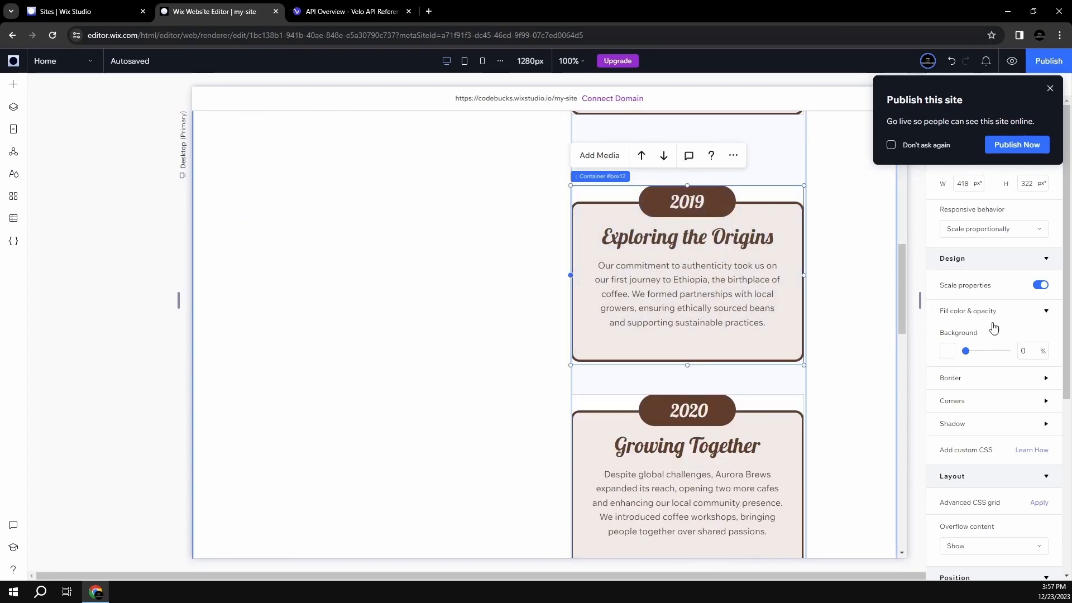
scroll(980, 363, "down", 5)
left_click(977, 347)
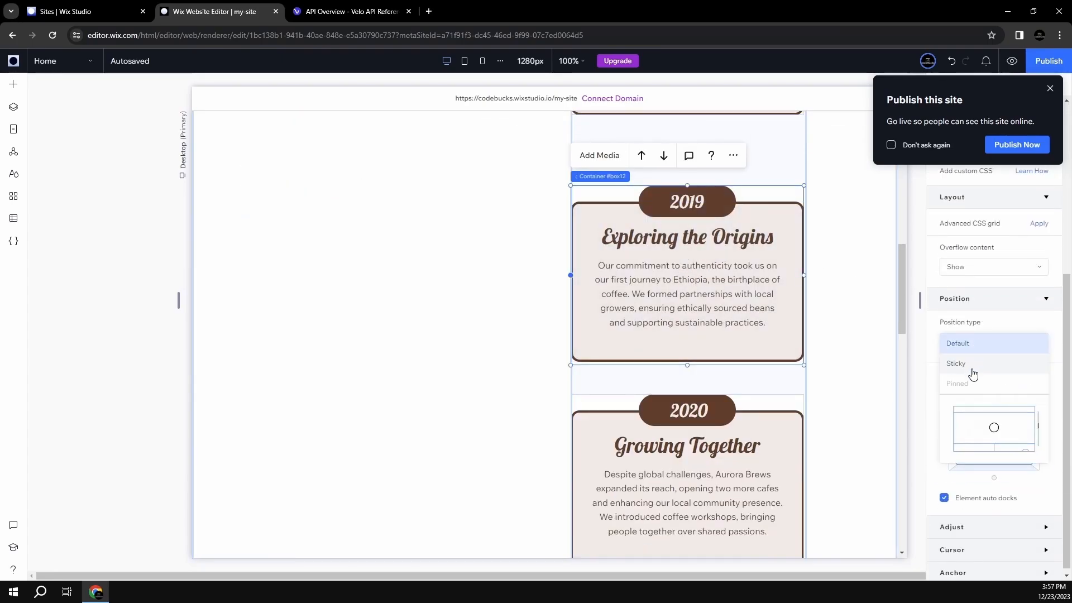
left_click(974, 369)
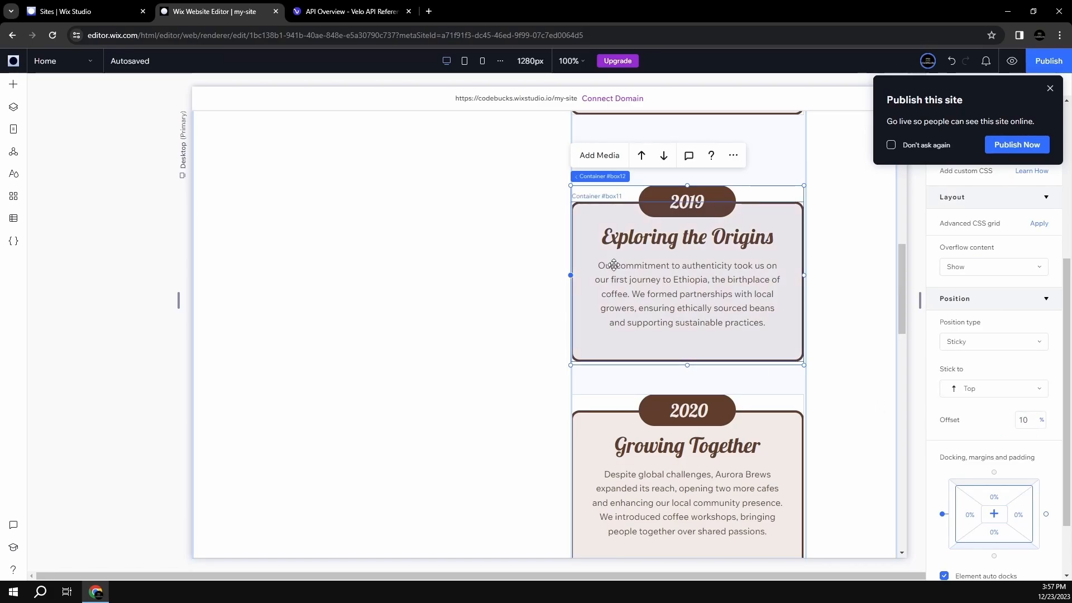
- Set the 2020 Growing Together card's position type to Sticky at the top and adjust its offset
scroll(615, 204, "down", 2)
left_click(981, 338)
left_click(982, 362)
left_click(1022, 418)
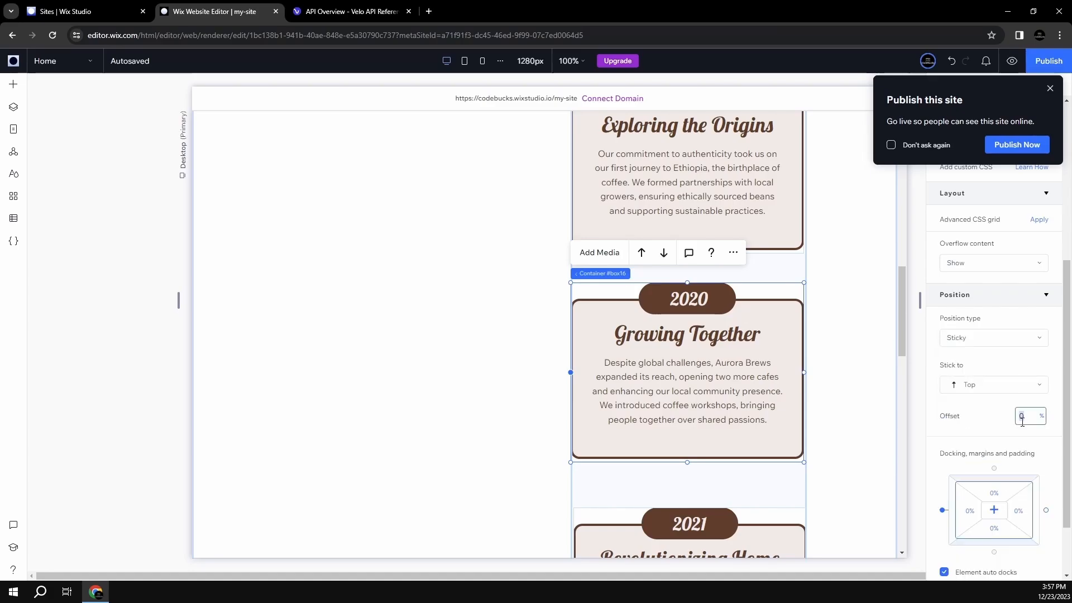
- Set the 2021 Revolutionizing Home card's position type to Sticky and adjust its offset
scroll(801, 394, "down", 5)
left_click(808, 364)
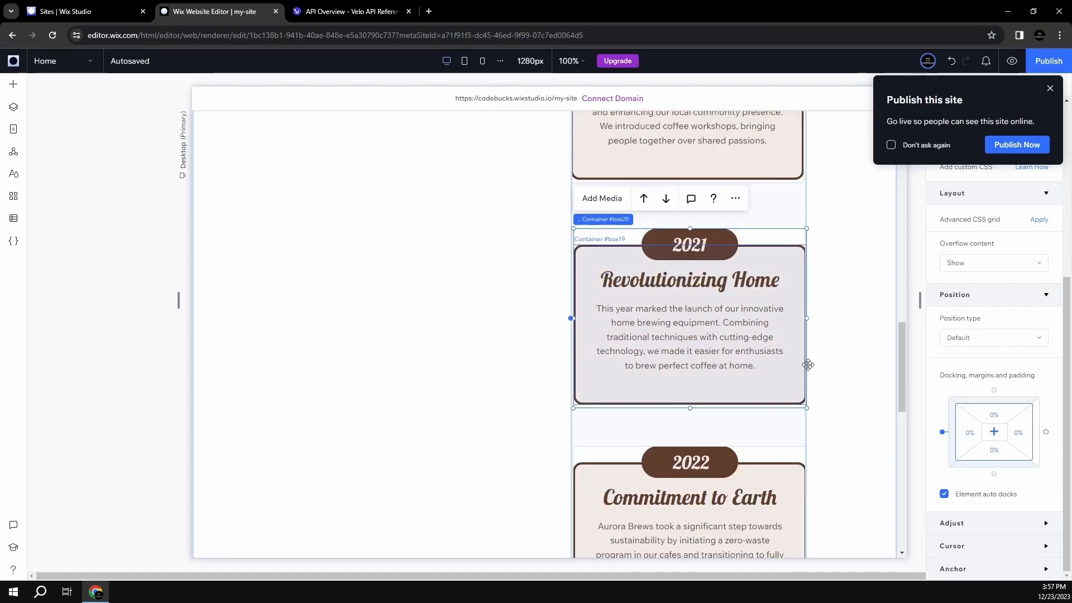
left_click(972, 338)
left_click(974, 361)
left_click(1026, 417)
- Set the 2022 Commitment to Earth card's position type to Sticky with an offset of 10%
scroll(782, 386, "down", 3)
left_click(781, 385)
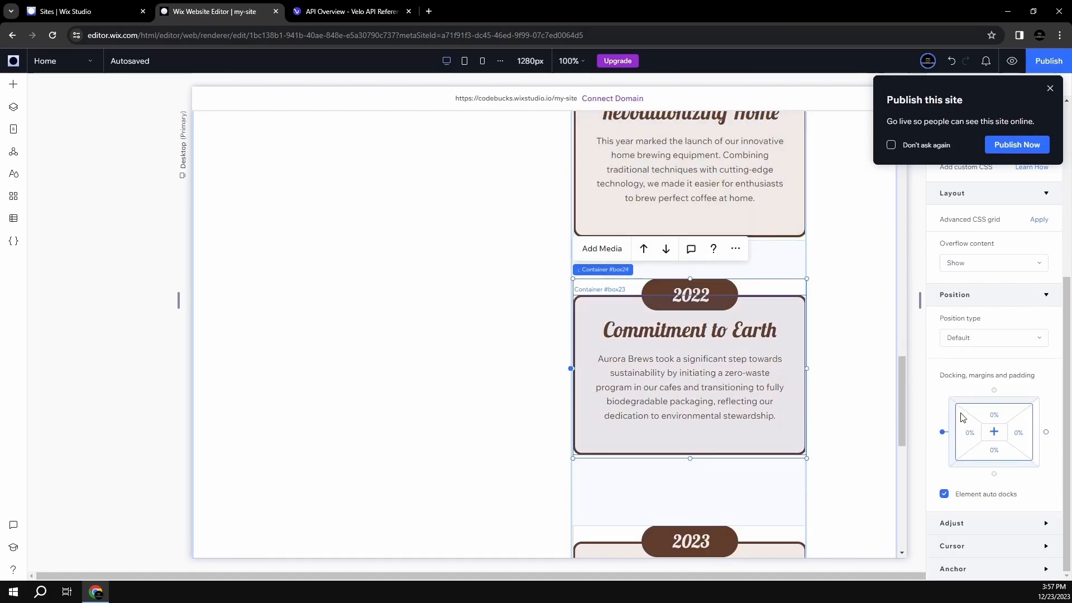
left_click(982, 338)
left_click(981, 362)
left_click(1022, 416)
type("10")
key("Return")
- Set the 2023 A Global Coffee Icon card's position type to Sticky, sticking to the top
scroll(652, 367, "down", 4)
left_click(652, 367)
left_click(982, 338)
left_click(981, 362)
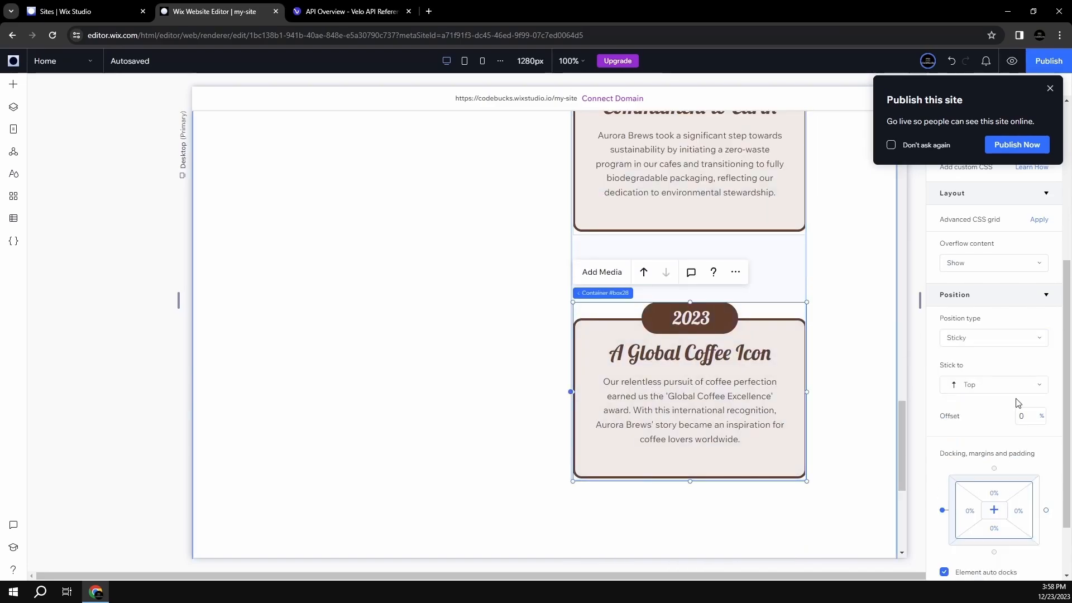
- Center-align the items inside the vertical stack of story cards
scroll(756, 246, "up", 20)
scroll(981, 347, "up", 4)
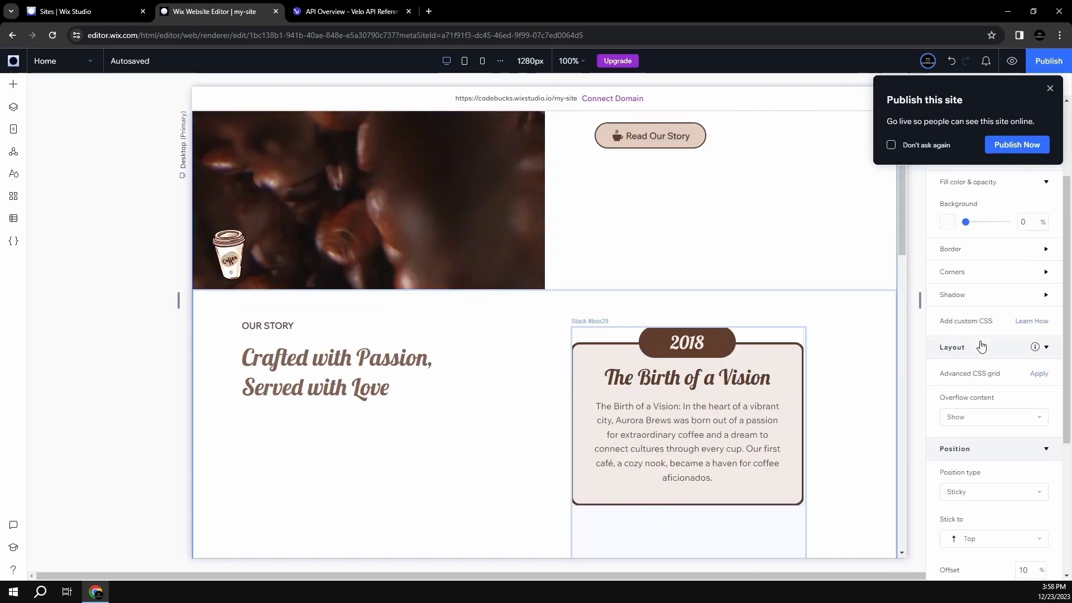
left_click(608, 524)
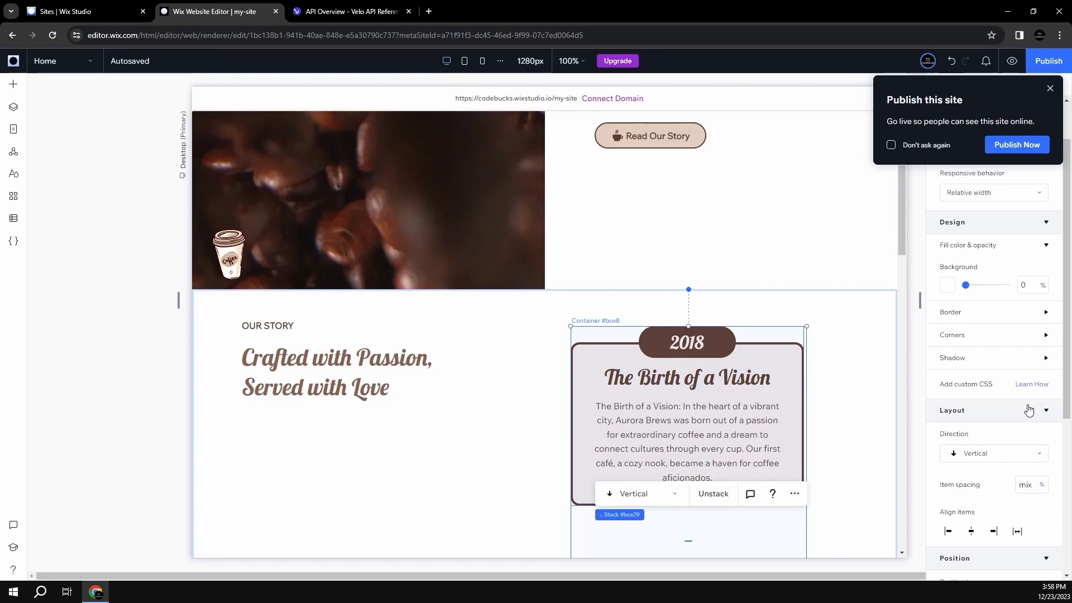
scroll(999, 436, "down", 2)
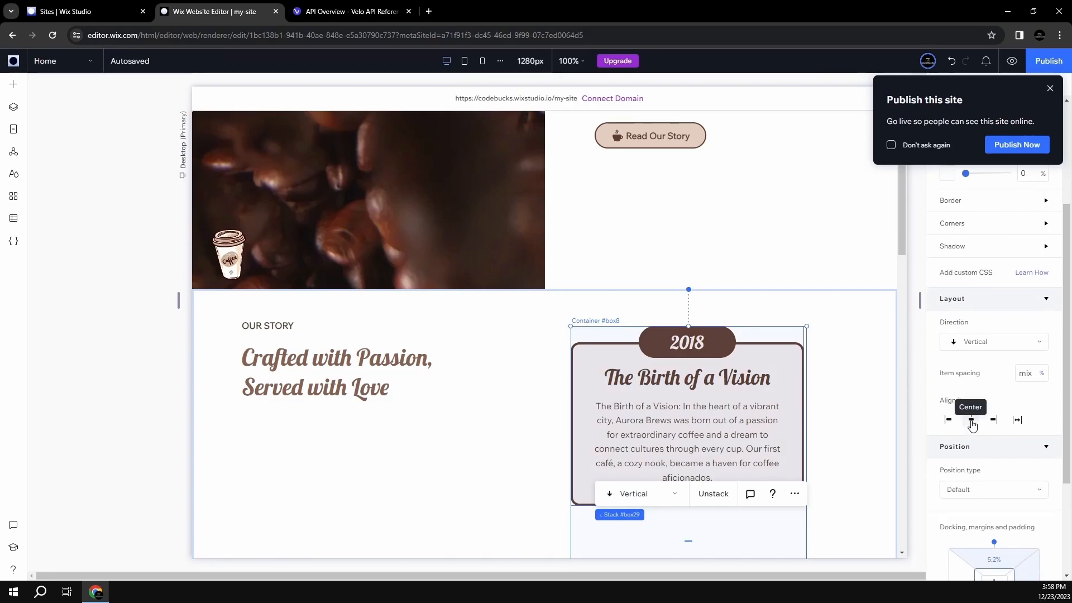
left_click(972, 425)
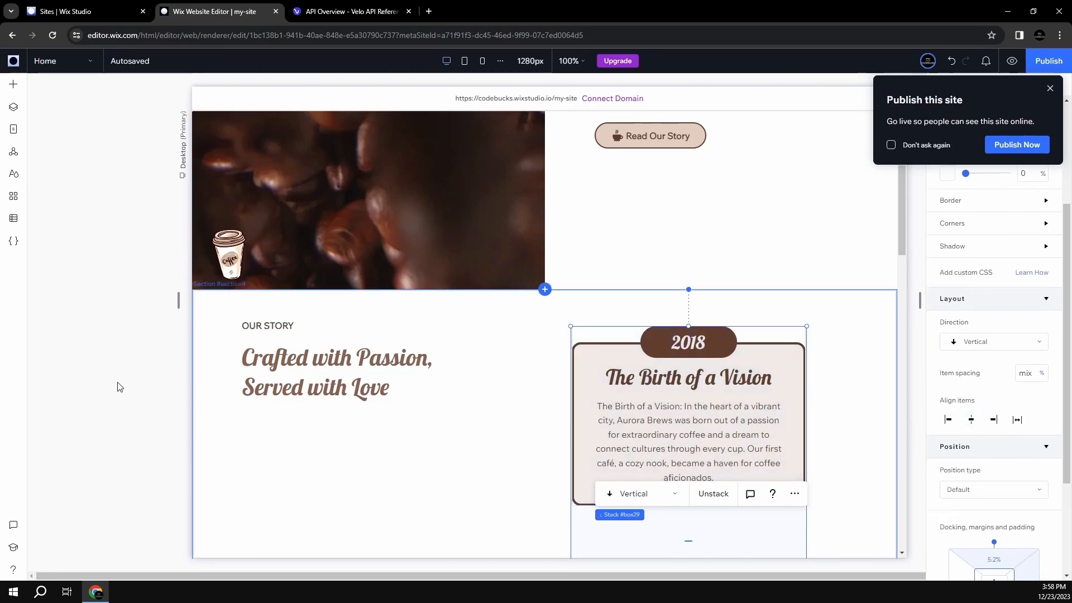
- Set the position type of the "Crafted with Passion, Served with Love" heading container to Sticky
left_click(351, 365)
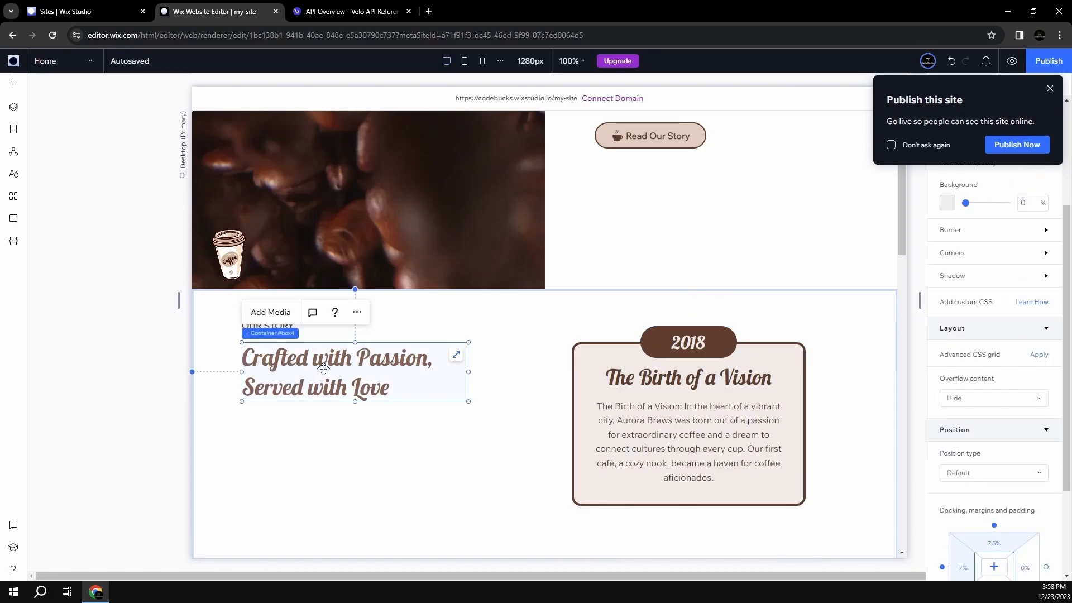
scroll(994, 391, "down", 2)
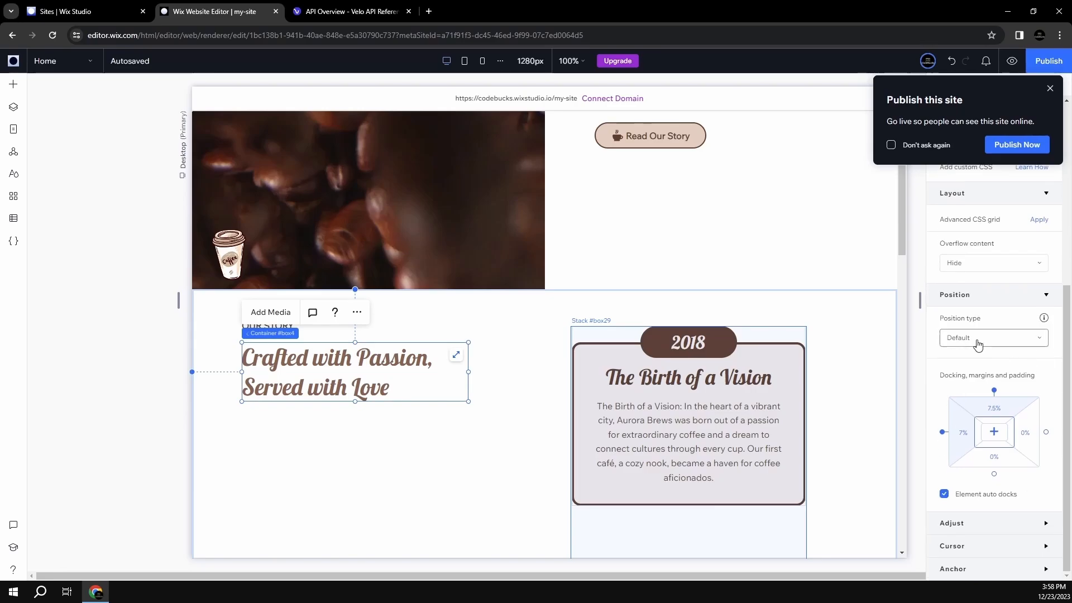
left_click(983, 339)
left_click(972, 363)
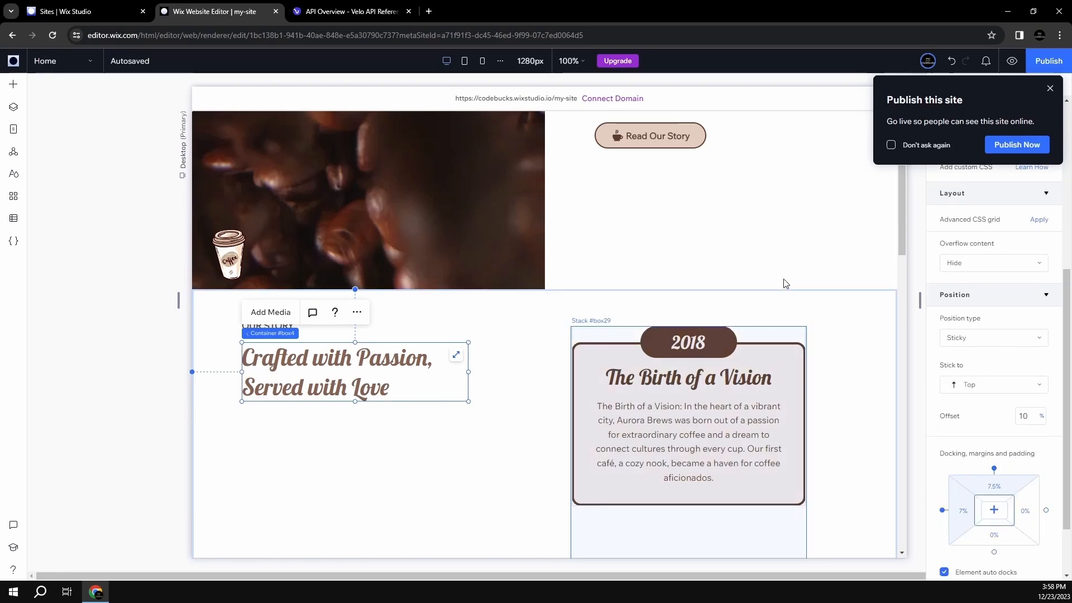
- Preview the homepage to check its intro and scrolling behavior, and return to editing
scroll(750, 252, "up", 4)
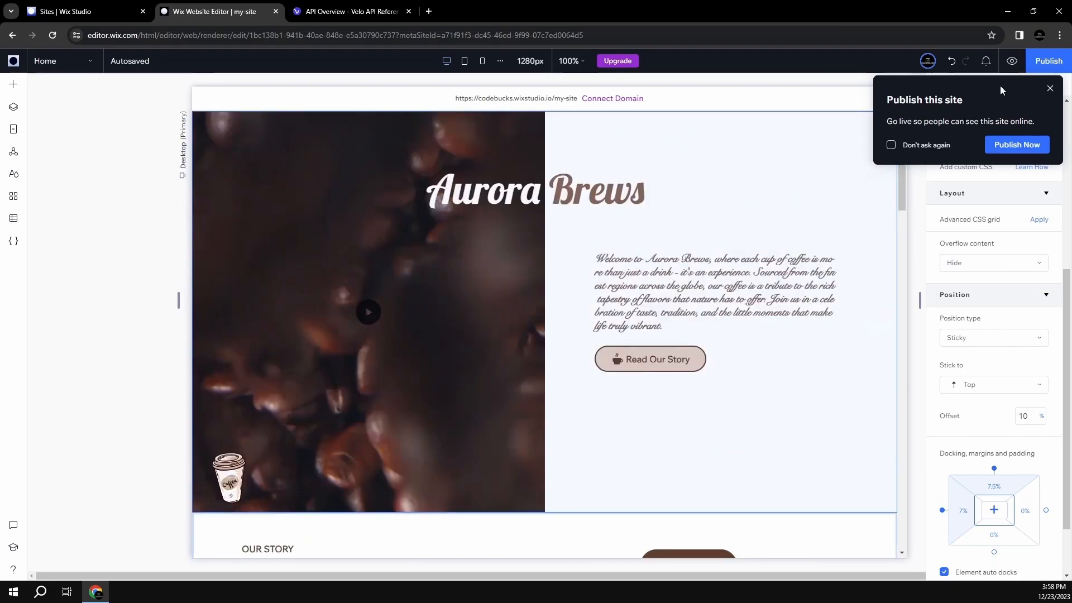
left_click(1050, 89)
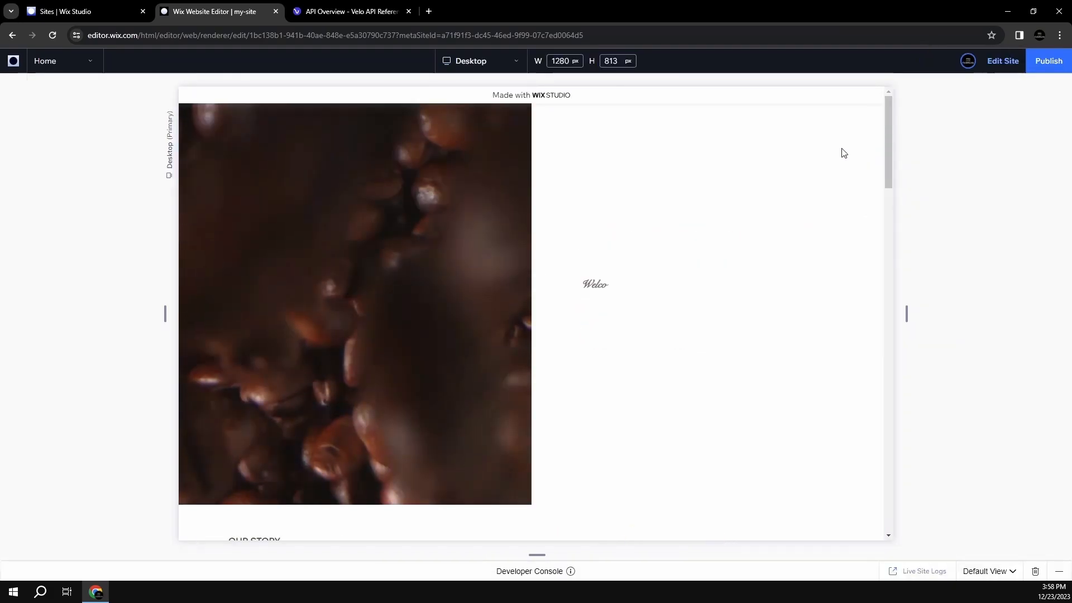
left_click_drag(888, 148, 889, 116)
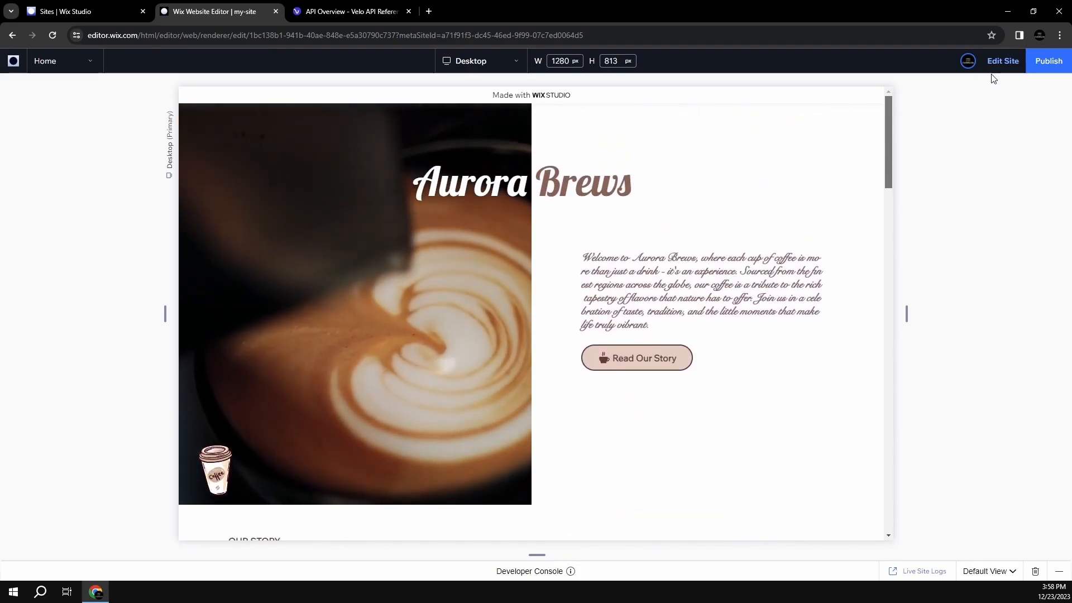
left_click(1002, 62)
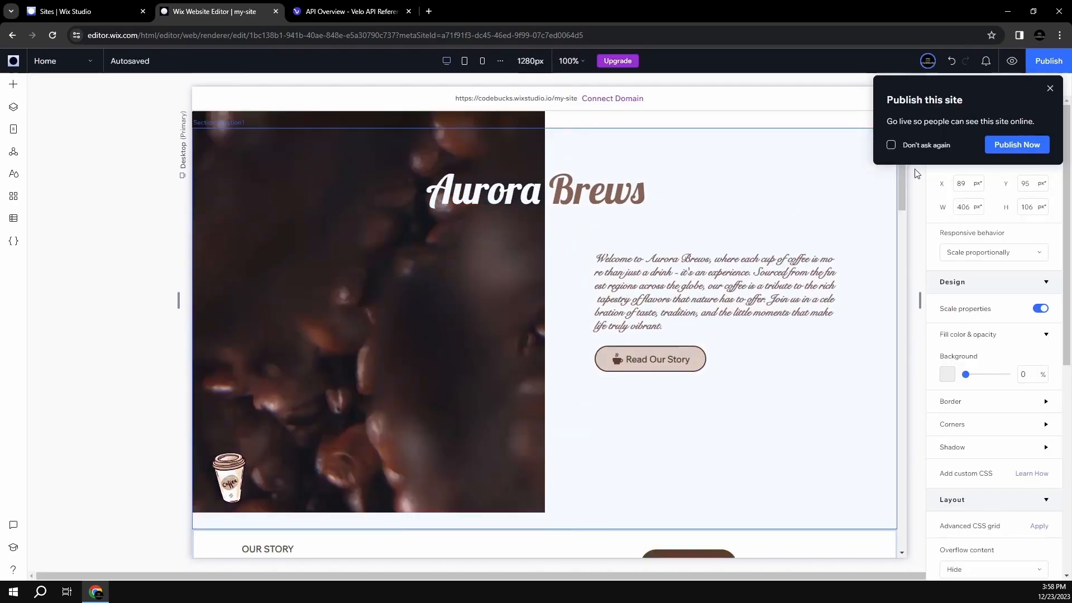
left_click(1050, 89)
- Search the Wix media library for "coffee" from the Our Story section
scroll(820, 219, "down", 6)
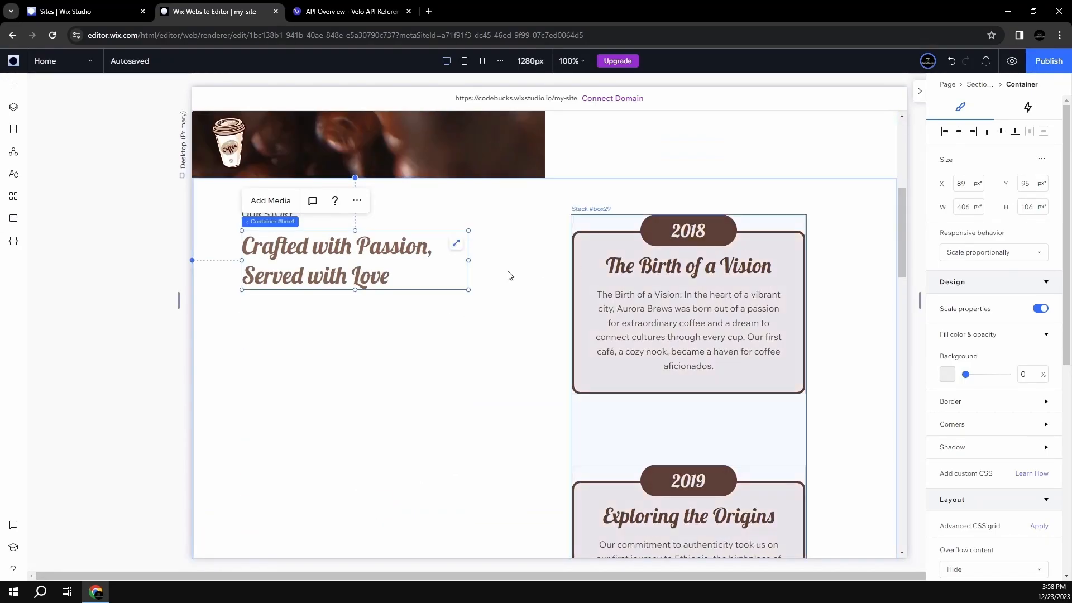
left_click(14, 61)
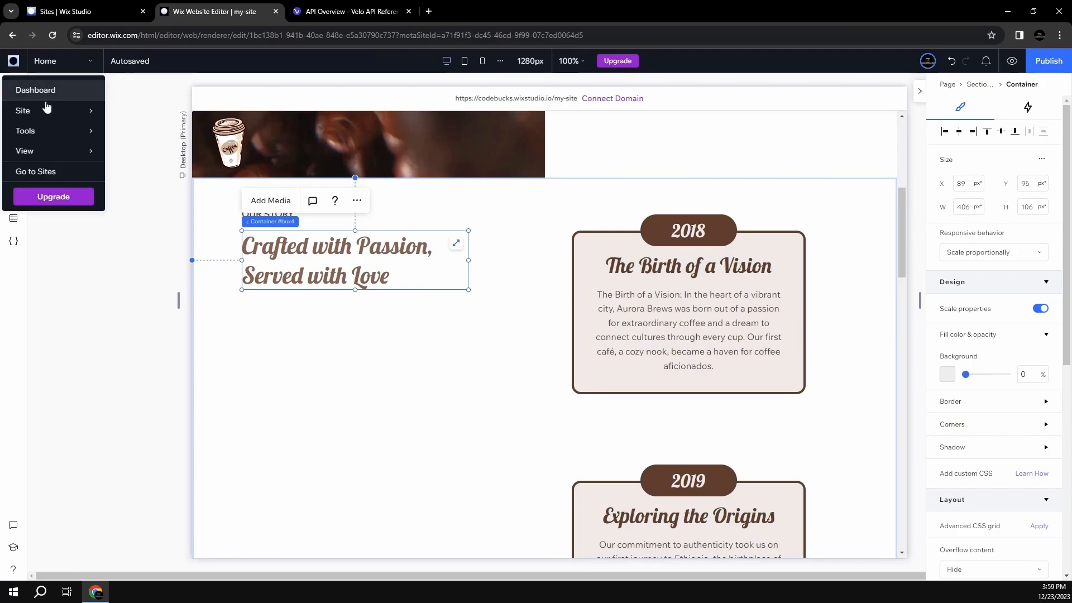
mouse_move(56, 130)
left_click(143, 156)
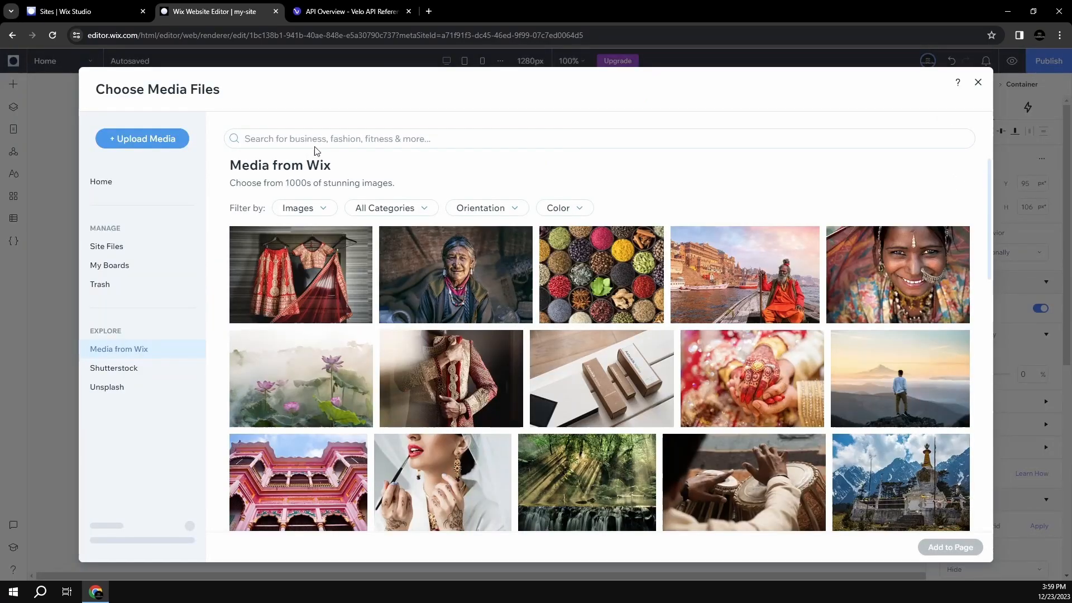
left_click(316, 144)
type("coffe")
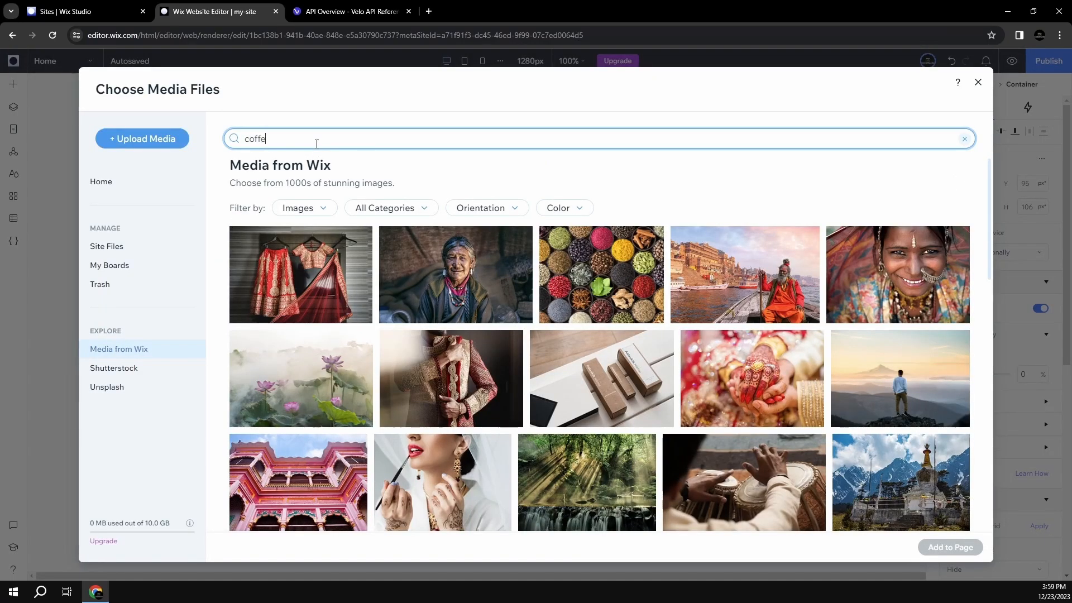
type("e")
key("Return")
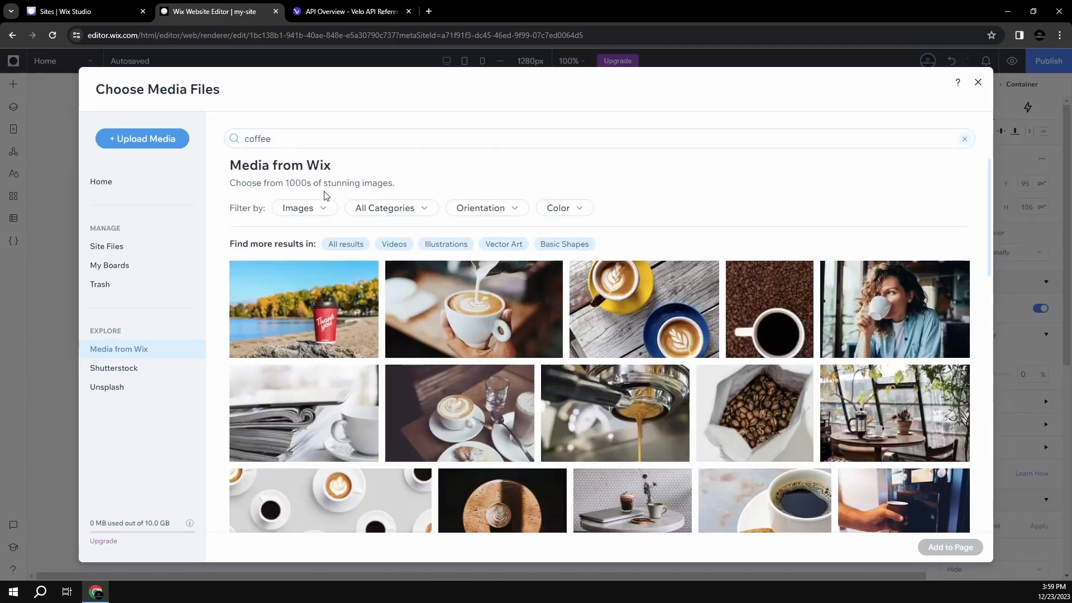
- Filter the coffee media by Illustrations and browse the artwork
left_click(327, 210)
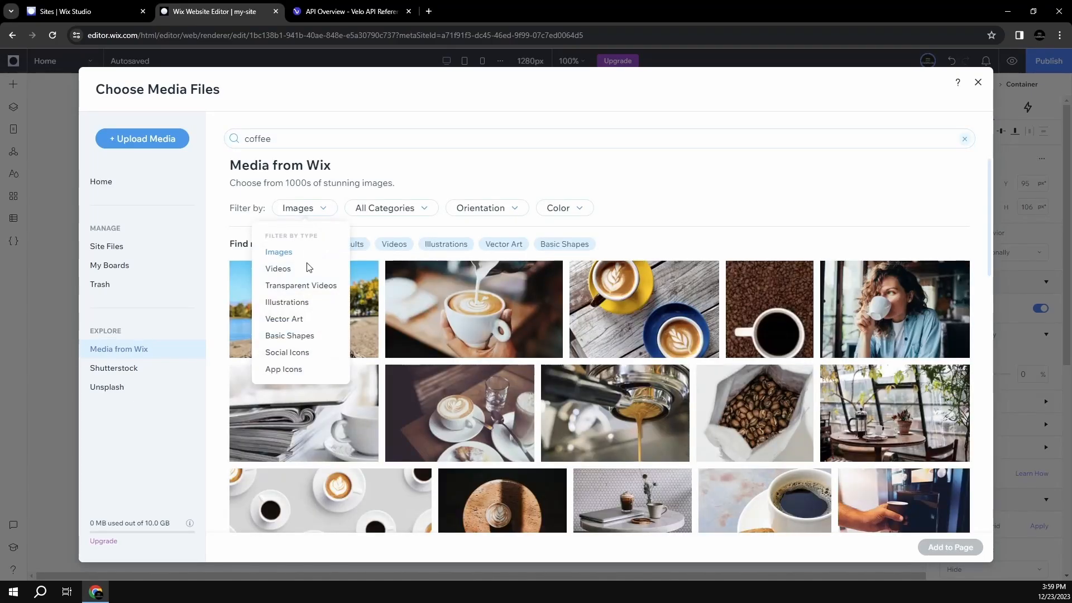
left_click(302, 303)
scroll(653, 174, "down", 3)
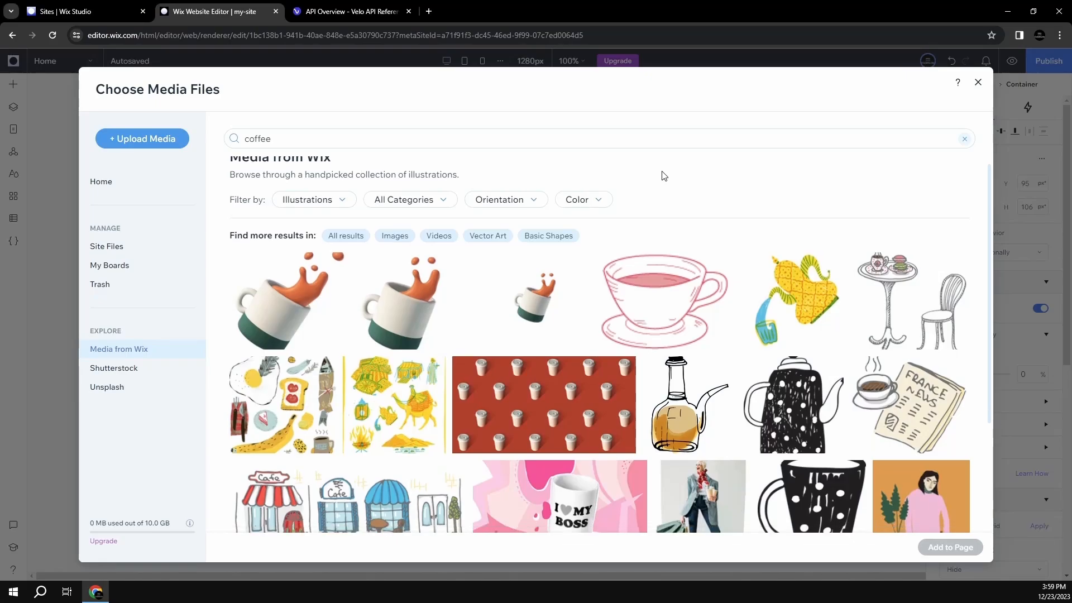
scroll(661, 263, "up", 3)
scroll(661, 262, "up", 1)
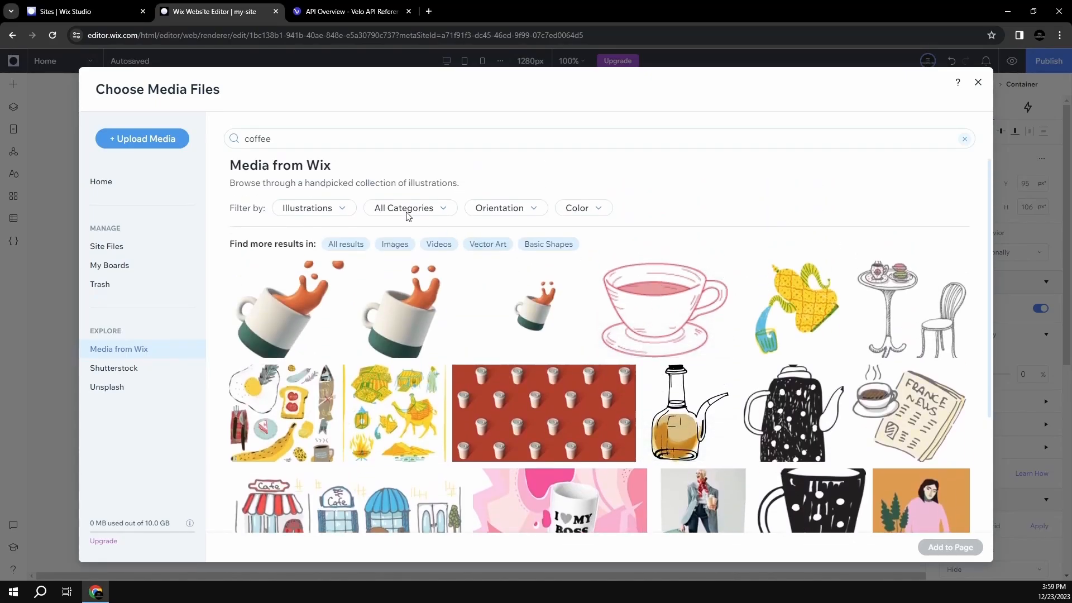
- Filter the coffee media by Vector Art and add the steaming Coffee cup on a saucer to the page
left_click(311, 209)
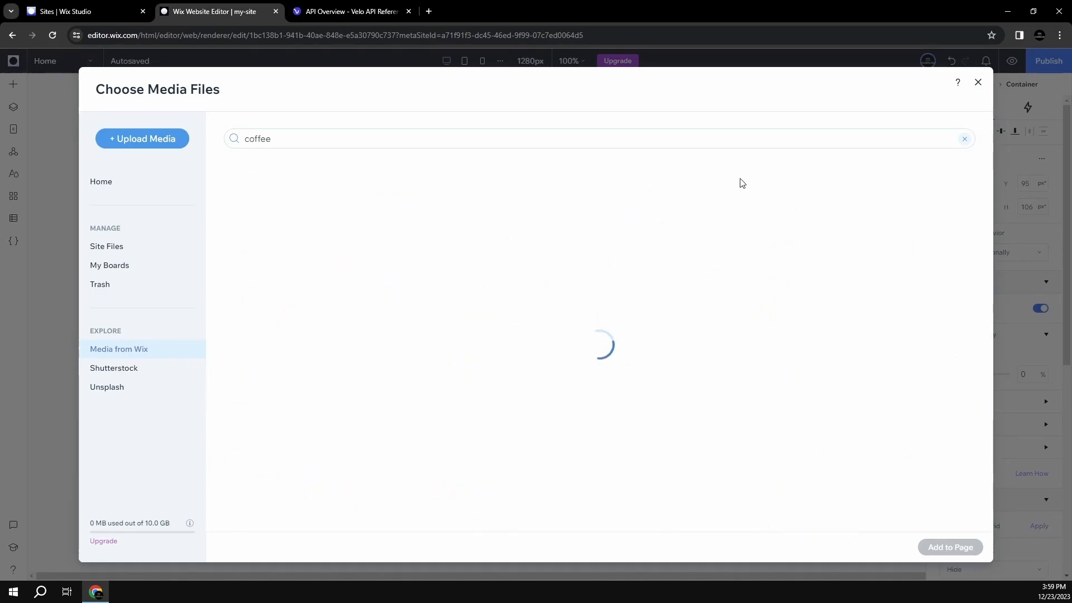
scroll(742, 302, "down", 3)
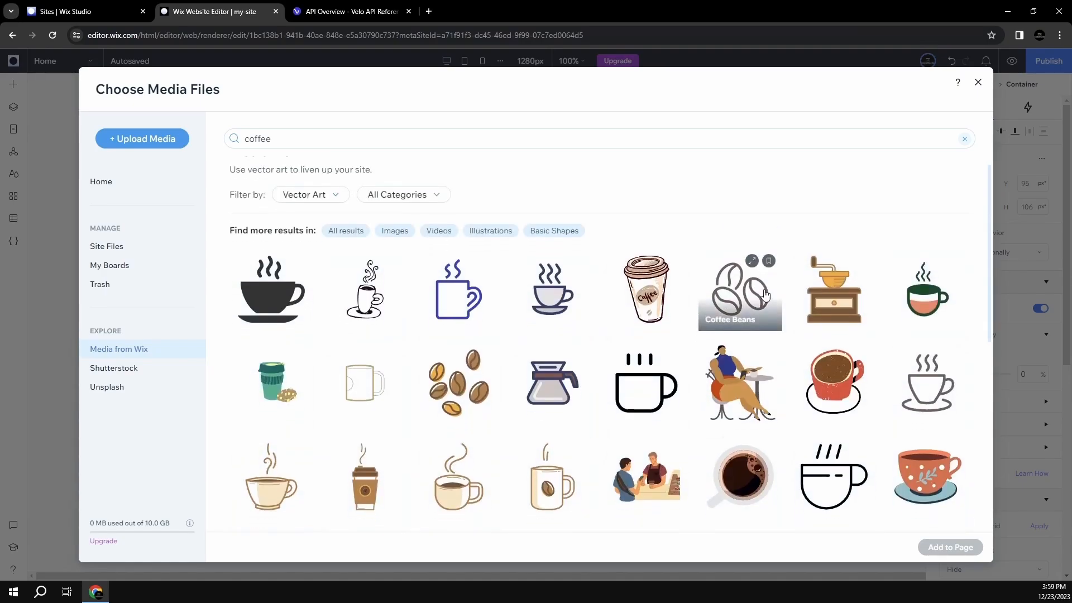
scroll(743, 335, "up", 2)
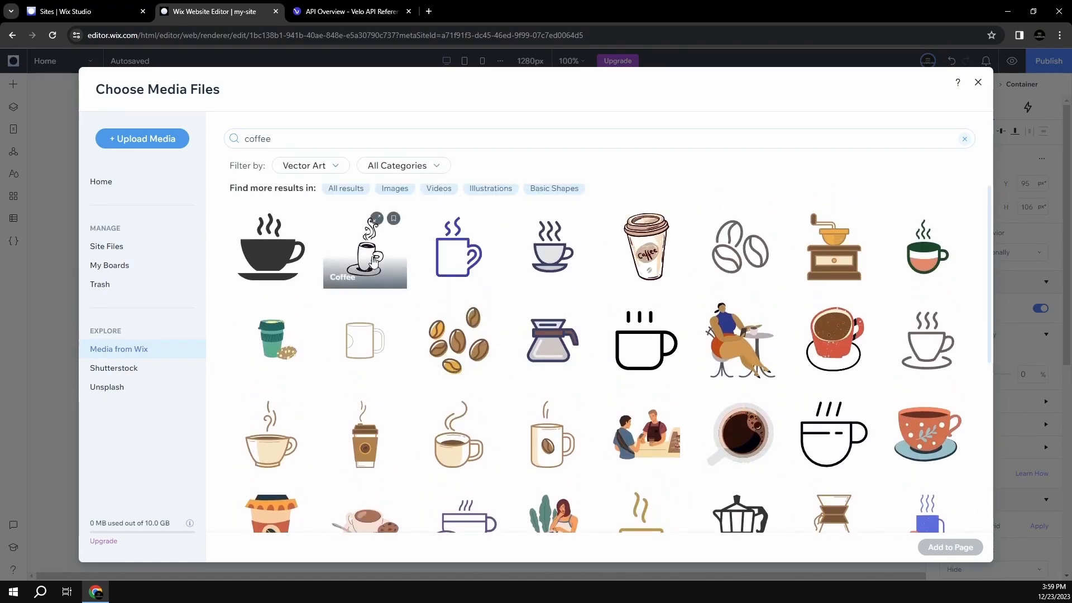
left_click(369, 255)
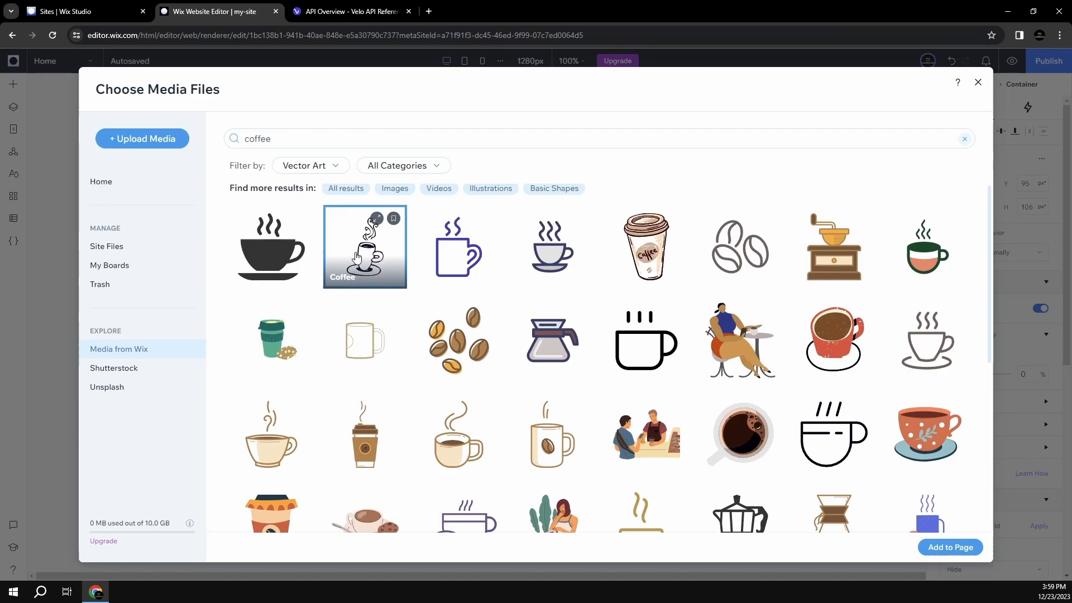
left_click(942, 550)
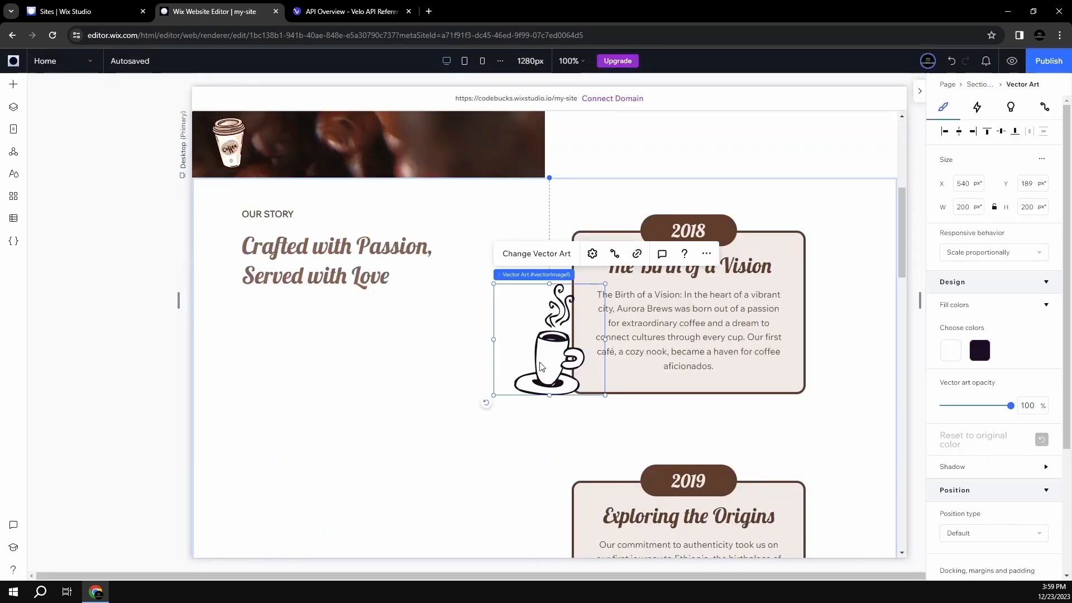
- Move the steaming cup up beside the 2018 card and recolor its dark outline to the brown theme color #633C2B
left_click_drag(538, 359, 521, 321)
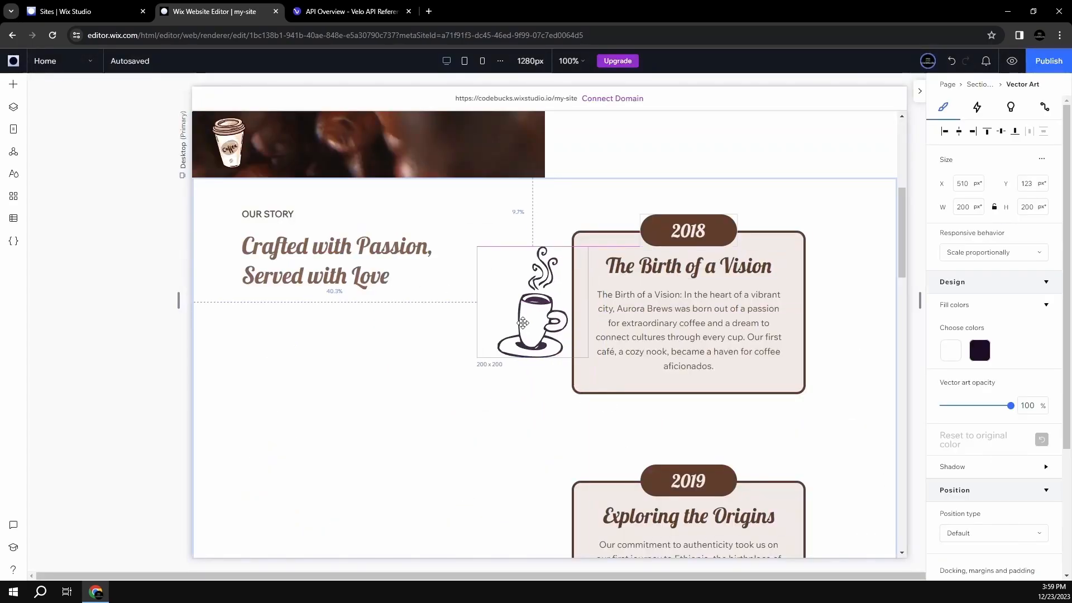
left_click(979, 351)
left_click(752, 454)
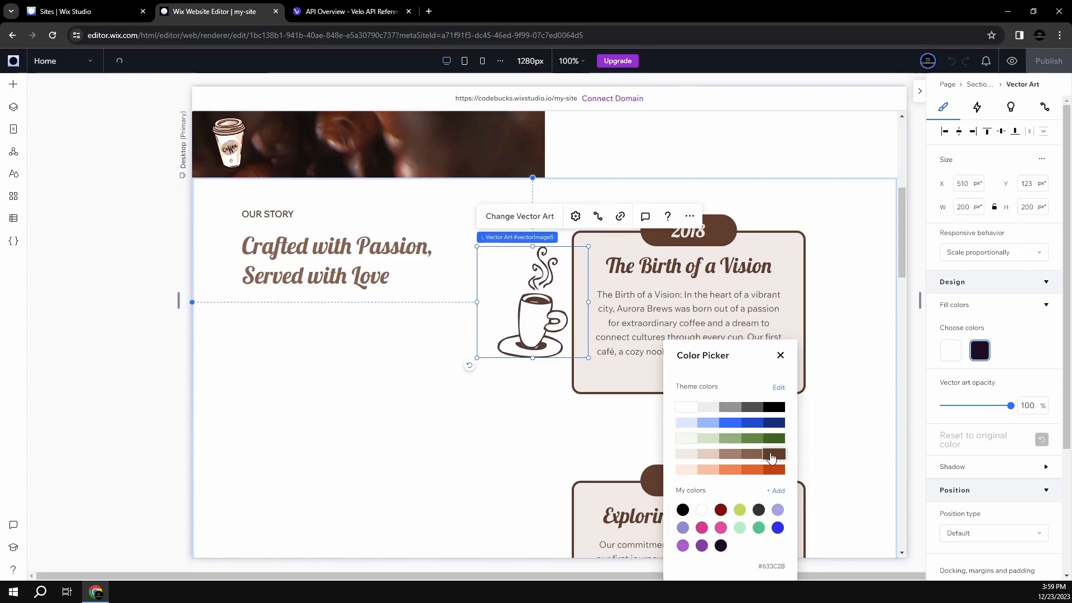
left_click(780, 358)
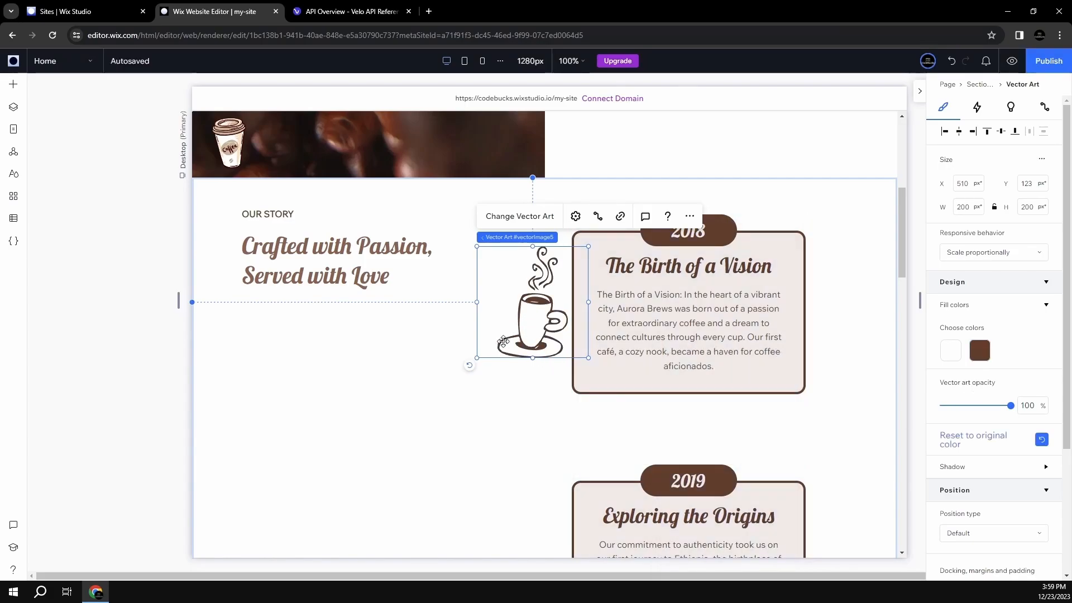
- Place the steaming cup, tilted clockwise and about 162 × 162 px, over the 2018 card's upper-left corner
left_click_drag(475, 358, 477, 330)
left_click_drag(544, 302, 555, 254)
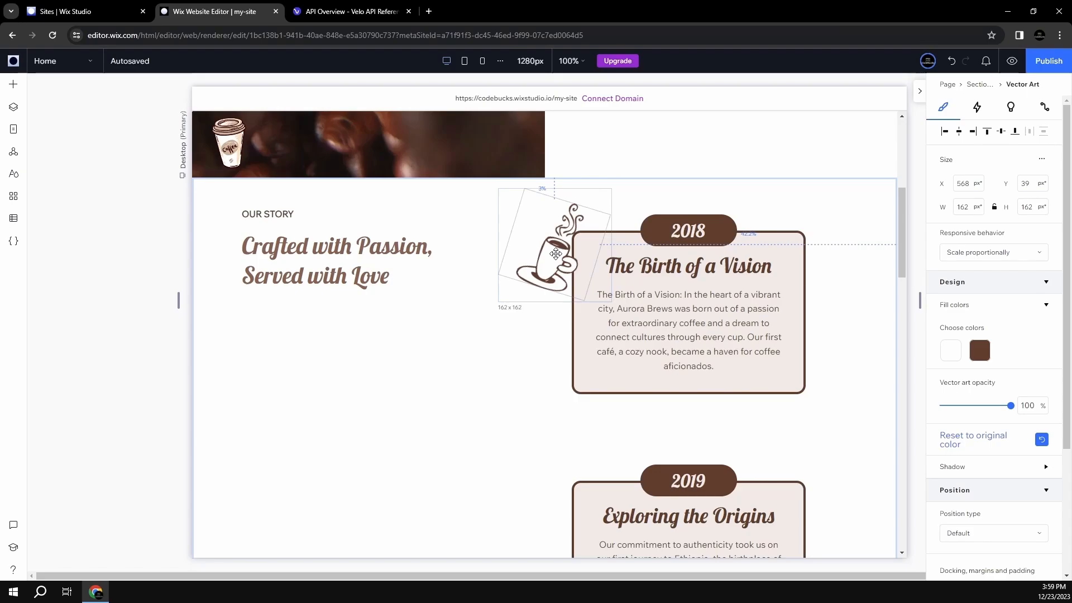
left_click(474, 351)
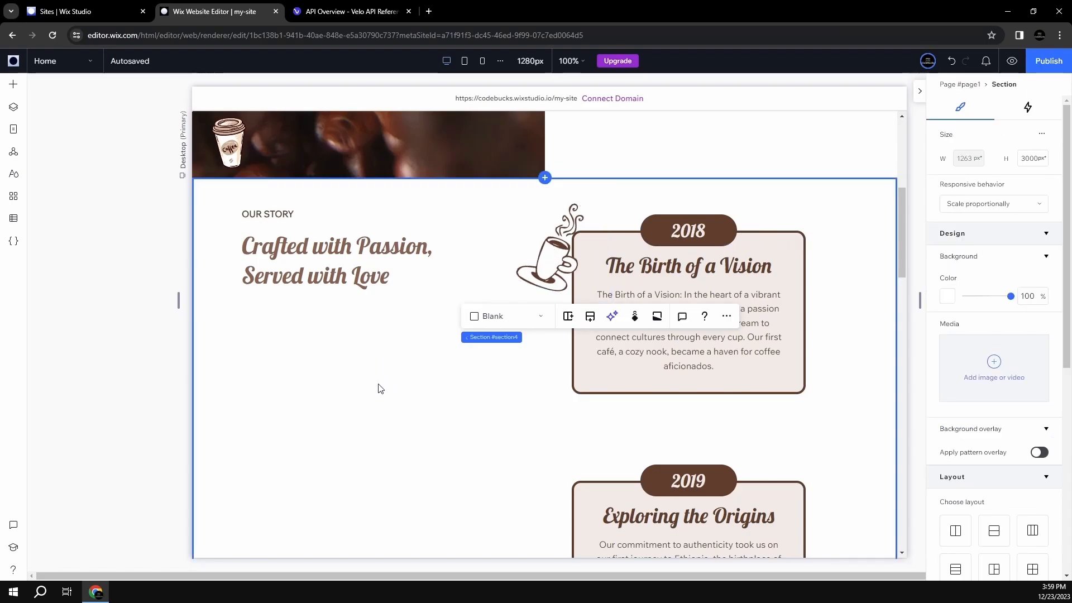
left_click(103, 337)
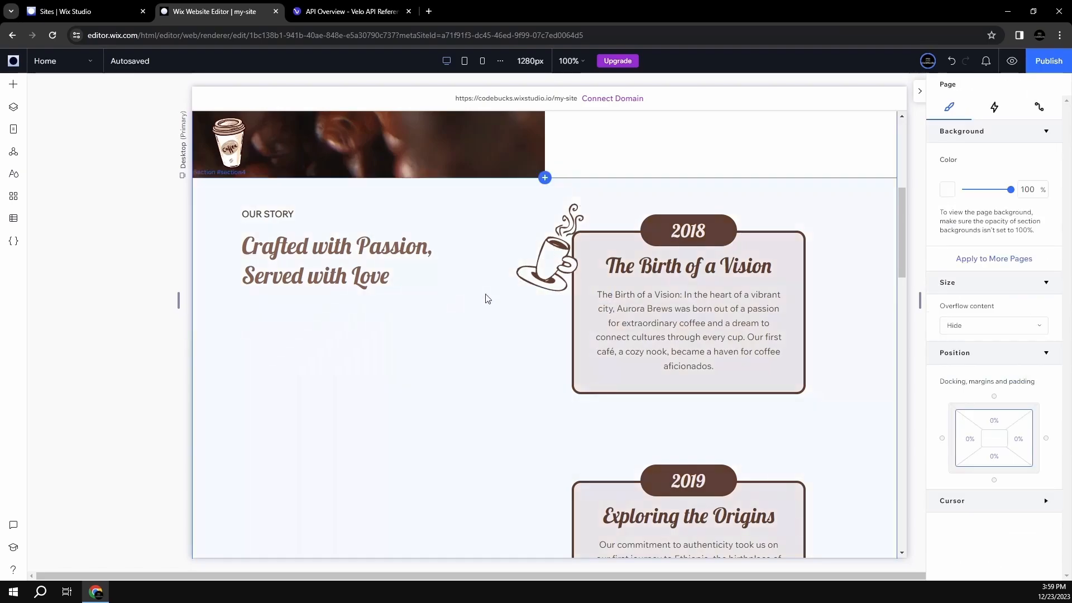
- Add a scroll interaction with the Reveal animation to the steaming cup vector art
left_click(546, 266)
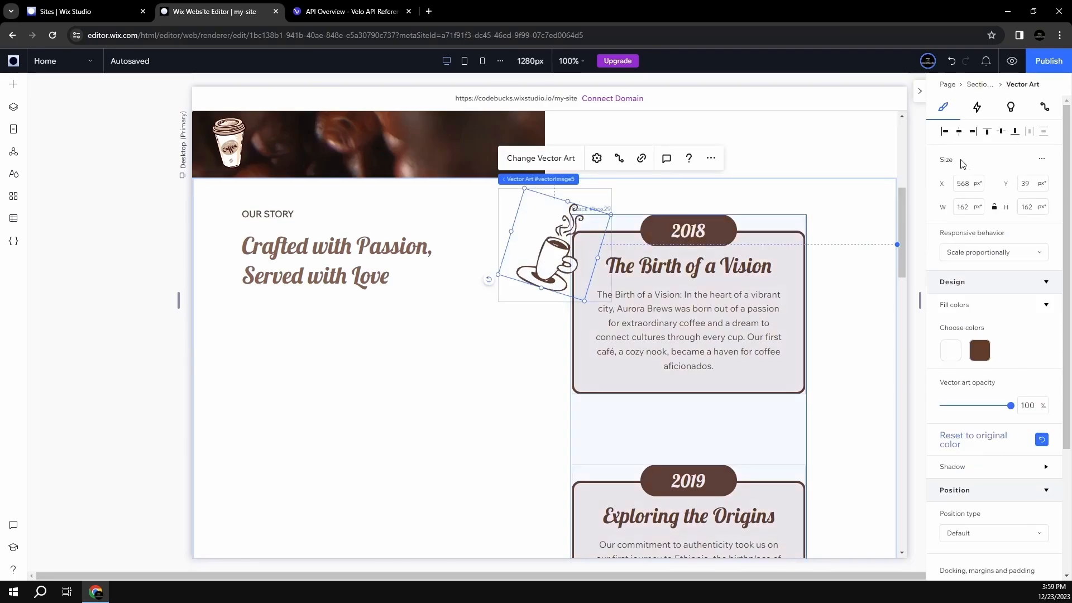
left_click(978, 109)
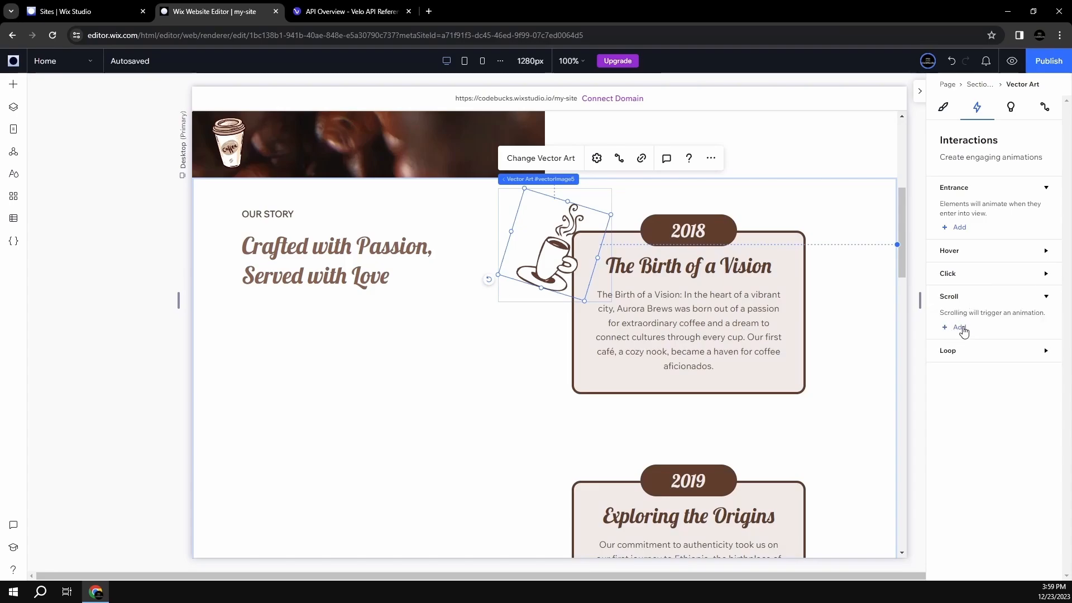
left_click(964, 331)
scroll(986, 211, "down", 1)
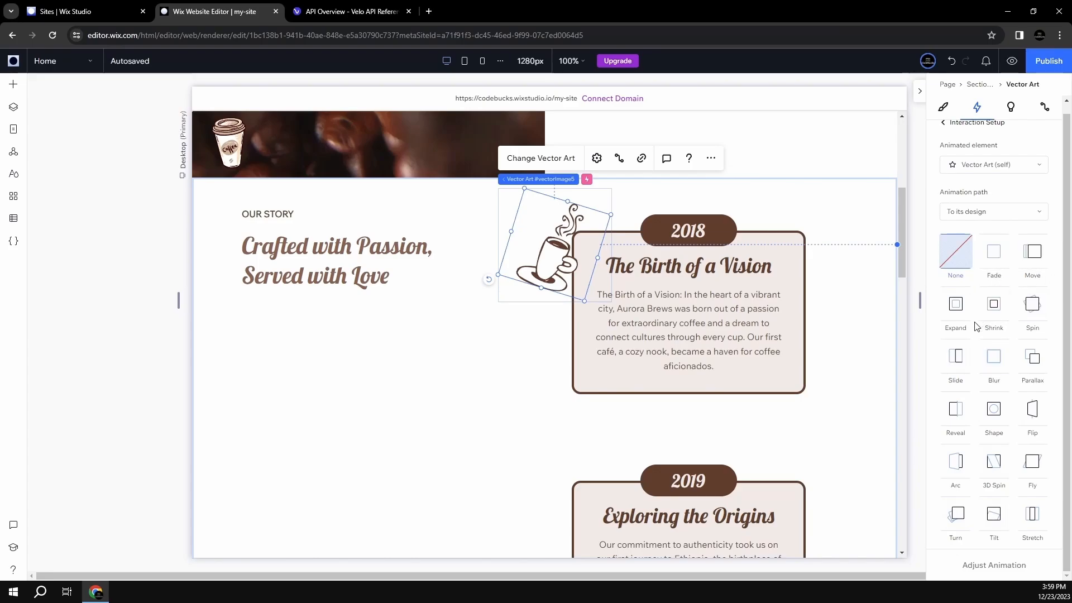
left_click(955, 420)
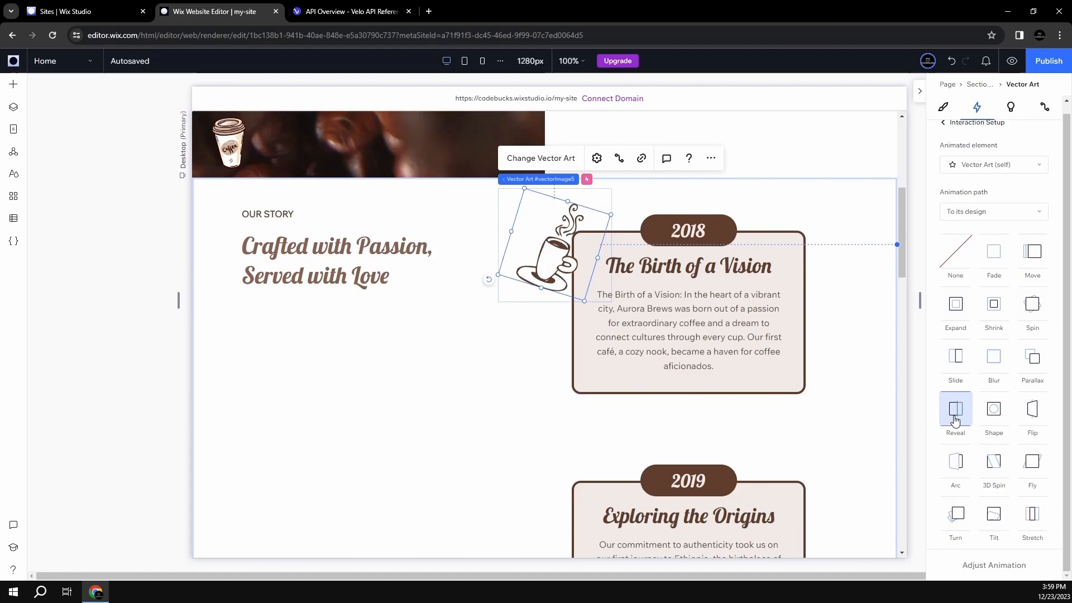
- Set the steaming cup's Reveal direction to From above and check the animation by scrolling the page
left_click(984, 566)
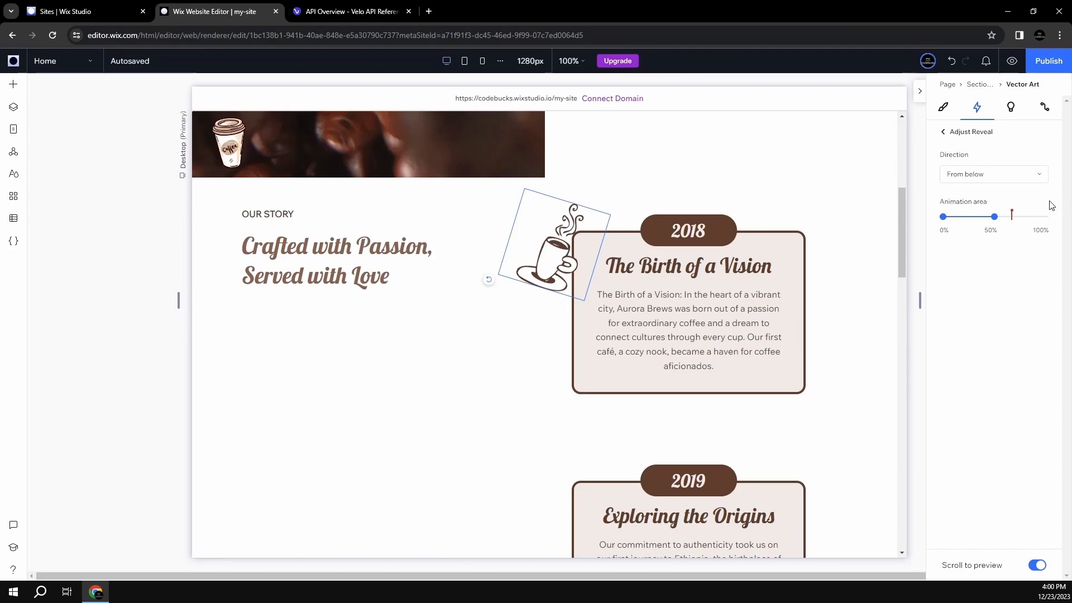
mouse_move(1043, 207)
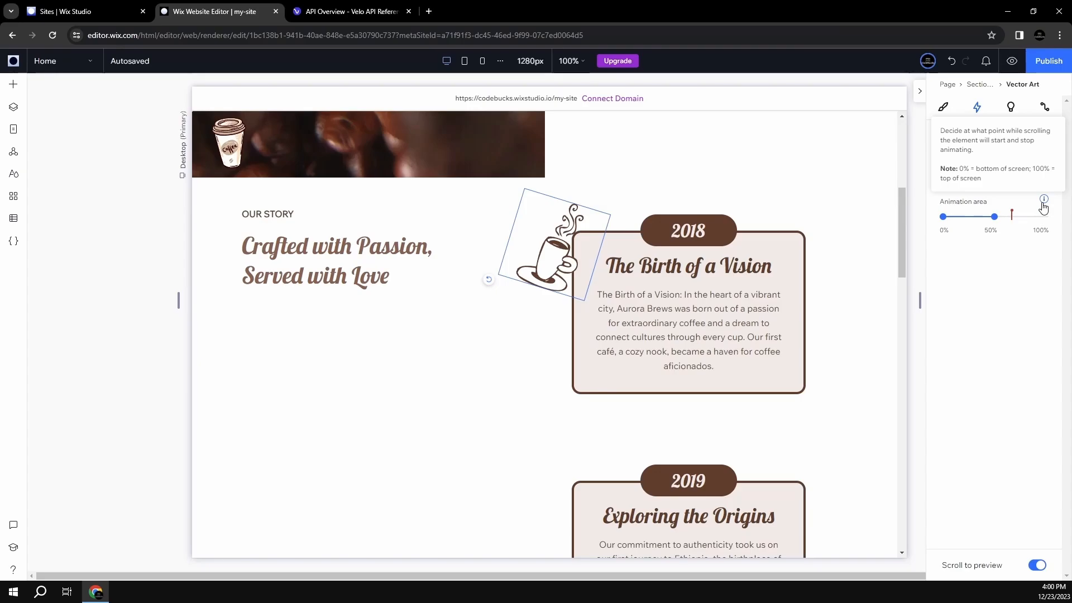
left_click(1007, 174)
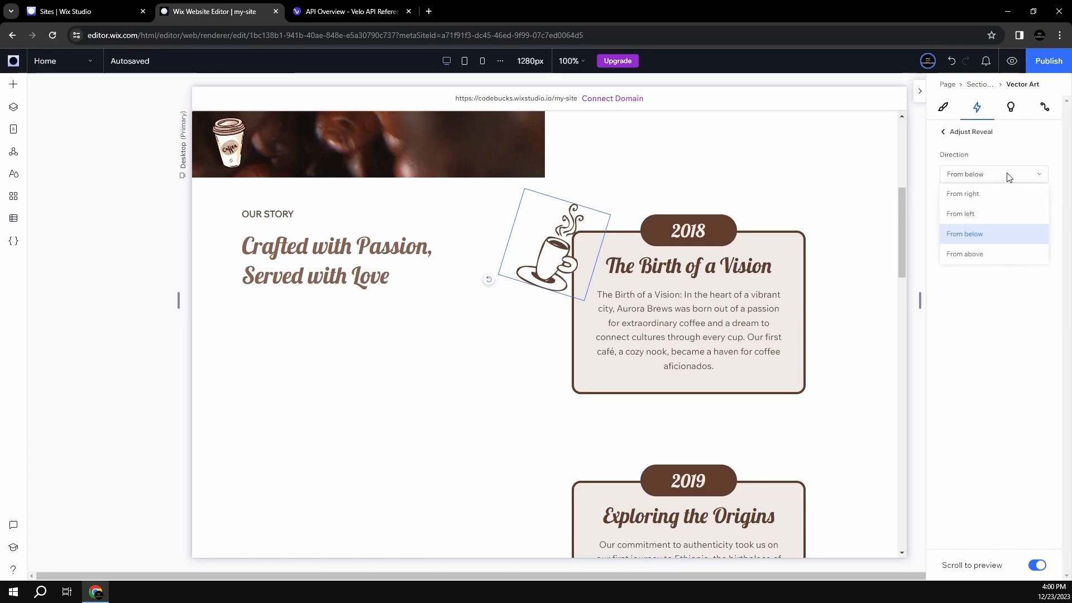
left_click(977, 255)
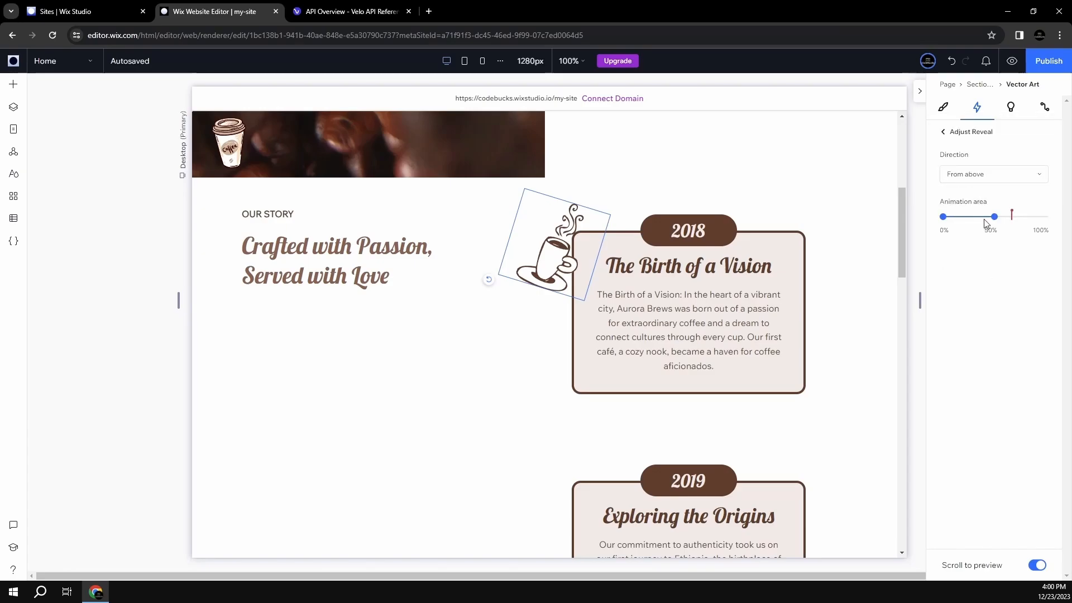
scroll(865, 211, "down", 2)
scroll(864, 212, "up", 3)
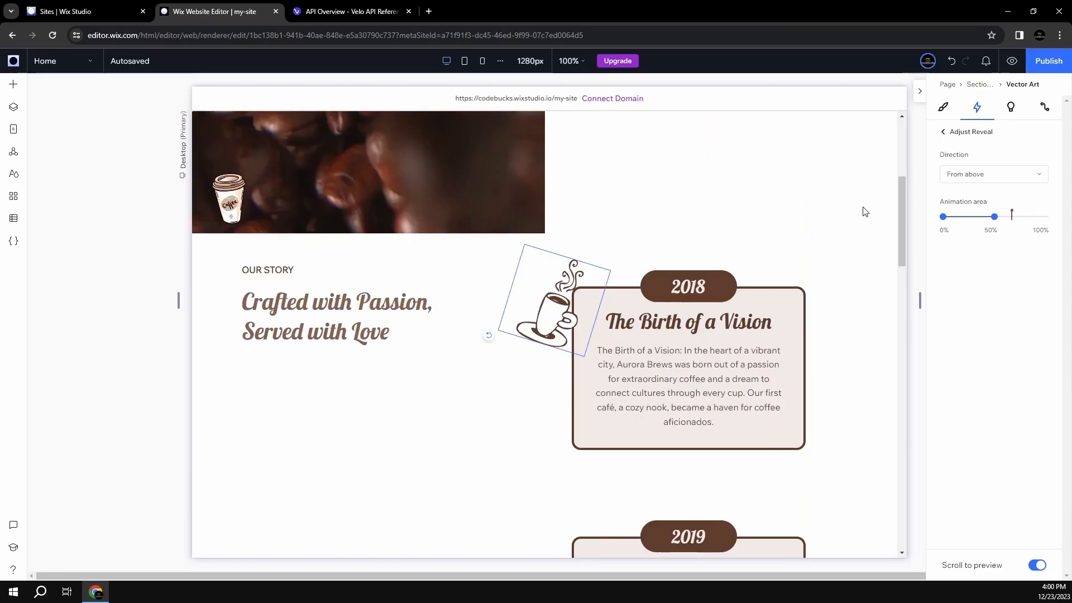
- Preview the site, scroll past the 2018 card to check the steaming cup's reveal animation, and return to the editor
left_click(1012, 60)
left_click_drag(891, 197, 880, 162)
scroll(880, 161, "down", 5)
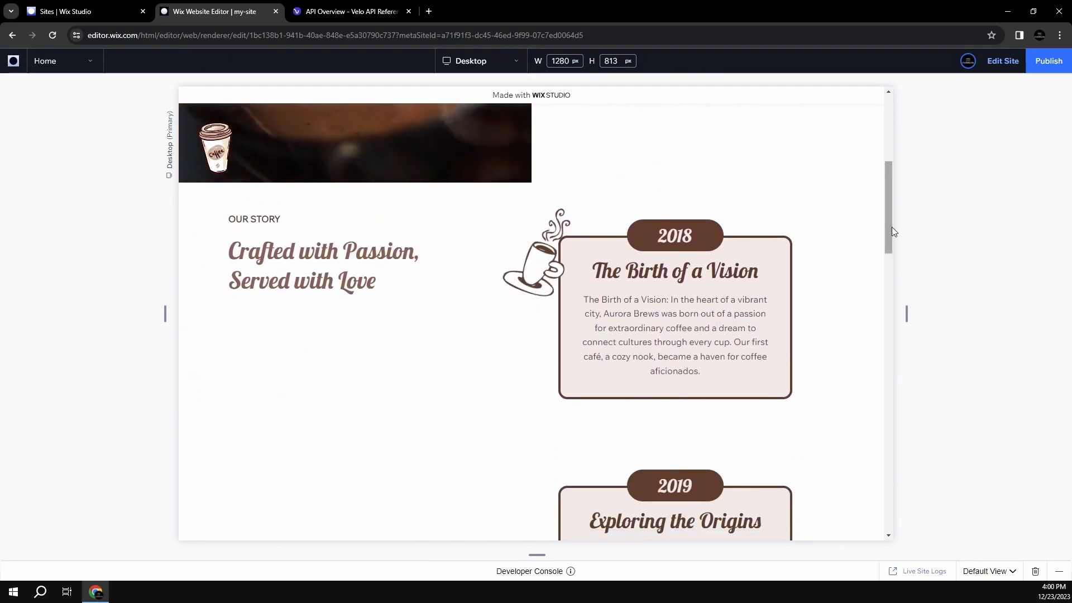
left_click_drag(891, 227, 852, 233)
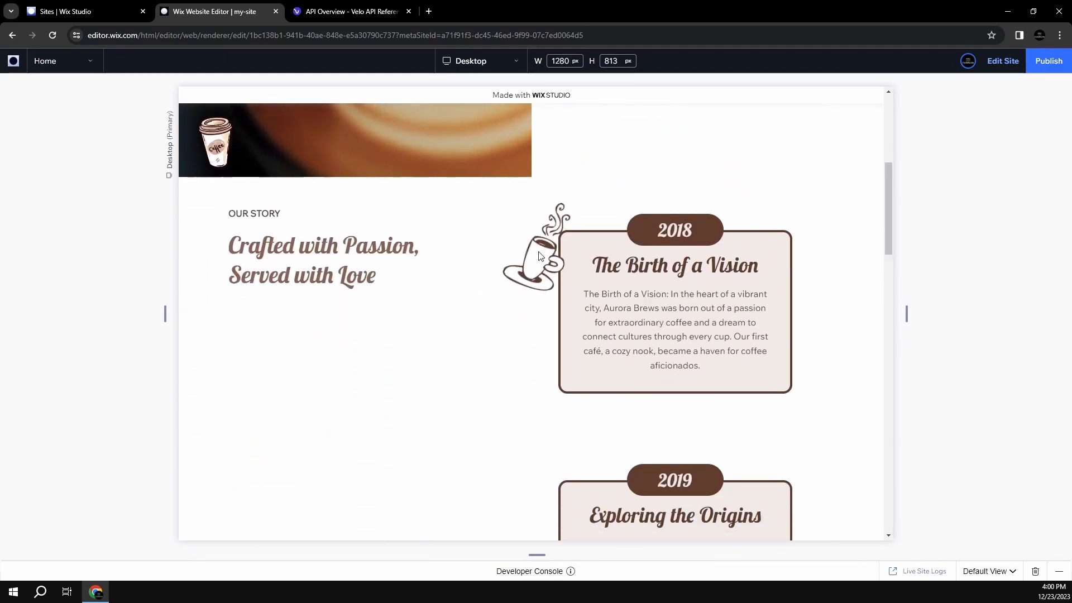
scroll(531, 258, "down", 3)
scroll(562, 352, "up", 3)
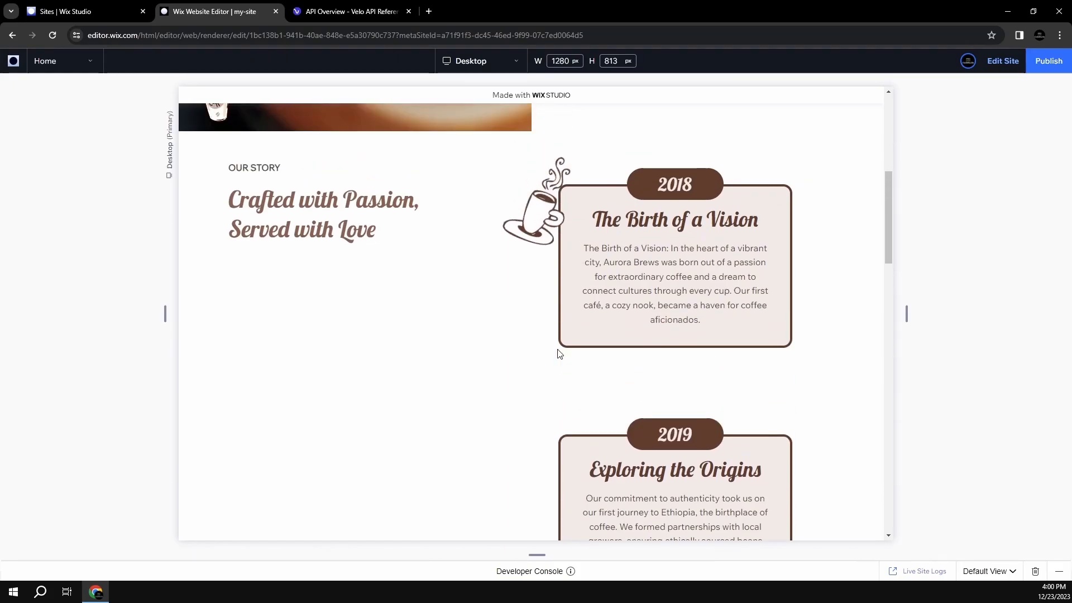
left_click(993, 70)
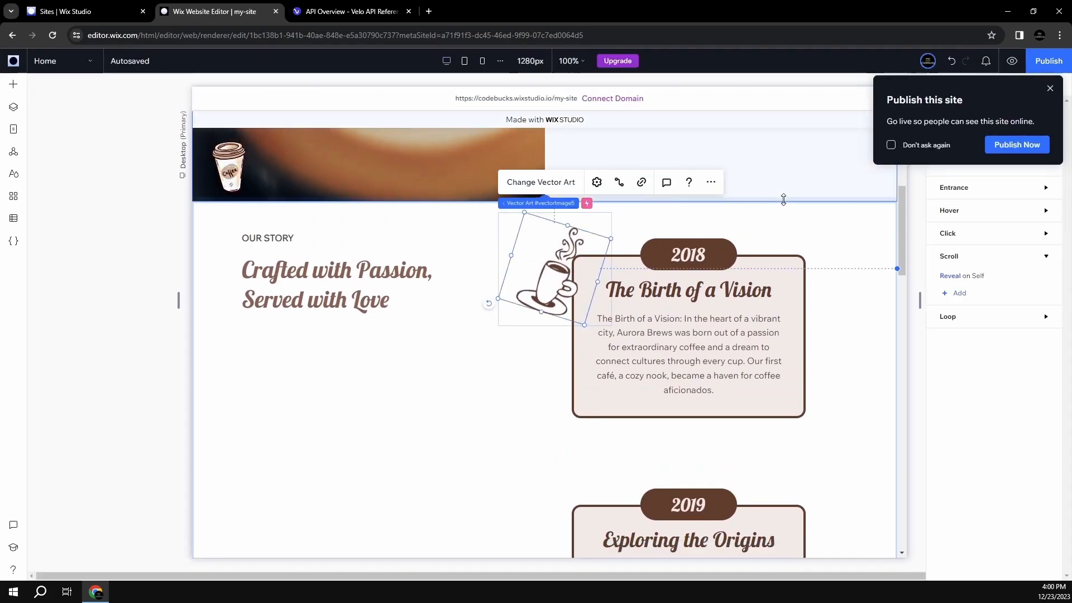
- Duplicate the steaming cup and place the copy over the 2019 card's upper-left corner
left_click(514, 341)
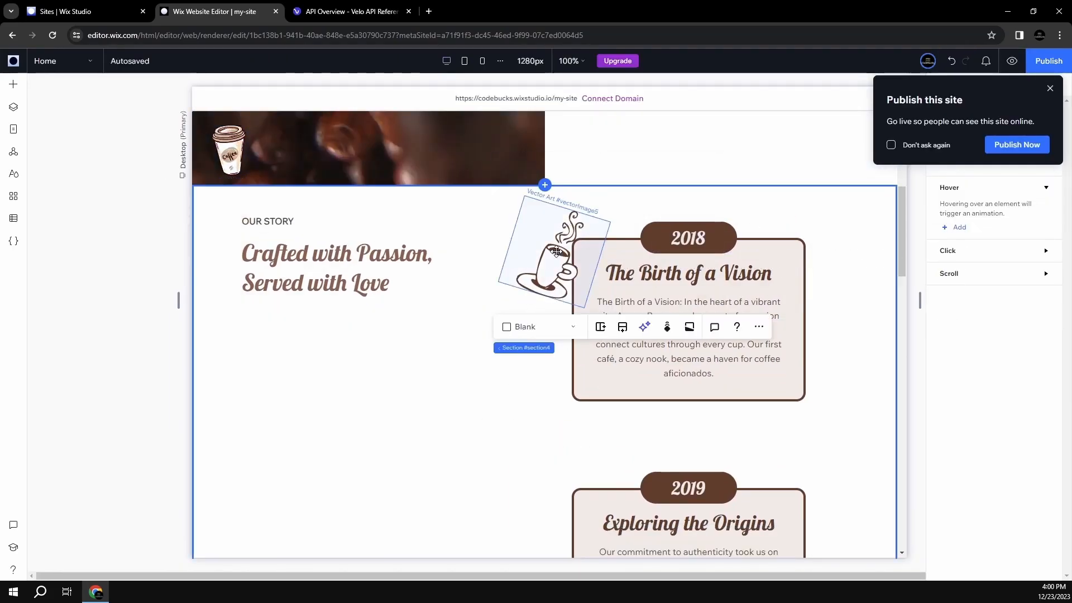
left_click(556, 252)
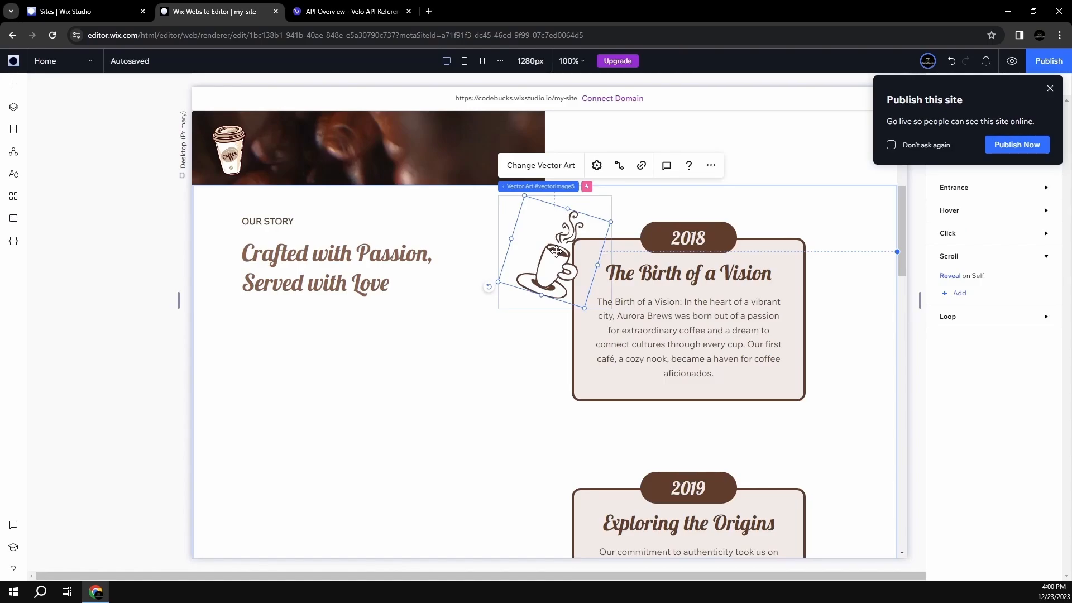
key("ctrl+d")
left_click_drag(565, 266, 534, 466)
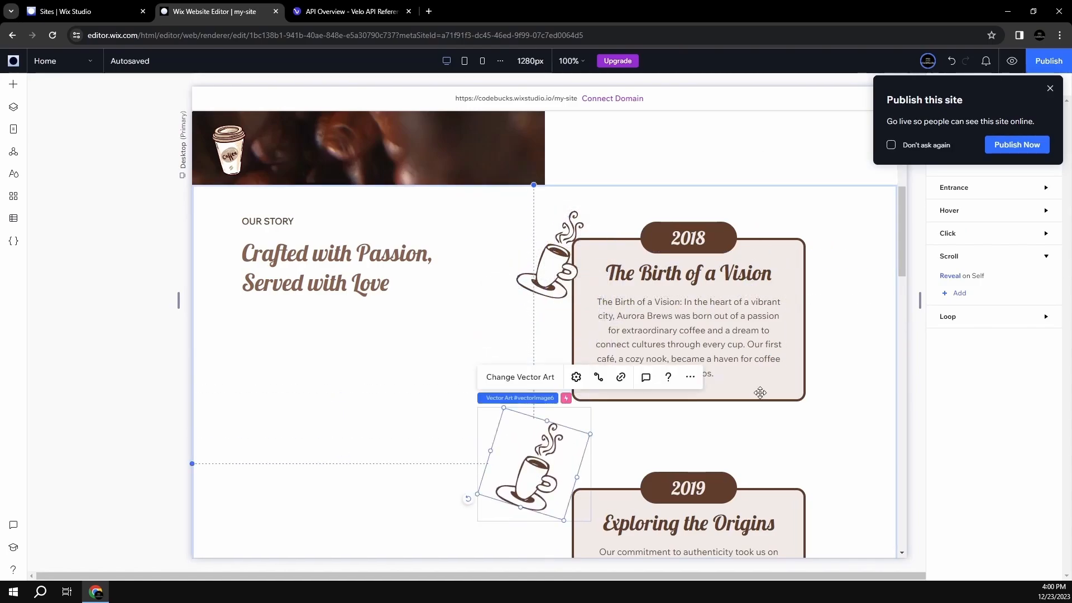
scroll(517, 335, "down", 3)
left_click_drag(513, 315, 547, 352)
scroll(675, 273, "up", 3)
scroll(675, 273, "down", 3)
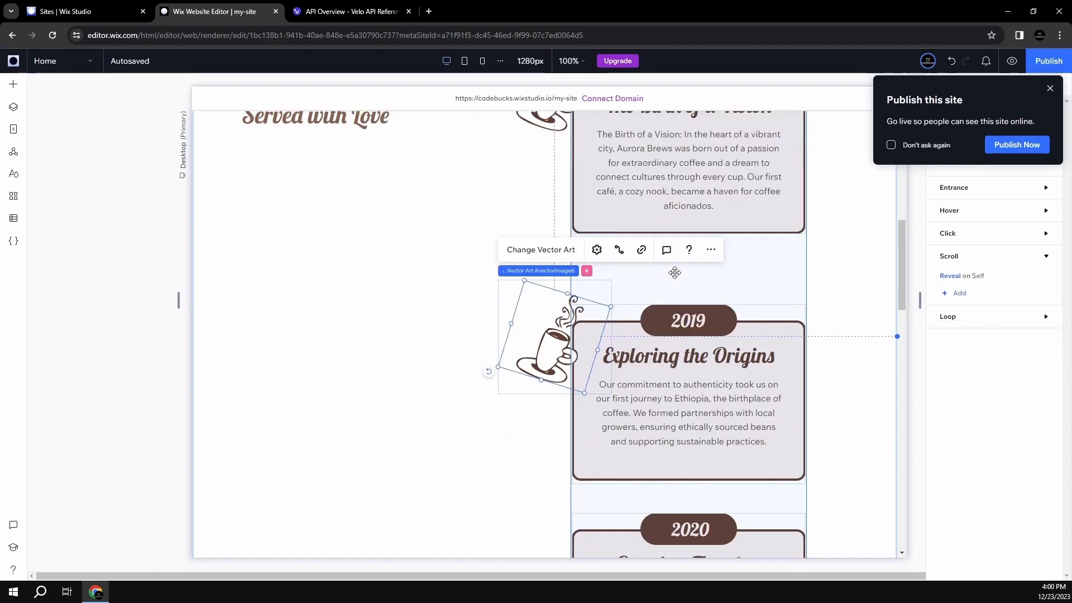
- Duplicate the steaming cup for the 2020, 2021, 2022 and 2023 cards, placing each copy over the card's upper-left corner
scroll(675, 273, "down", 3)
key("ctrl+d")
left_click_drag(557, 200, 546, 399)
key("ctrl+d")
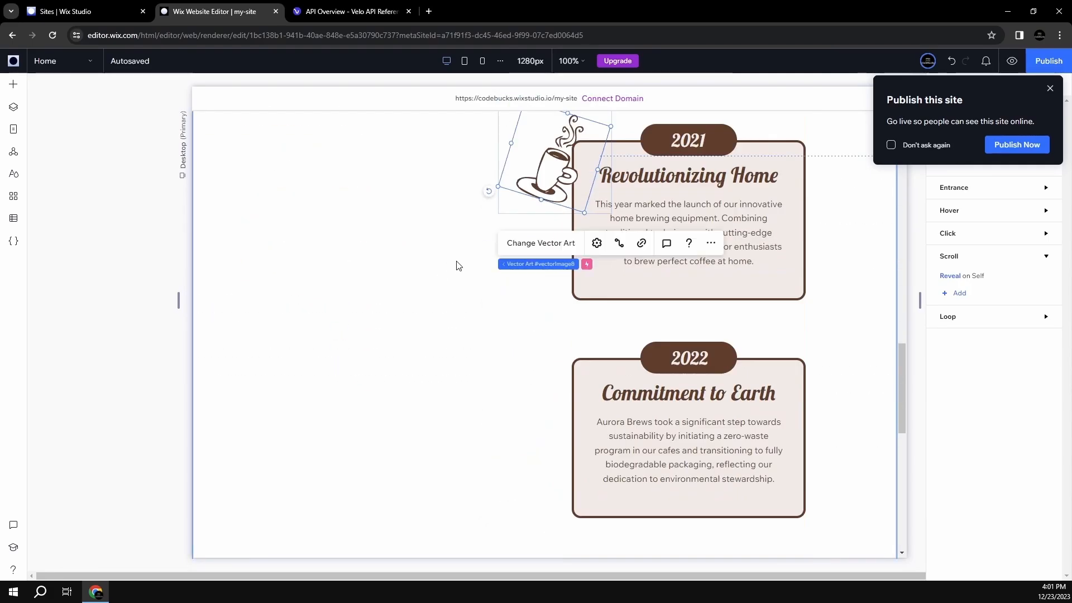
key("ctrl+d")
scroll(399, 301, "down", 5)
key("ctrl+d")
left_click_drag(558, 125, 547, 366)
- Dismiss the publish reminder with Don't ask again, and preview the homepage with its timeline cups
left_click(407, 258)
scroll(407, 258, "up", 1)
left_click(892, 146)
left_click(1049, 91)
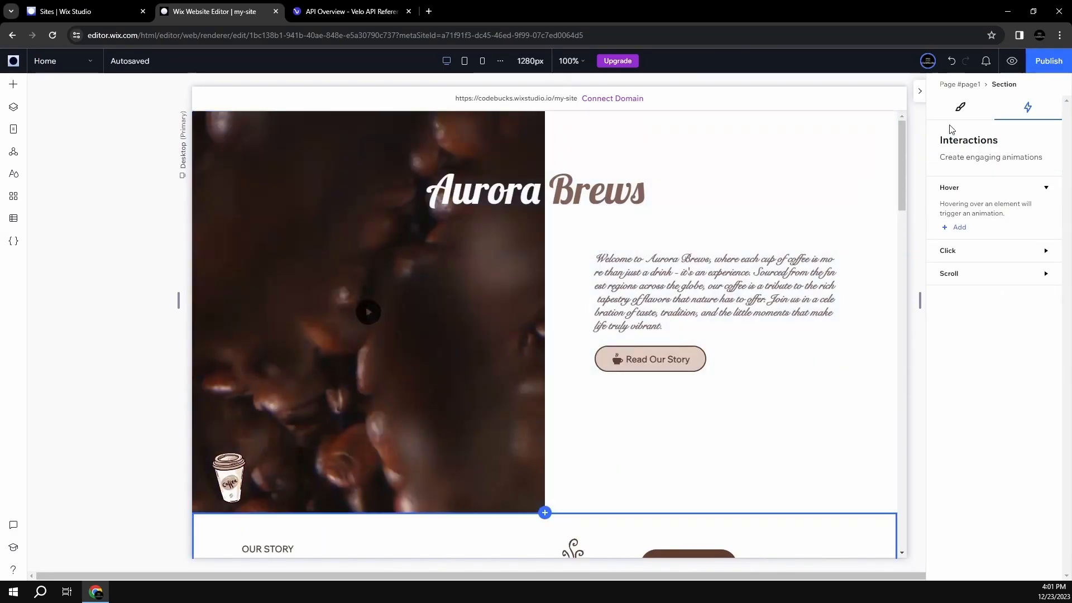
left_click(1011, 61)
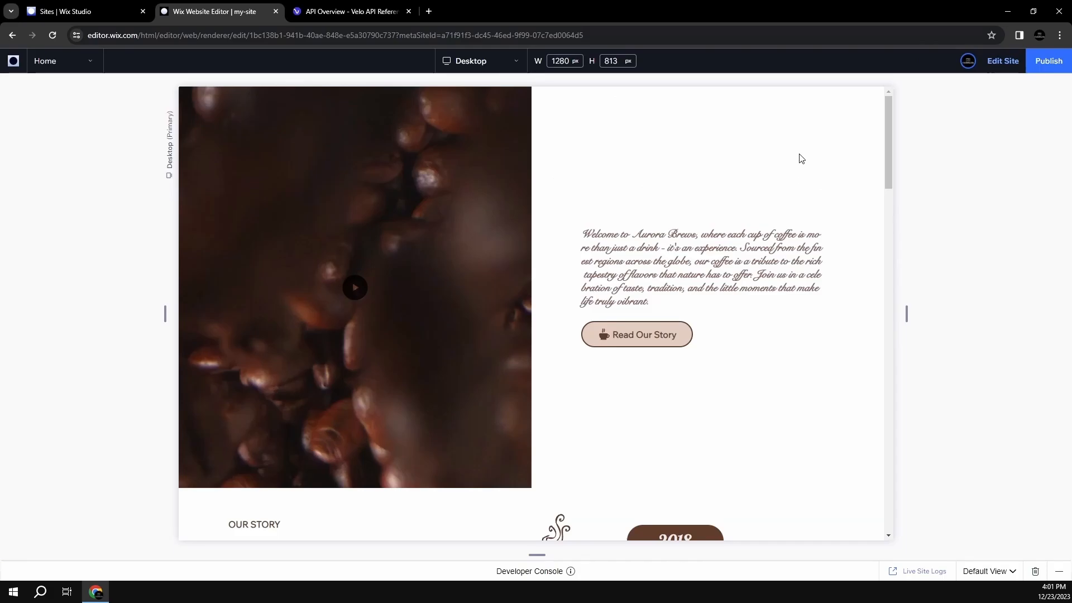
left_click_drag(889, 133, 907, 95)
left_click(1002, 61)
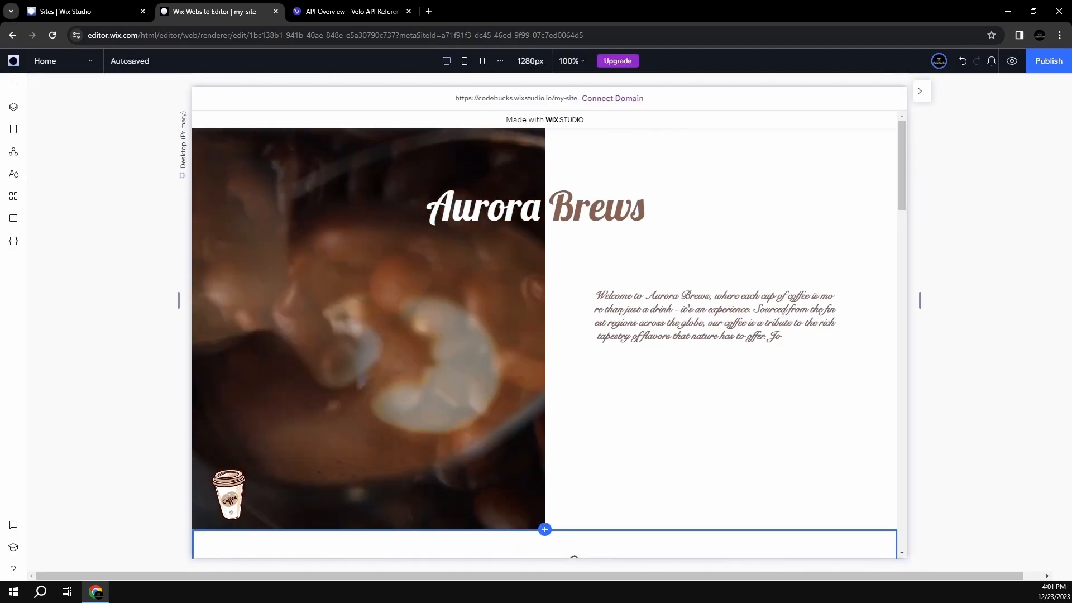
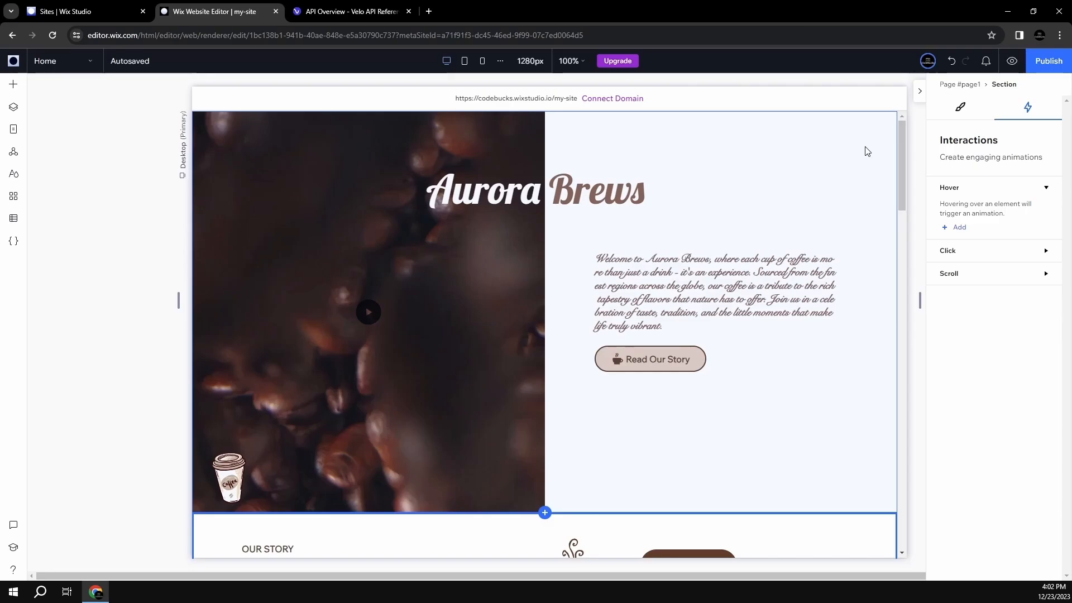
- Shorten the Our Story section so it ends just below the 2023 card
scroll(867, 151, "down", 20)
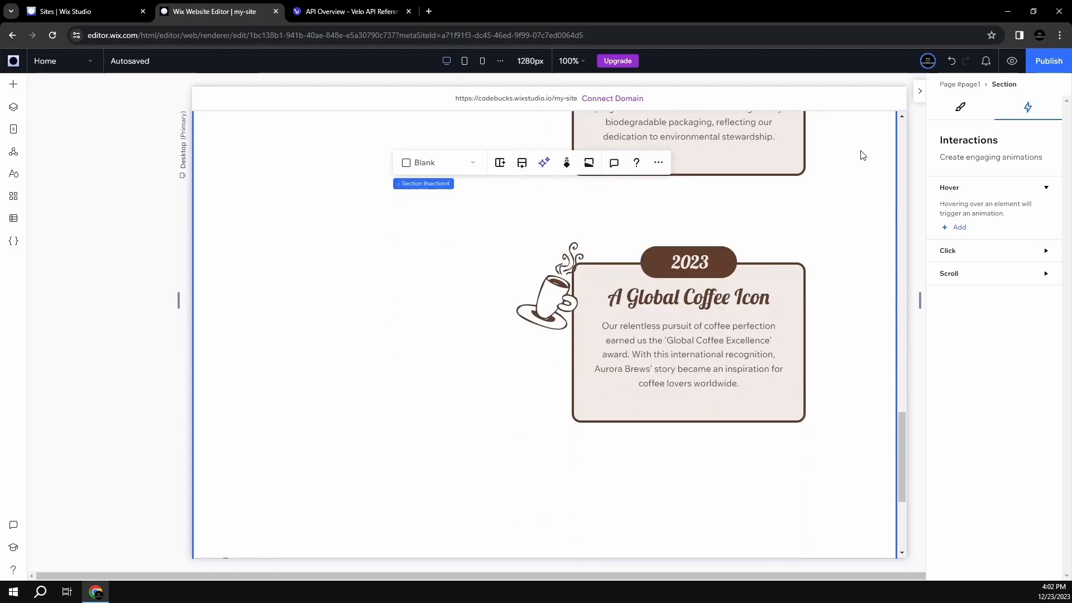
scroll(861, 151, "down", 4)
left_click_drag(581, 506, 608, 230)
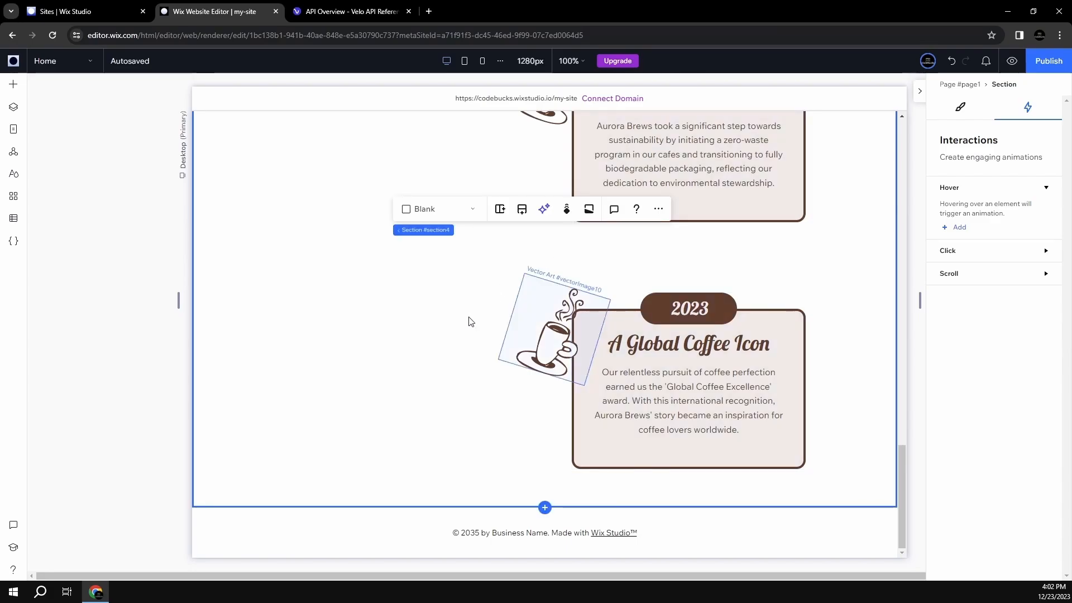
- Add a blank section below Our Story and place a container stretched to fill it
left_click(545, 508)
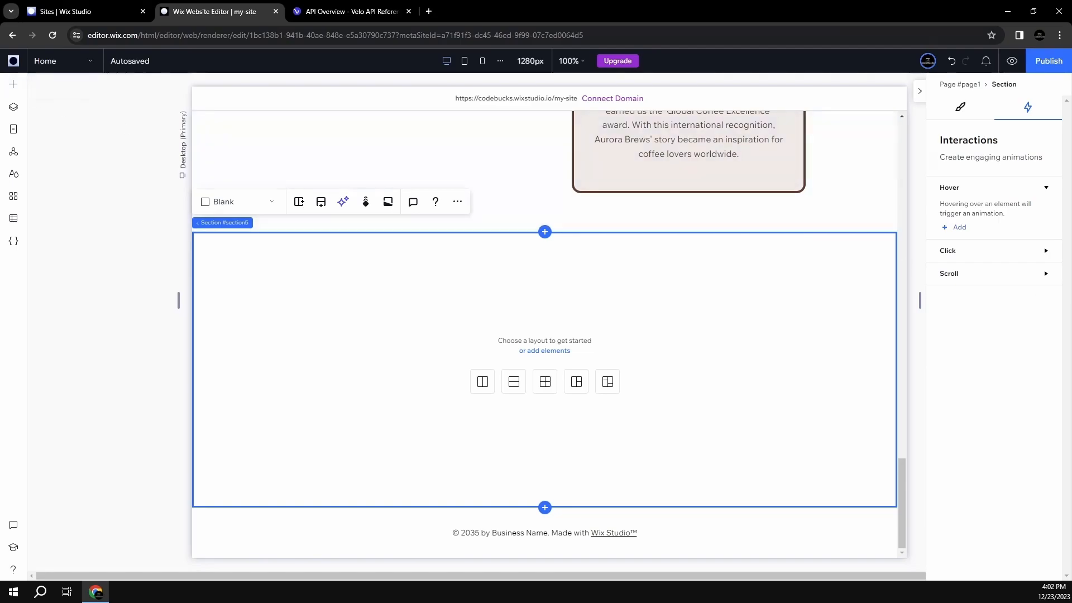
left_click(13, 84)
left_click_drag(216, 226, 601, 350)
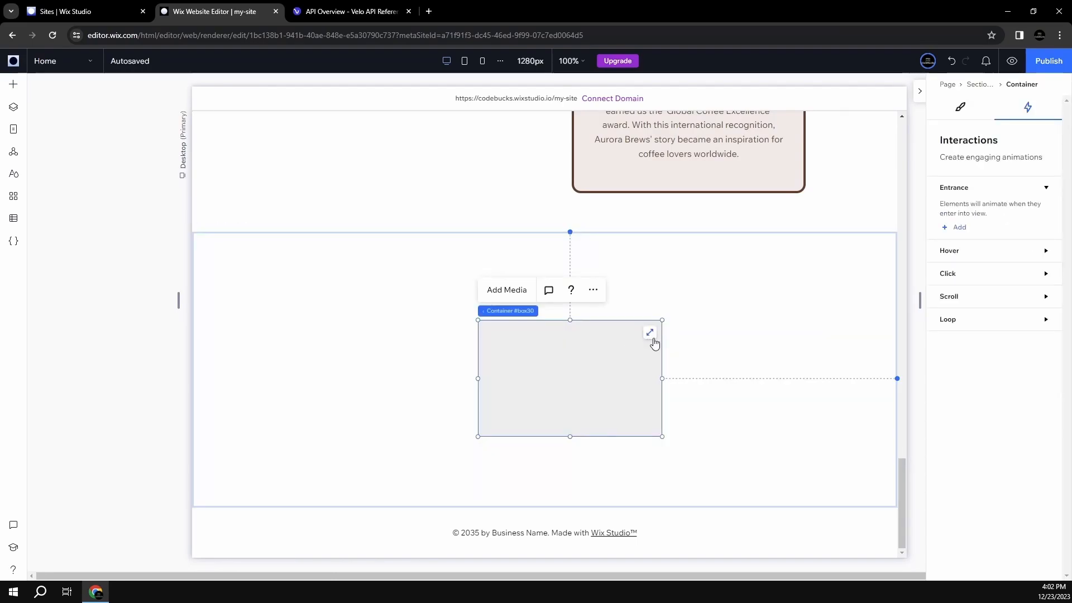
left_click(650, 334)
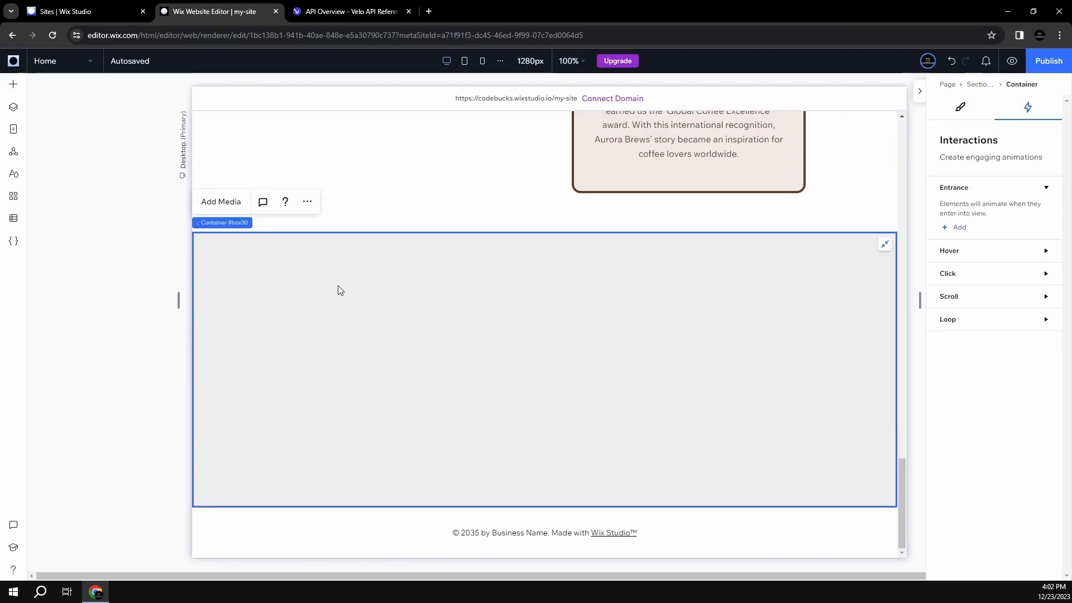
- Add a video box stretched to fill the new container and change its video to Coffee Machine from Wix media
left_click(14, 86)
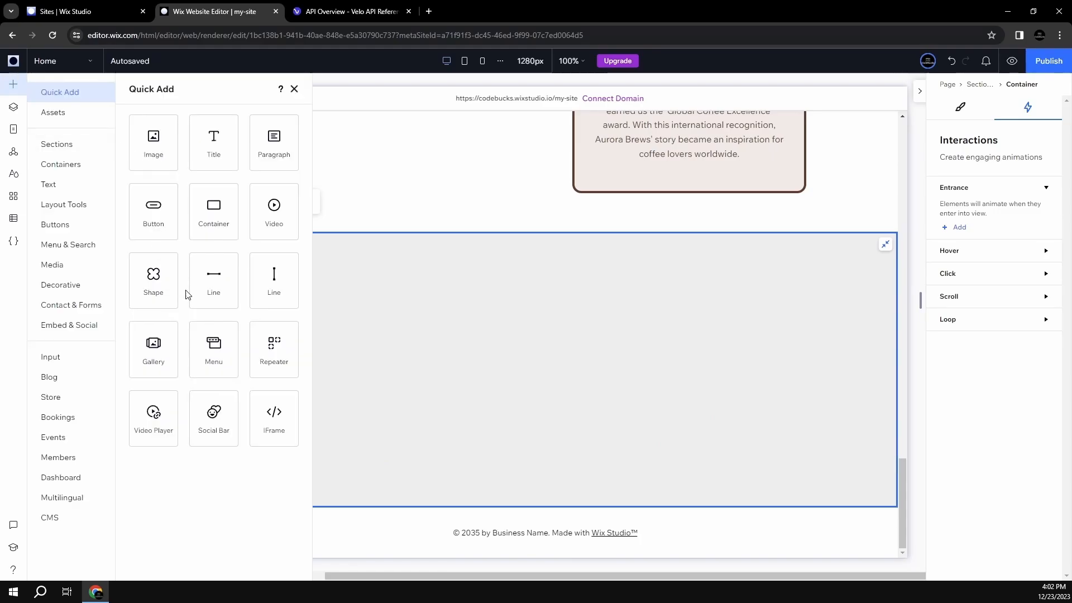
left_click_drag(267, 212, 510, 342)
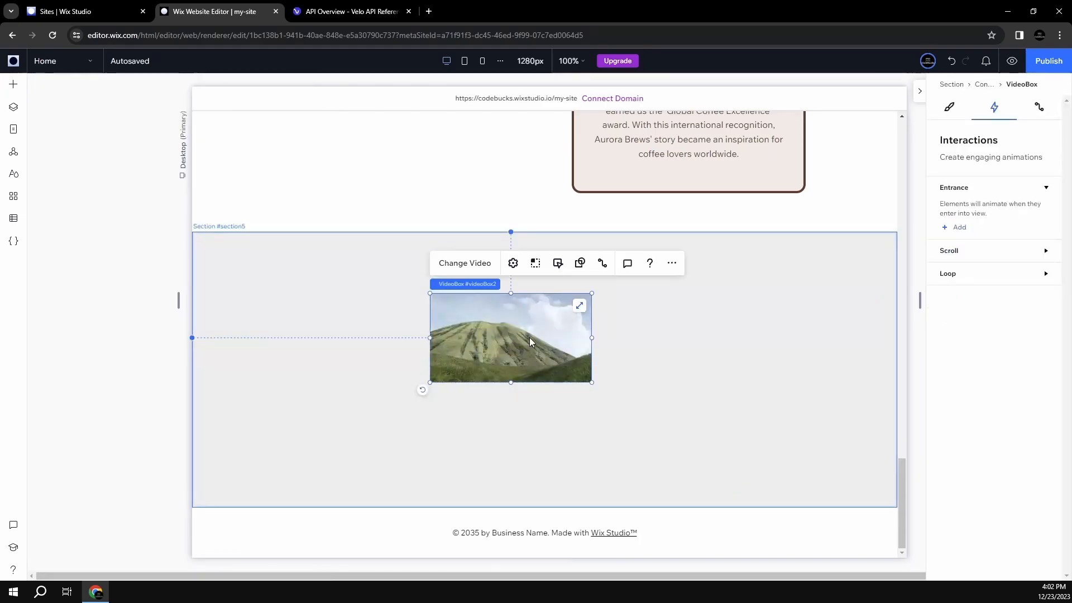
left_click(580, 307)
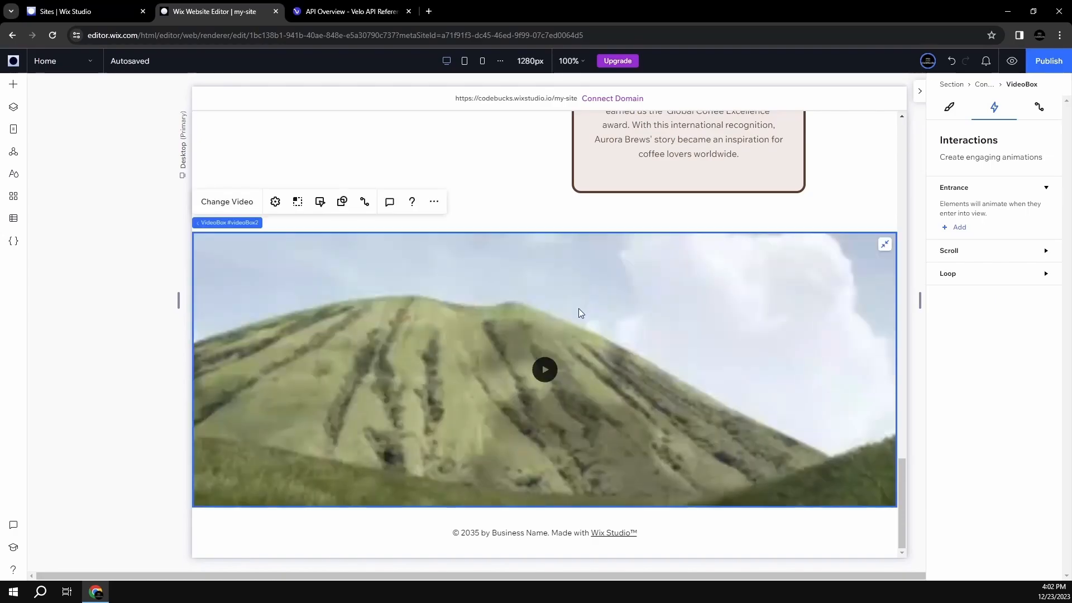
left_click(216, 203)
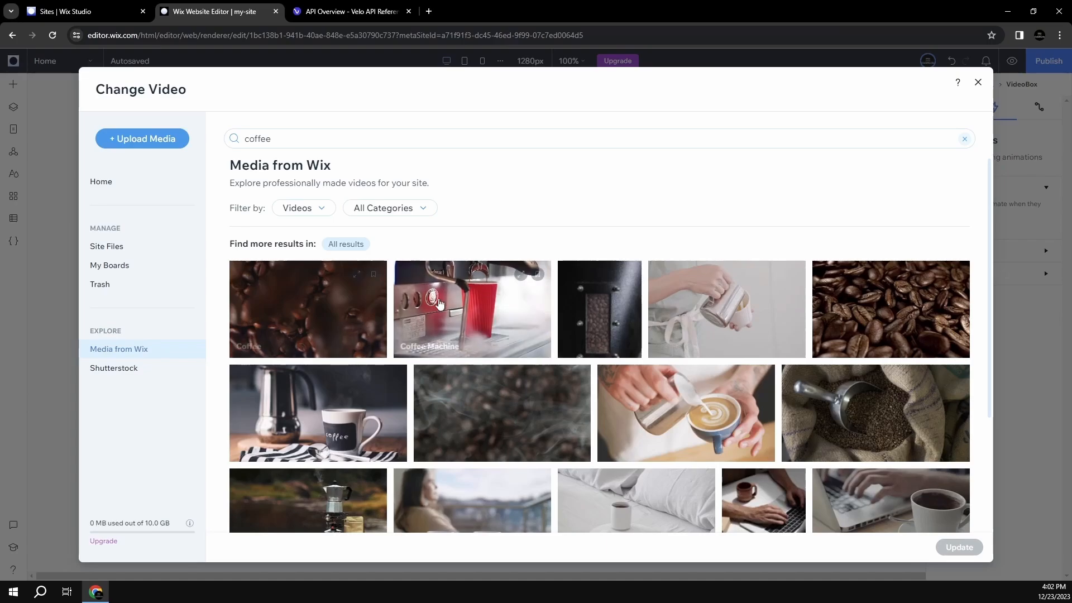
left_click(501, 280)
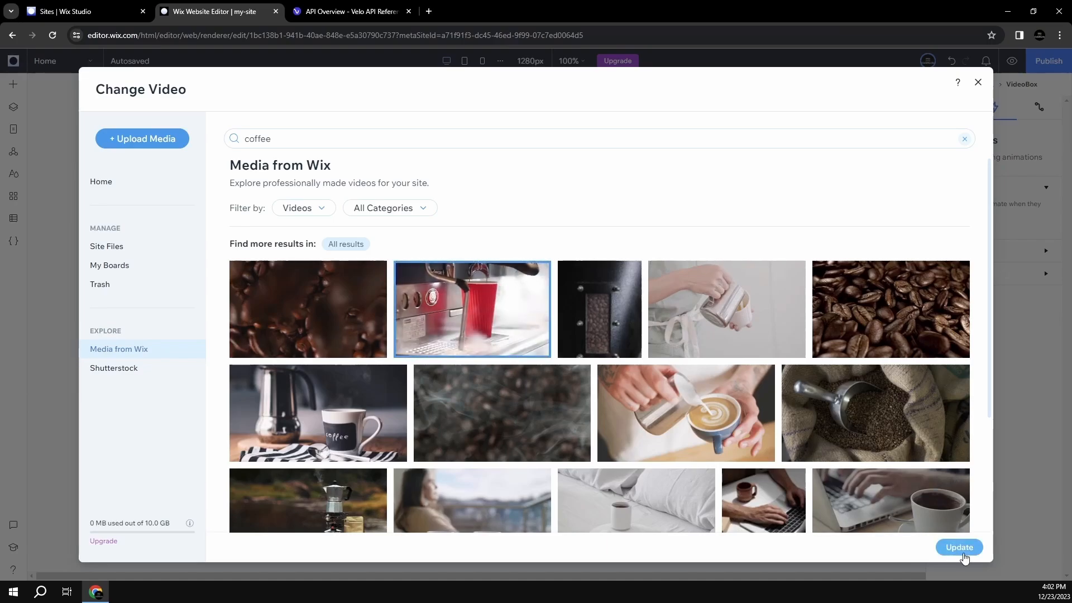
left_click(957, 549)
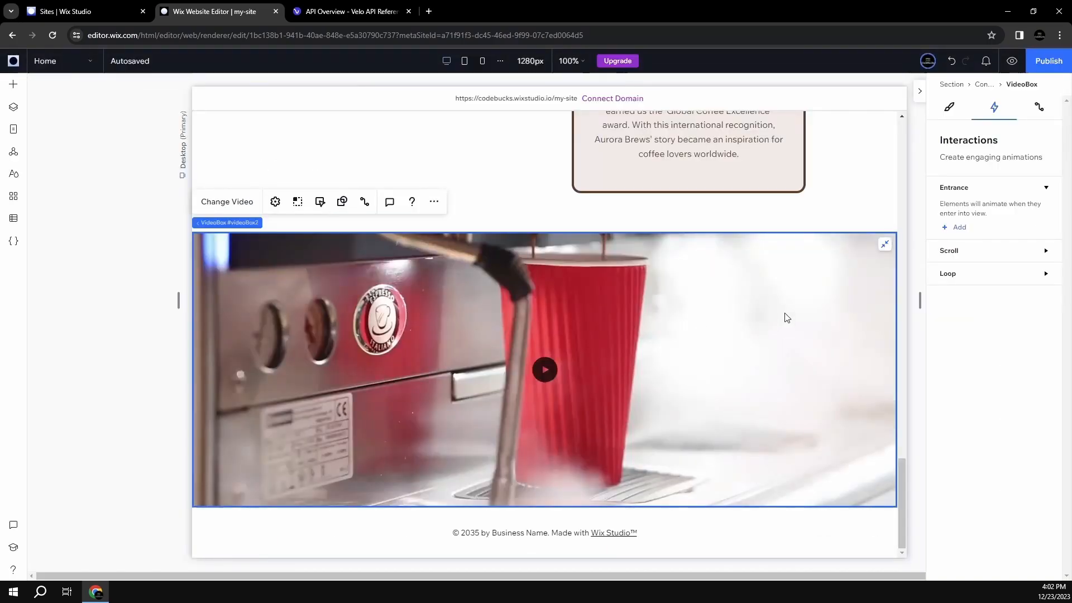
- Add a scroll interaction with the Shape animation to the container that holds the coffee machine video
left_click(84, 318)
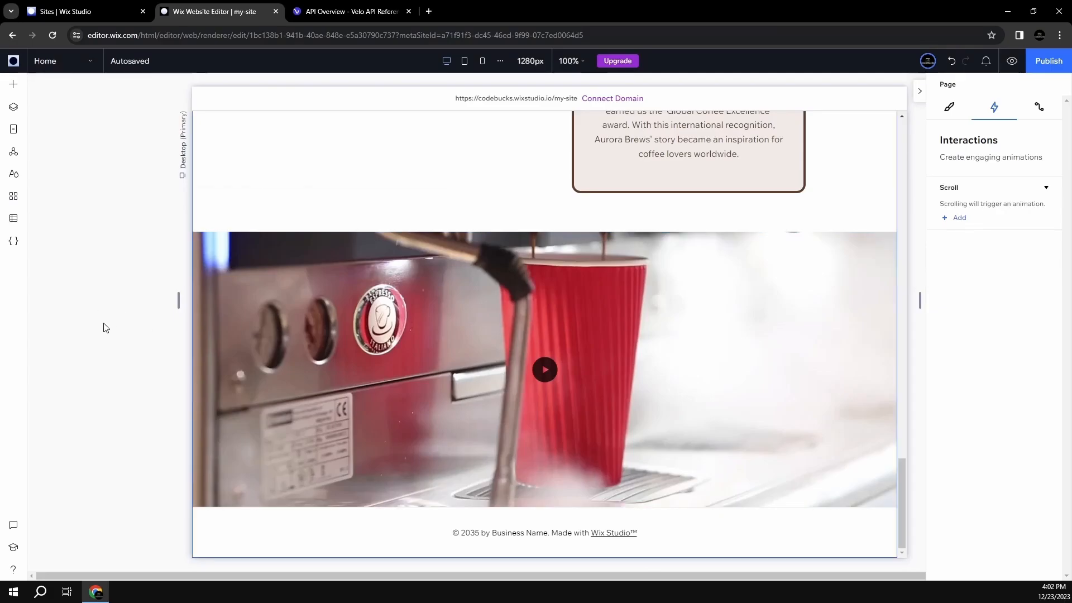
left_click(400, 297)
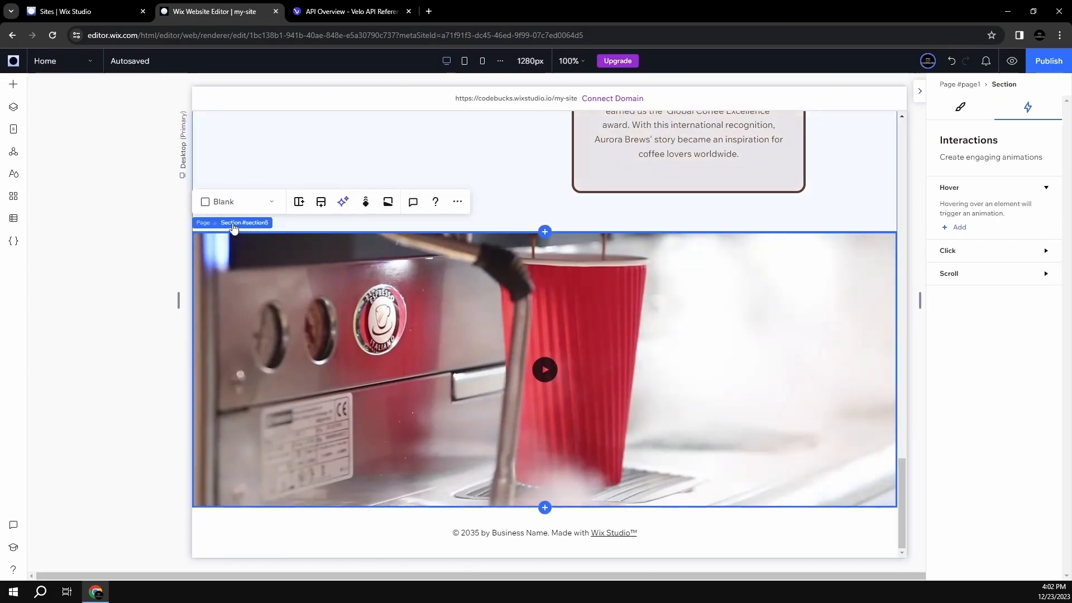
left_click(247, 257)
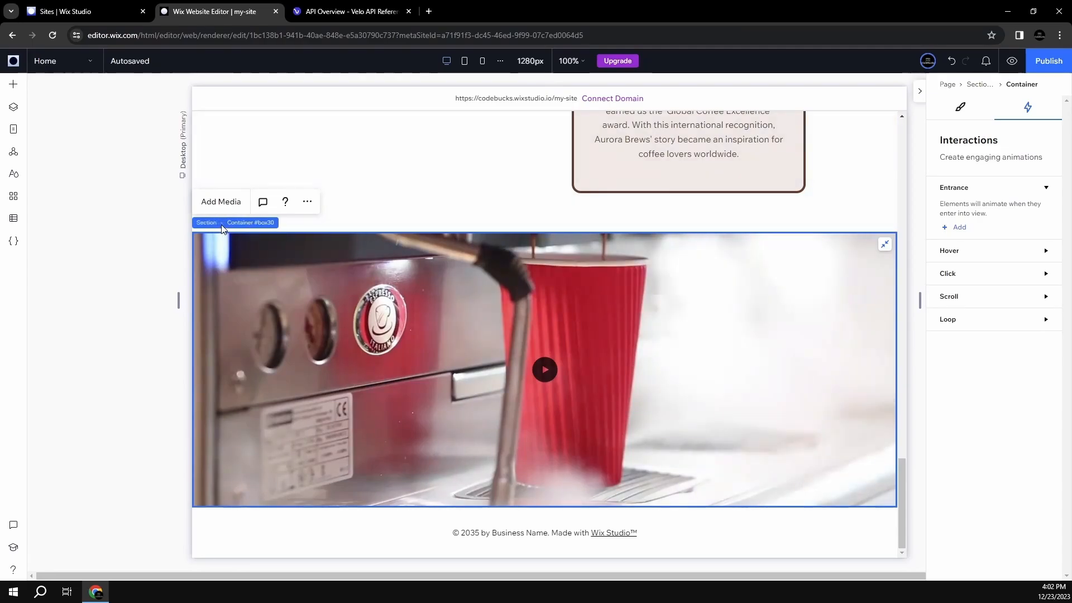
left_click(955, 298)
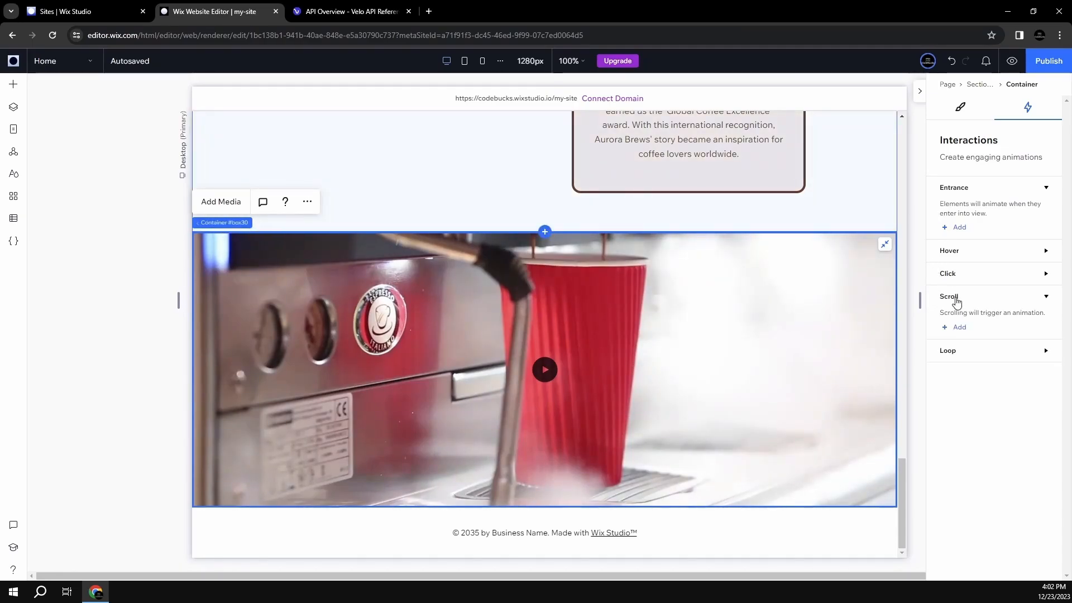
left_click(960, 330)
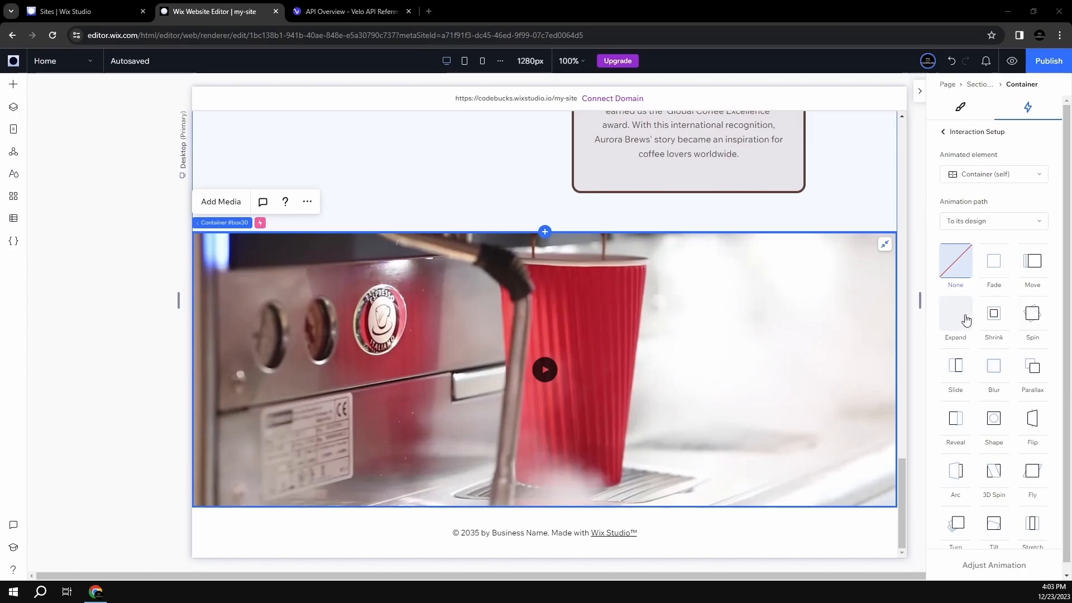
scroll(994, 318, "down", 1)
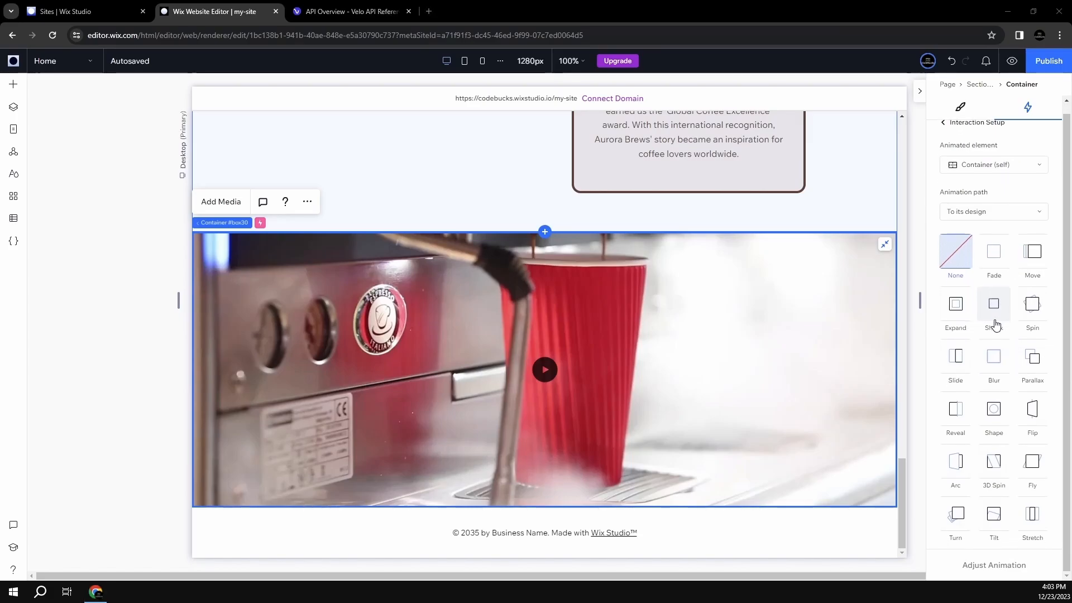
left_click(992, 417)
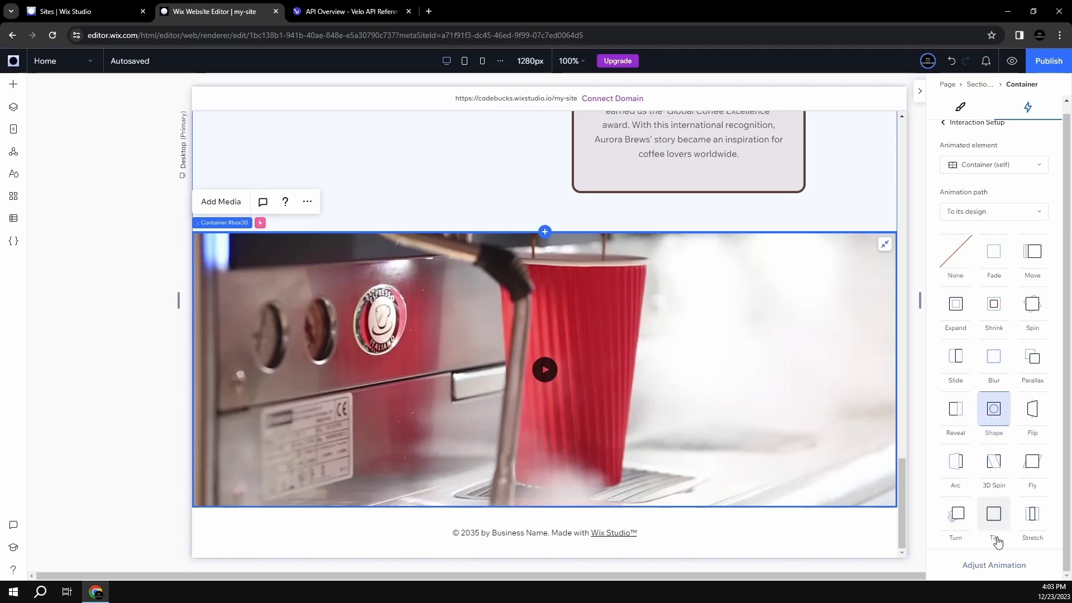
- Open the Shape animation's settings and scroll the page back and forth to check how the video container is unveiled
left_click(987, 567)
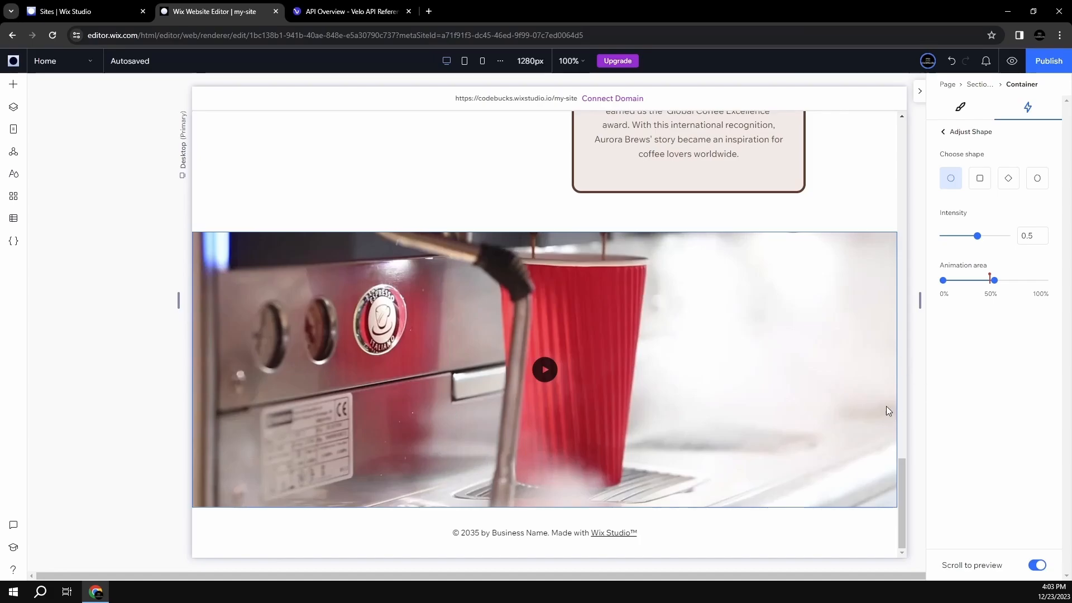
scroll(823, 302, "up", 4)
scroll(824, 302, "down", 3)
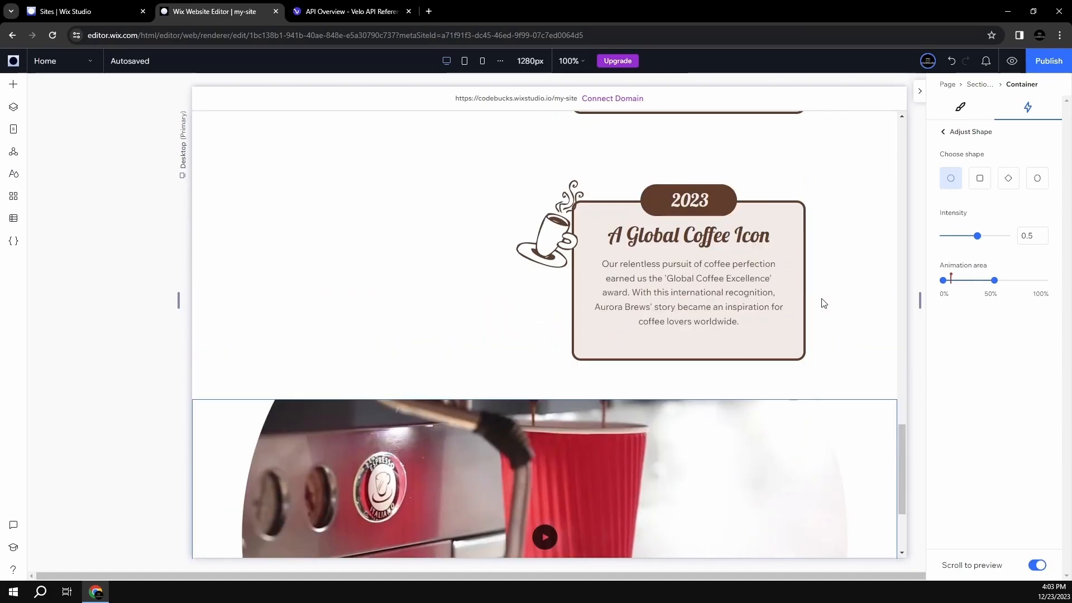
scroll(824, 302, "up", 2)
scroll(824, 302, "down", 2)
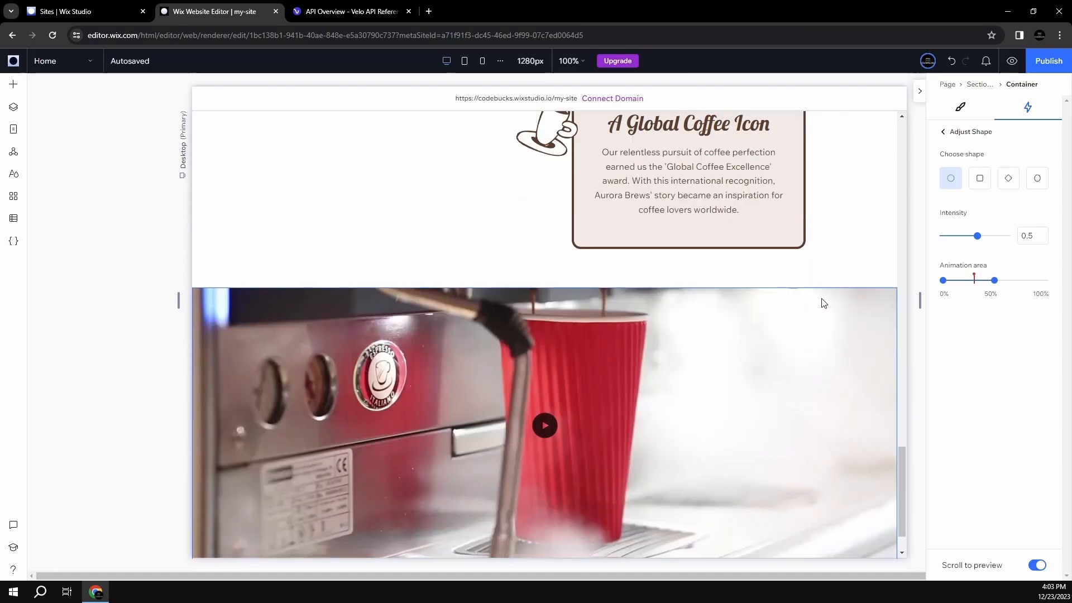
scroll(824, 302, "up", 3)
scroll(823, 302, "down", 2)
scroll(823, 302, "up", 4)
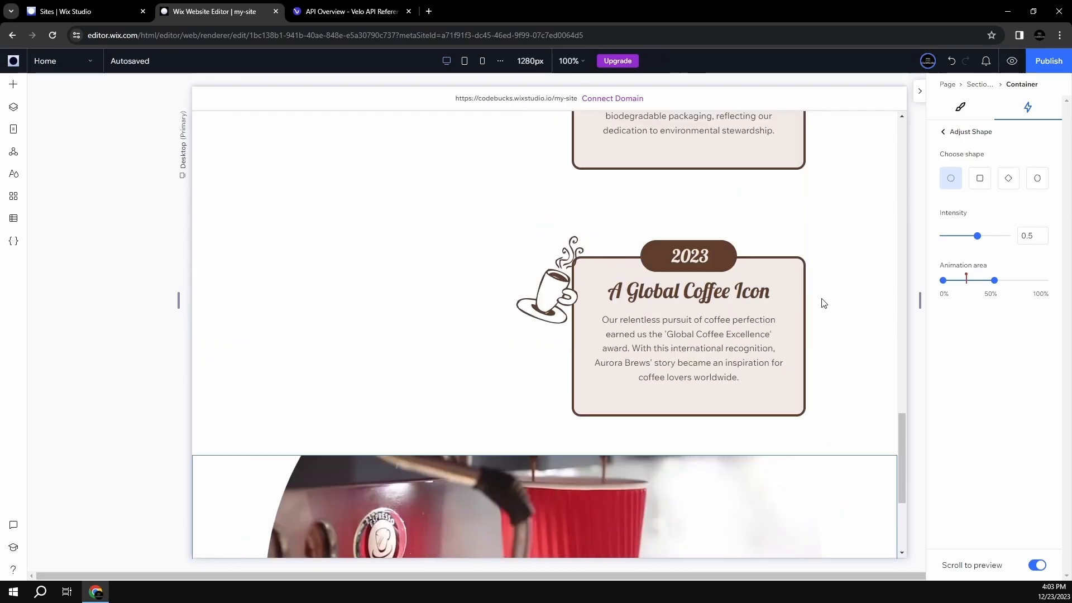
- Extend the end of the Shape animation's area to about 65% for the coffee machine video container, keeping the intensity at 0.5
scroll(823, 303, "down", 2)
scroll(823, 303, "down", 5)
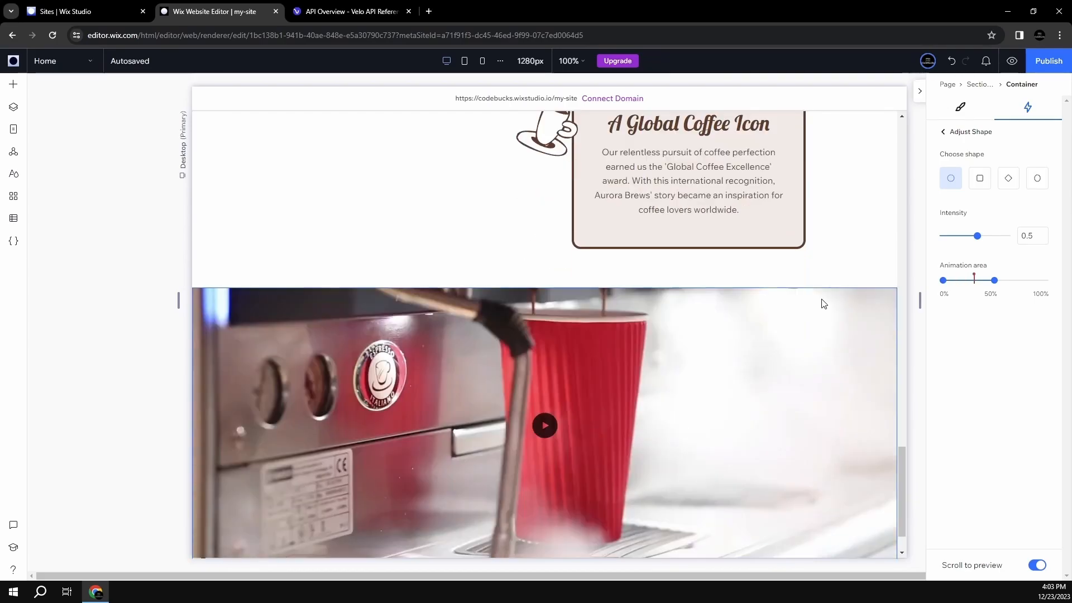
scroll(823, 303, "up", 5)
scroll(822, 305, "down", 1)
scroll(822, 306, "down", 3)
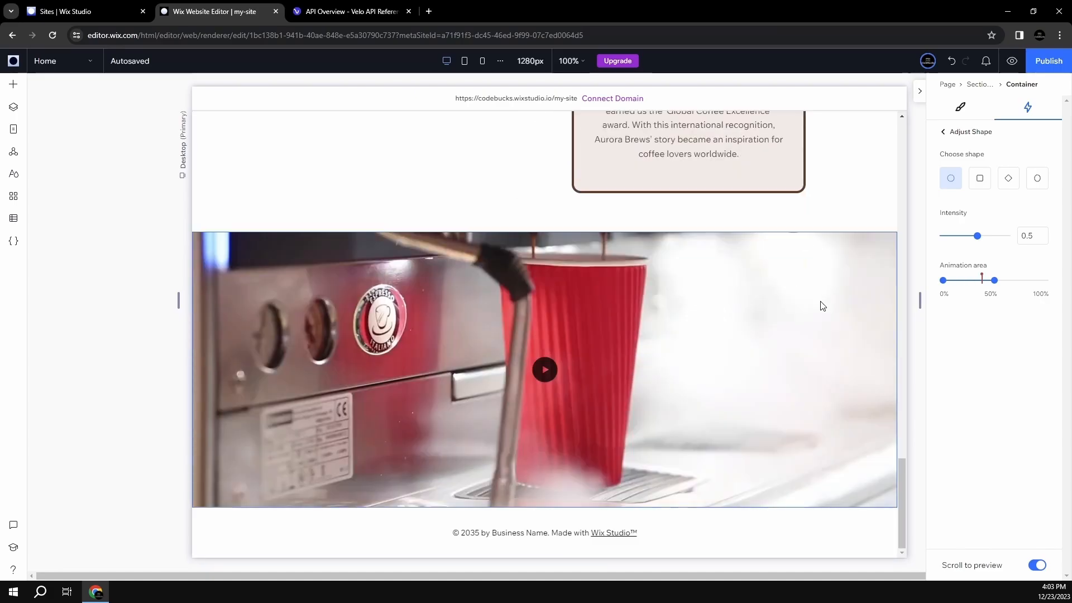
scroll(823, 305, "up", 4)
scroll(823, 306, "down", 4)
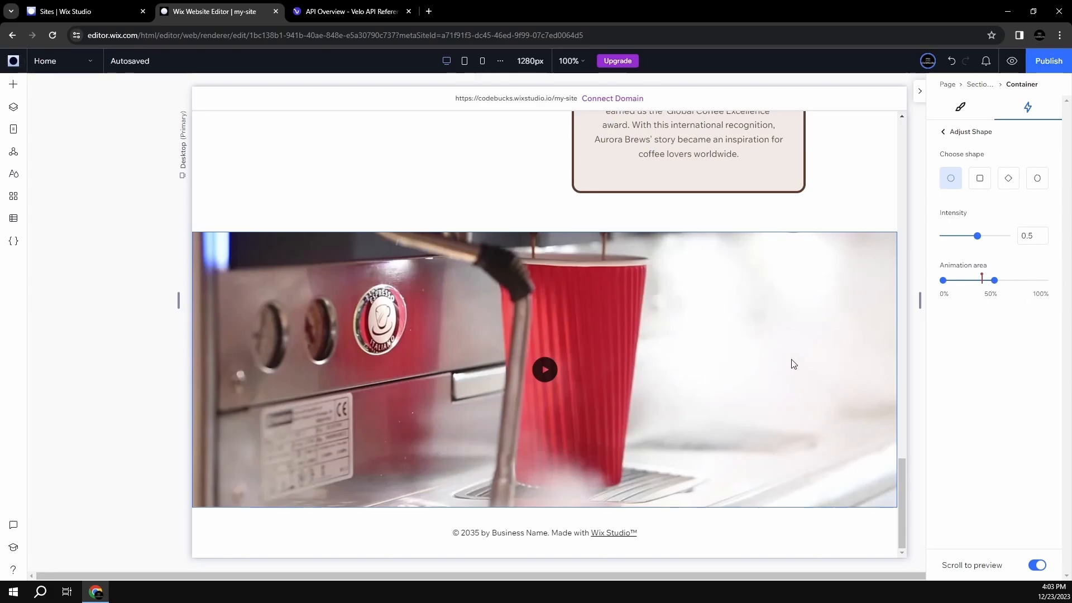
mouse_move(996, 282)
left_click_drag(1001, 285, 1005, 285)
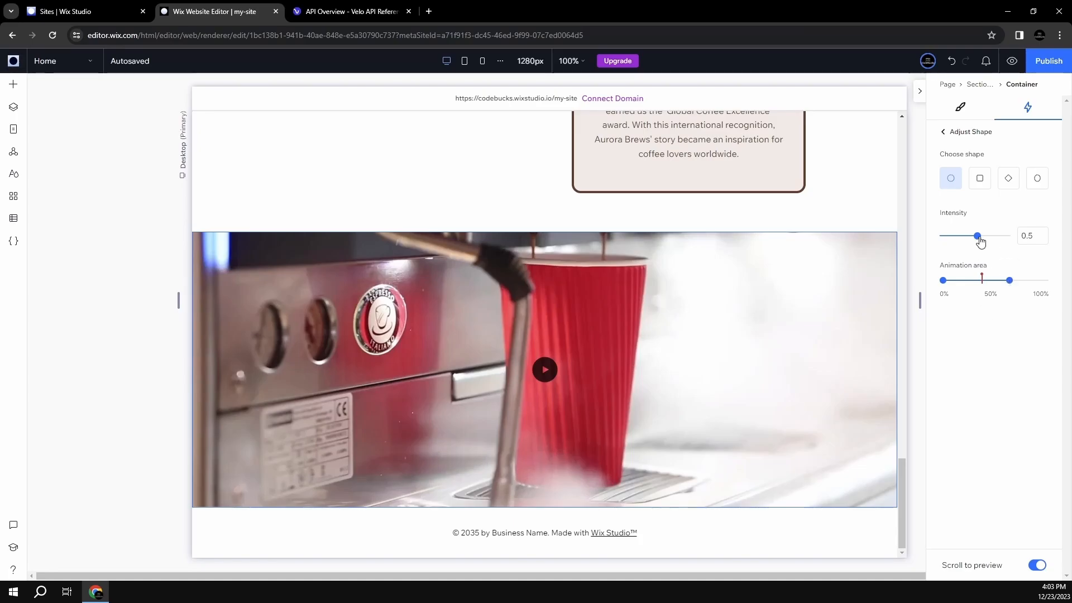
mouse_move(981, 240)
left_mouse_down()
mouse_move(963, 240)
mouse_move(977, 239)
left_mouse_up()
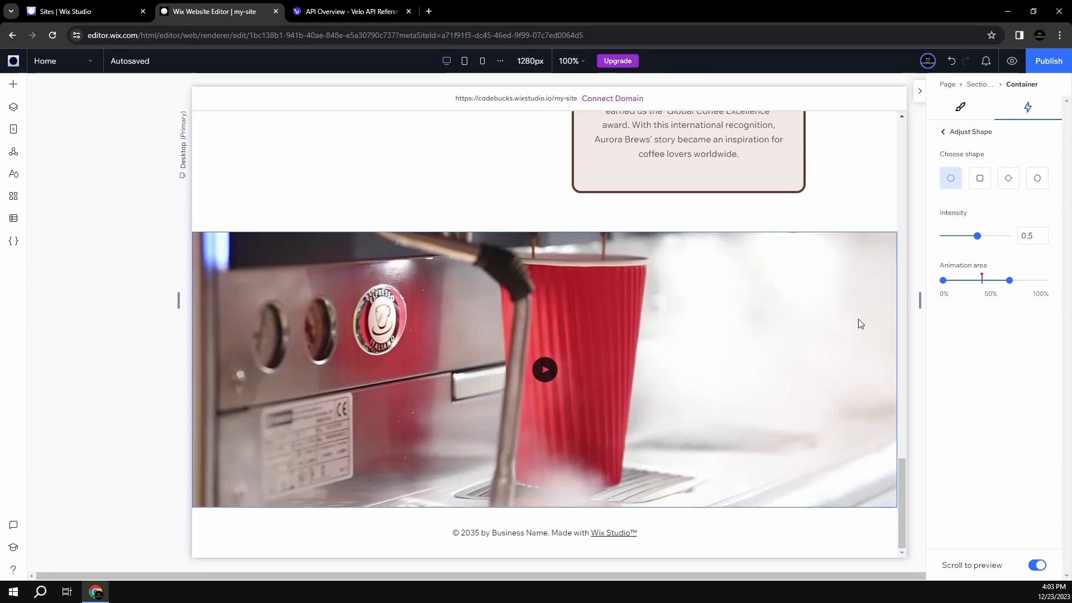
- Preview the site from the top down to the coffee machine video, check its shape reveal on scroll, and return to editing
scroll(858, 319, "up", 8)
scroll(857, 329, "up", 15)
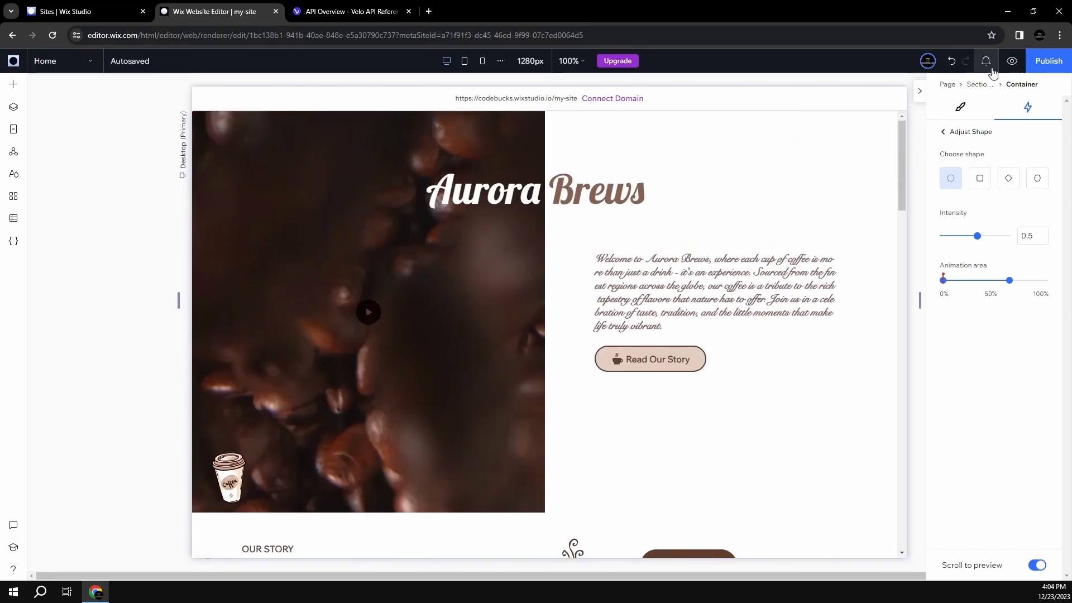
left_click(1011, 62)
scroll(863, 168, "down", 8)
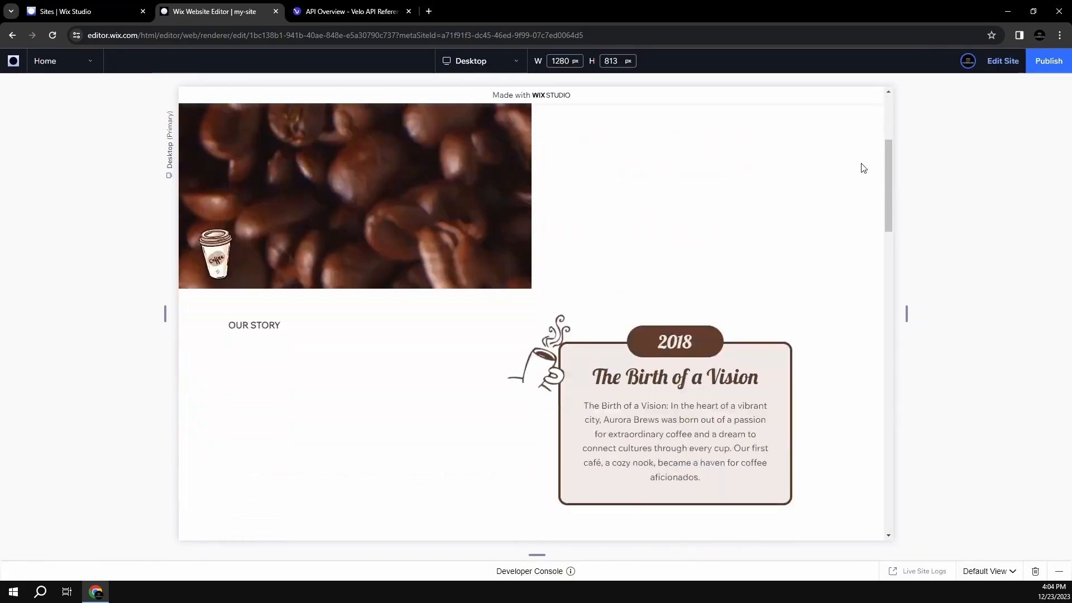
scroll(864, 168, "down", 10)
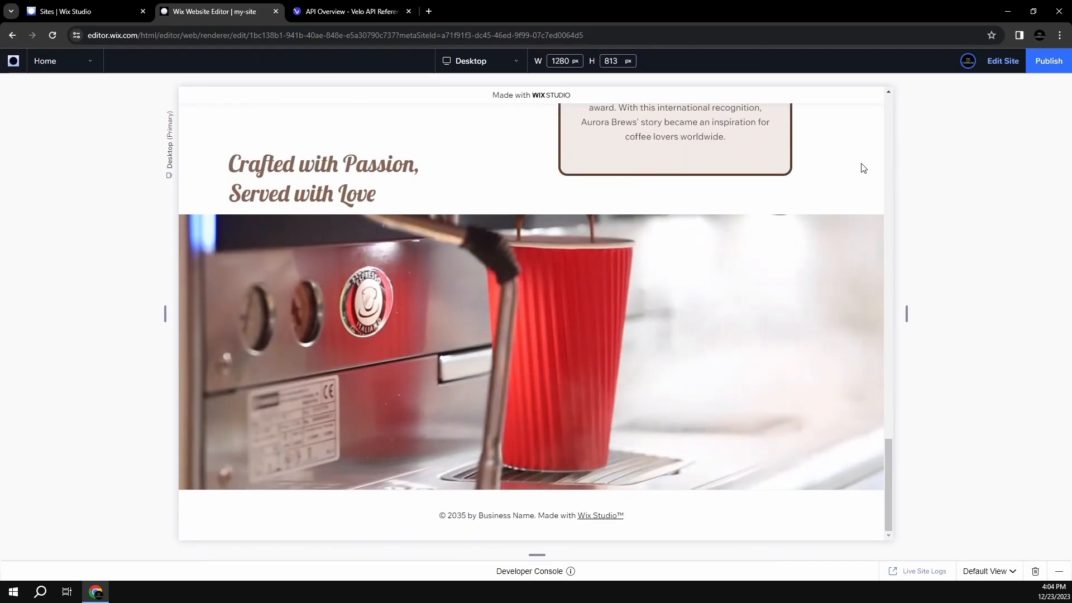
scroll(863, 171, "up", 4)
scroll(862, 174, "up", 2)
scroll(863, 173, "down", 5)
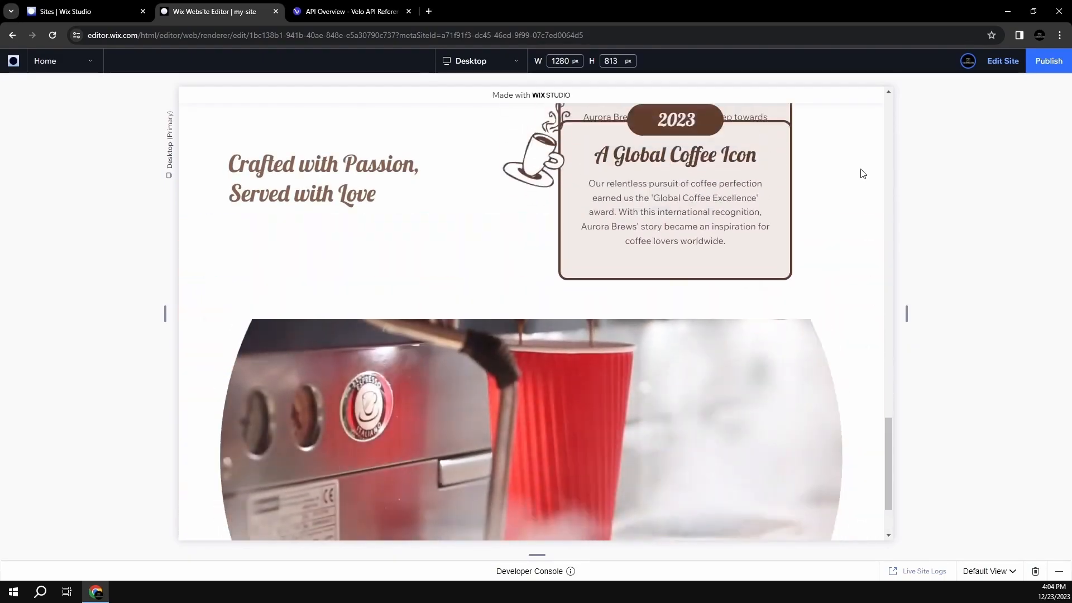
scroll(863, 173, "up", 1)
scroll(863, 172, "down", 5)
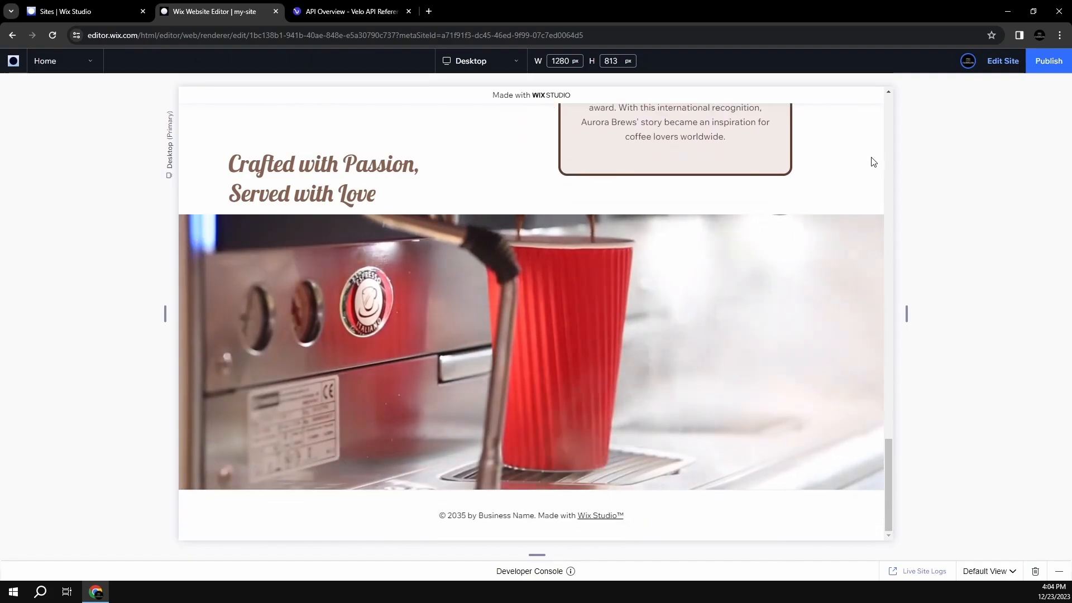
left_click(991, 68)
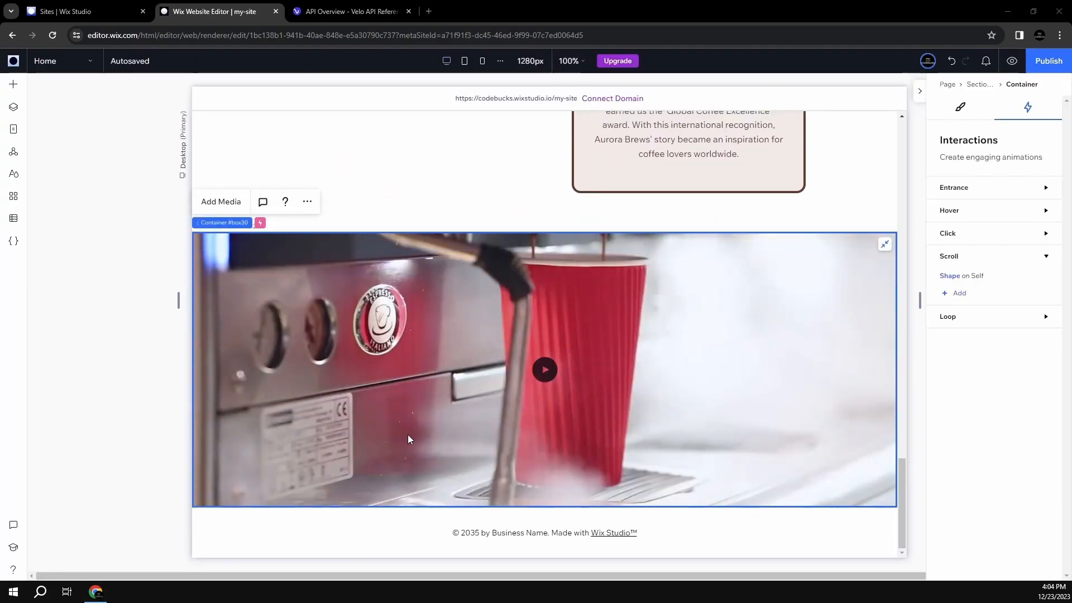
- Open the collection of elements that can be added to the page
left_click(13, 84)
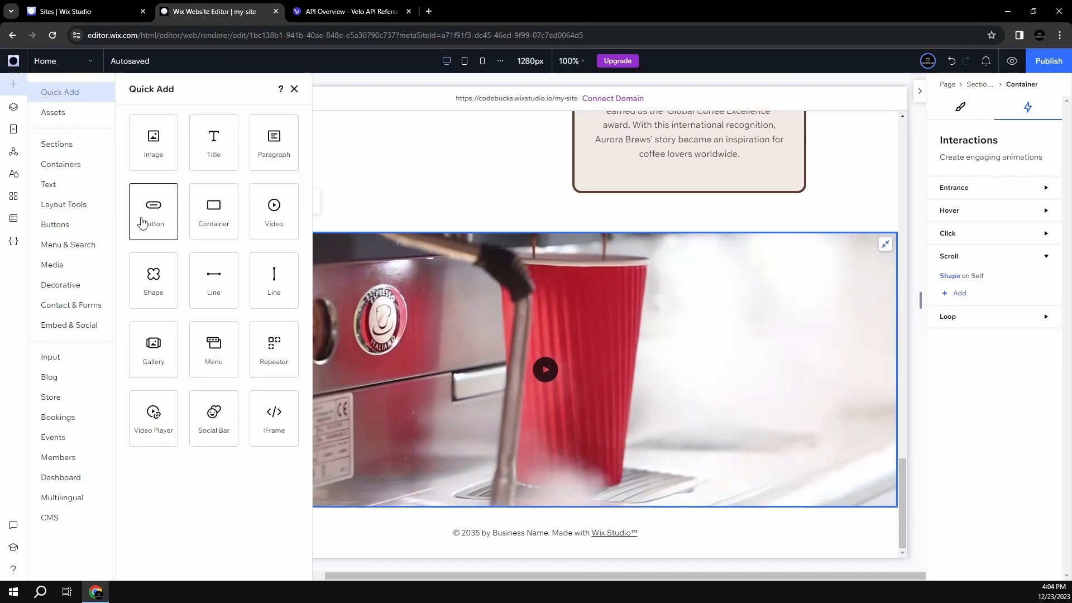
- Add the yellow RSVP styled button to the video box, enlarge it to about 434 × 128 px and centre it
left_click(74, 228)
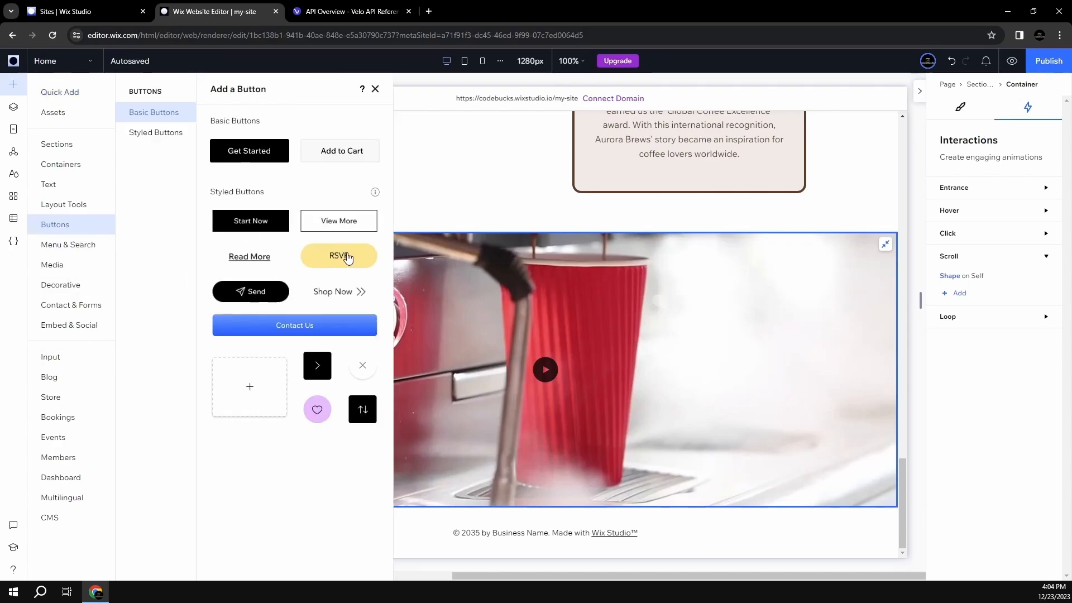
left_click_drag(346, 258, 551, 374)
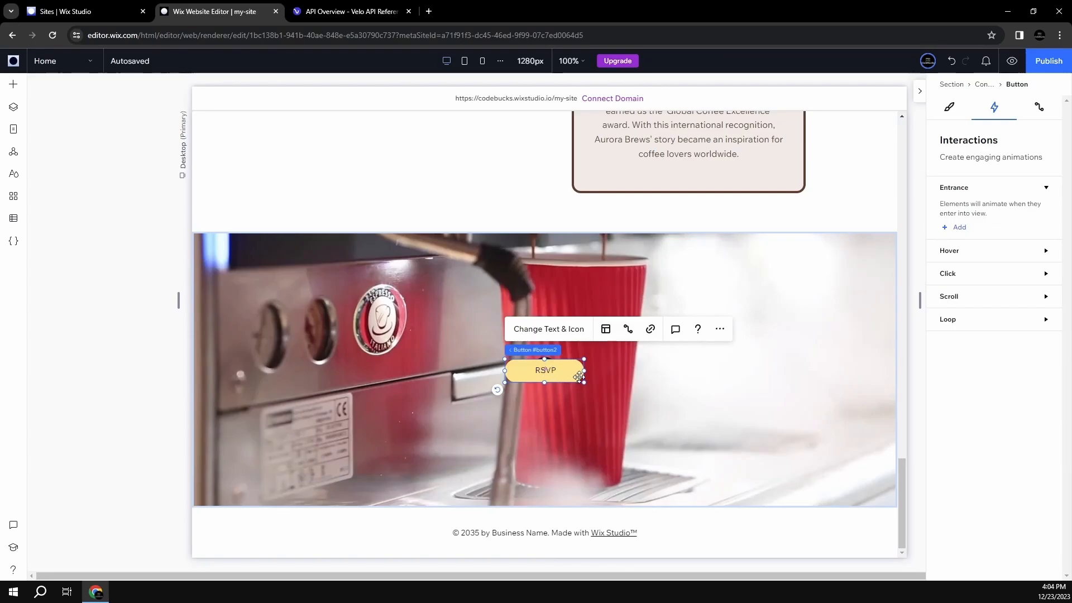
left_click_drag(585, 384, 749, 420)
left_click_drag(672, 414, 545, 367)
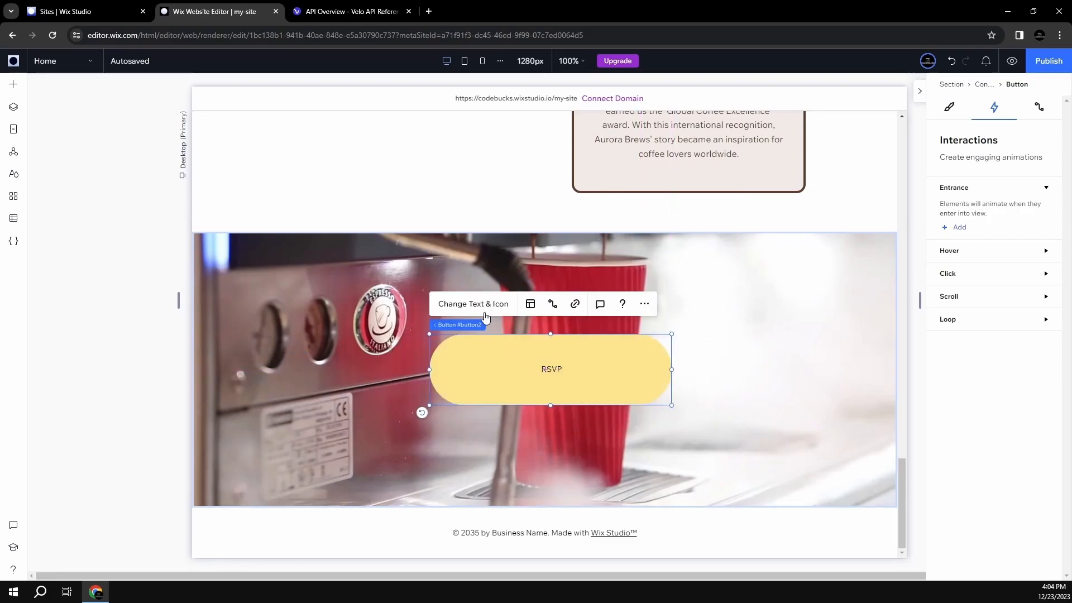
- Set the RSVP button's text style to Heading 1 in its design settings
left_click(955, 109)
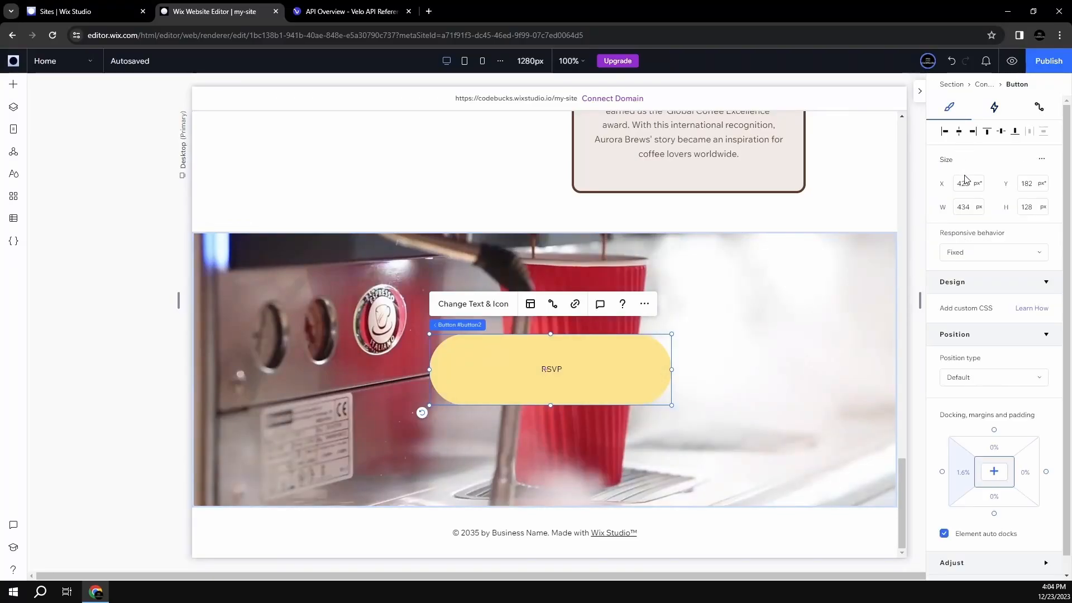
left_click(969, 282)
scroll(970, 378, "down", 2)
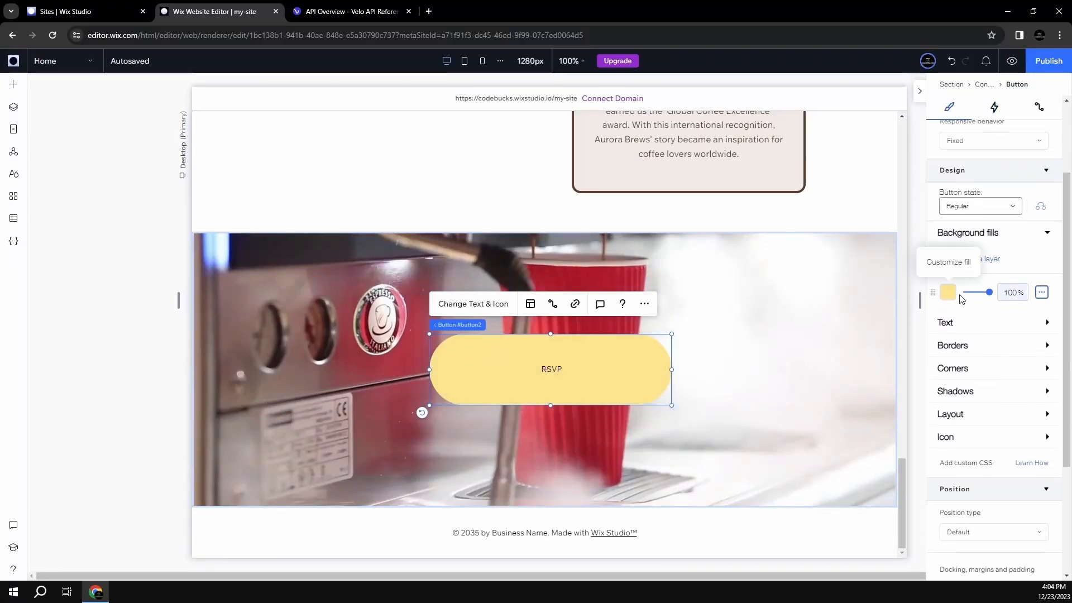
left_click(949, 322)
scroll(1000, 352, "down", 2)
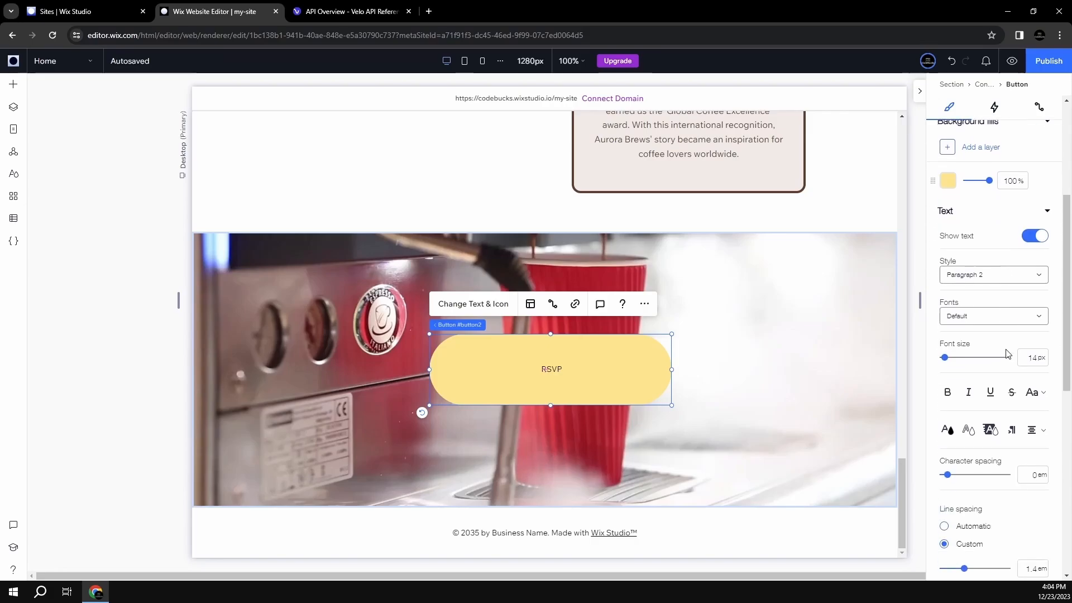
left_click(991, 285)
scroll(991, 296, "up", 5)
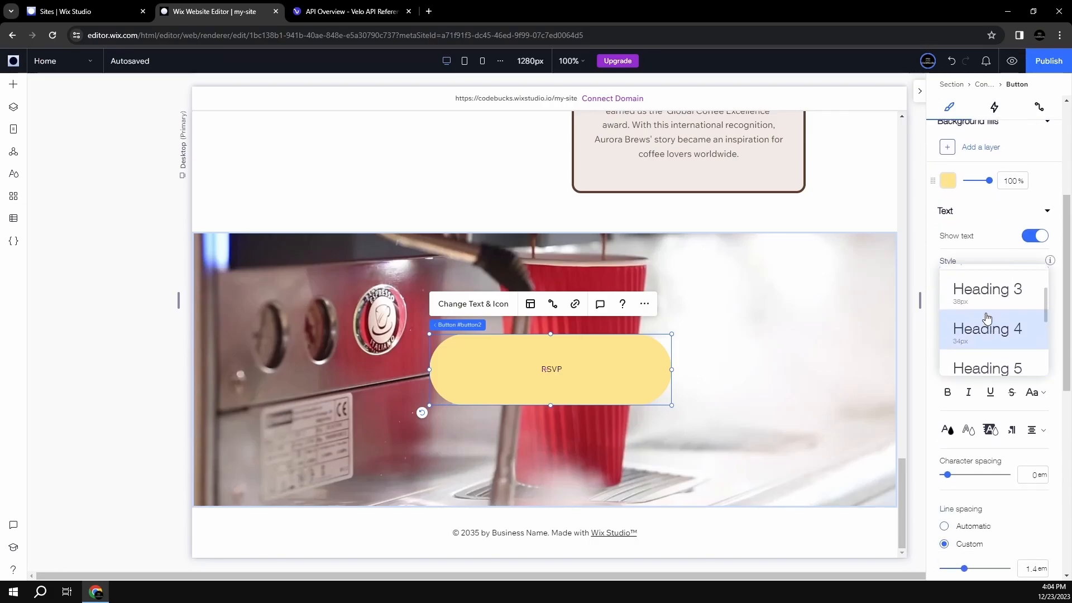
left_click(985, 284)
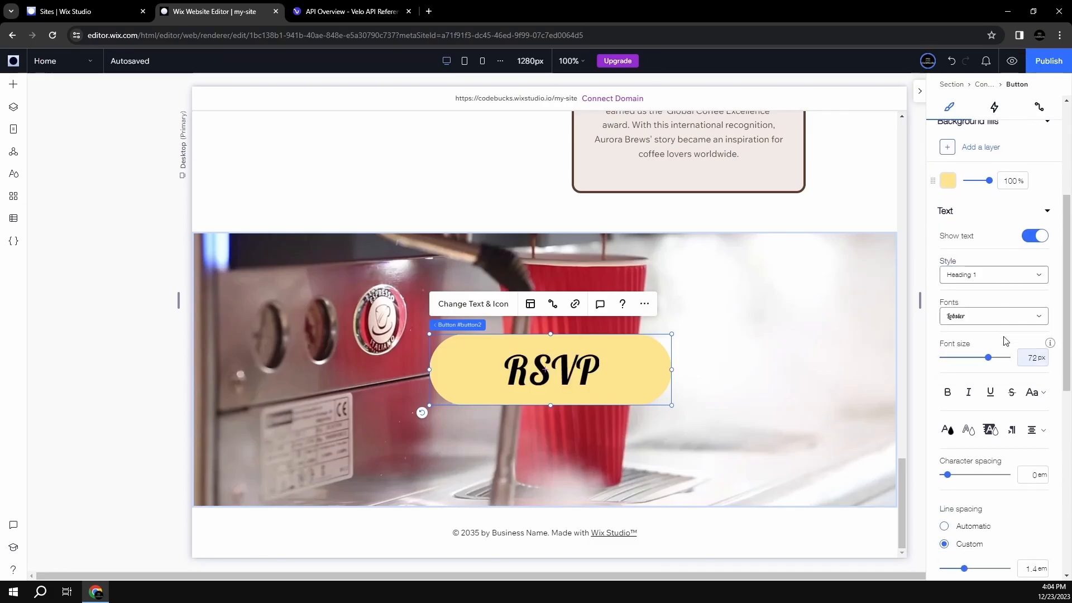
- Set the RSVP button's text colour to the darkest brown theme colour
scroll(987, 335, "down", 2)
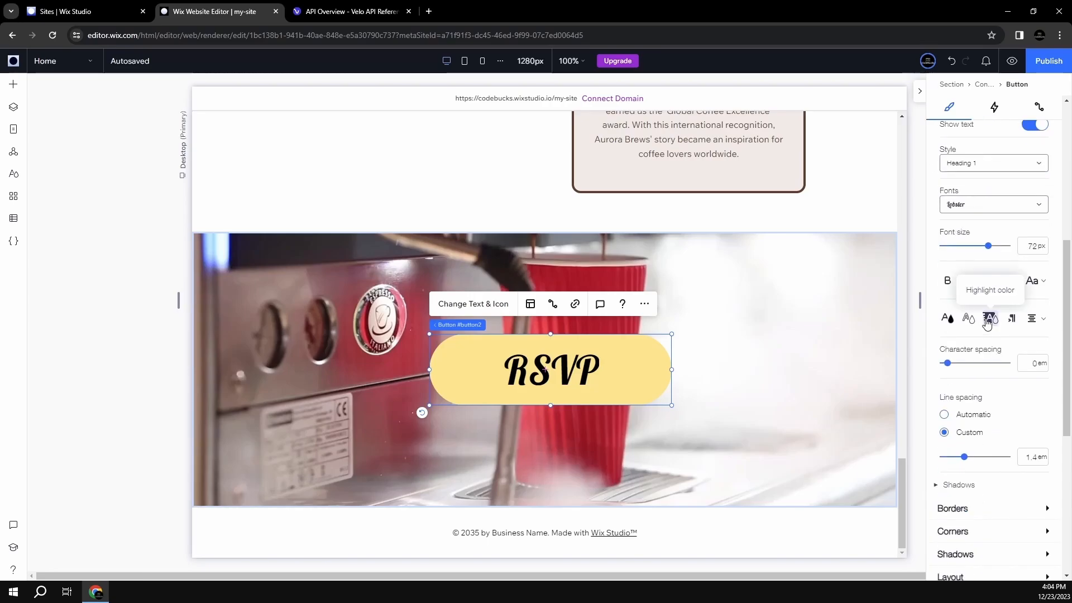
left_click(949, 318)
left_click(1047, 436)
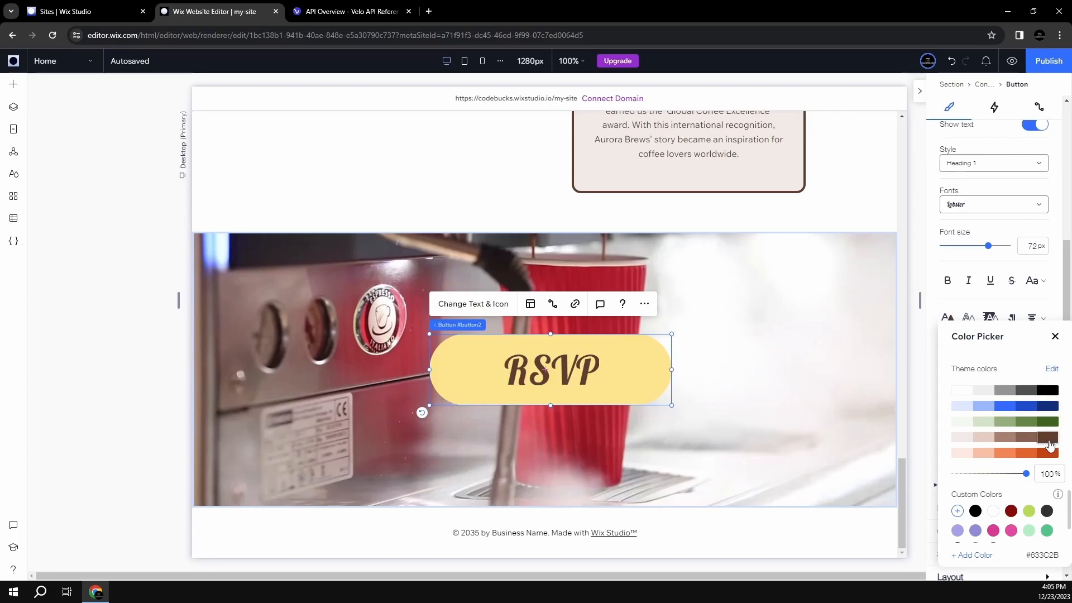
left_click(1055, 339)
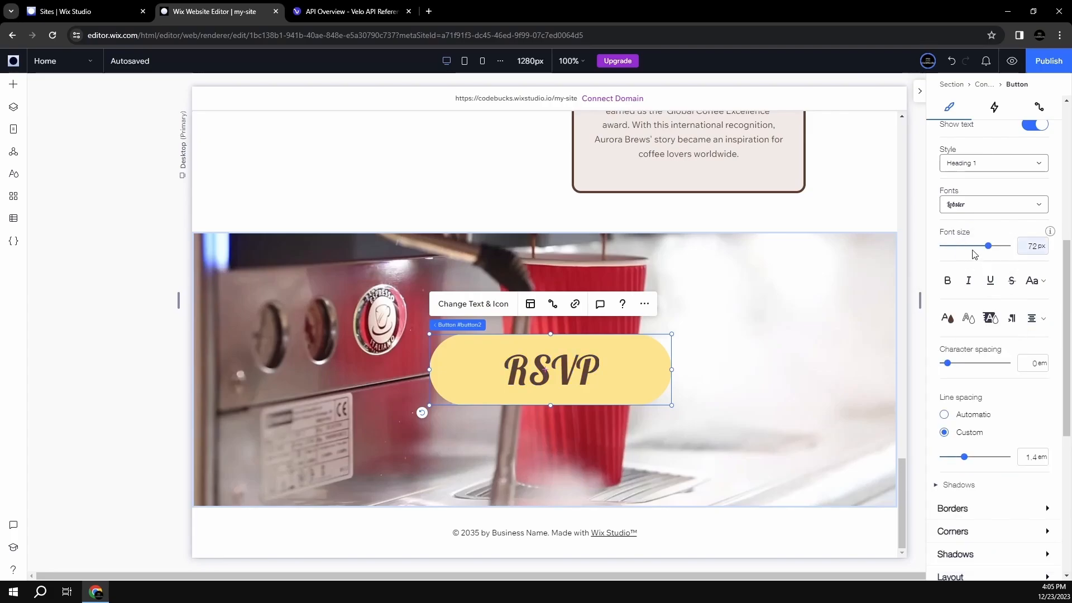
- Change the RSVP button's background fill to the darkest brown theme colour
scroll(976, 234, "up", 2)
left_click(947, 179)
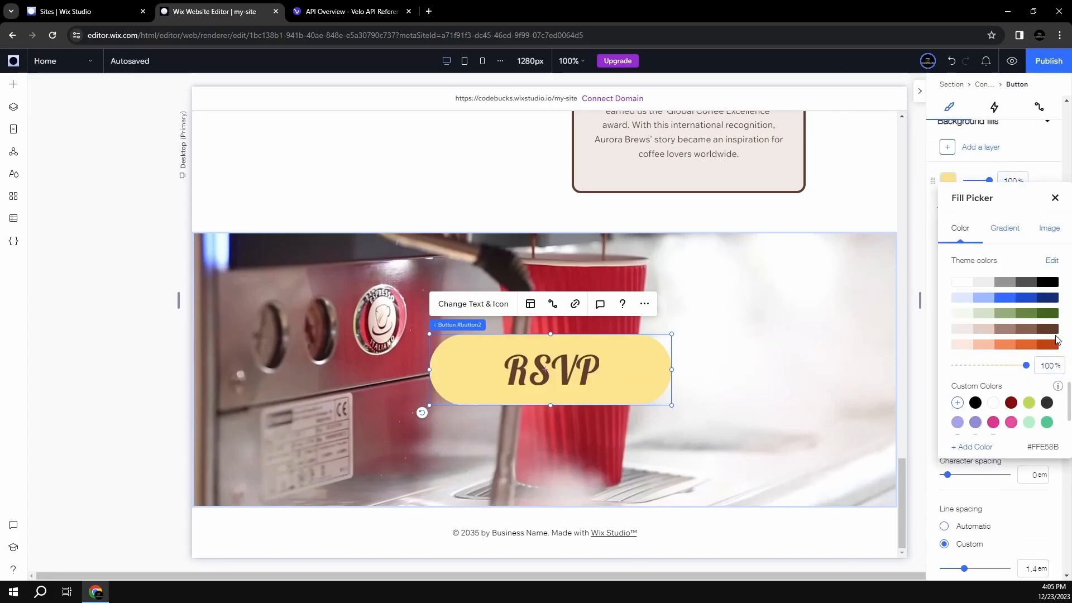
left_click(1049, 328)
left_click(1056, 199)
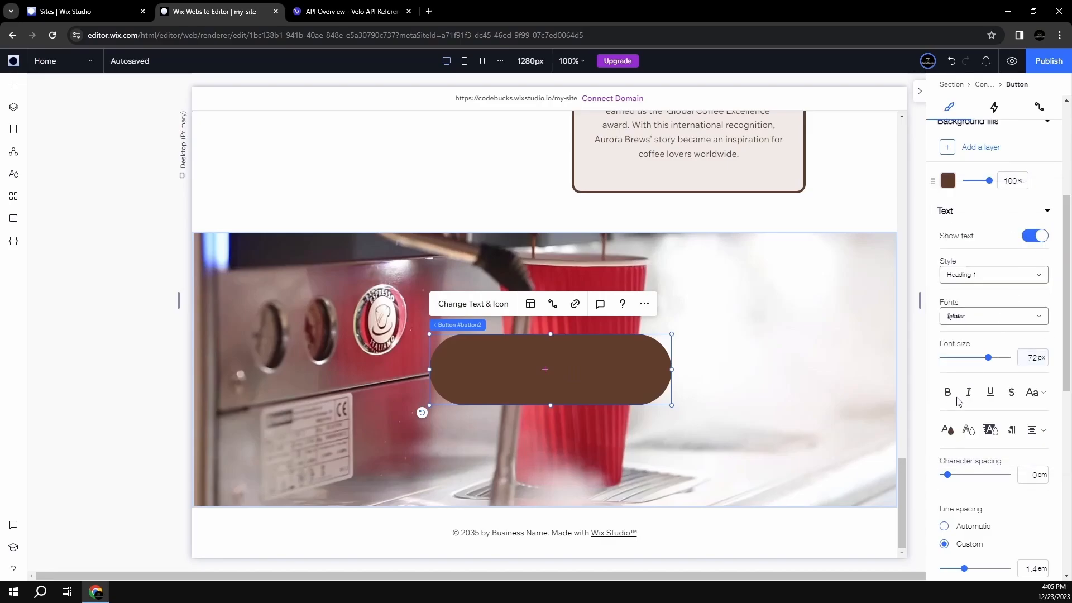
- Set the RSVP button's text colour to the lightest brown theme colour, #F2EAE7
left_click(950, 435)
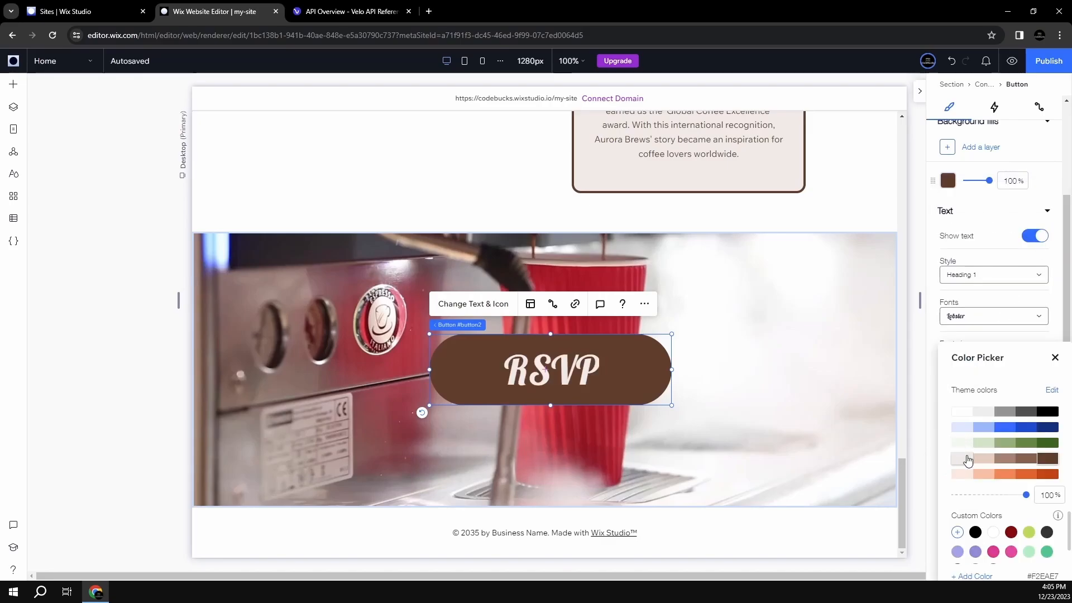
left_click(961, 459)
left_click(1054, 358)
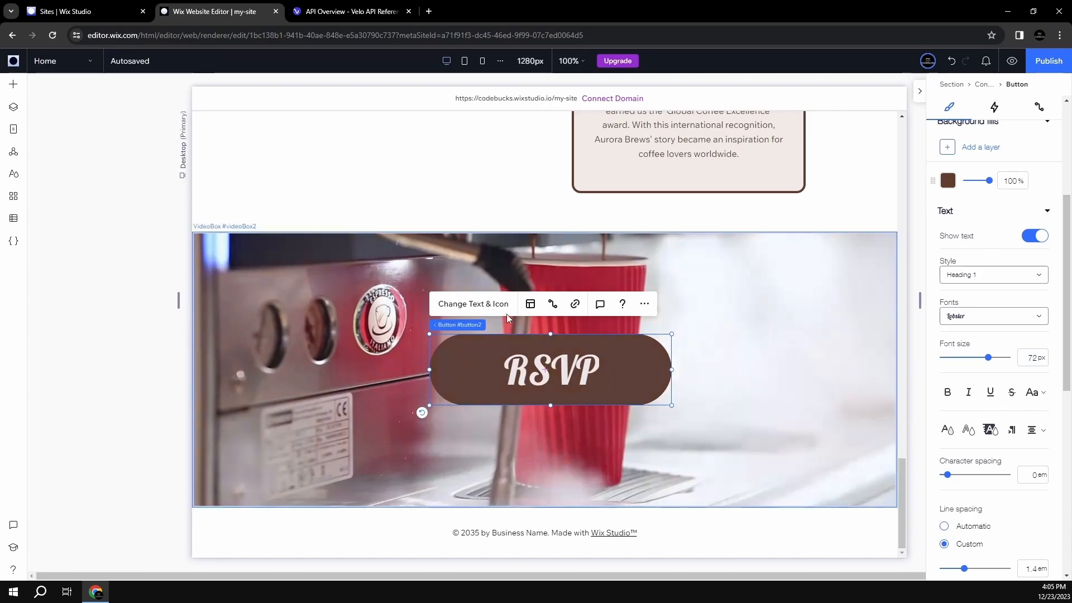
- Change the button's text to "Join the Community" and widen and recentre the button so the whole text fits
double_click(623, 377)
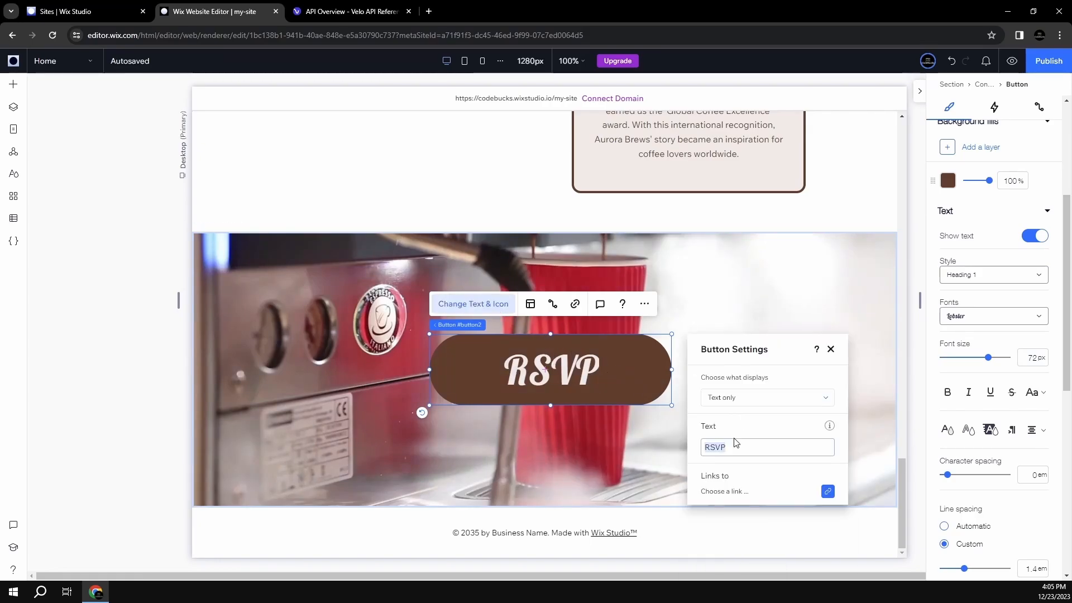
left_click(722, 448)
double_click(721, 448)
type("Join")
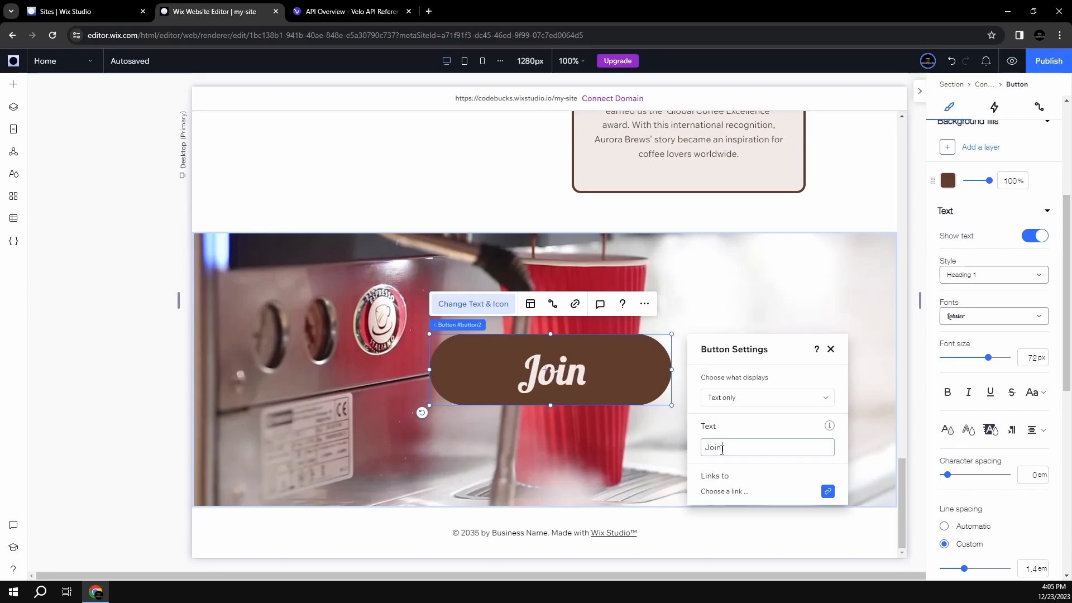
type(" the Comm")
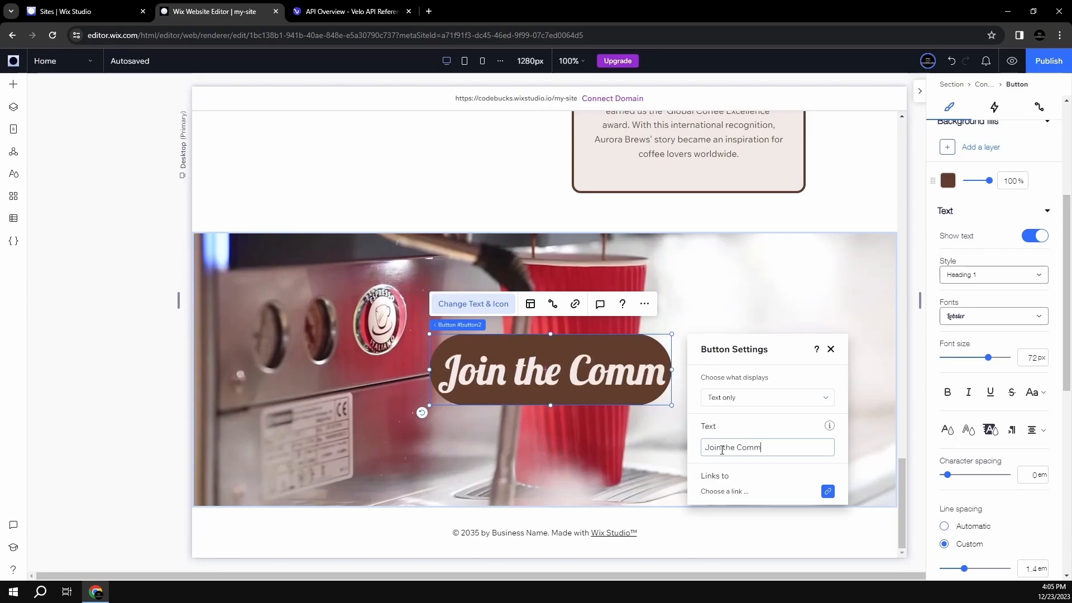
type("unity")
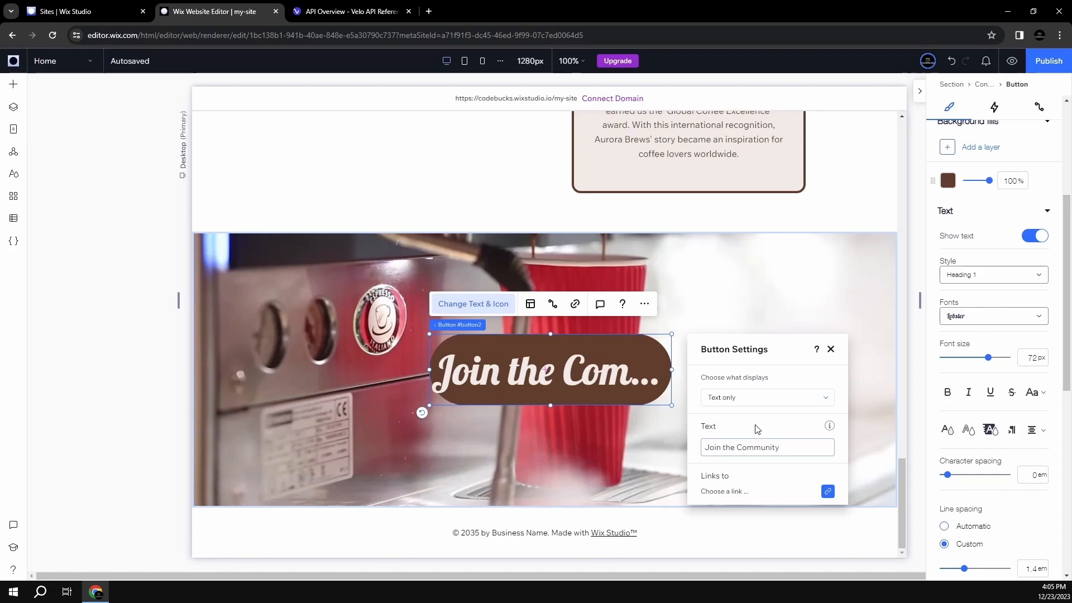
left_click(831, 349)
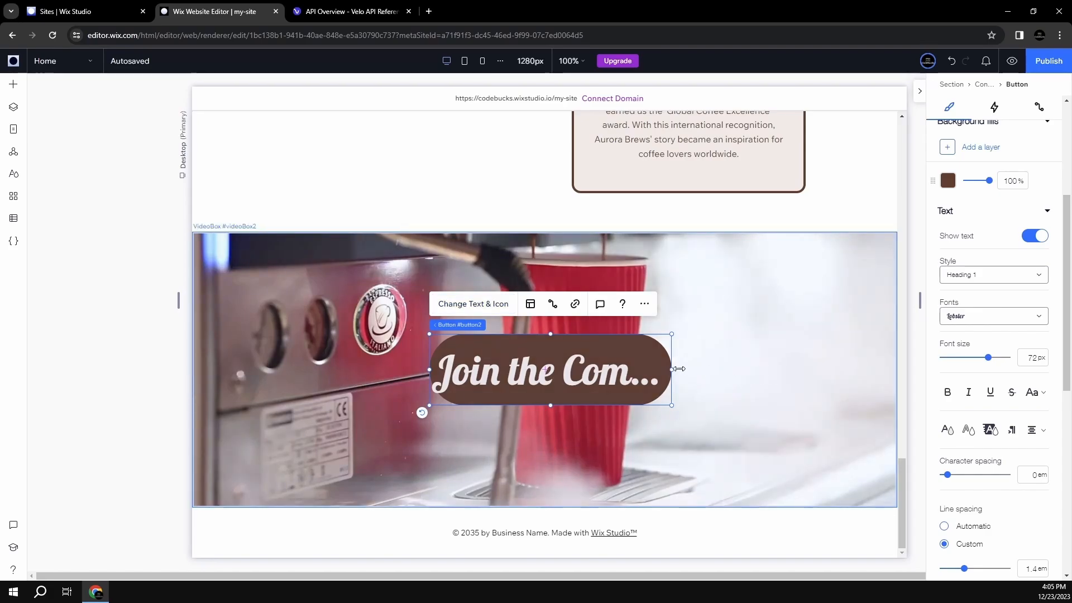
left_click_drag(672, 370, 810, 371)
left_click_drag(605, 369, 556, 372)
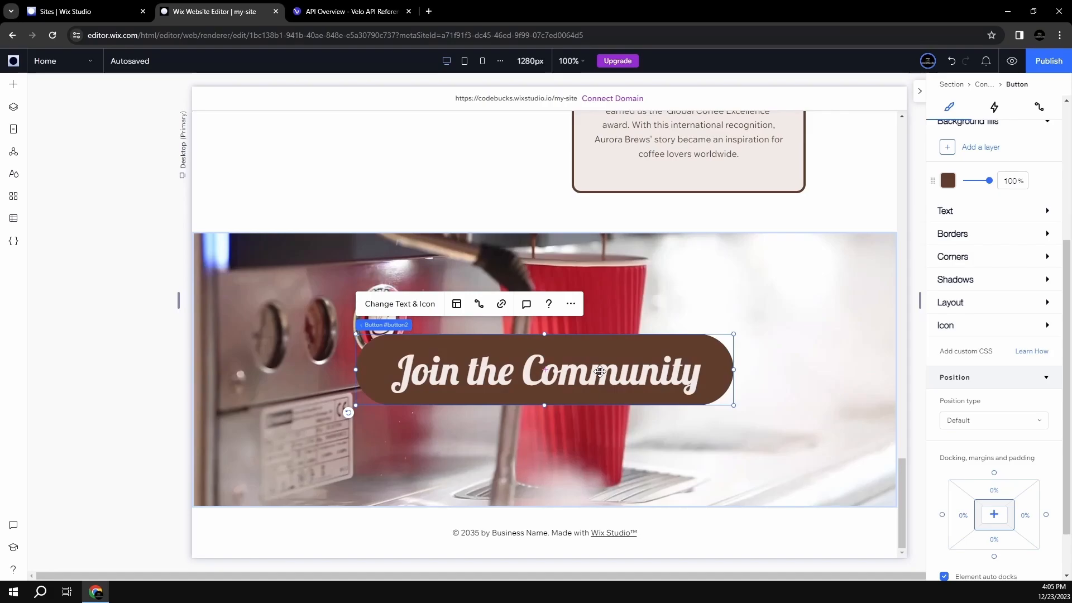
- Change the "Join the Community" button's text style to Heading 2
scroll(984, 268, "up", 4)
scroll(986, 346, "down", 2)
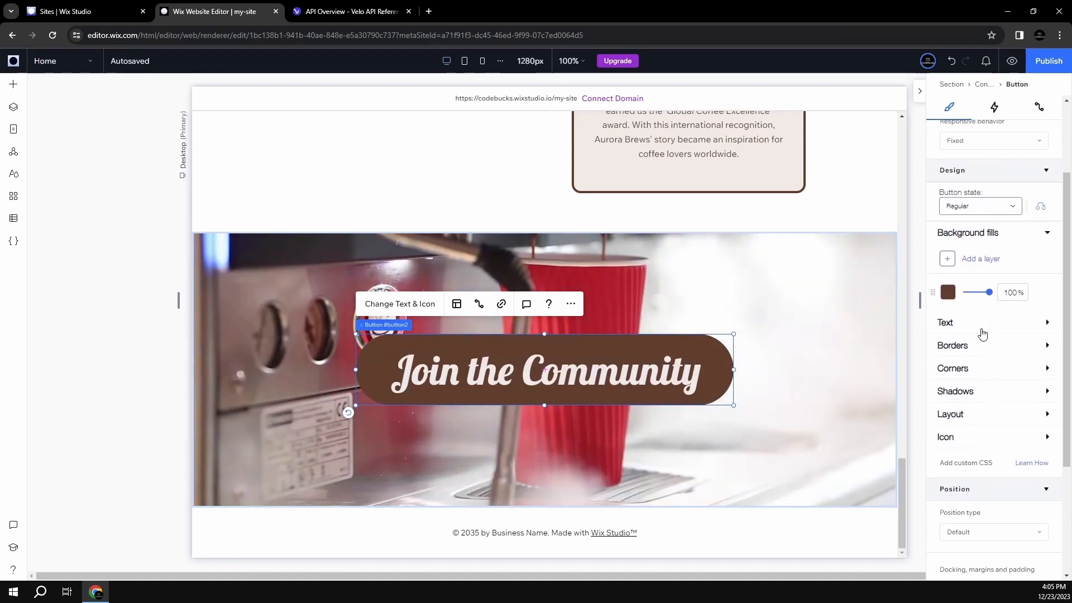
left_click(981, 324)
left_click(986, 387)
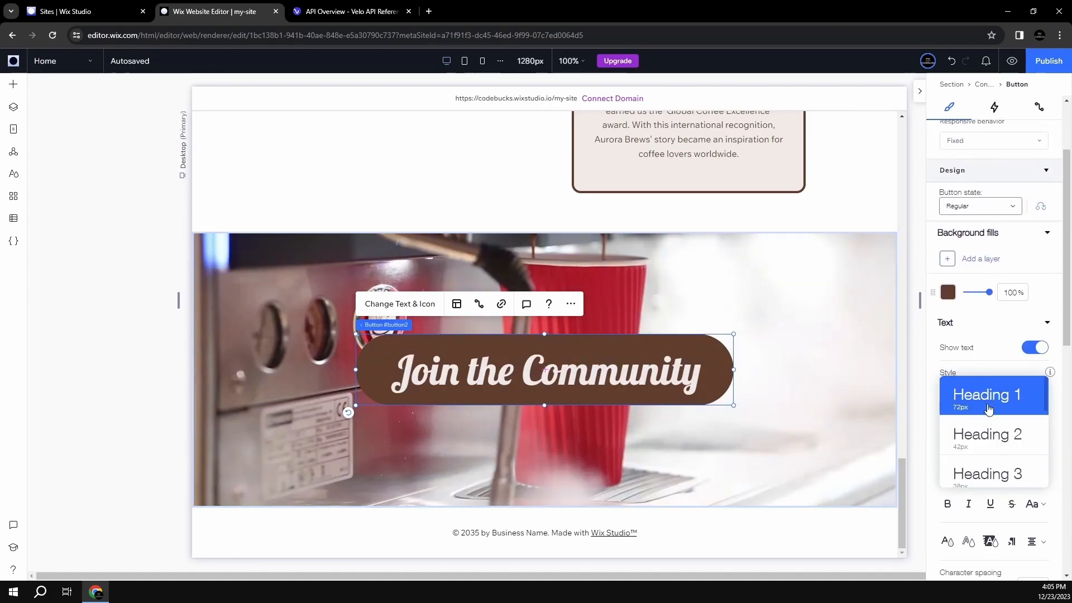
left_click(986, 434)
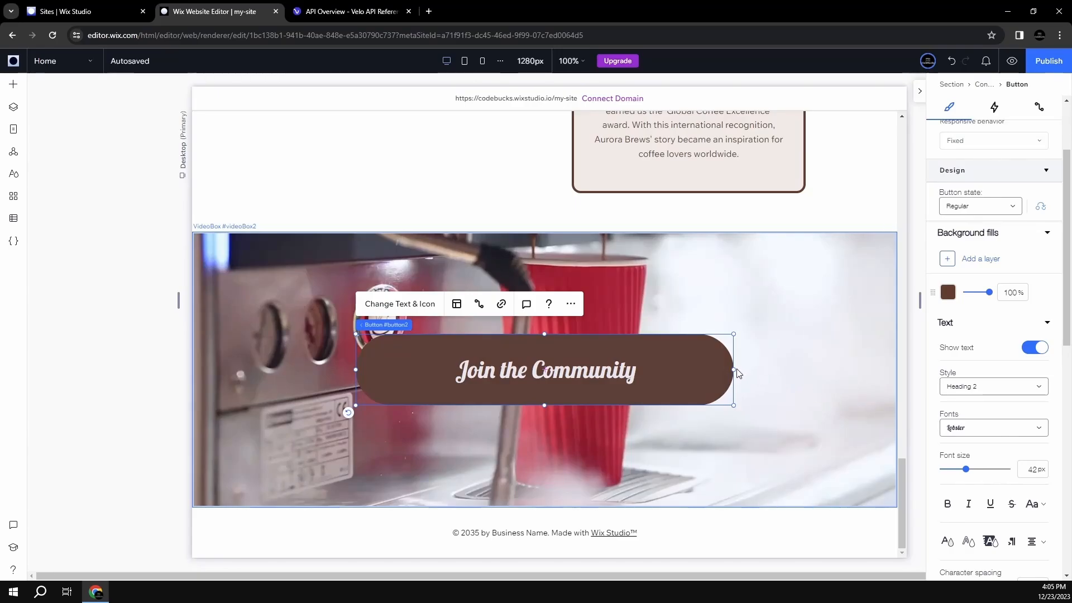
- Shrink the "Join the Community" button to about 457 × 94 px and centre it in the video box
left_click_drag(733, 369, 611, 374)
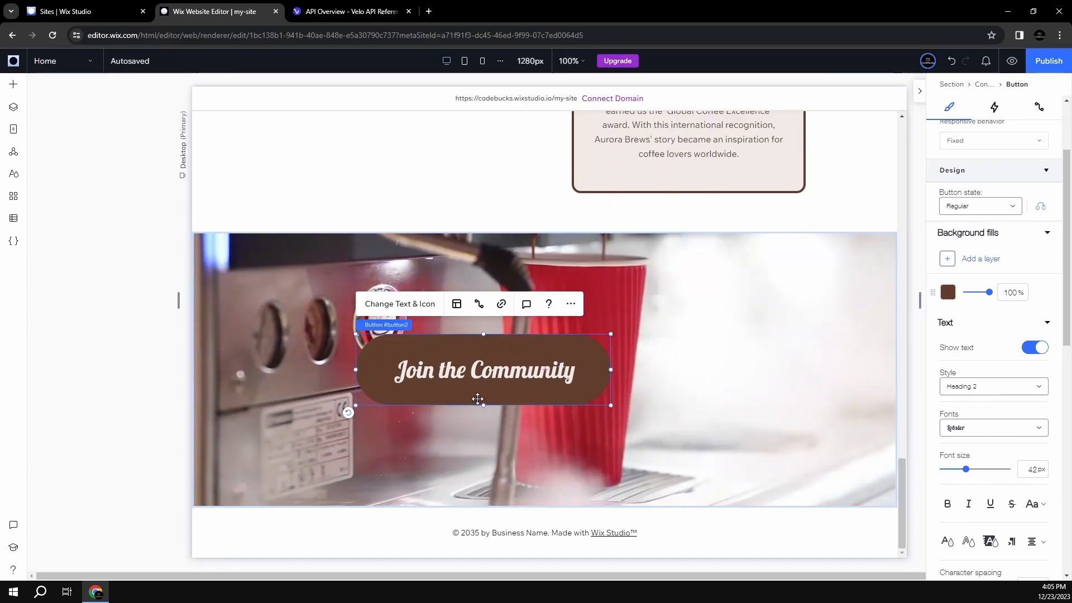
left_click_drag(482, 406, 557, 374)
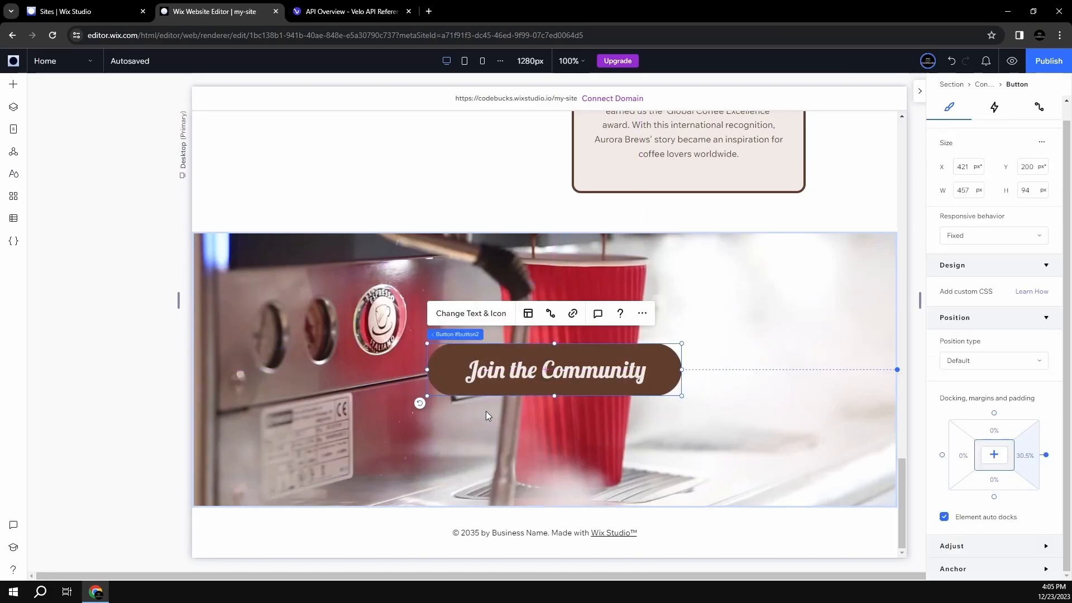
left_click(487, 411)
- Add a hover interaction to the "Join the Community" button and create a custom animation for it
left_click(616, 364)
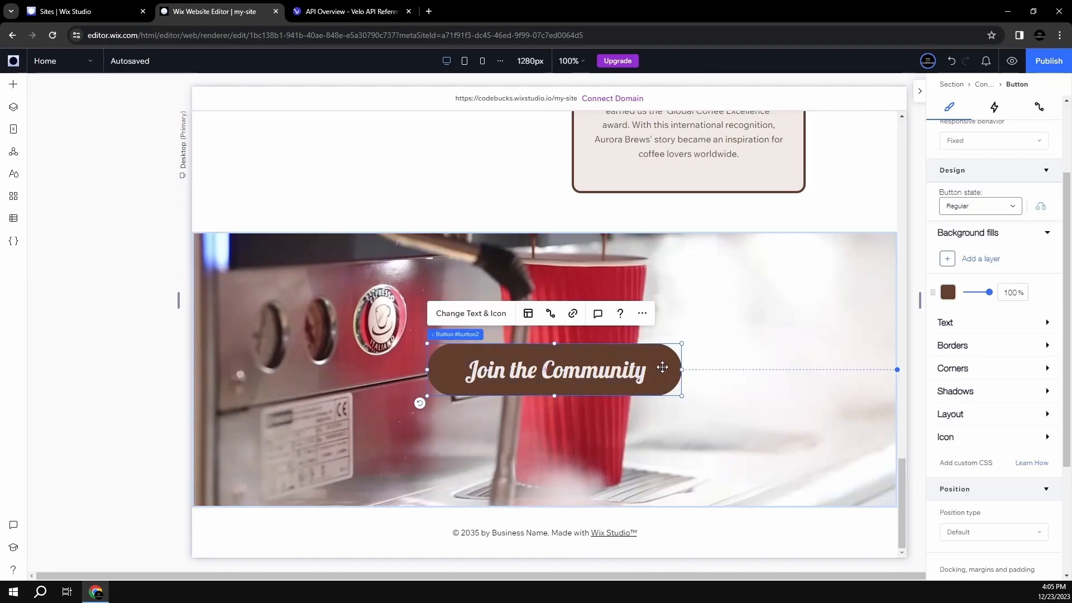
left_click(993, 109)
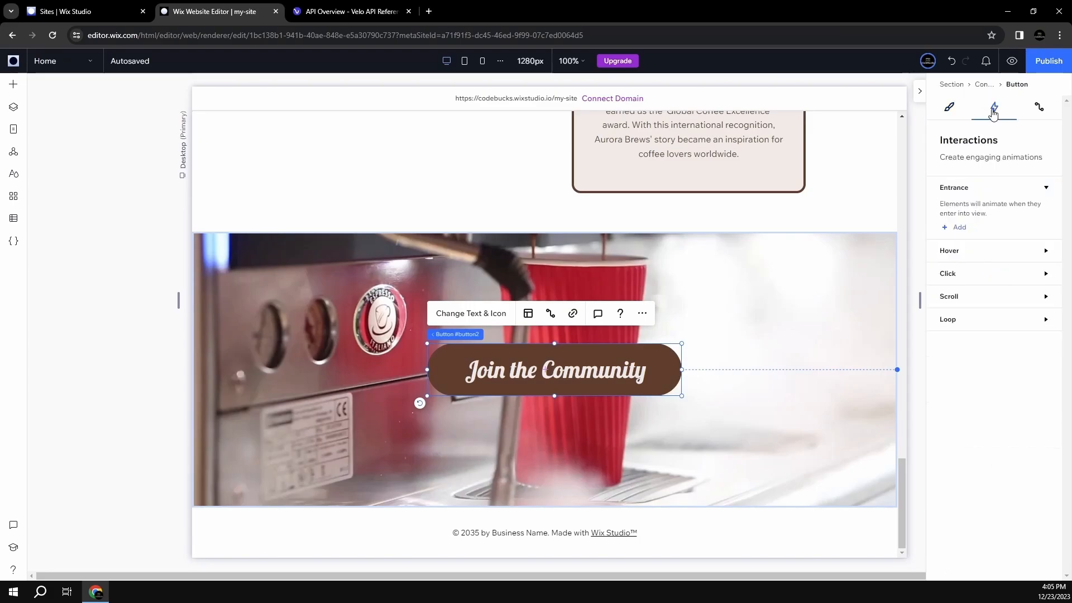
left_click(972, 252)
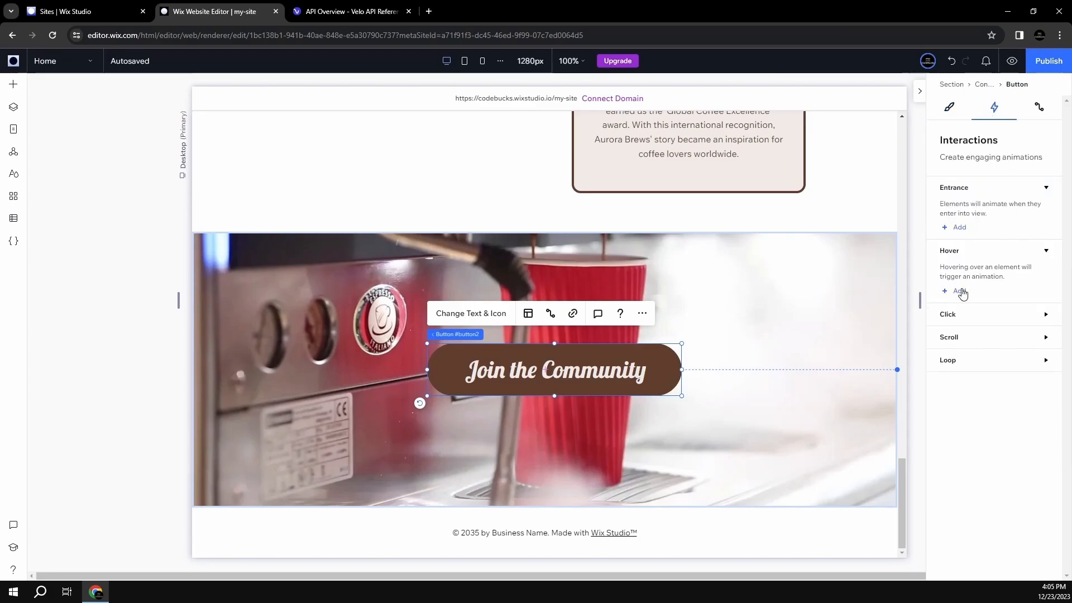
left_click(961, 291)
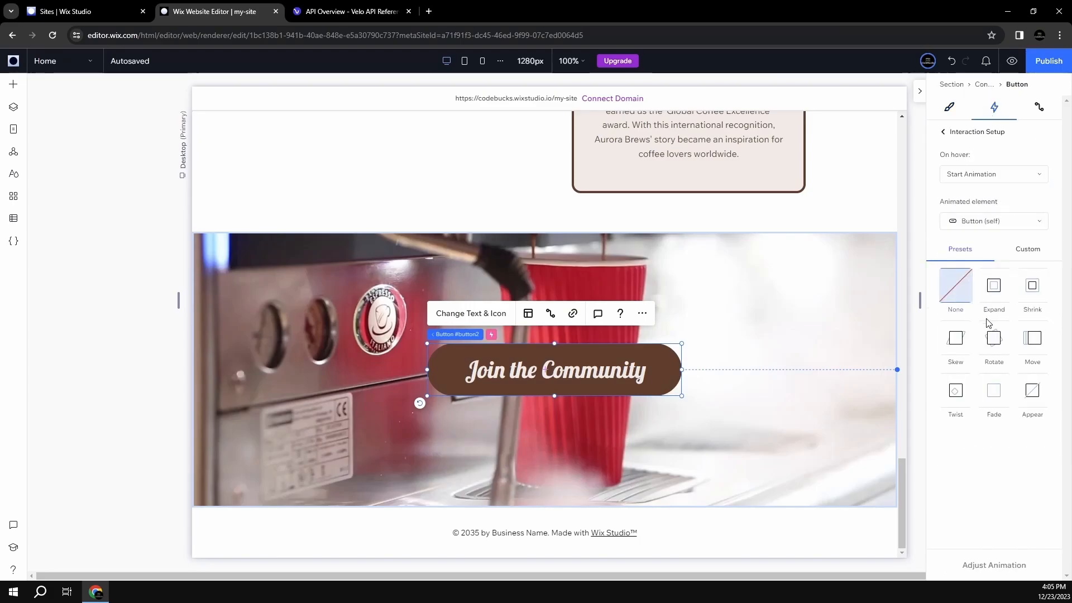
left_click(1024, 253)
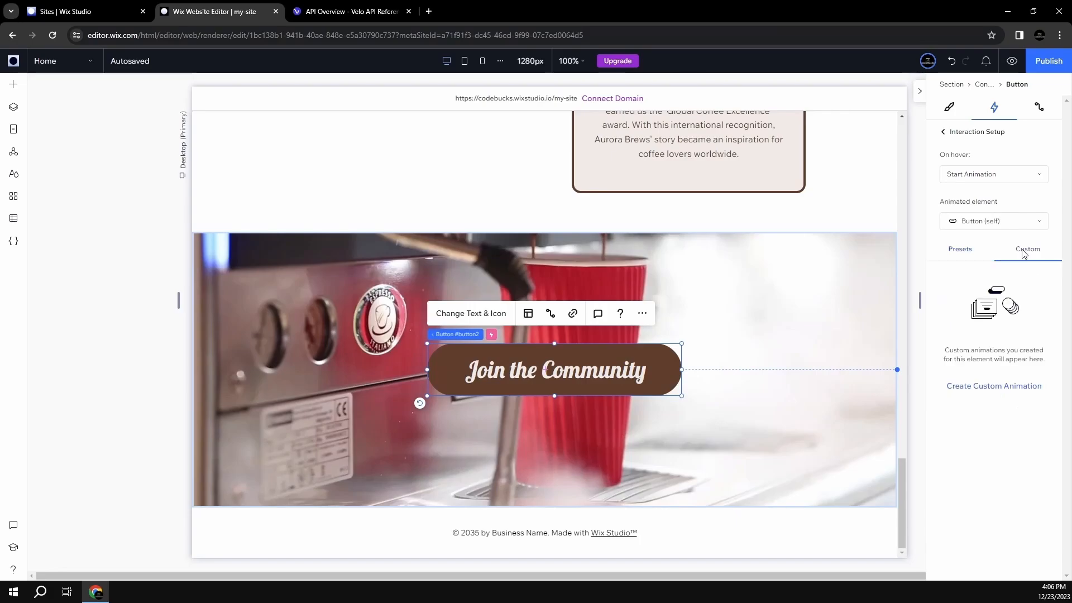
left_click(987, 386)
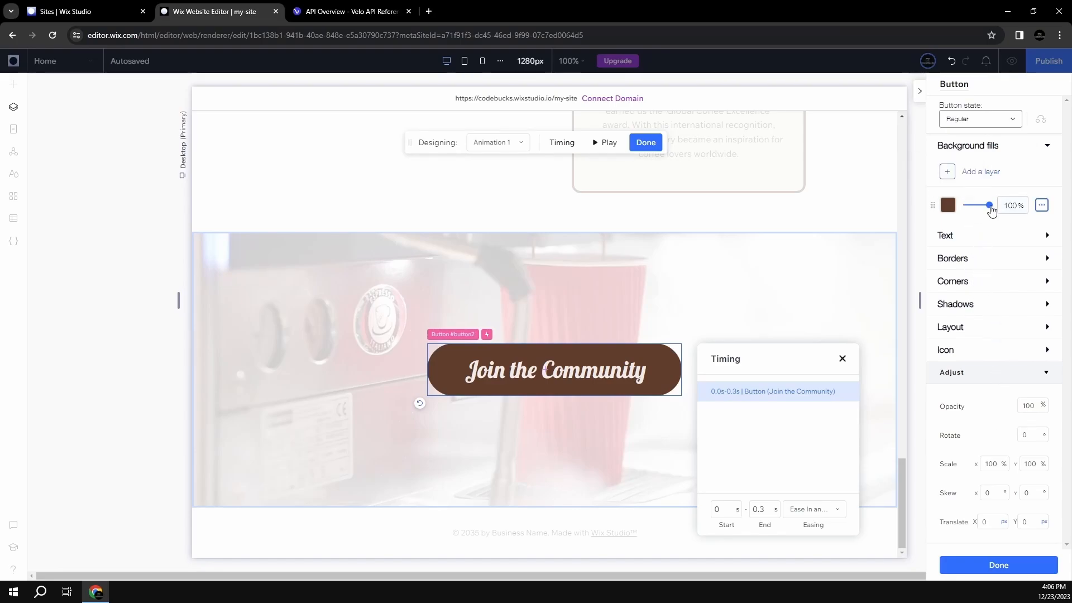
- Set the button's background fill opacity to 60% in the hover animation and finish designing it
left_click_drag(987, 209, 979, 212)
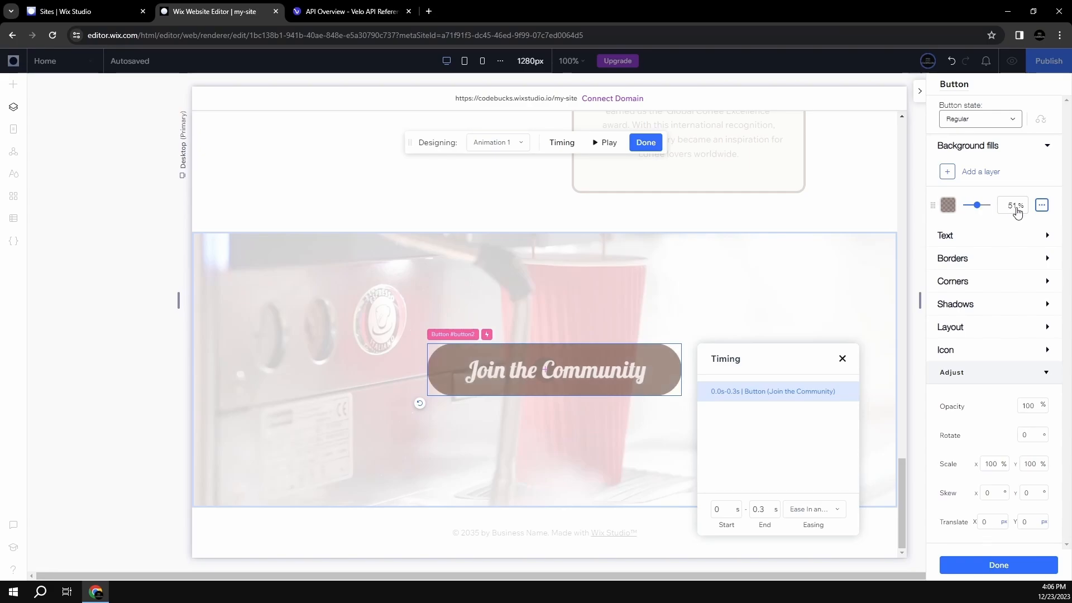
left_click(1016, 213)
type("60")
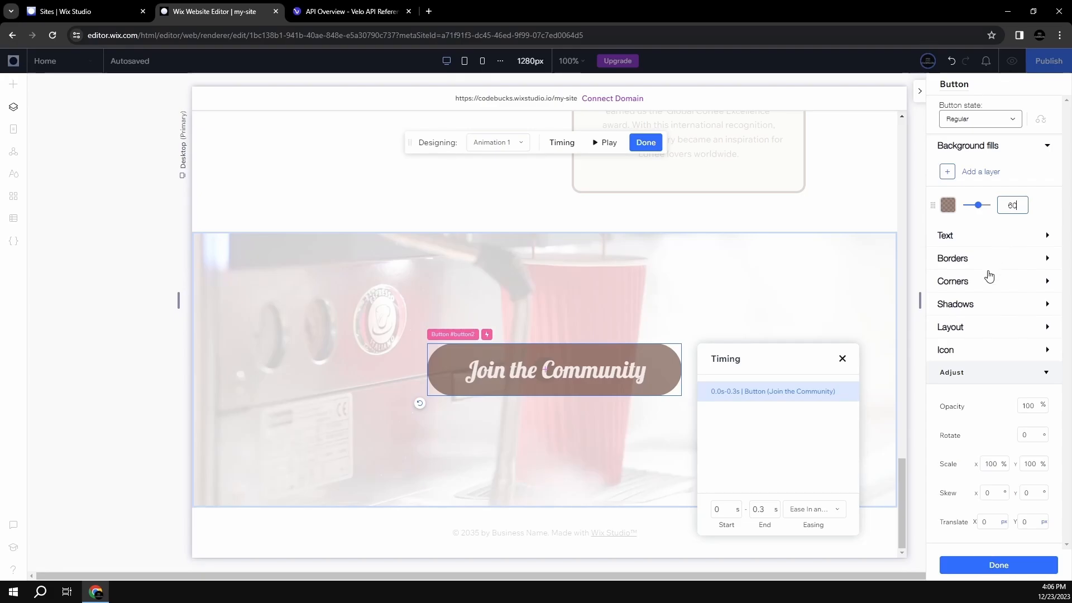
left_click(989, 563)
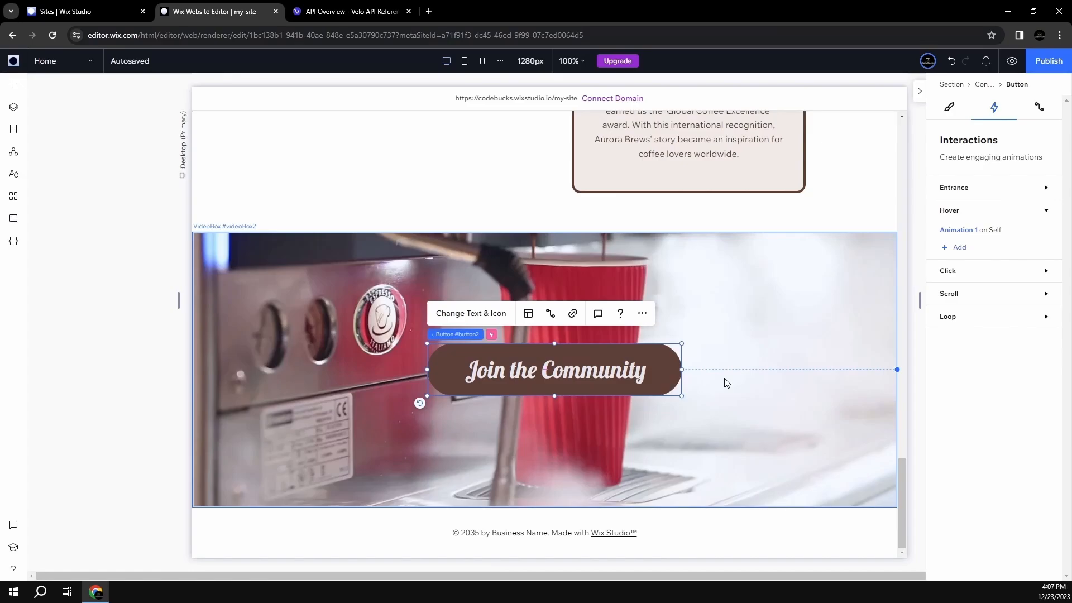
- Preview the hover effect on the "Join the Community" button and review its button states and hover interaction
left_click(1011, 61)
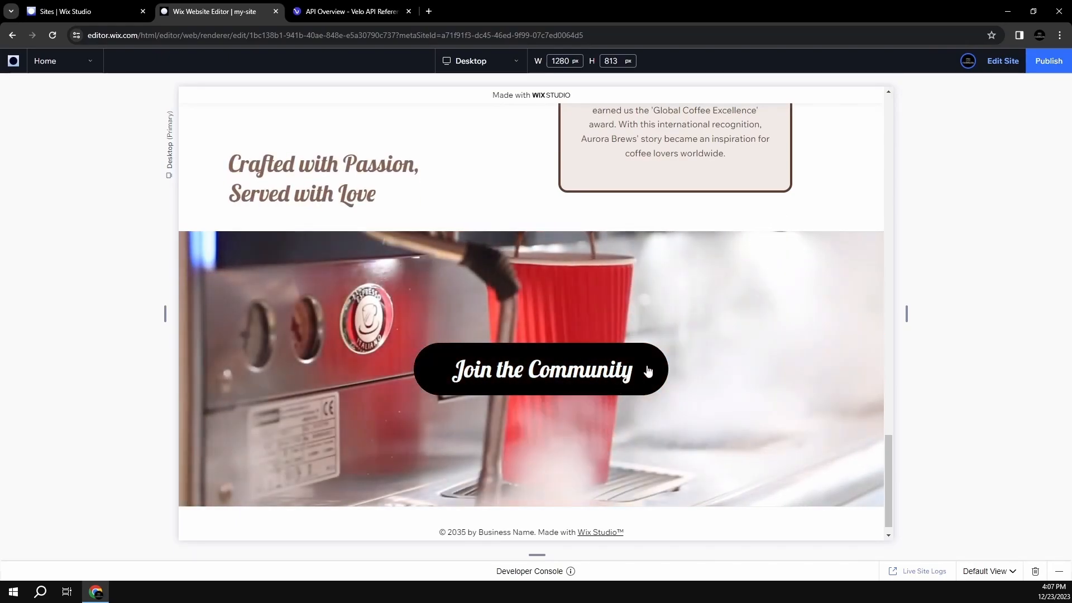
left_click(1004, 63)
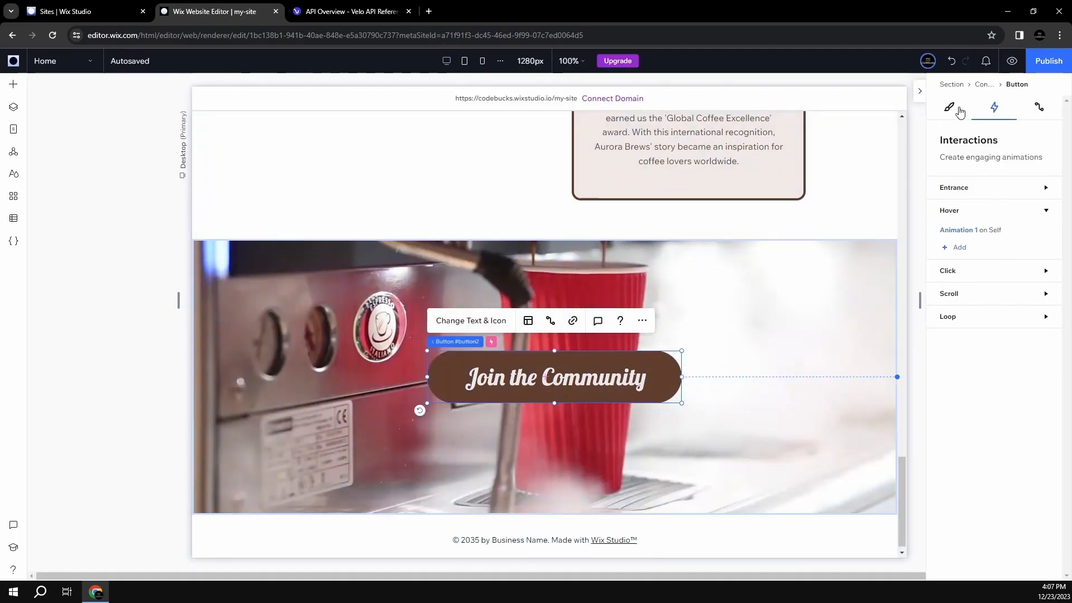
left_click(949, 108)
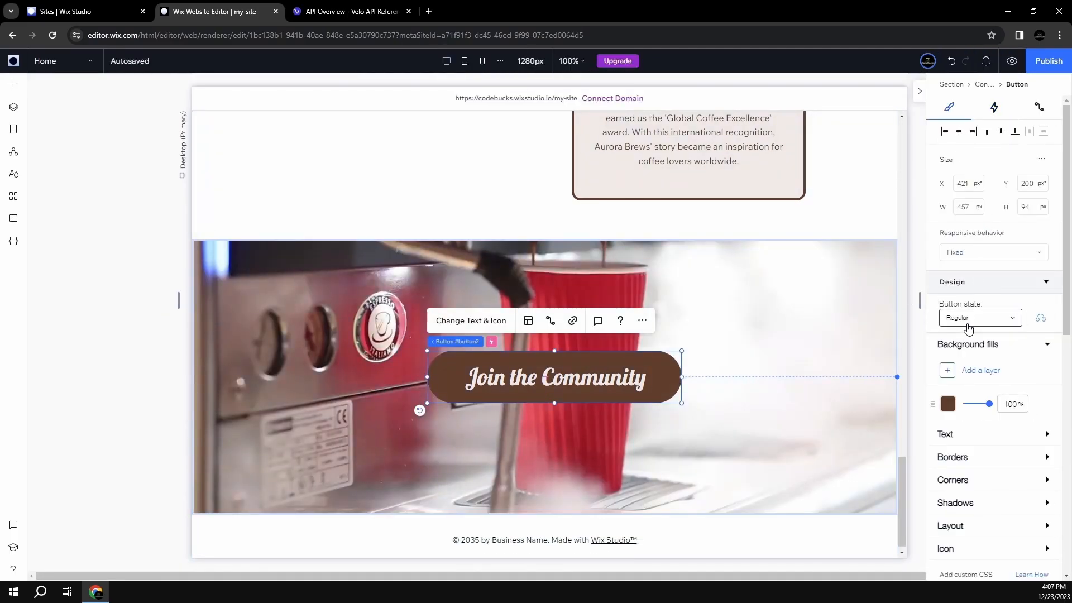
left_click(967, 324)
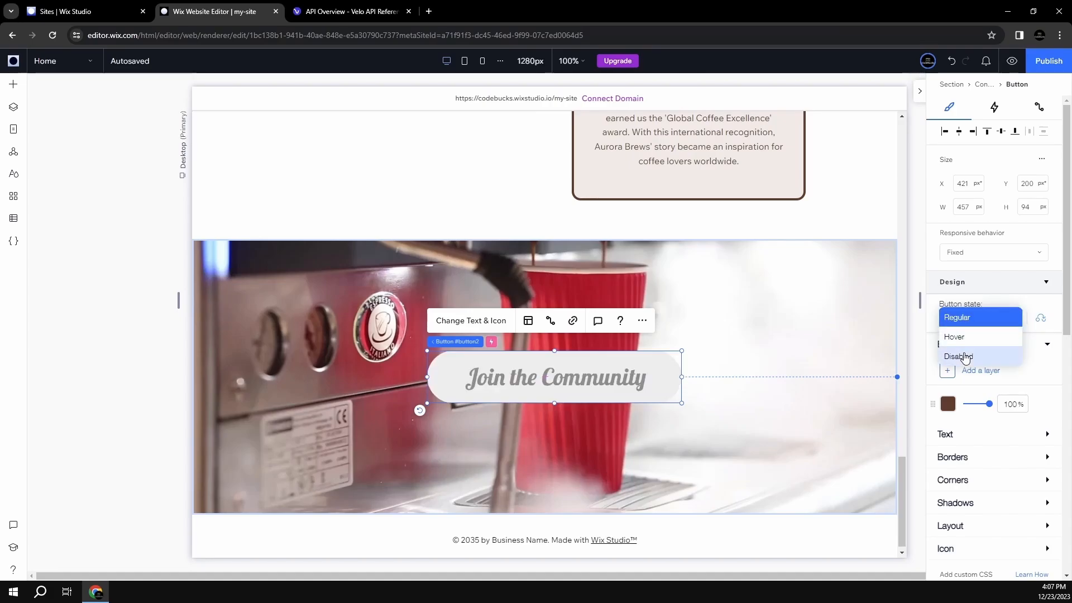
left_click(970, 305)
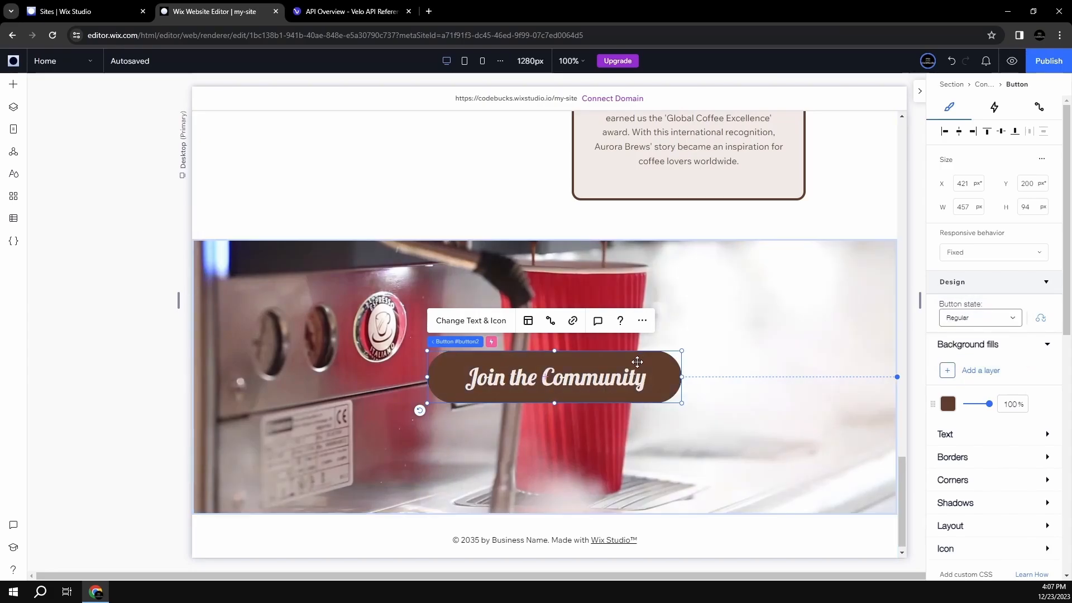
left_click(994, 107)
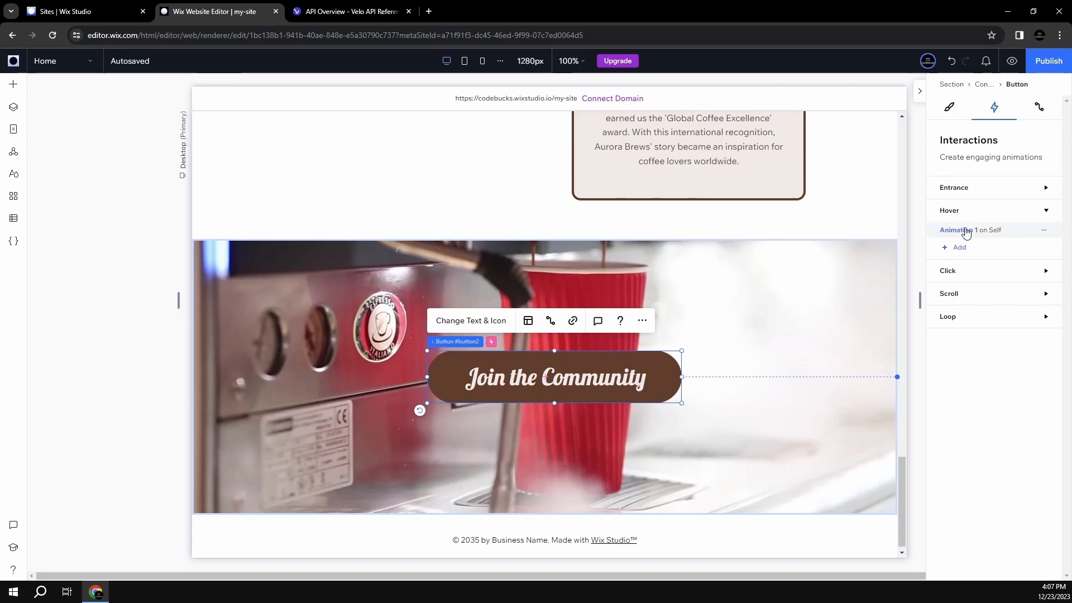
left_click(949, 107)
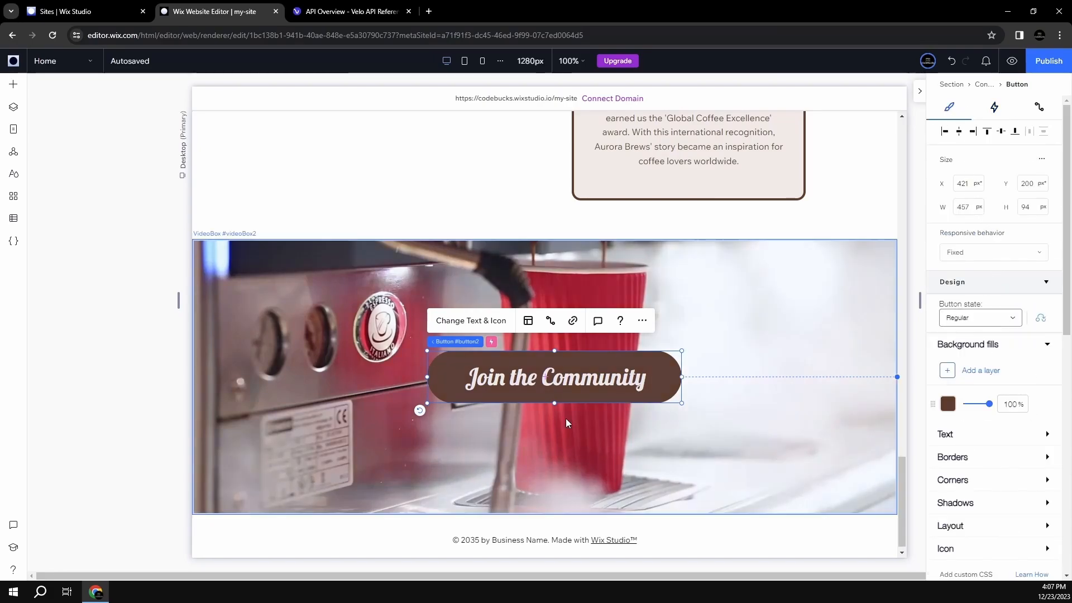
left_click(128, 367)
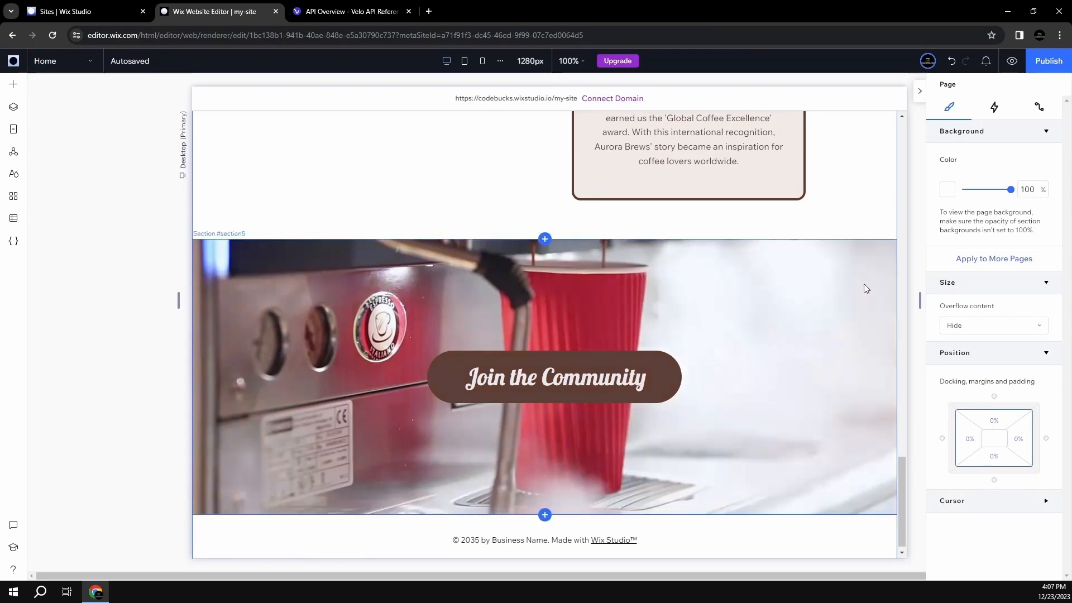
- Add a blank section below the "Join the Community" video section
scroll(863, 284, "up", 7)
scroll(864, 287, "down", 7)
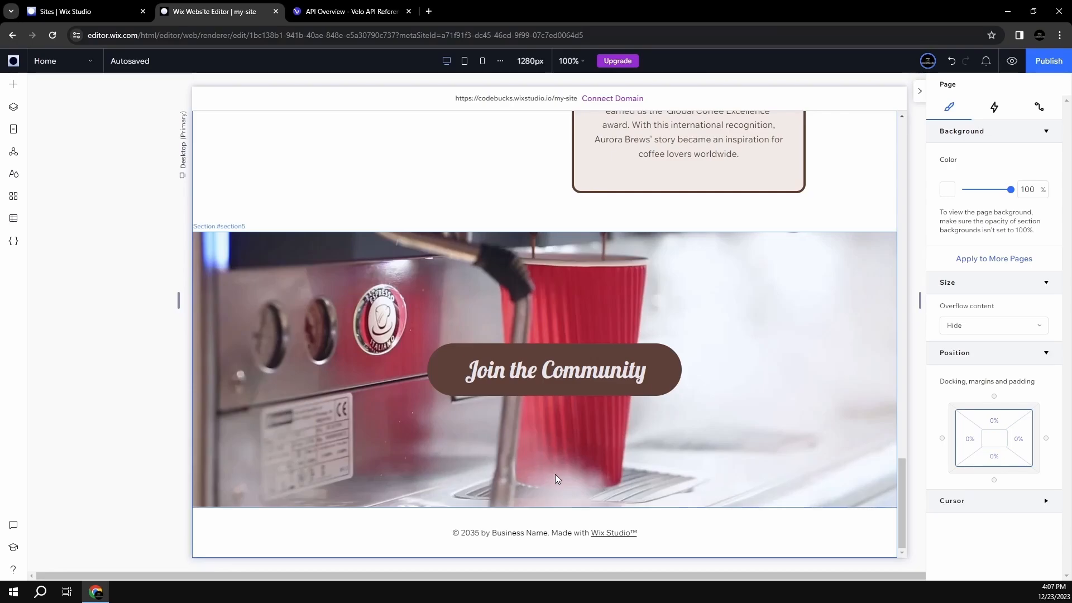
mouse_move(545, 508)
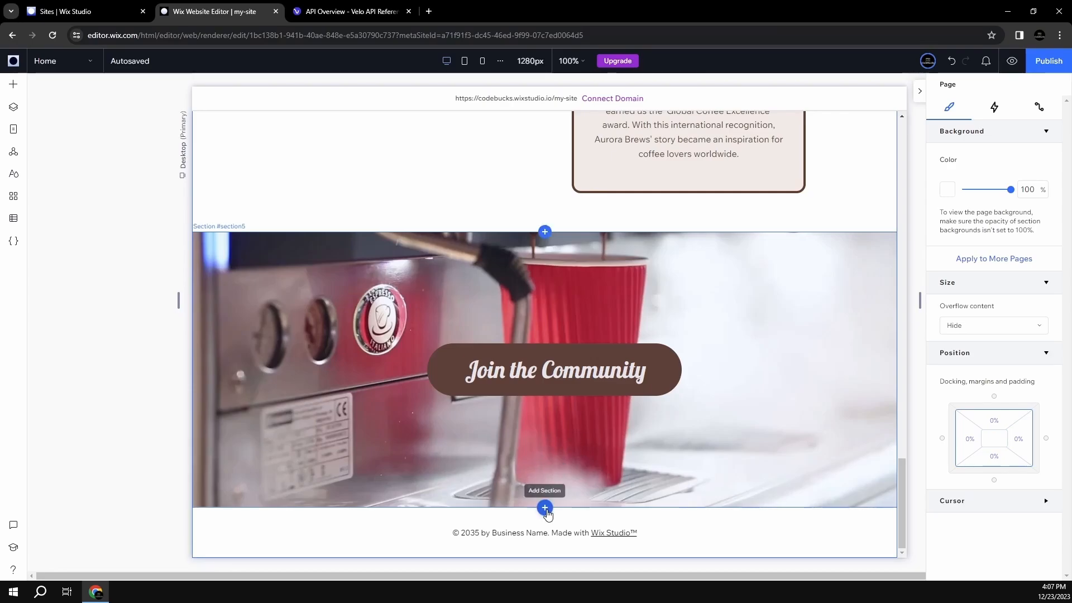
left_click(531, 510)
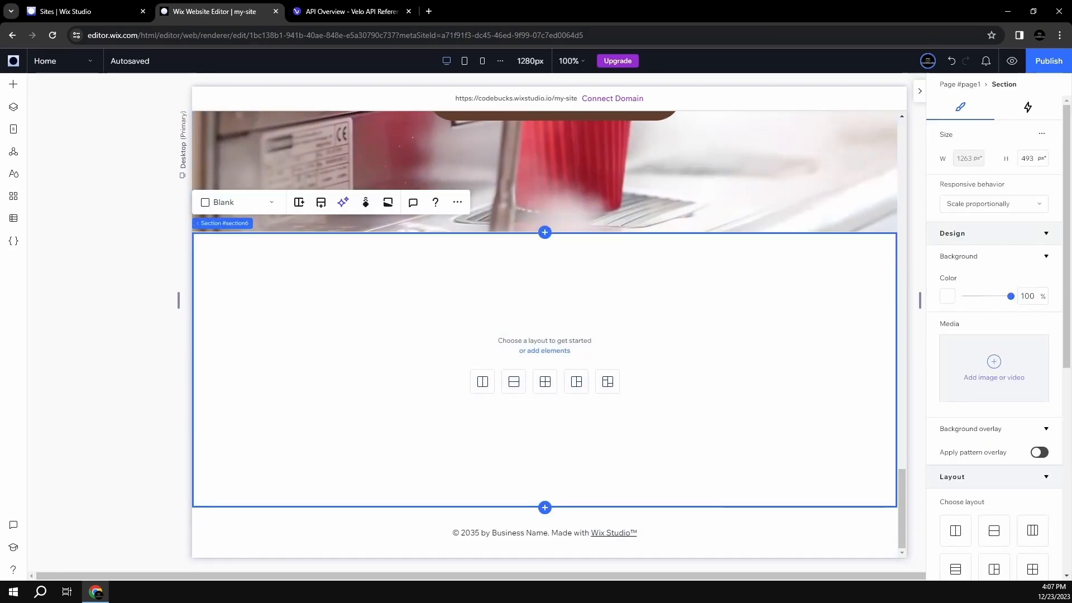
- Copy the "Crafted with Passion, Served with Love" heading container into the new blank section, placing it at about X 74, Y 64 px
scroll(753, 360, "up", 5)
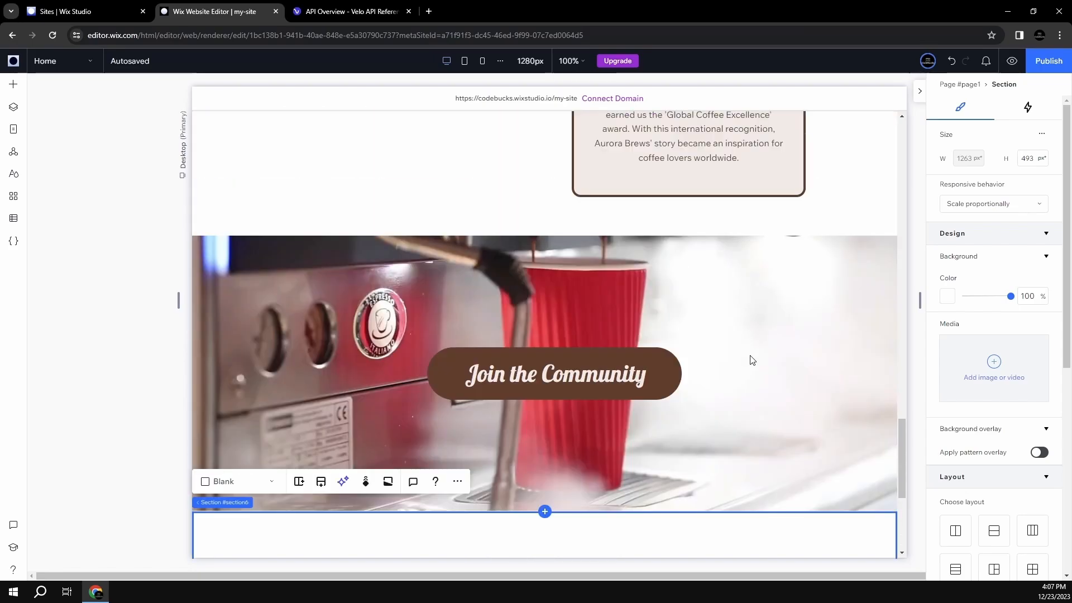
scroll(751, 362, "up", 4)
scroll(752, 358, "down", 8)
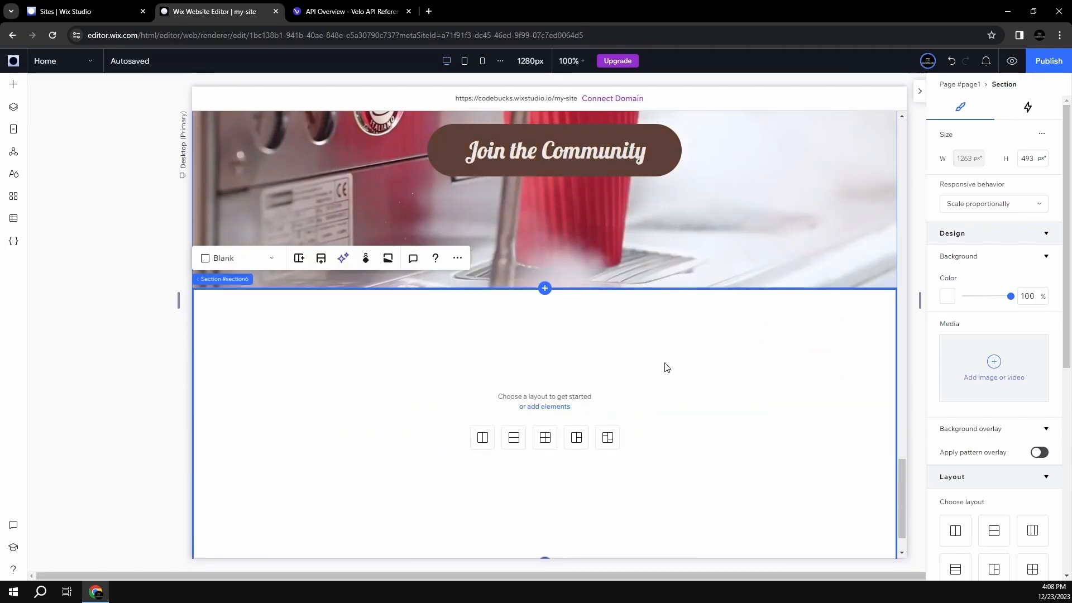
scroll(670, 370, "down", 1)
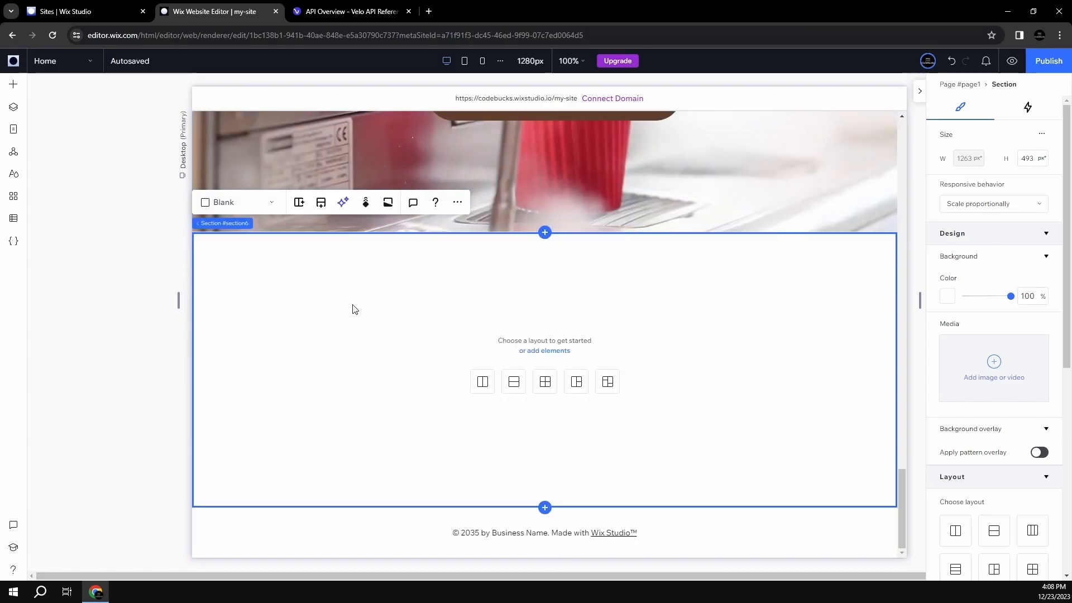
scroll(345, 286, "up", 15)
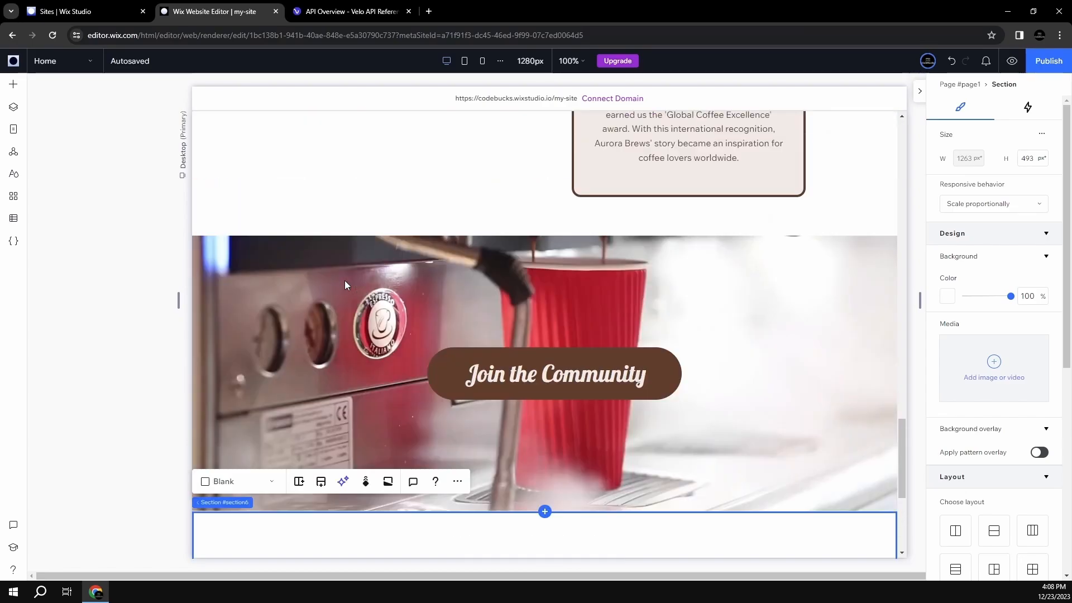
scroll(345, 285, "up", 9)
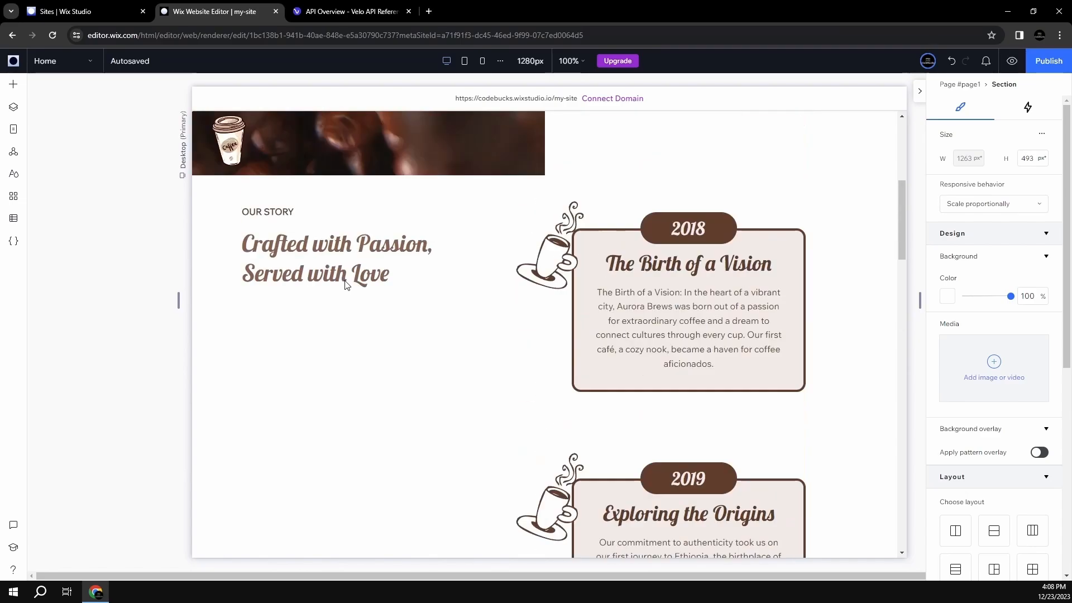
left_click(277, 258)
left_click(277, 254)
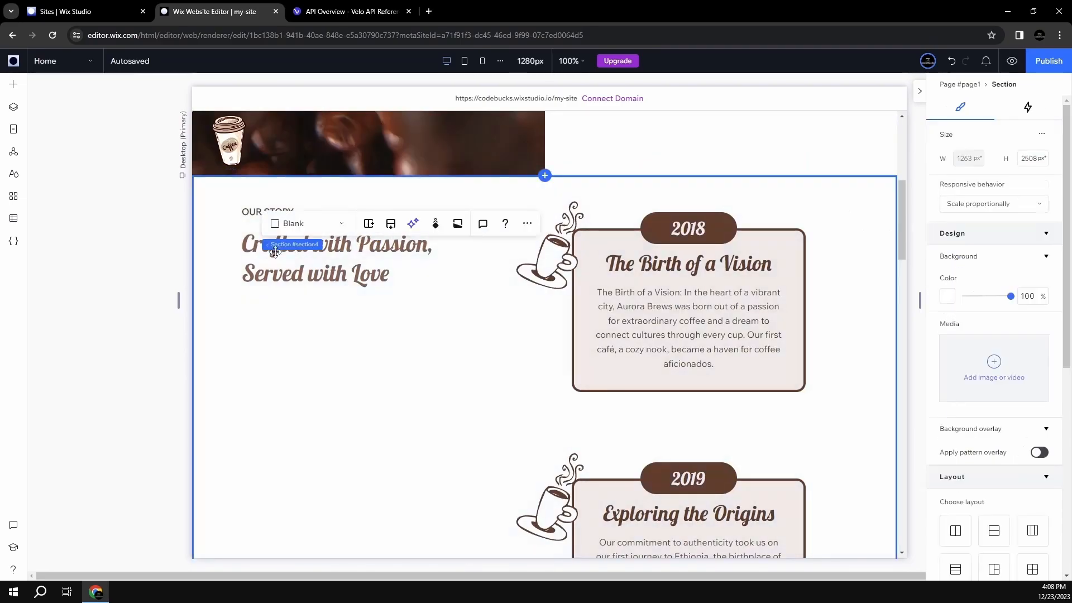
left_click(278, 266)
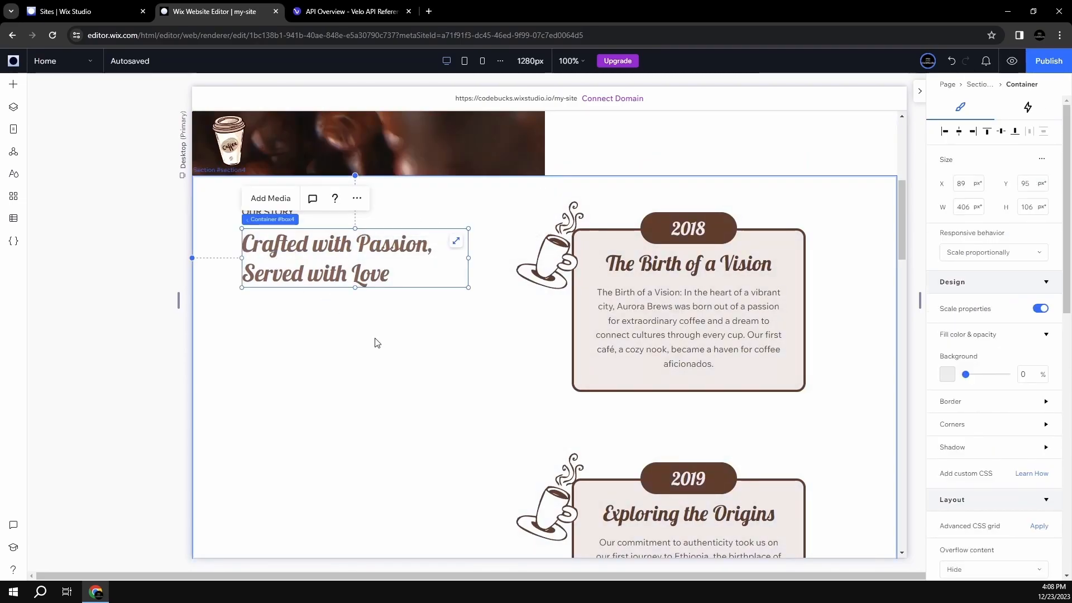
scroll(375, 340, "down", 20)
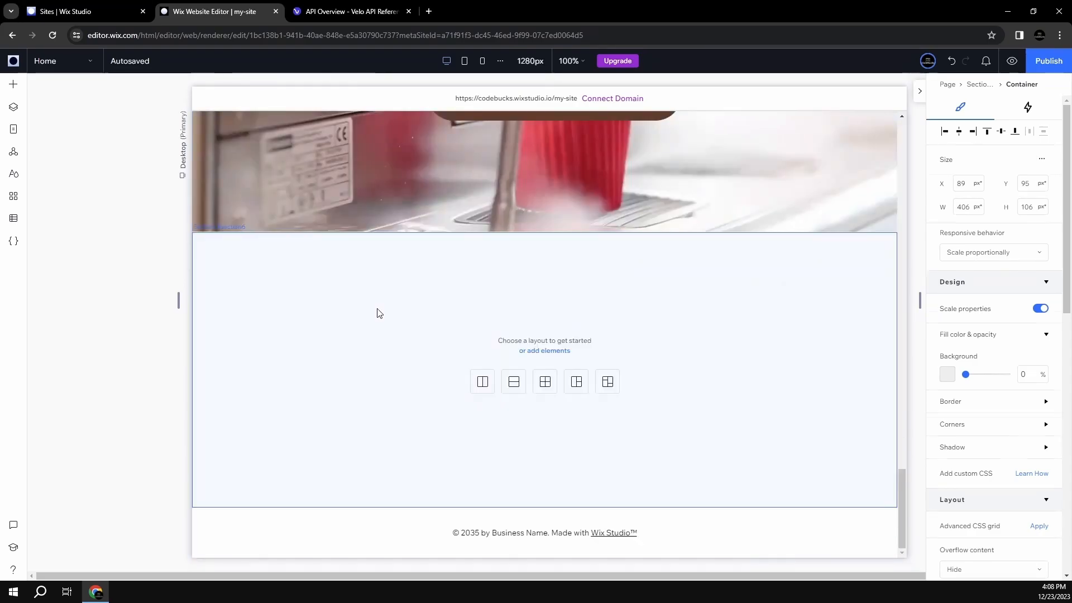
left_click(376, 313)
key("ctrl+v")
left_click_drag(485, 364, 265, 288)
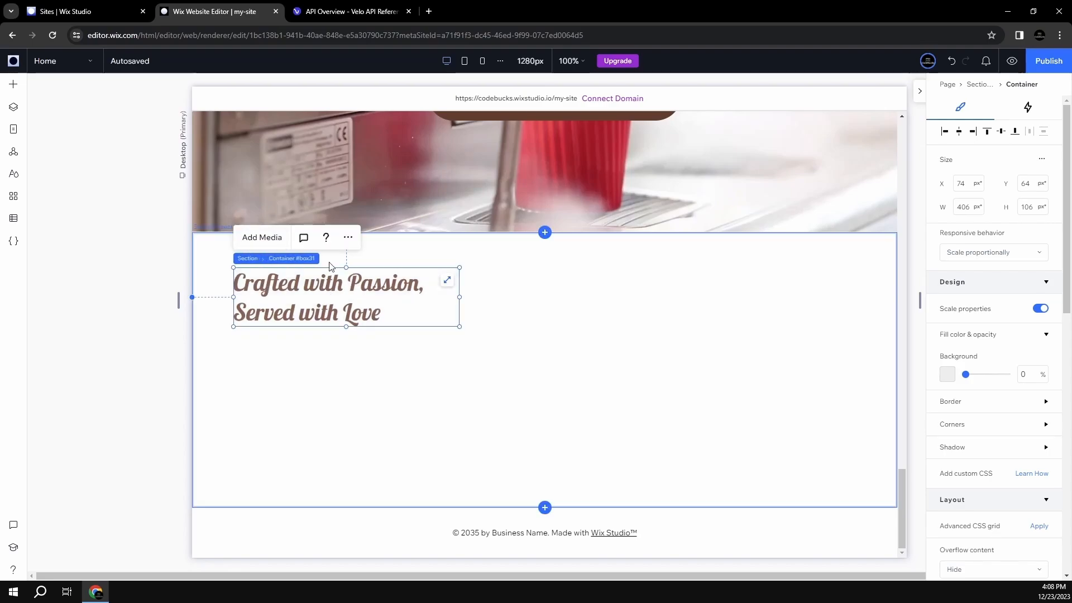
- Replace the copied heading's text with "Our Signature Selection"
left_click(301, 283)
left_click(262, 244)
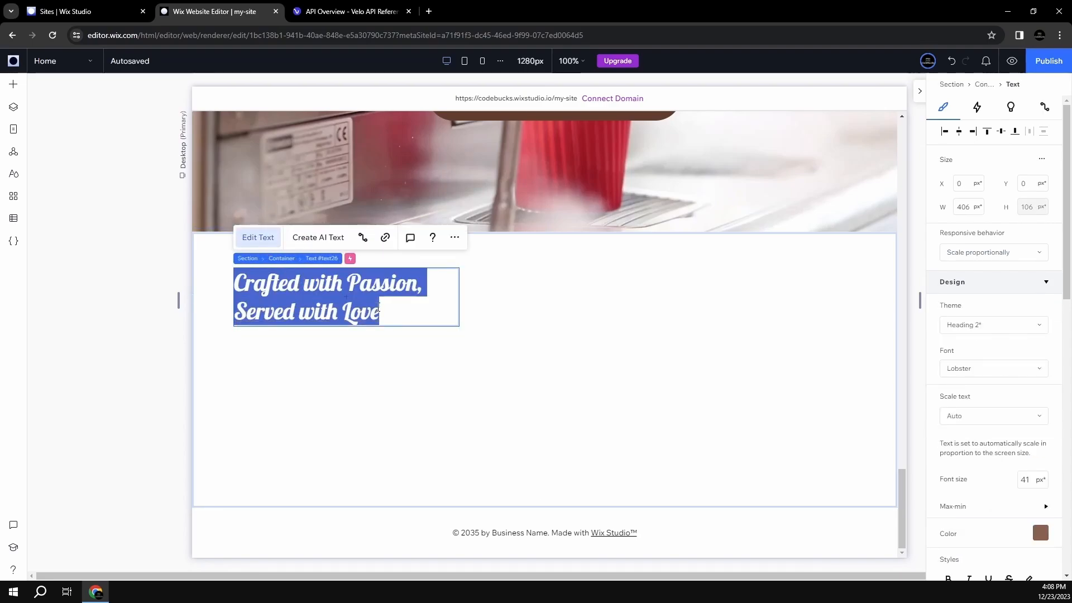
type("Our")
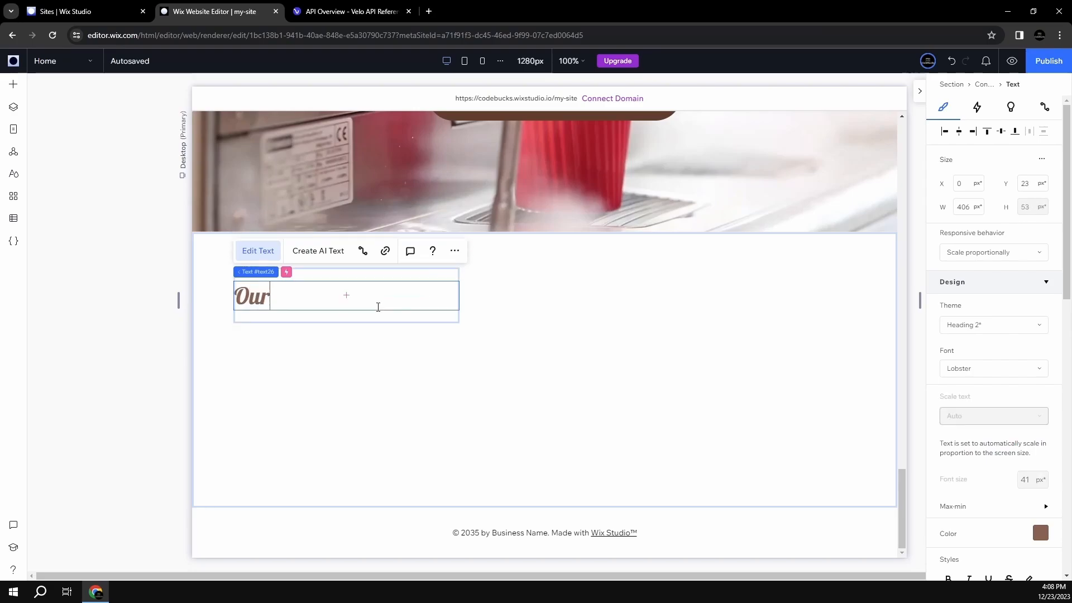
type(" Signature ")
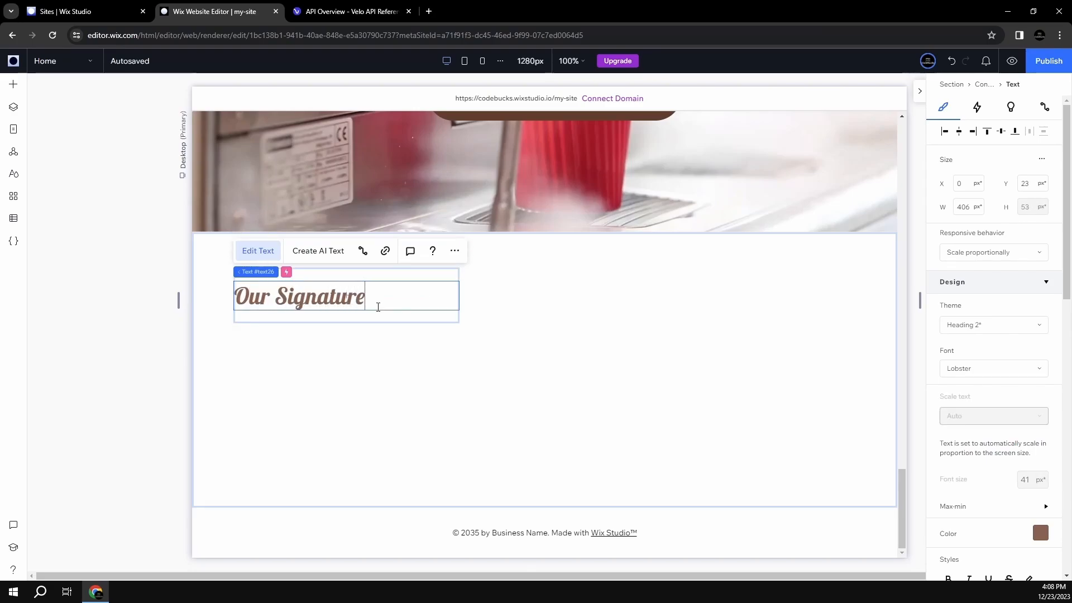
type("Selection")
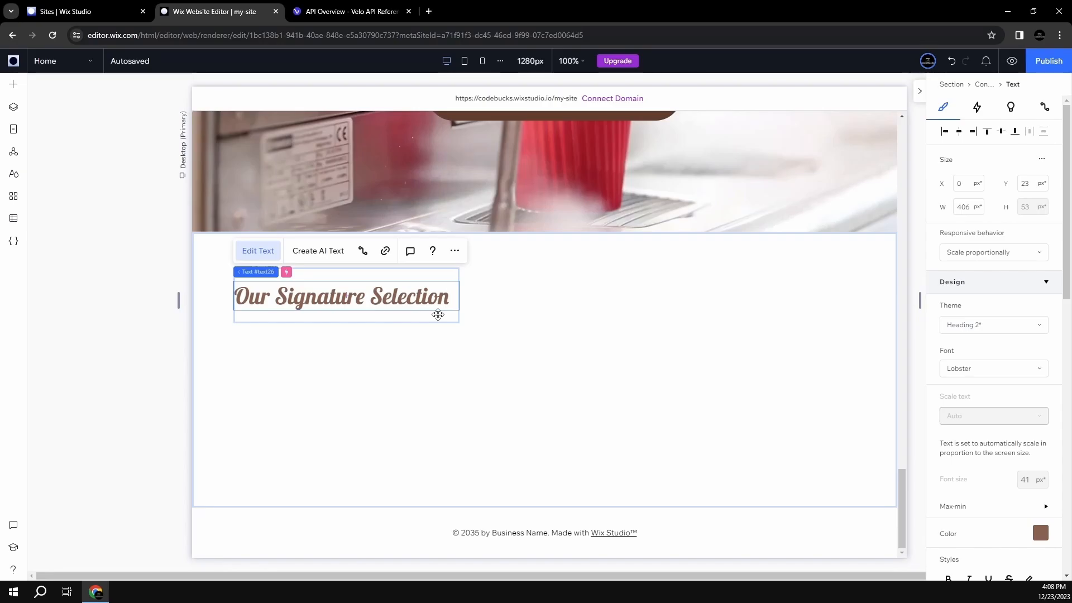
left_click(539, 310)
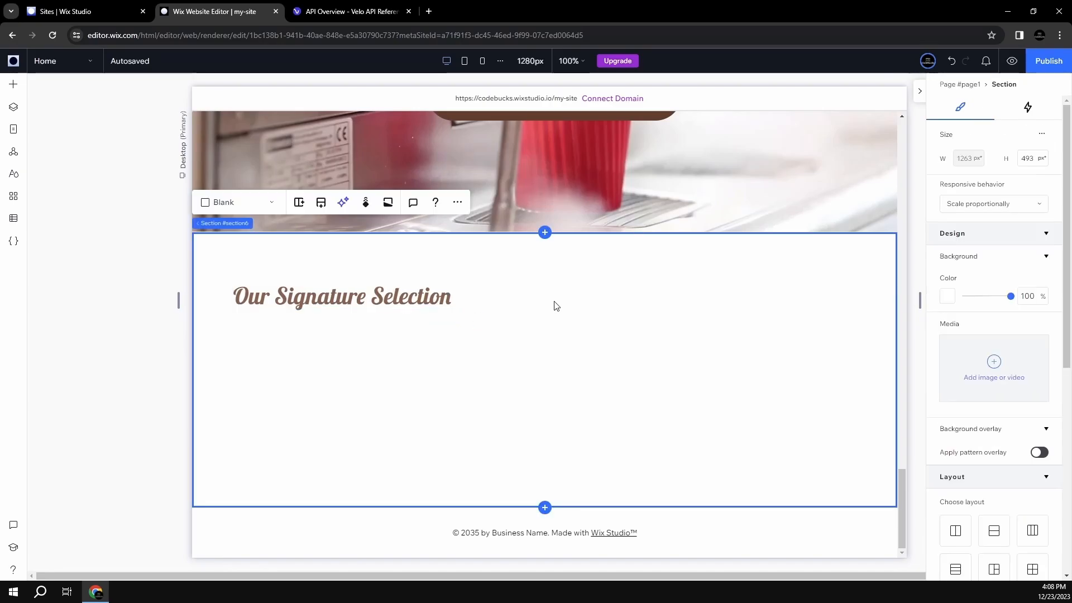
- Add a paragraph text element below the "Our Signature Selection" heading, at about X 97, Y 184 px
scroll(479, 321, "up", 10)
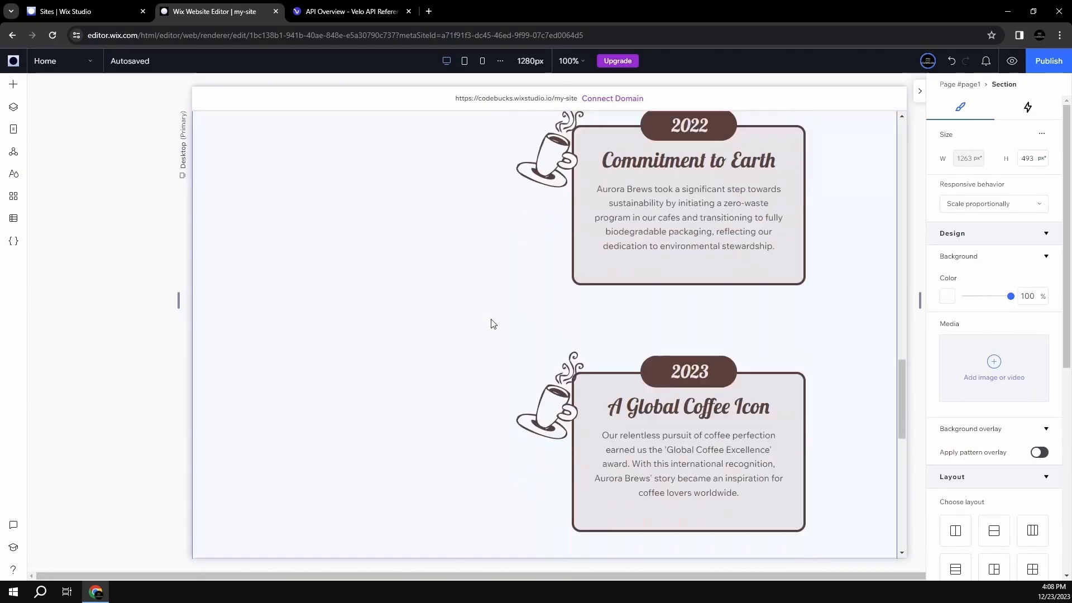
scroll(511, 324, "down", 10)
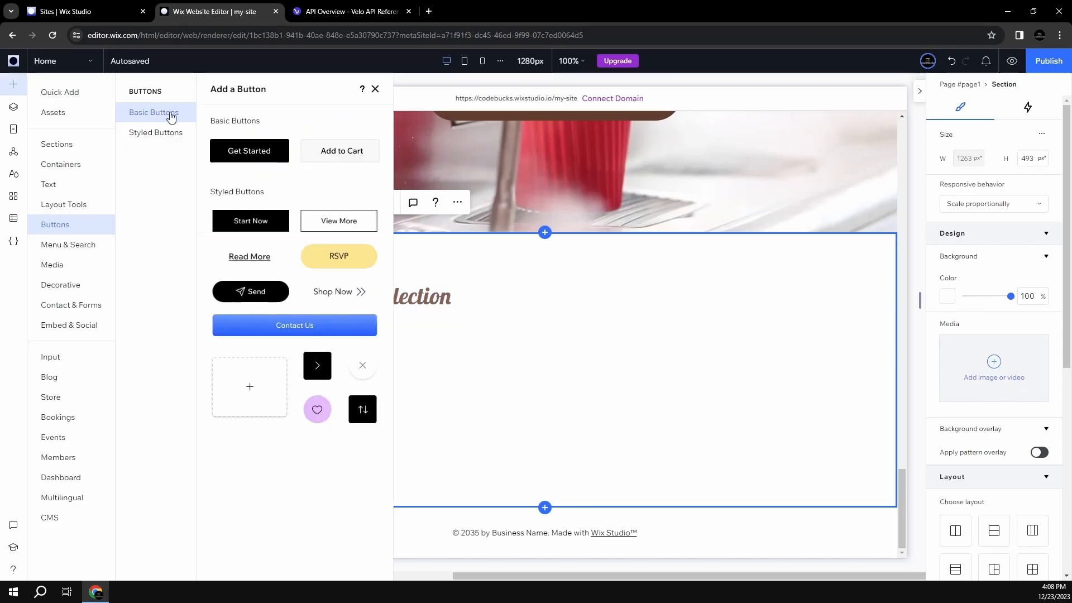
left_click(72, 98)
left_click_drag(275, 144, 311, 364)
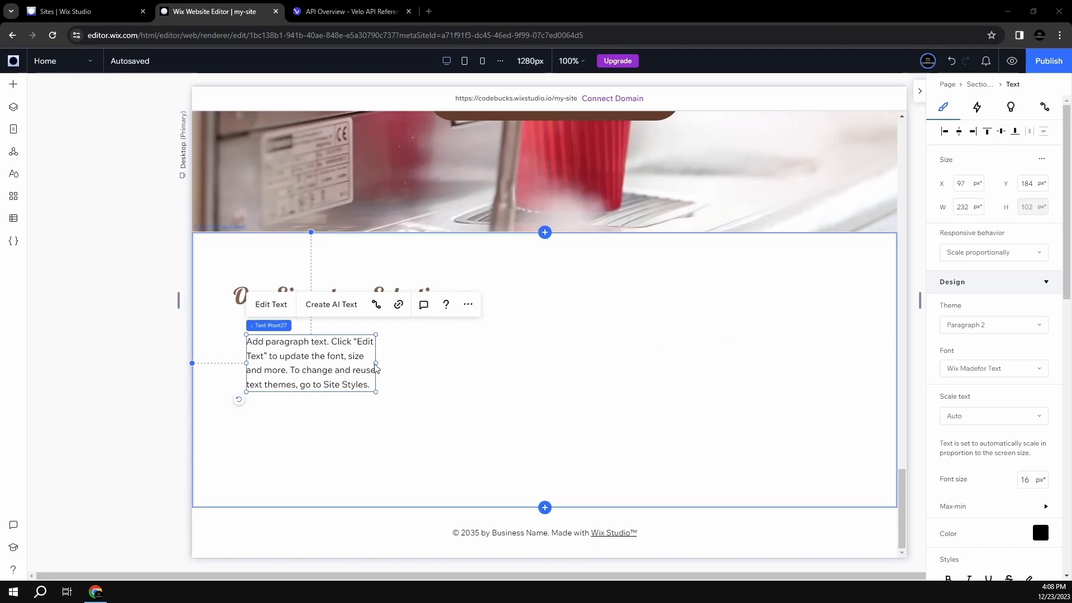
- Replace the placeholder paragraph with the Aurora Brews text running from "At Aurora Brews, we believe in" to "a relentless pursuit of perfection."
left_click(279, 341)
left_click(273, 305)
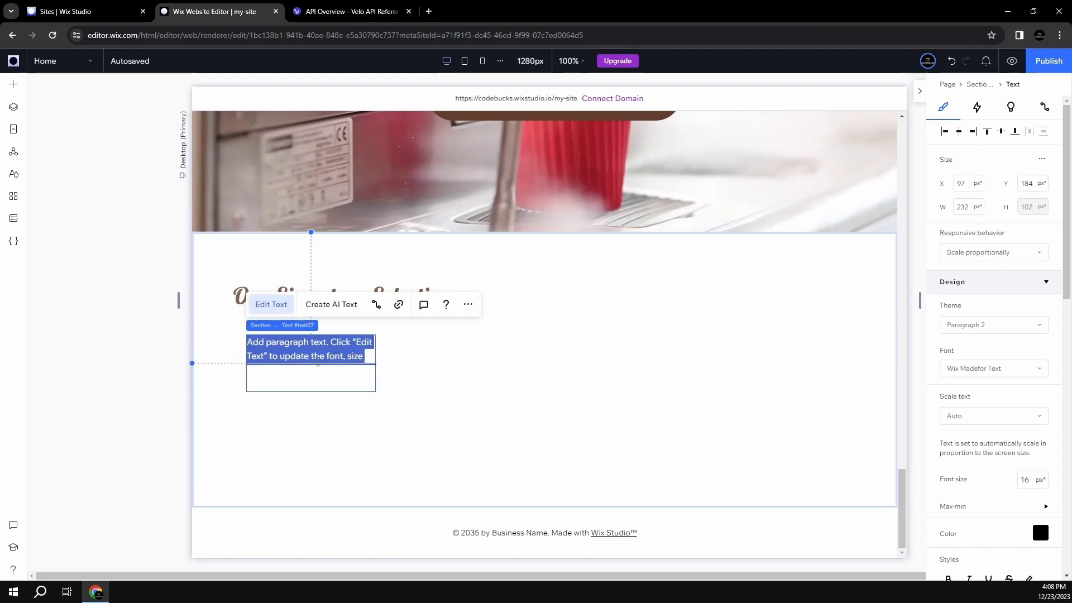
type("At Aurora Brews, we believe in the power of a good cup of coffee to brighten your day. Our dedication to quality begins at the source - working hand in hand with local farmers to bring you the finest beans, each bursting with unique character and flavor. Our story is one of passion, community, and a relentless pursuit of perfection.")
left_click(451, 387)
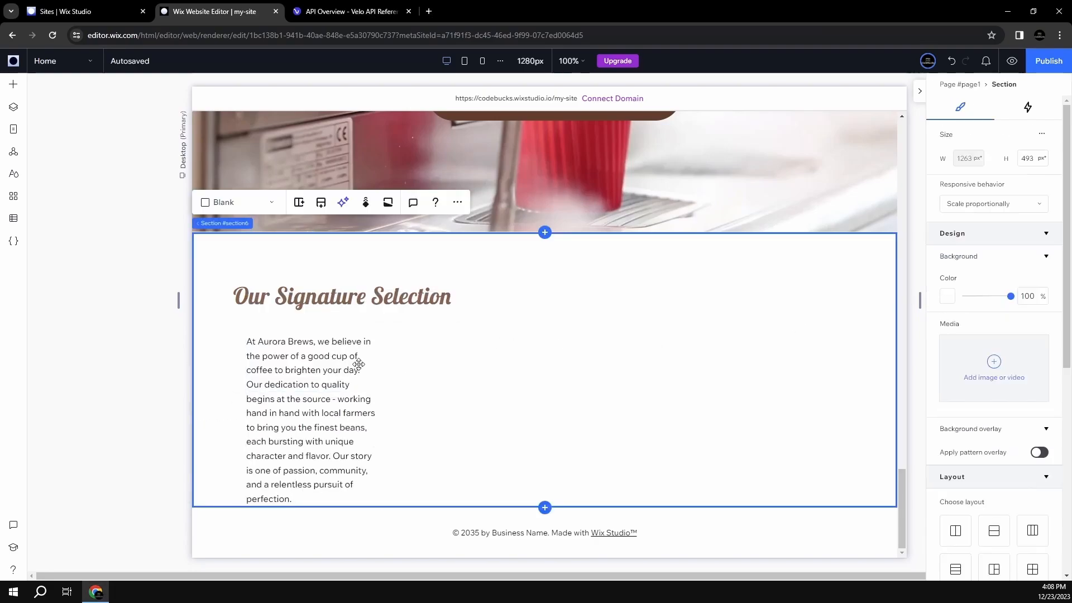
- Widen the Aurora Brews paragraph to about 742 px and apply the Paragraph 1 text theme
left_click(359, 364)
left_click_drag(378, 421, 666, 384)
left_click(994, 329)
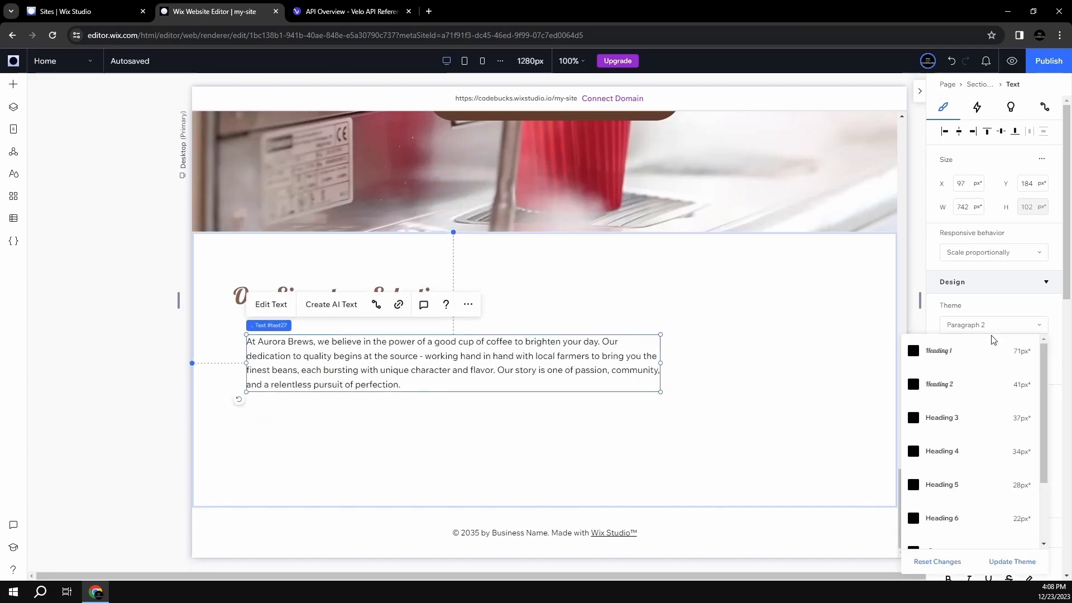
left_click(974, 464)
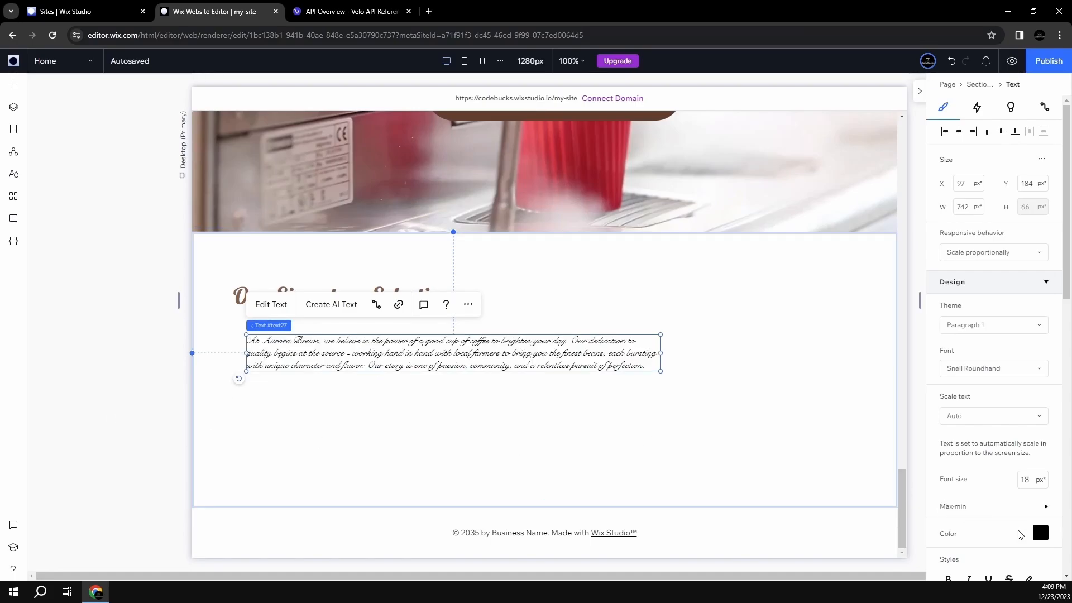
- Set the Aurora Brews paragraph's text colour to dark brown #633C2B and make it bold
left_click(1039, 535)
left_click(1048, 459)
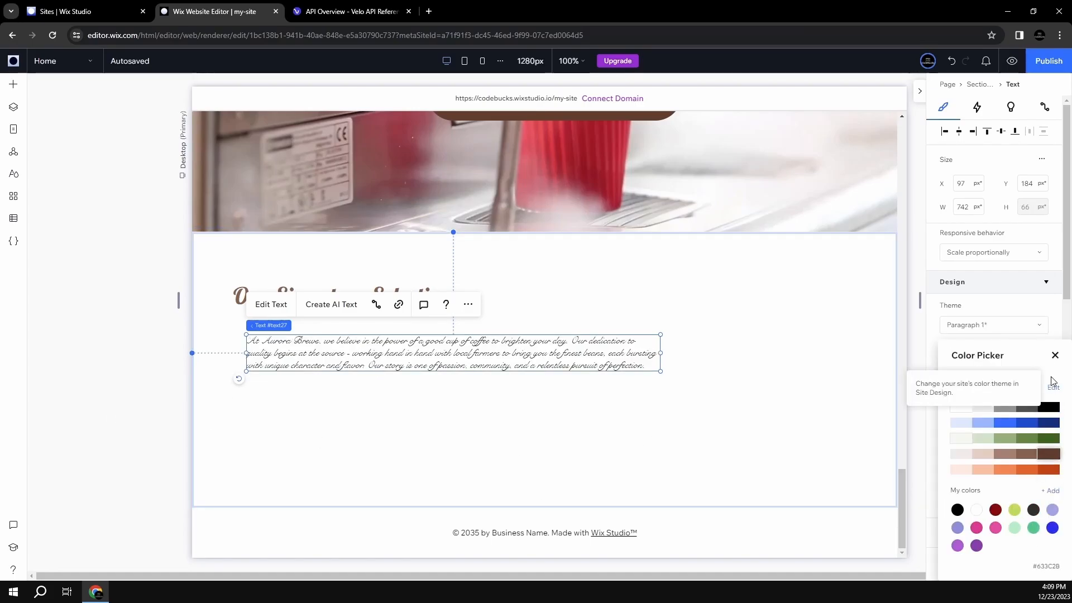
left_click(1055, 355)
scroll(961, 496, "down", 2)
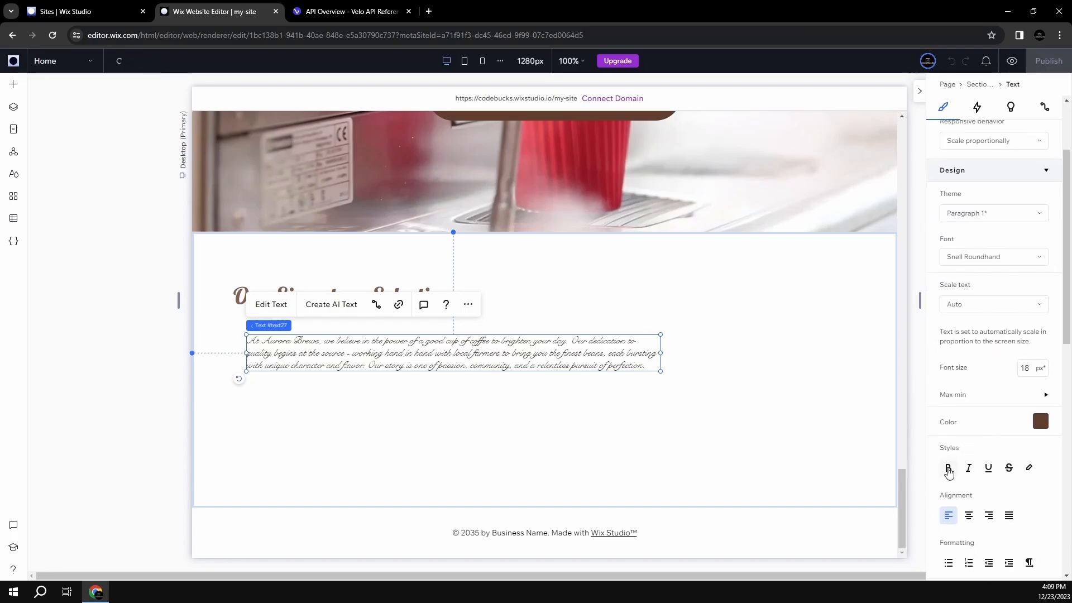
left_click(948, 468)
left_click(93, 406)
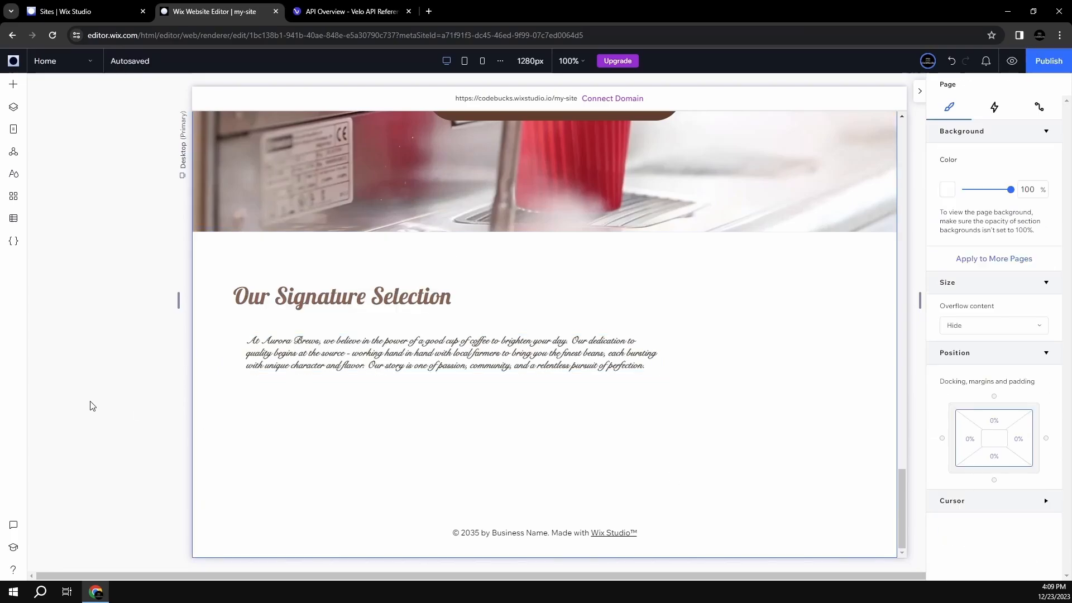
- Recolour the Aurora Brews paragraph with the second-darkest brown theme colour and align its left edge with the heading above
left_click(318, 354)
left_click(318, 354)
left_click(1035, 540)
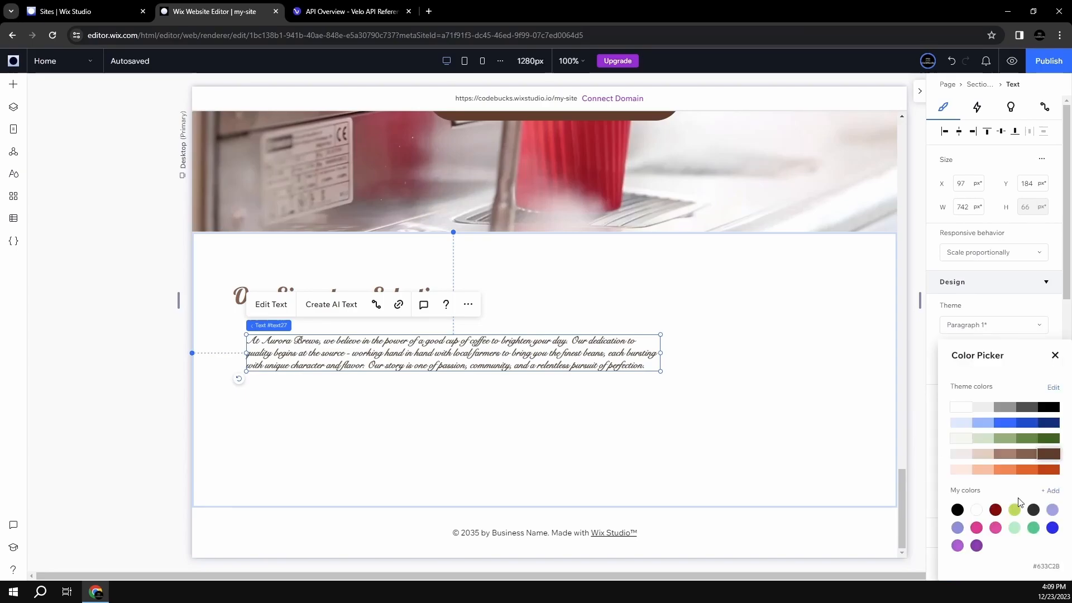
left_click(1027, 460)
left_click(1055, 355)
left_click_drag(334, 352, 321, 348)
left_click(150, 428)
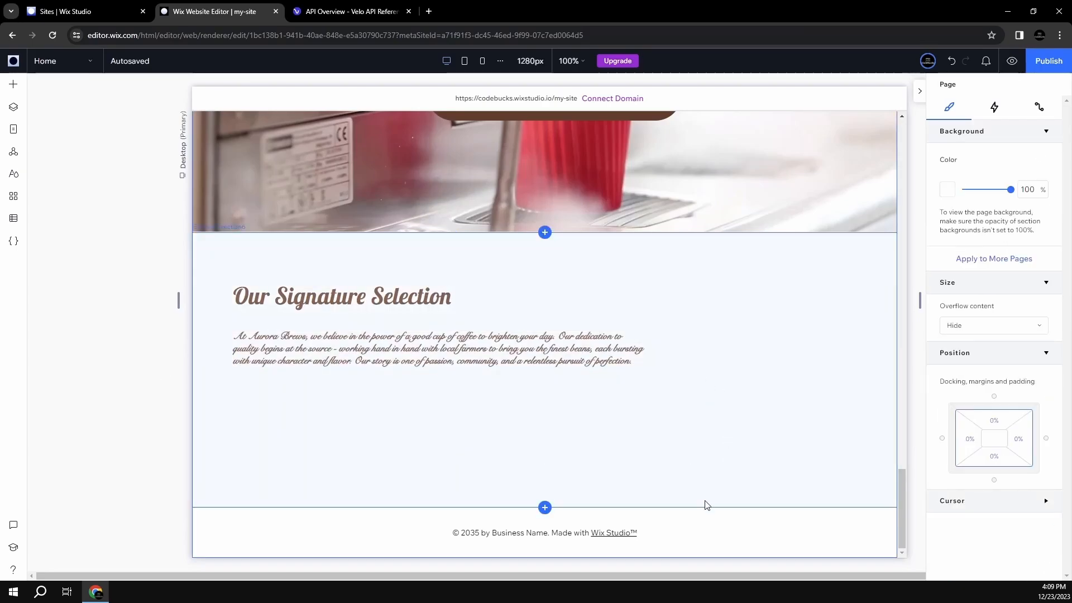
- Set the height of the "Our Signature Selection" section to 1500 px
left_click(745, 400)
left_click(1021, 158)
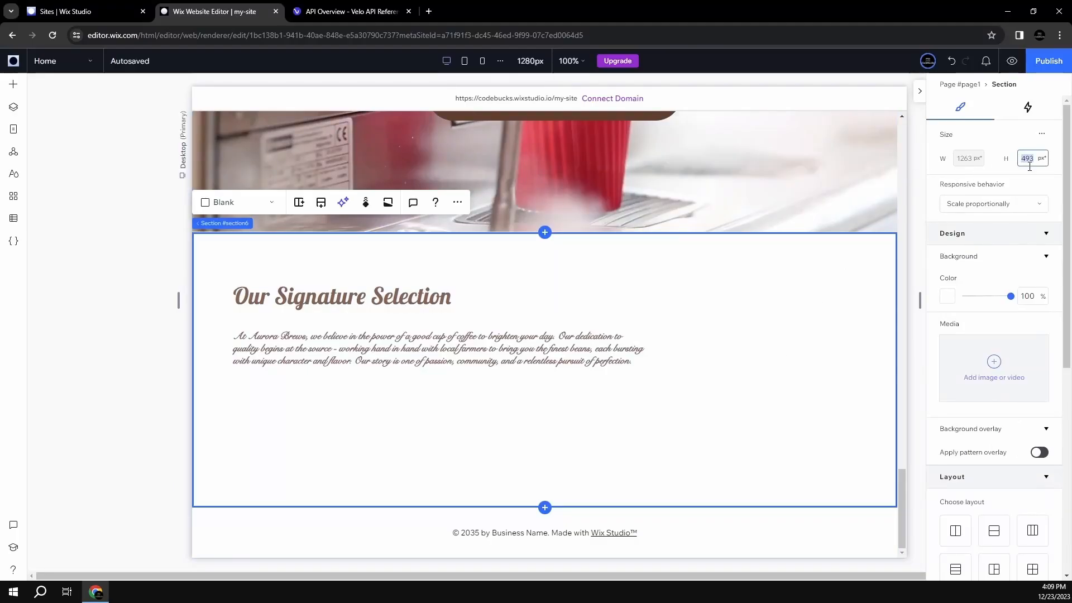
key("Return")
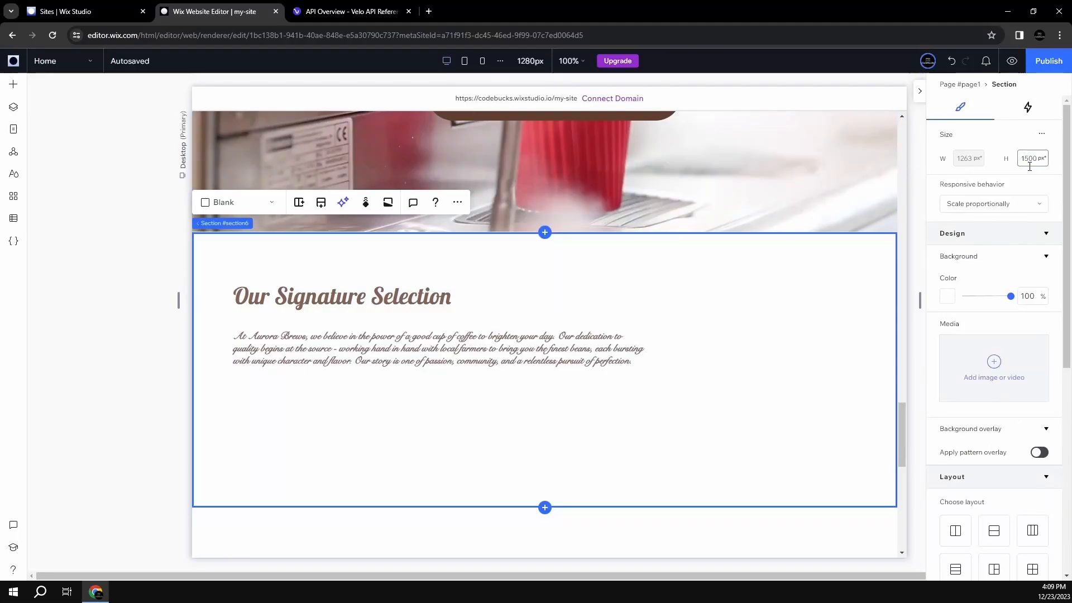
scroll(834, 333, "down", 4)
scroll(480, 290, "up", 1)
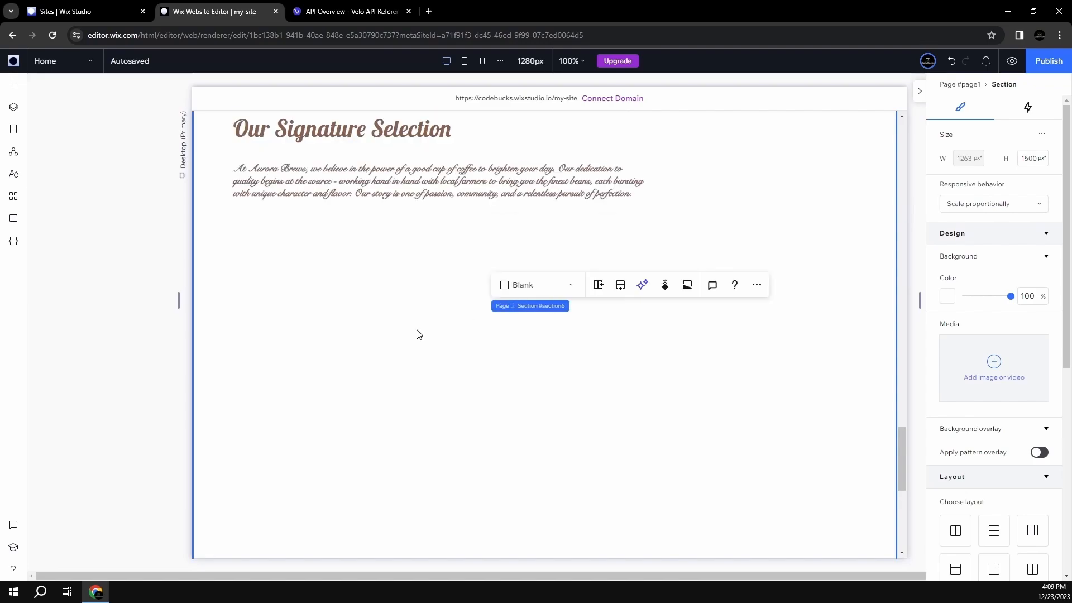
scroll(362, 285, "up", 1)
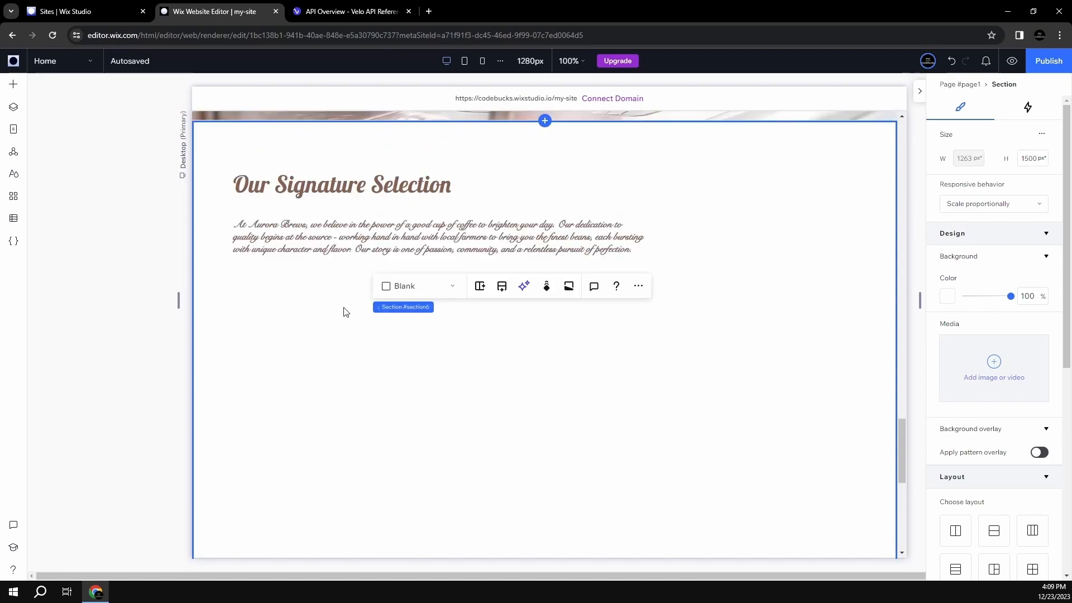
- Add an image below the paragraph at about X 74, Y 292 px, using the Wix coffee photo of a cup on coffee beans
left_click(13, 83)
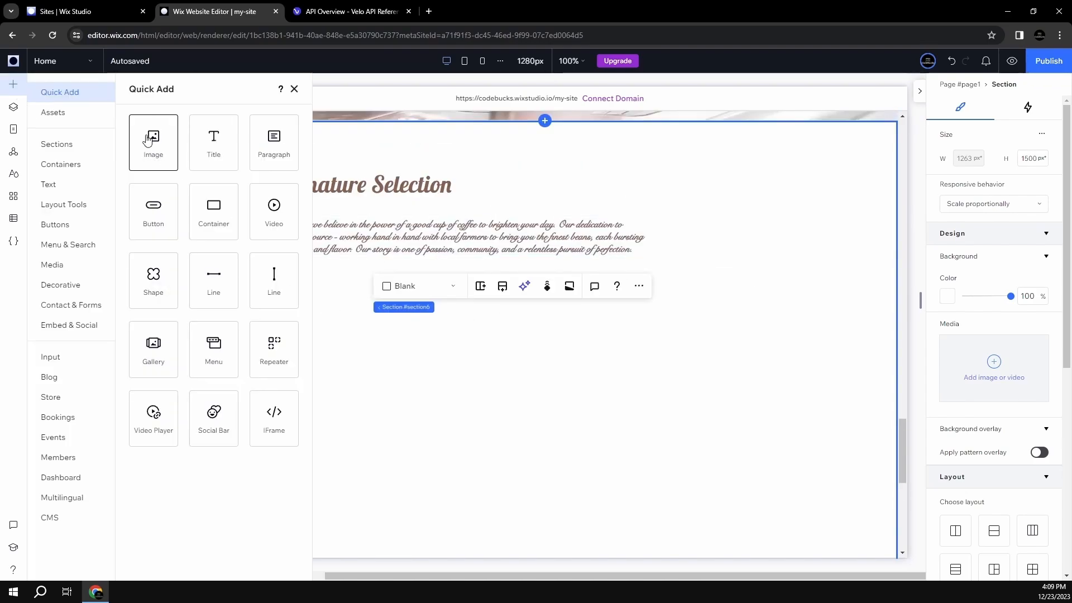
left_click_drag(158, 151, 312, 345)
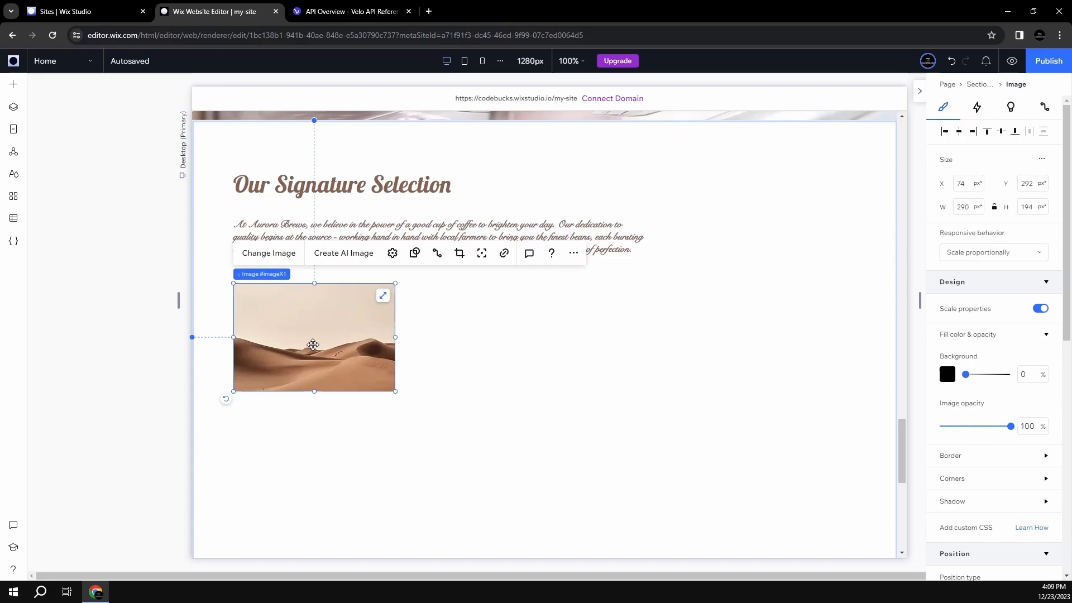
left_click(279, 258)
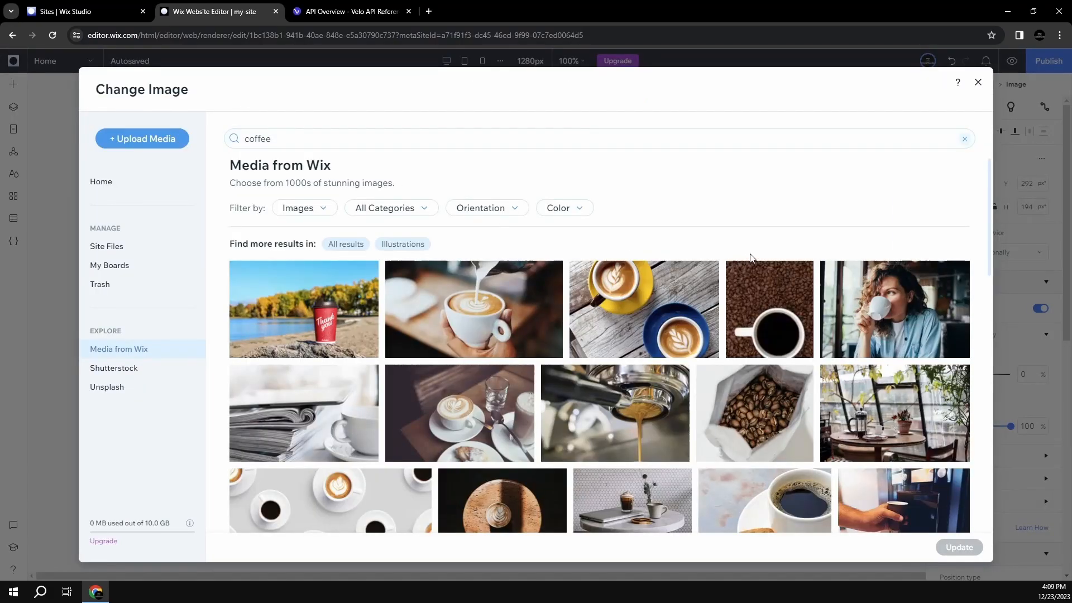
left_click(766, 309)
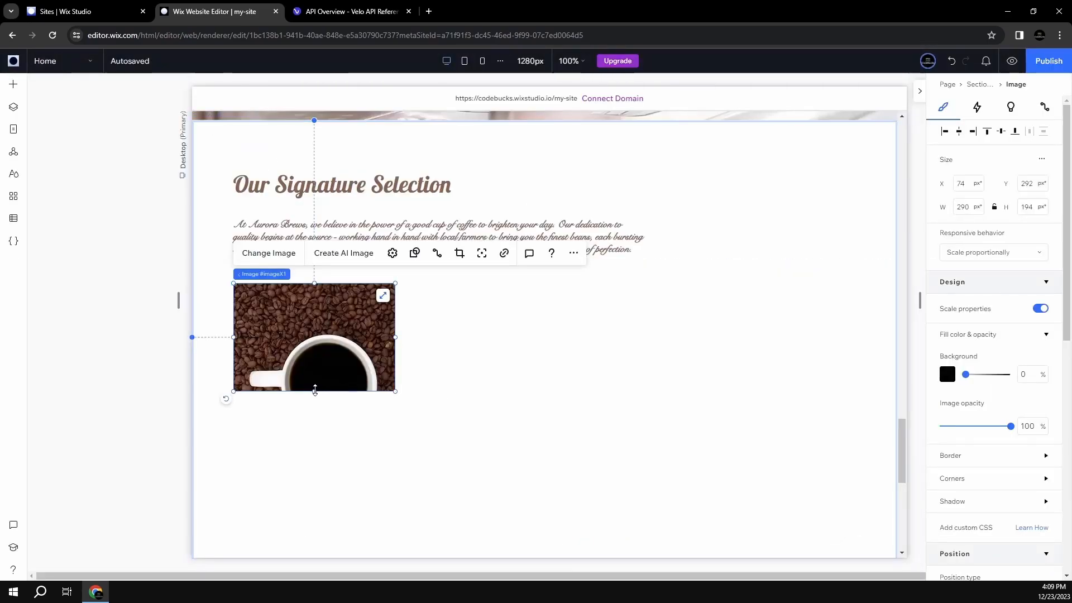
- Stretch the coffee image to about 269 px high and shift its crop so the whole cup sits inside the frame
left_click_drag(315, 391, 315, 433)
left_click(489, 319)
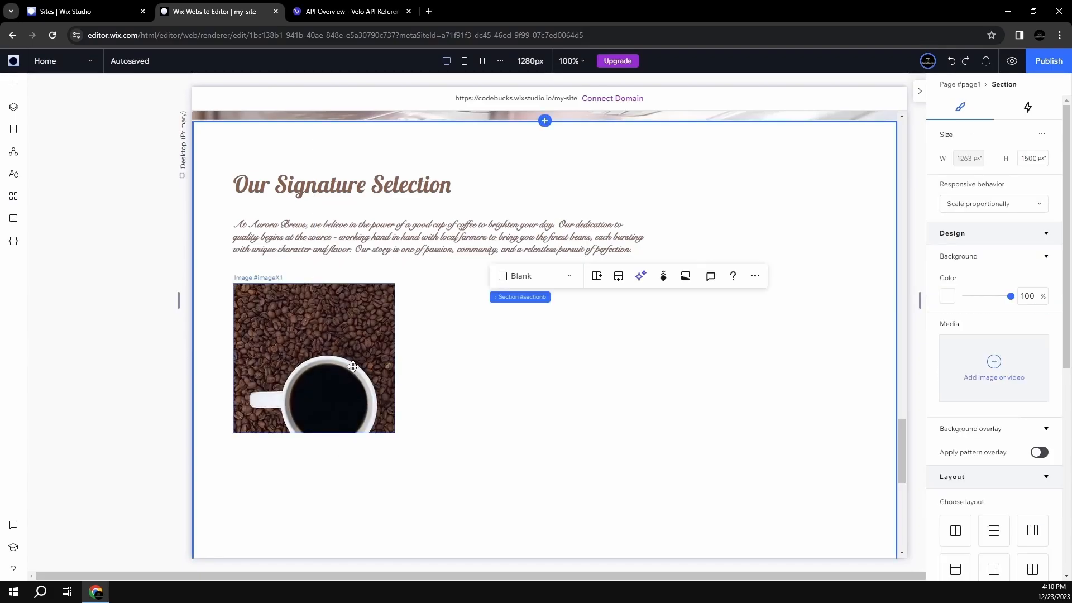
double_click(317, 356)
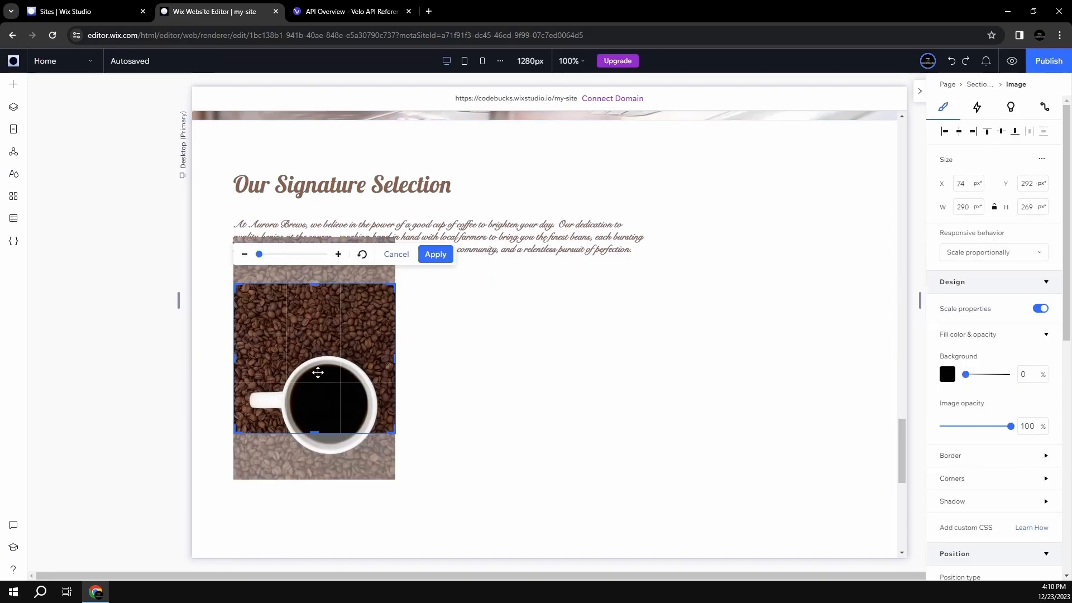
left_click_drag(324, 358, 316, 326)
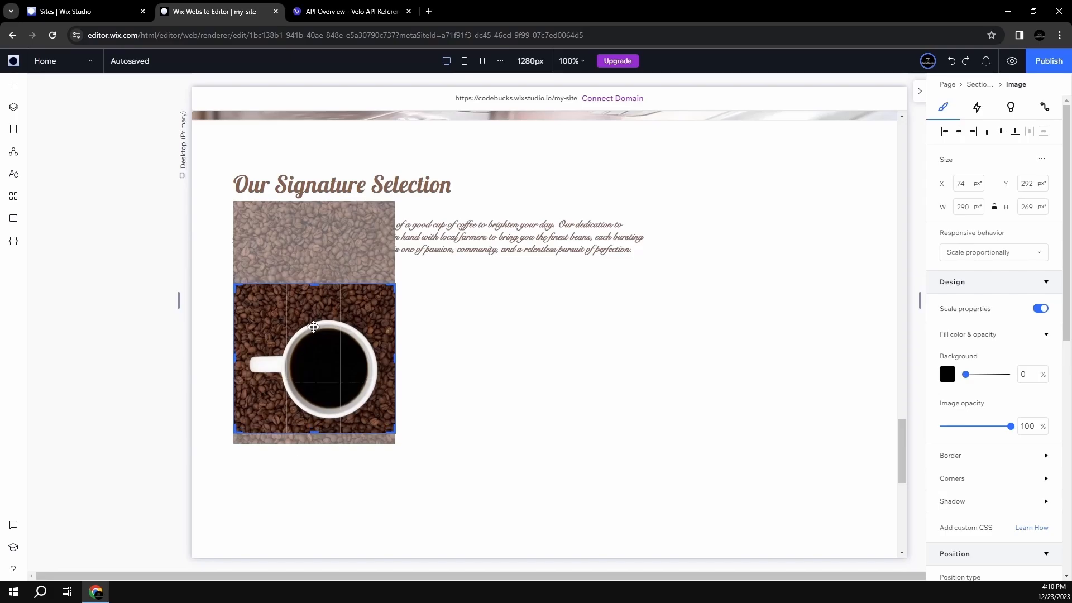
left_click(416, 372)
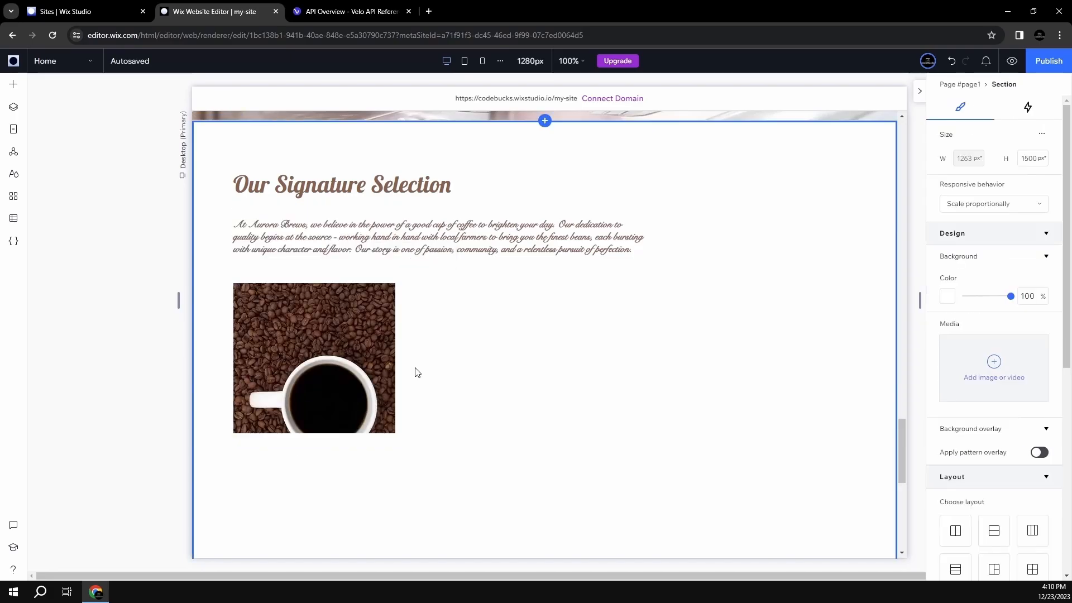
- Add a Parallax scroll animation with a speed of 0.6 to the coffee image
left_click(299, 377)
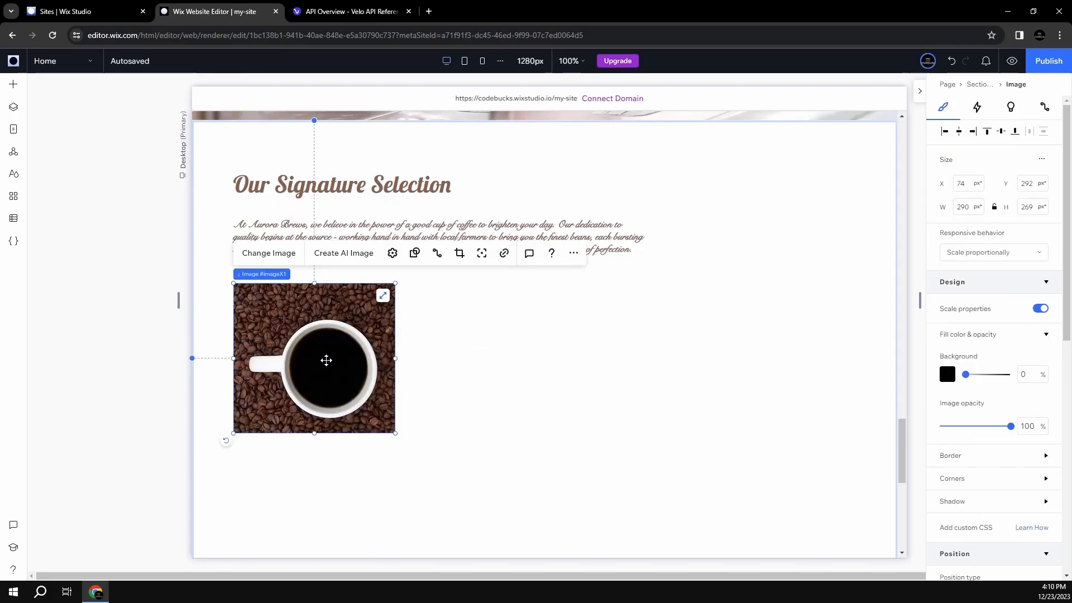
left_click(978, 109)
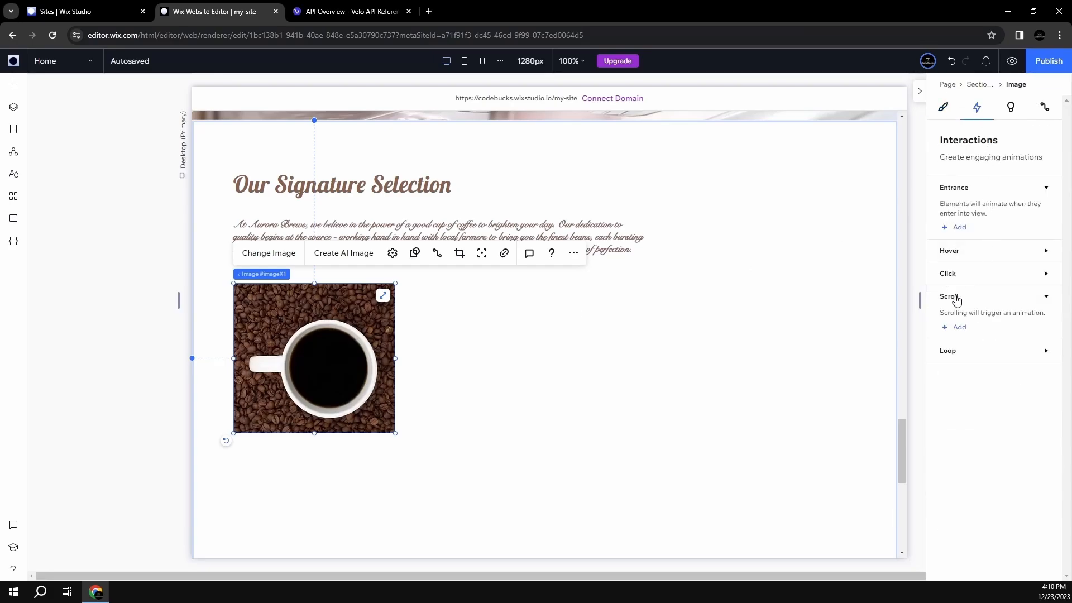
left_click(960, 327)
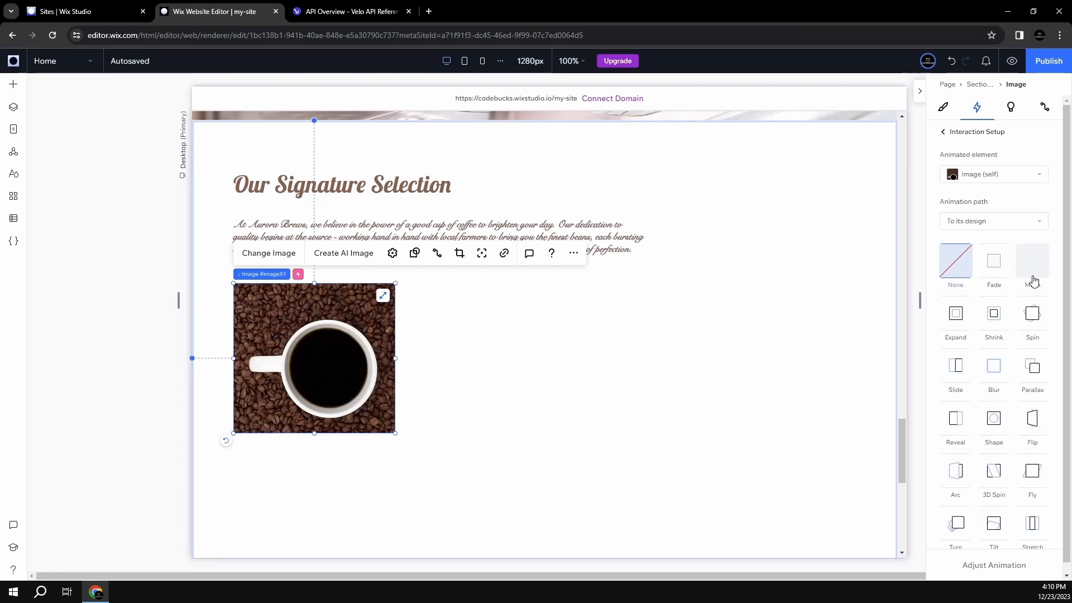
left_click(1034, 378)
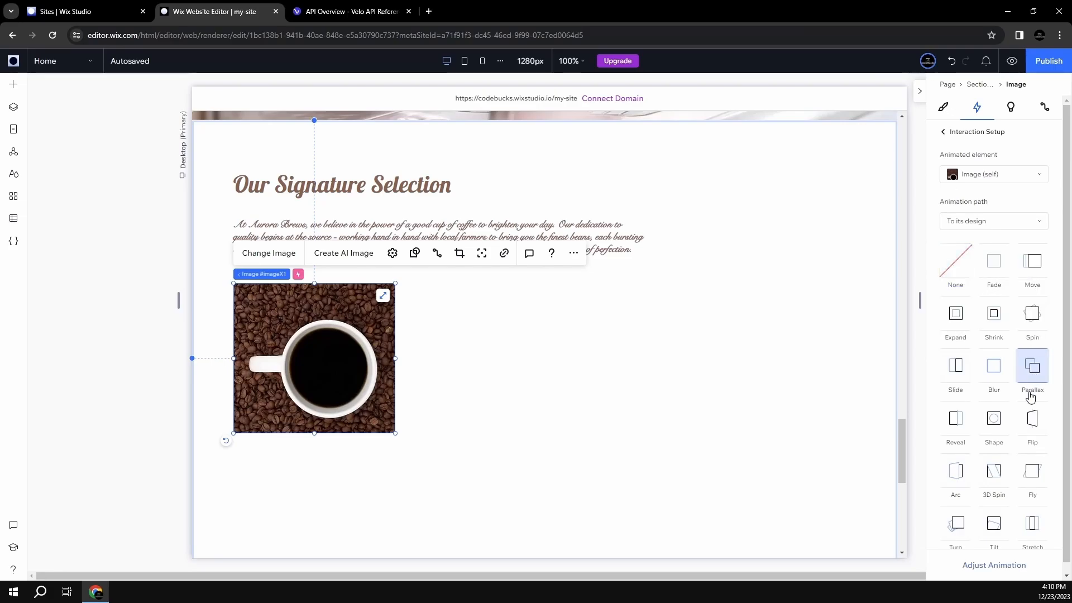
left_click(991, 566)
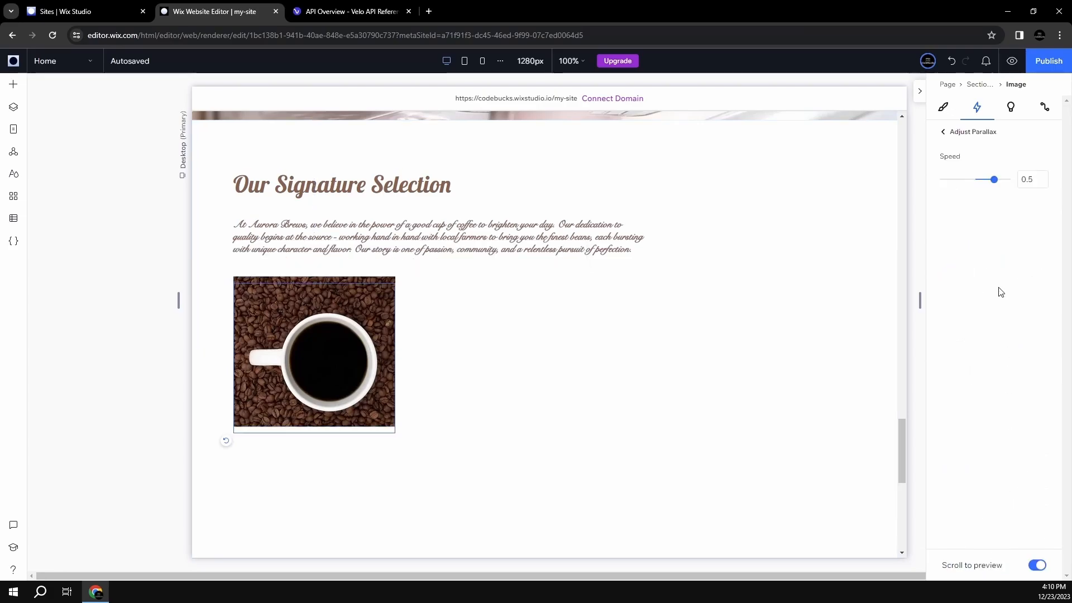
left_click_drag(993, 180, 996, 184)
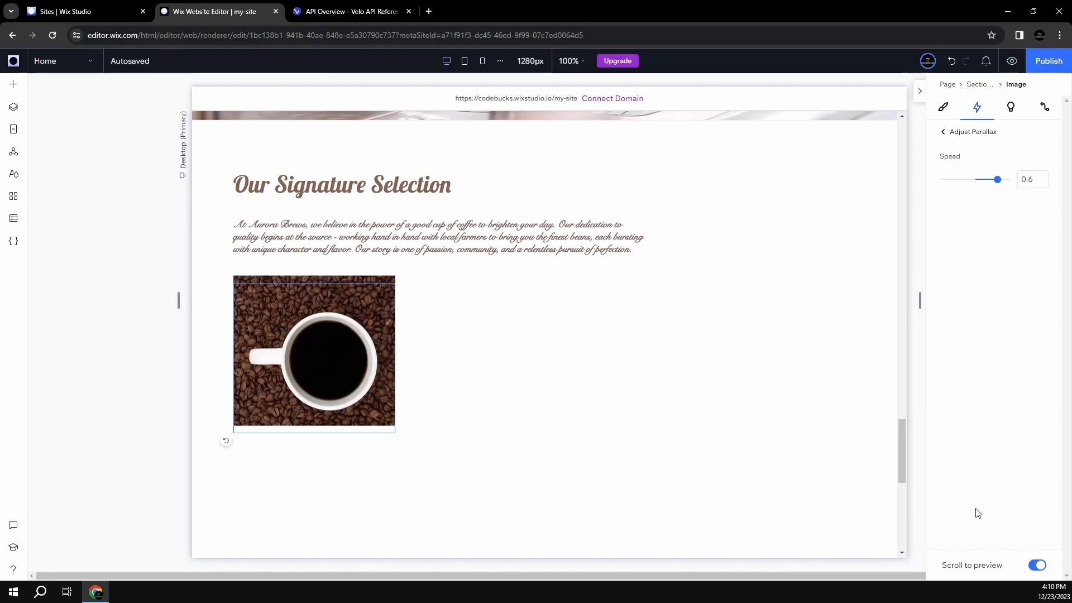
scroll(546, 287, "down", 3)
scroll(547, 287, "up", 4)
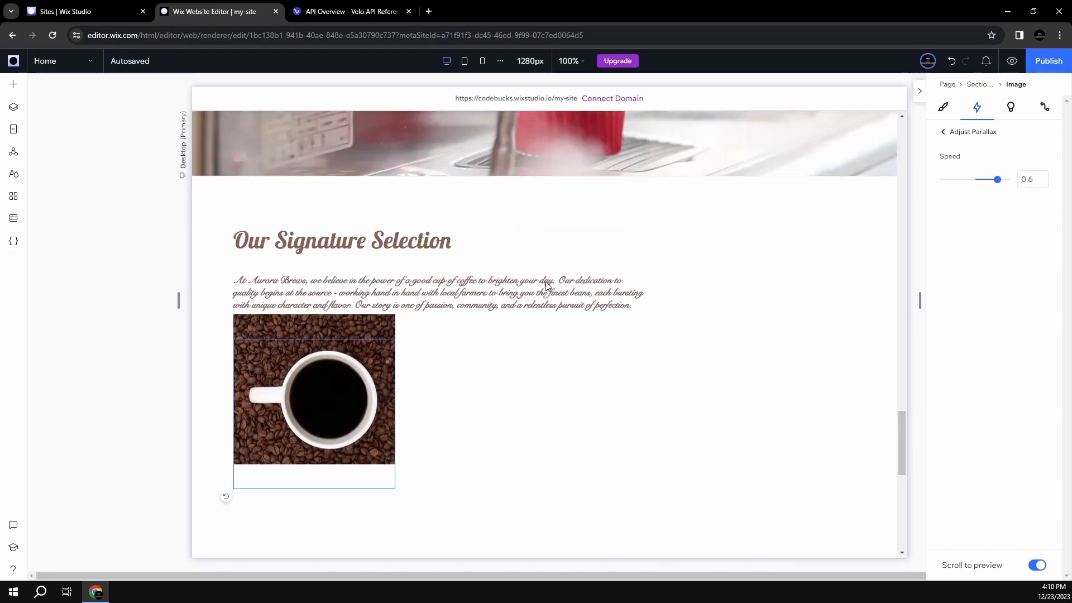
scroll(549, 286, "down", 2)
scroll(546, 287, "down", 2)
scroll(546, 286, "up", 3)
scroll(546, 286, "down", 1)
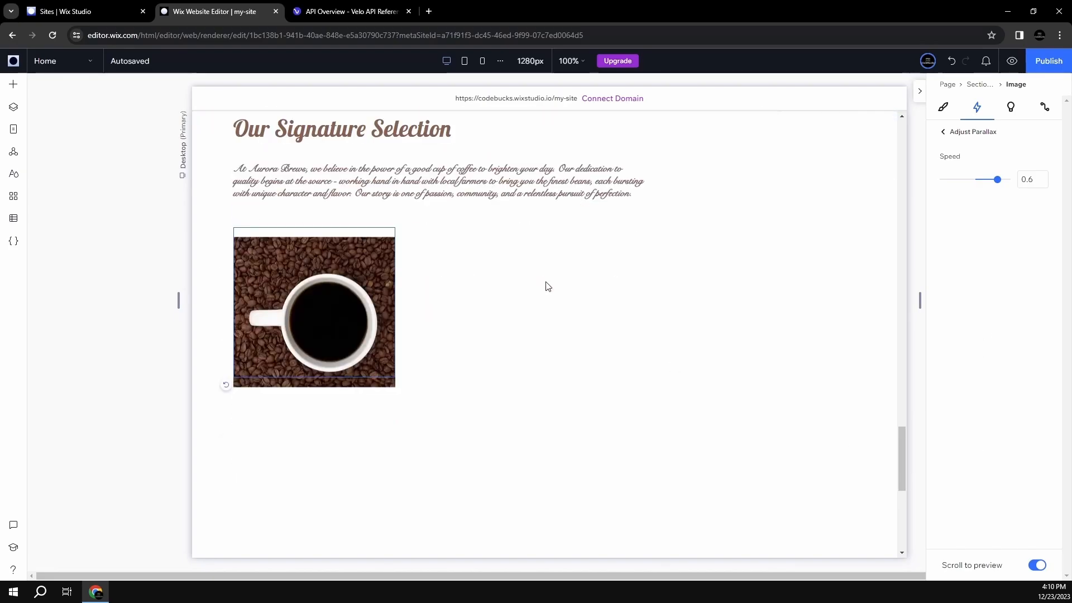
- Preview the site and examine how the heading, paragraph and coffee image move when scrolling through the "Our Signature Selection" section
left_click(1012, 60)
scroll(713, 257, "up", 15)
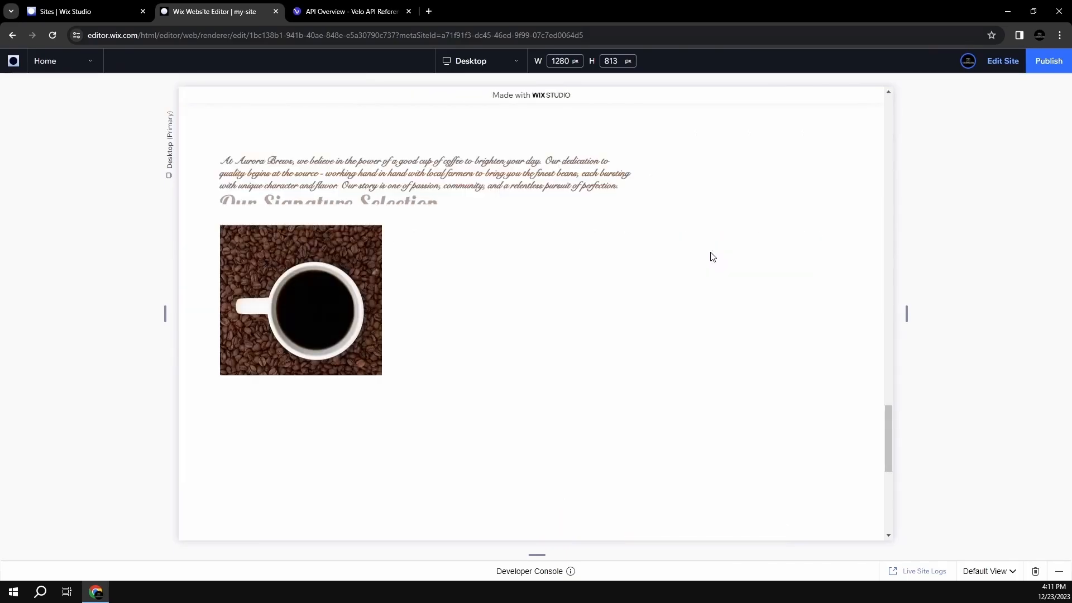
scroll(710, 252, "up", 3)
scroll(710, 252, "down", 2)
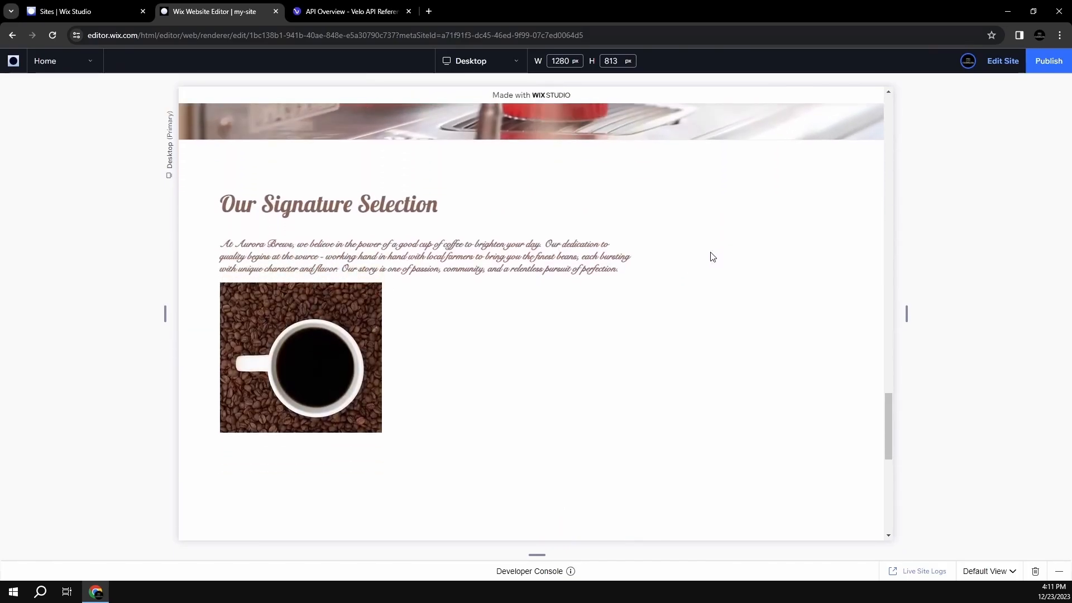
scroll(713, 256, "down", 2)
scroll(713, 257, "up", 4)
scroll(712, 257, "down", 2)
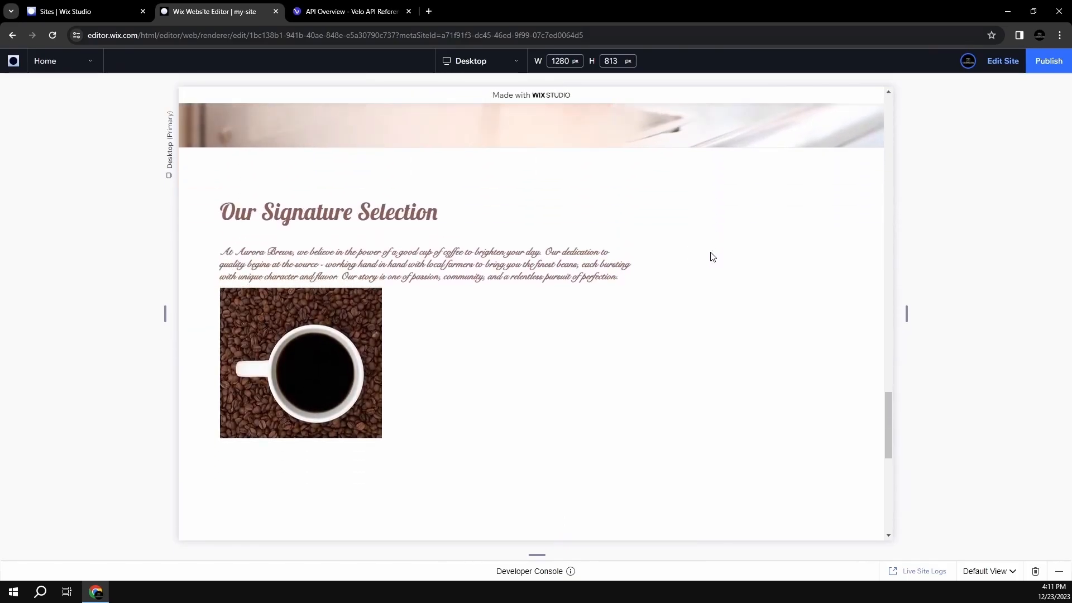
scroll(712, 256, "down", 2)
scroll(713, 257, "up", 2)
scroll(712, 257, "down", 2)
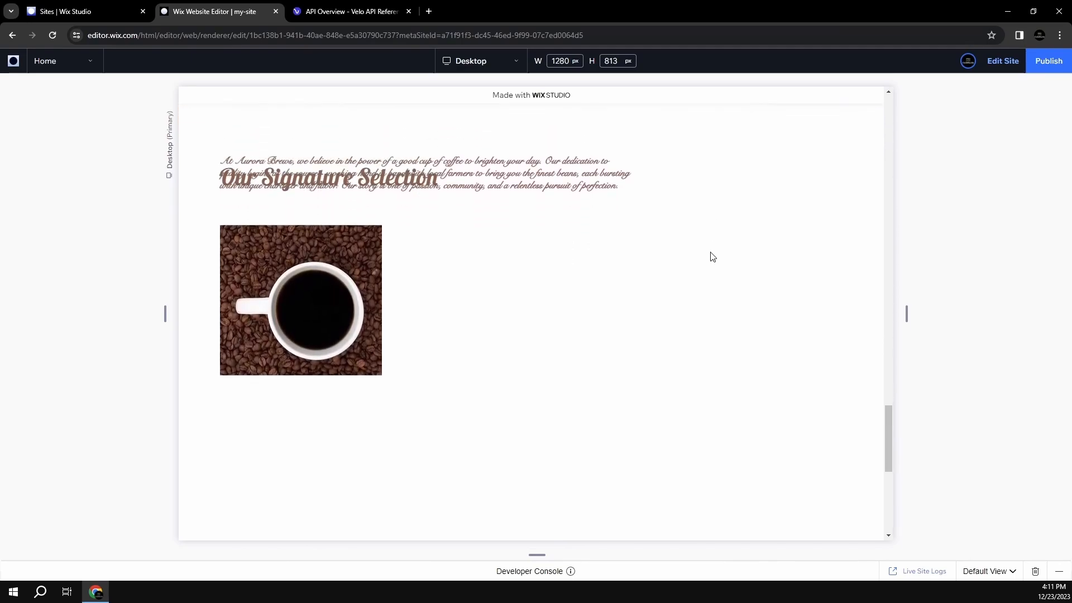
scroll(712, 256, "up", 2)
scroll(711, 255, "down", 1)
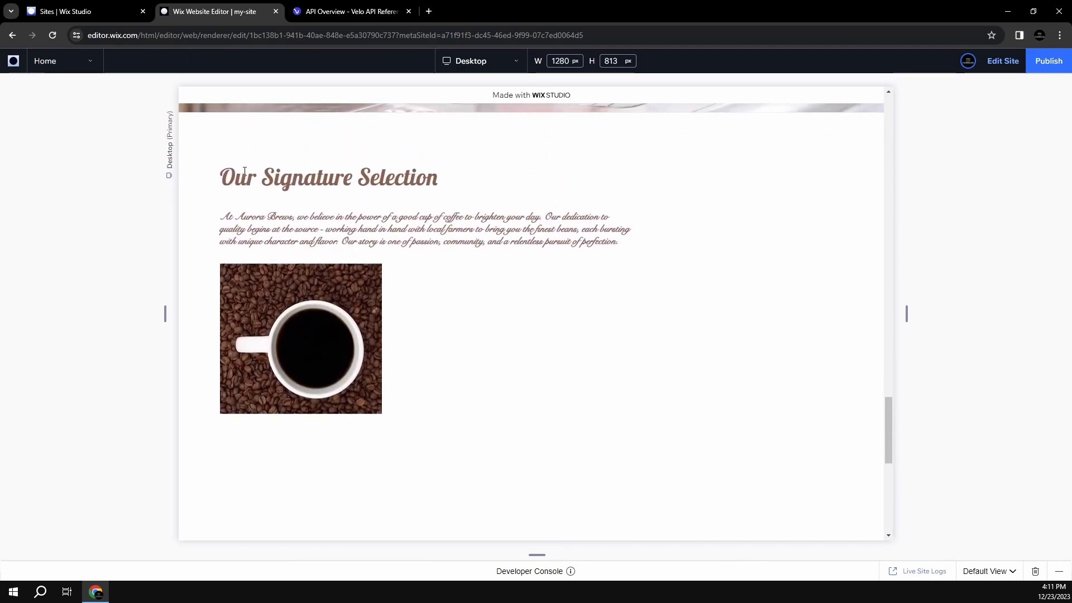
left_click_drag(236, 177, 393, 185)
left_click(394, 200)
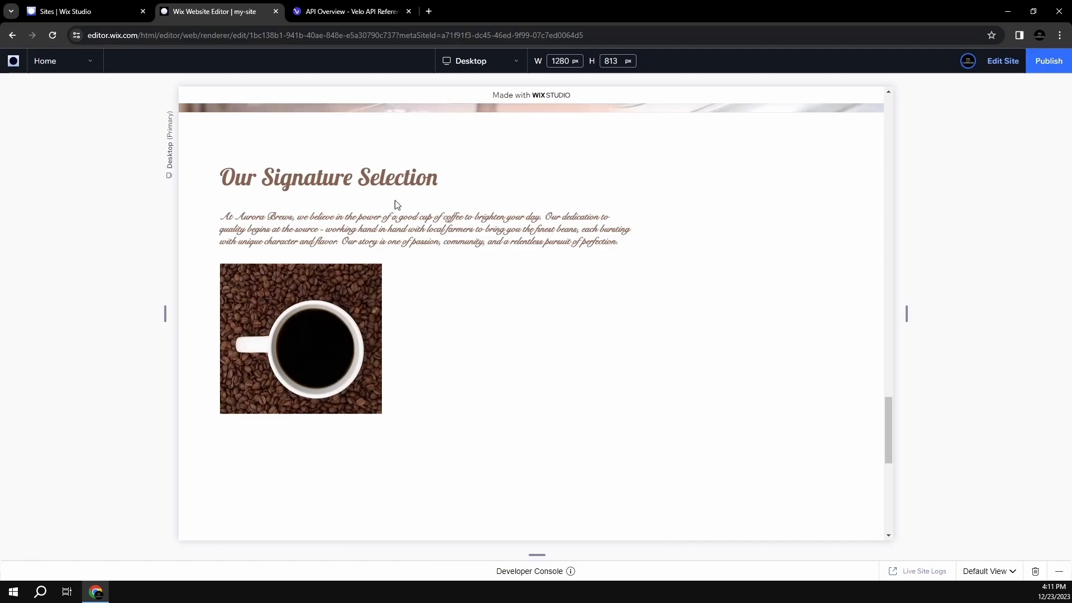
scroll(506, 239, "down", 1)
scroll(450, 227, "up", 2)
scroll(444, 242, "down", 1)
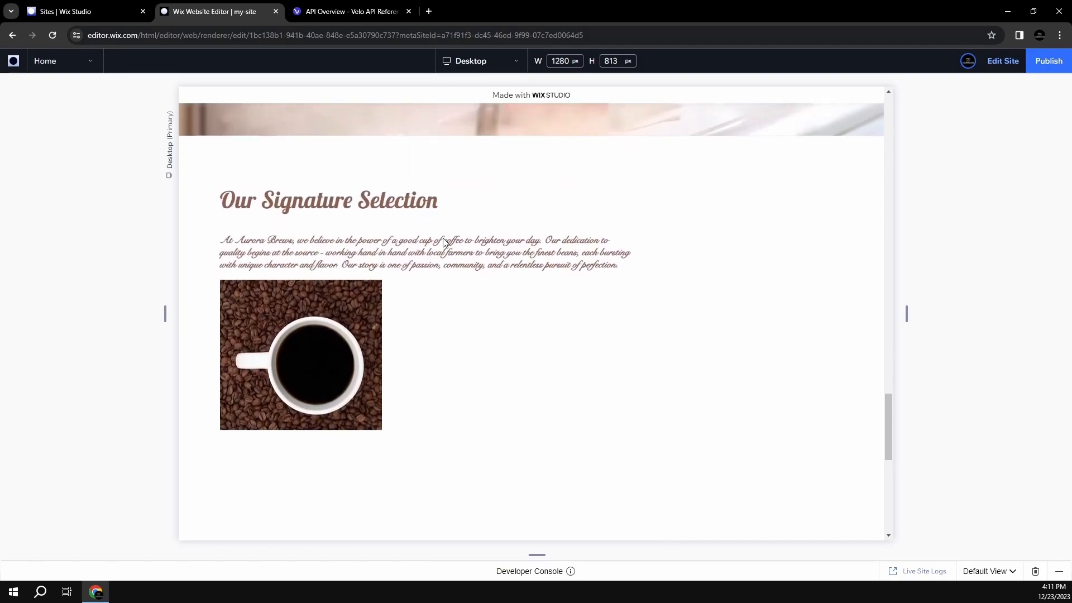
- Return to editing and set the position type of the "Our Signature Selection" heading's container to Default
left_click(999, 62)
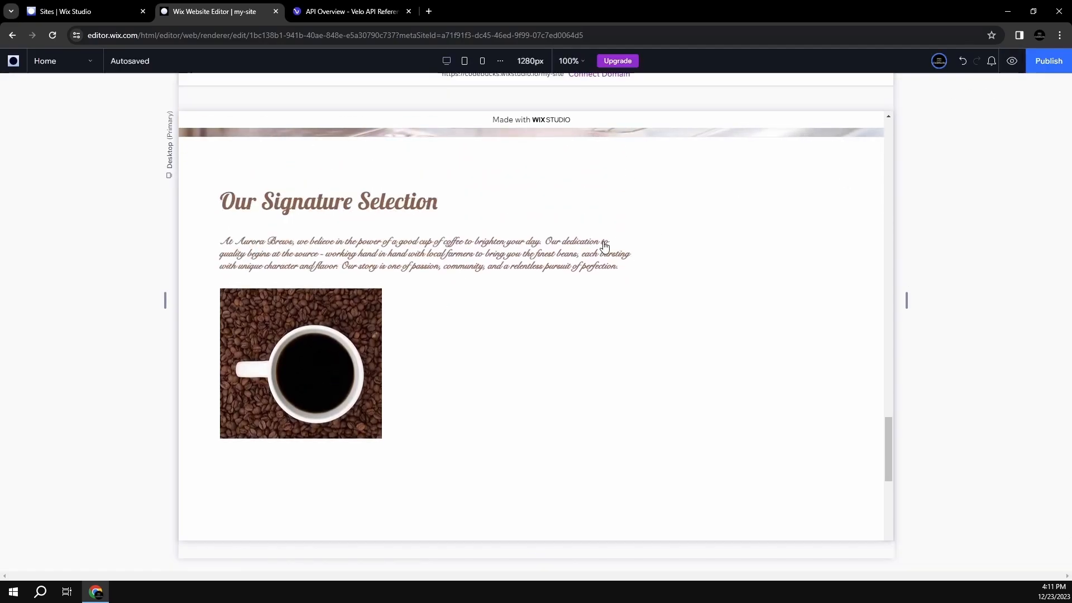
left_click(397, 203)
left_click(386, 189)
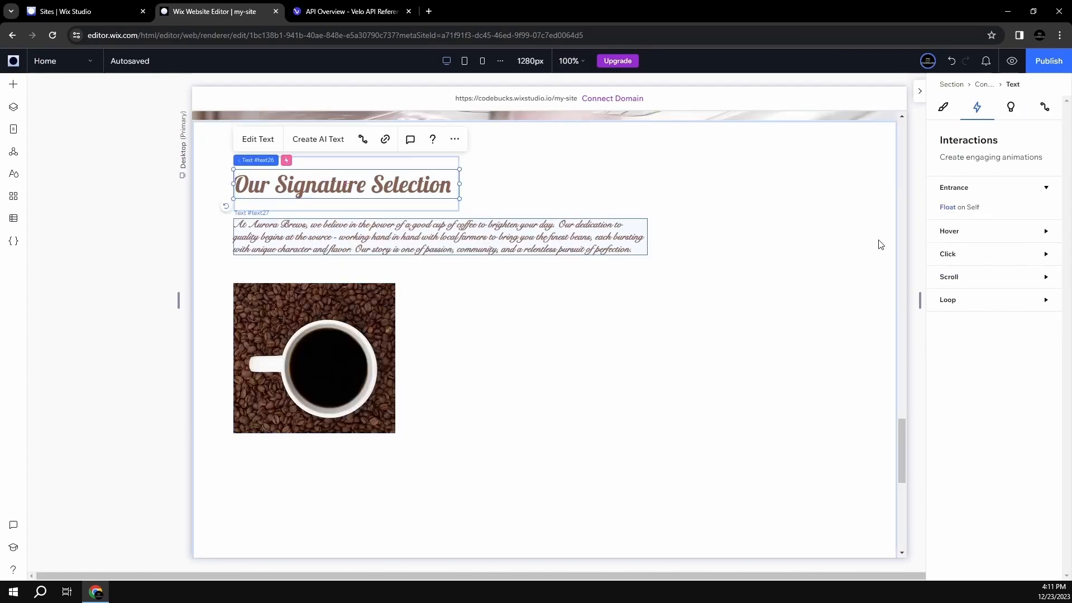
left_click(943, 112)
scroll(988, 378, "down", 6)
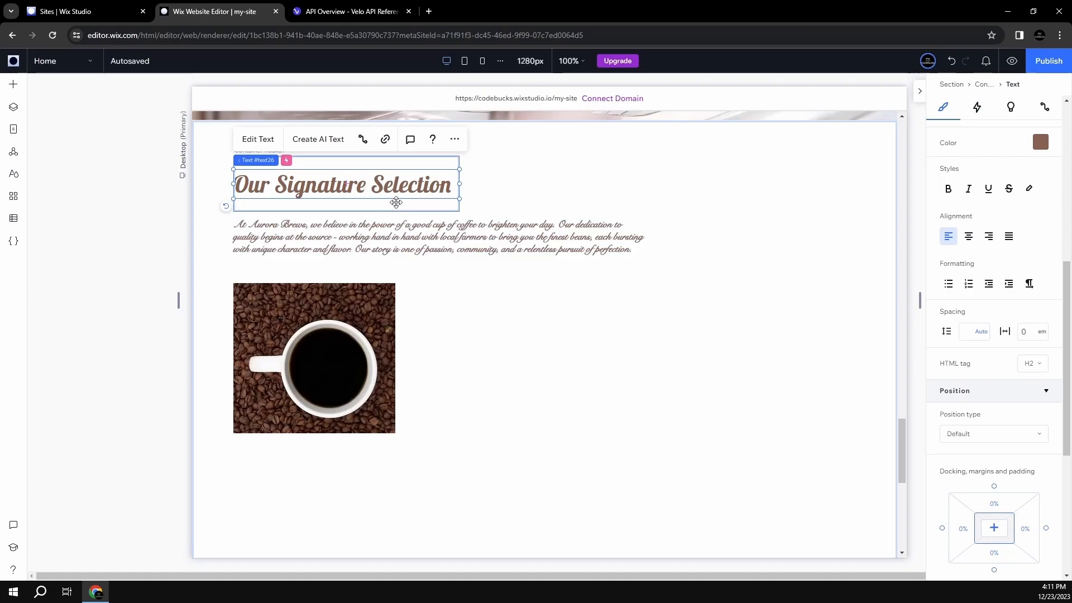
left_click(433, 205)
left_click(976, 433)
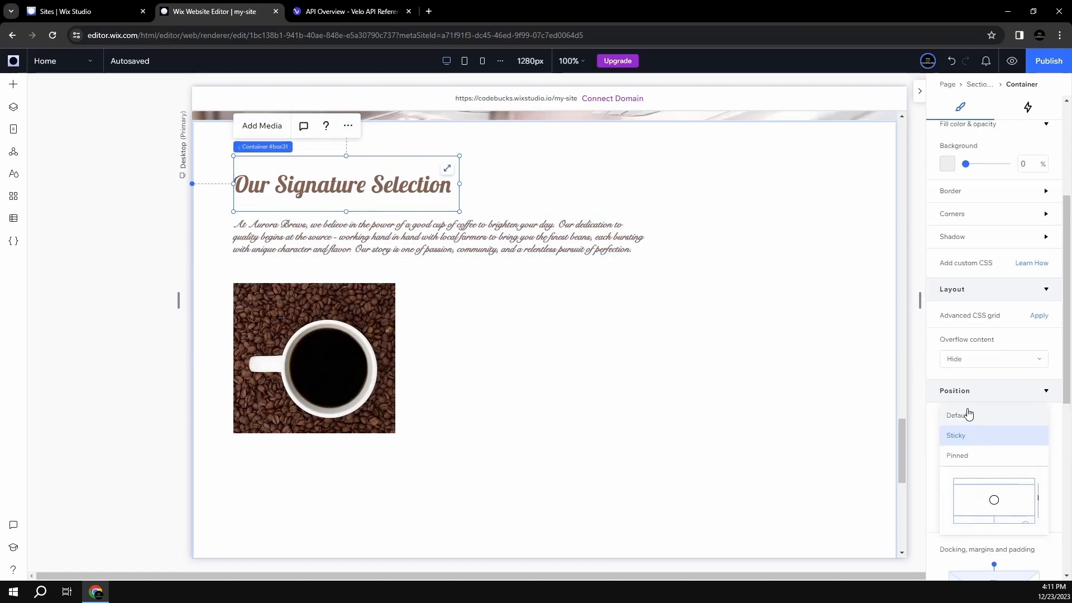
left_click(959, 414)
left_click(531, 337)
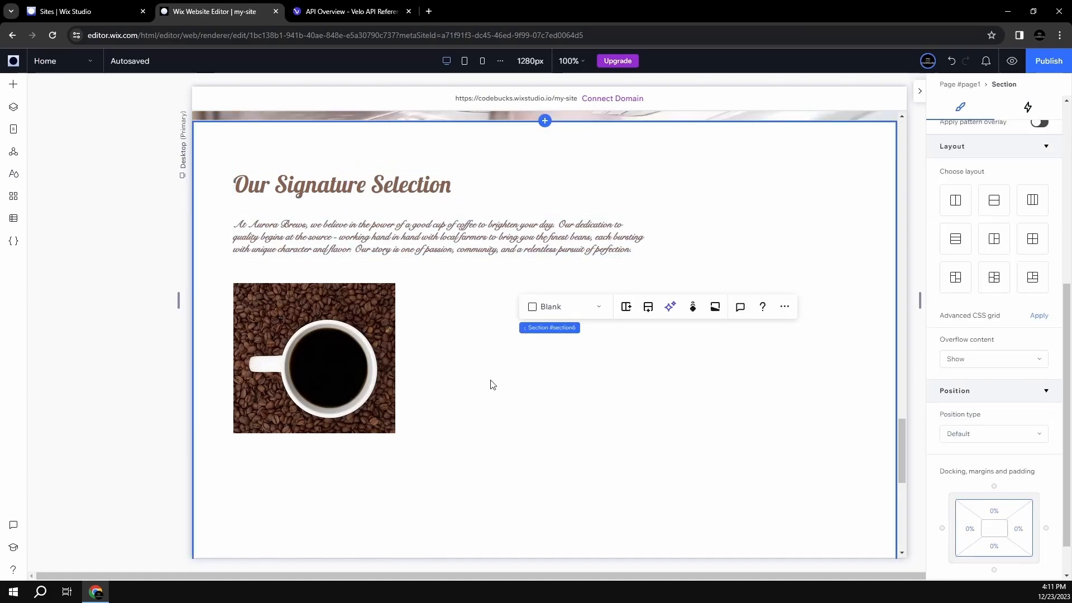
scroll(503, 359, "down", 2)
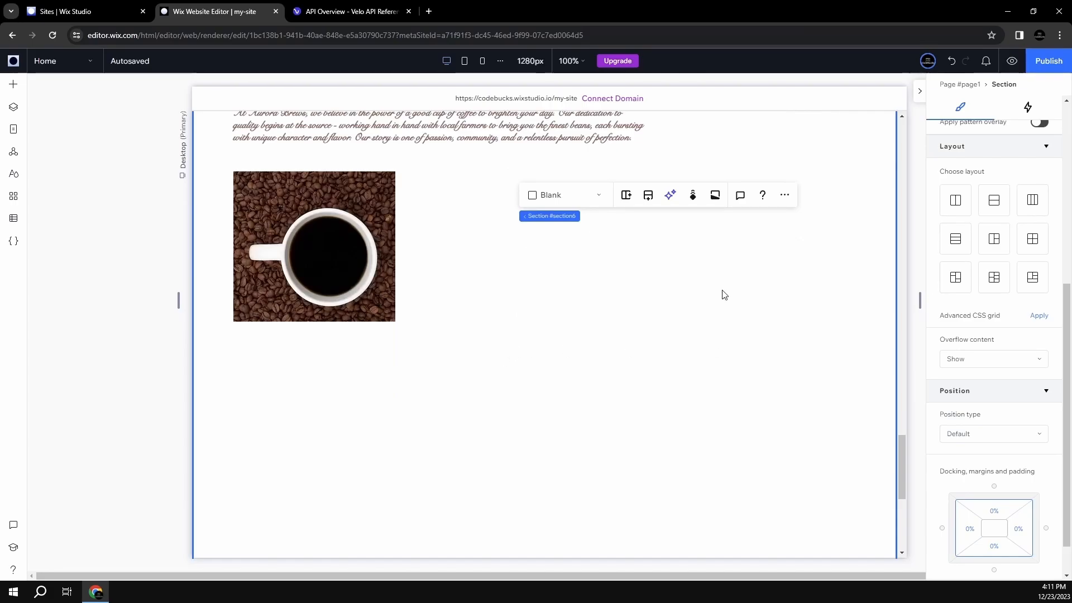
- Duplicate the coffee cup image and place the copy below and to the right of it, near the section's middle
left_click(366, 239)
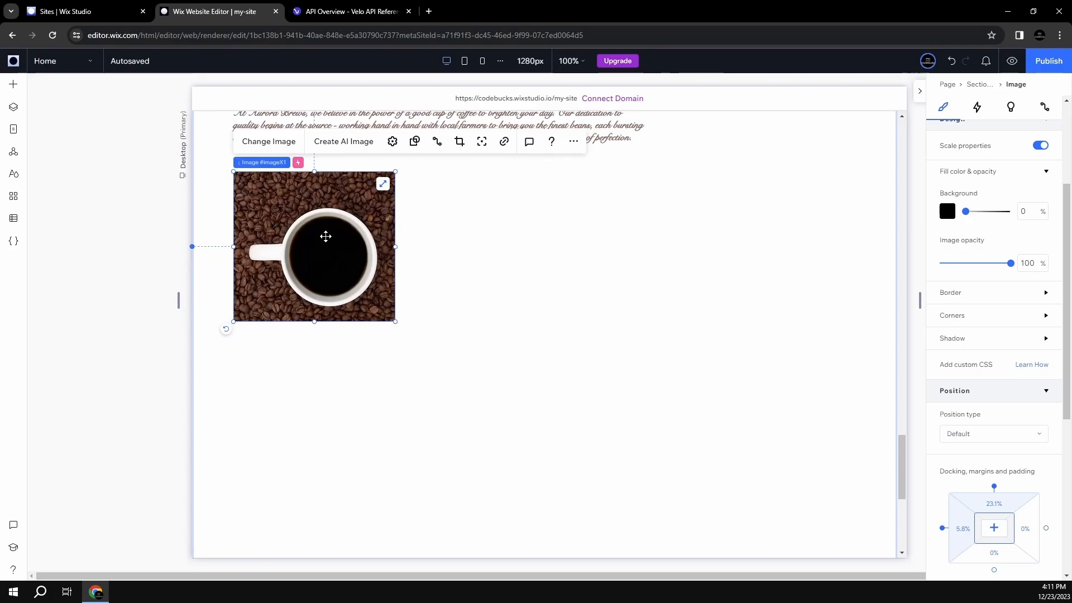
key("ctrl+d")
left_click_drag(345, 252, 552, 374)
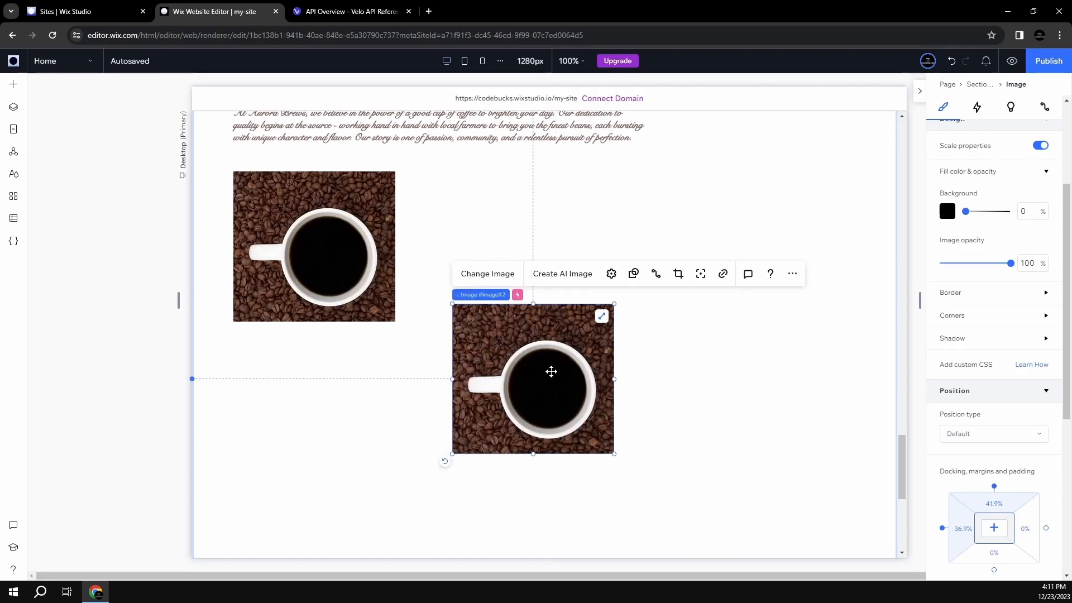
- Replace the copied image with the Wix photo of coffee beans in a bag and widen it to about 382 px
double_click(536, 306)
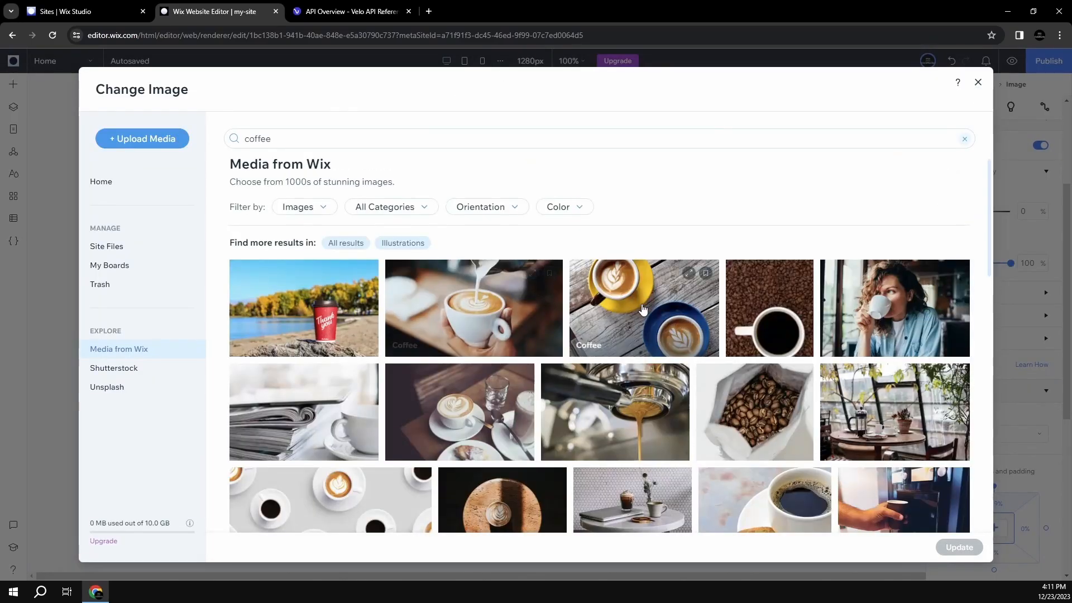
scroll(643, 309, "down", 4)
scroll(665, 276, "up", 5)
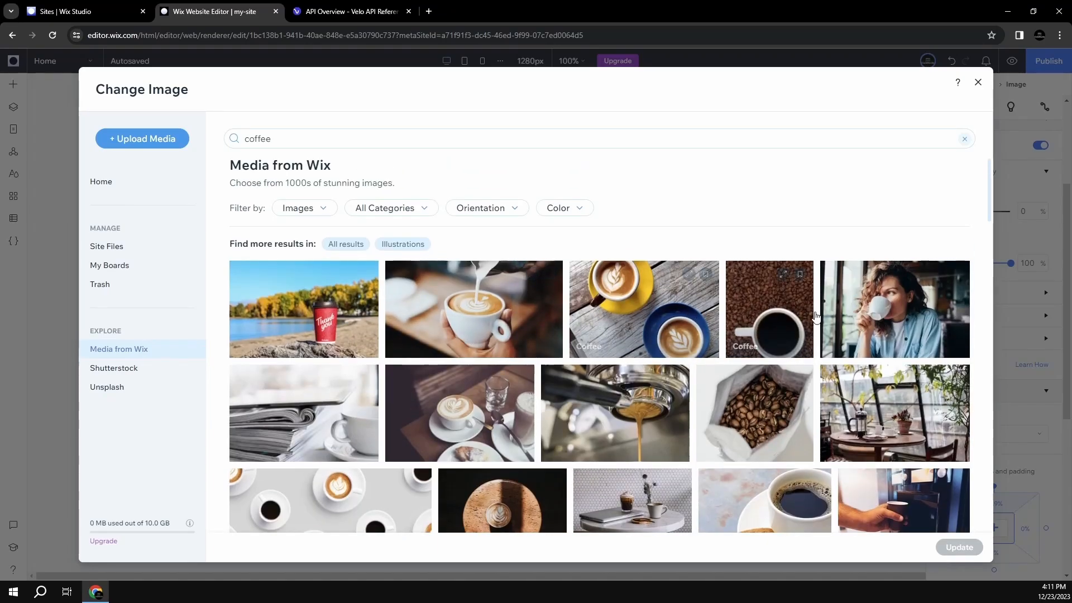
left_click(715, 410)
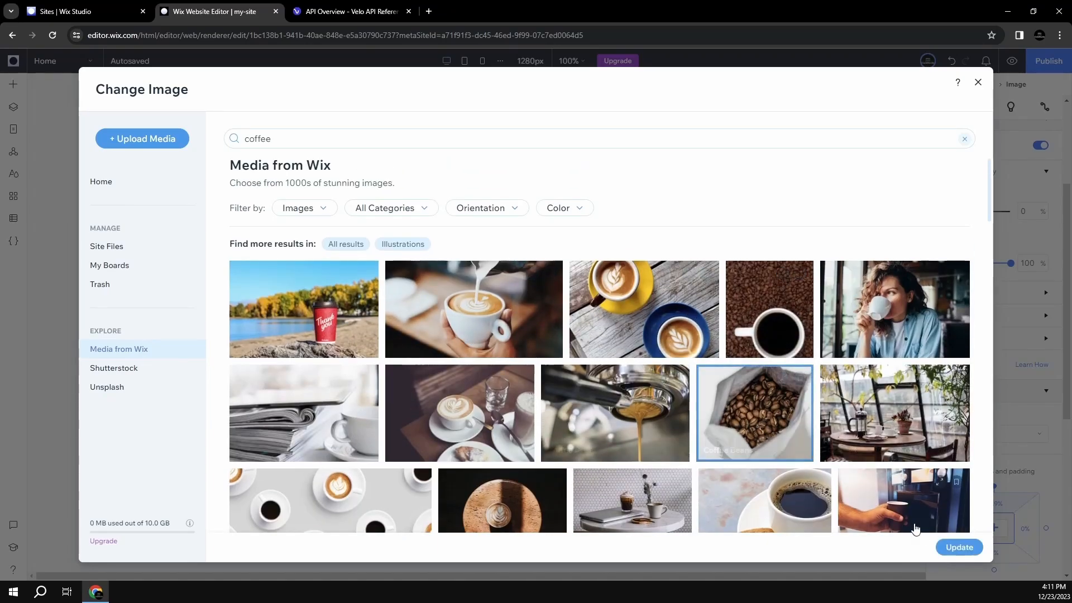
double_click(745, 414)
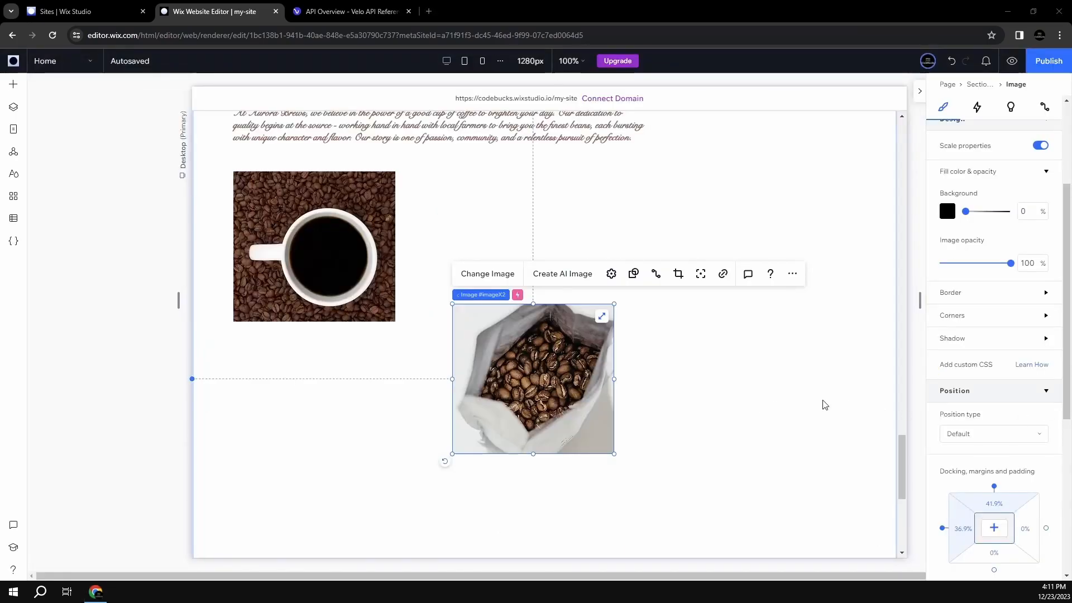
left_click_drag(613, 381, 664, 379)
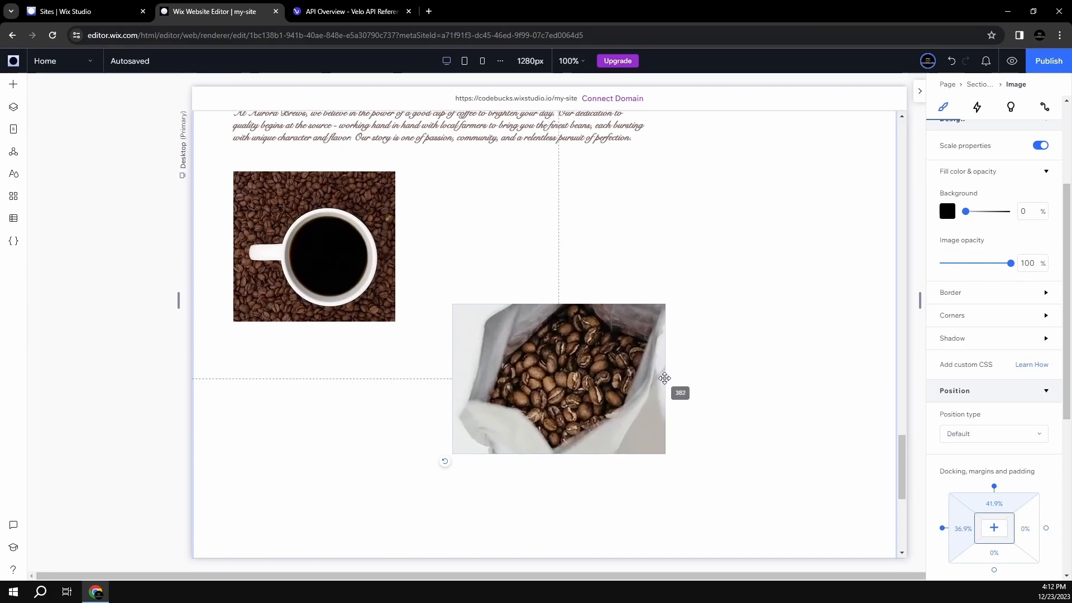
- Set the Parallax scroll speed of the coffee beans image to -0.3
left_click(978, 109)
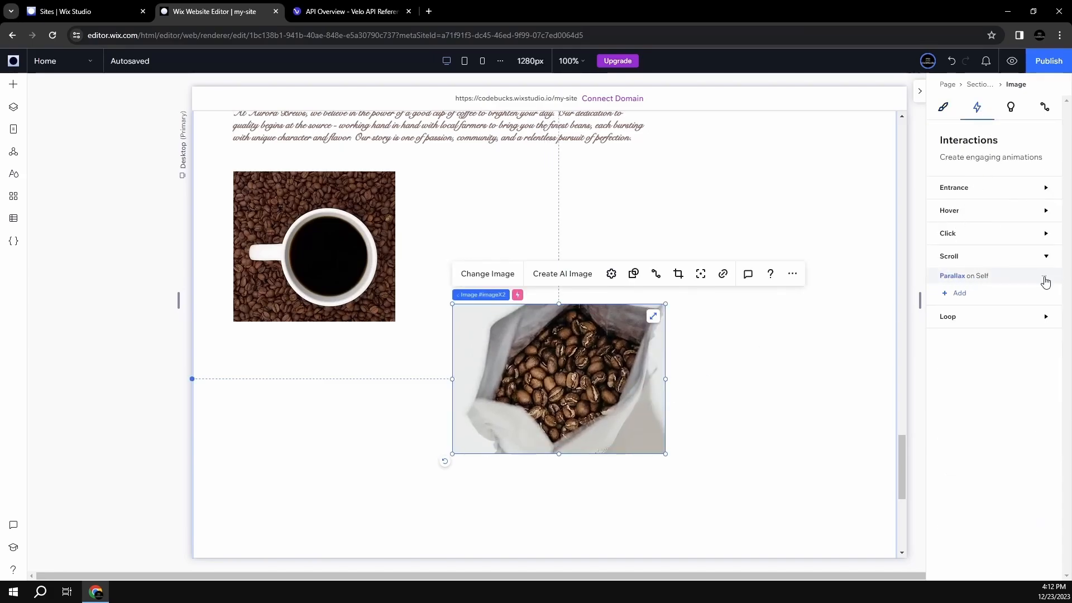
left_click(1045, 279)
left_click(1032, 298)
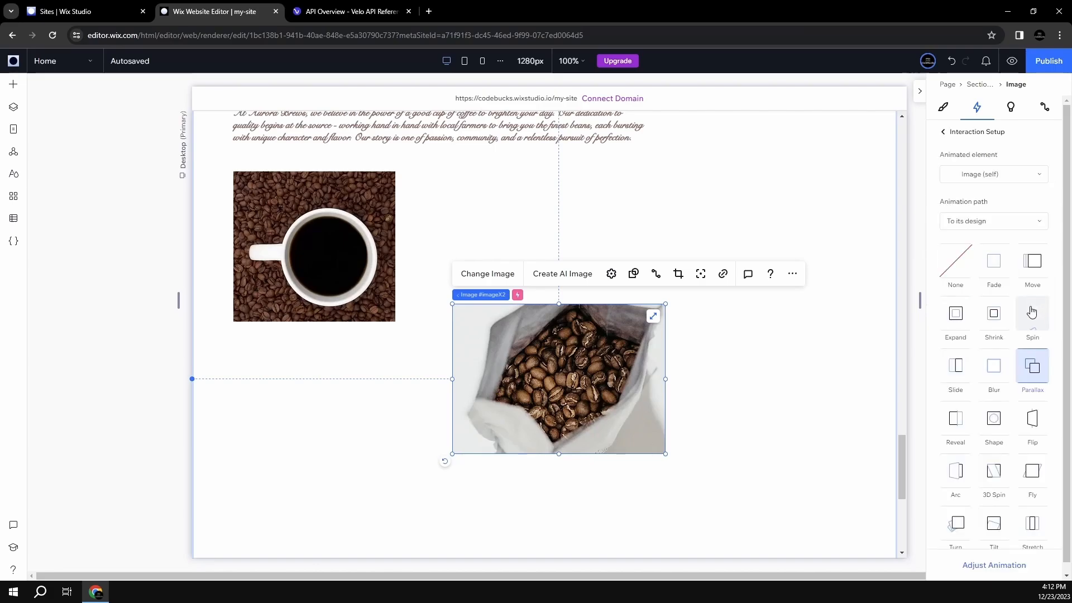
left_click(979, 565)
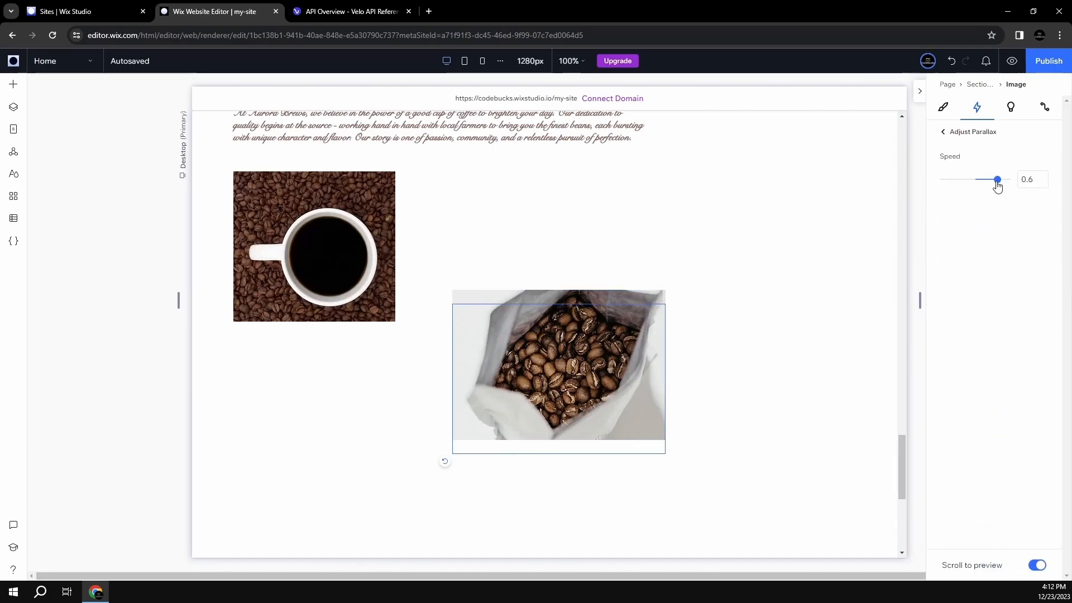
left_click_drag(996, 184, 976, 186)
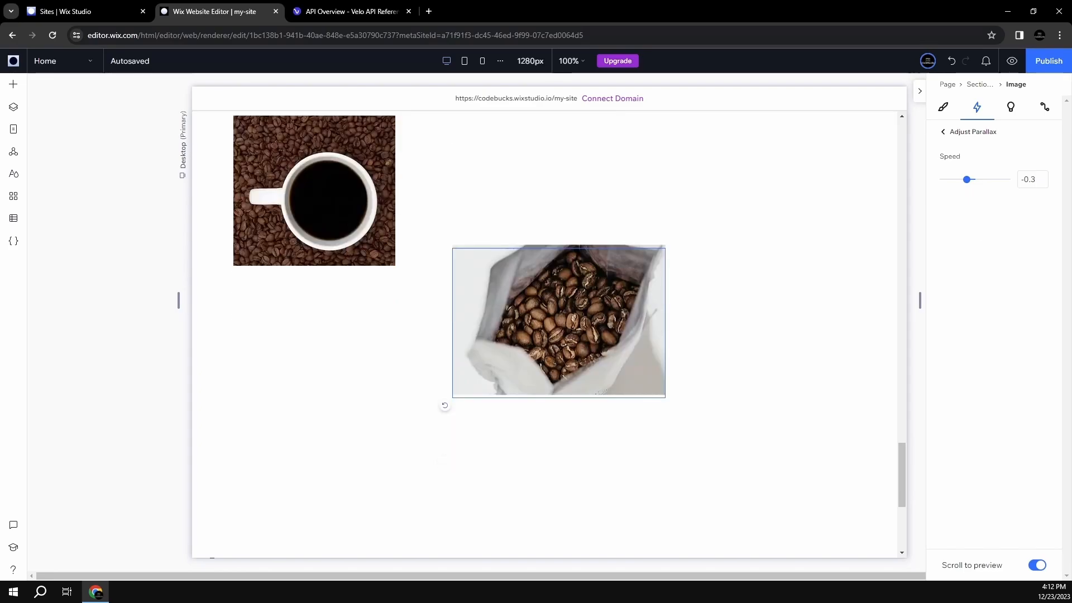
left_click(98, 593)
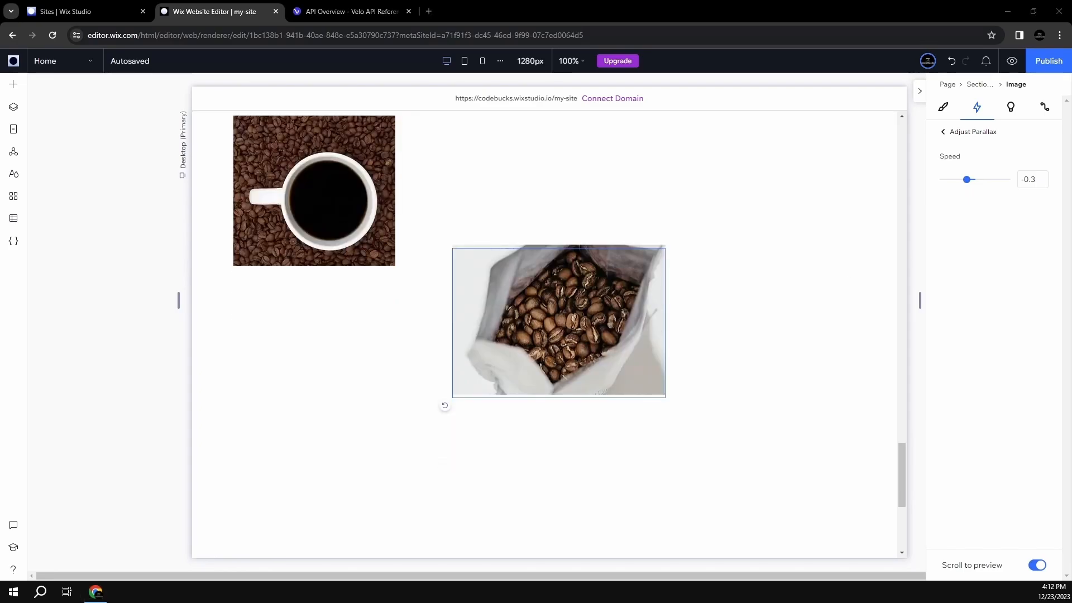
left_click(714, 359)
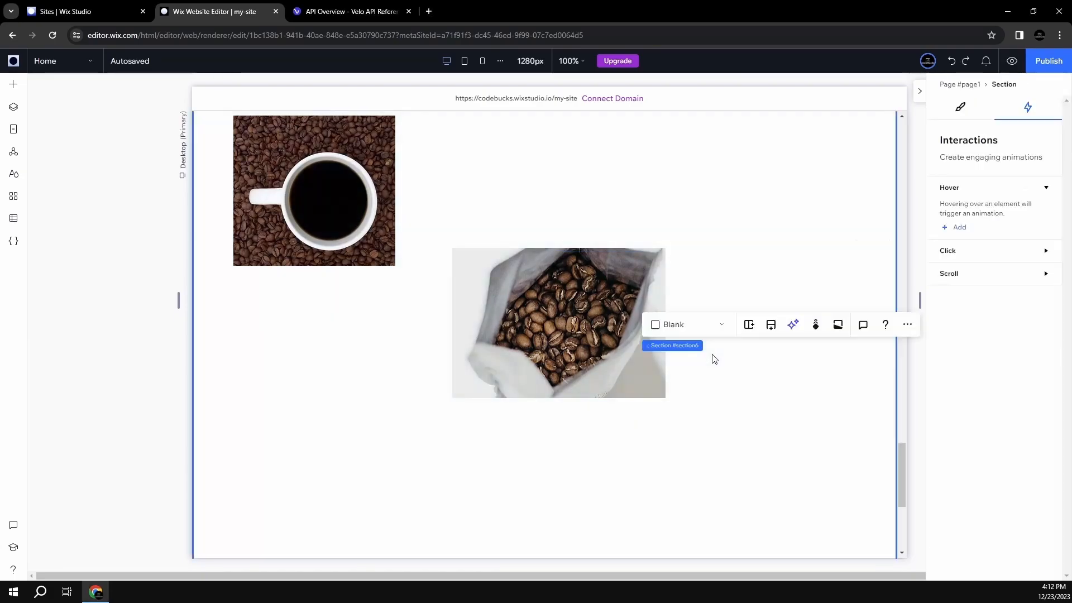
- Duplicate the coffee beans image, place the copy lower against the section's right edge and make it narrower
left_click(588, 341)
left_click_drag(620, 364, 829, 453)
left_click_drag(684, 428, 732, 428)
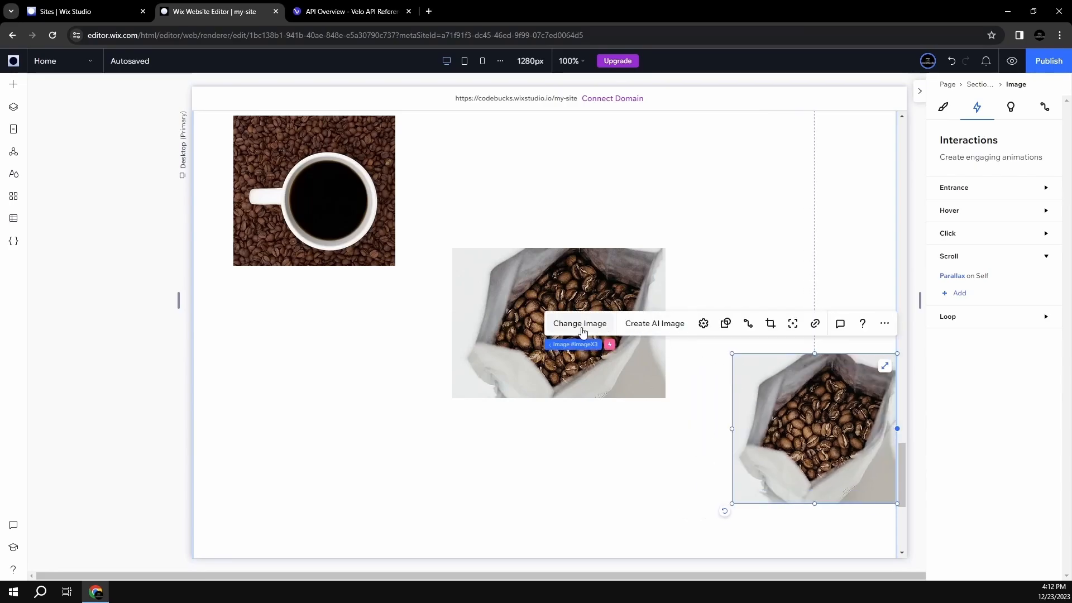
- Replace the right-edge copy with the Wix "Coffee Break" photo and stretch its frame taller
left_click(581, 324)
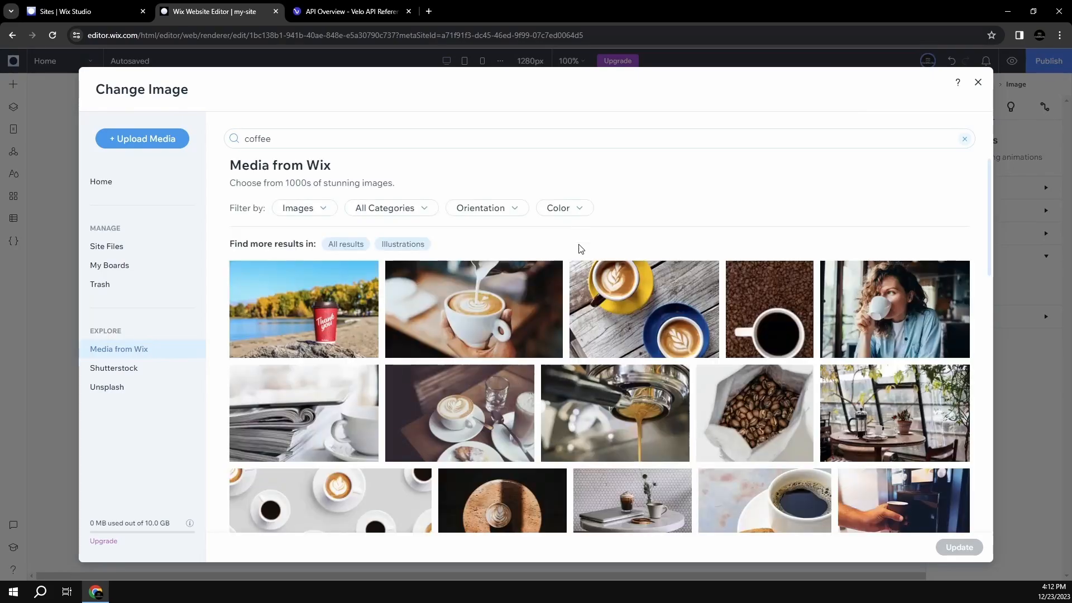
scroll(577, 246, "down", 10)
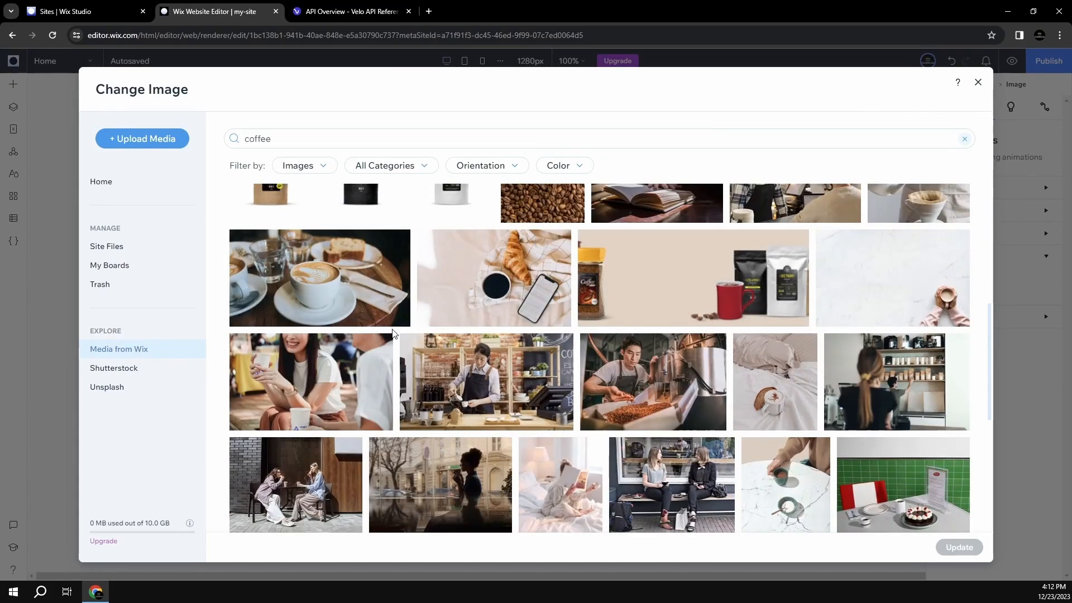
scroll(698, 363, "down", 2)
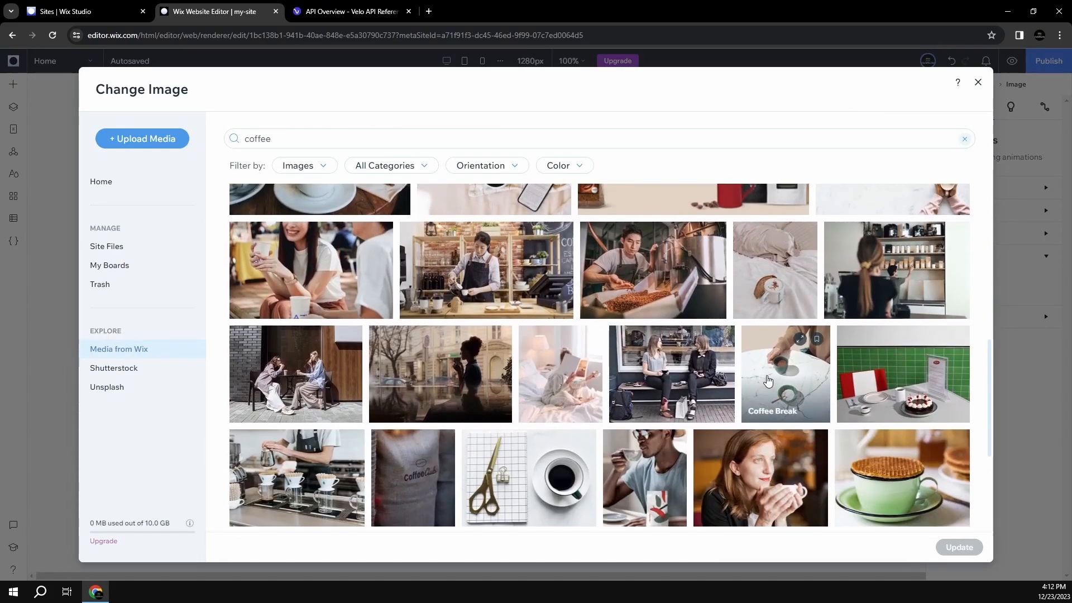
left_click(768, 381)
left_click(957, 546)
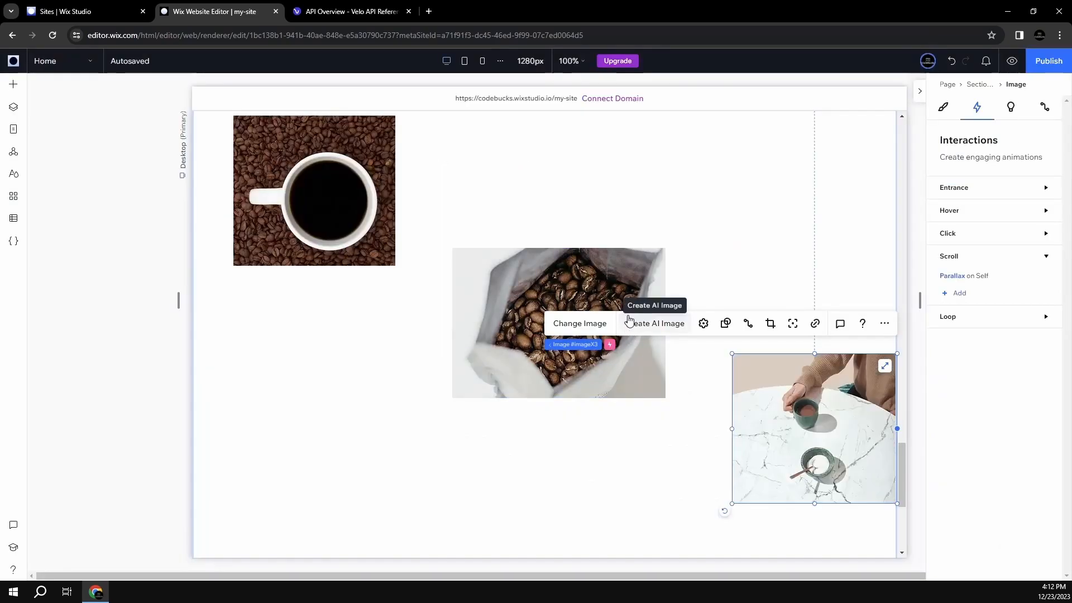
left_click_drag(815, 503, 815, 536)
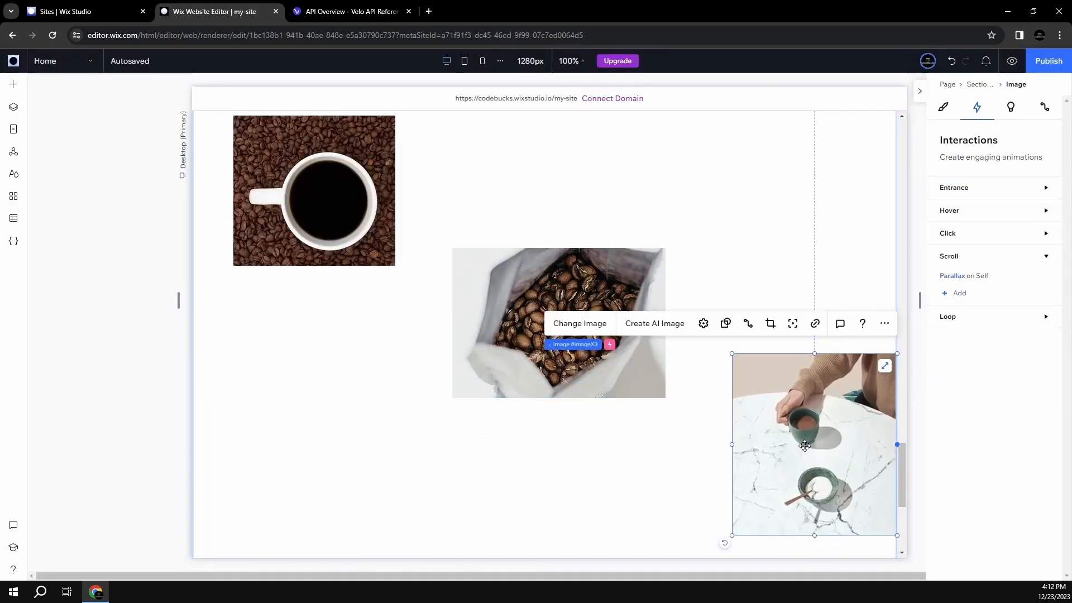
- Remove the Parallax scroll animation from the "Coffee Break" photo
left_click(972, 189)
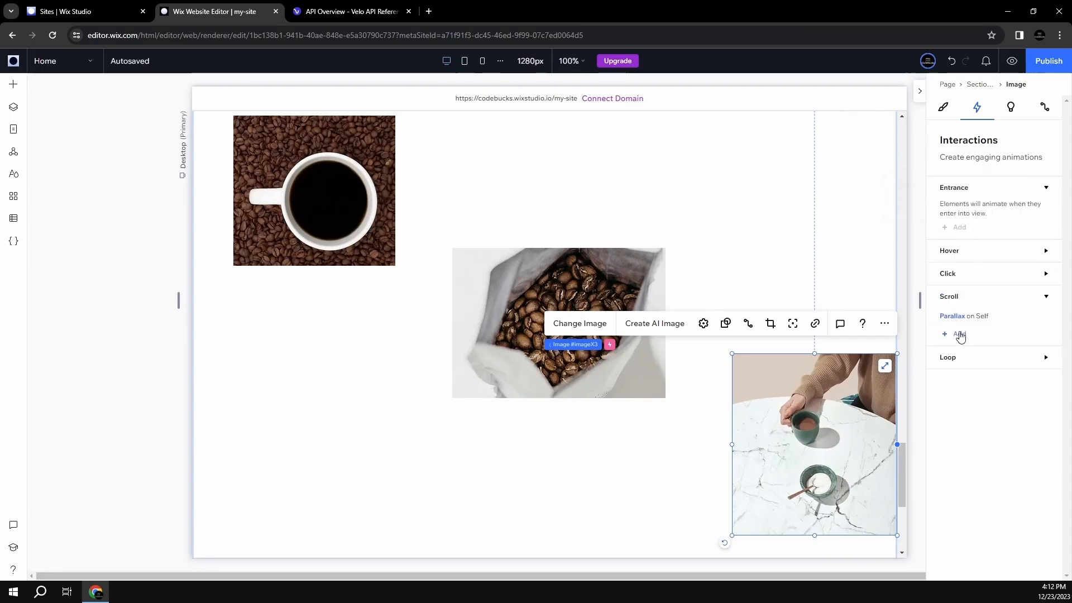
left_click(1044, 318)
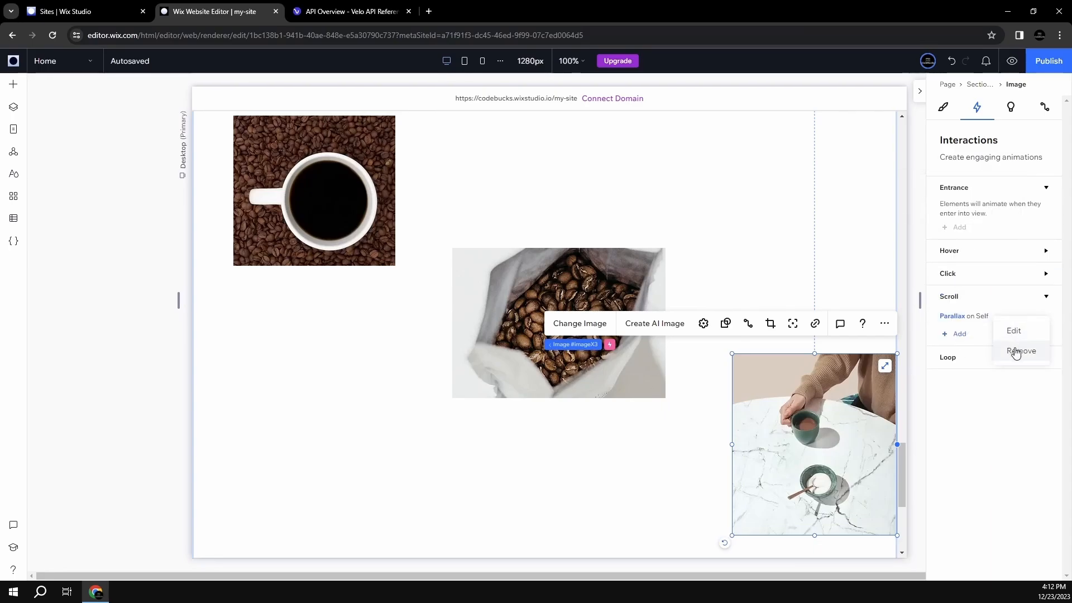
left_click(1017, 345)
- Add a Slide entrance animation with direction From right to the "Coffee Break" photo and preview it
left_click(958, 227)
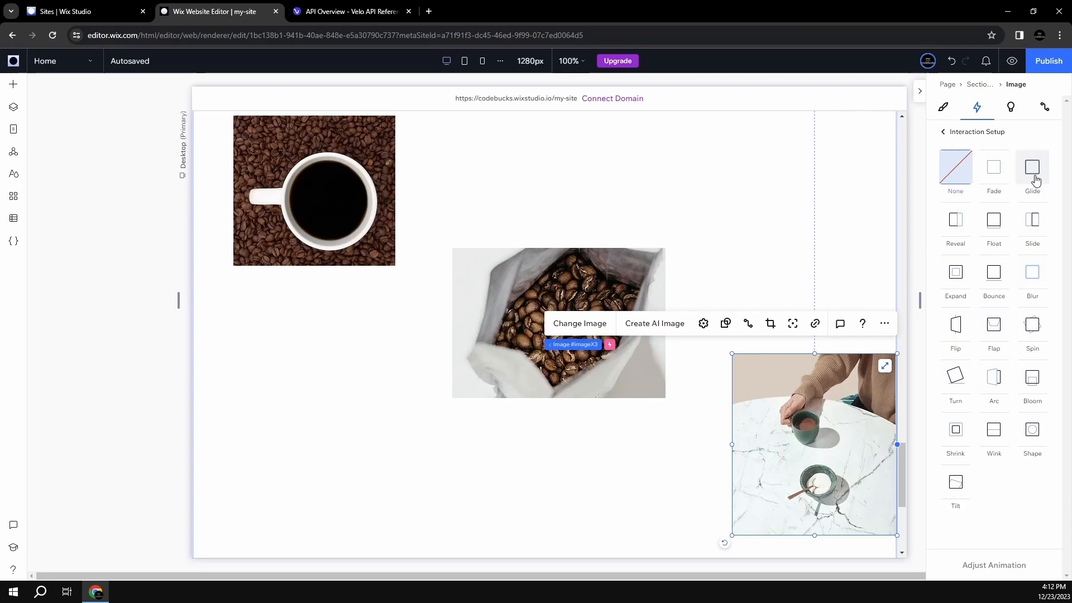
left_click(1031, 226)
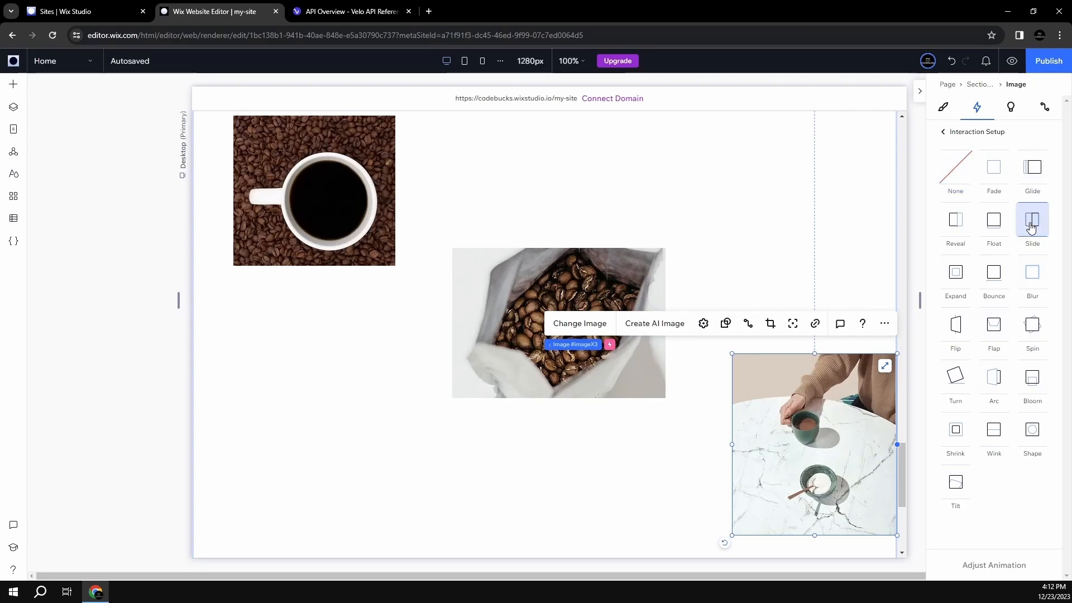
left_click(977, 563)
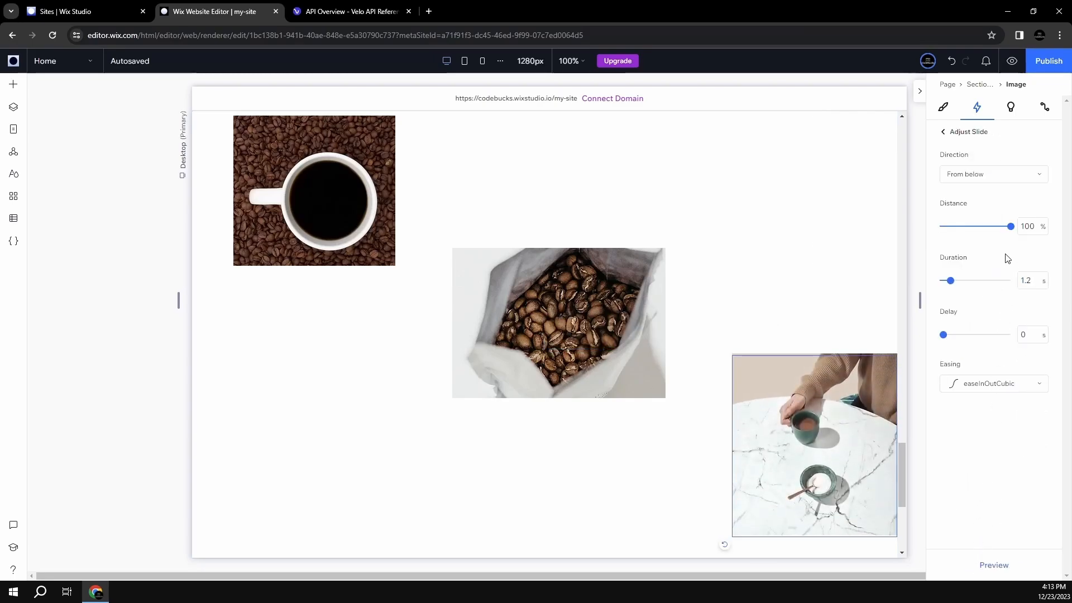
left_click(989, 177)
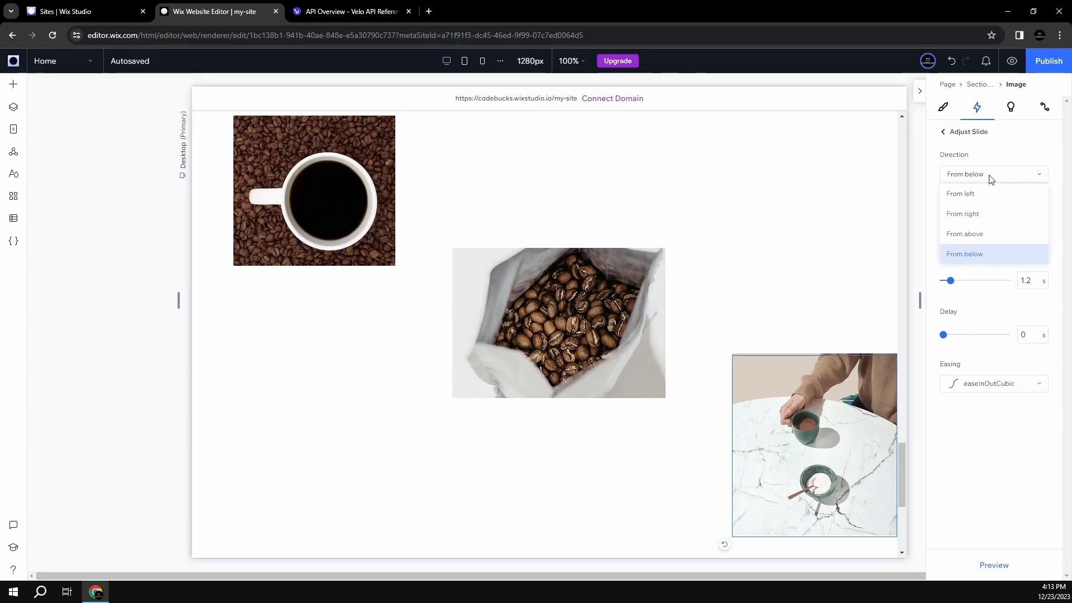
left_click(977, 215)
left_click(1005, 568)
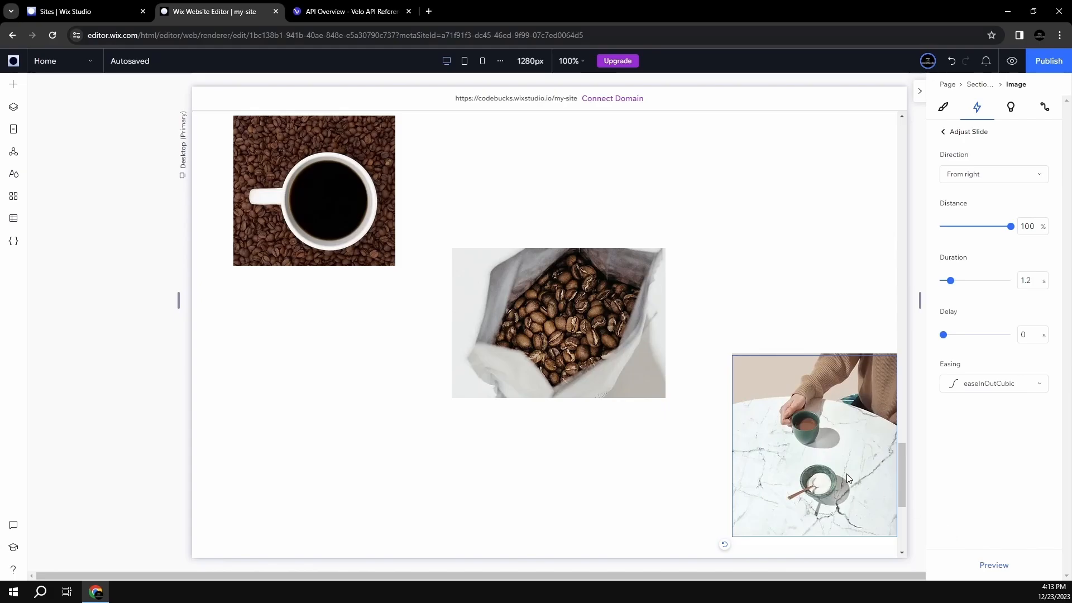
left_click(944, 133)
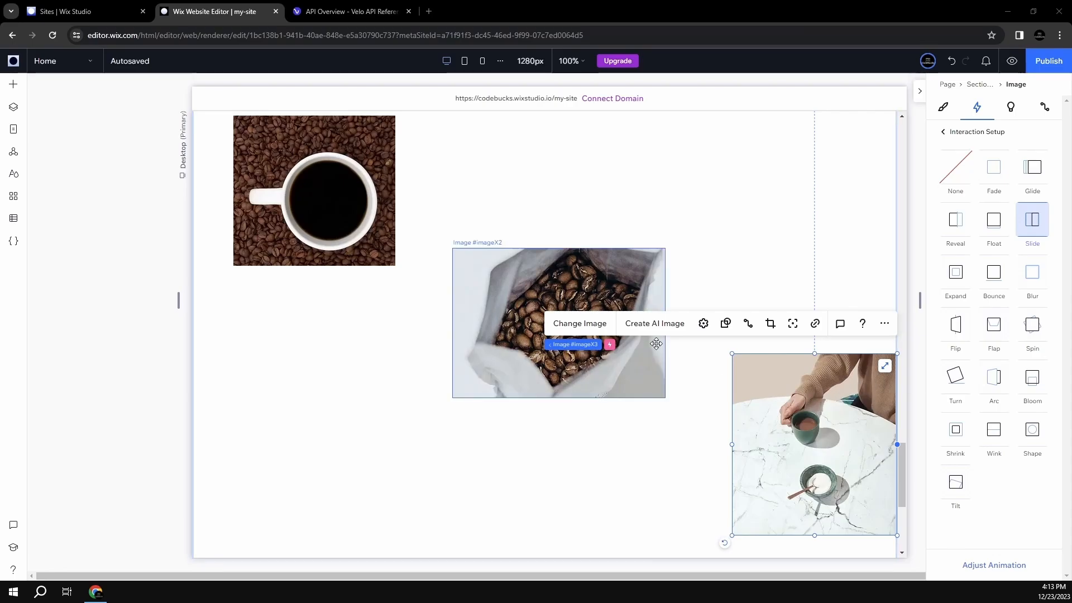
- Duplicate the "Coffee Break" photo to the section's lower left and change the copy's entrance animation to Reveal
scroll(708, 330, "down", 2)
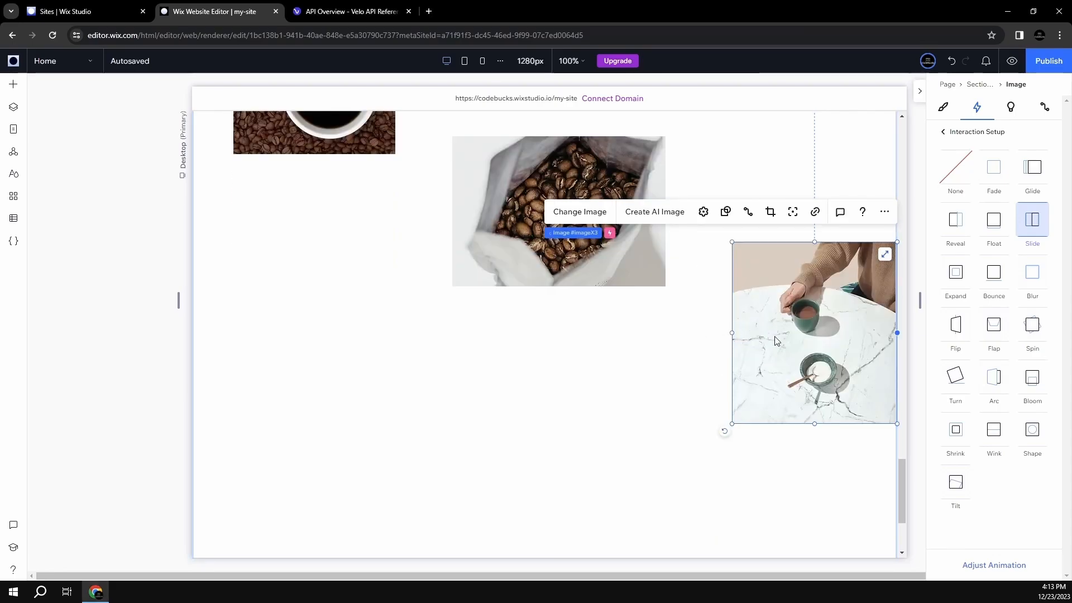
left_click_drag(775, 341, 299, 407)
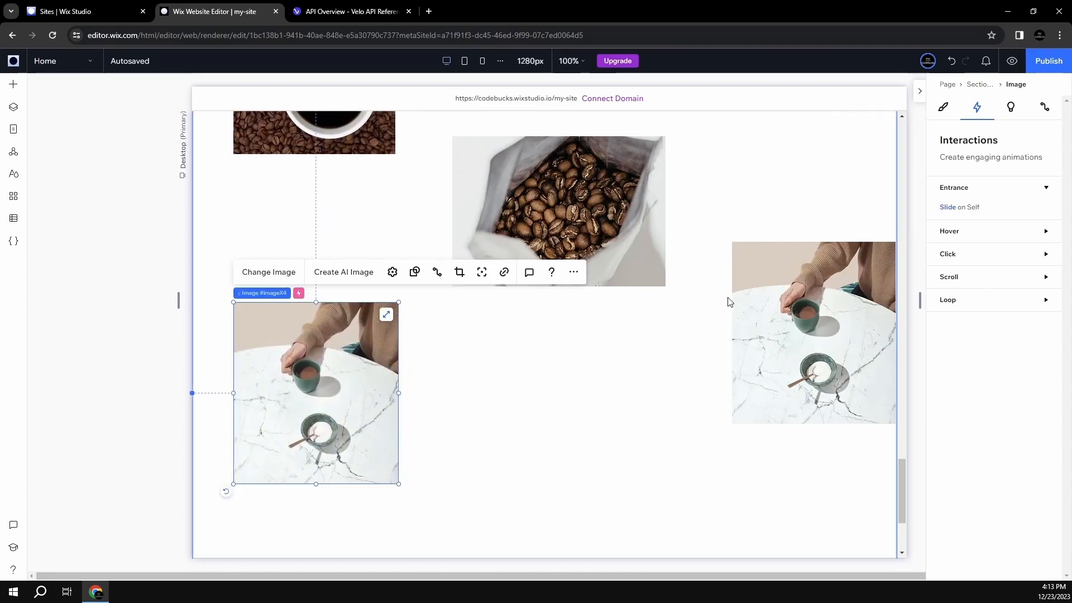
left_click(1052, 211)
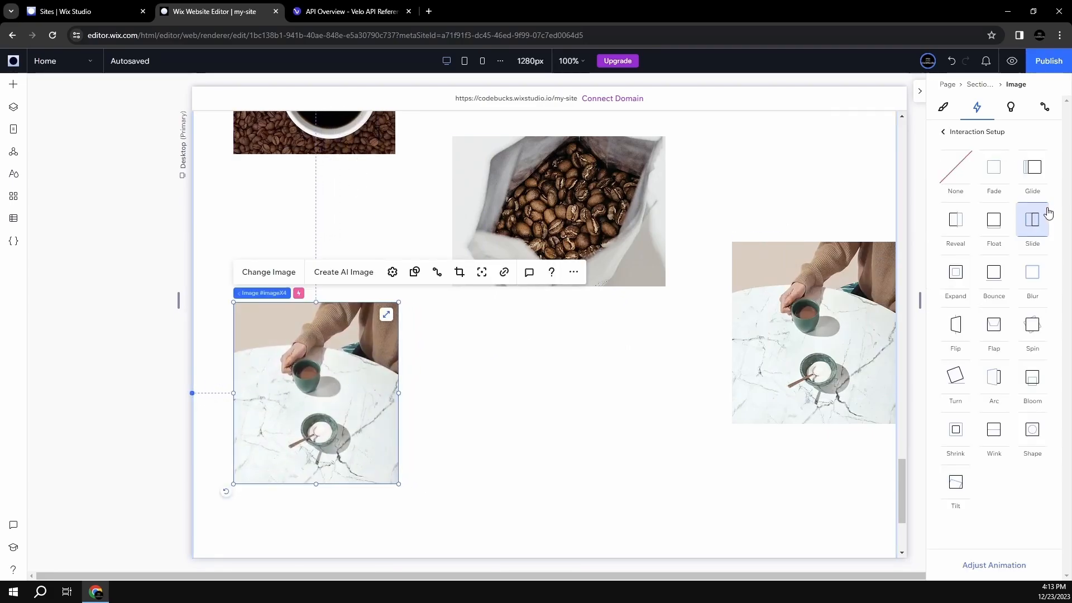
left_click(962, 229)
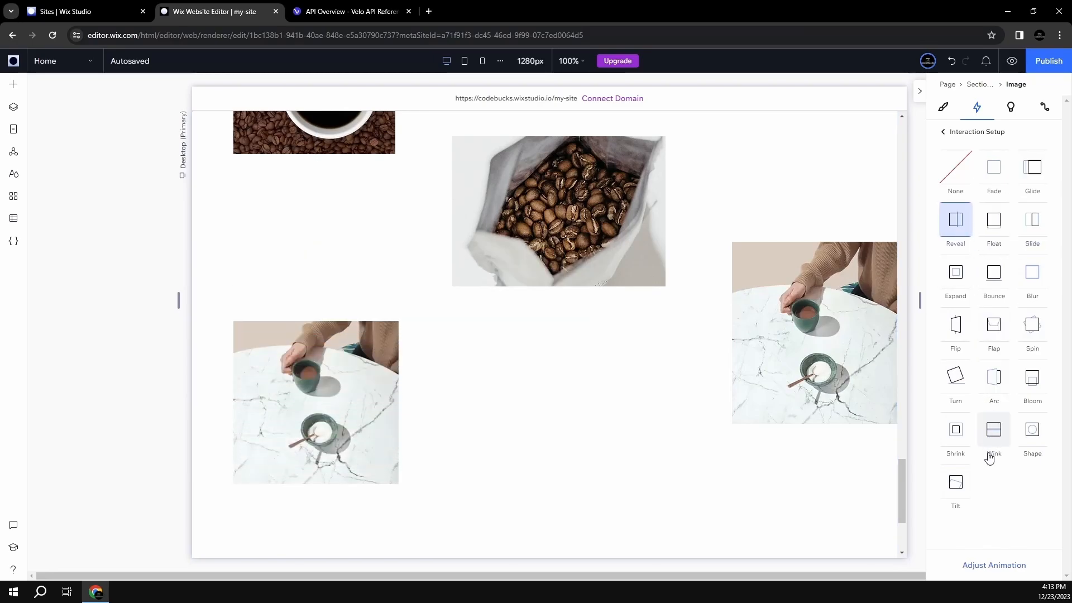
- Set the lower-left photo's Reveal direction to From above and preview the animation
left_click(991, 564)
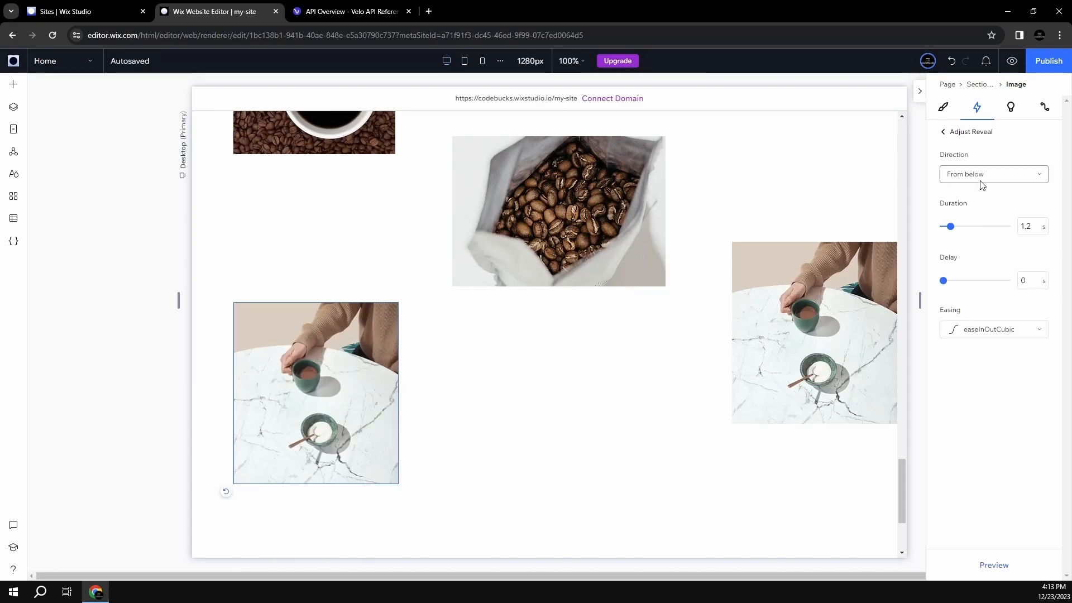
left_click(983, 185)
left_click(982, 234)
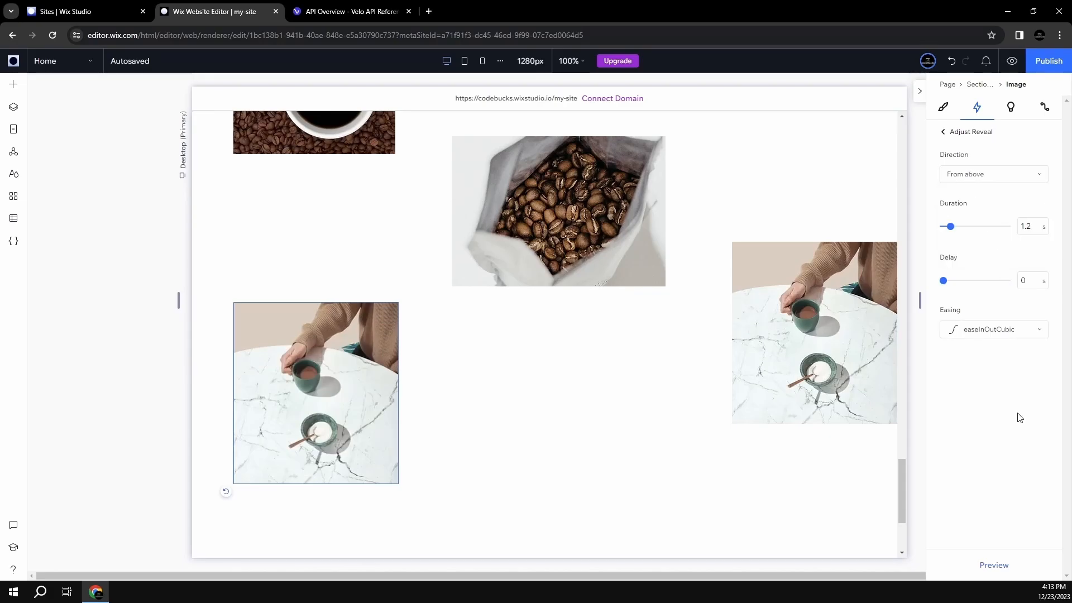
left_click(992, 565)
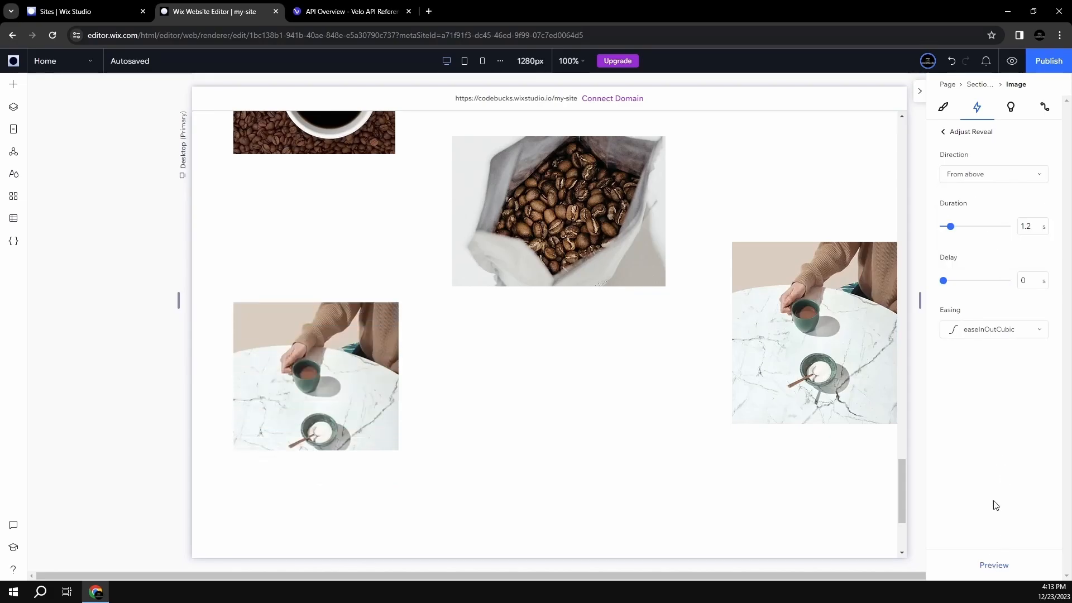
left_click(944, 132)
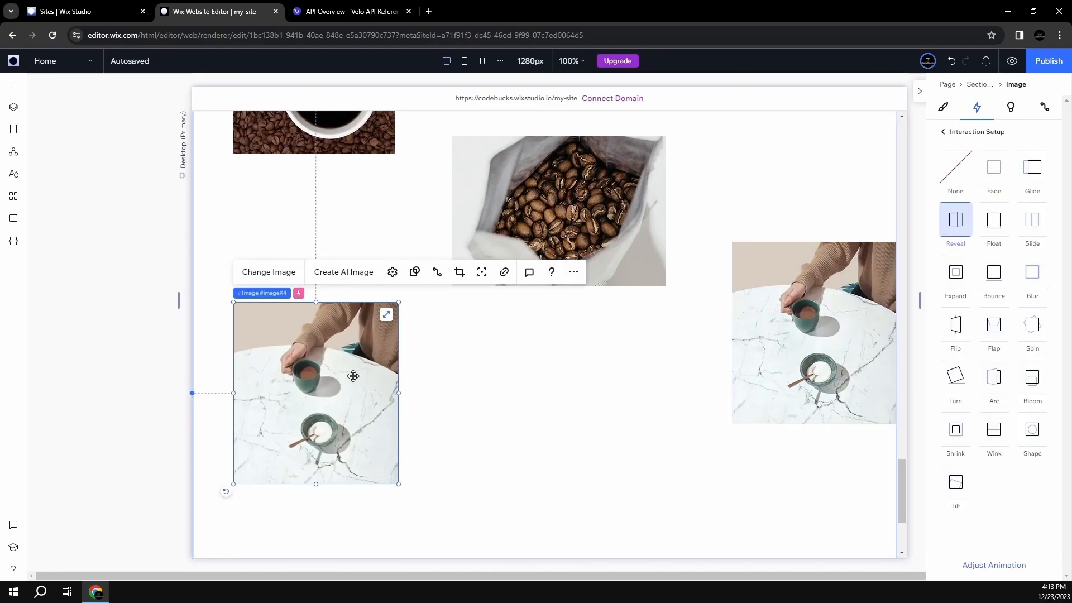
- Replace the lower-left photo with the "Coffee Bag" image from the Wix media library's coffee results
left_click(269, 275)
scroll(478, 339, "down", 4)
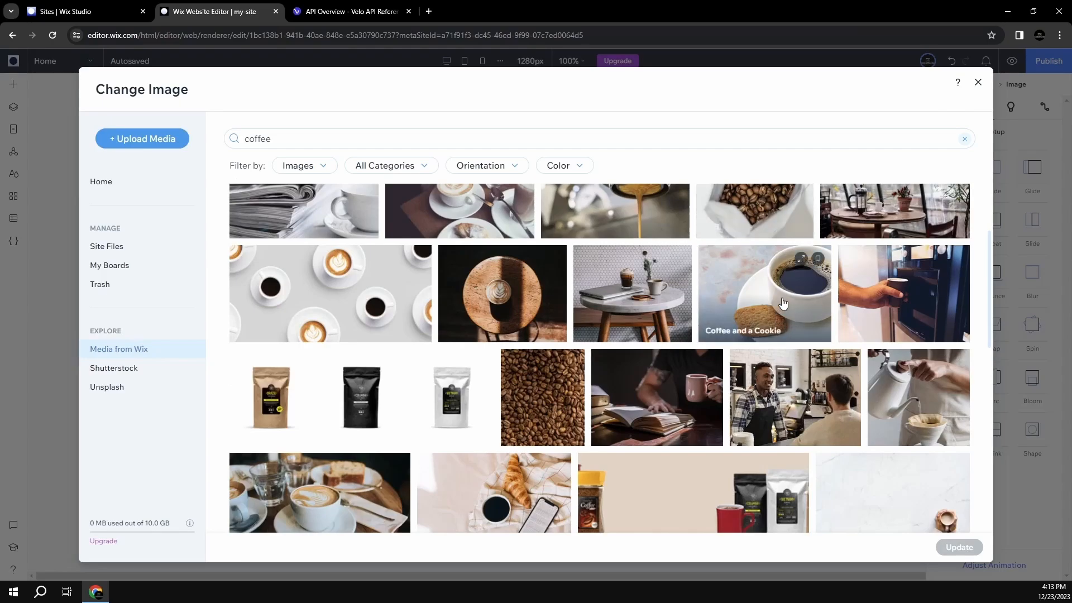
scroll(359, 380, "down", 2)
scroll(358, 381, "down", 6)
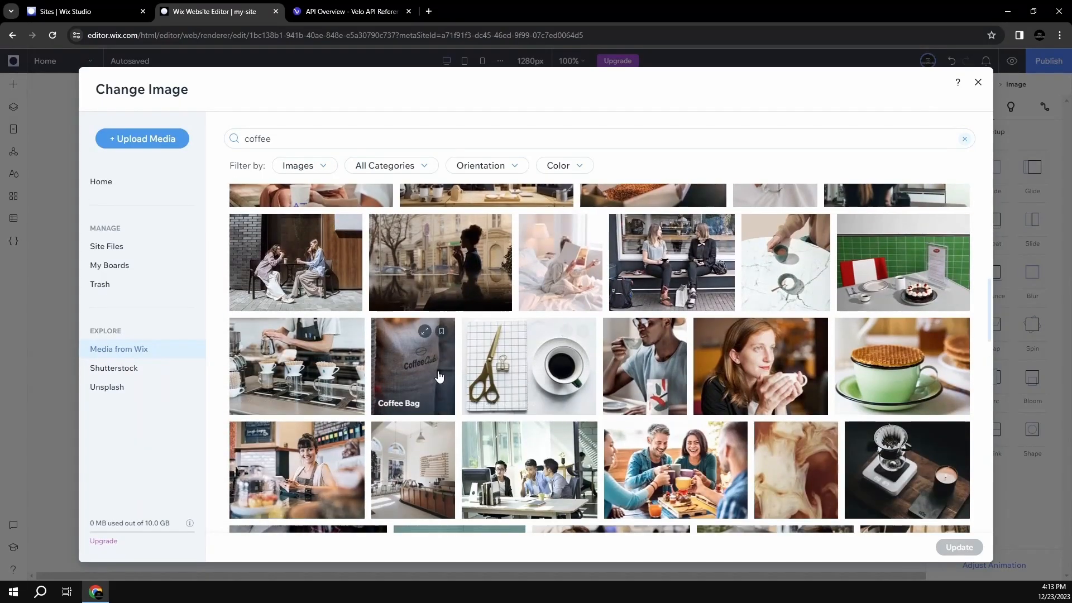
left_click(413, 366)
left_click(959, 547)
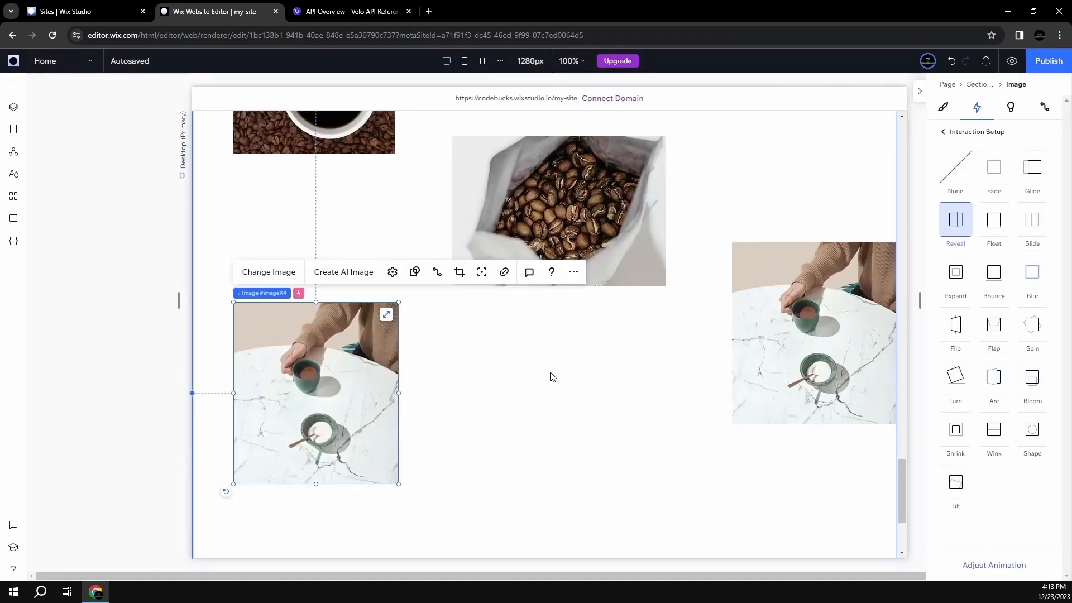
scroll(399, 301, "up", 1)
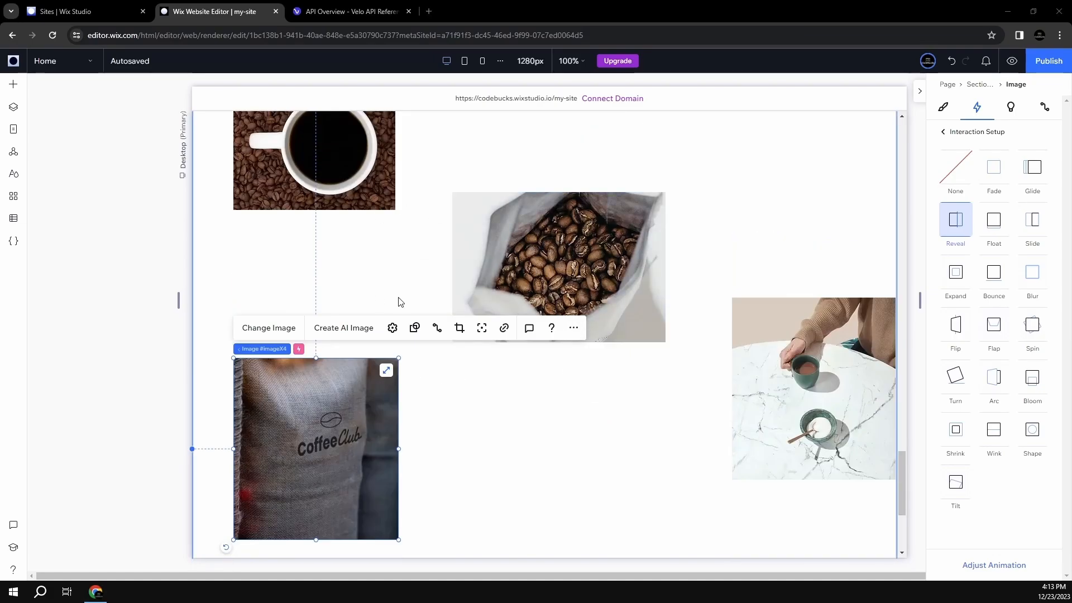
scroll(614, 451, "up", 2)
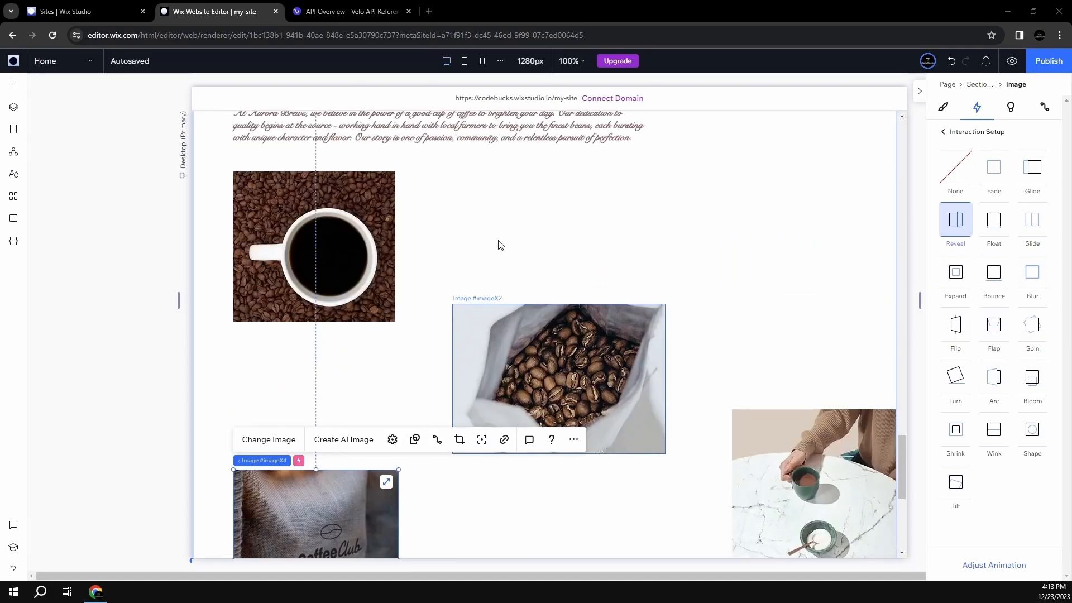
scroll(373, 225, "down", 1)
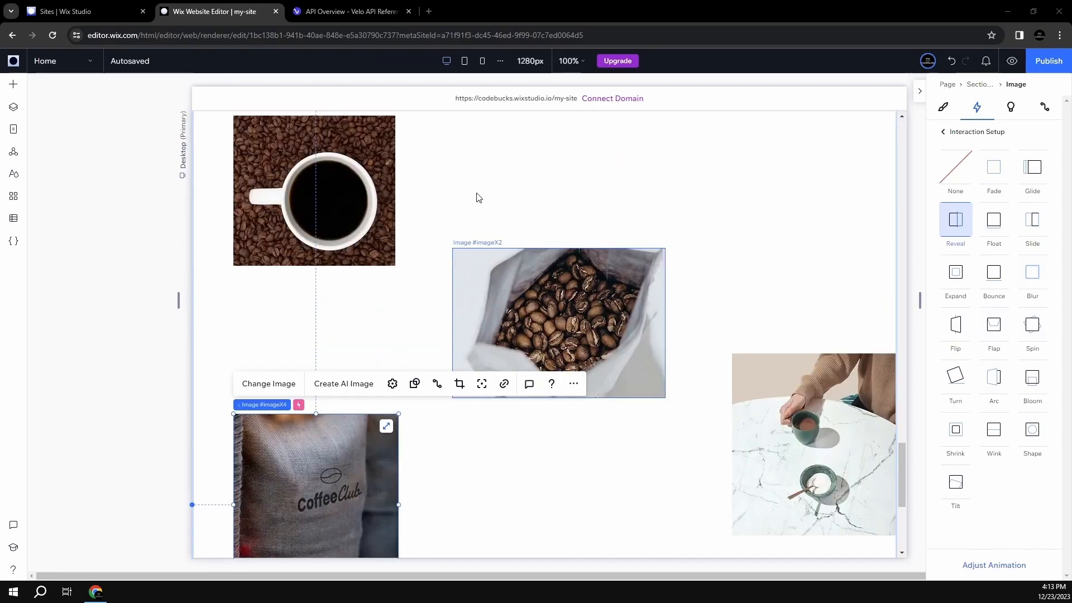
scroll(478, 198, "up", 2)
scroll(479, 221, "down", 1)
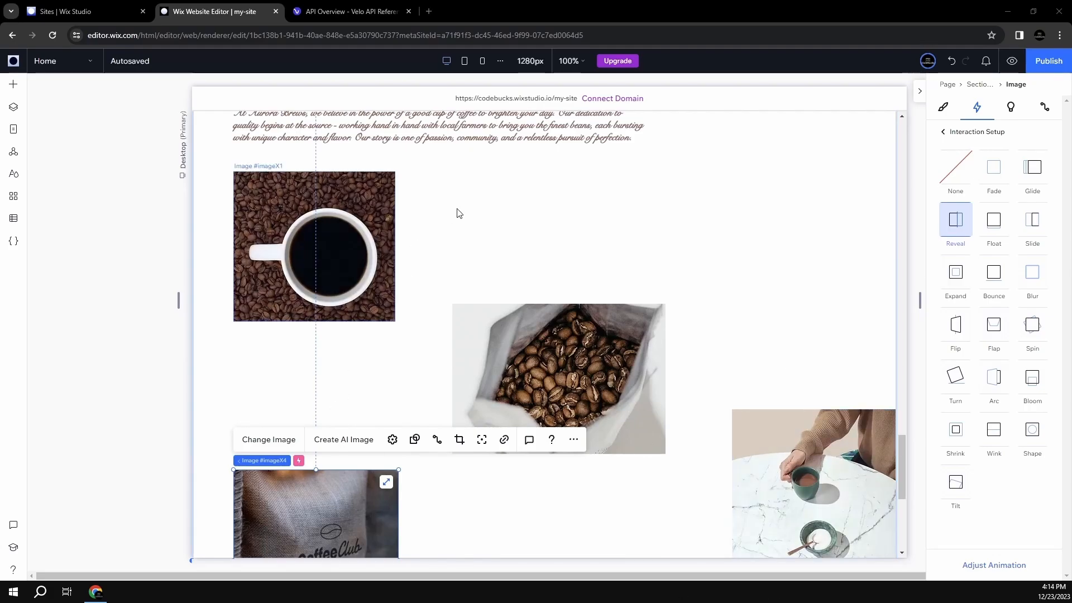
scroll(446, 271, "down", 2)
scroll(711, 321, "up", 2)
- Shorten the "Our Signature Selection" section by raising its bottom edge to just below the coffee bag photo
left_click(542, 207)
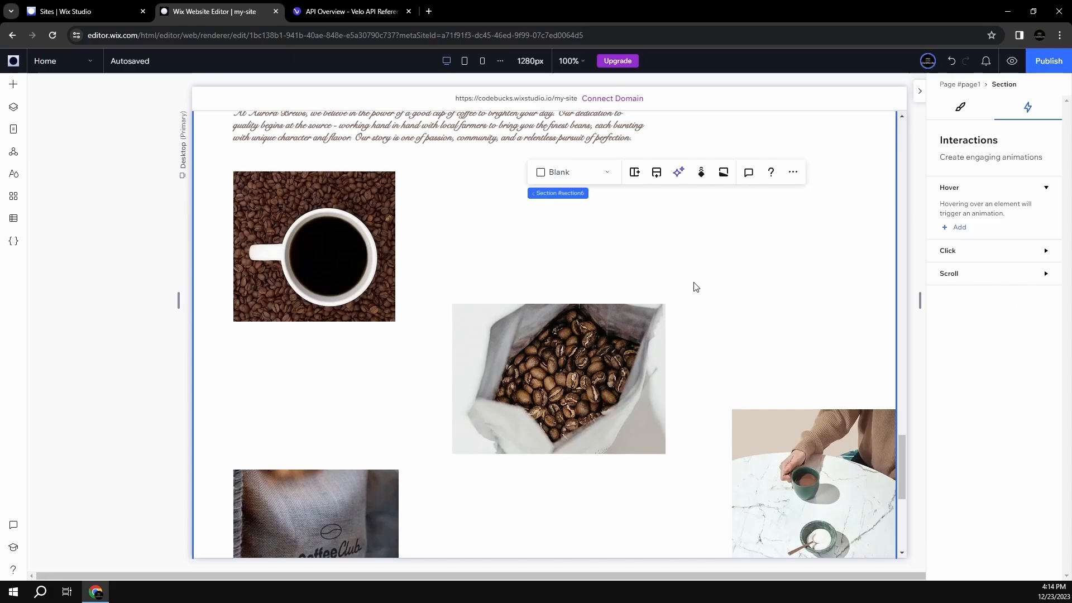
scroll(696, 287, "up", 3)
scroll(694, 290, "down", 2)
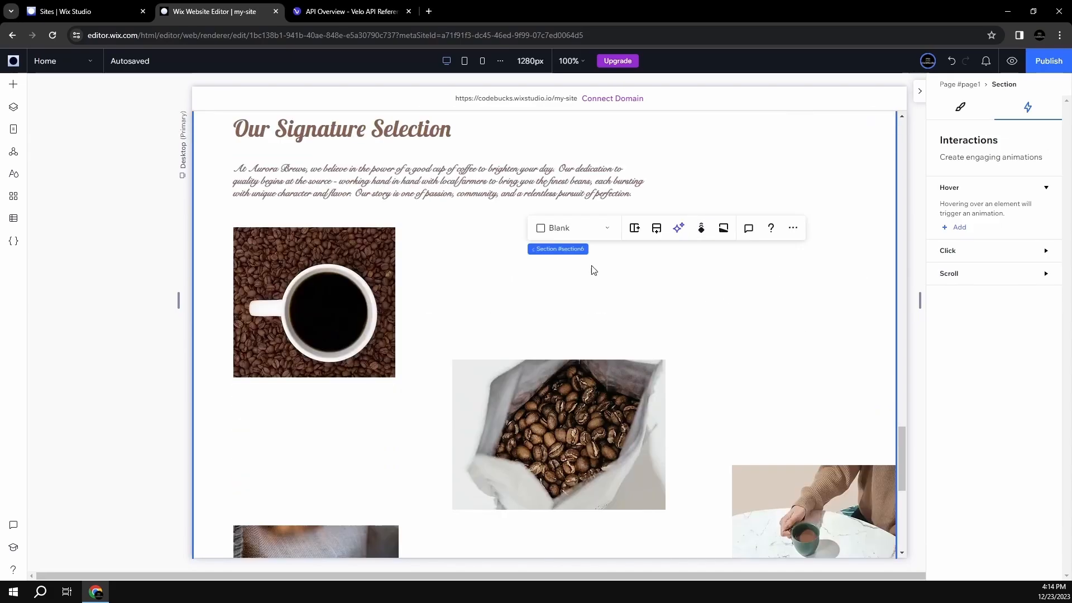
scroll(593, 271, "down", 7)
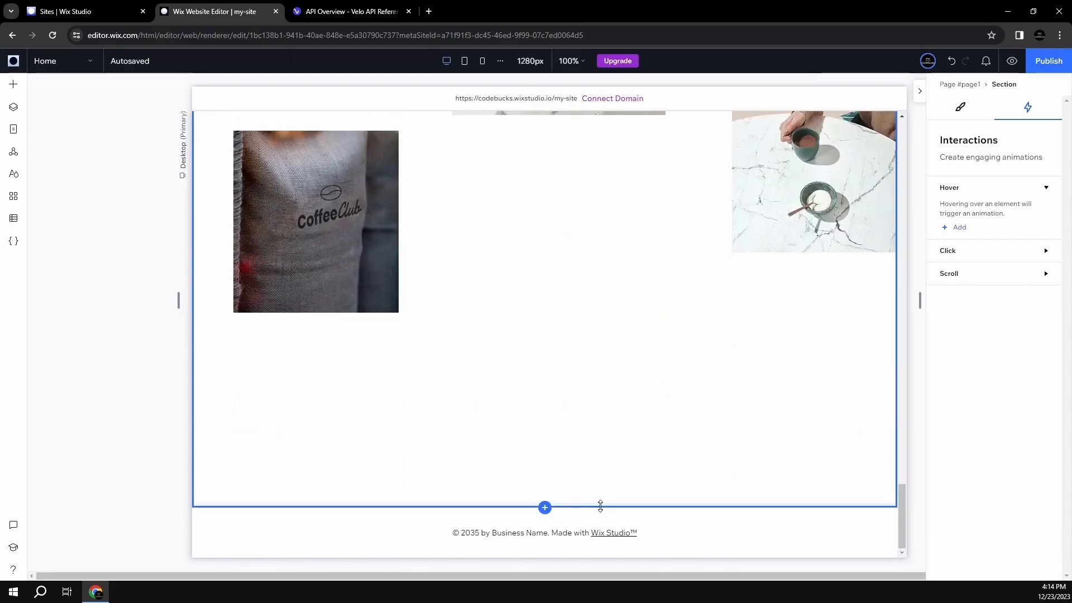
left_click_drag(600, 506, 596, 357)
scroll(599, 285, "up", 6)
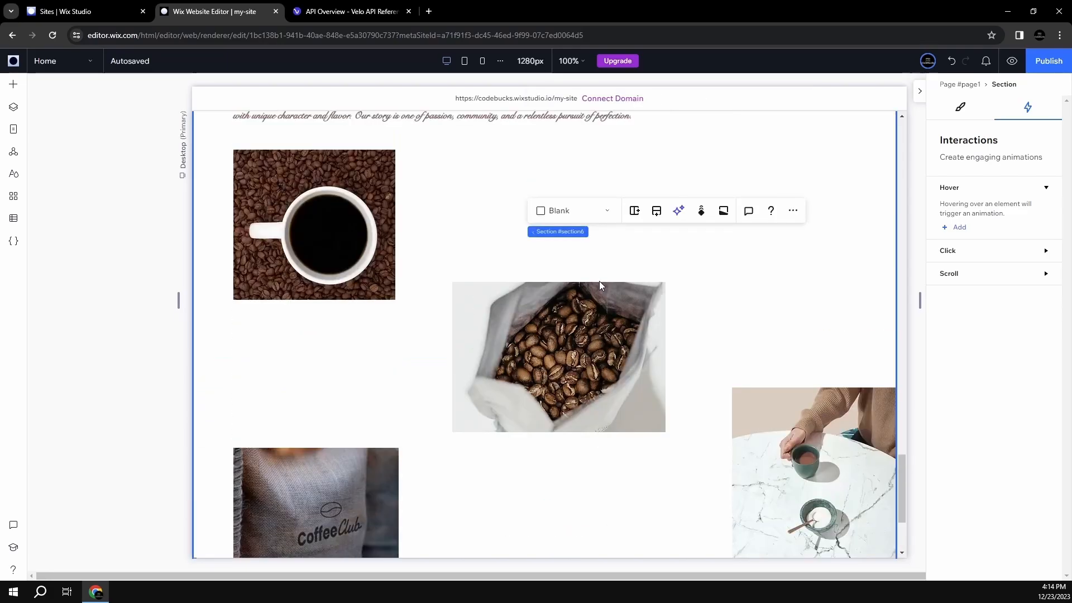
- Add a new blank section between the "Our Signature Selection" section and the footer
scroll(601, 285, "up", 5)
scroll(659, 349, "down", 5)
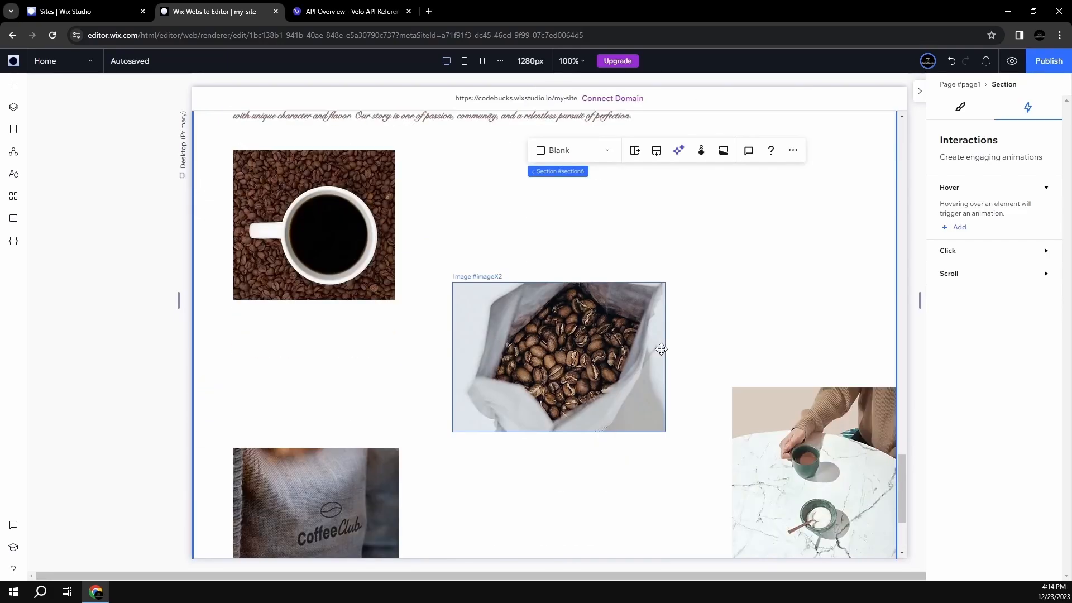
scroll(661, 349, "up", 3)
scroll(689, 339, "down", 6)
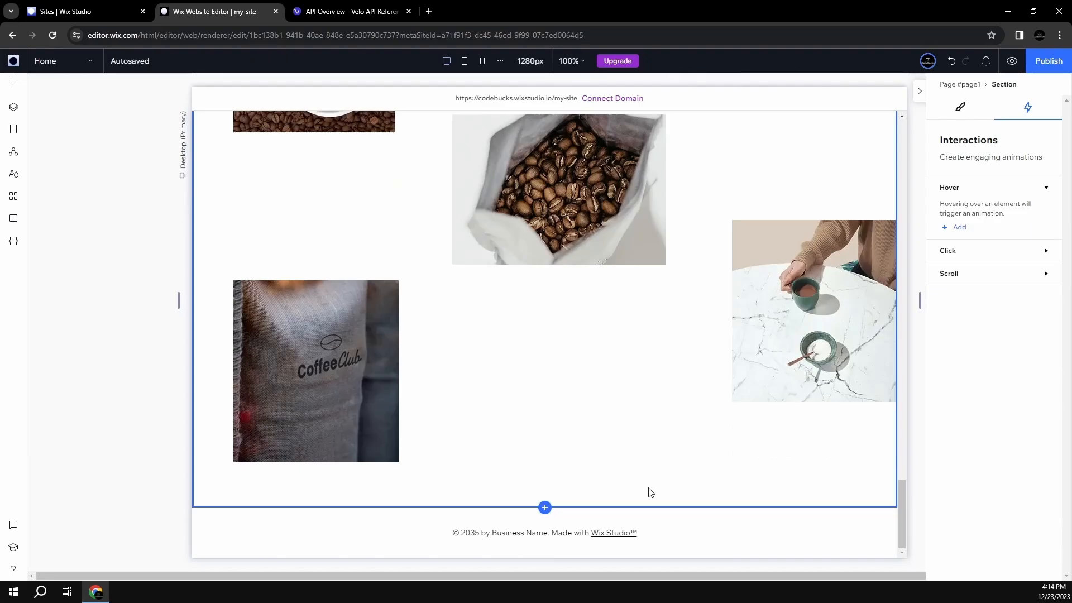
left_click(545, 508)
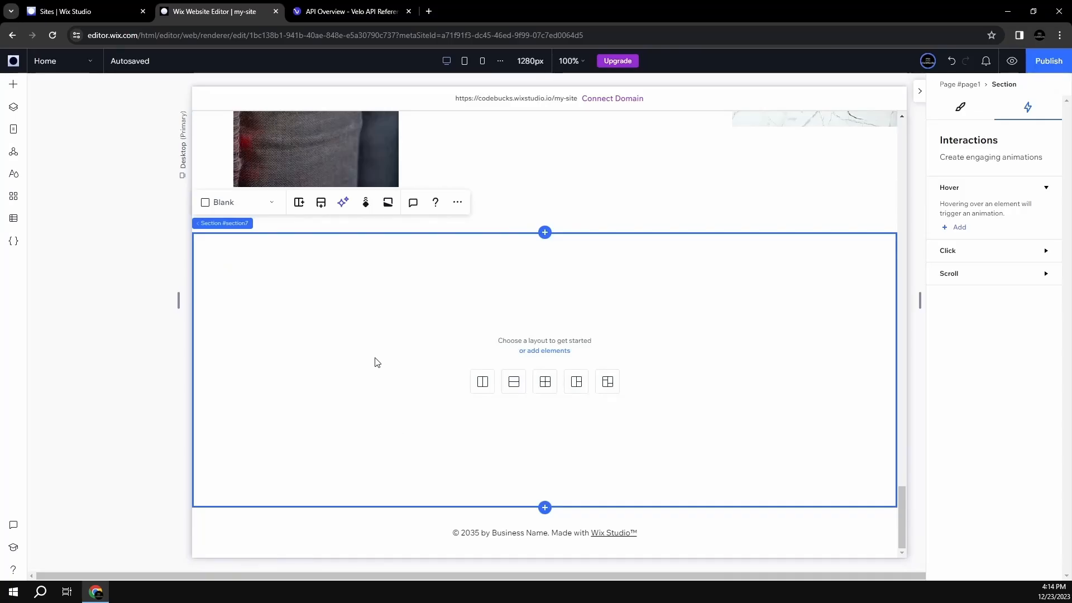
- Copy the "Our Signature Selection" heading container into the new blank section and place it in the section's right half
scroll(376, 362, "up", 10)
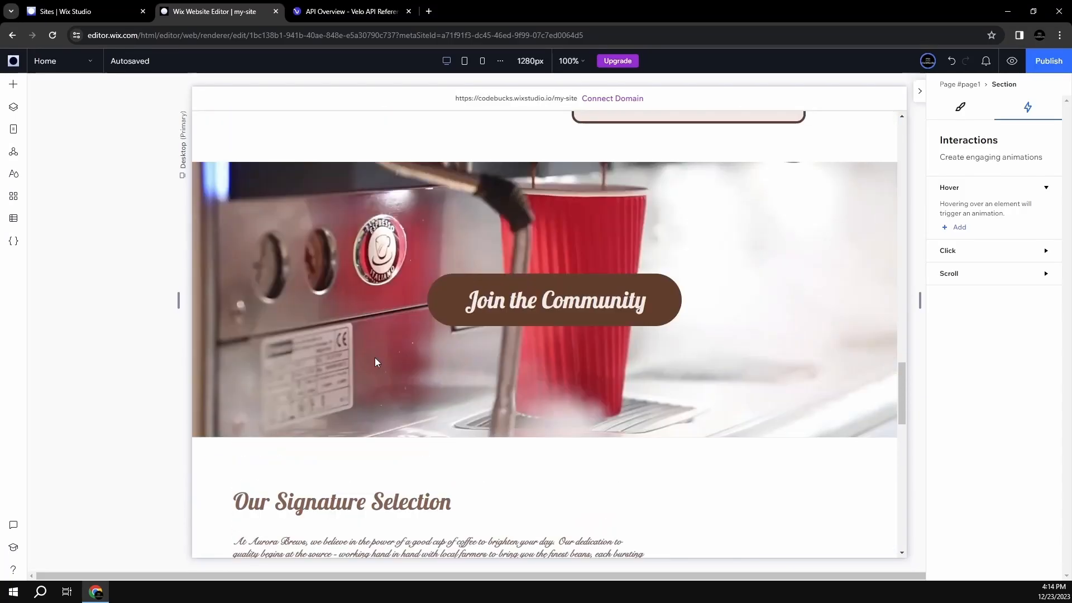
scroll(375, 362, "down", 4)
left_click(352, 283)
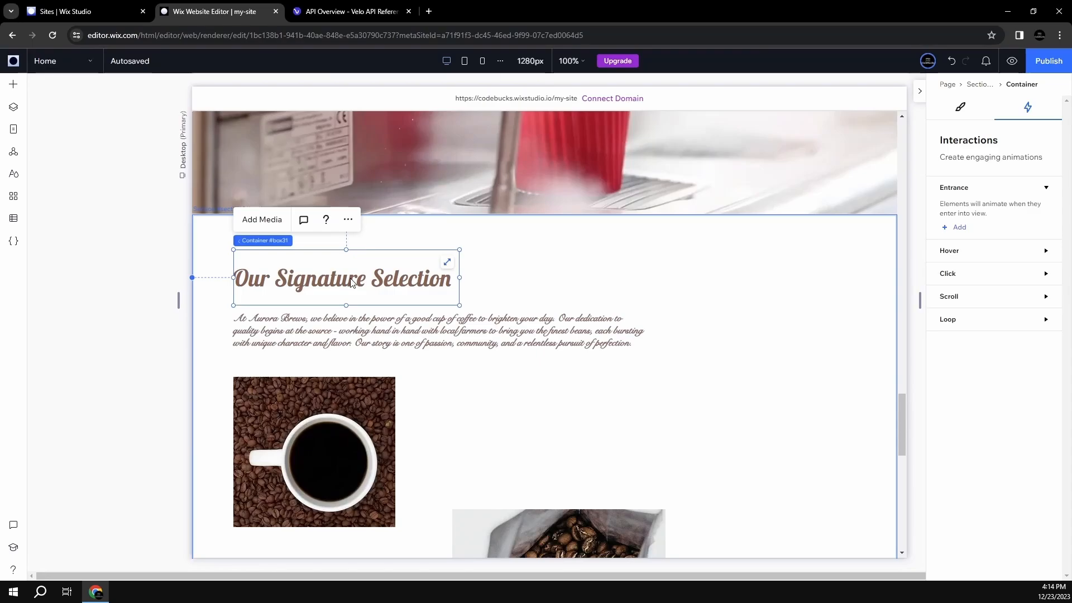
scroll(514, 376, "down", 8)
left_click(575, 316)
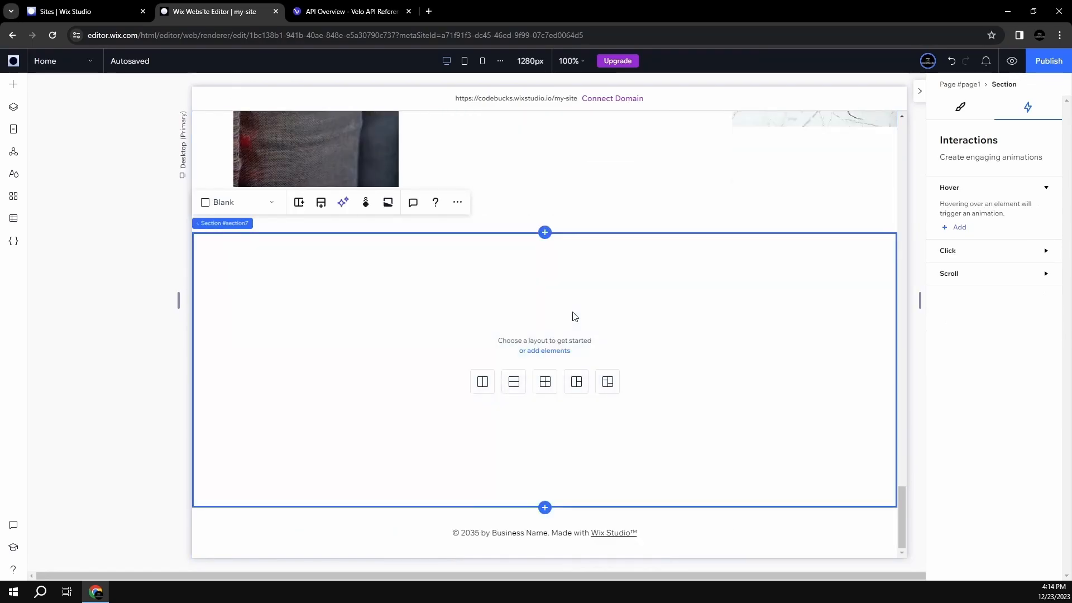
key("ctrl+v")
mouse_move(533, 367)
left_mouse_down()
mouse_move(712, 333)
mouse_move(698, 328)
left_mouse_up()
- Replace the copied heading's text with "Custom Made" and "For Your Taste!" on two lines
left_click(643, 343)
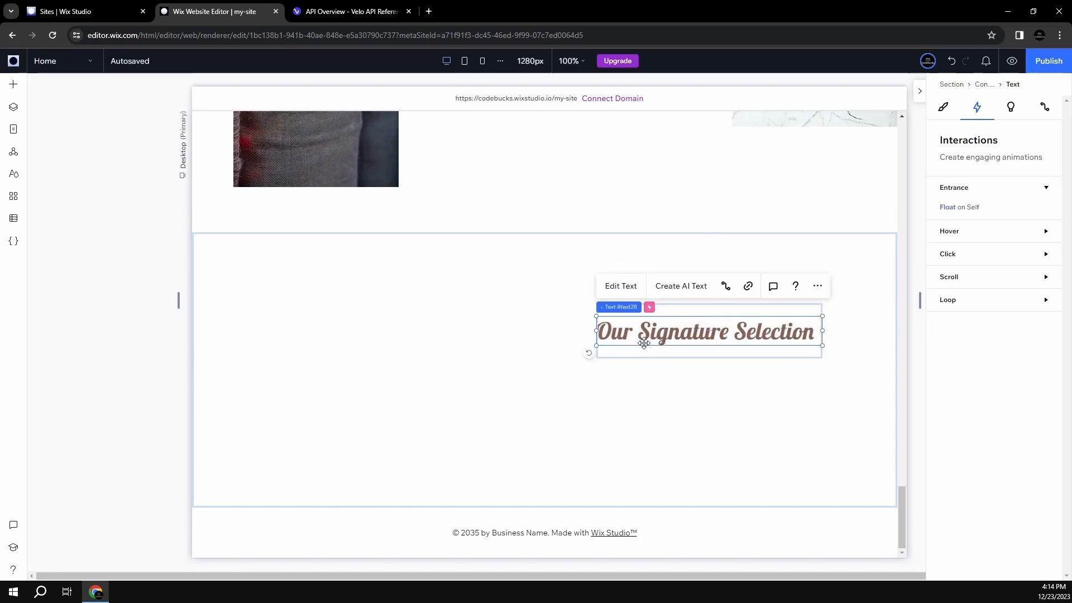
left_click(624, 288)
type("C")
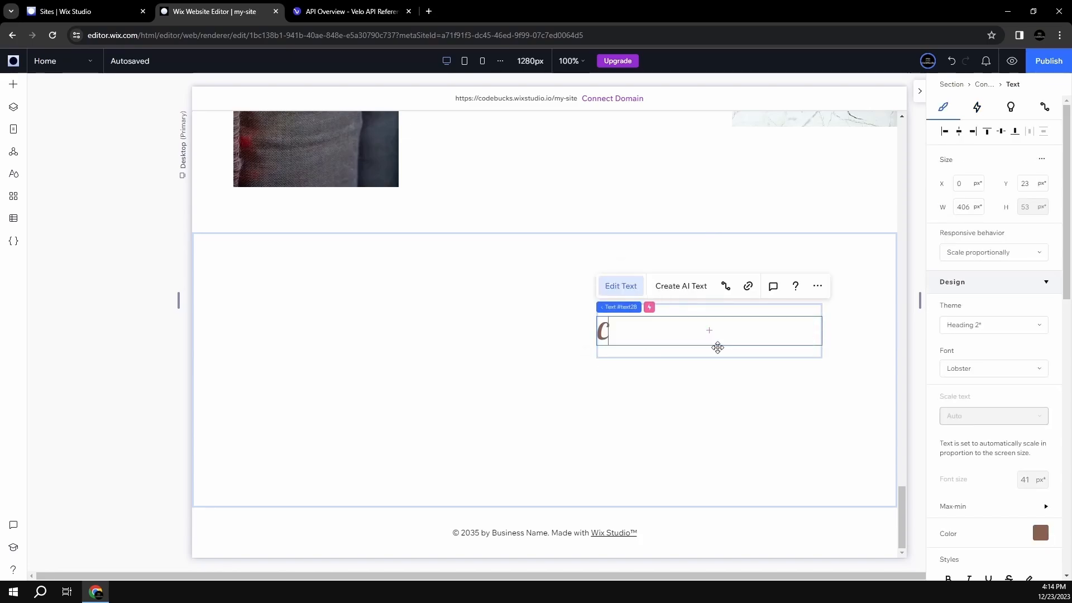
type("ustom Ma")
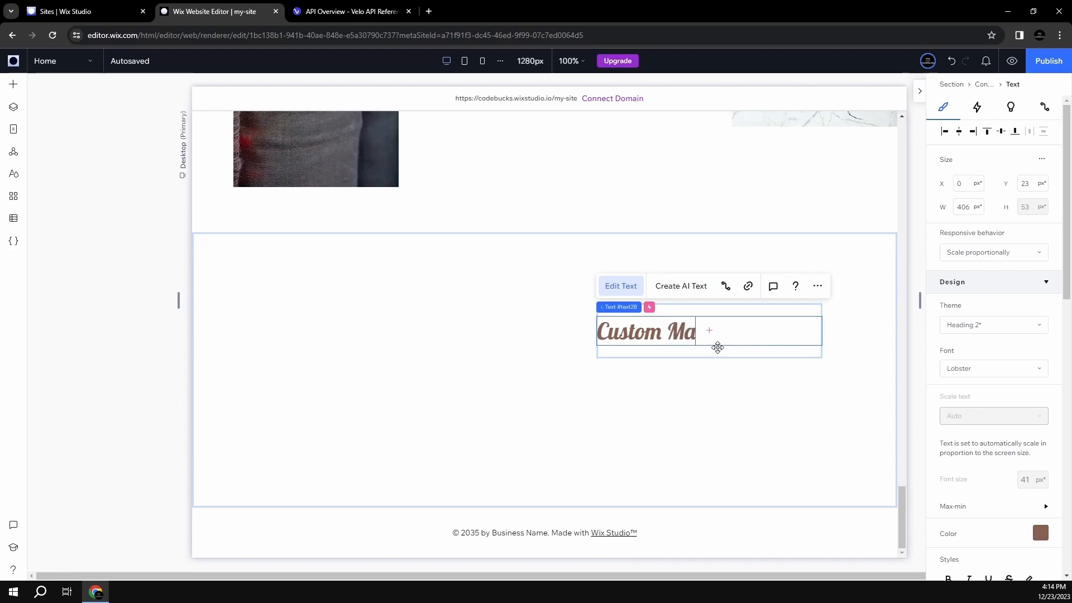
type("fde")
type("e")
type("e")
type("e")
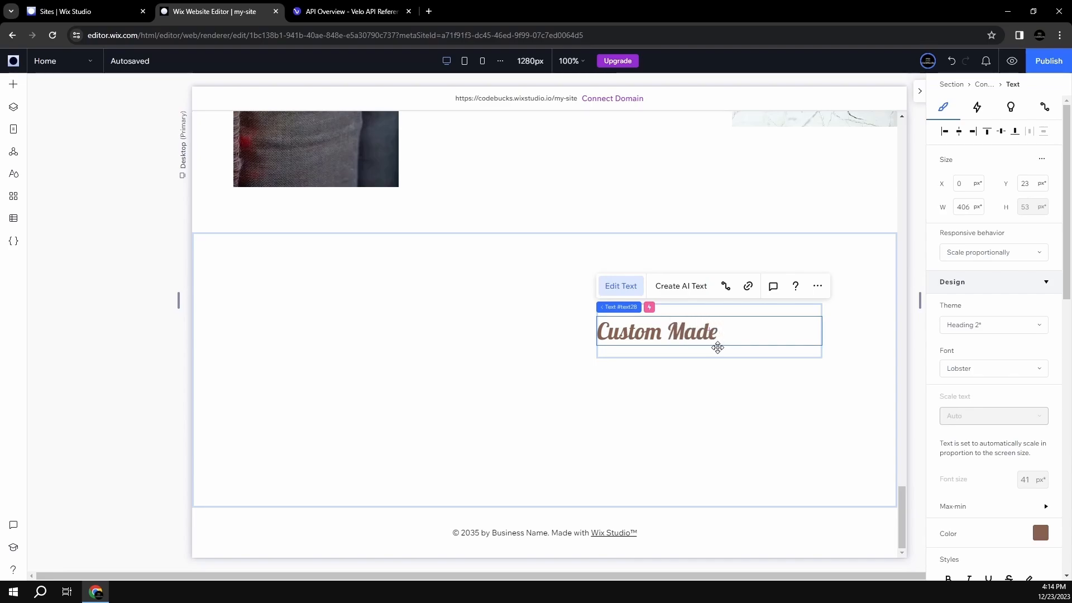
key("Return")
type("For")
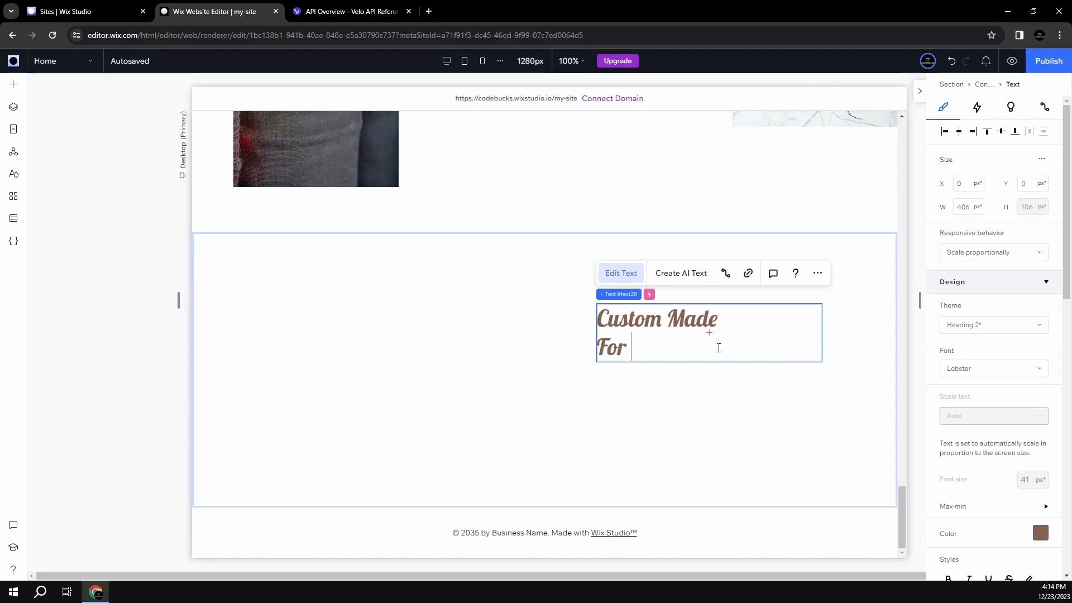
type(" Your ")
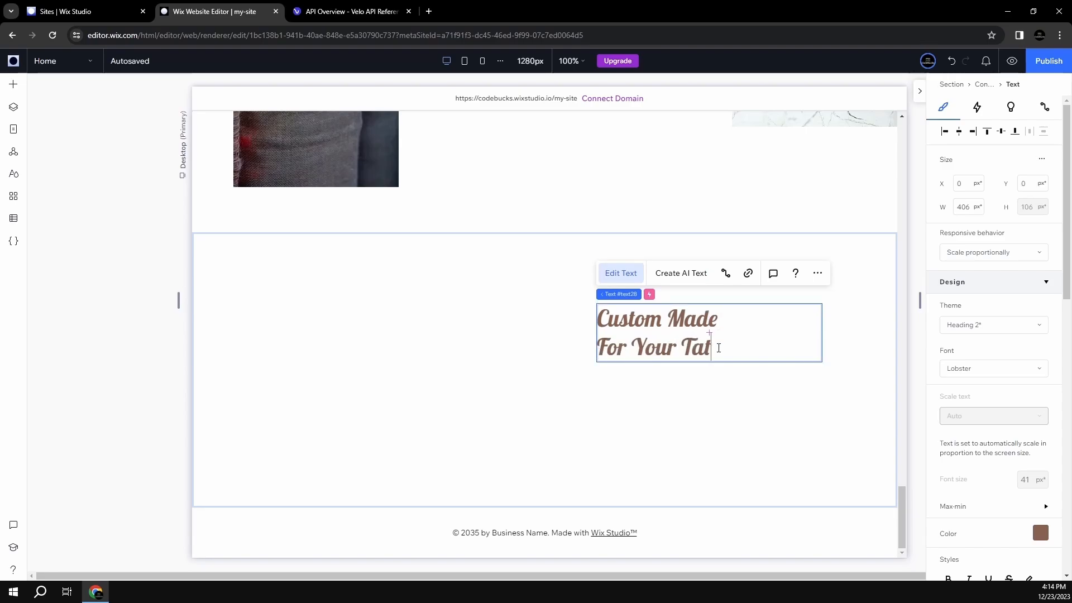
type("Tat")
key("BackSpace")
type("ste!")
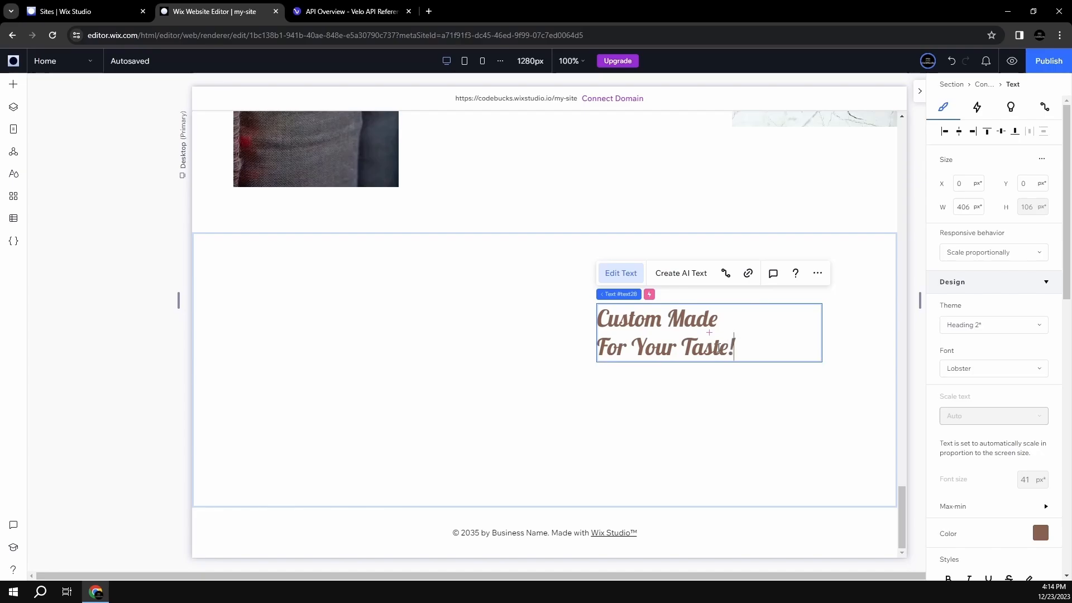
left_click(613, 406)
- Copy the hero section's "Read Our Story" button into the new section and left-align it beneath the "Custom Made For Your Taste!" heading
scroll(546, 341, "up", 5)
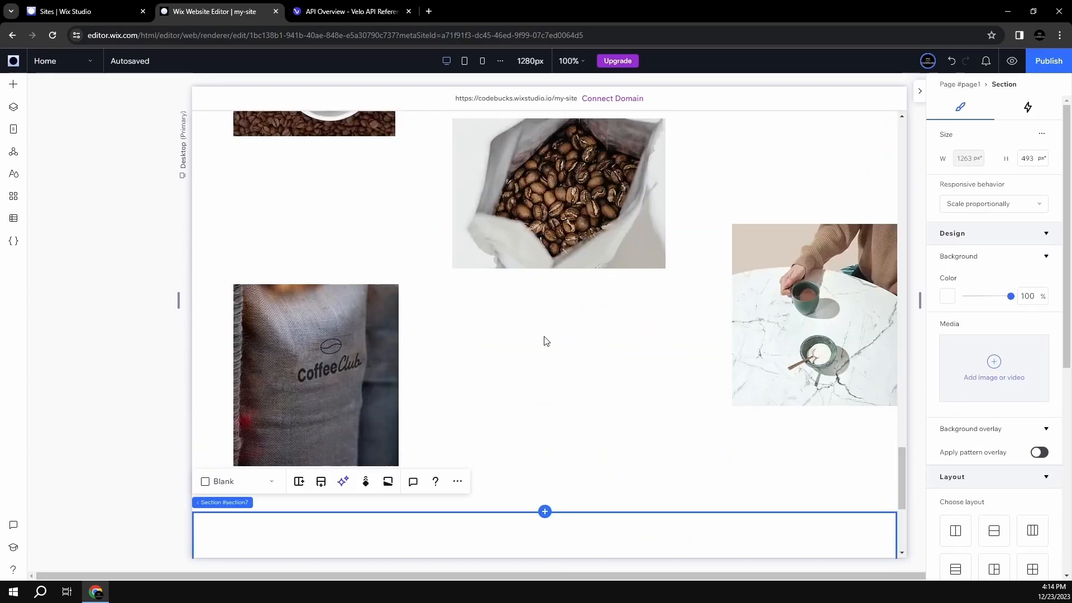
scroll(546, 341, "up", 15)
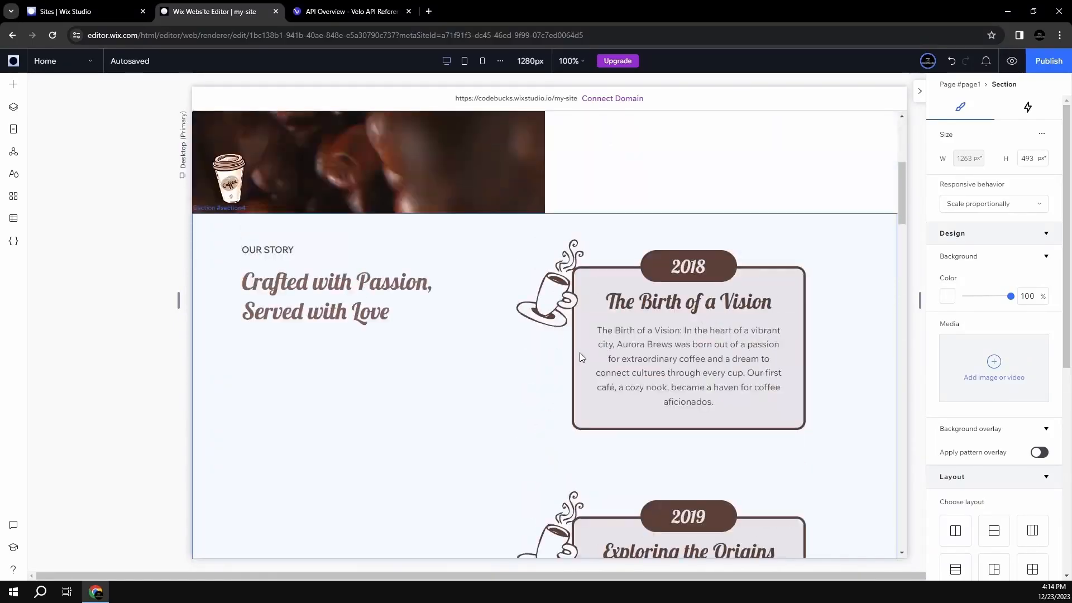
scroll(580, 357, "up", 4)
left_click(660, 282)
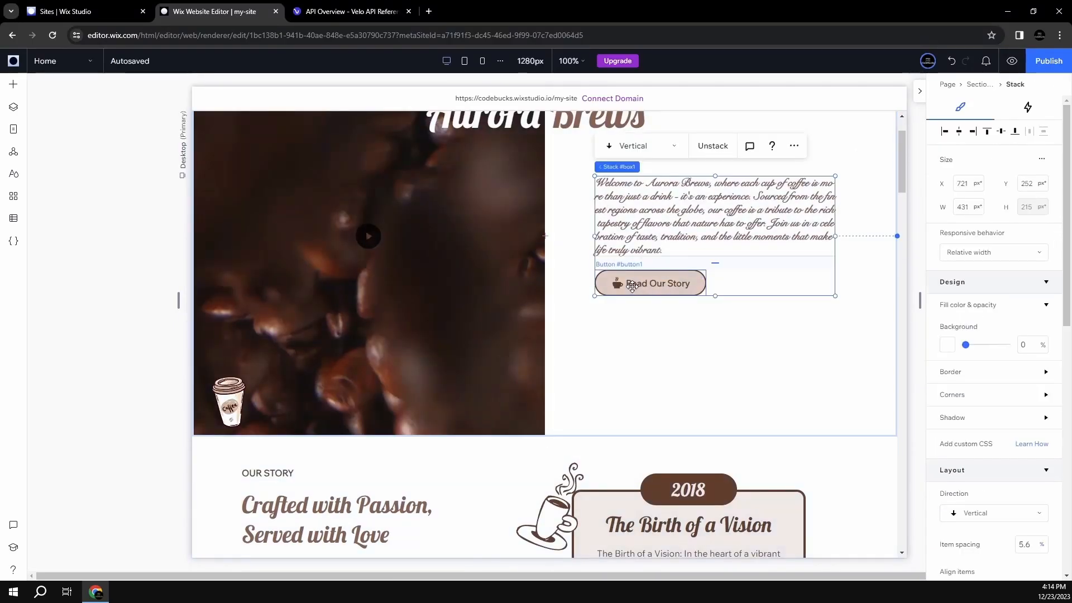
left_click(632, 286)
scroll(725, 360, "down", 15)
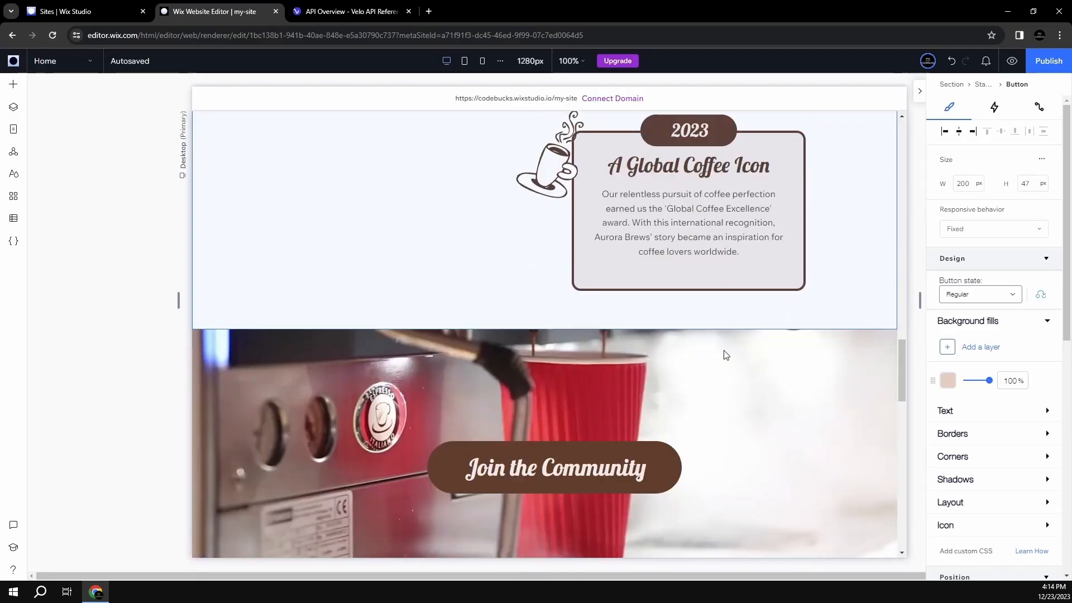
scroll(724, 354, "down", 15)
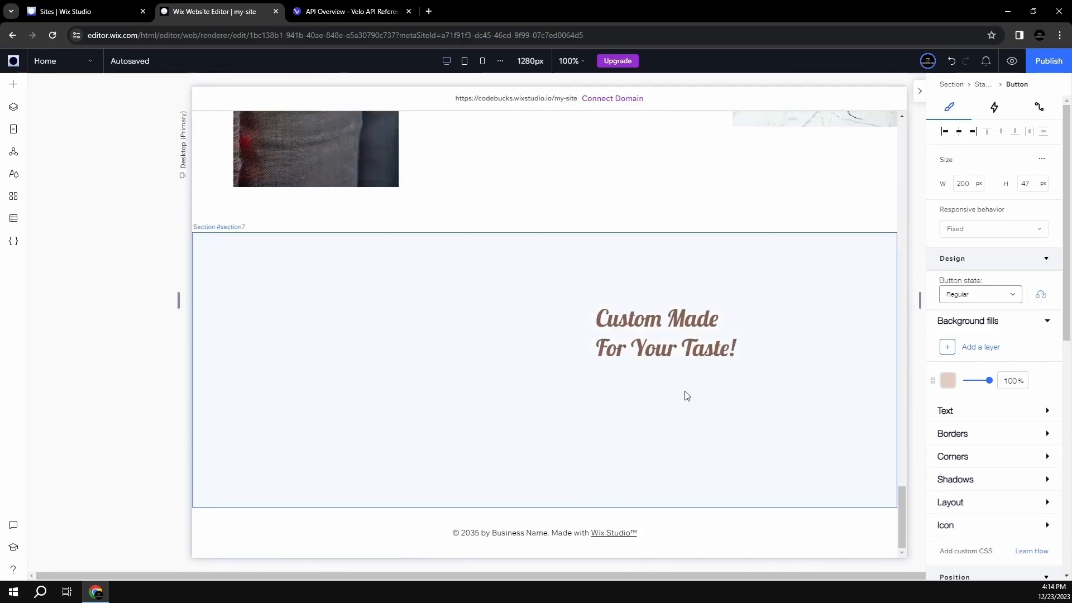
key("ctrl+v")
left_click(550, 371)
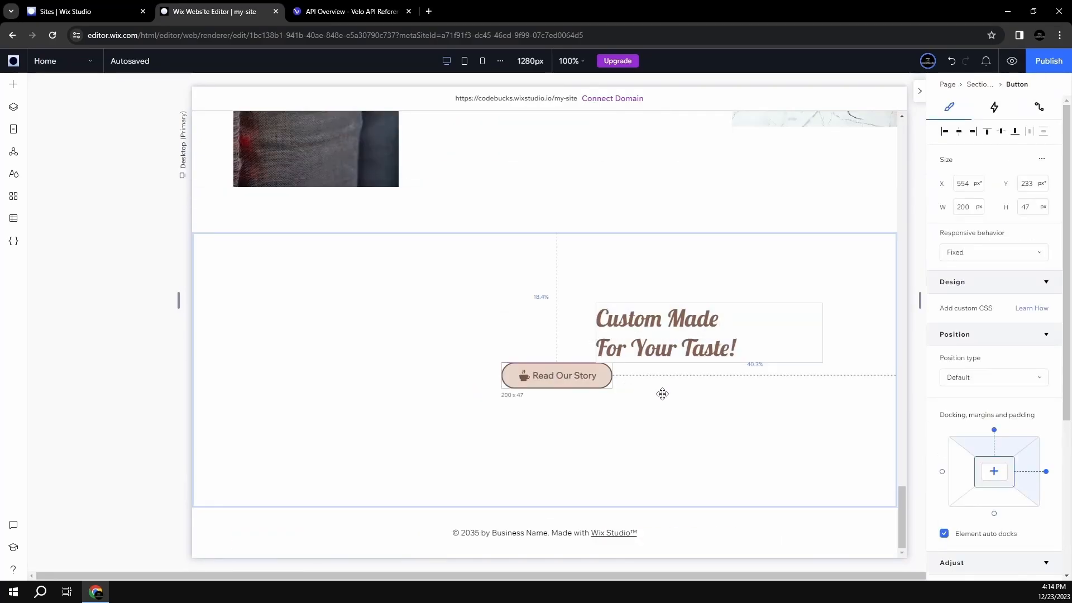
left_click_drag(662, 395, 654, 392)
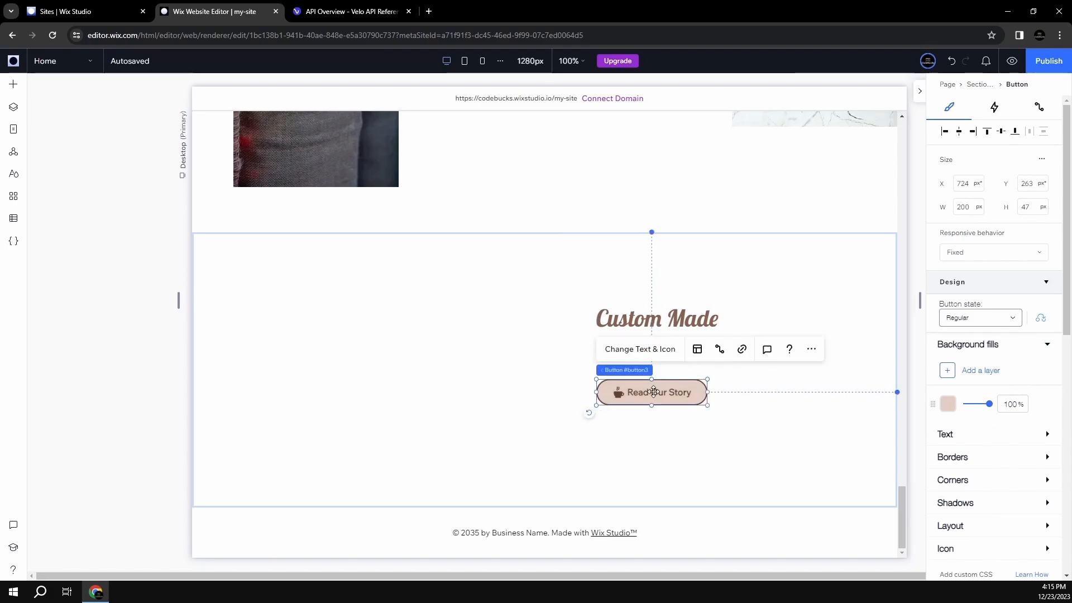
- Change the copied button's text to "Explore" and narrow the button to about 158 px
left_click(640, 349)
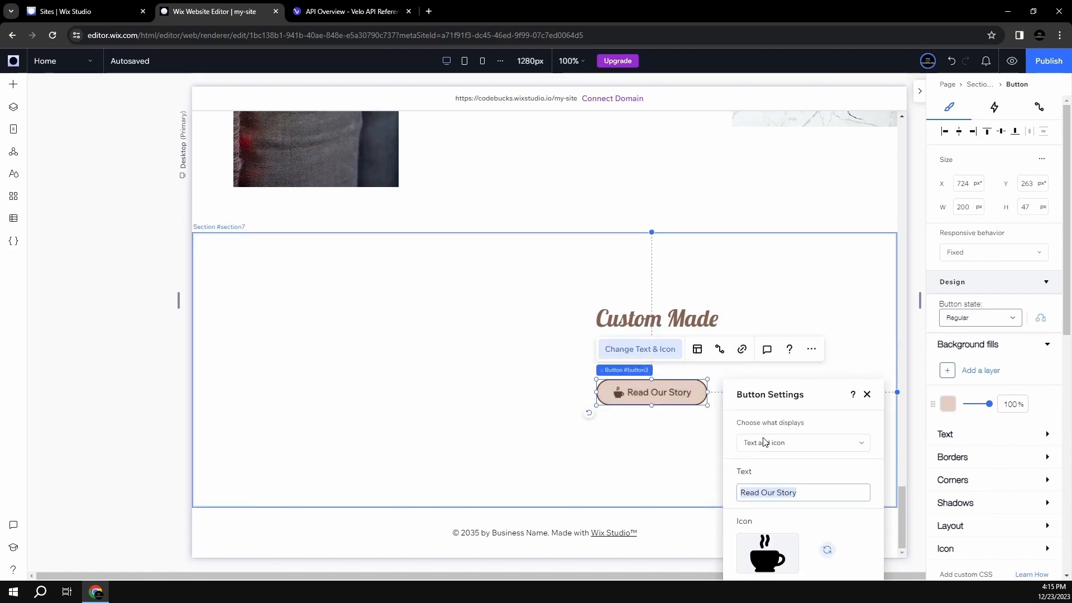
type("Explore")
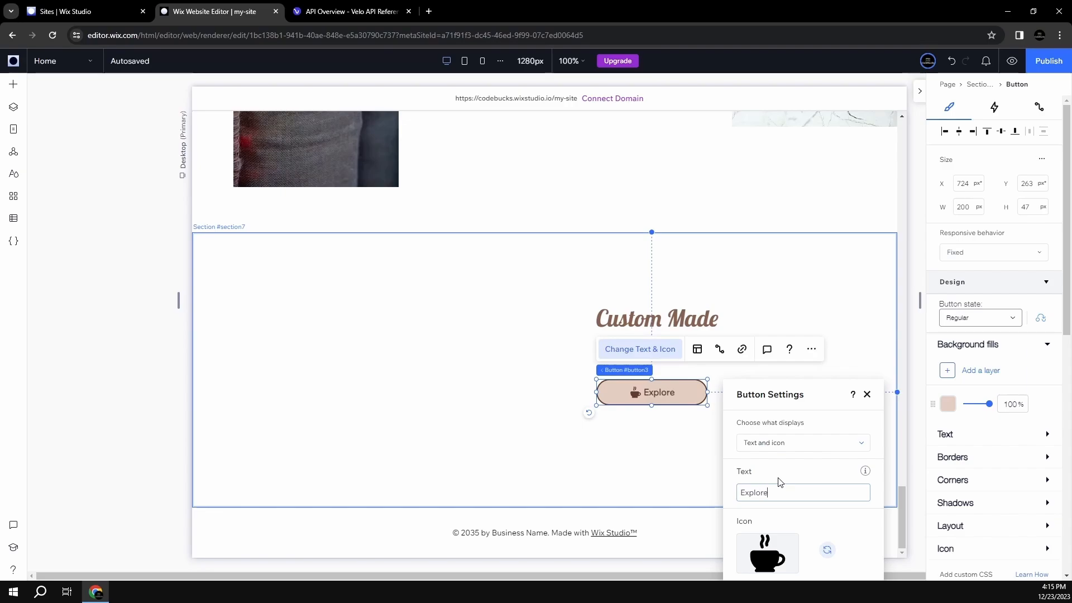
left_click(867, 395)
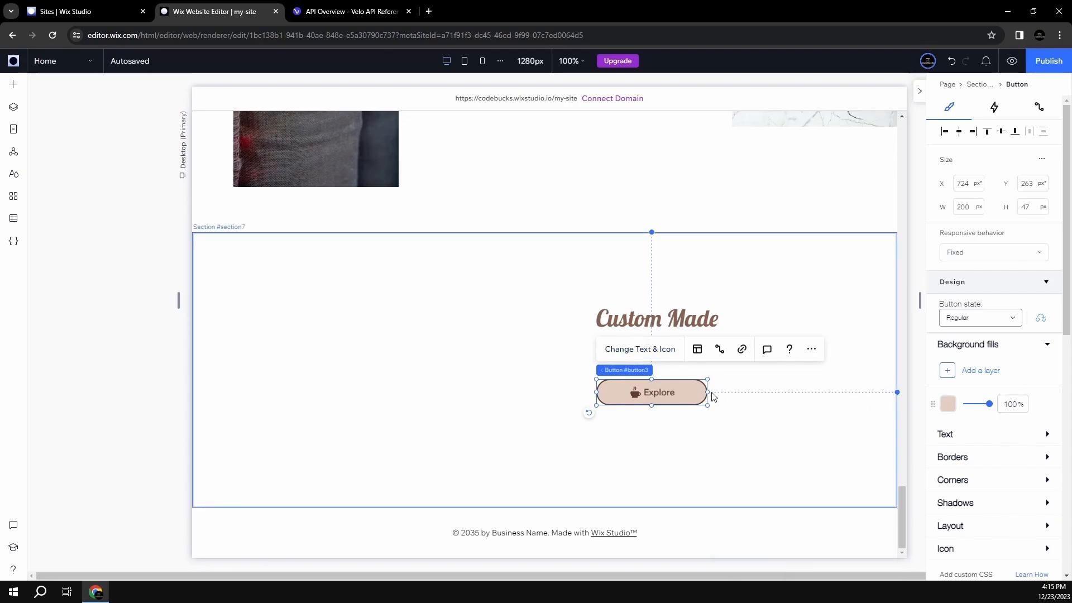
left_click_drag(707, 393, 688, 398)
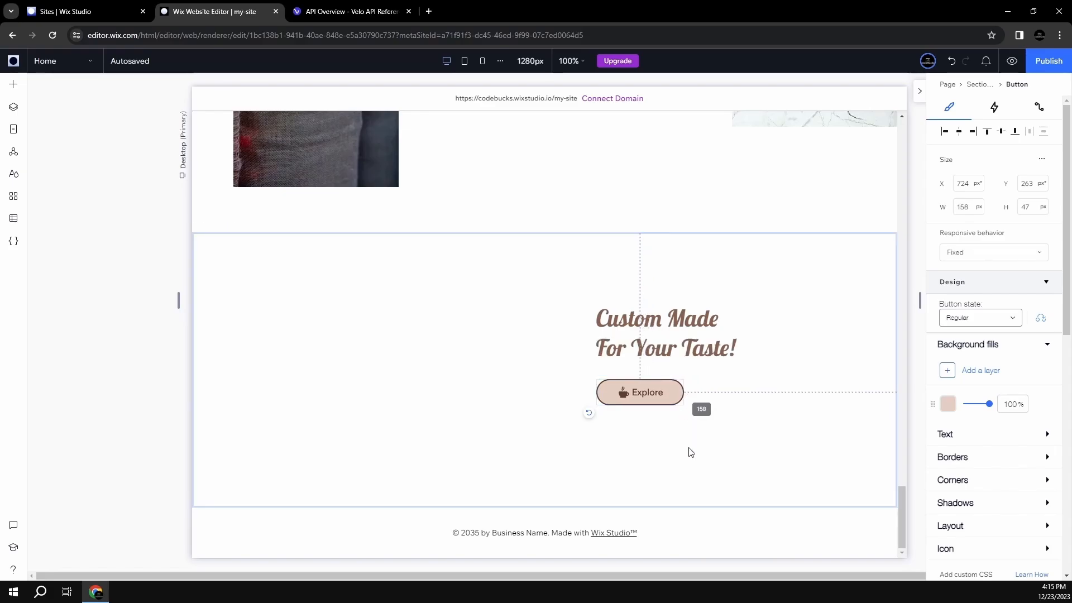
- Stack the "Custom Made For Your Taste!" heading with the Explore button and set the gap between them to 24 px
left_click(636, 437)
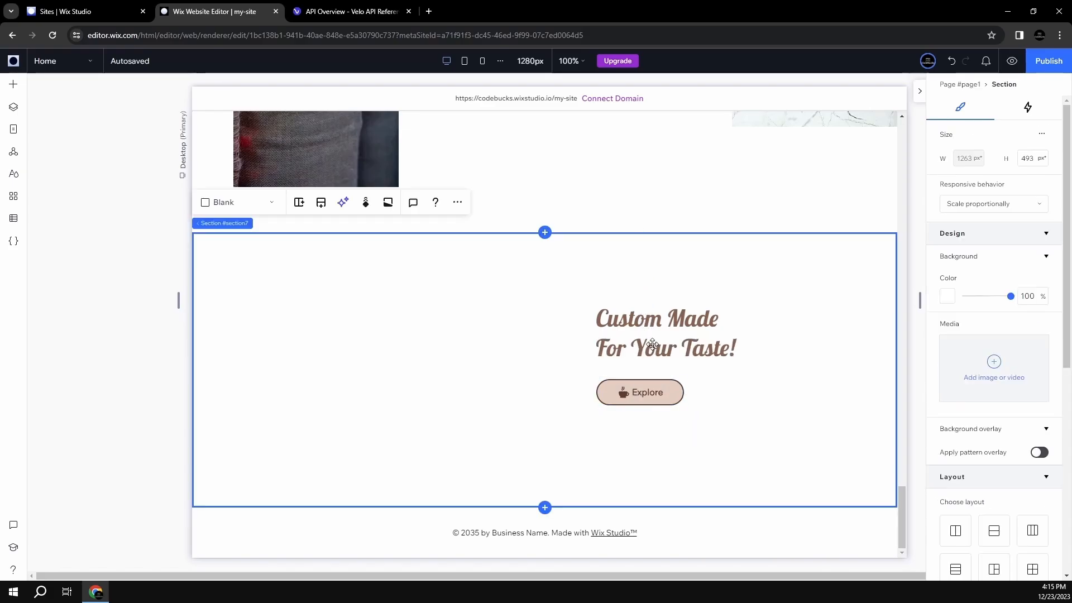
left_click(652, 343)
left_click(648, 391, "shift")
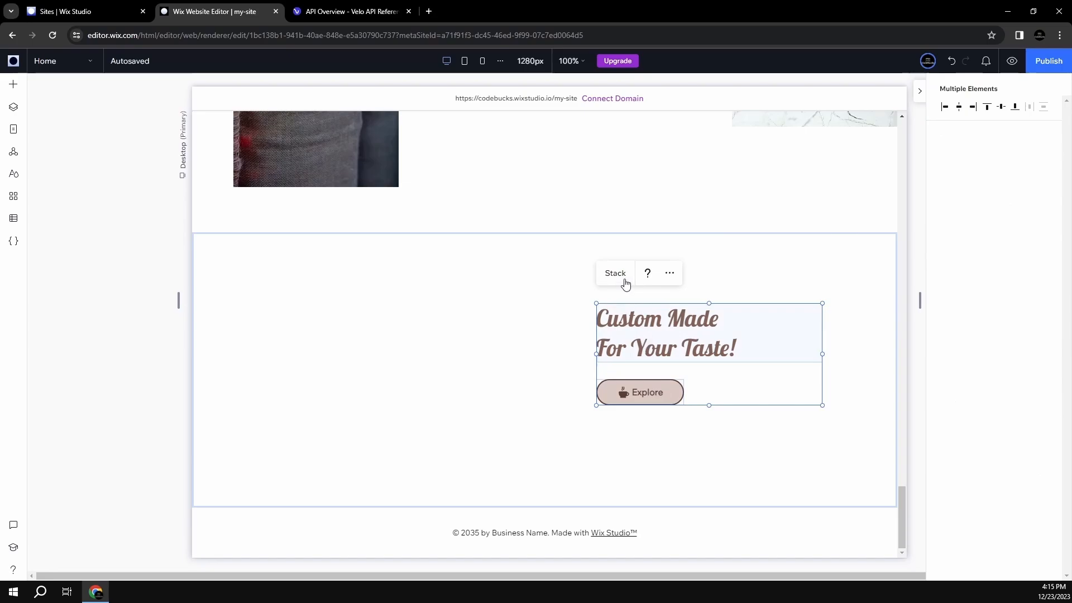
left_click_drag(710, 374, 710, 371)
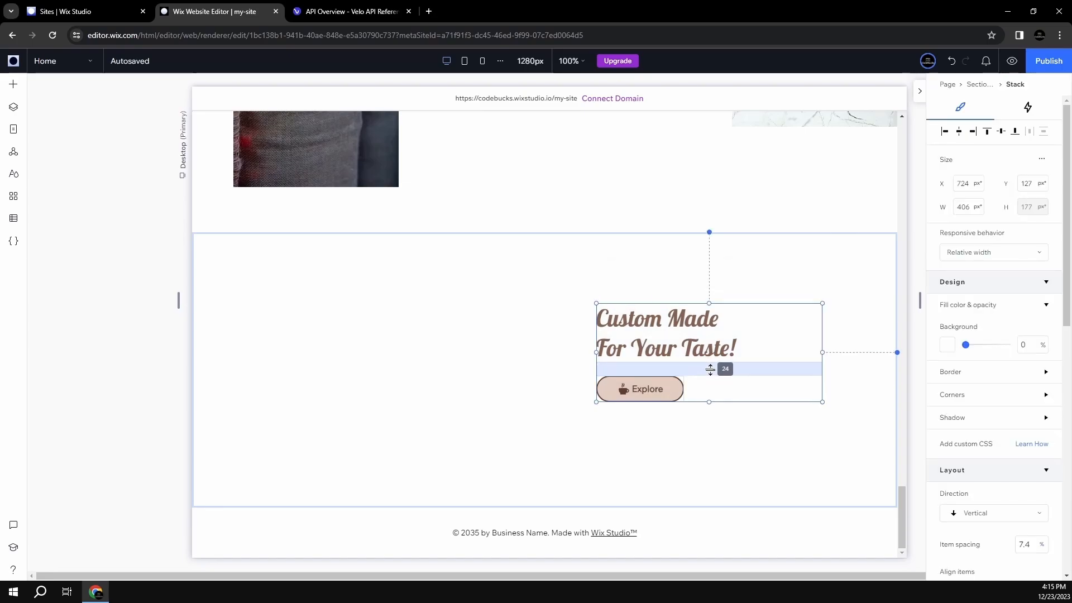
left_click(626, 462)
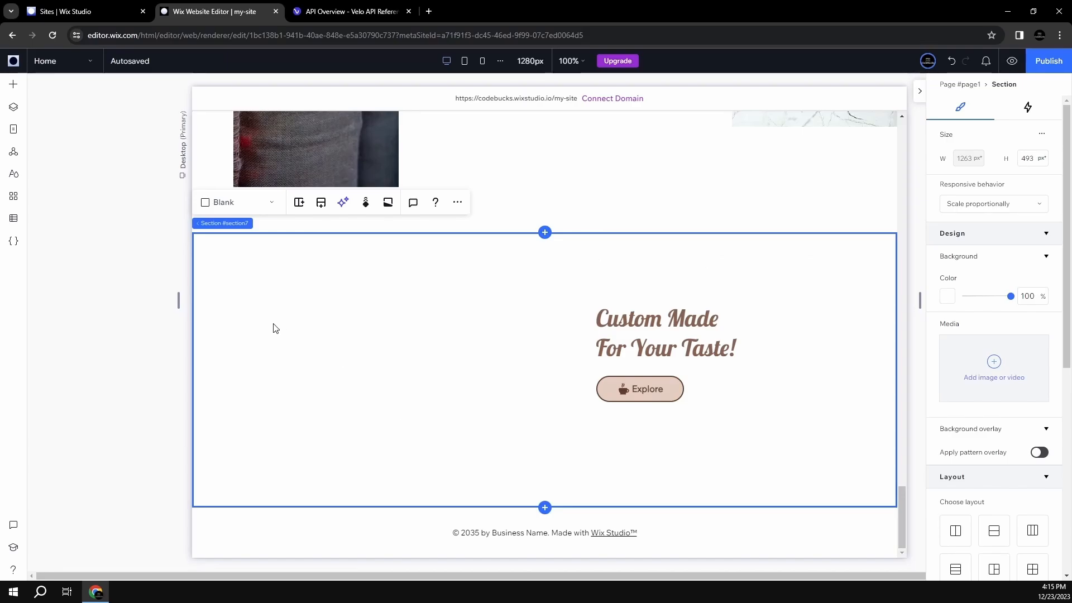
- Add a container in the section's empty left half, flush with the page edge and about 532 by 237 px
left_click(13, 83)
left_click_drag(215, 215, 291, 352)
left_click_drag(376, 363, 489, 369)
left_click_drag(341, 420, 341, 436)
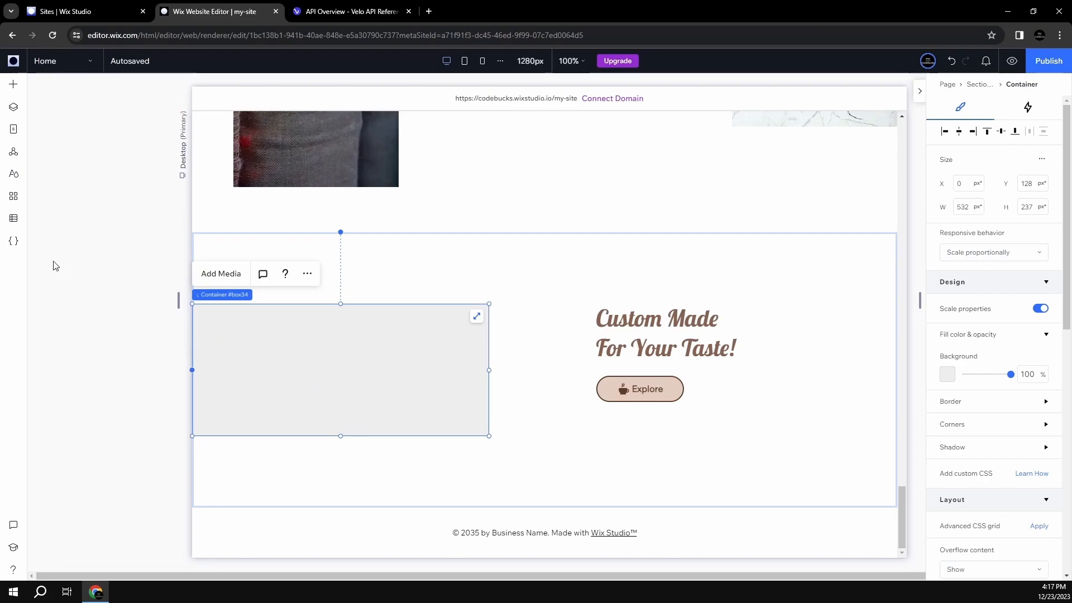
- Assign the custom CSS class animated-container to the new container
left_click(13, 240)
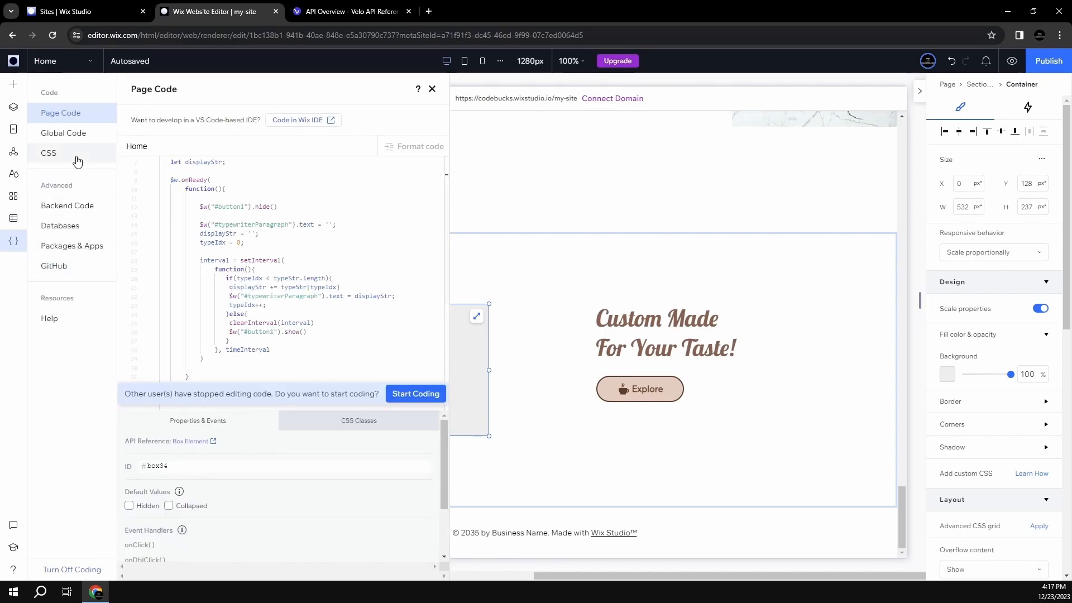
left_click(54, 157)
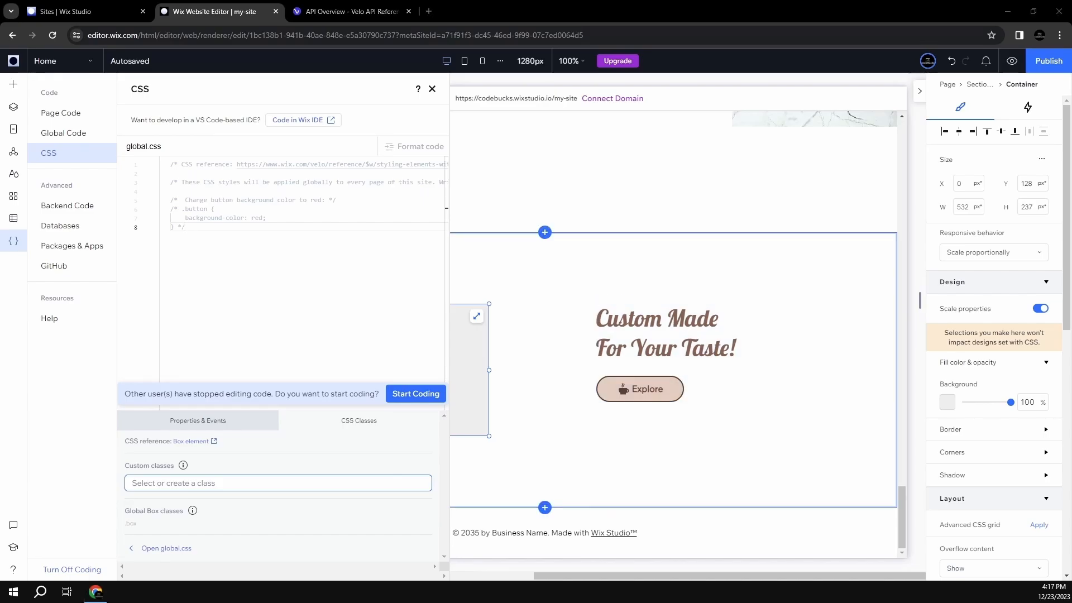
left_click(261, 483)
type("animated-container")
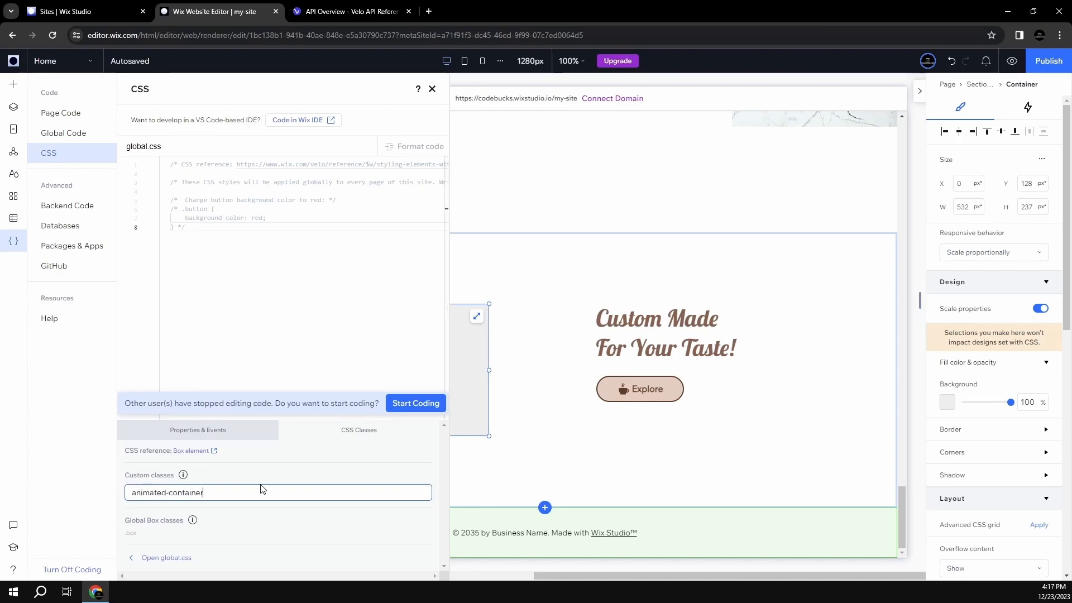
key("Return")
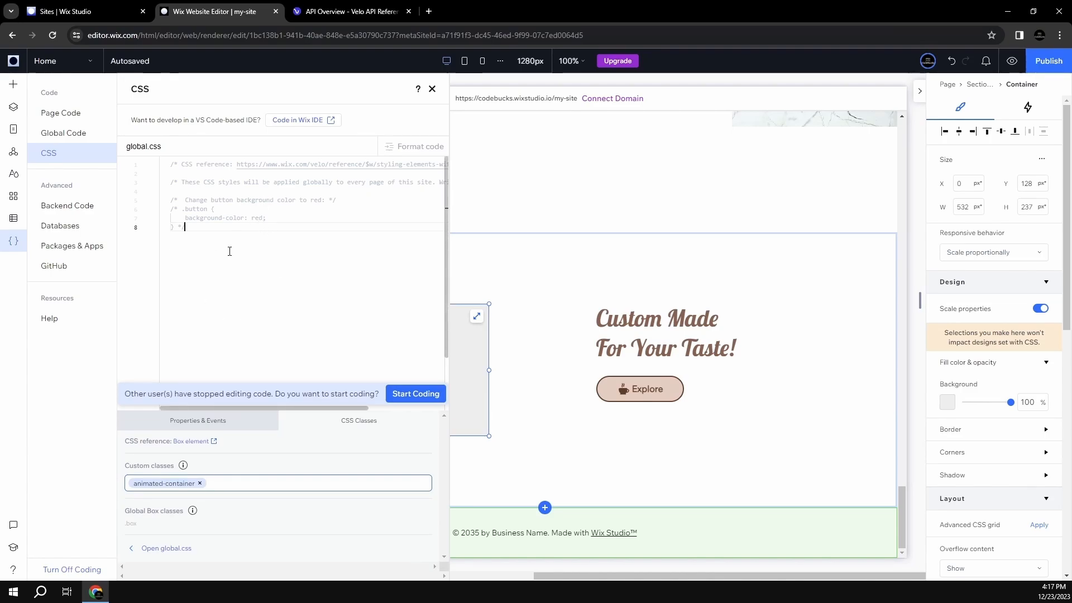
- Switch to Wix IDE and open global.css from the styles folder
left_click(290, 120)
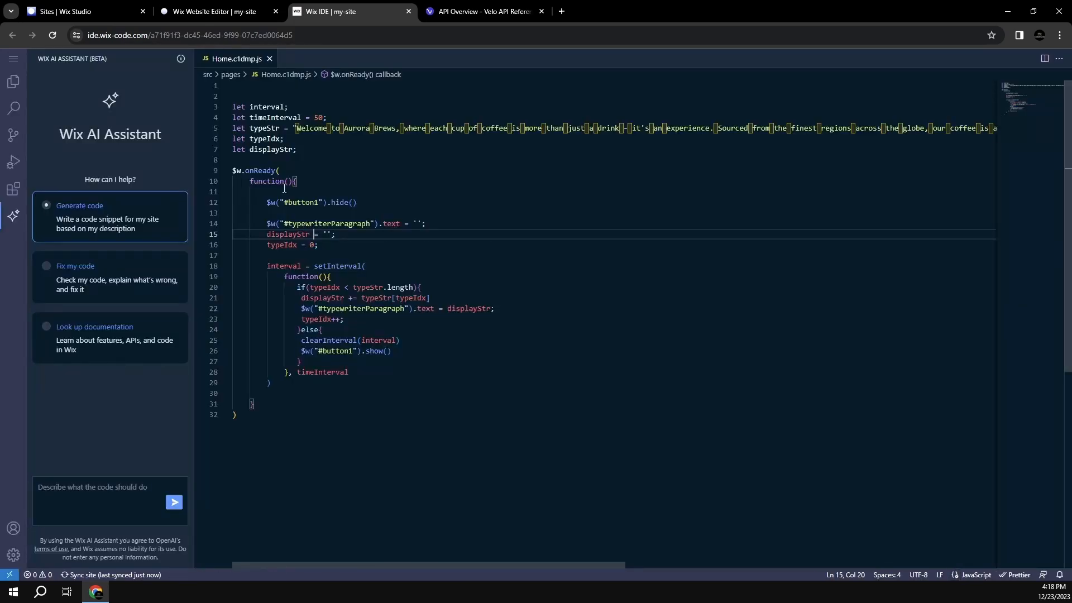
left_click(18, 83)
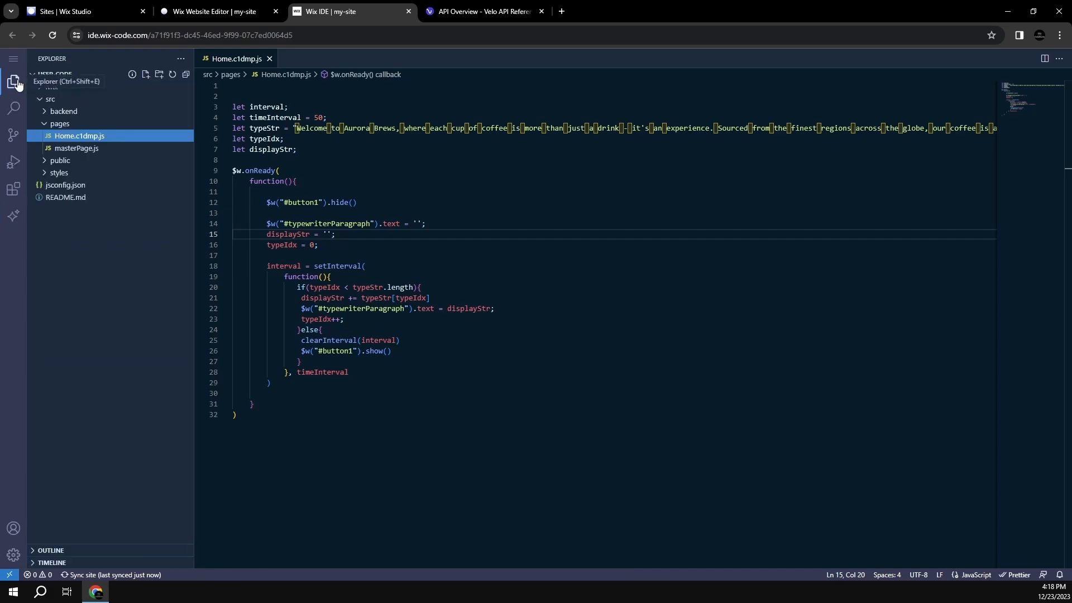
left_click(75, 125)
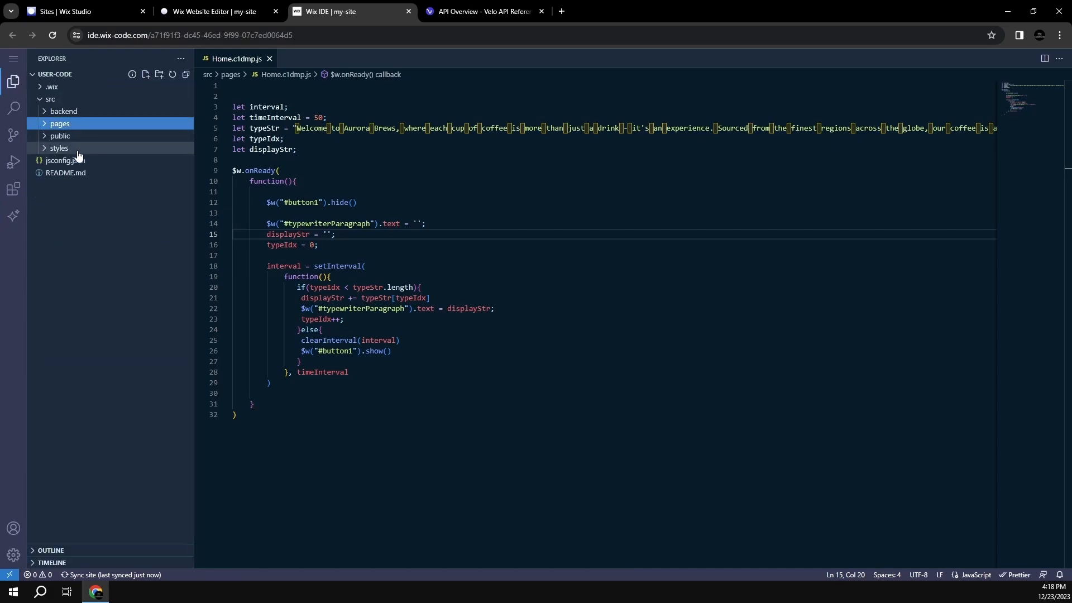
left_click(76, 149)
left_click(76, 162)
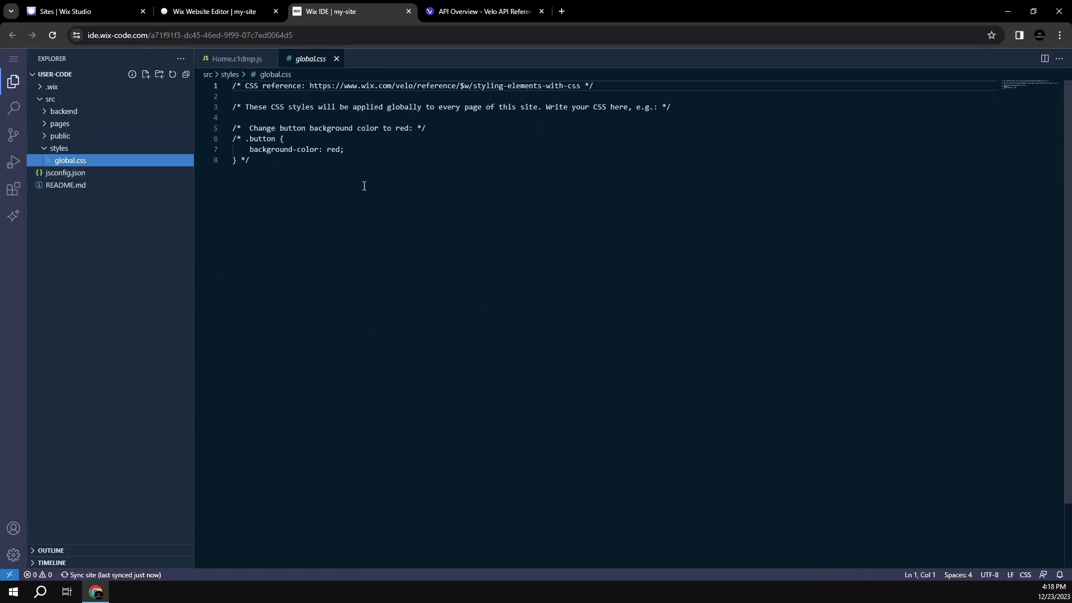
left_click(240, 11)
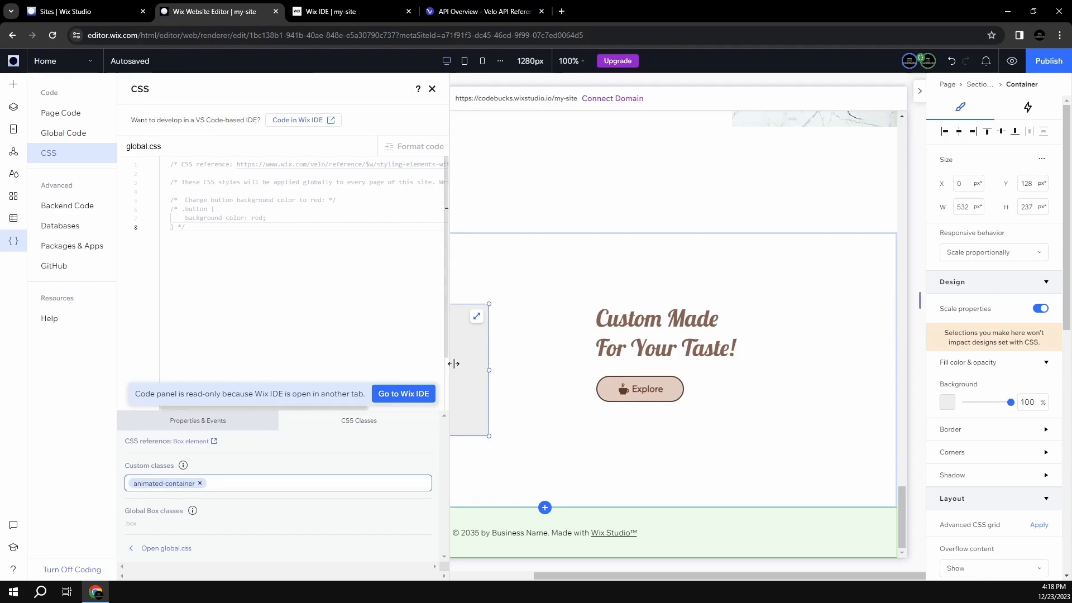
left_click(363, 5)
- Create an empty .animated-container rule below the existing comments in global.css
key("Return")
key("Return")
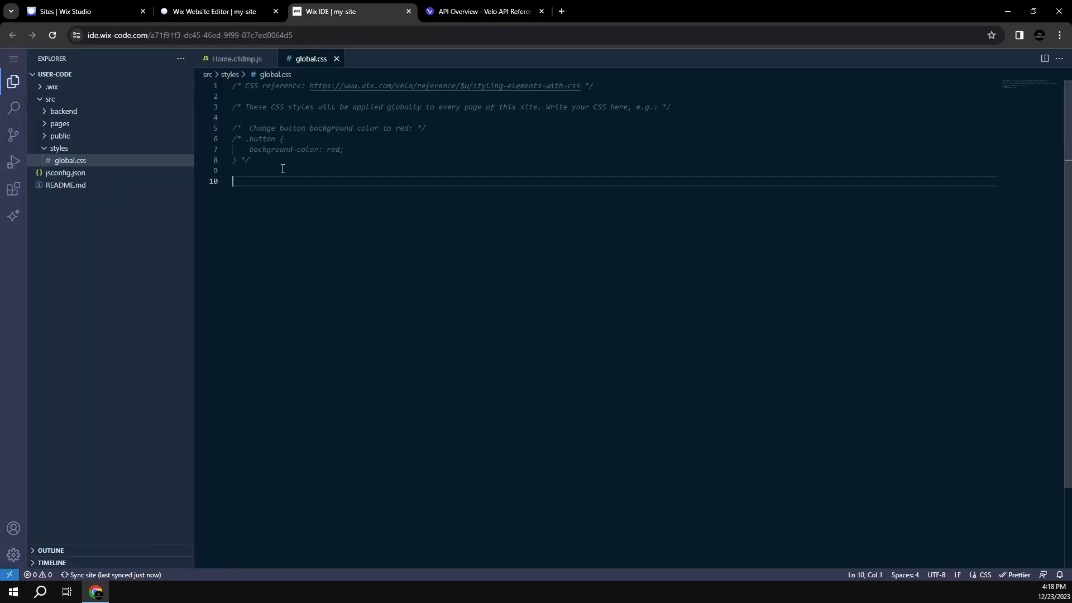
type(".animated")
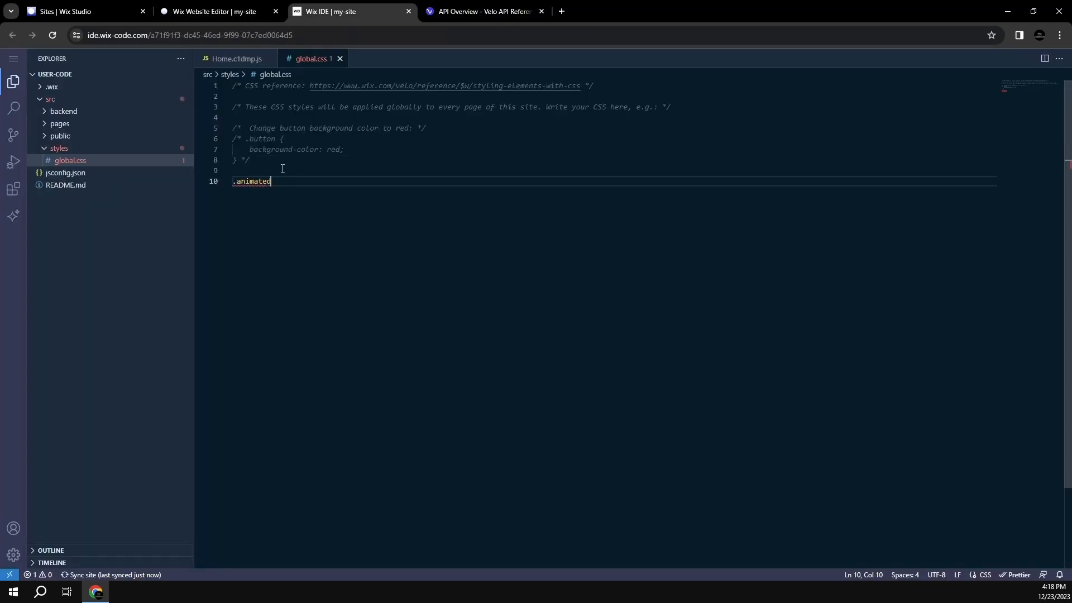
type("-container{")
key("Return")
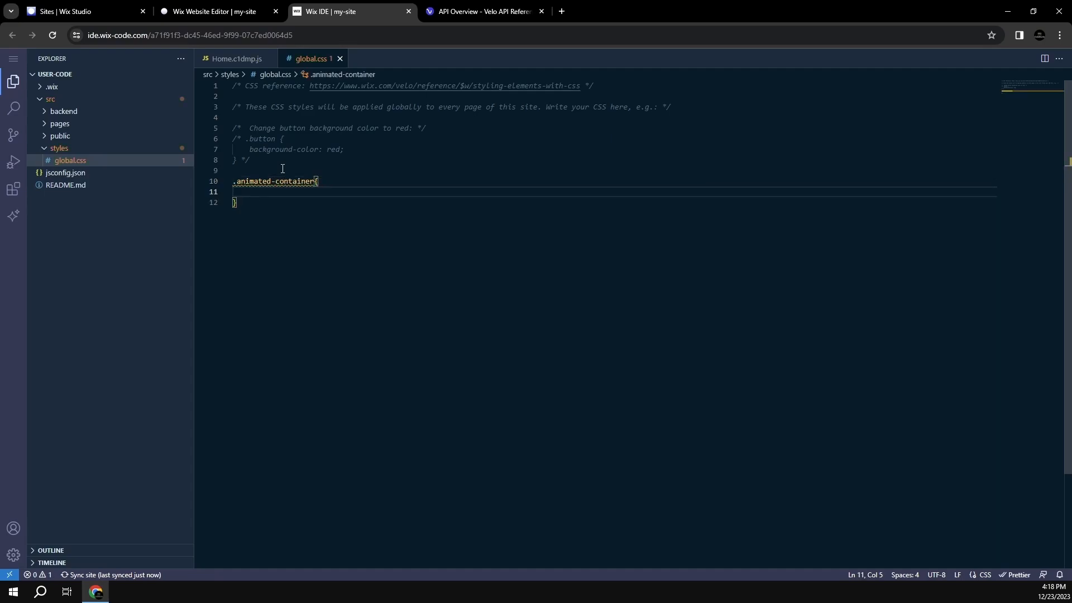
- Give the .animated-container rule a background declaration with an empty linear-gradient split over several lines
key("Return")
type("backgrou")
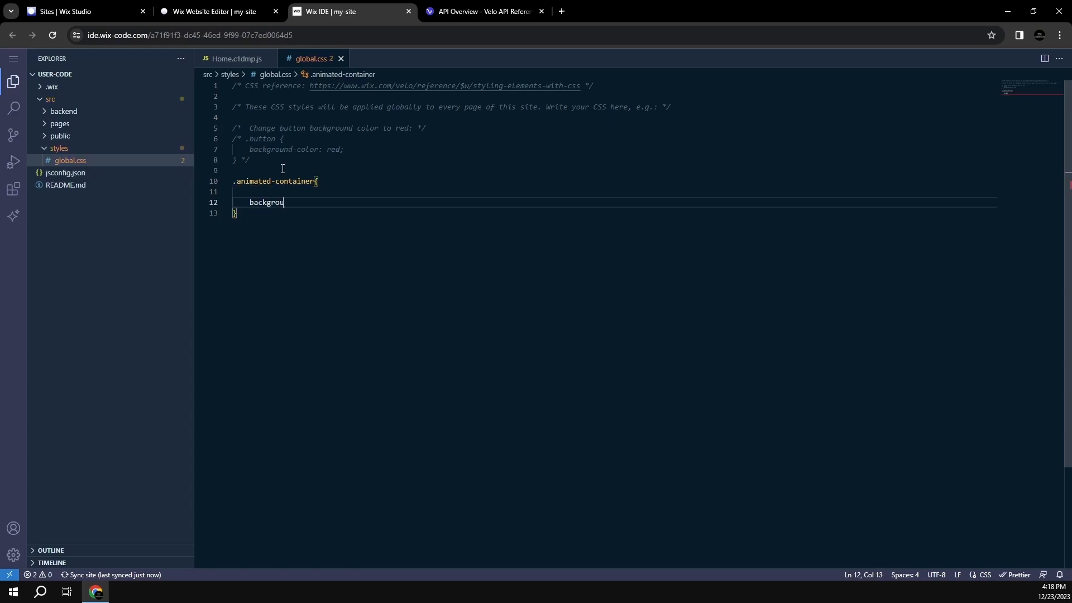
type("nd: linear")
key("Return")
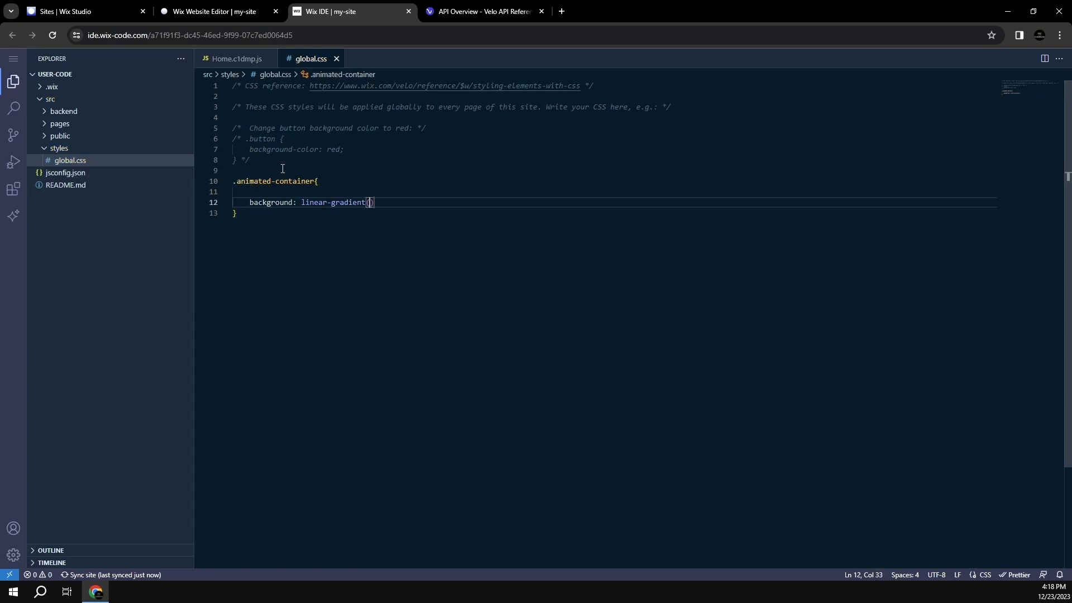
key("Return")
left_click(312, 241)
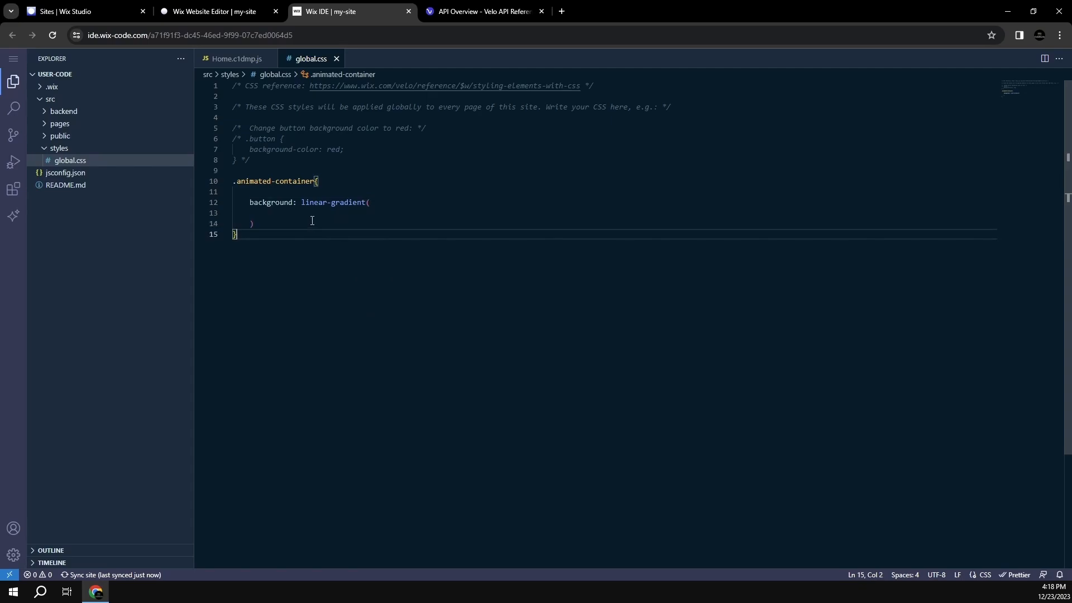
left_click(312, 221)
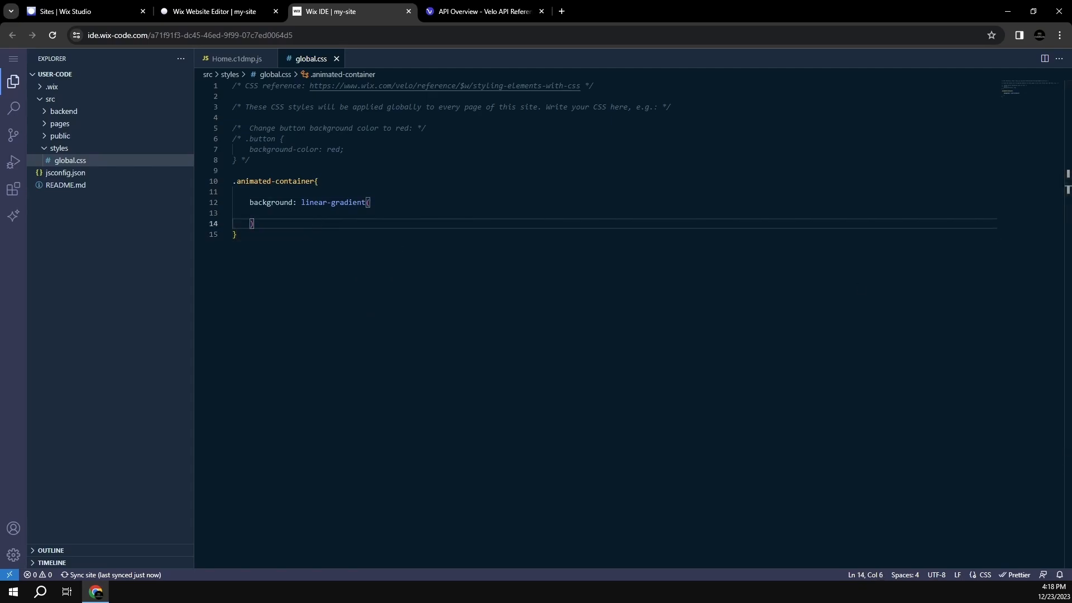
- Fill the gradient with 90deg and commented rgba stops (105,86,76), (141,117,108), (176,143,122), (164,131,98), (139,105,85), (124,92,70), alpha 1, every 20% from 0%
left_click(96, 592)
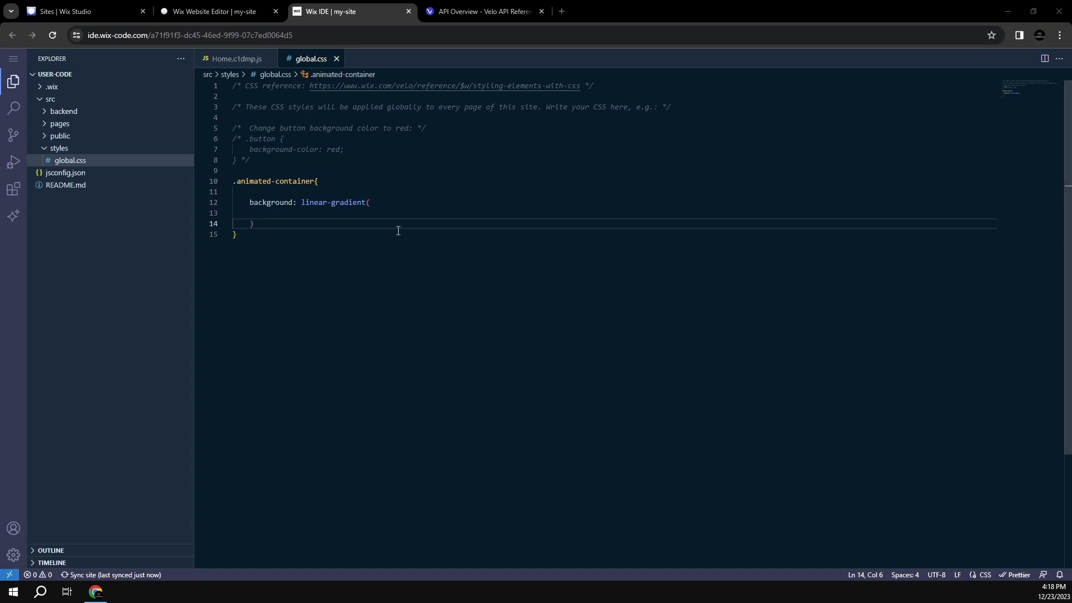
left_click(336, 216)
type("90deg, rgba(105, 86, 76, 1) 0%, /* Dark roasted coffee bean */ rgba(141, 117, 108, 1) 20%, /* Warm wooden furniture */ rgba(176, 143, 122, 1) 40%, /* Light creamy latte */ rgba(164, 131, 98, 1) 60%, /* Medium roast bean */ rgba(139, 105, 85, 1) 80%, /* Cozy leather chair */ rgba(124, 92, 70, 1) 100% /* Chocolate pastry */")
left_click(349, 288)
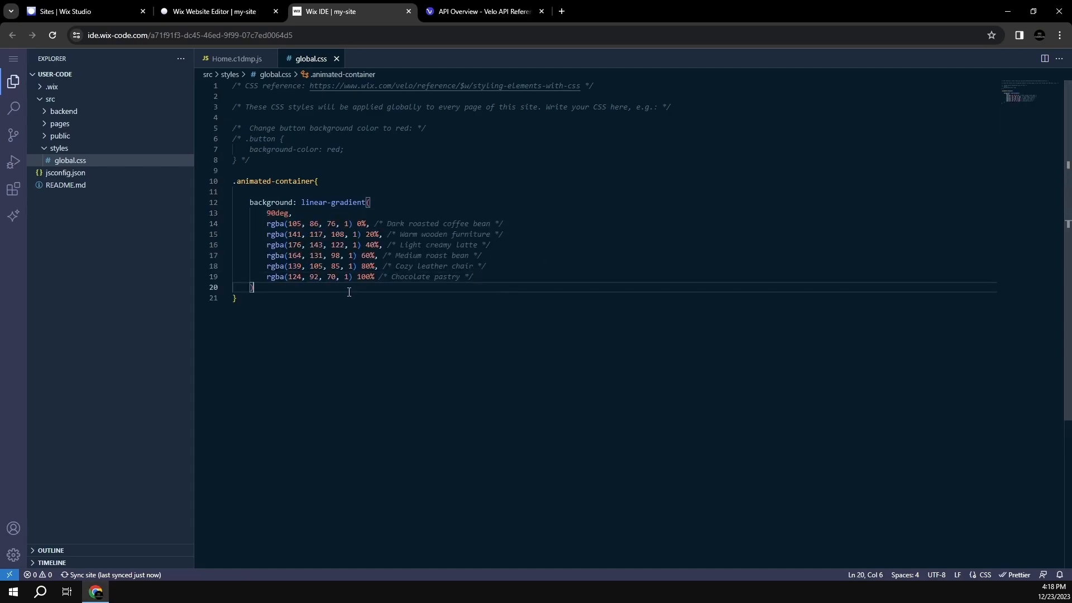
- Add background-size: 200% 200% beneath the gradient and end the gradient declaration with a semicolon
key("Return")
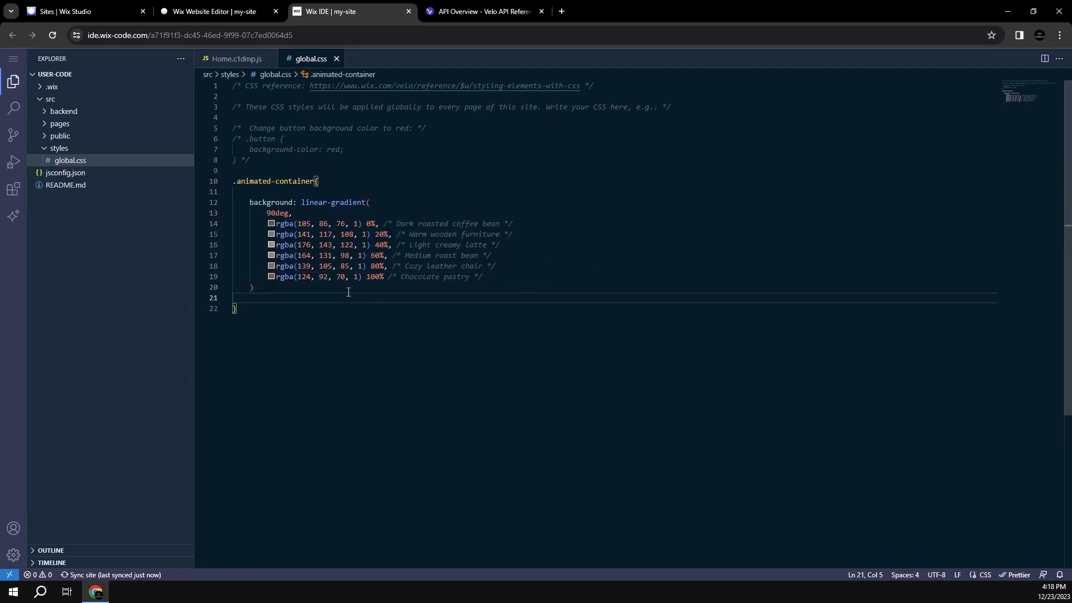
type("background-size:")
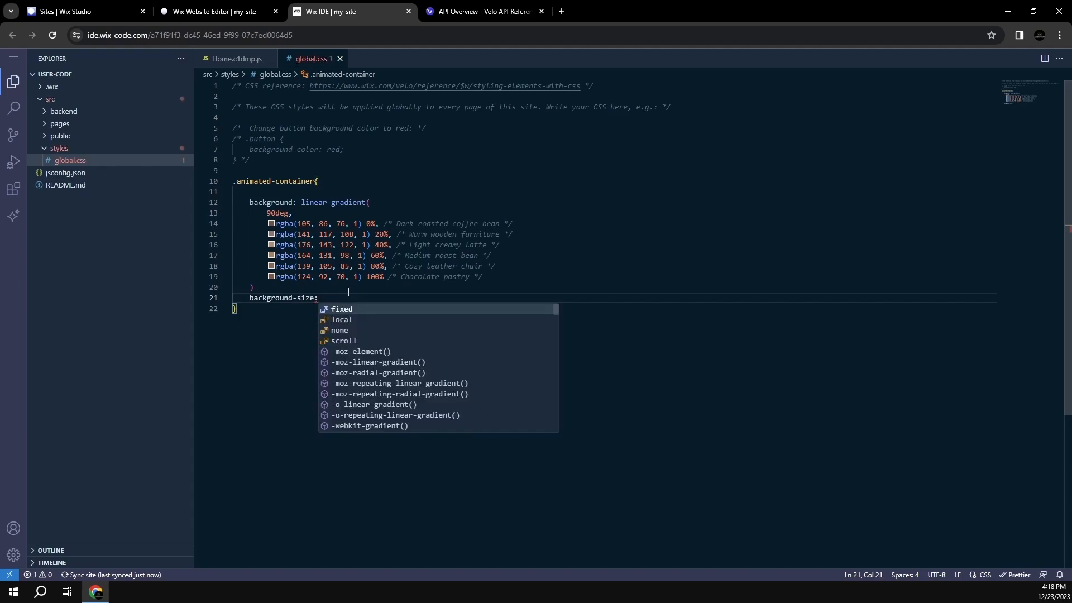
type("200")
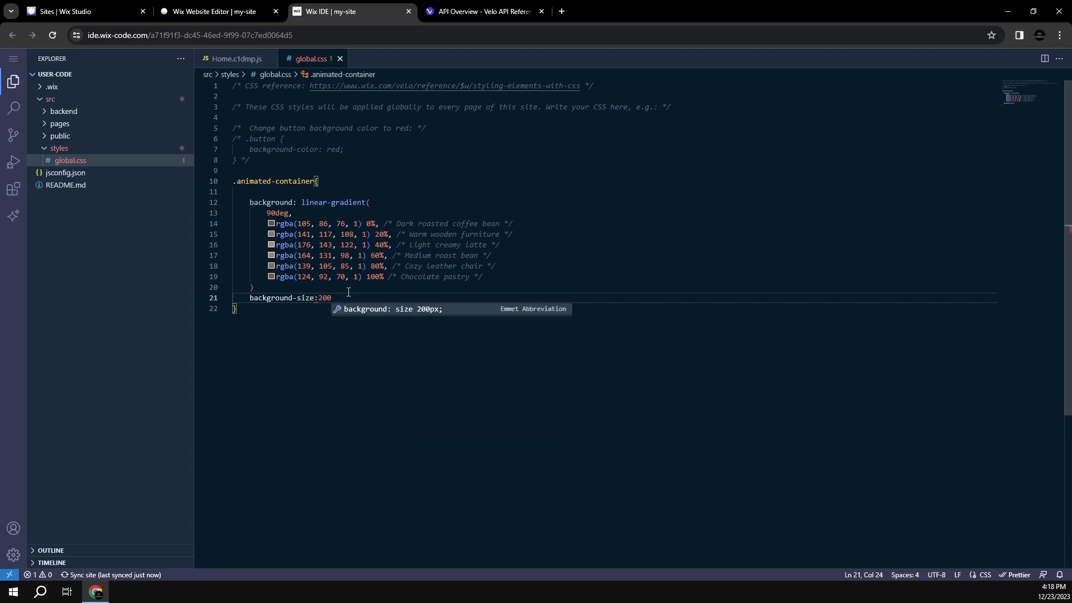
type("% 200%;")
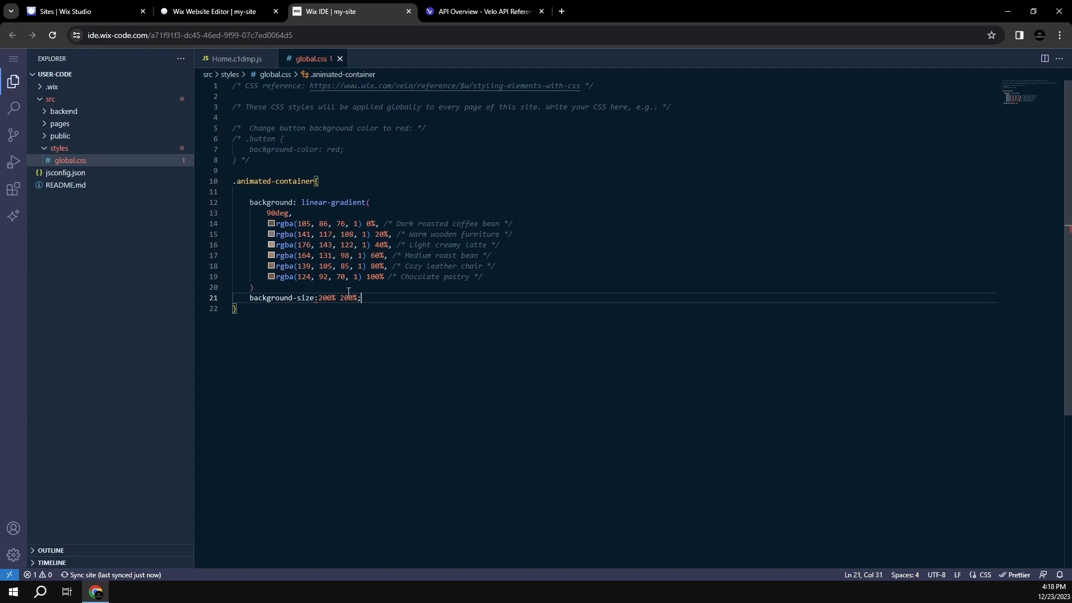
key("Return")
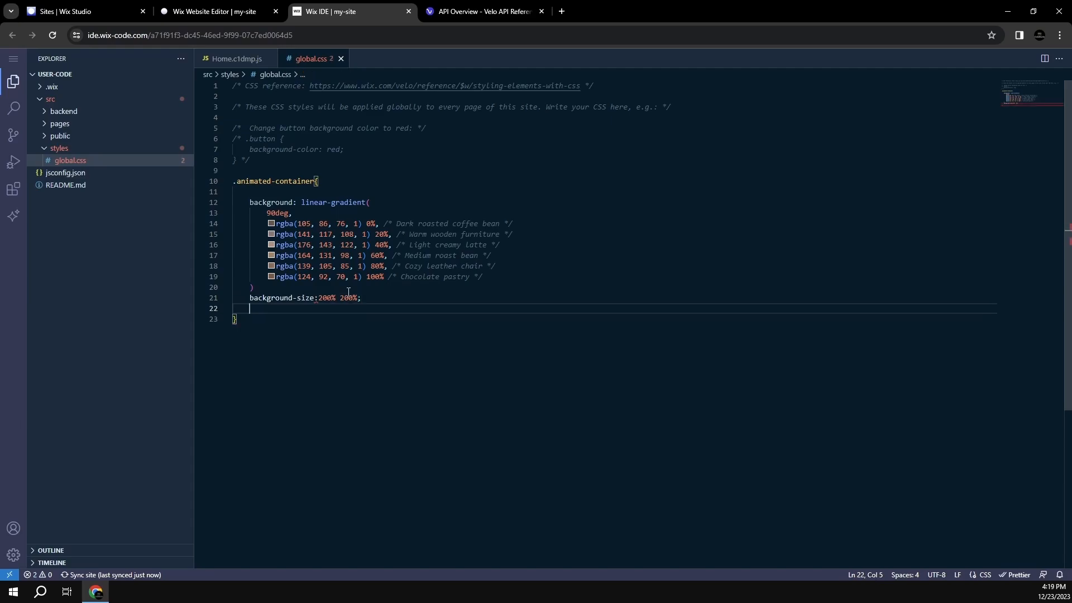
left_click(294, 318)
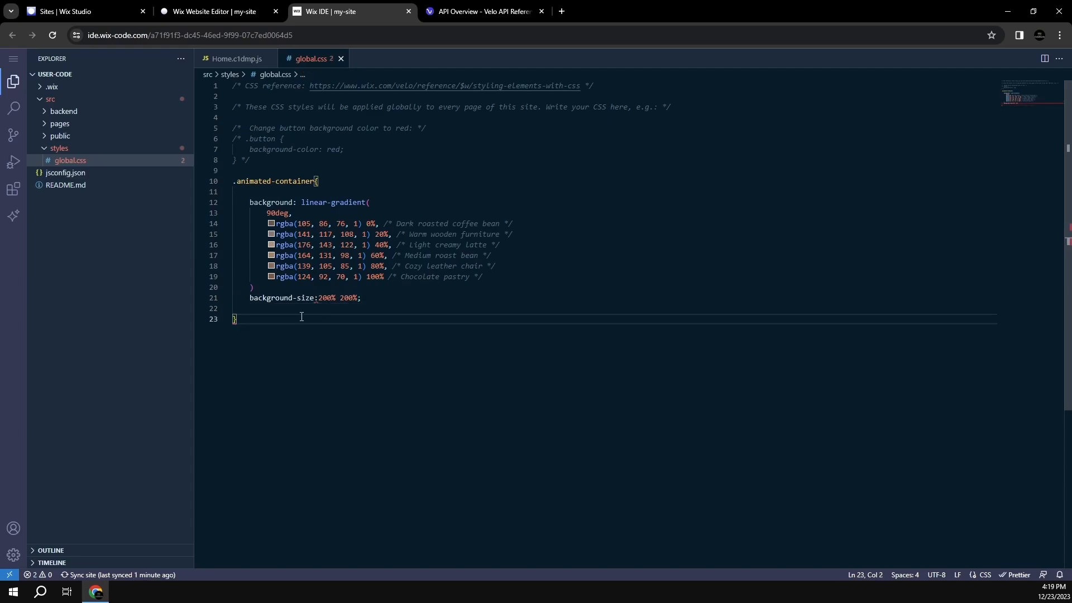
key("Return")
key("Return")
type("@")
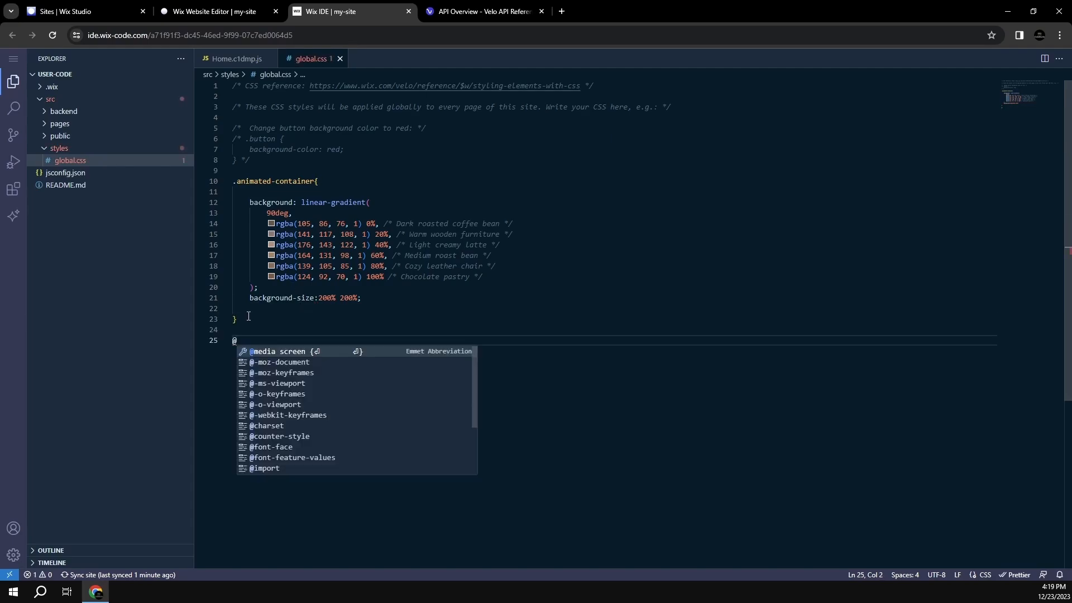
type("keyframes ")
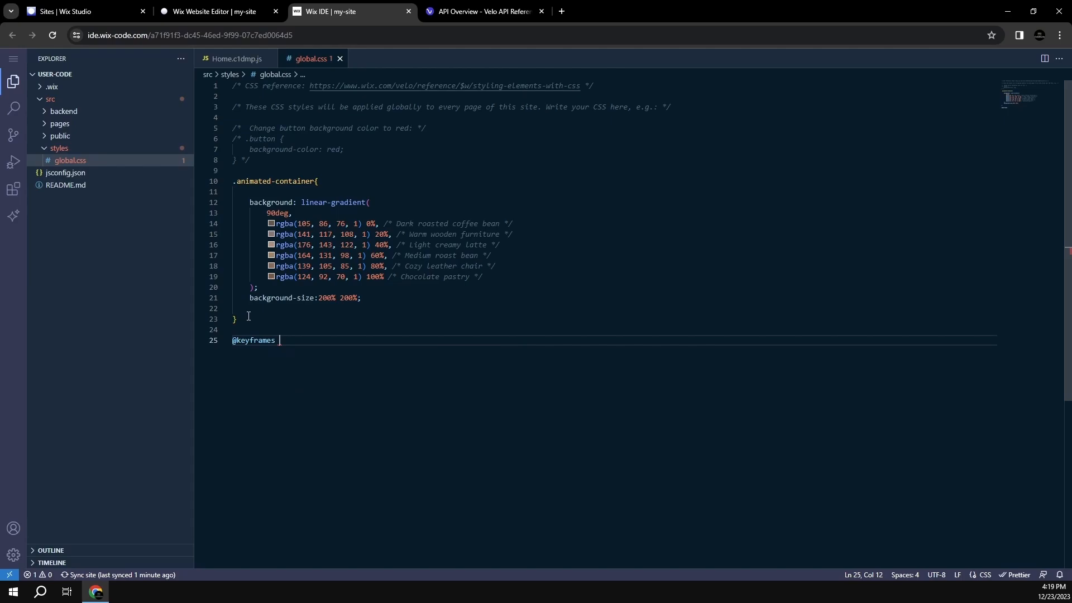
type("gradient")
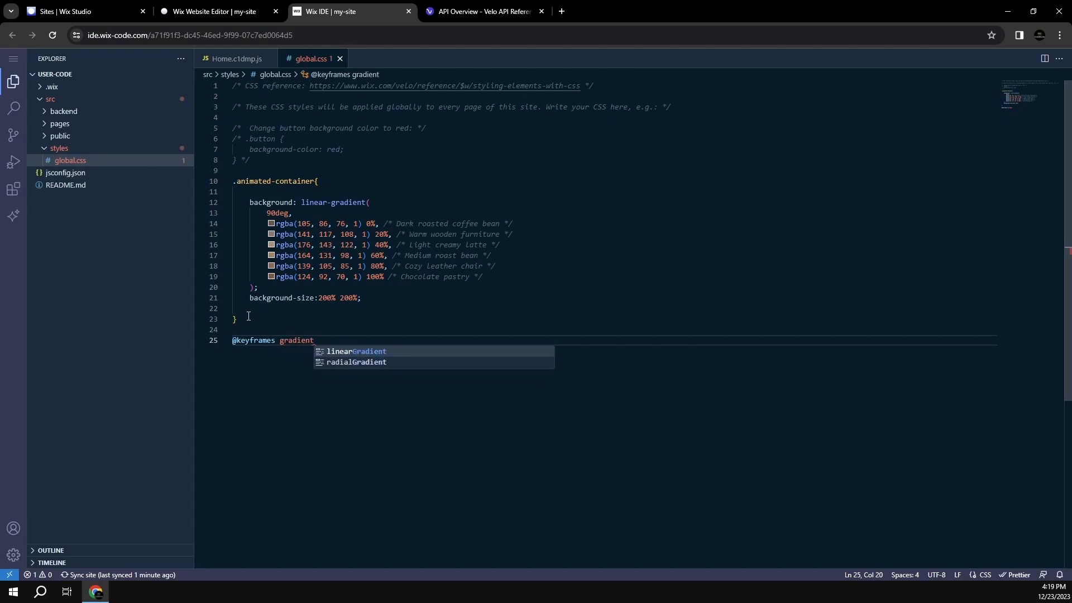
type("Move")
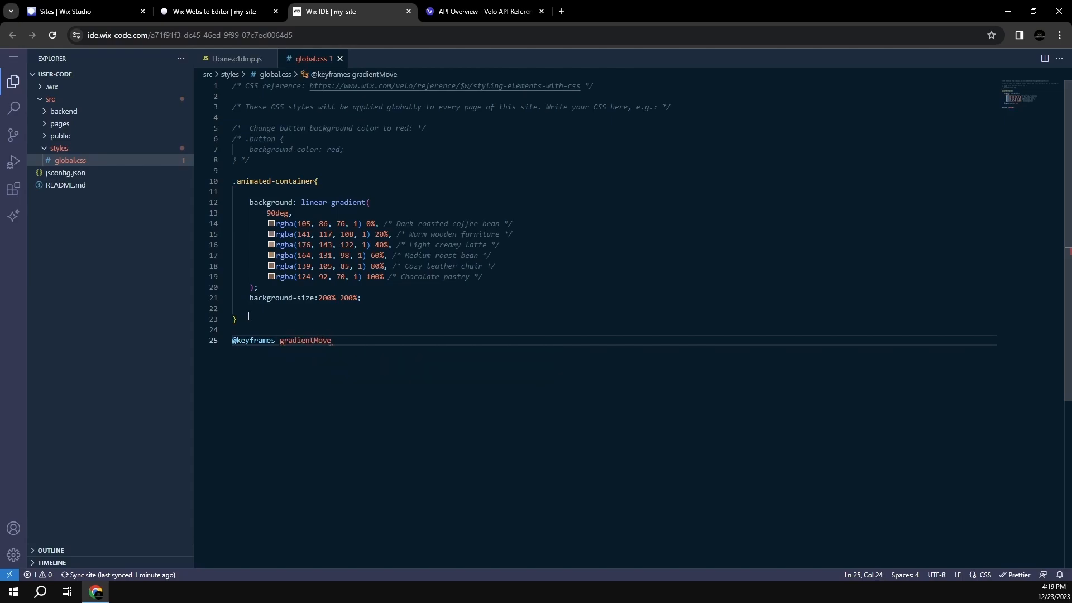
type(" {")
key("Return")
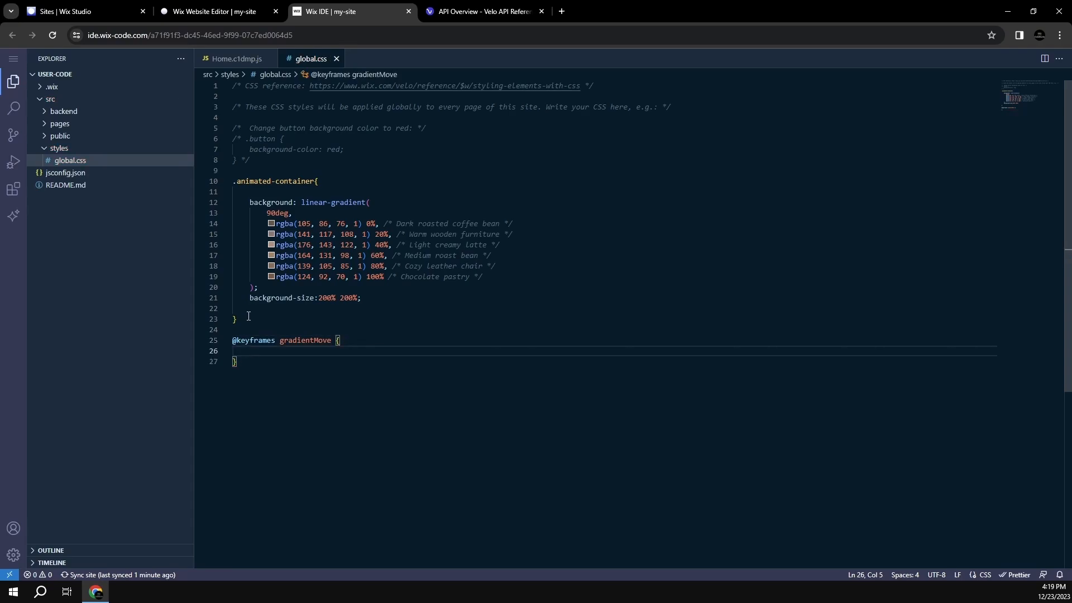
- Add a 0% keyframe to gradientMove with background-position: 100% 0
type("0%{")
key("Return")
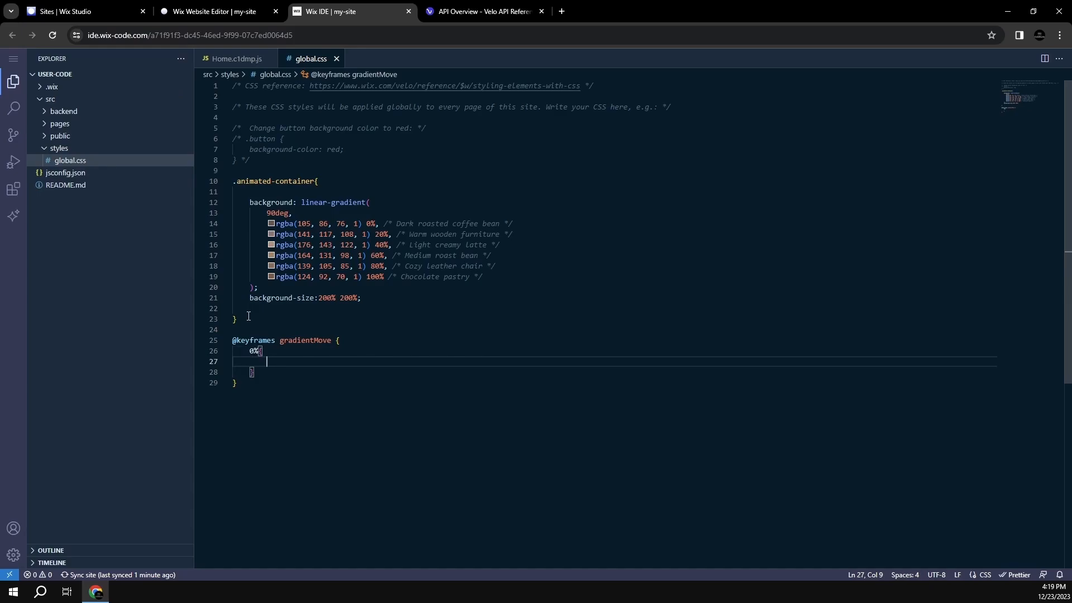
type("background")
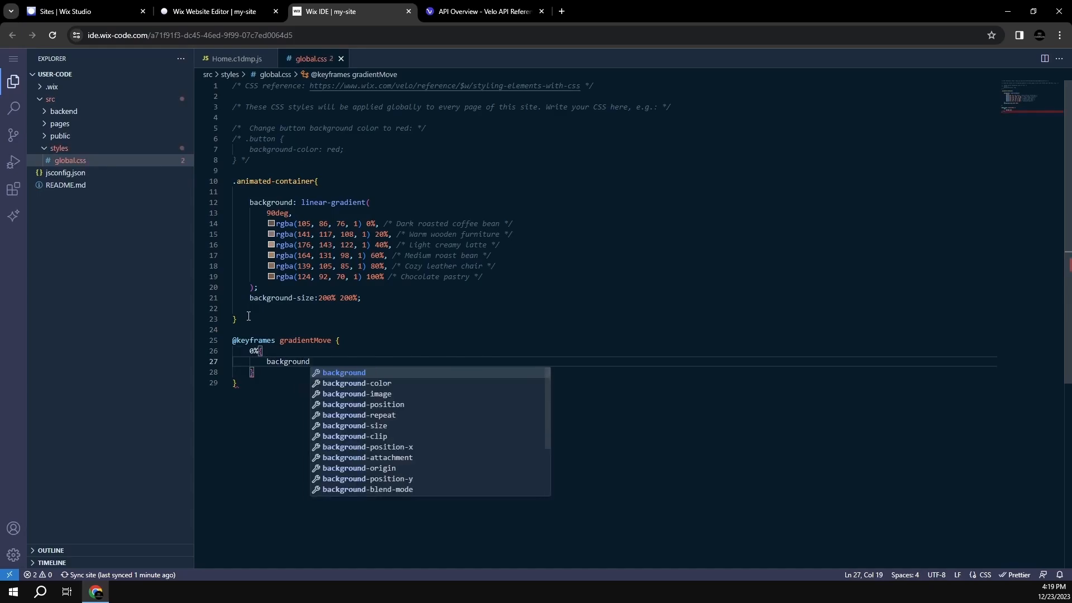
type("-pos")
key("Return")
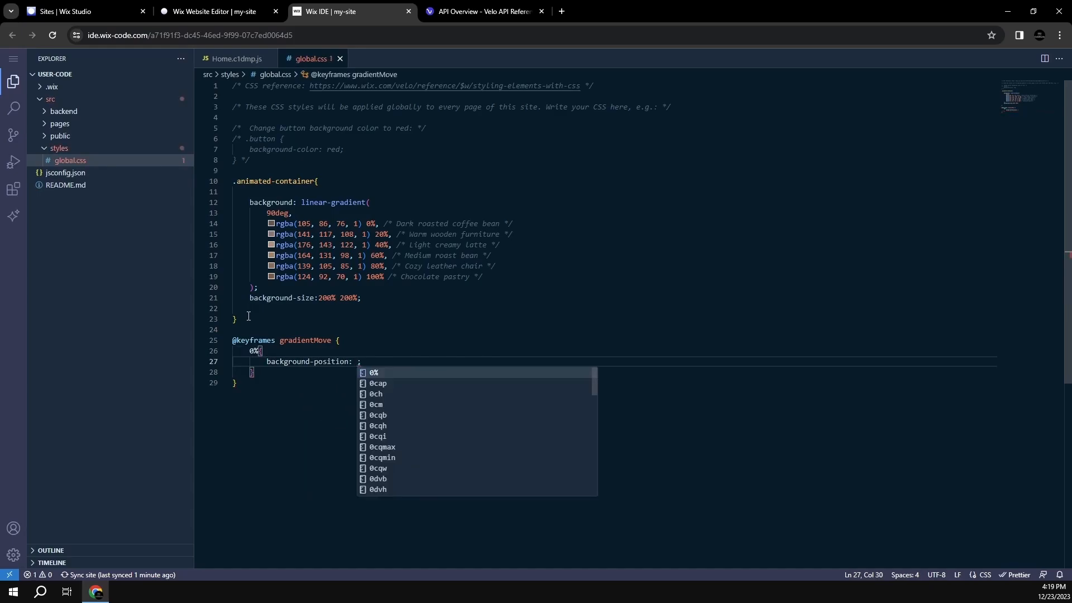
type("100% 0")
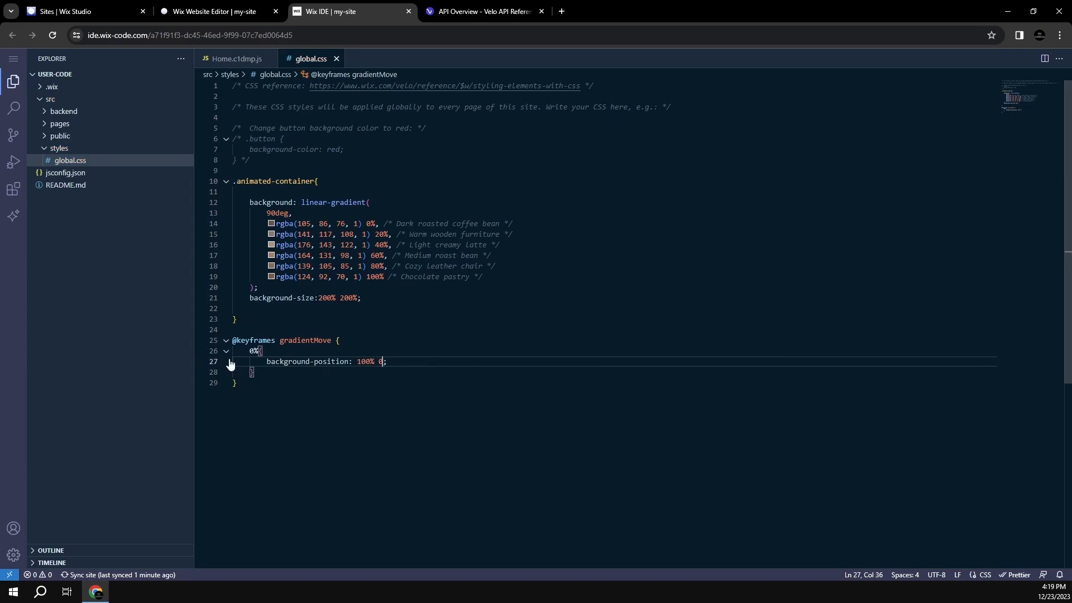
- Duplicate the 0% keyframe twice beneath the original inside gradientMove
left_click_drag(256, 372, 246, 351)
key("ctrl+c")
left_click(264, 372)
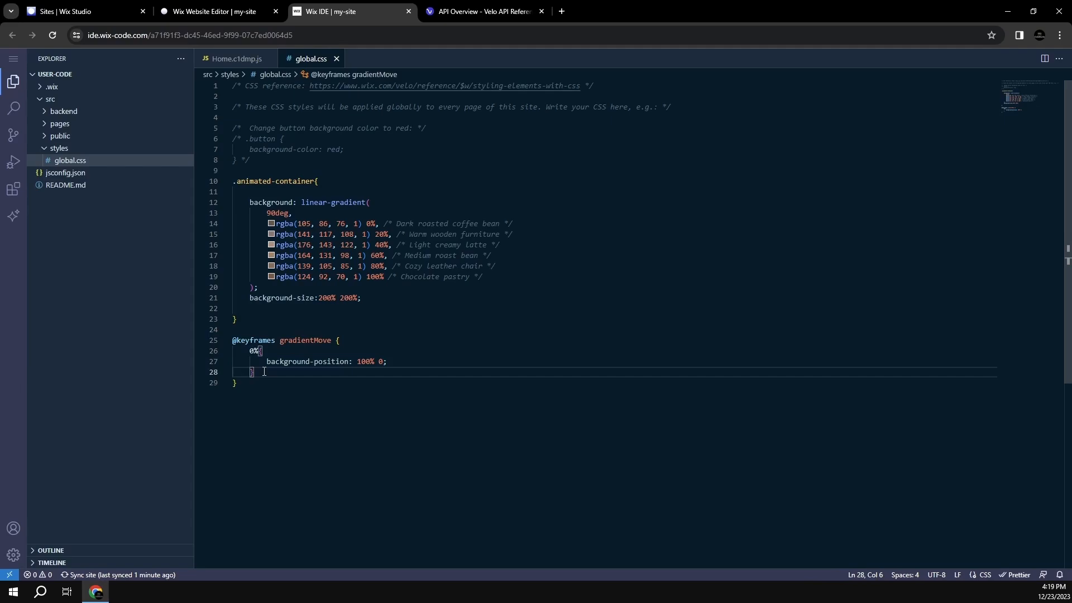
key("Return")
key("ctrl+v")
key("Return")
key("ctrl+v")
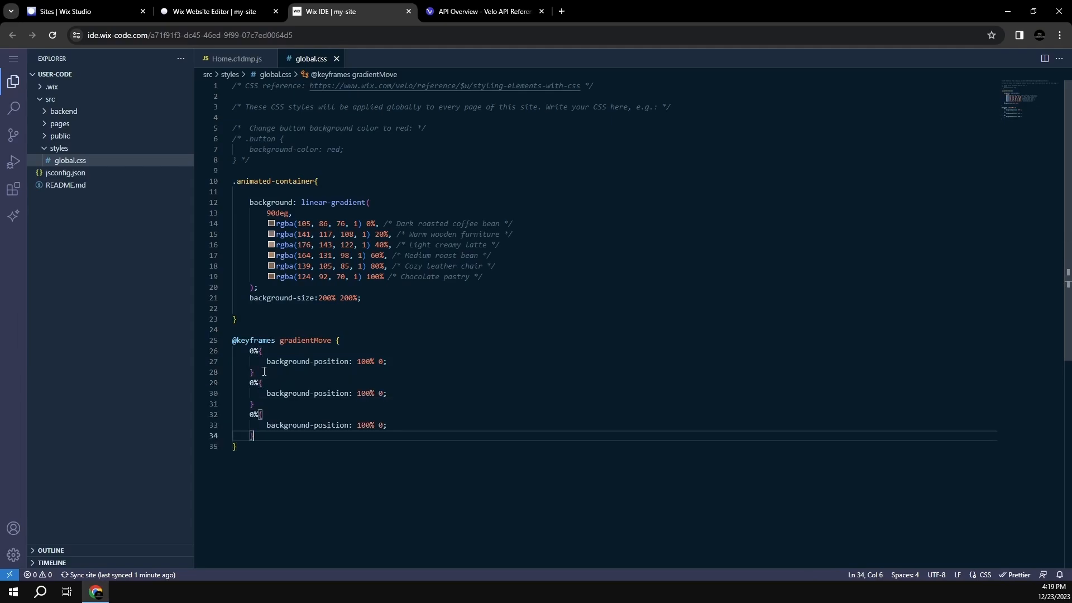
- Change the second keyframe to 50% and set its background-position to 0 100%
left_click(249, 383)
type("5")
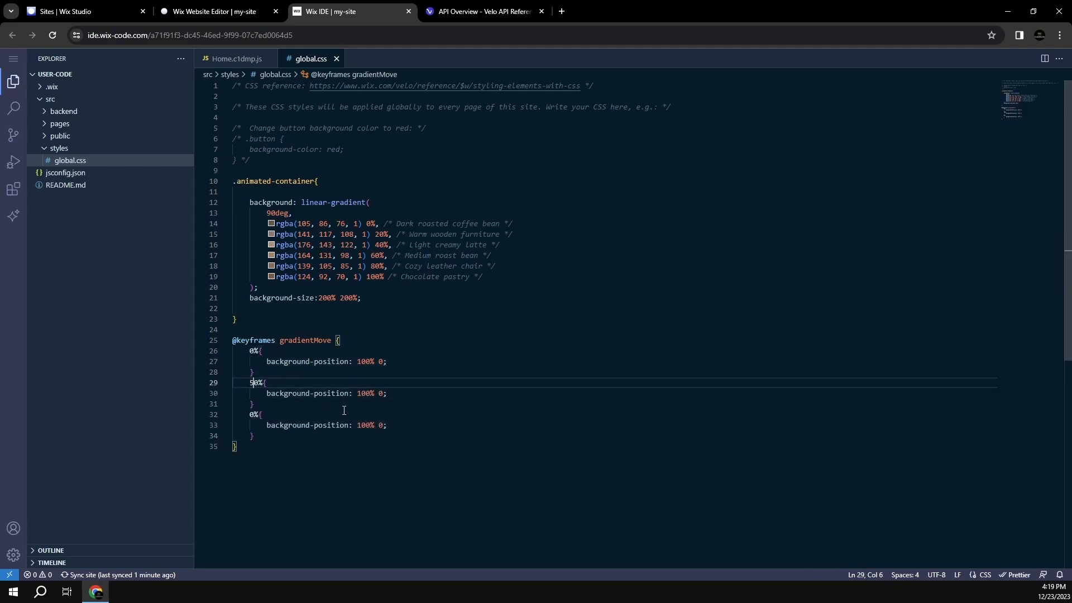
left_click(262, 414)
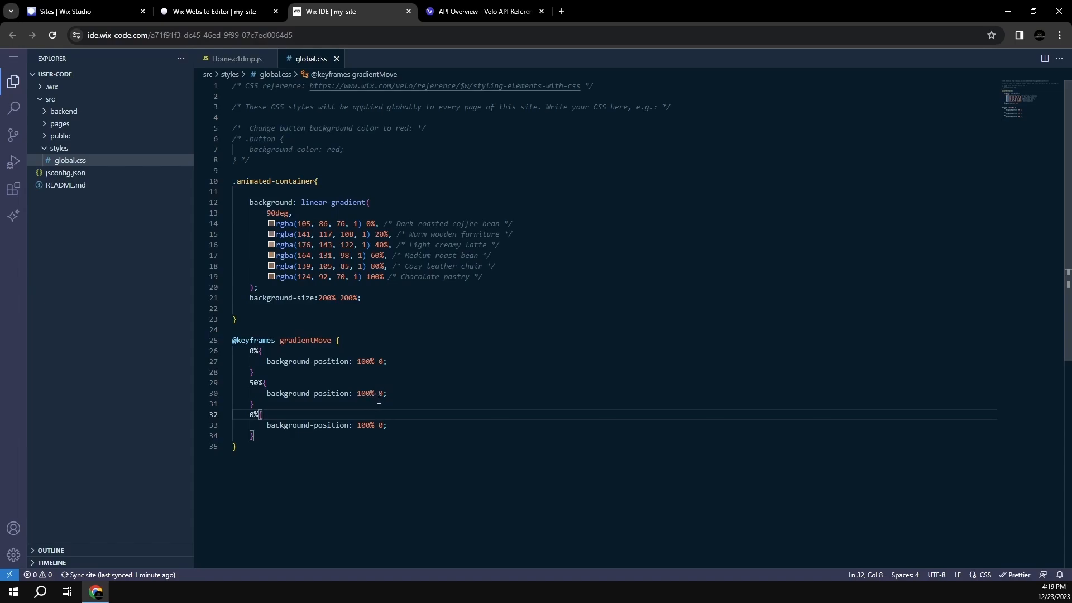
left_click(381, 394)
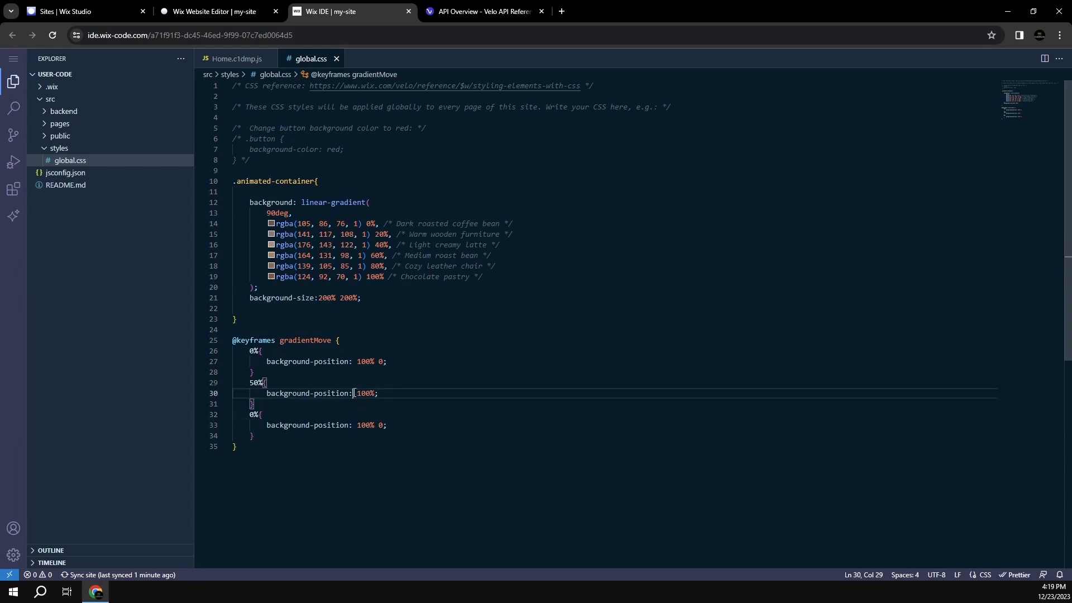
type("0")
left_click(324, 418)
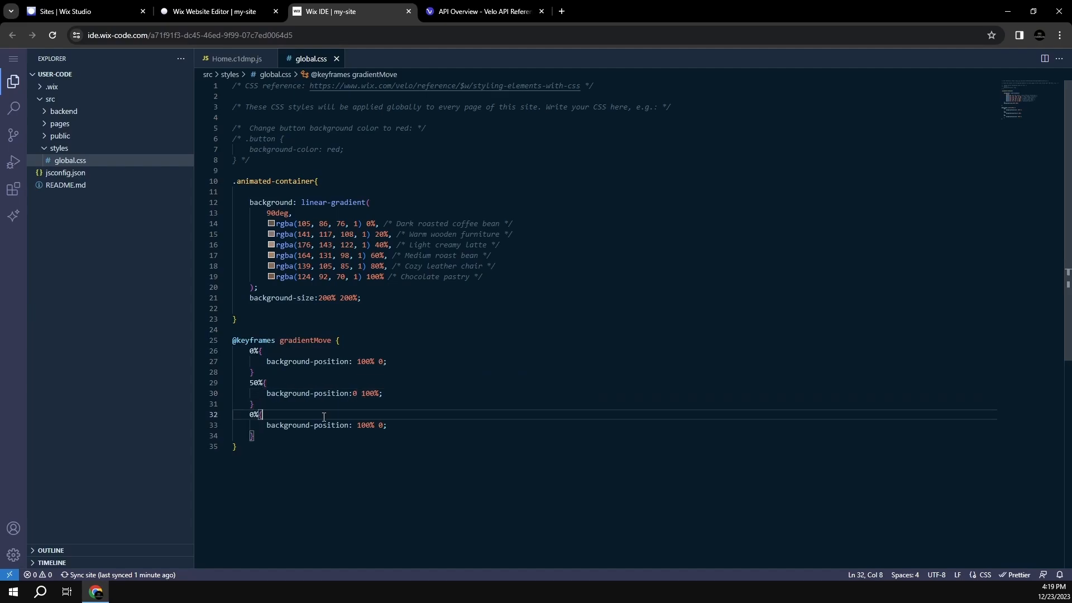
- Change the third keyframe to 100% and insert the missing space after the colon in the 50% keyframe's background-position
left_click(249, 414)
type("10")
left_click(305, 446)
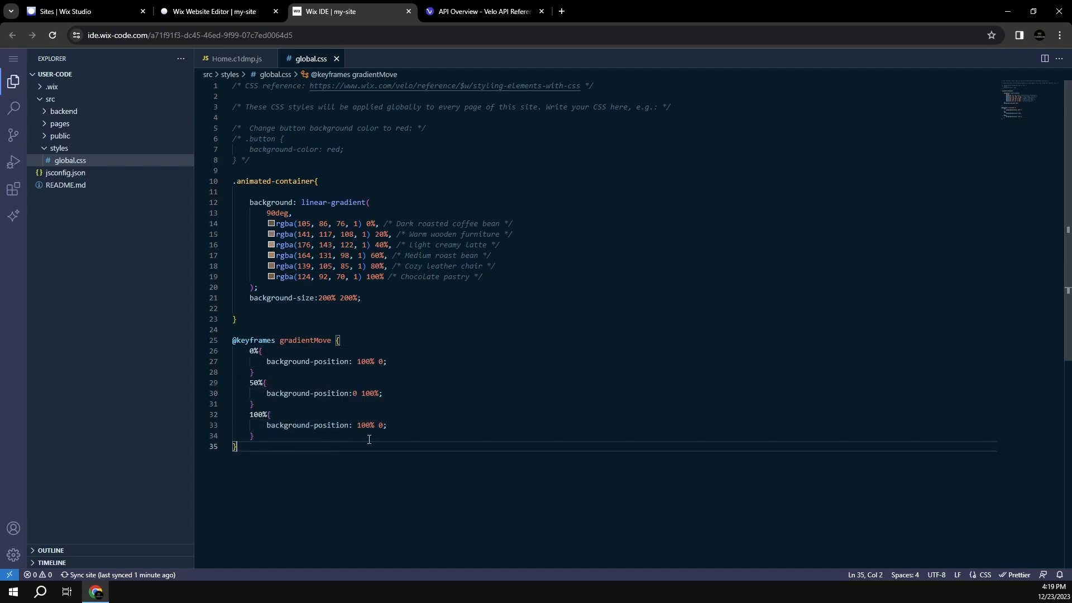
left_click(358, 426)
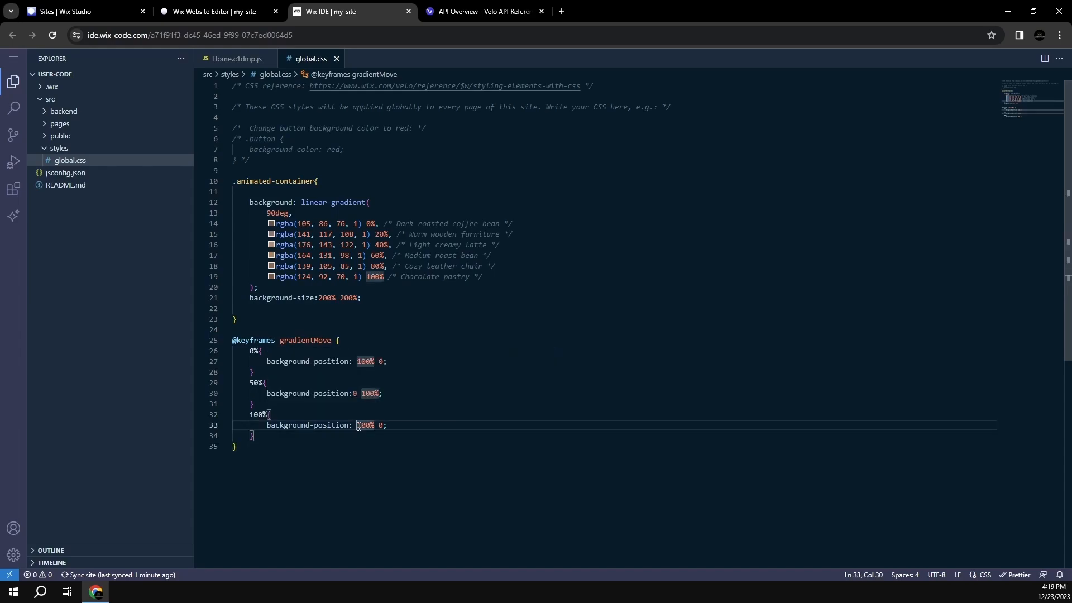
left_click(374, 448)
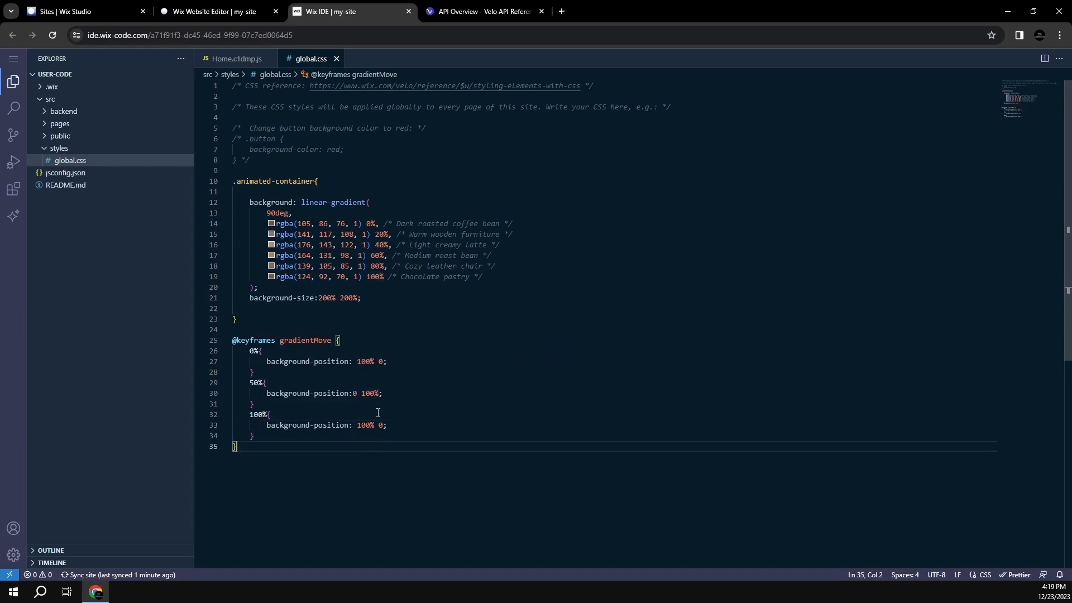
left_click(355, 394)
left_click(440, 401)
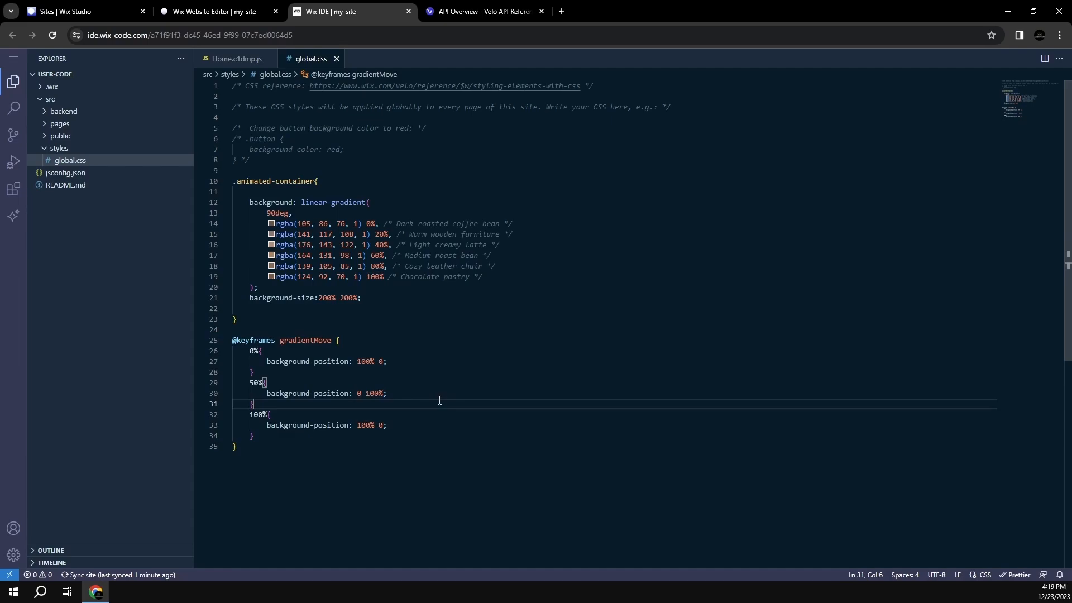
- Add animation: gradientMove 4s ease infinite; beneath background-size in the .animated-container rule
left_click(363, 298)
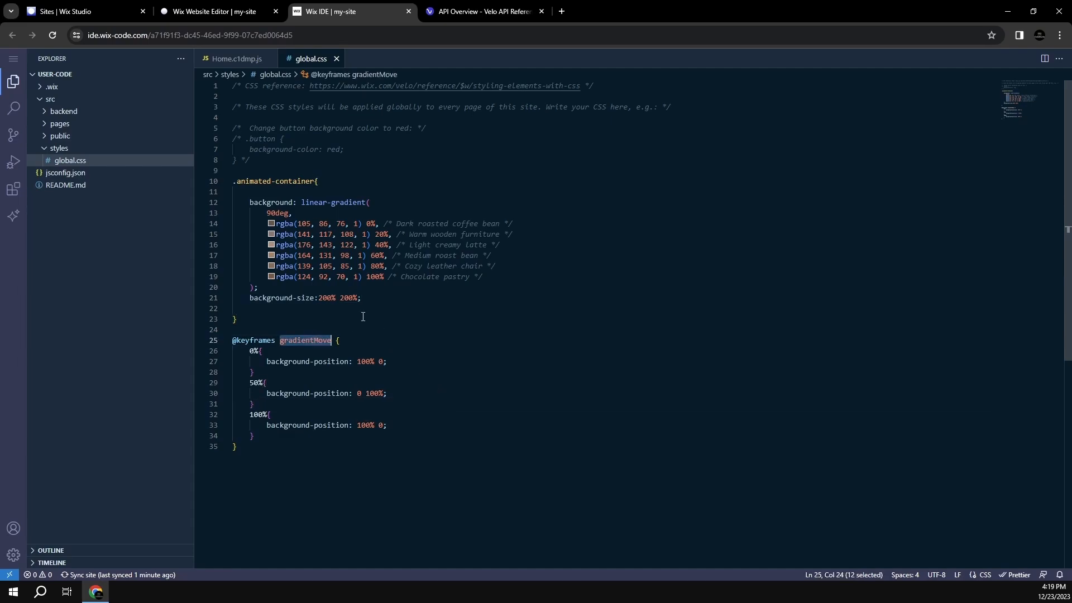
key("Return")
type("ani")
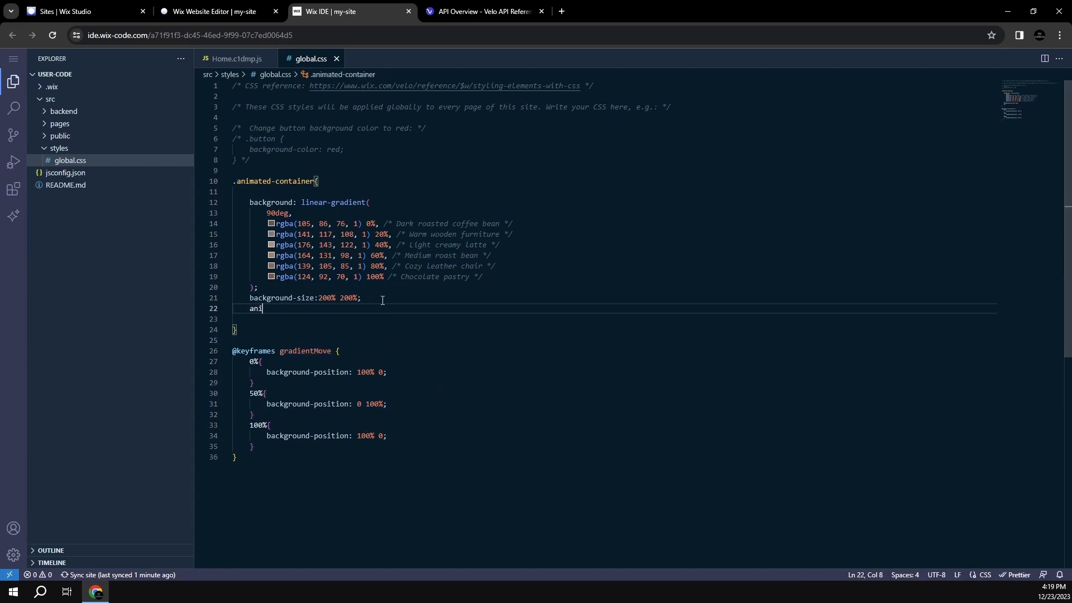
type("mation:")
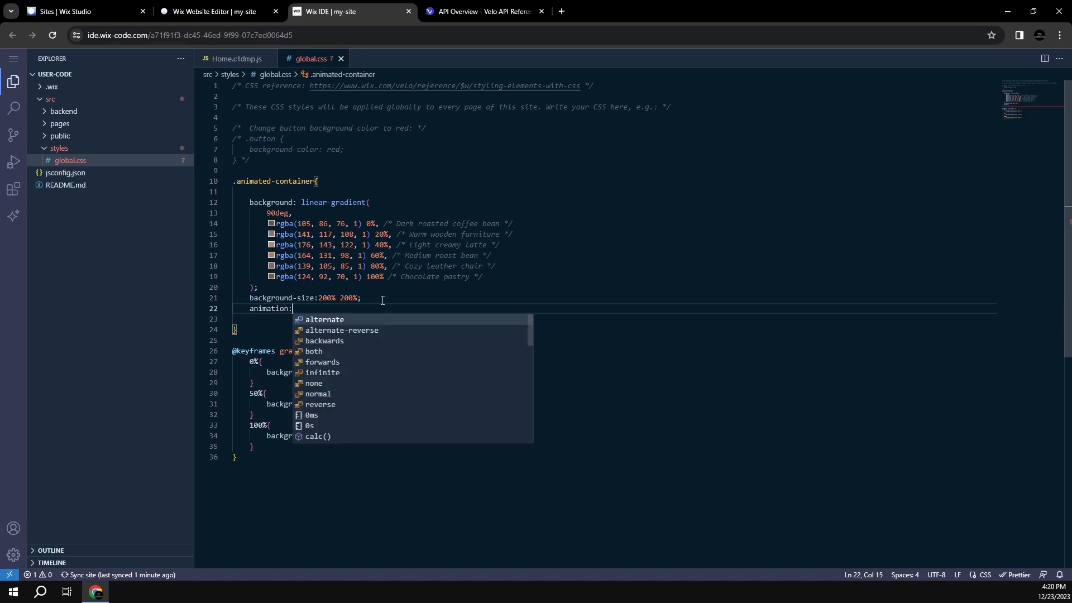
type("gradientMove")
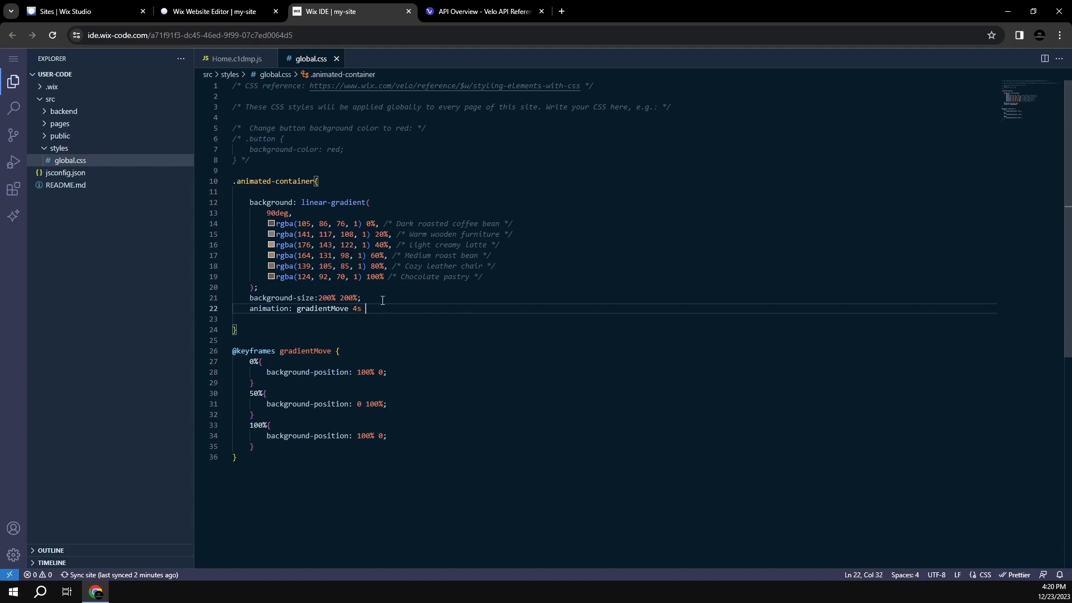
type("4s ease")
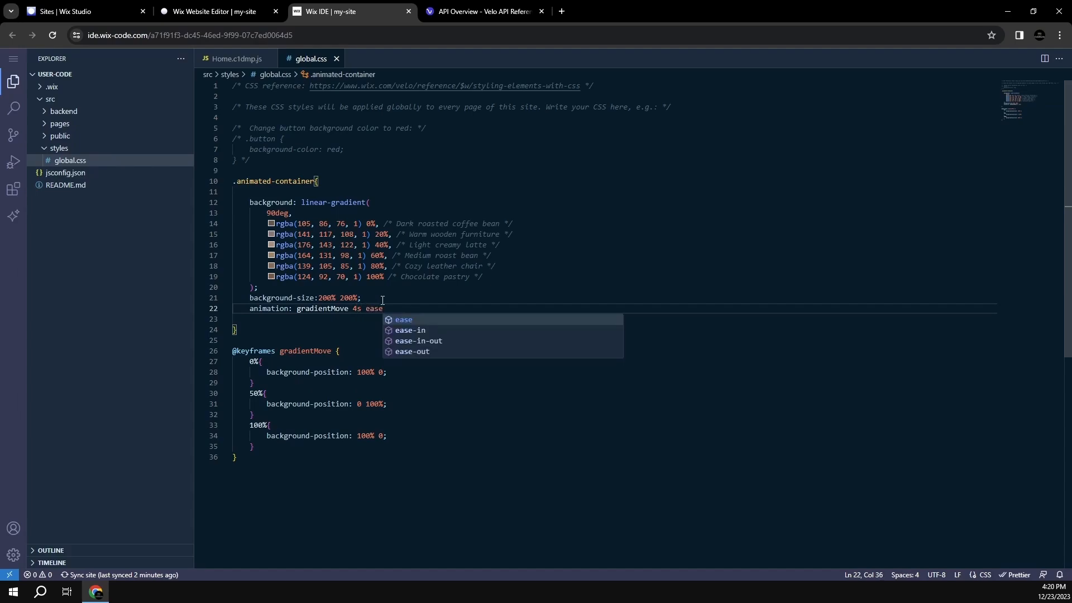
type(" in")
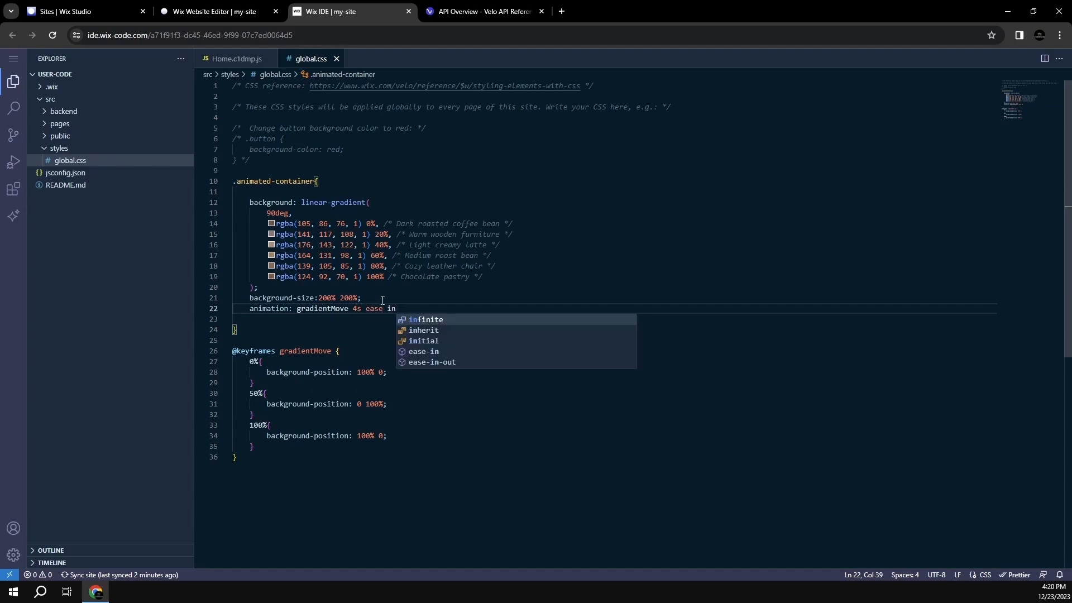
type("finite;")
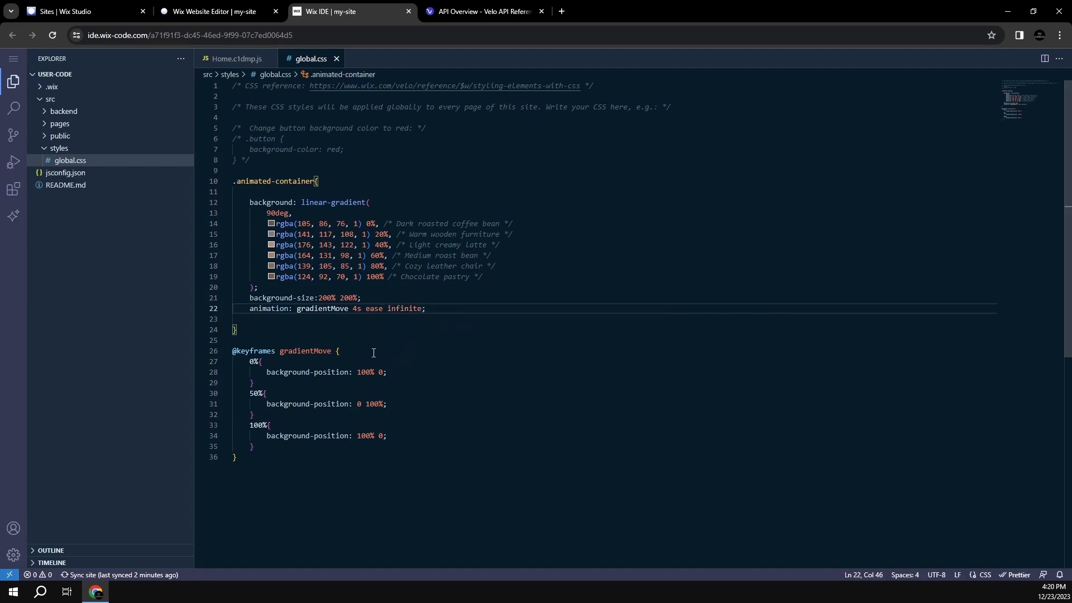
left_click(373, 353)
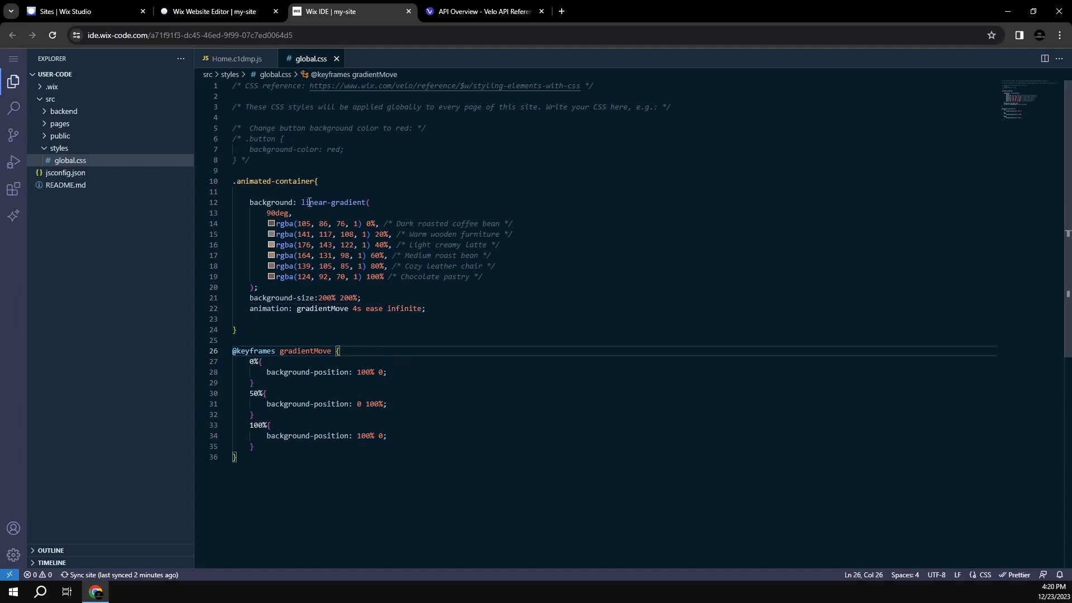
left_click(310, 149)
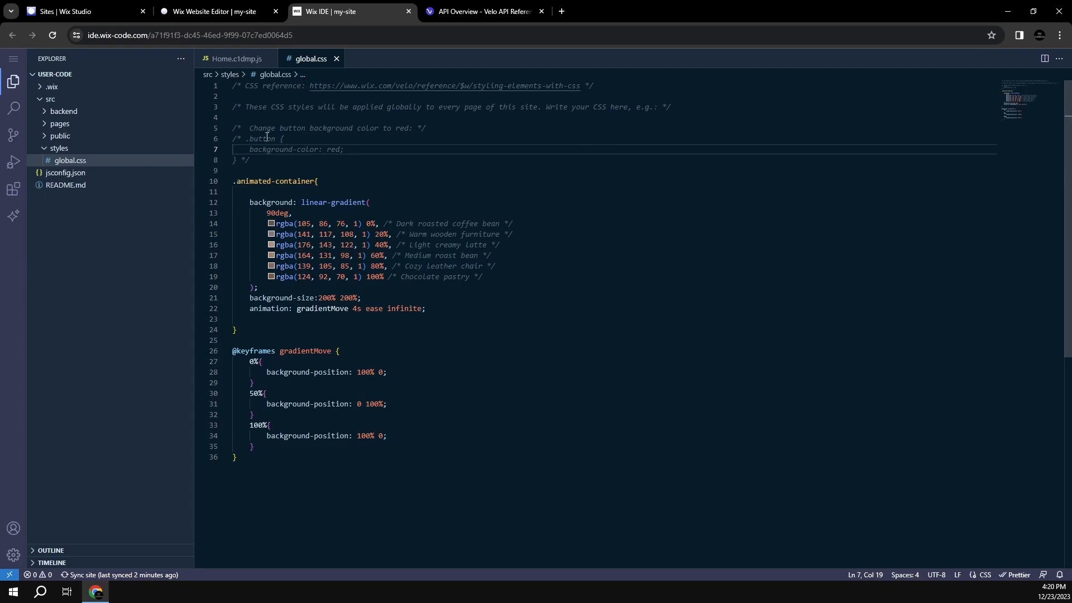
- Switch to the Wix Website Editor, close the CSS panel, and preview the gradient container's animation before returning to editing
left_click(235, 15)
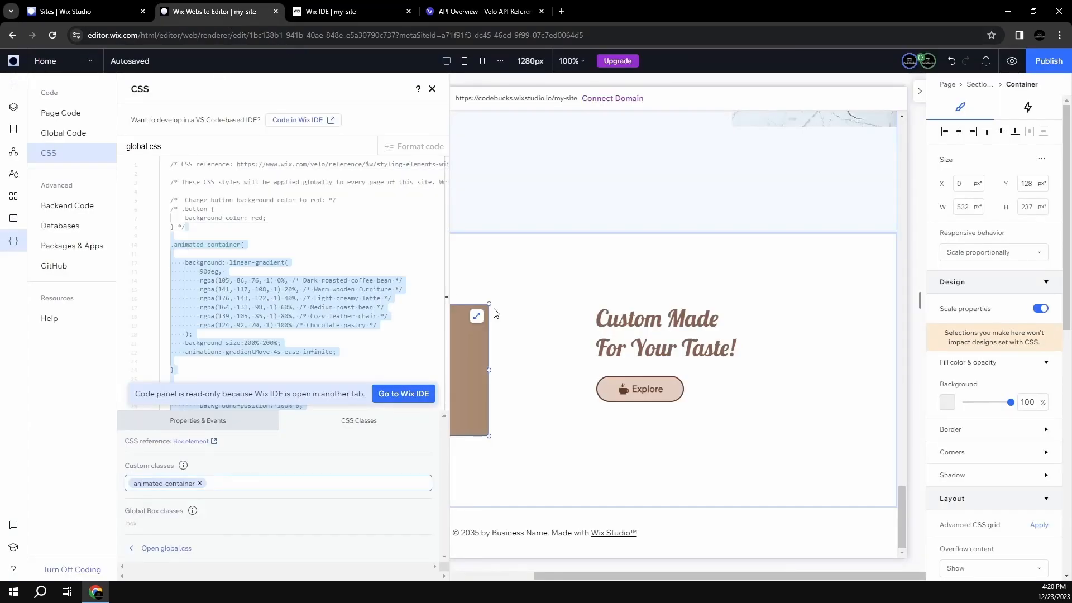
left_click(432, 89)
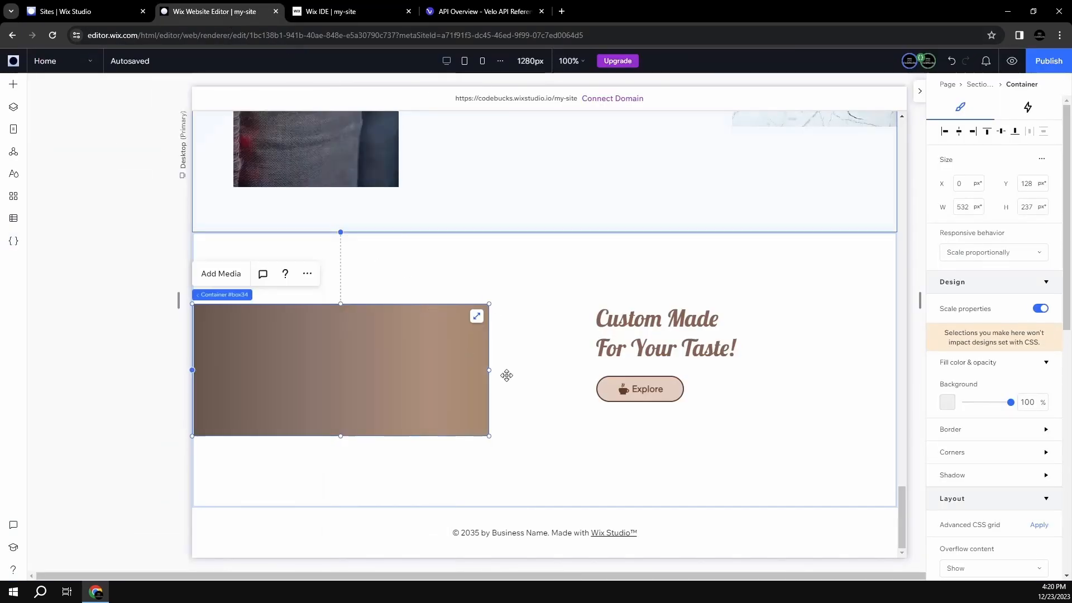
left_click(1013, 65)
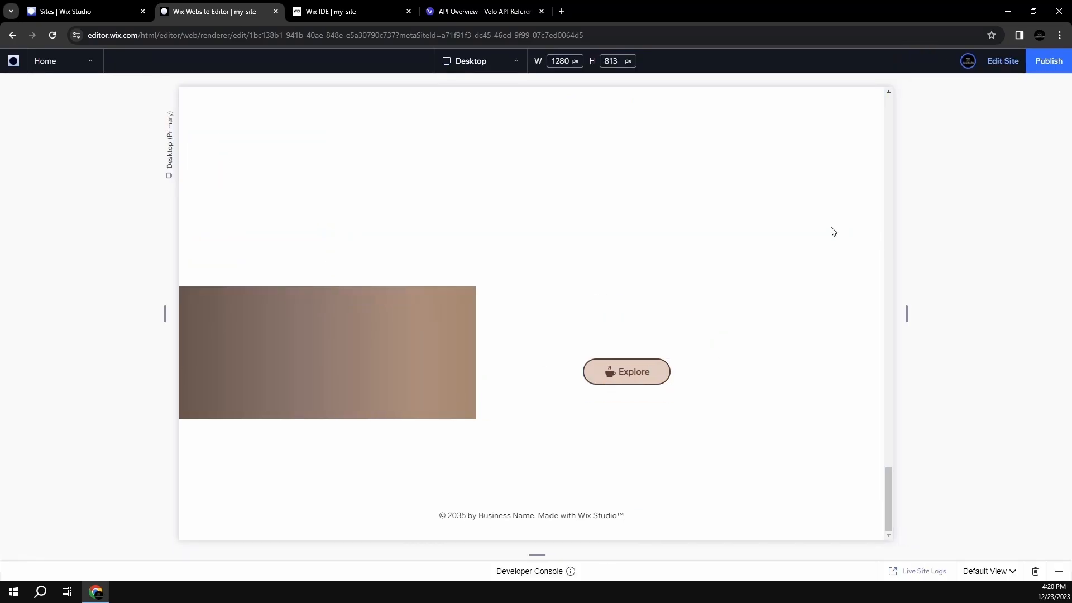
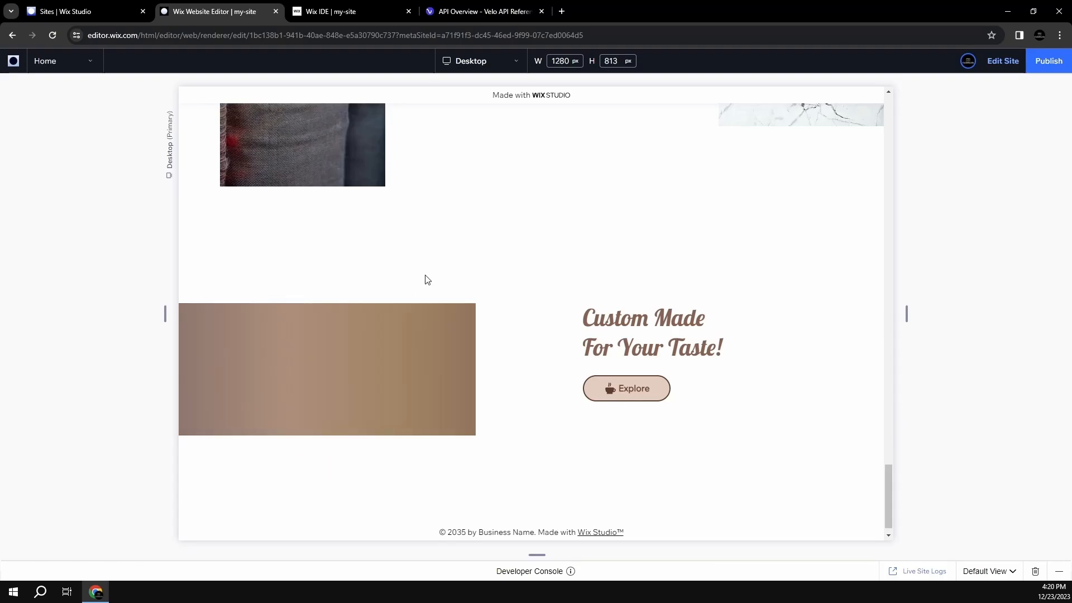
left_click(1002, 62)
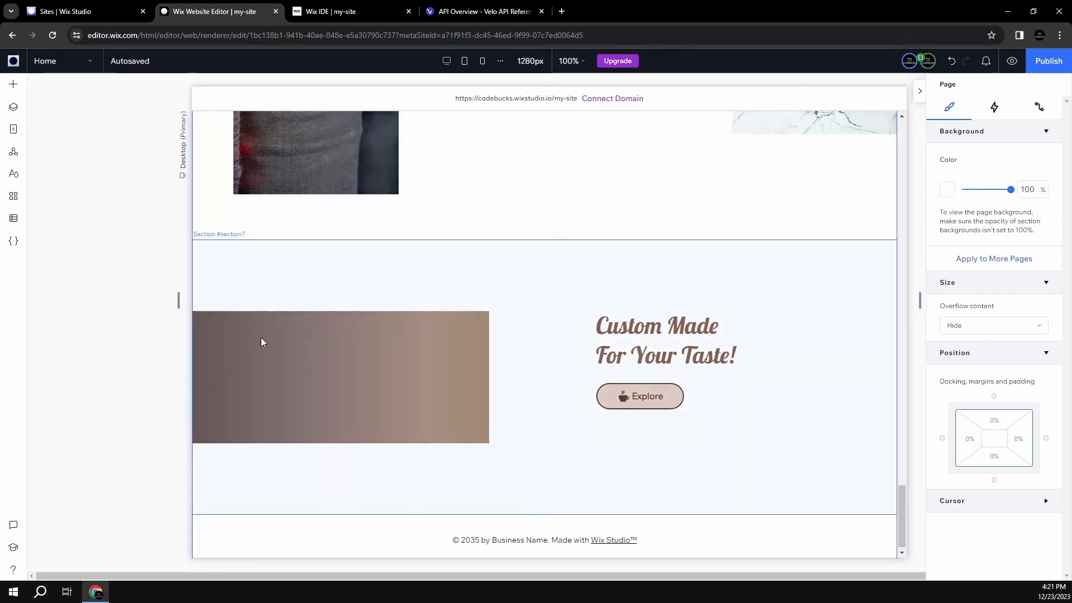
- Open the site's Media Manager
left_click(14, 64)
mouse_move(48, 131)
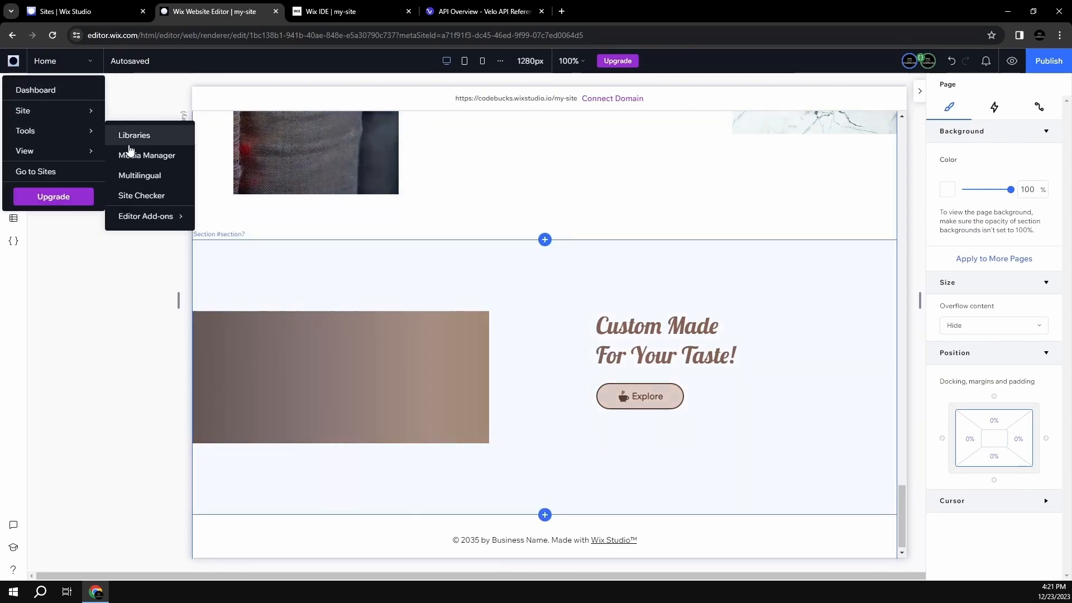
left_click(132, 152)
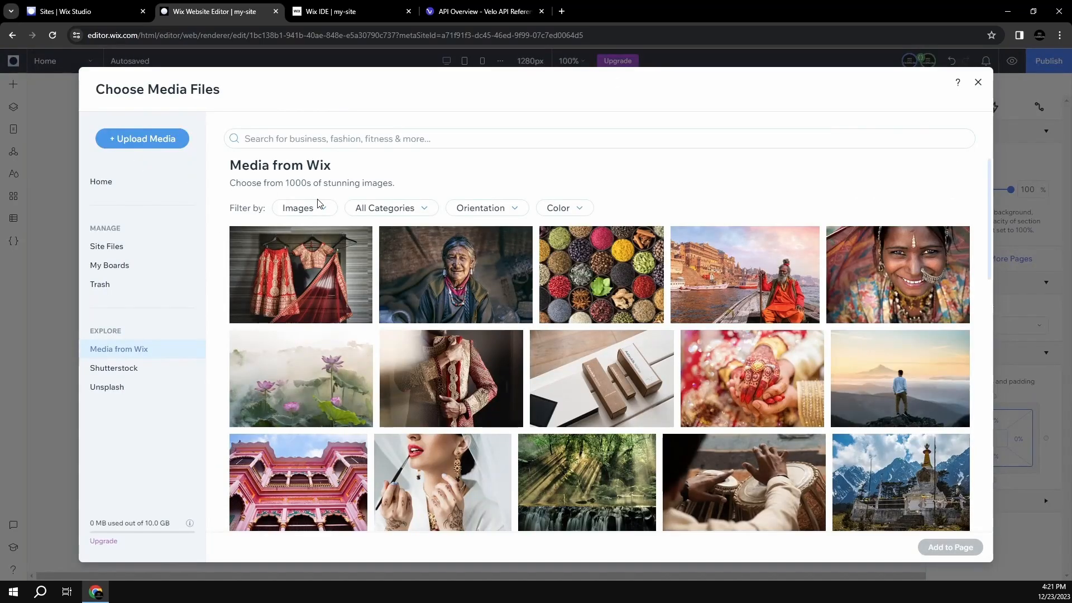
- Filter the Wix media library to Transparent Videos and search it for "drink"
left_click(320, 208)
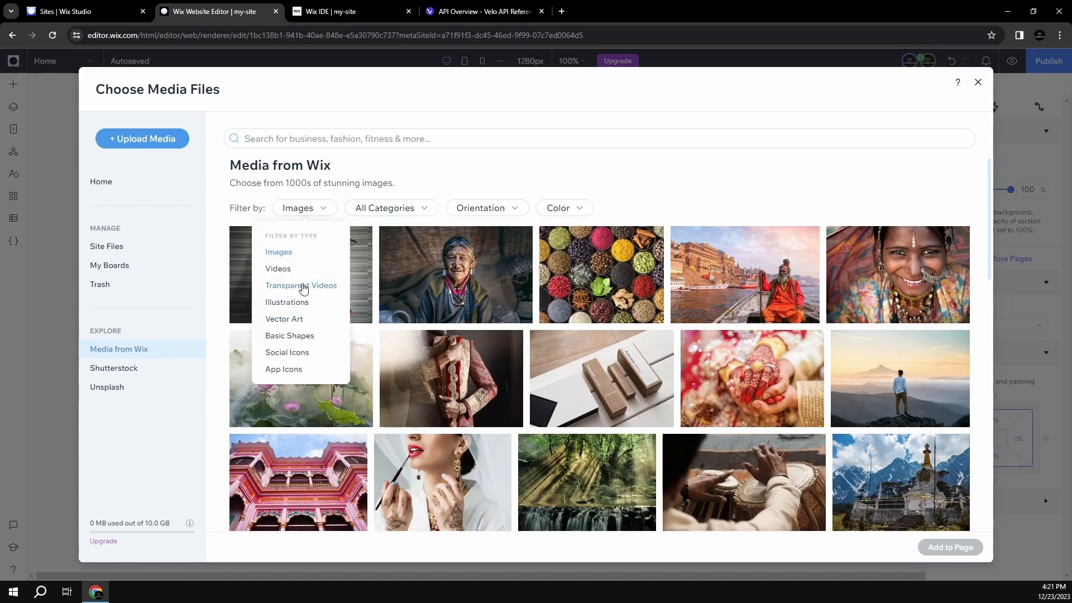
left_click(301, 286)
left_click(341, 138)
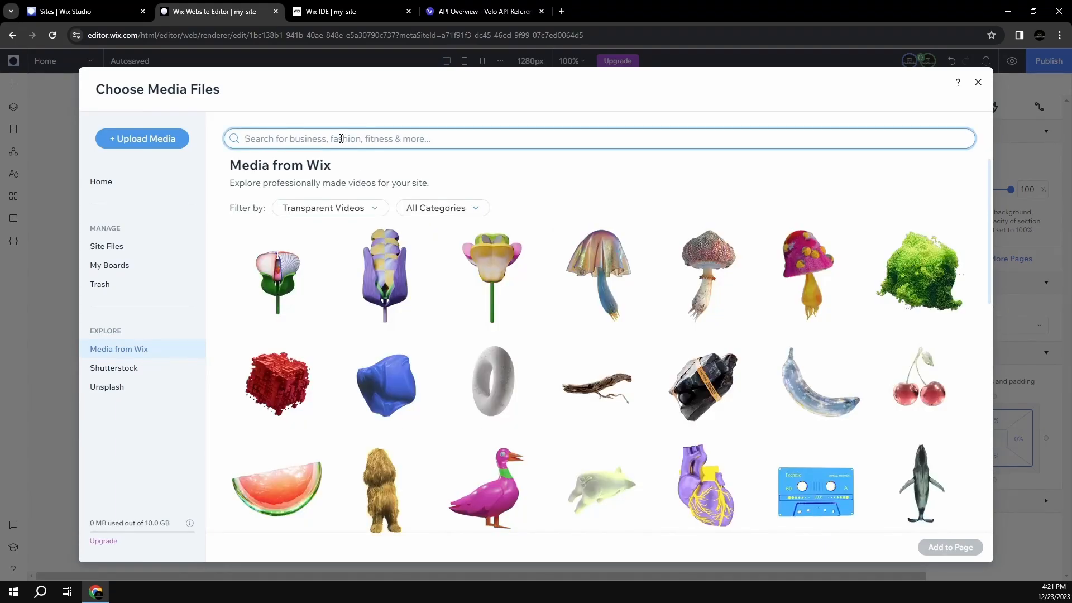
type("dirnk")
key("Return")
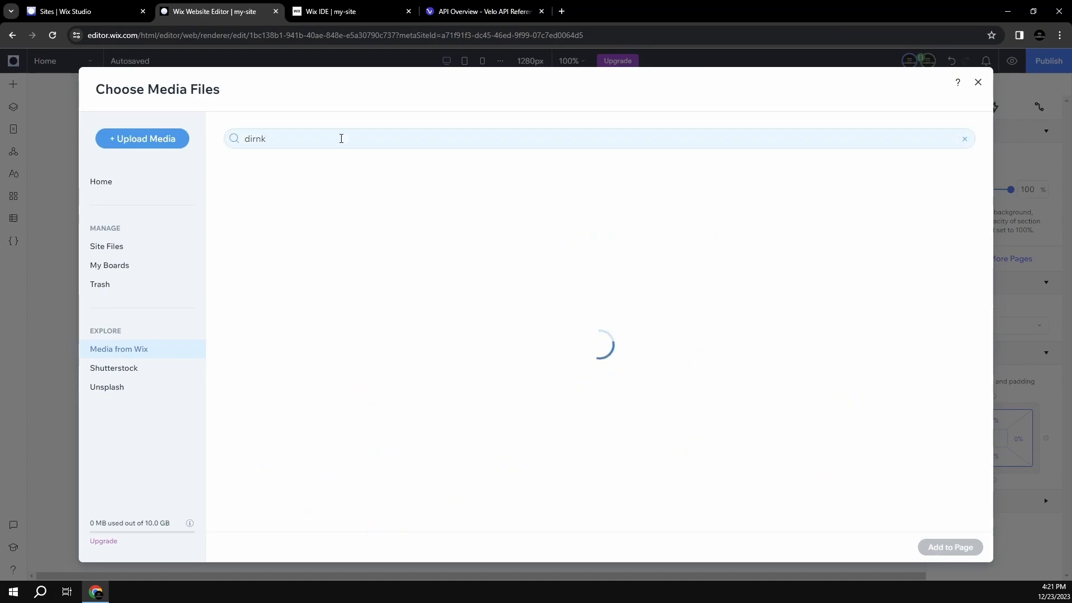
key("ctrl+a")
type("drink")
key("Return")
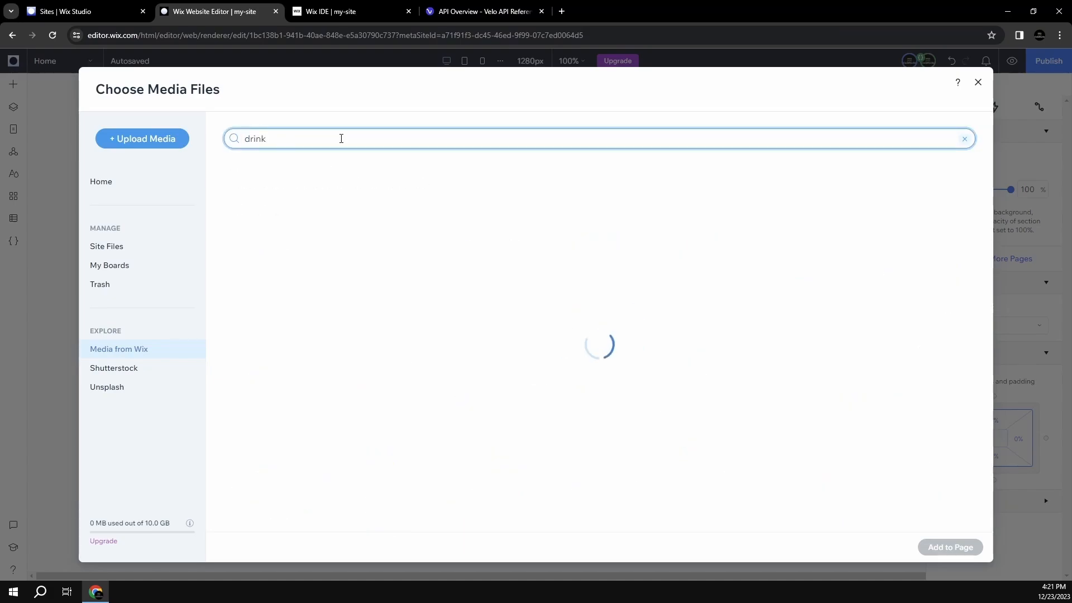
- Add the Soda transparent video to the page
mouse_move(395, 334)
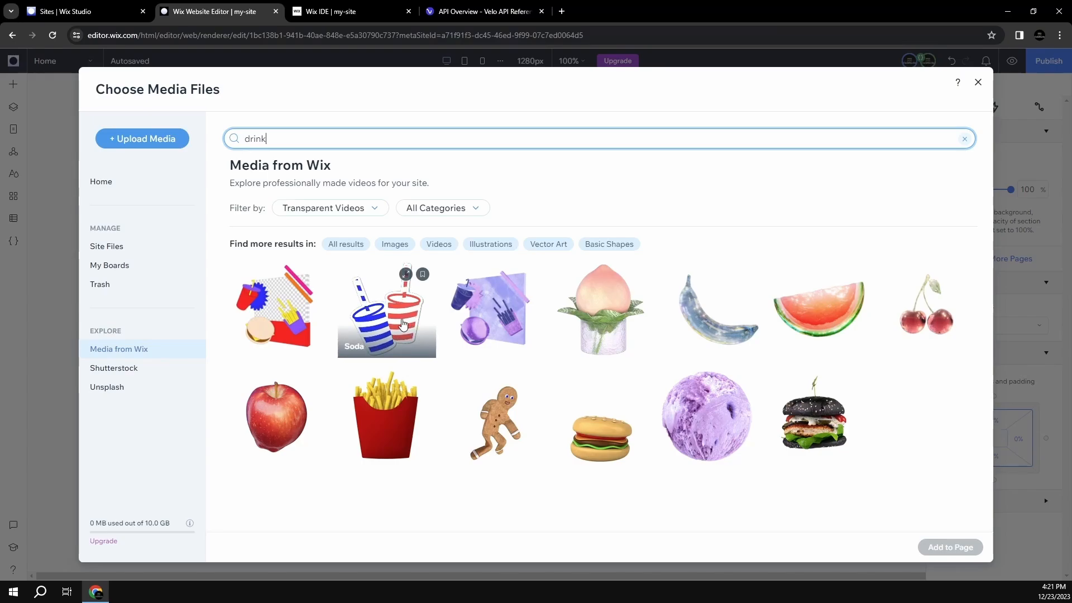
left_click(394, 333)
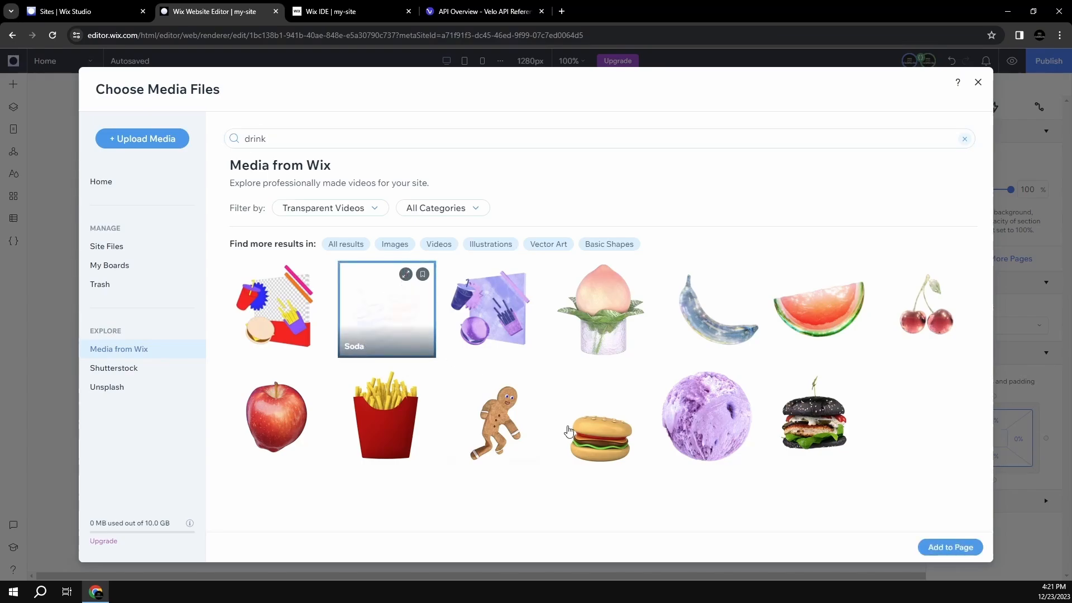
left_click(943, 546)
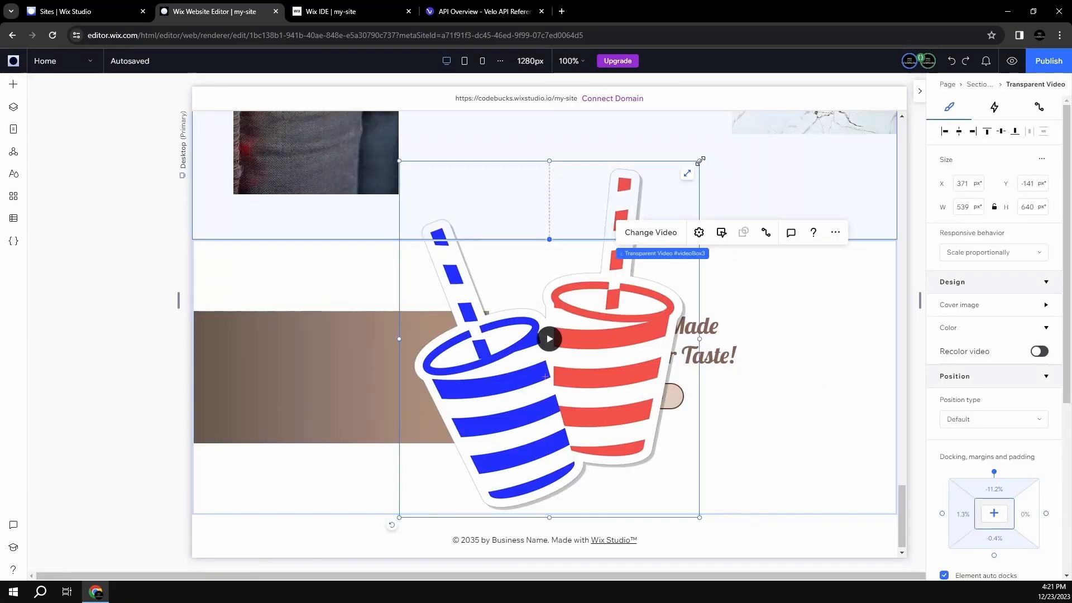
- Scale the soda video to about 366 by 435 px and position it over the gradient container at about X 57, Y 10 px
left_click_drag(699, 161, 603, 275)
left_click_drag(551, 412, 539, 382)
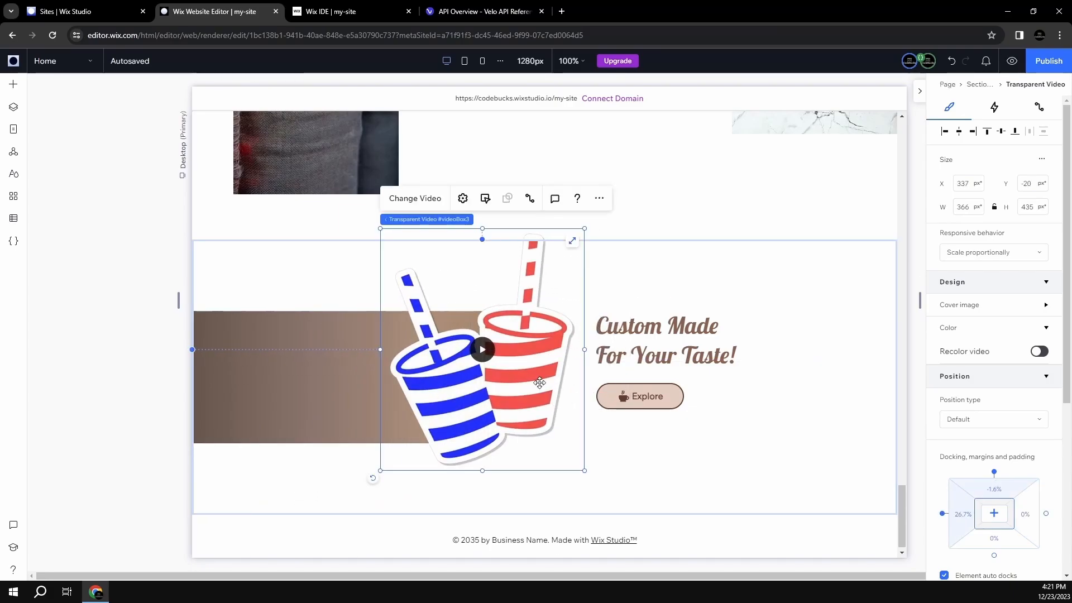
key("shift+Left")
key("shift+Left")
key("shift+Left")
key("shift+Left")
key("shift+Left")
key("shift+Left")
key("shift+Left")
key("shift+Left")
key("shift+Left")
key("shift+Left")
key("shift+Left")
key("shift+Left")
key("shift+Left")
key("shift+Left")
key("shift+Left")
key("shift+Left")
key("shift+Left")
key("shift+Left")
key("shift+Left")
key("shift+Left")
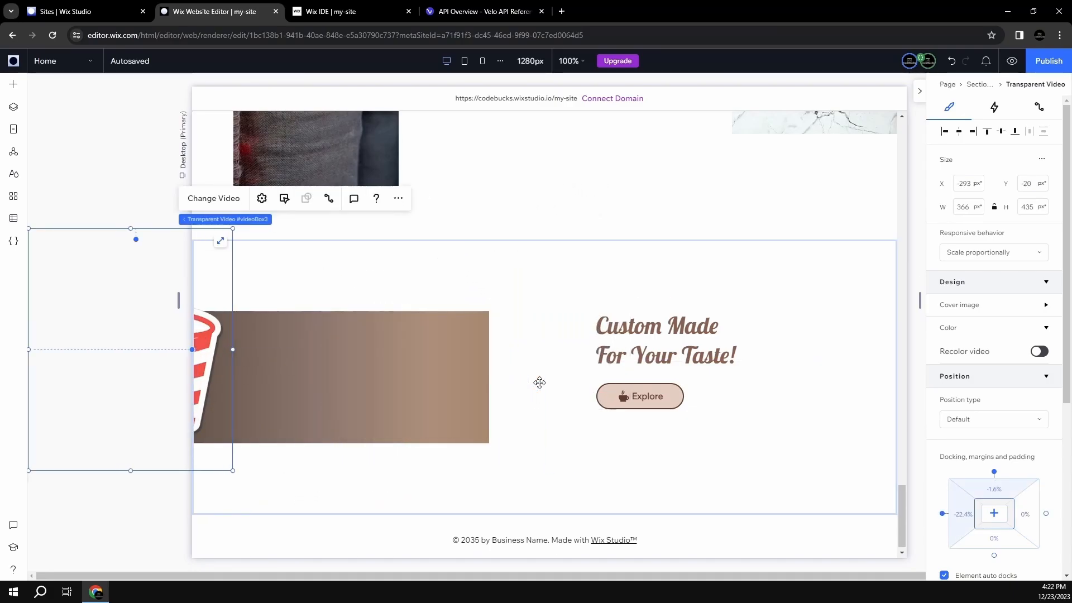
key("shift+Right")
key("shift+Right")
key("shift+Right")
key("shift+Right")
key("shift+Right")
key("shift+Down")
key("shift+Down")
key("shift+Down")
key("shift+Right")
key("shift+Right")
key("shift+Right")
key("shift+Right")
key("shift+Right")
key("shift+Right")
key("shift+Right")
key("shift+Right")
key("shift+Right")
key("shift+Right")
key("shift+Right")
key("shift+Right")
key("shift+Right")
key("shift+Right")
key("shift+Right")
key("shift+Right")
key("shift+Right")
key("shift+Right")
key("shift+Right")
key("shift+Right")
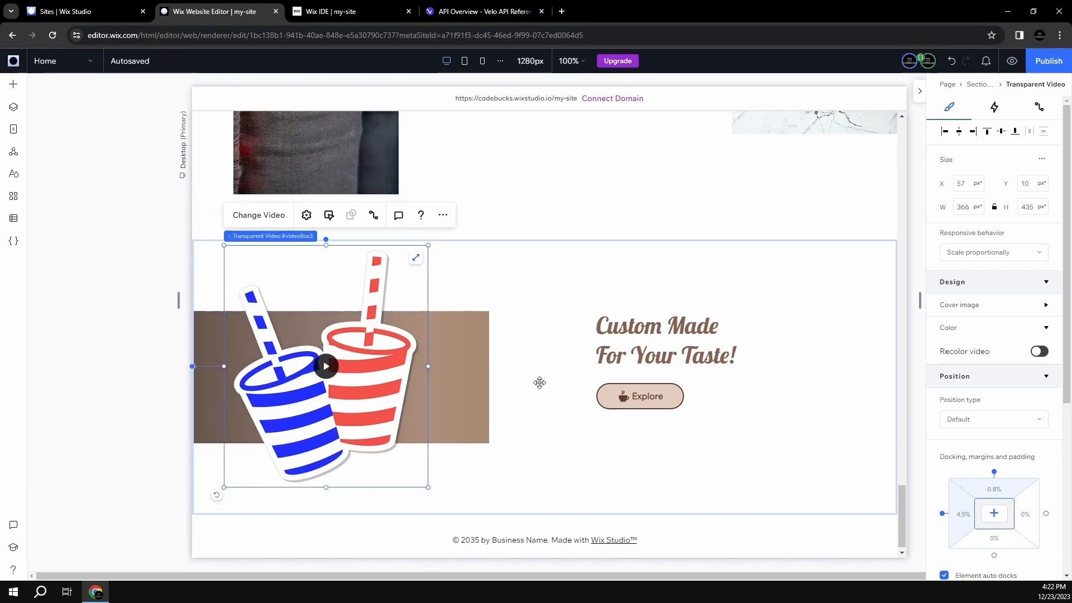
left_click(106, 318)
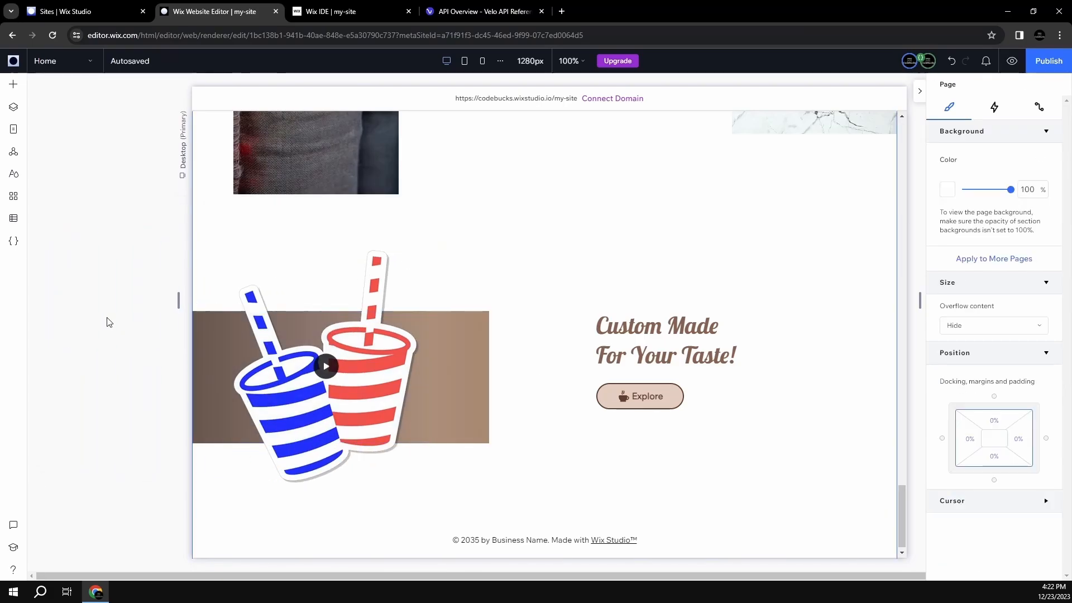
- Shorten the "Custom Made For Your Taste!" section slightly by raising its lower edge towards the soda video
left_click(531, 489)
left_click_drag(484, 514, 486, 499)
left_click(103, 398)
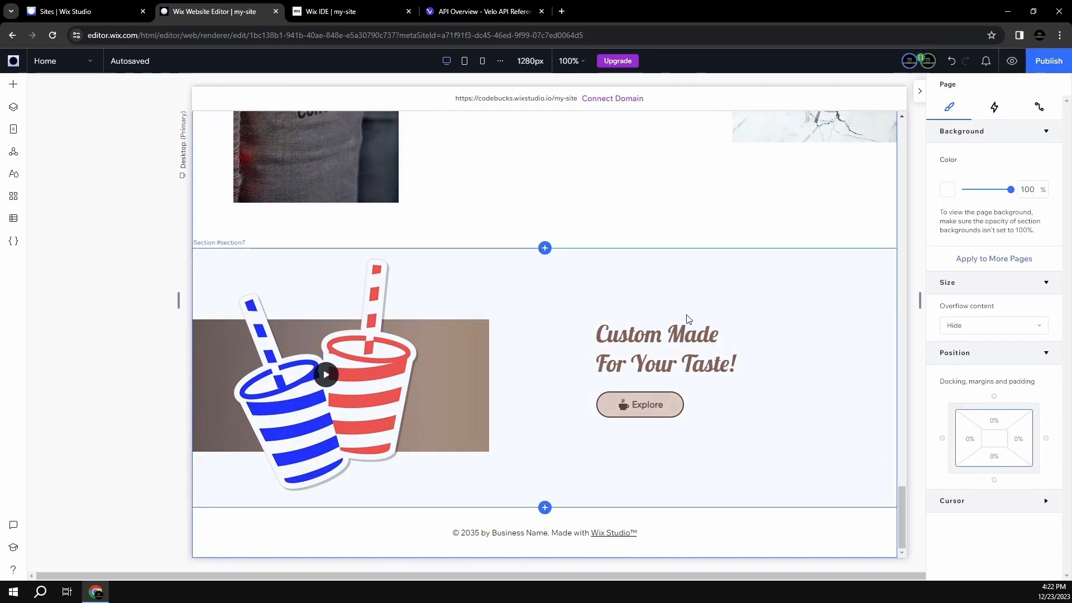
- Widen the gradient container behind the soda video slightly towards the heading, keeping its other side at the page edge
left_click(462, 387)
left_click(470, 379)
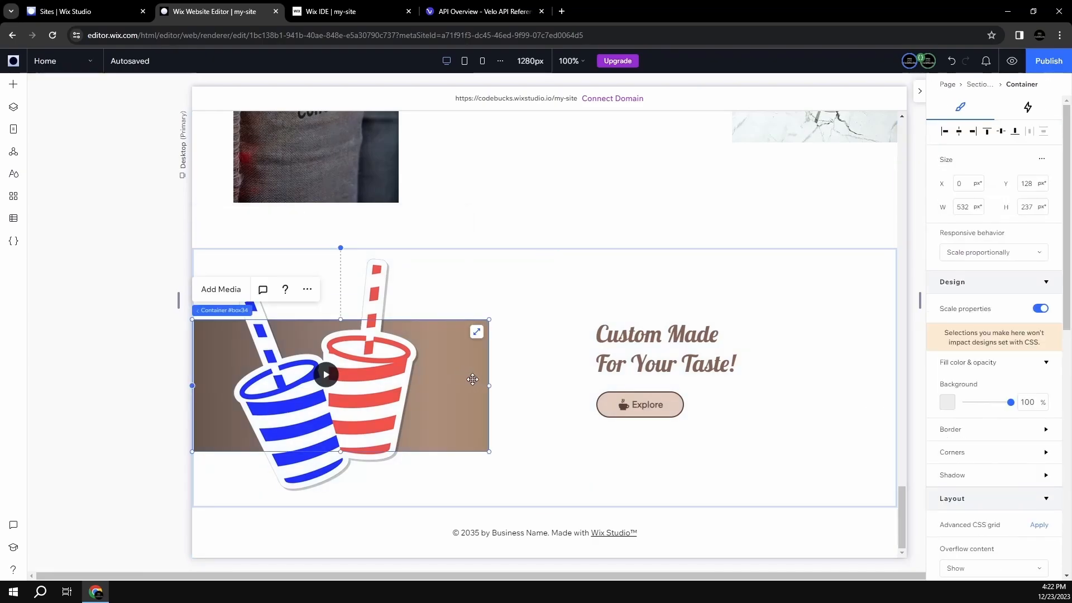
left_click_drag(490, 384, 522, 385)
- Shift the soda video slightly right without attaching it to the container, and move the heading and button stack to about X 718, Y 139 px
left_click_drag(358, 413, 381, 414)
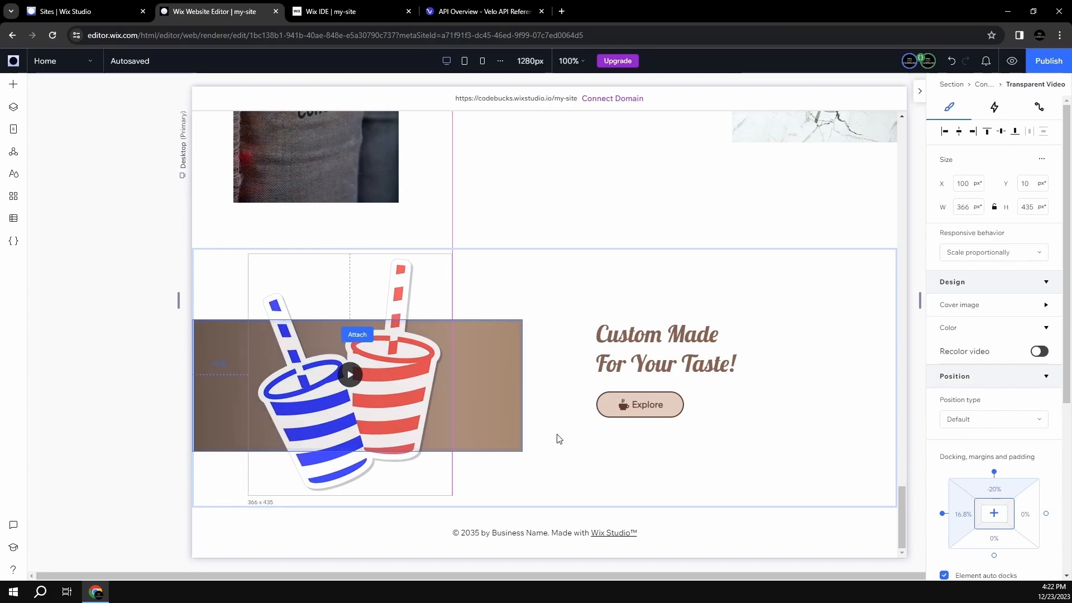
key("ctrl+z")
key("ctrl+shift+z")
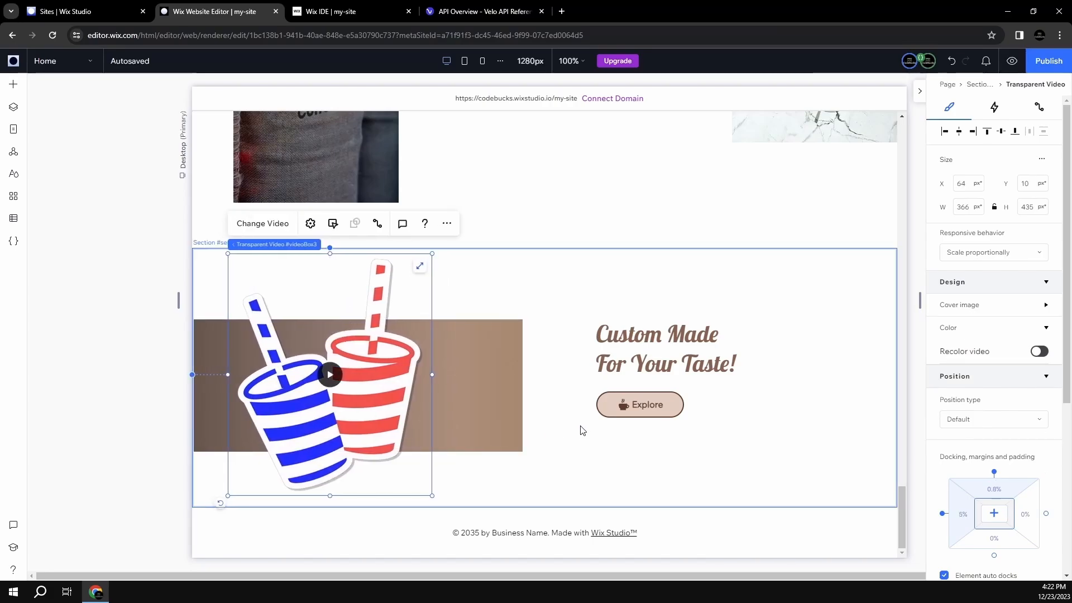
key("Right")
key("Right")
key("Right")
key("Right")
key("Right")
key("Right")
key("Right")
left_click_drag(671, 359, 667, 365)
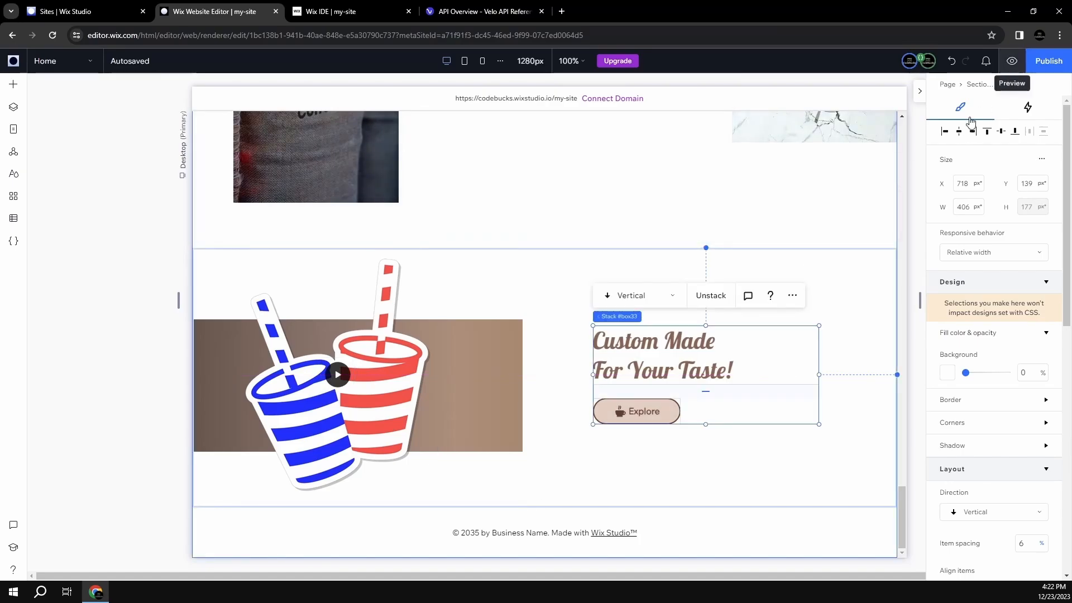
- Preview the site and check the new drinks section, followed by the hero section at the start of the page
left_click(1012, 60)
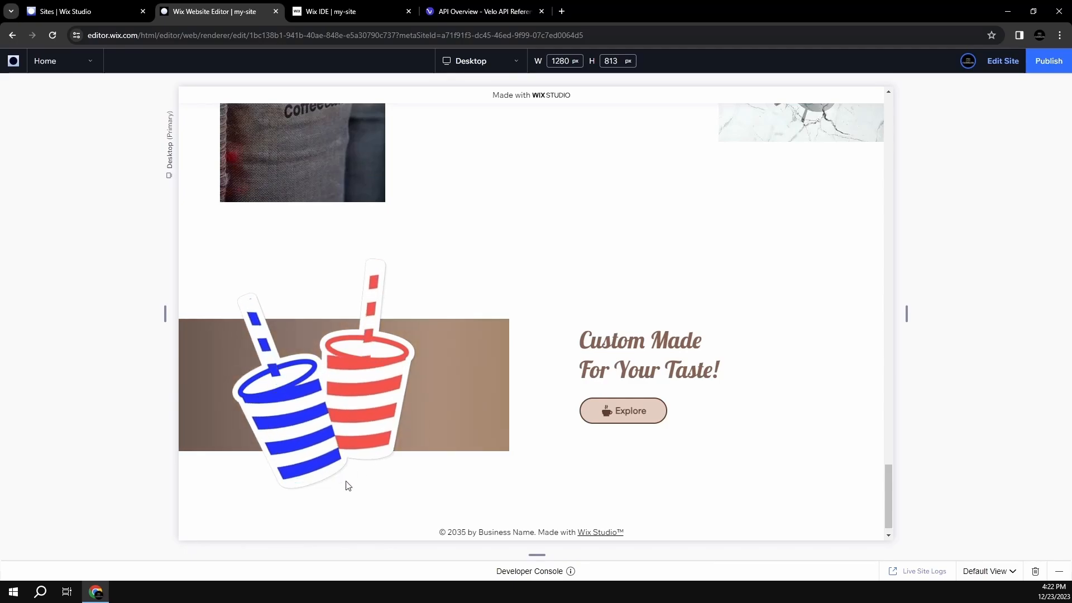
left_click_drag(886, 511, 959, 137)
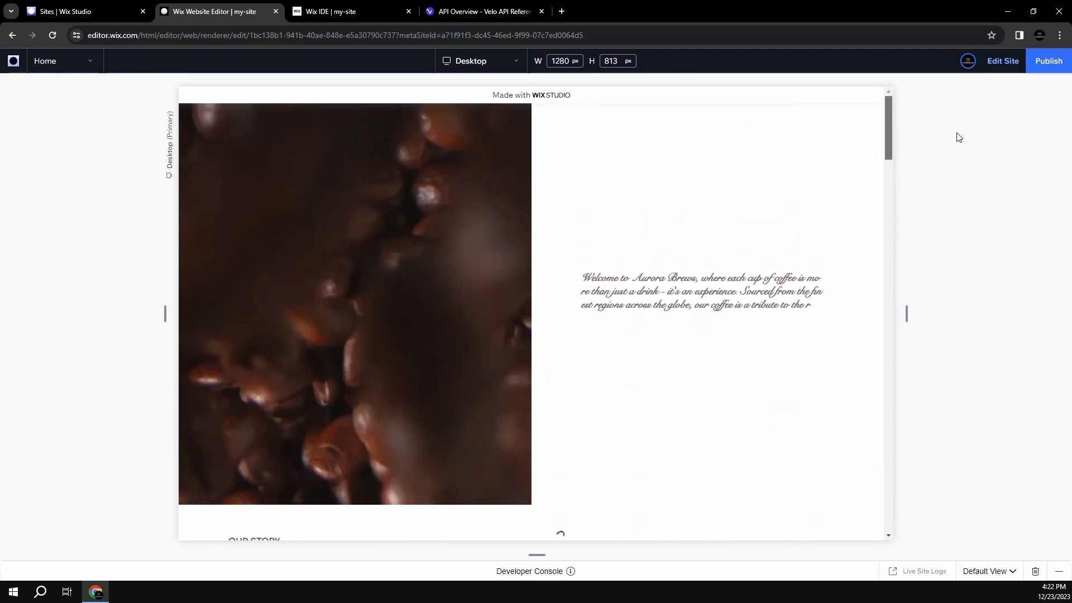
left_click(1000, 62)
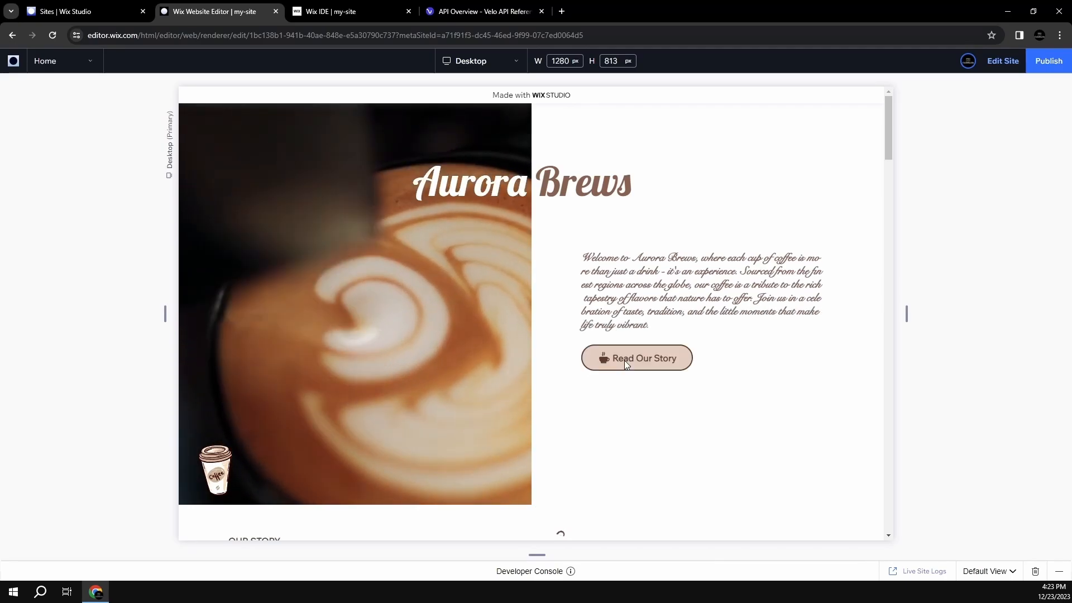
- Test the "Read Our Story" button in the preview and examine every section from the timeline down to the drinks section
left_click(626, 360)
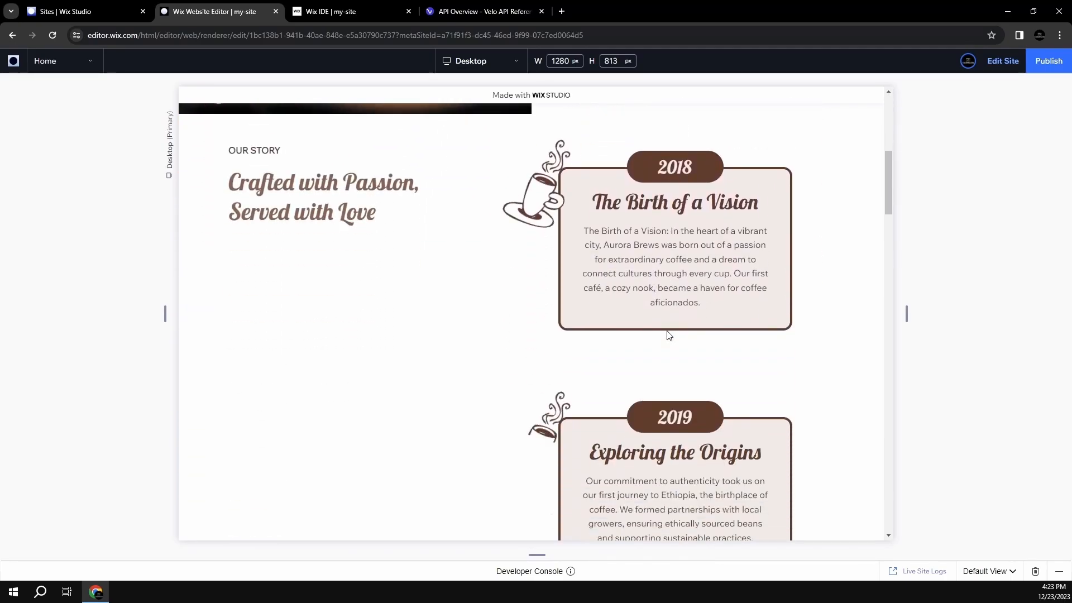
scroll(669, 335, "down", 10)
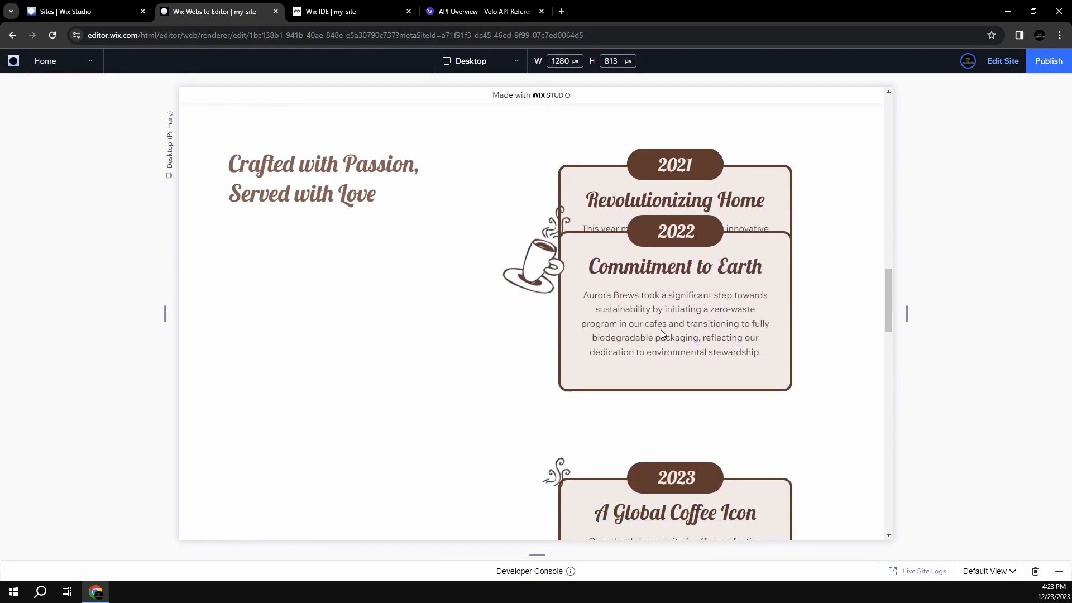
scroll(661, 329, "down", 6)
scroll(661, 331, "up", 2)
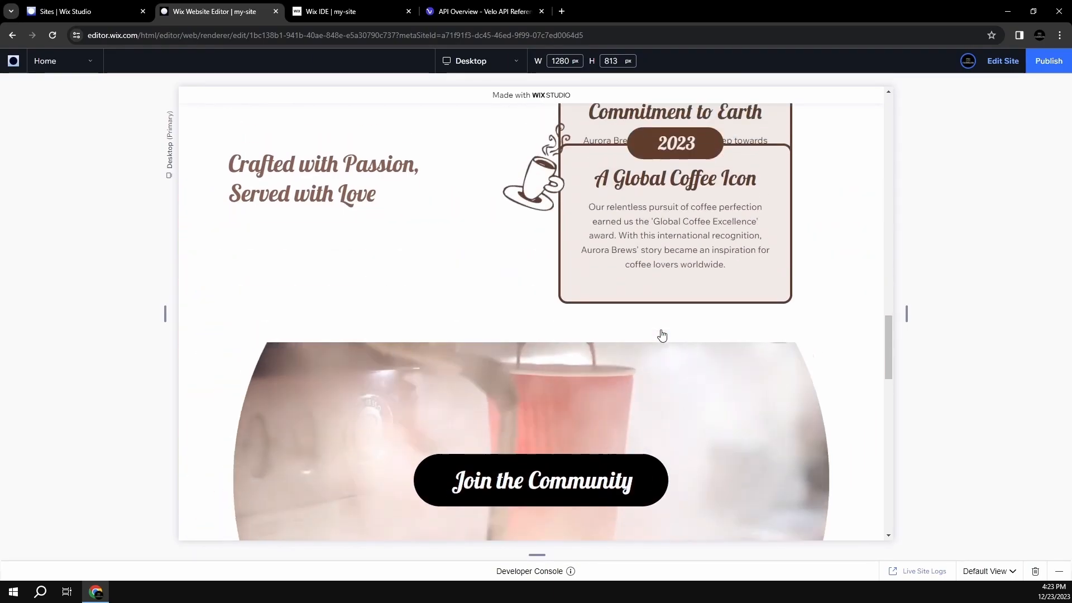
scroll(662, 335, "down", 3)
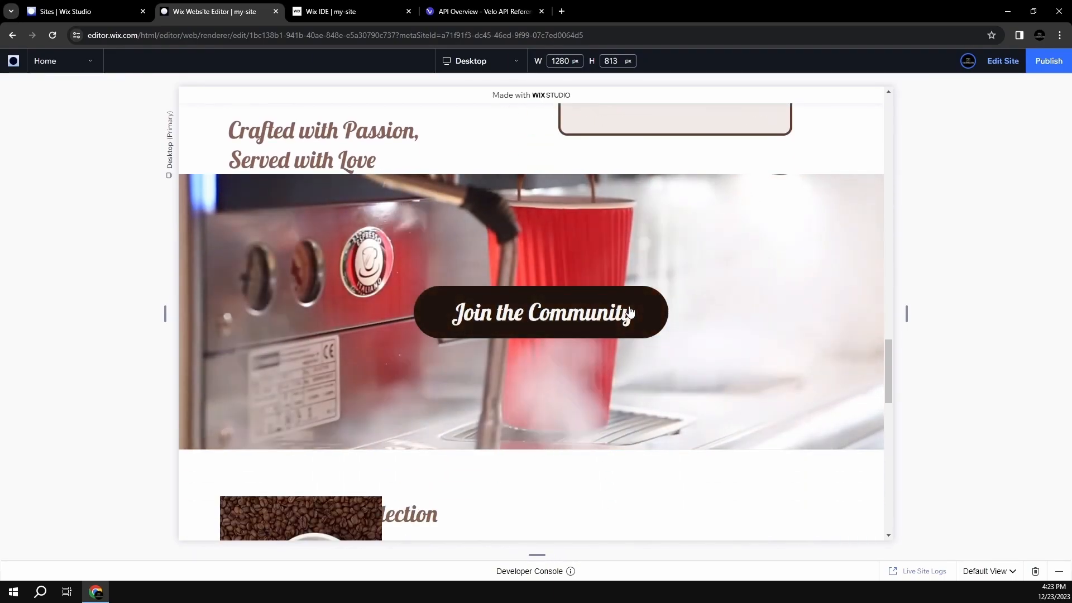
scroll(670, 426, "down", 7)
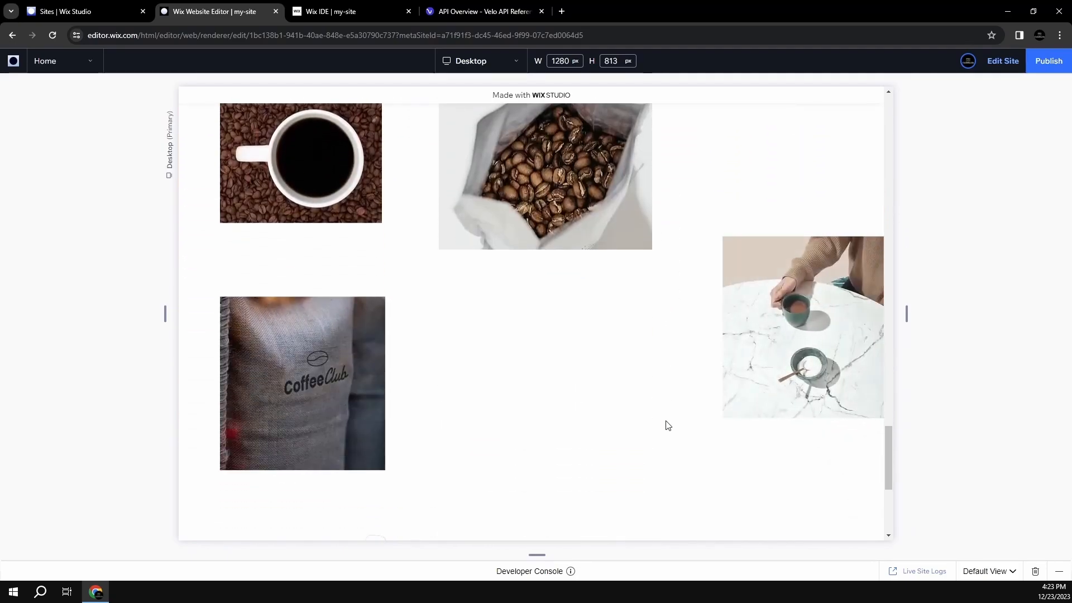
scroll(669, 425, "down", 3)
scroll(668, 425, "up", 5)
scroll(668, 425, "down", 5)
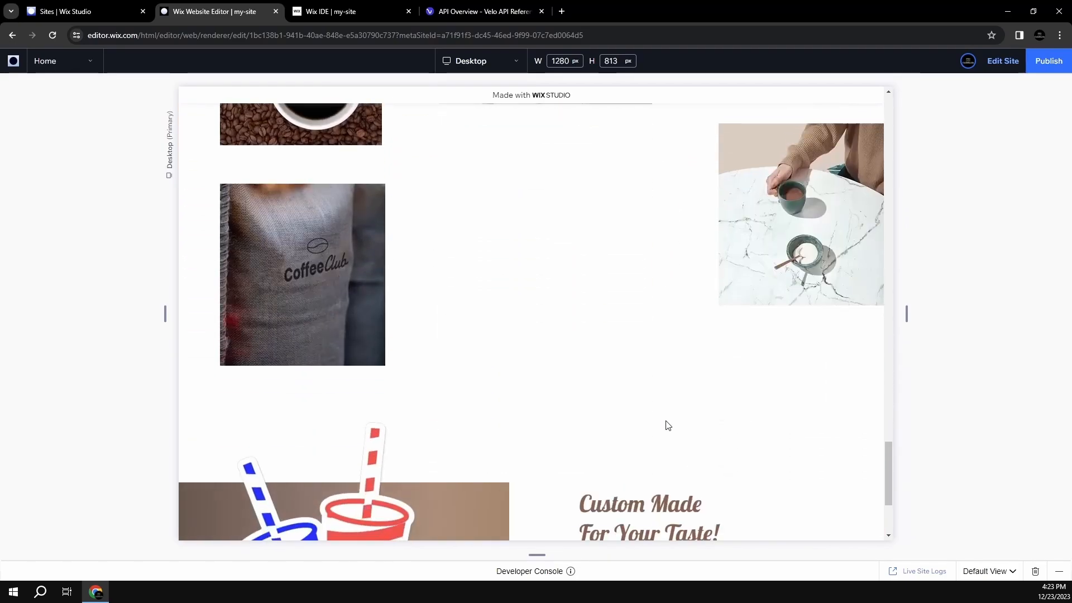
scroll(669, 425, "down", 3)
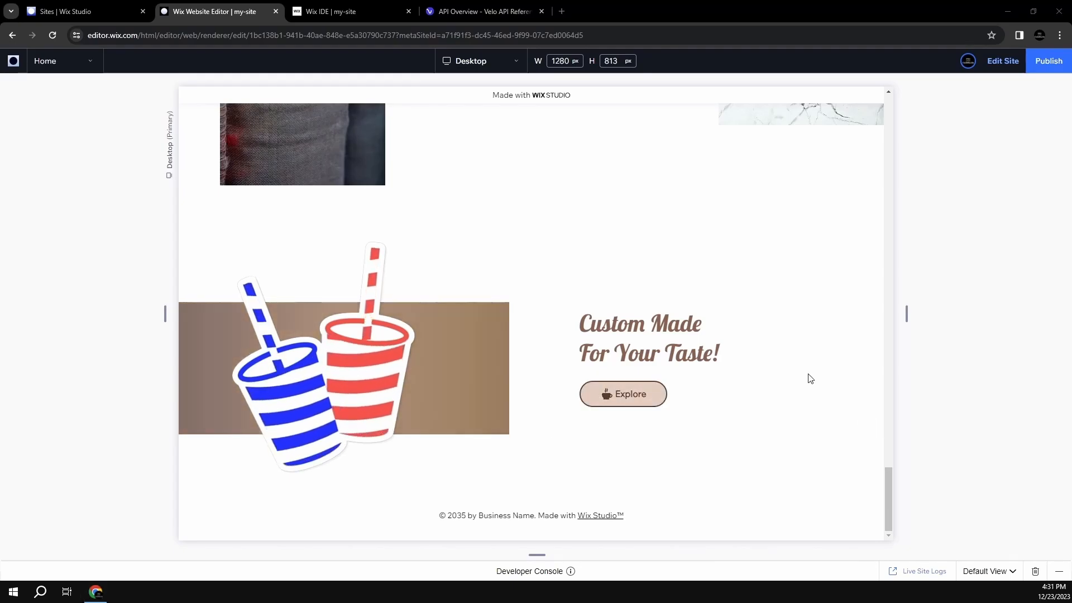
- Review the page again in the preview, from the footer back to the hero and through the Our Story timeline cards
scroll(810, 379, "up", 10)
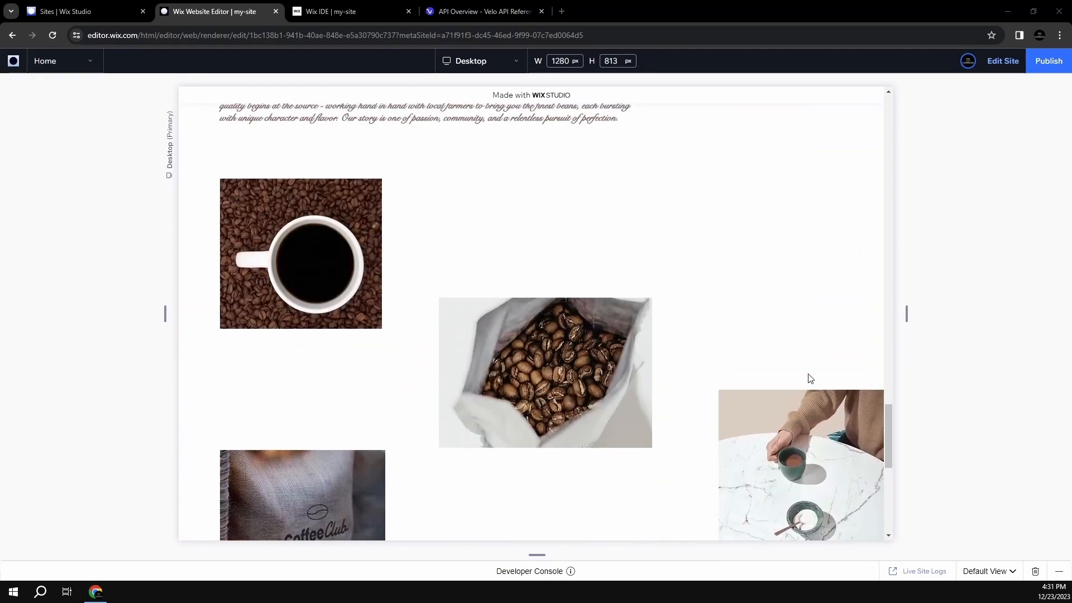
scroll(811, 379, "up", 10)
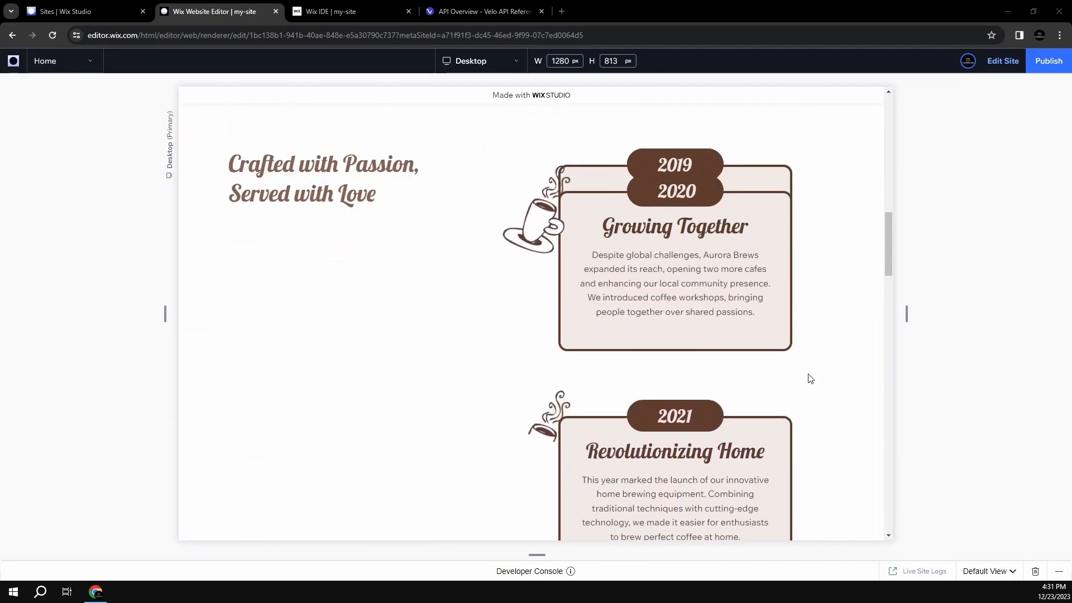
scroll(811, 379, "up", 3)
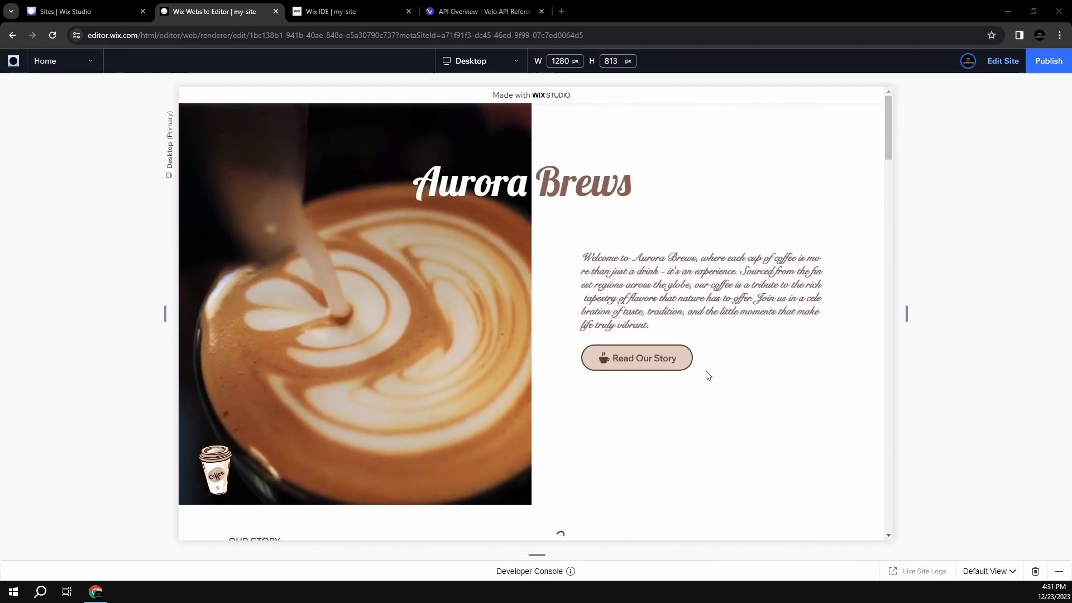
scroll(440, 395, "down", 2)
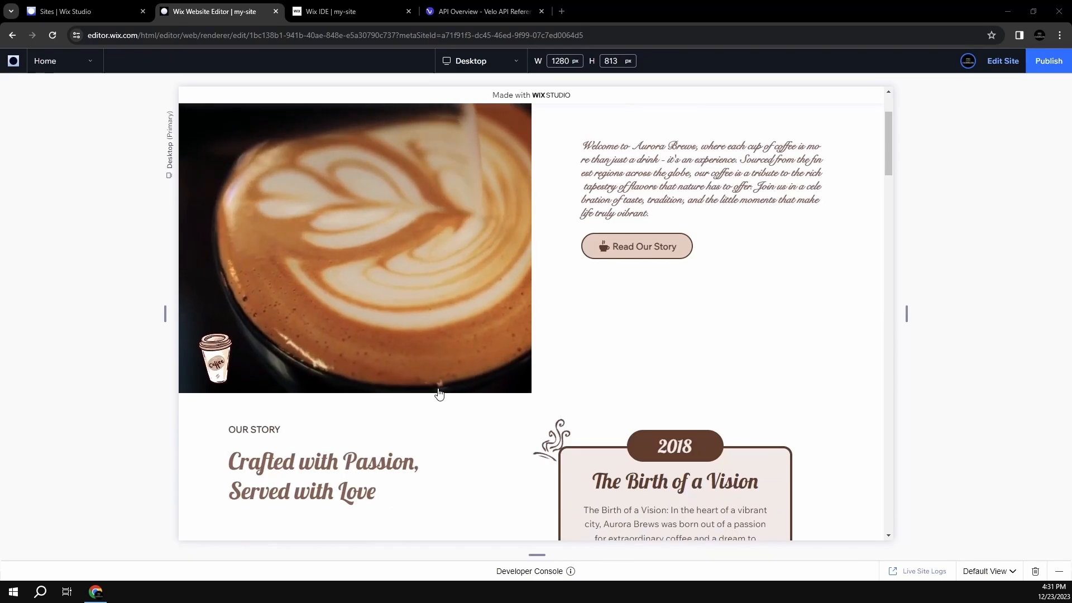
scroll(440, 394, "up", 2)
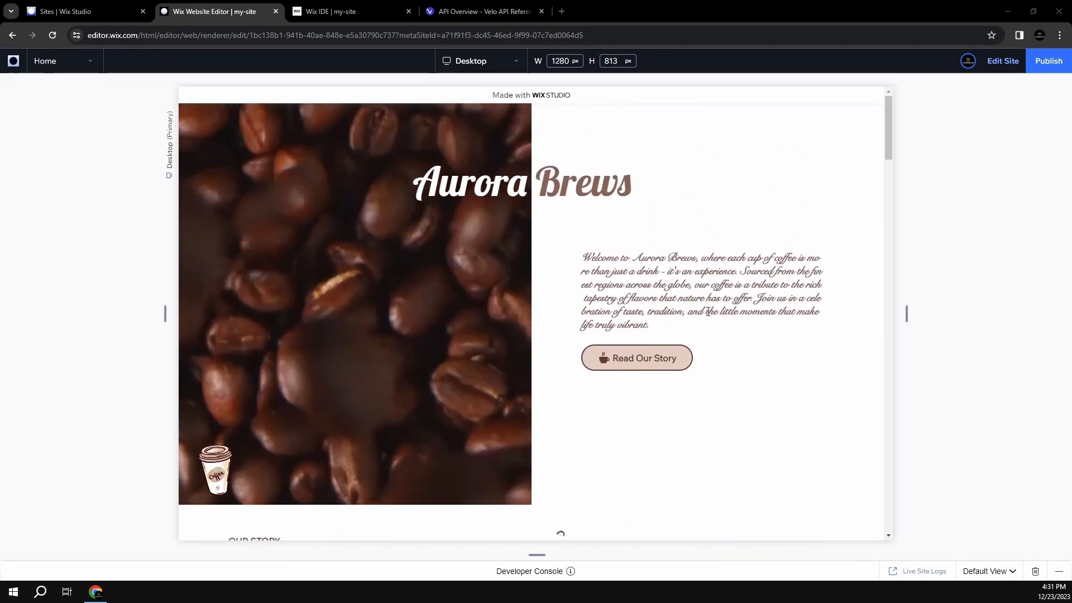
scroll(704, 323, "down", 6)
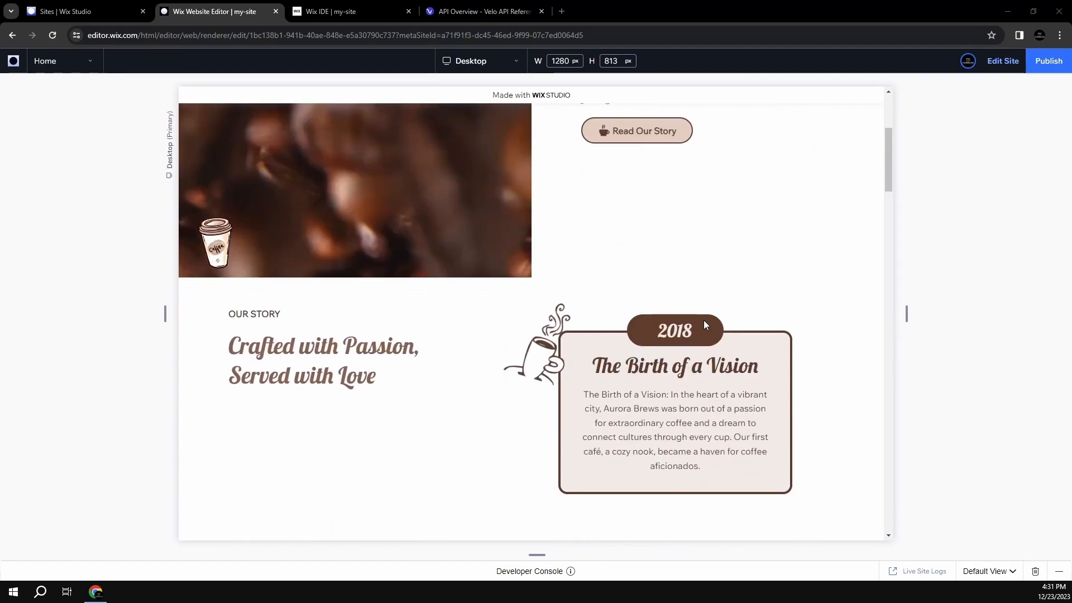
scroll(704, 322, "up", 3)
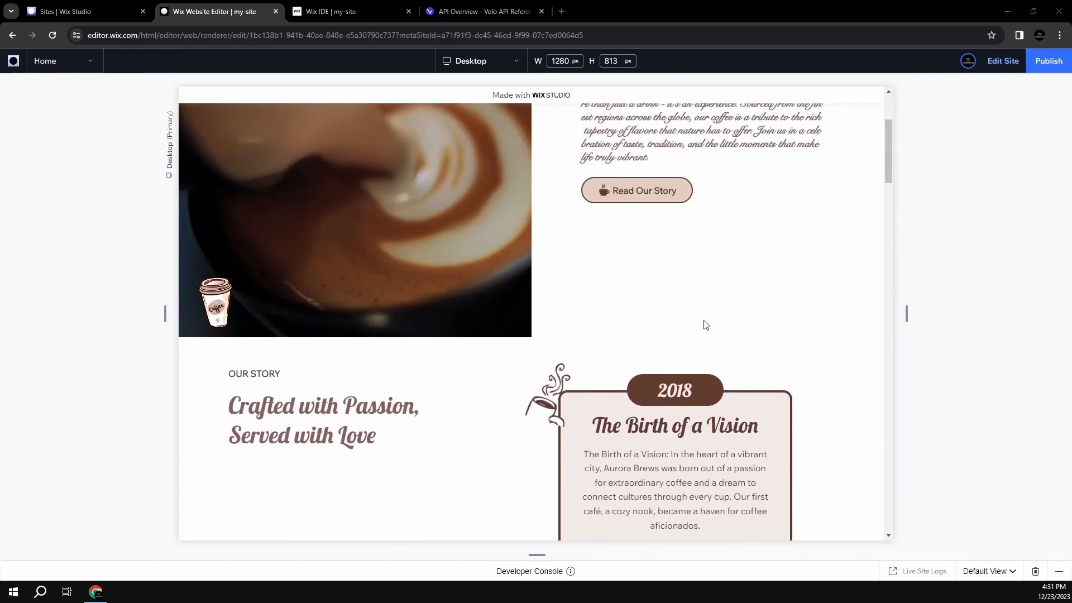
scroll(705, 325, "down", 10)
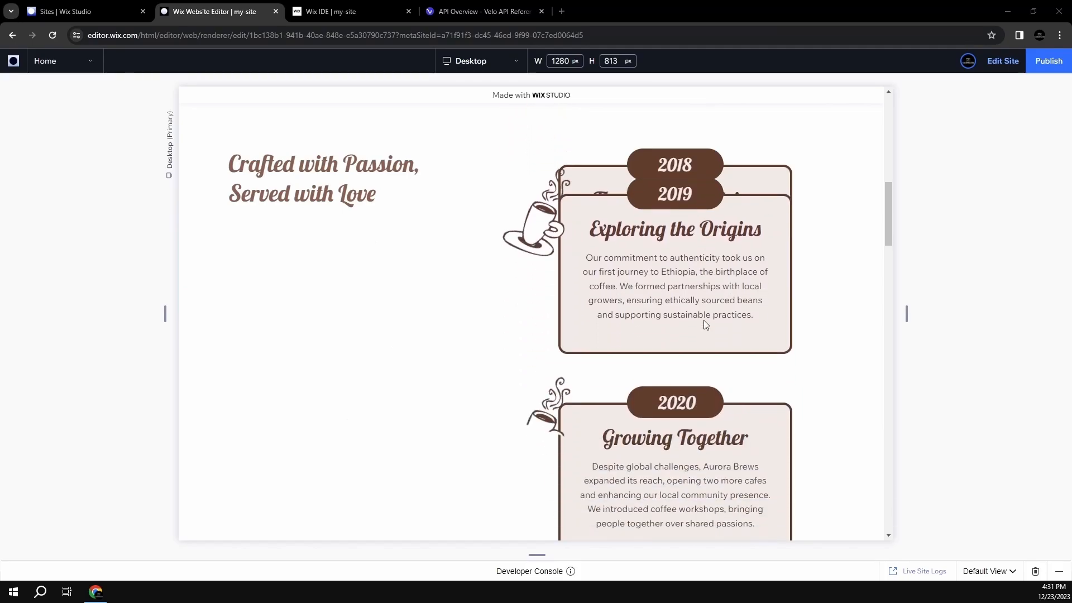
scroll(705, 325, "down", 8)
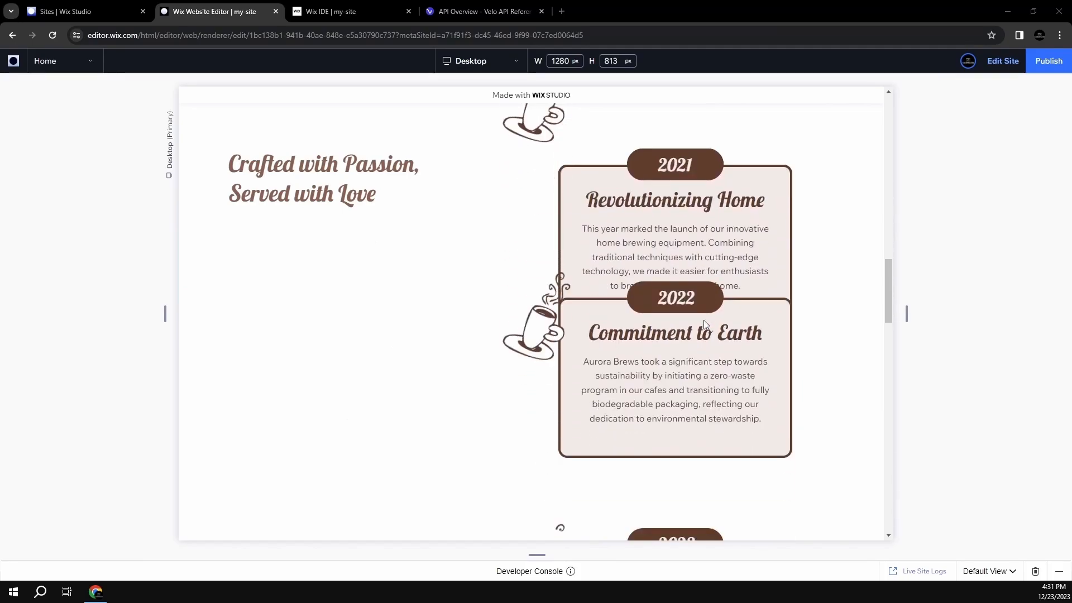
- Examine the last Our Story timeline cards and the "Join the Community" video section's scroll effect in the preview
scroll(705, 325, "down", 6)
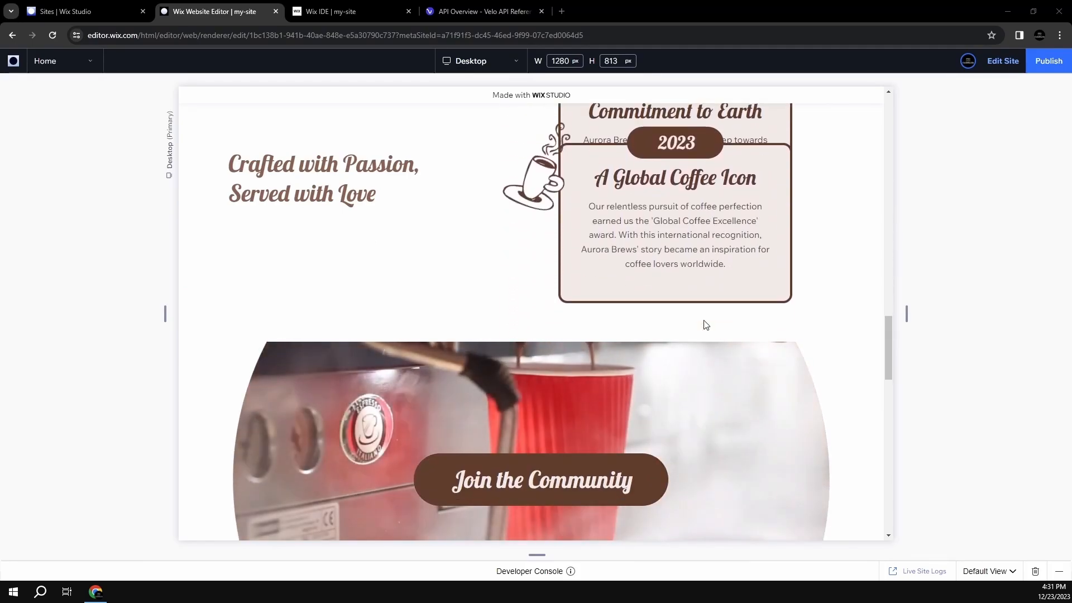
scroll(703, 321, "down", 2)
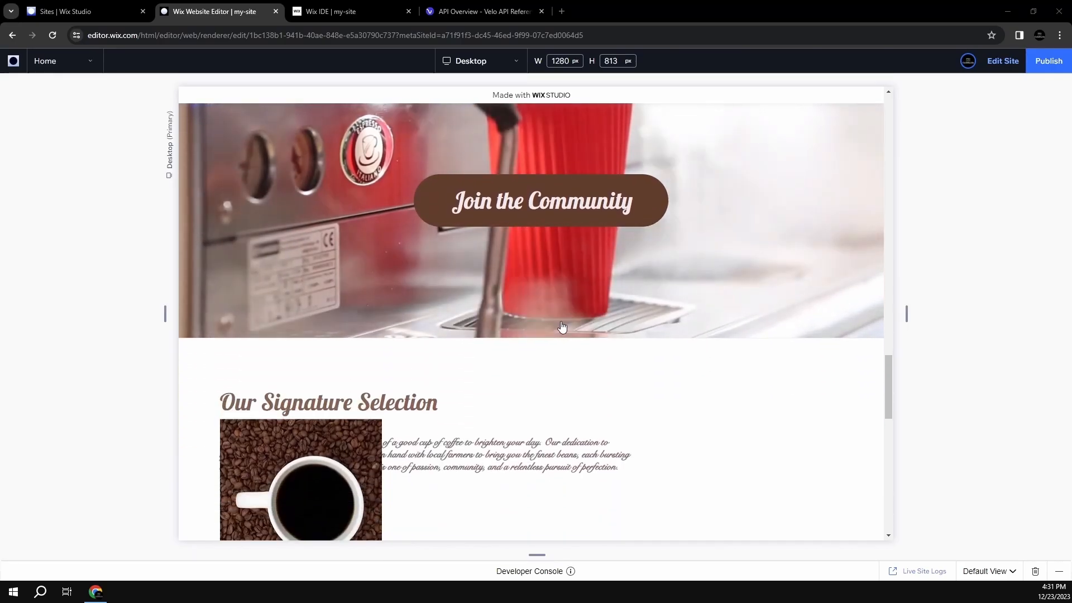
scroll(570, 310, "up", 2)
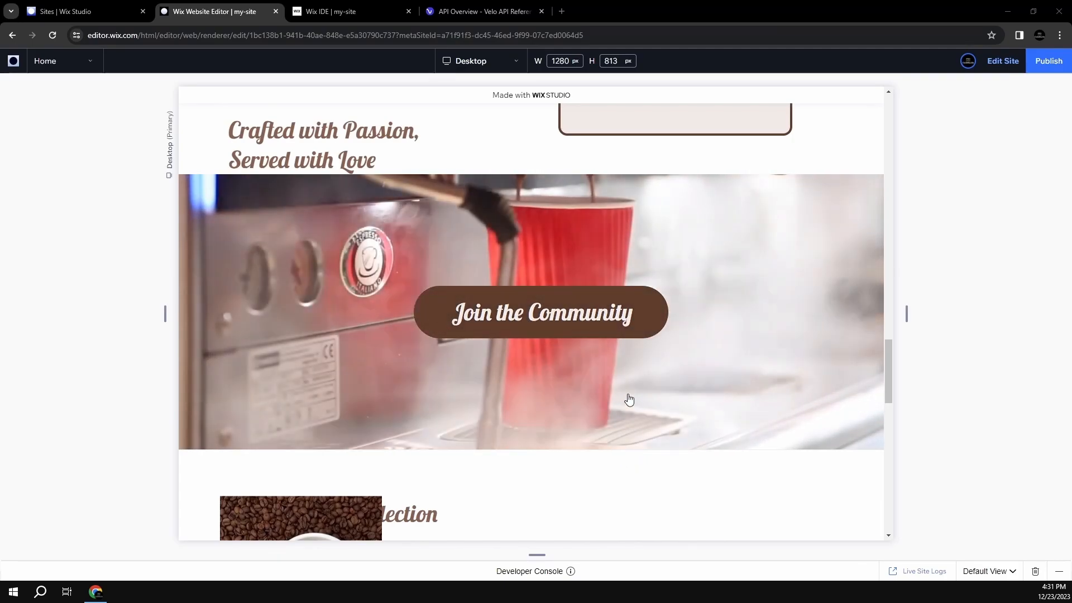
scroll(628, 402, "down", 2)
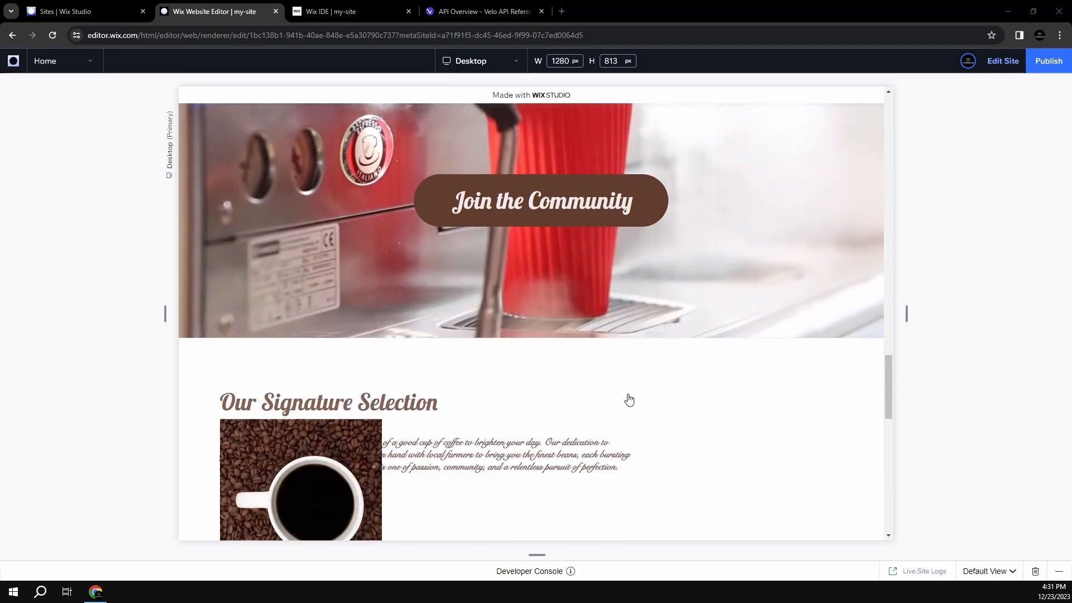
- Examine the "Our Signature Selection" text and image animations in the preview, then the "Custom Made For Your Taste!" section down to the footer
scroll(629, 400, "down", 5)
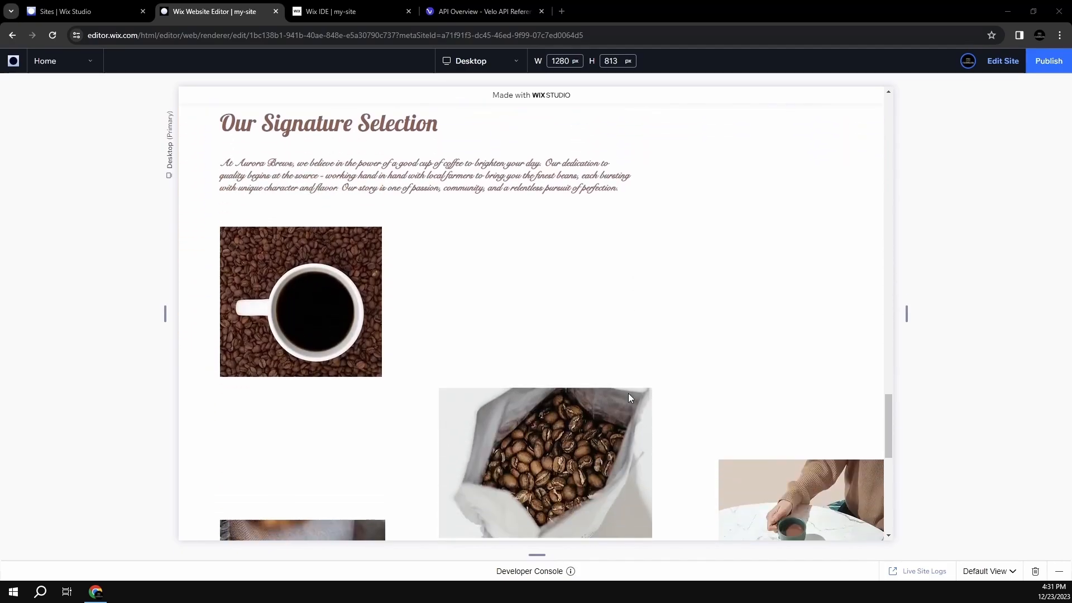
scroll(628, 393, "down", 4)
scroll(630, 397, "down", 5)
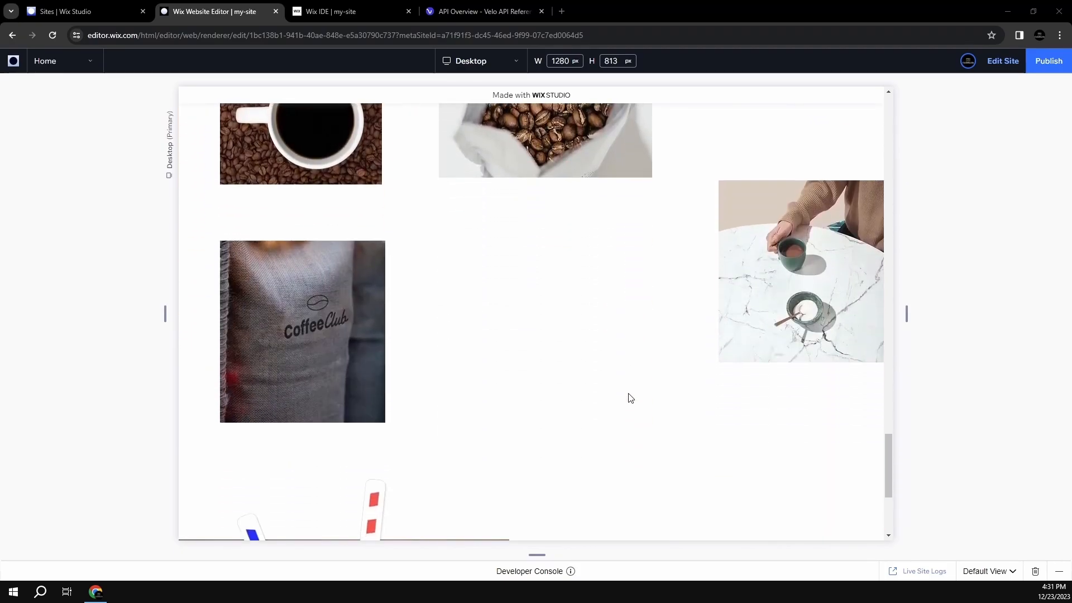
scroll(628, 397, "up", 10)
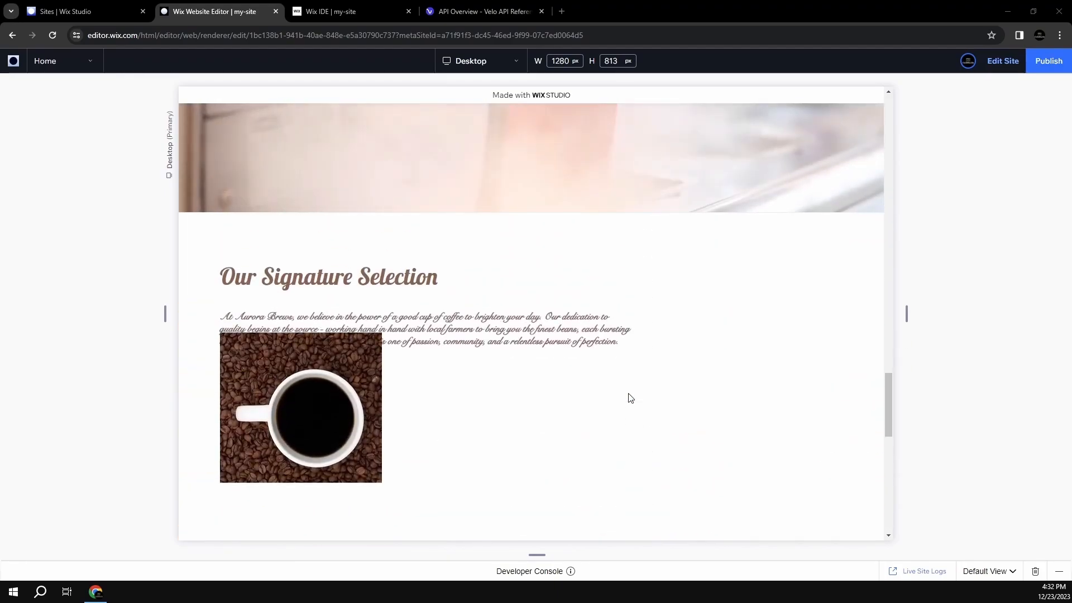
scroll(630, 398, "up", 2)
scroll(630, 397, "down", 5)
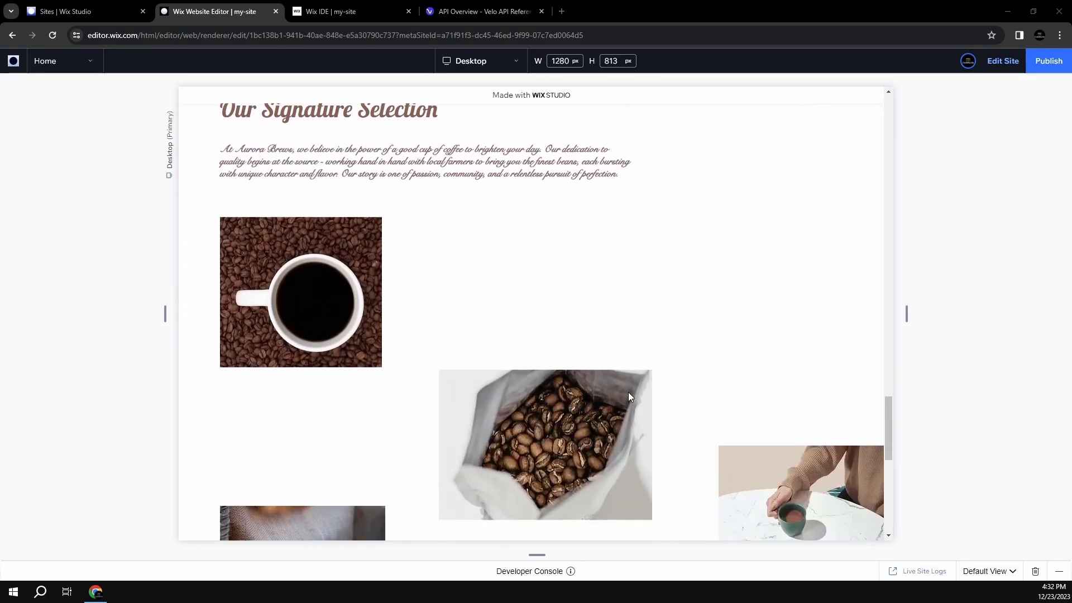
scroll(628, 397, "down", 10)
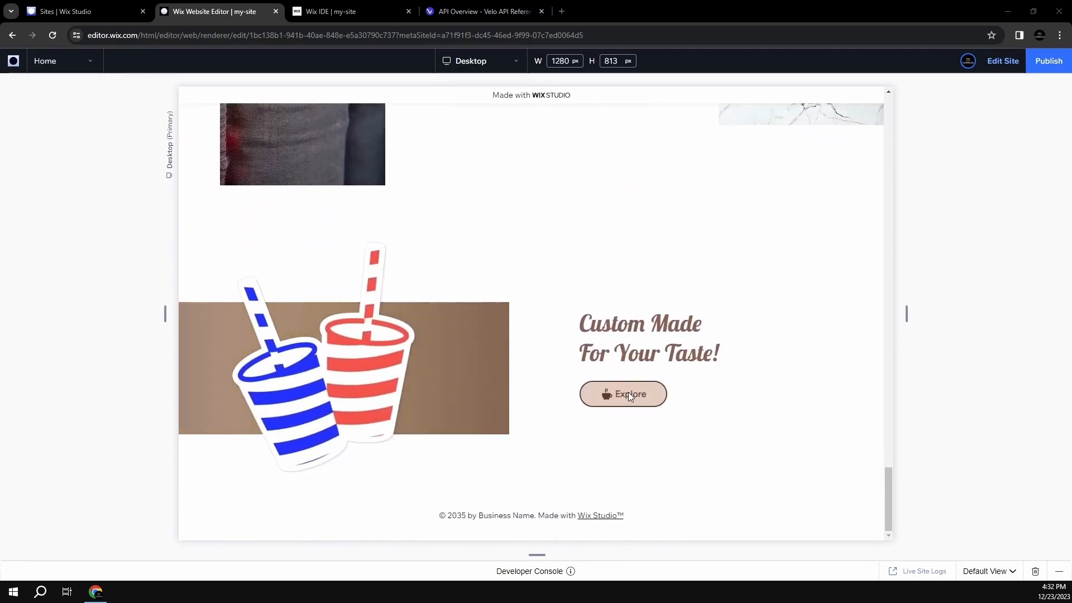
scroll(628, 392, "up", 2)
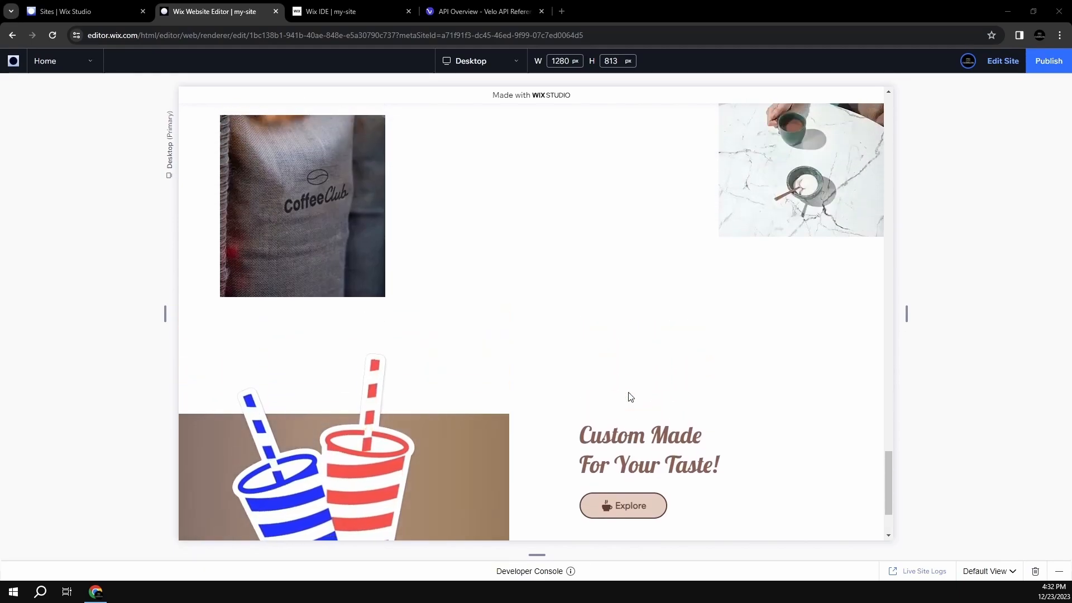
scroll(630, 397, "down", 2)
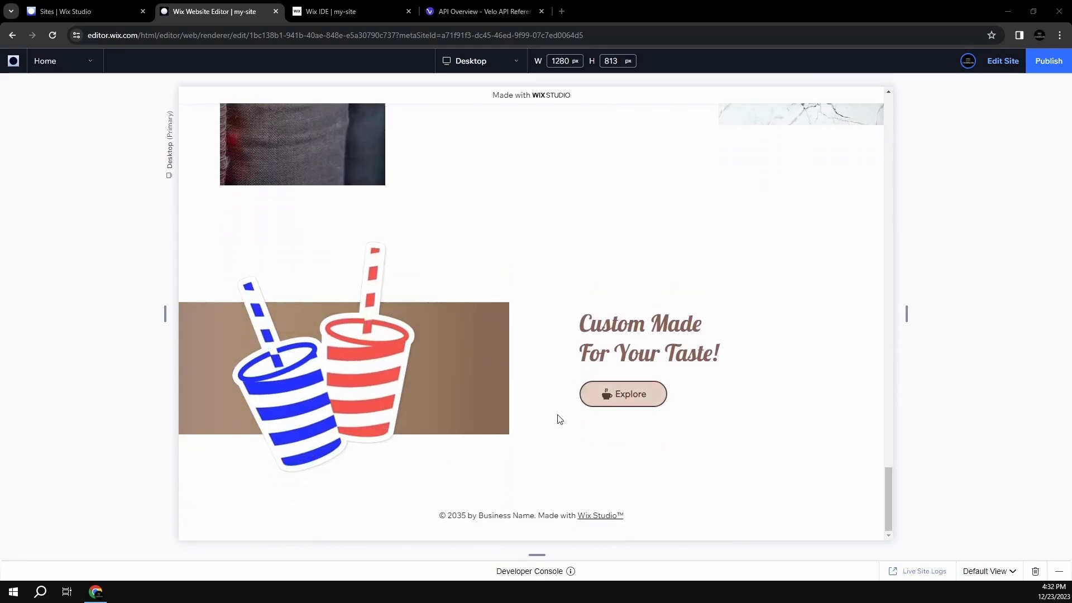